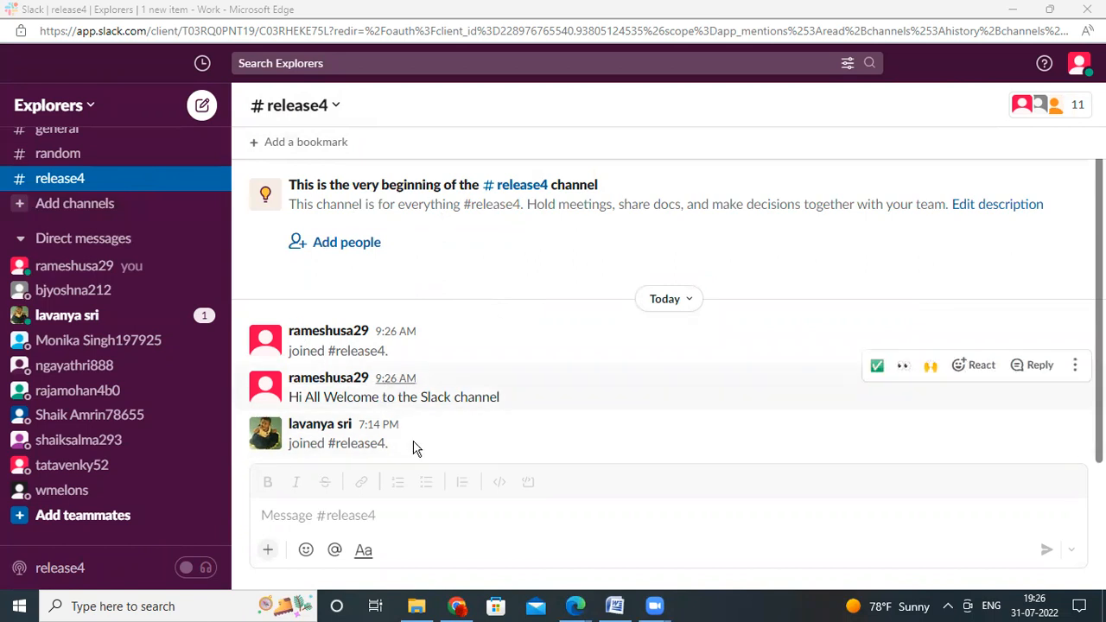
left_click(275, 516)
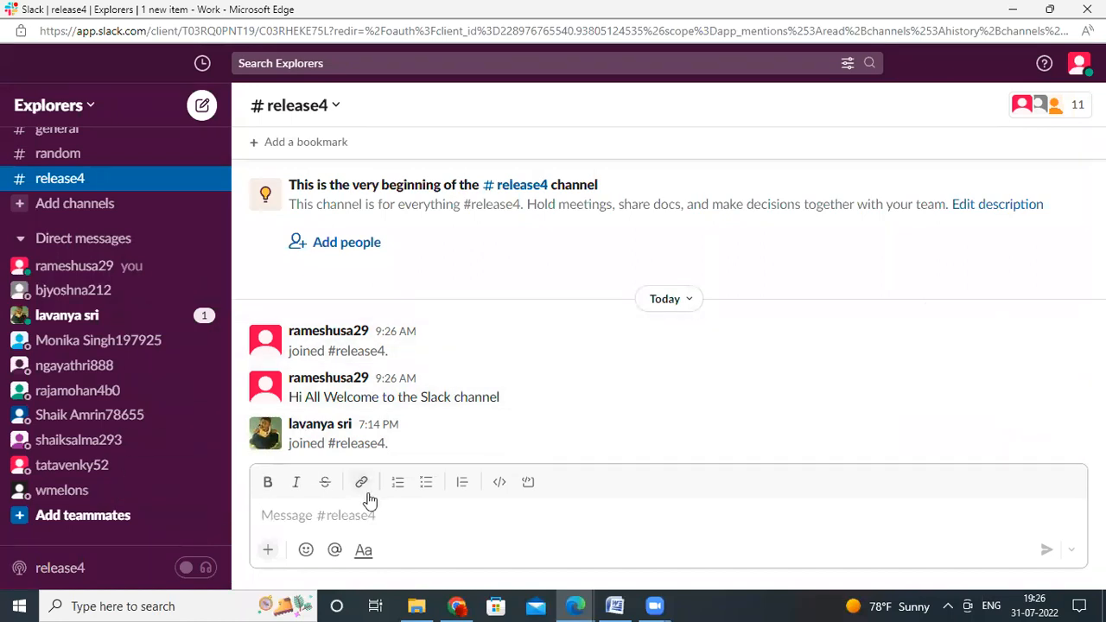
left_click(321, 514)
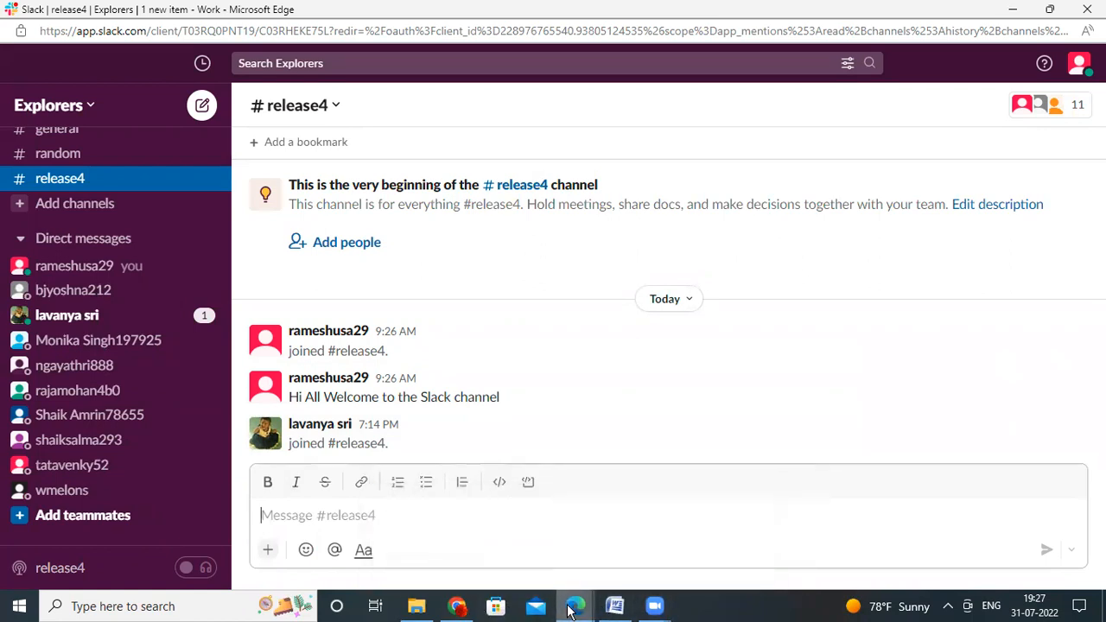
mouse_move(657, 606)
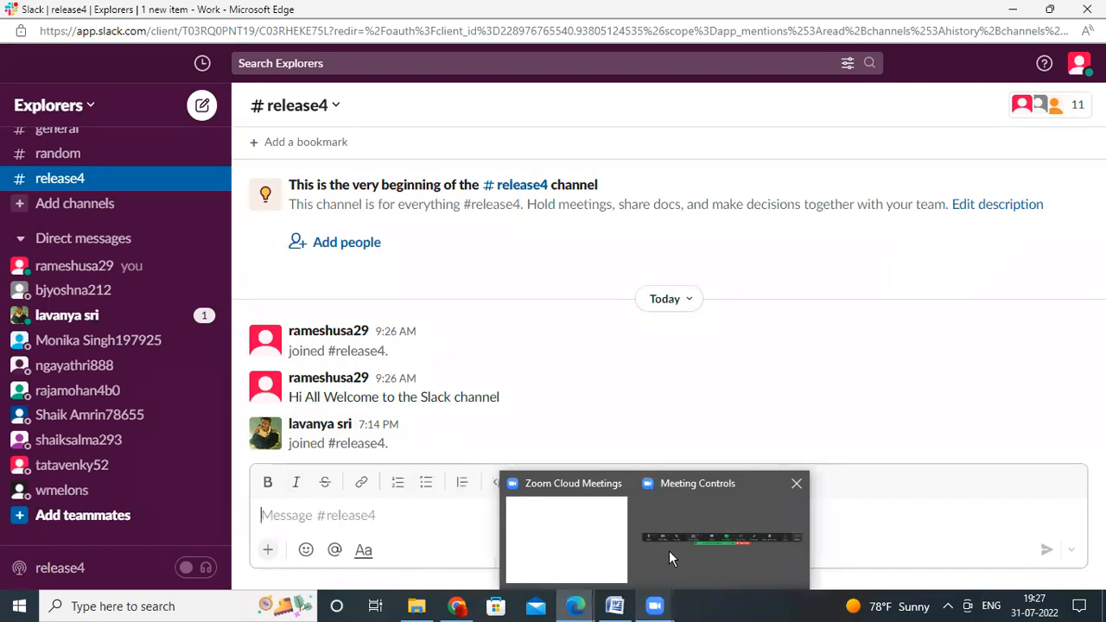
left_click(693, 532)
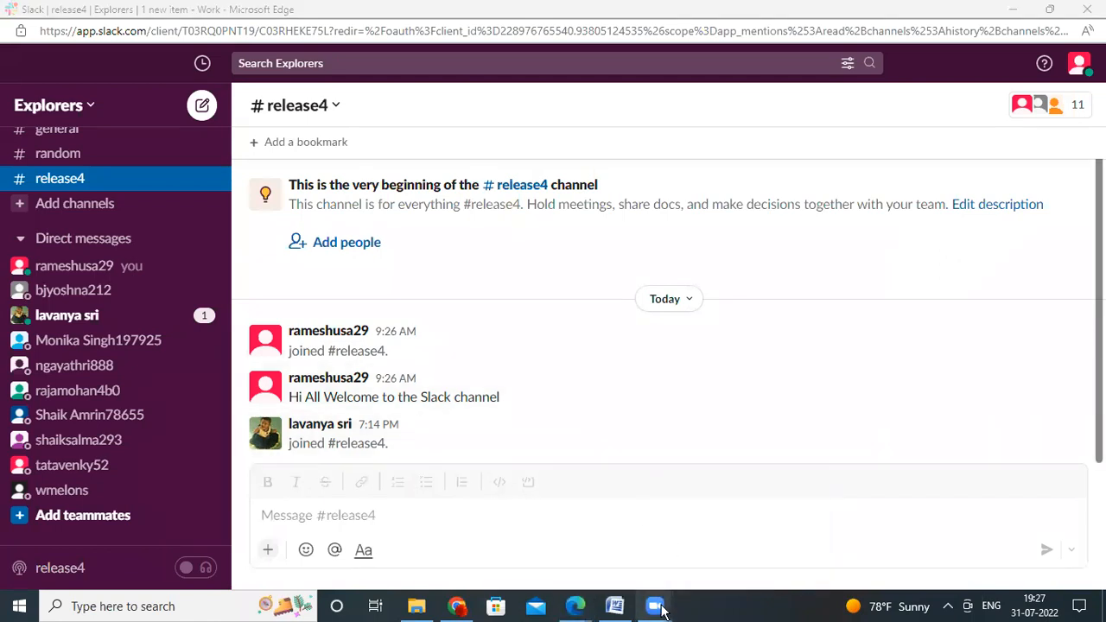
- Switch to the Edge window showing Gmail and return from the open Slack notification to the inbox
mouse_move(566, 609)
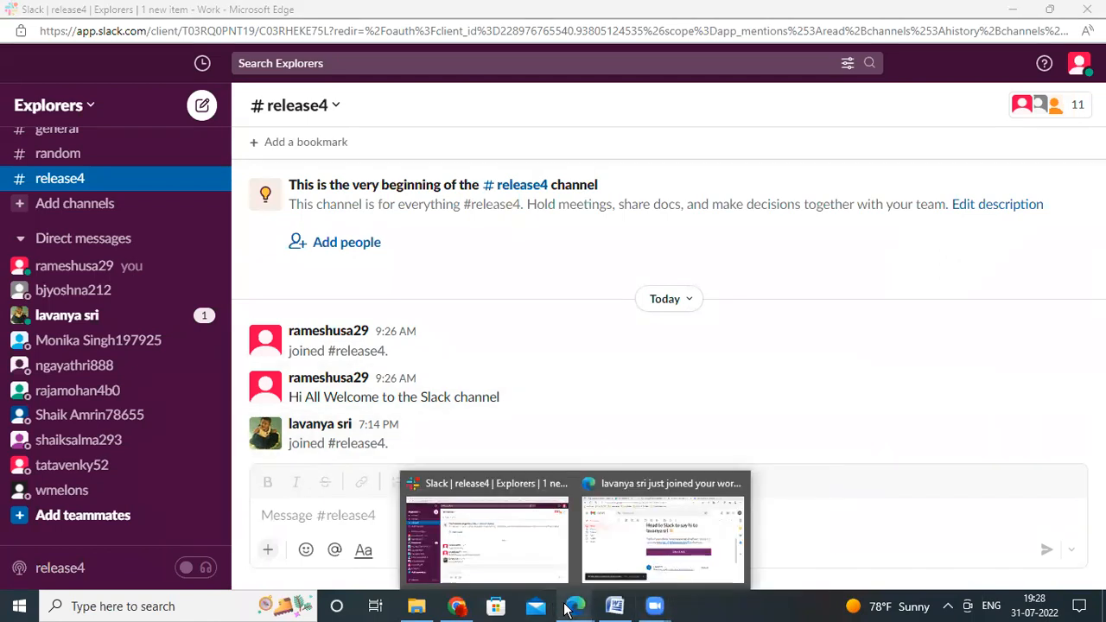
left_click(573, 486)
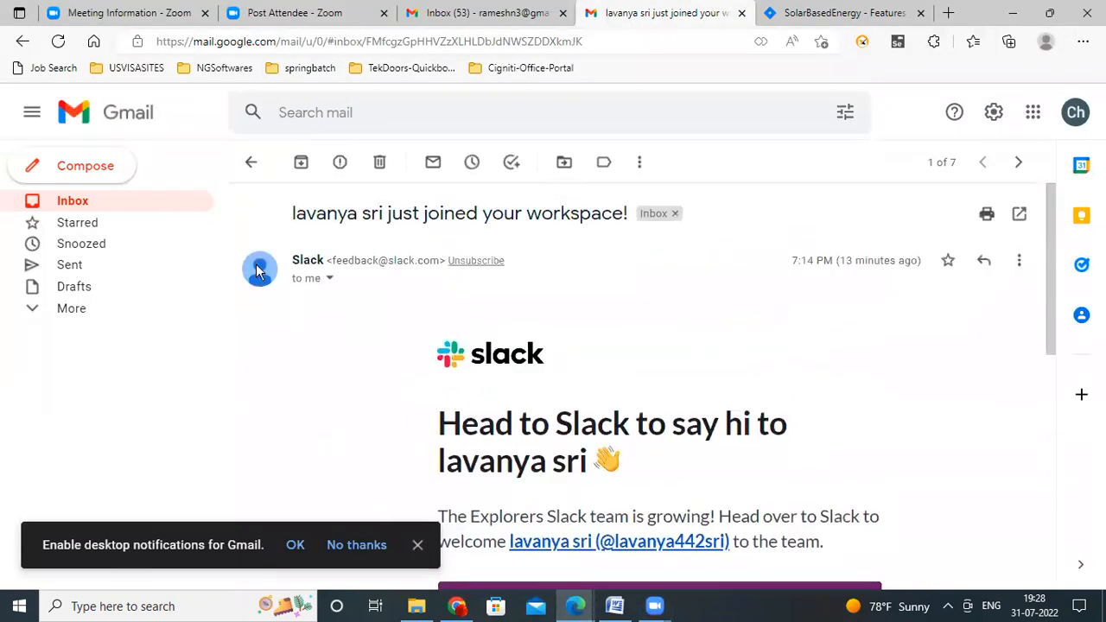
left_click(249, 161)
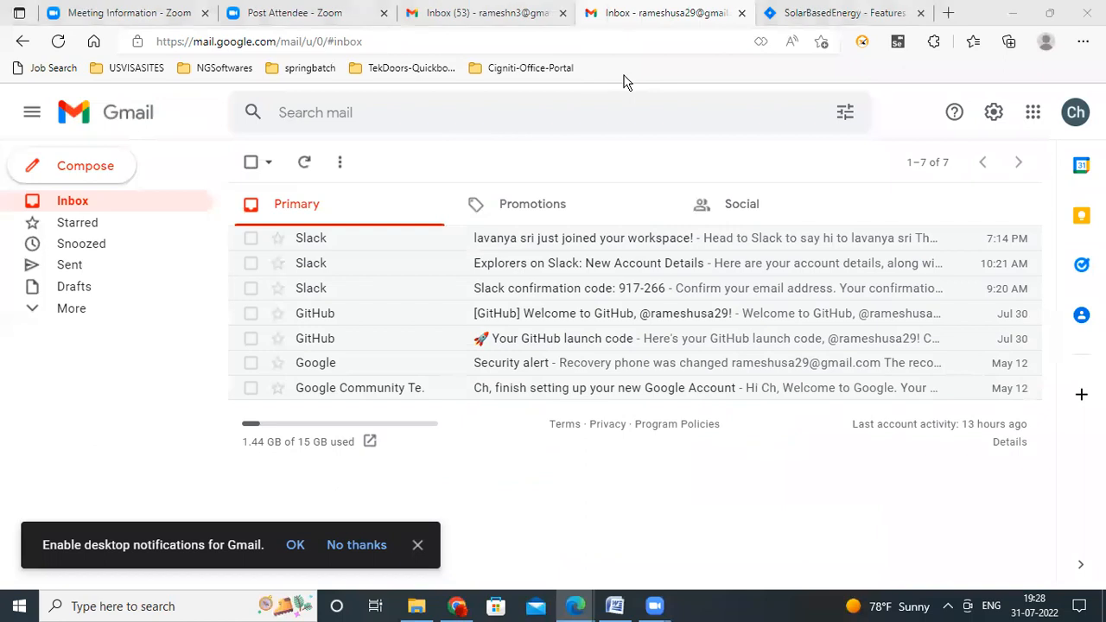
- Switch to Jira and go back from the SolarBasedEnergy feature settings to the project's Kanban board
left_click(830, 16)
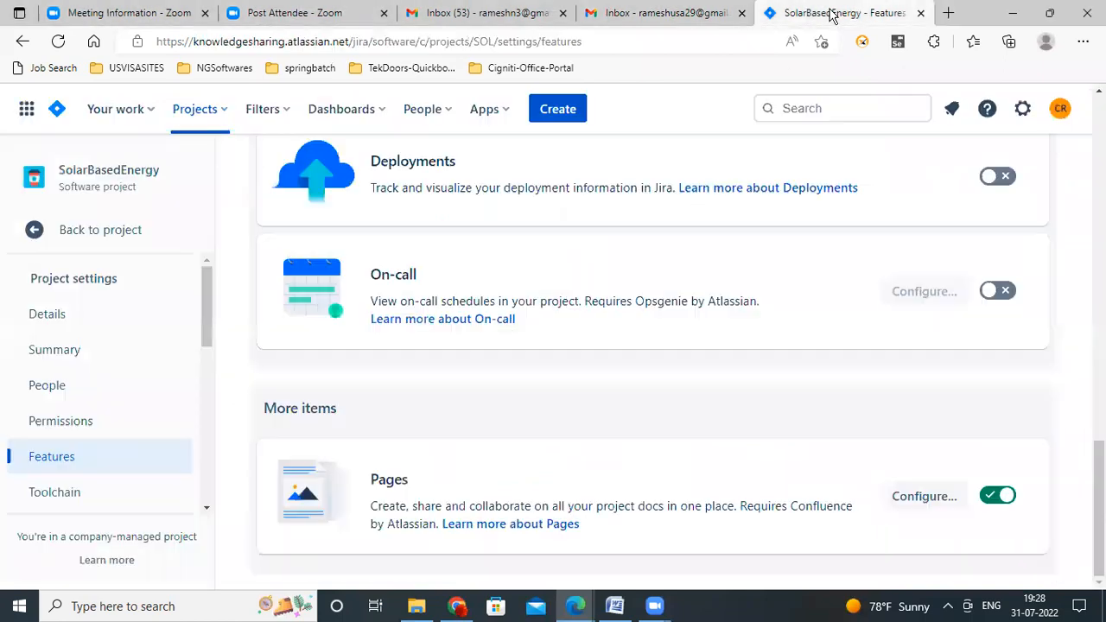
scroll(595, 302, "up", 10)
scroll(553, 308, "up", 5)
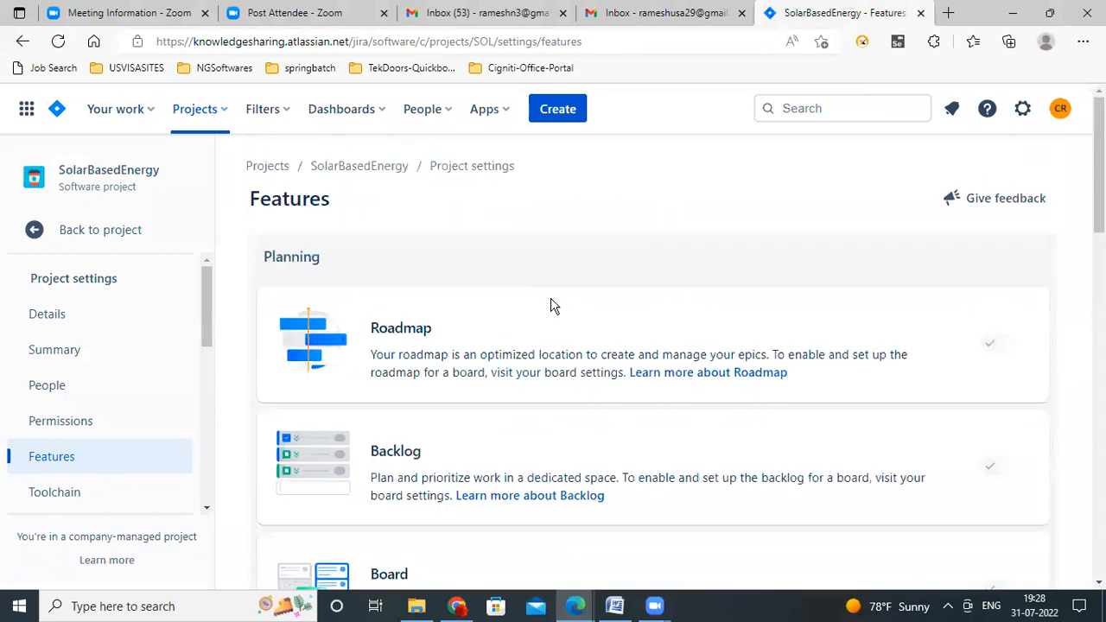
left_click(98, 245)
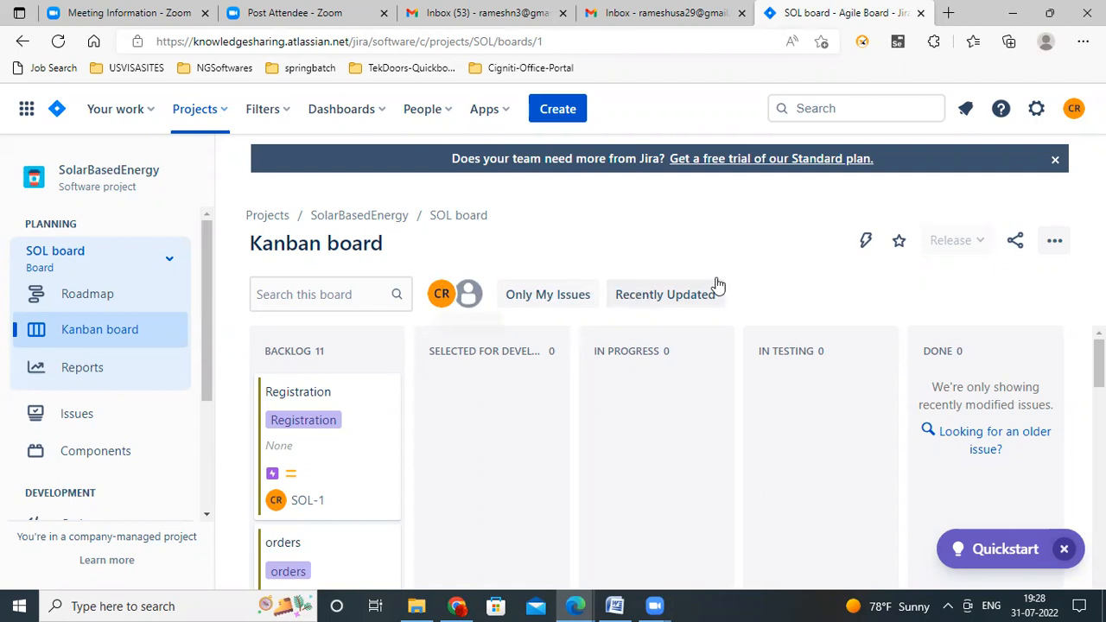
left_click(1056, 243)
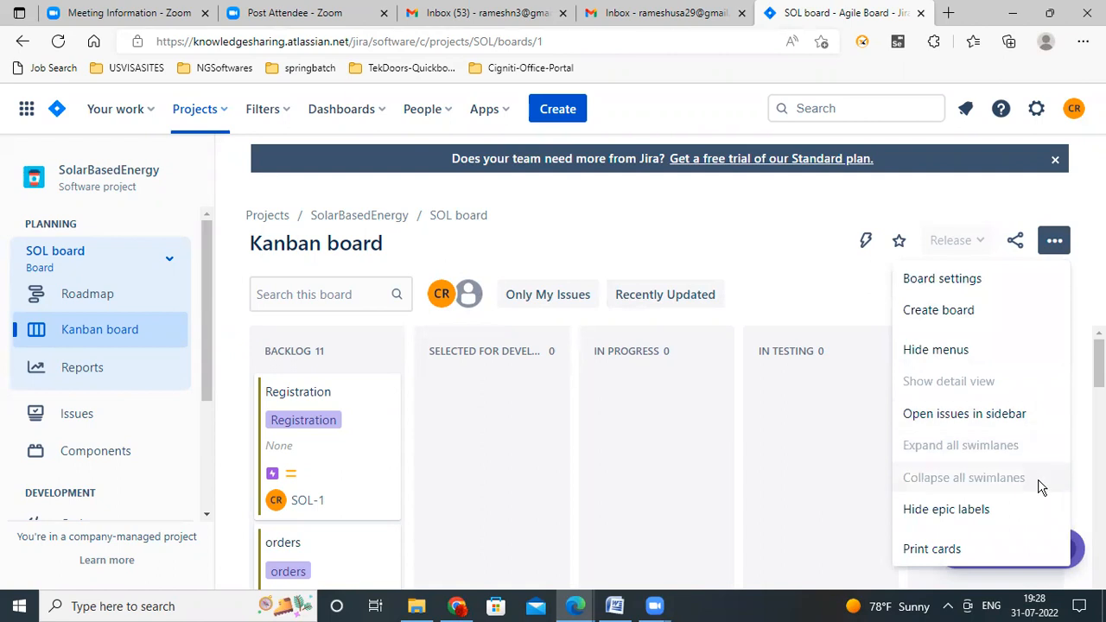
left_click(504, 406)
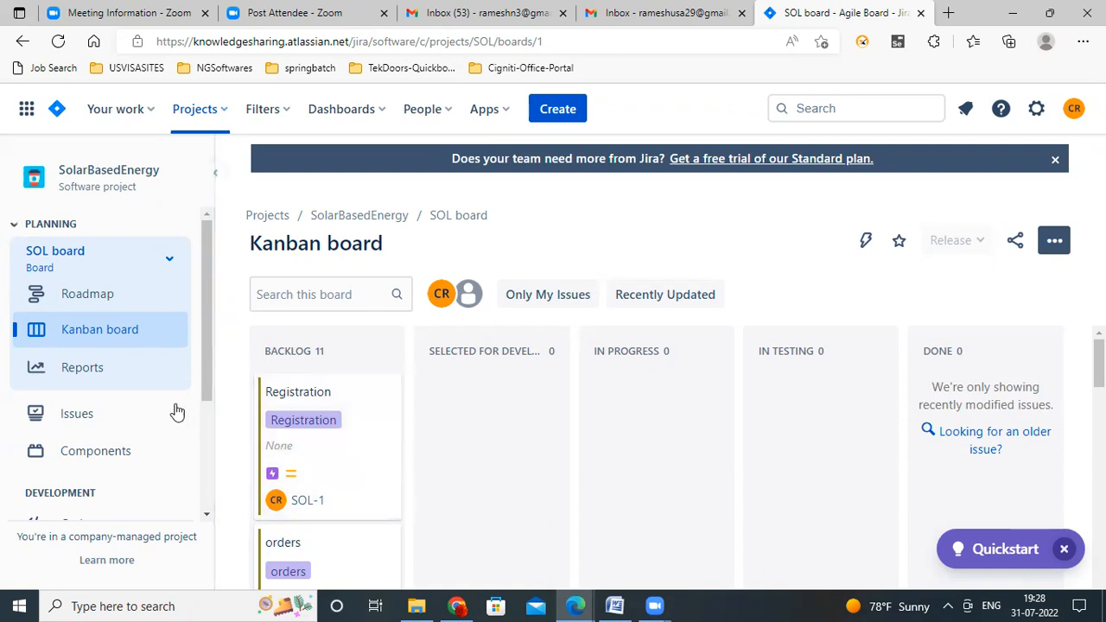
scroll(169, 412, "down", 1)
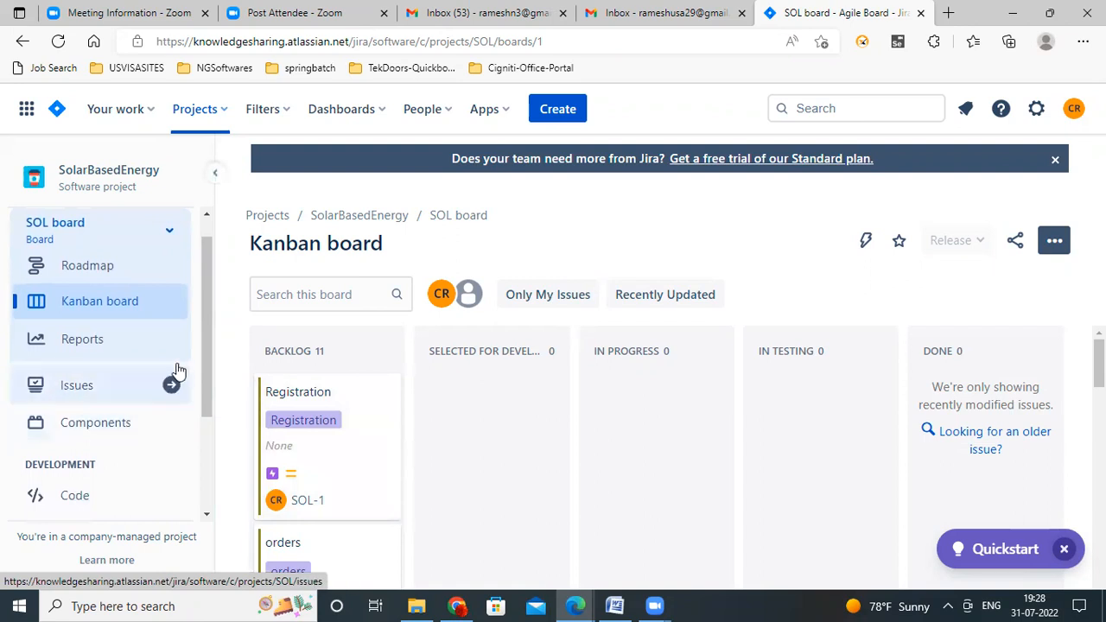
scroll(177, 370, "down", 4)
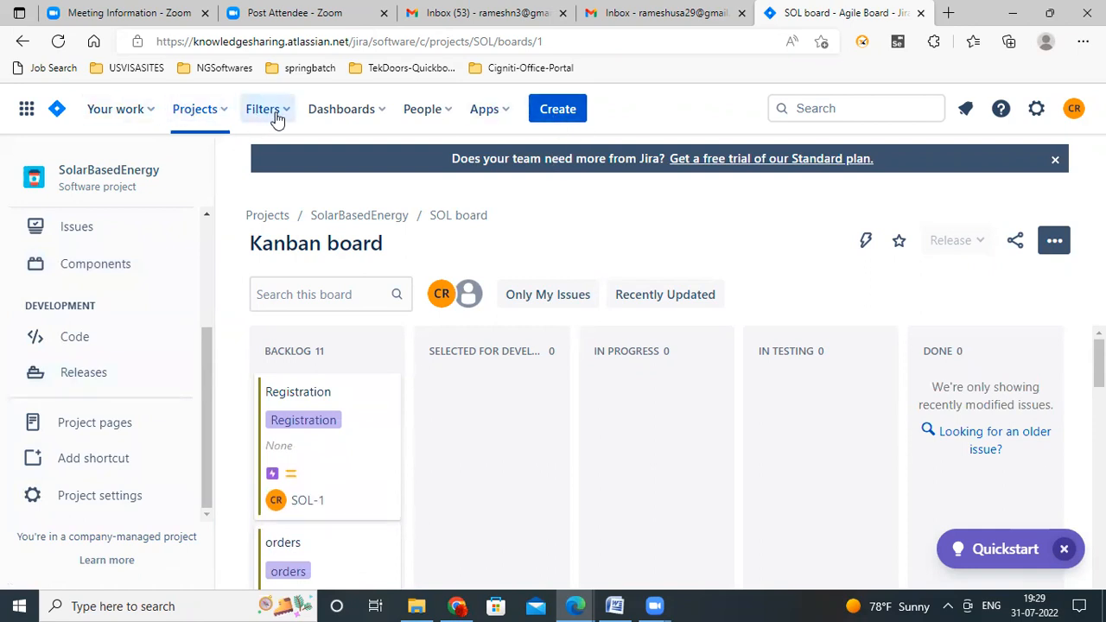
- Open the explorers team page and review its list of members and their invitation status
left_click(449, 119)
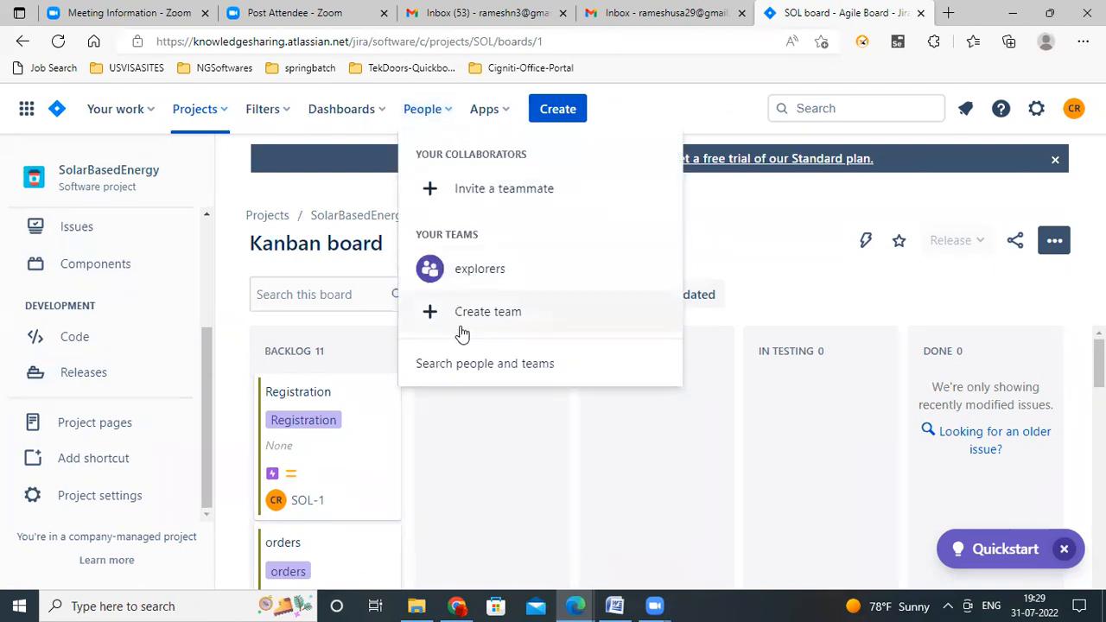
left_click(489, 271)
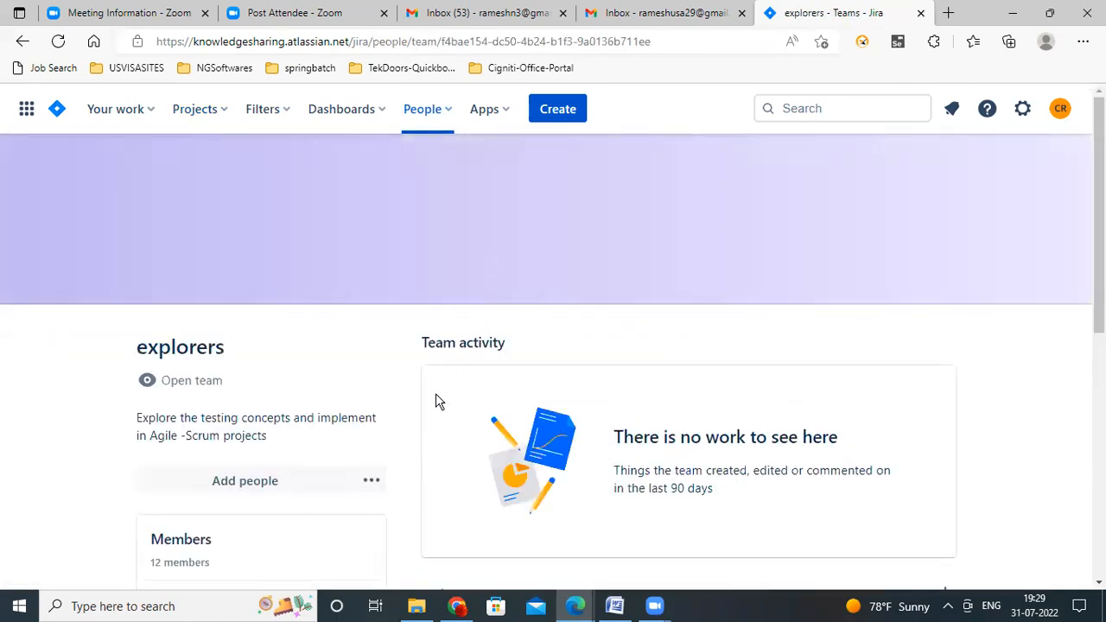
scroll(413, 437, "down", 1)
scroll(311, 411, "down", 2)
scroll(268, 462, "down", 2)
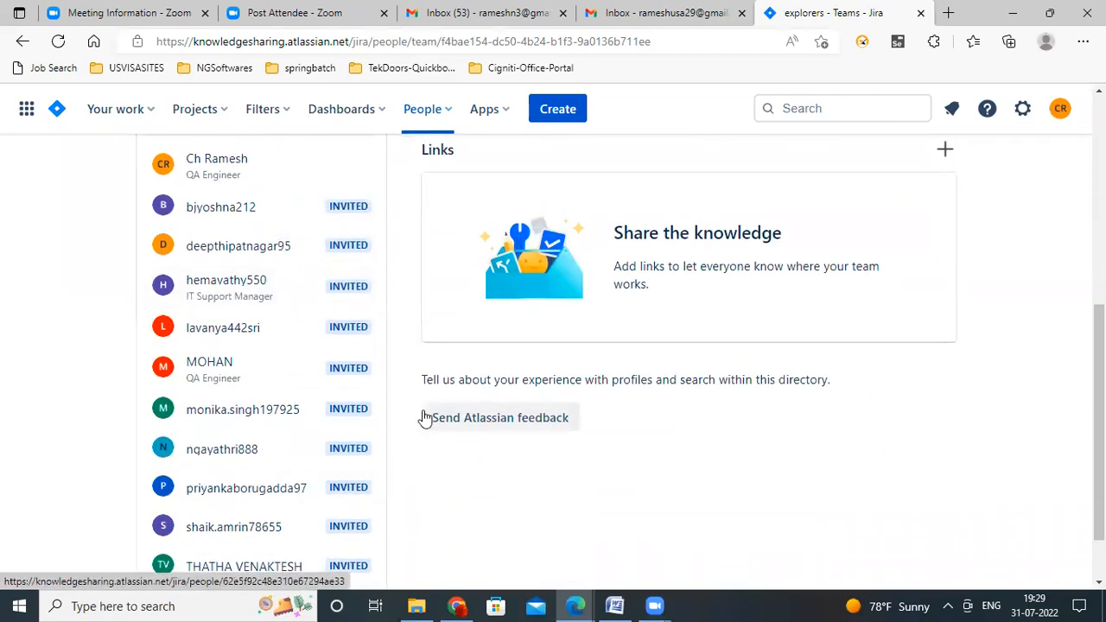
scroll(428, 419, "down", 1)
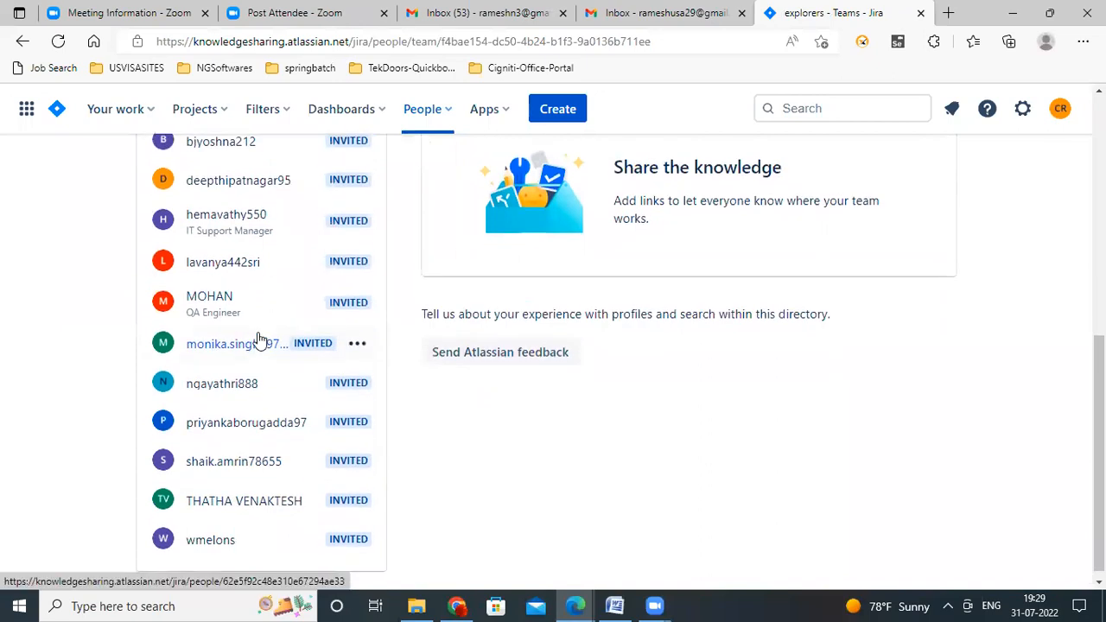
mouse_move(260, 339)
scroll(257, 335, "up", 6)
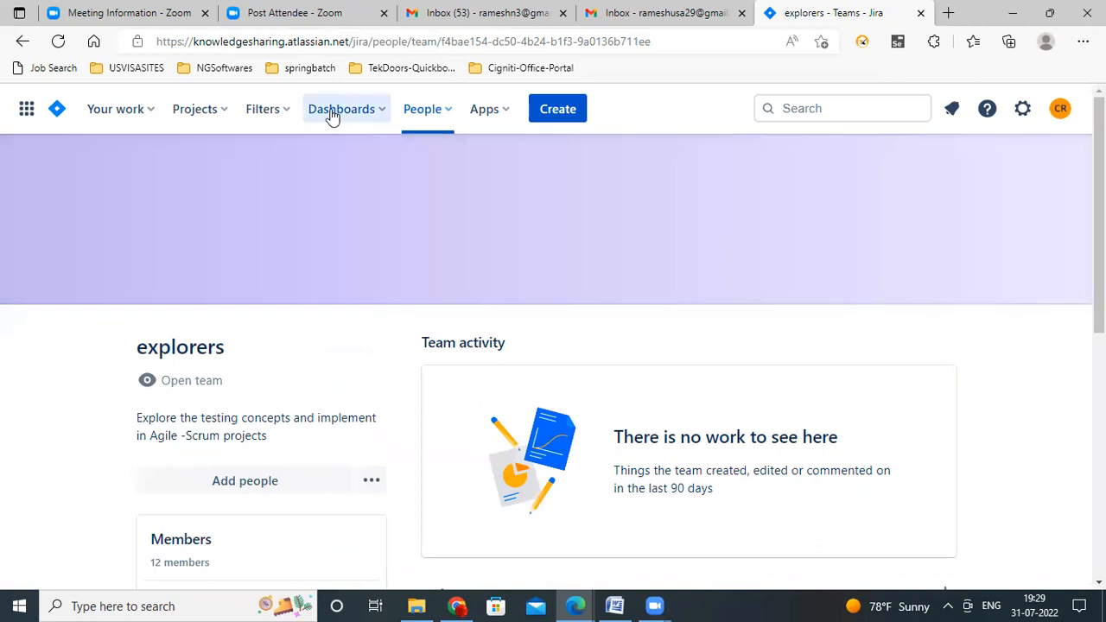
- Open the SolarBasedEnergy project again and look through the backlog cards on its Kanban board
left_click(332, 119)
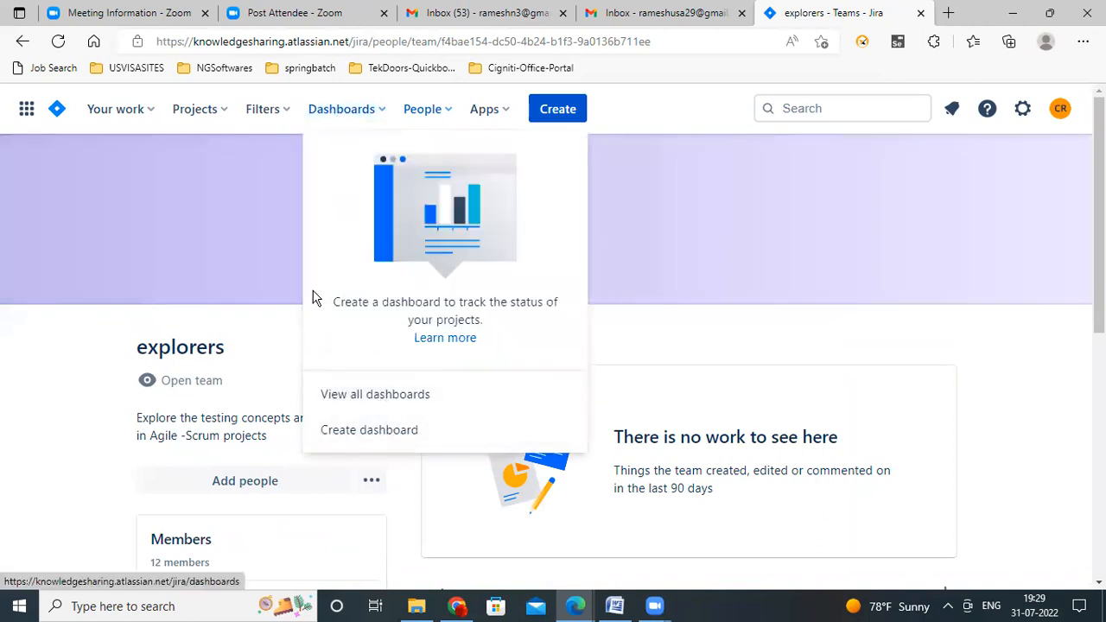
left_click(199, 110)
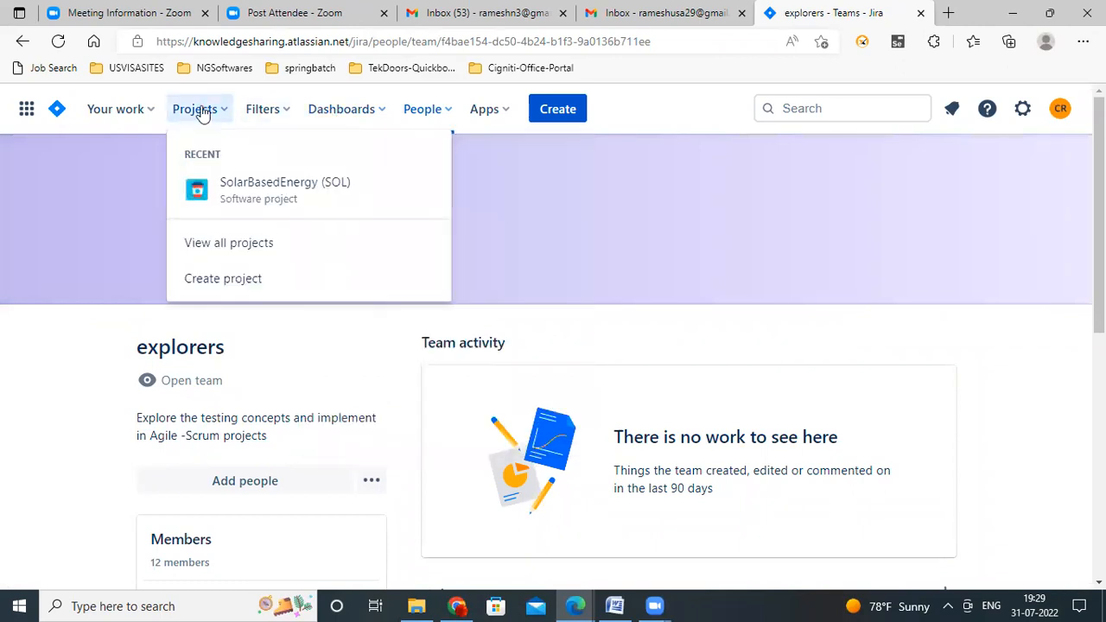
left_click(292, 198)
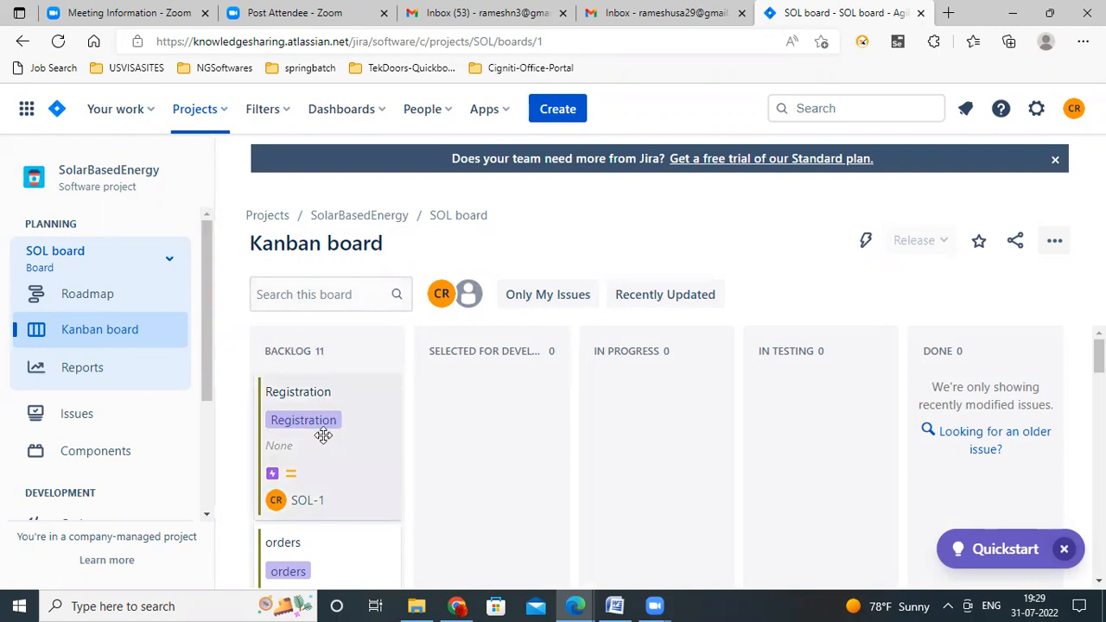
scroll(322, 436, "down", 2)
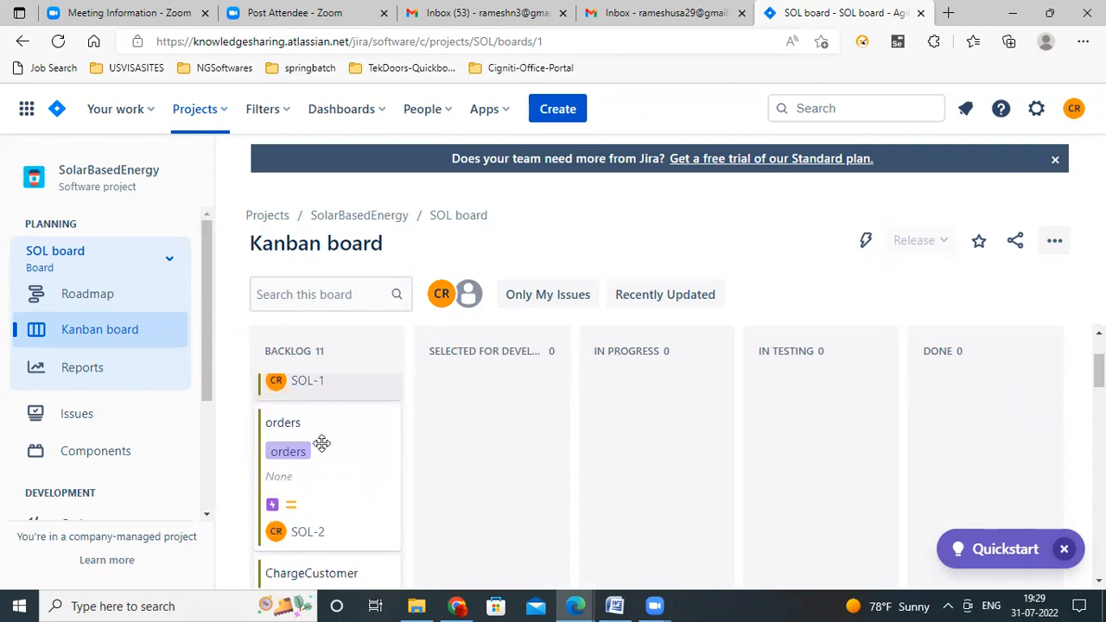
scroll(322, 443, "down", 5)
scroll(321, 443, "down", 5)
scroll(322, 443, "down", 4)
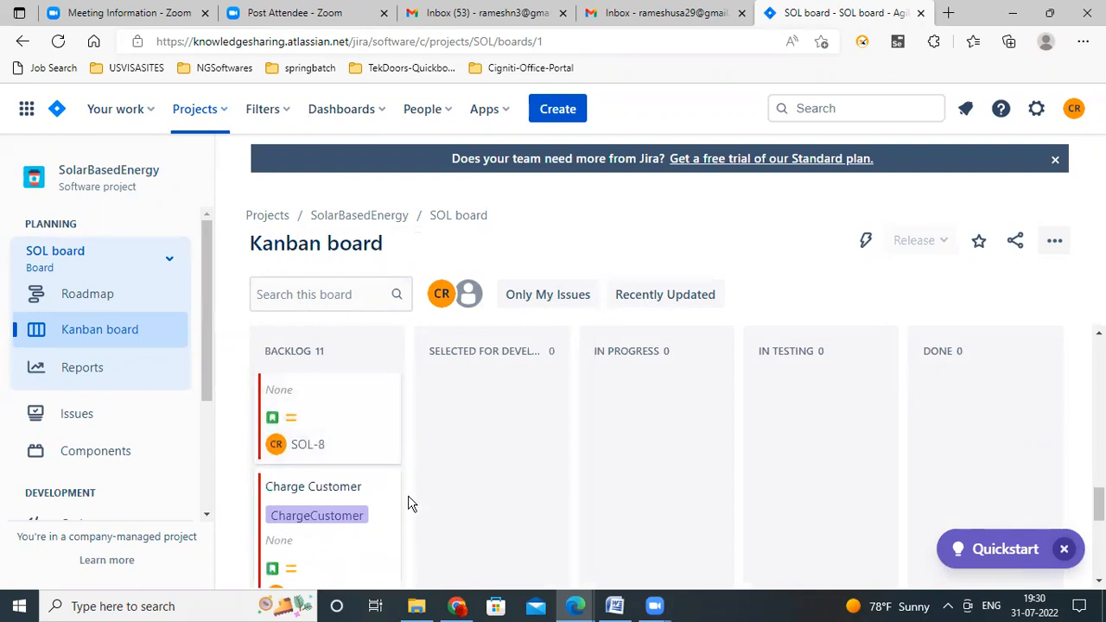
- Switch to the requirement document in Word and select the project name "SBE Sales System" in the Project Summary
left_click(614, 605)
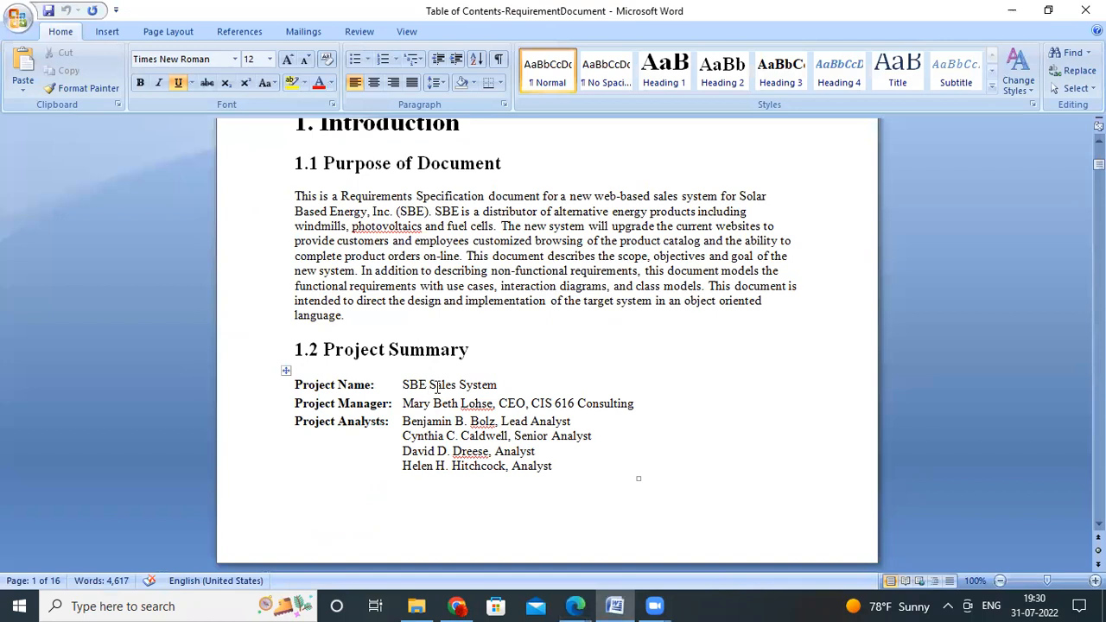
left_click(402, 384)
left_click_drag(402, 384, 494, 373)
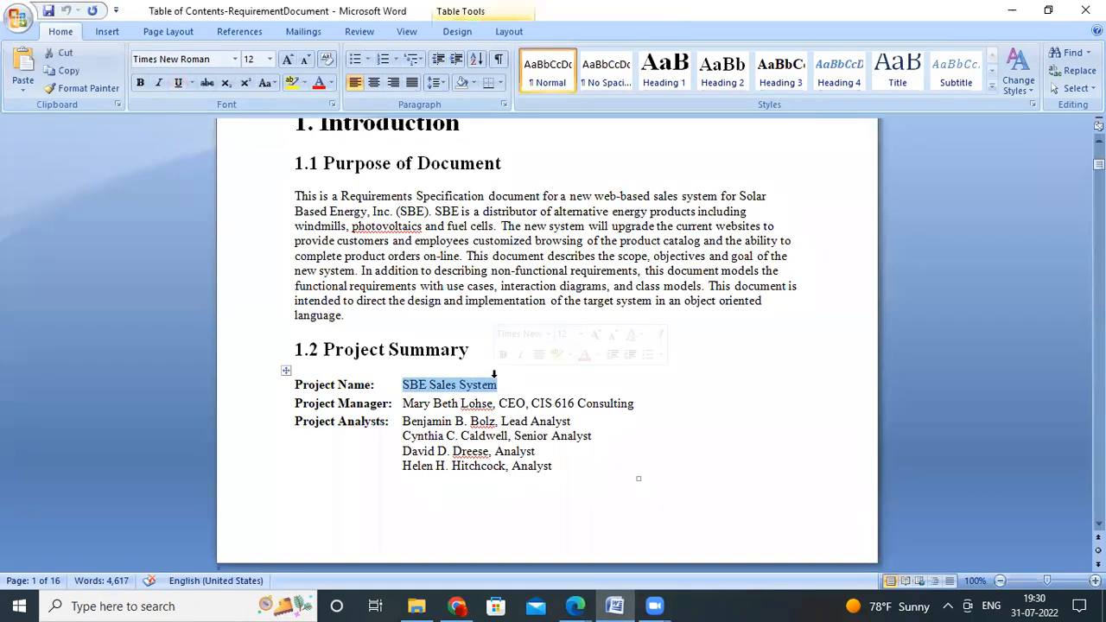
- Return to the Jira Kanban board and review the rest of the backlog down to SOL-11
key("alt+Tab")
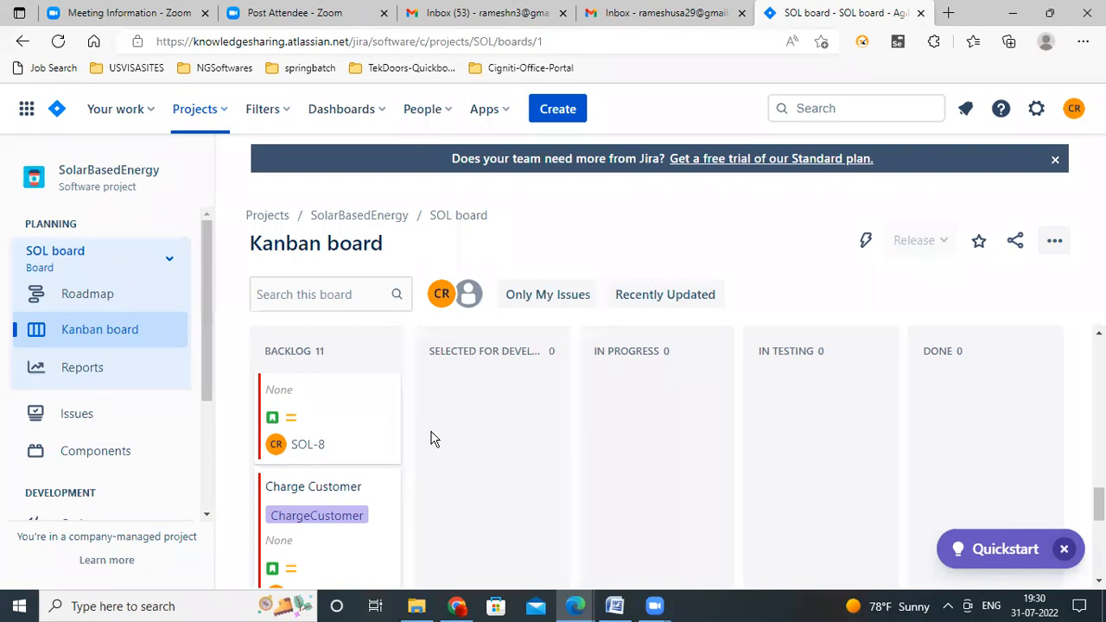
scroll(501, 425, "down", 2)
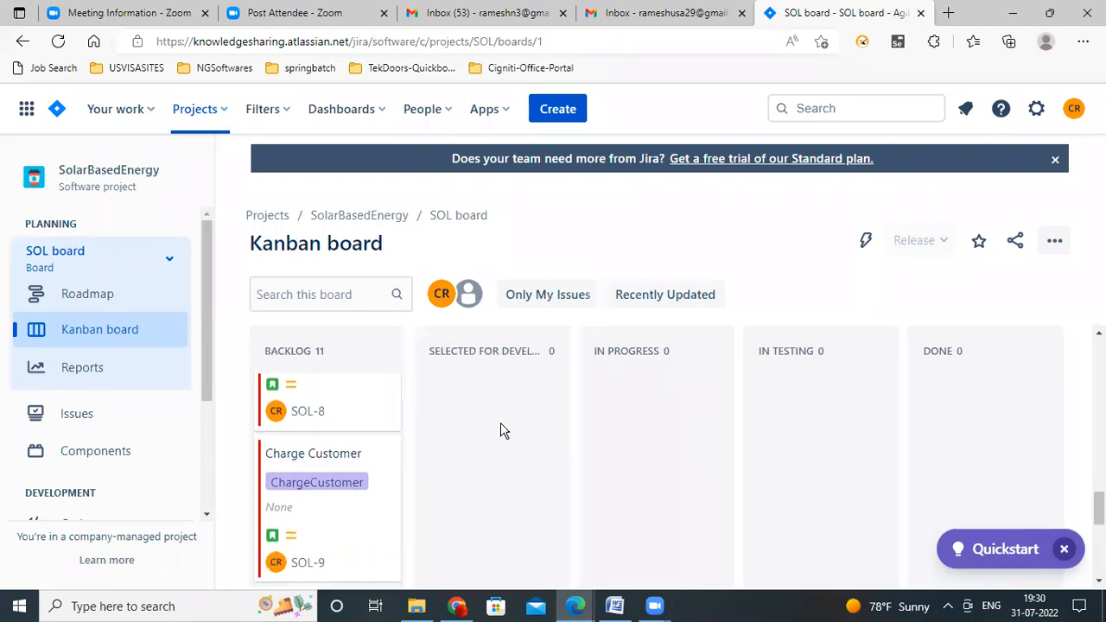
scroll(500, 422, "down", 4)
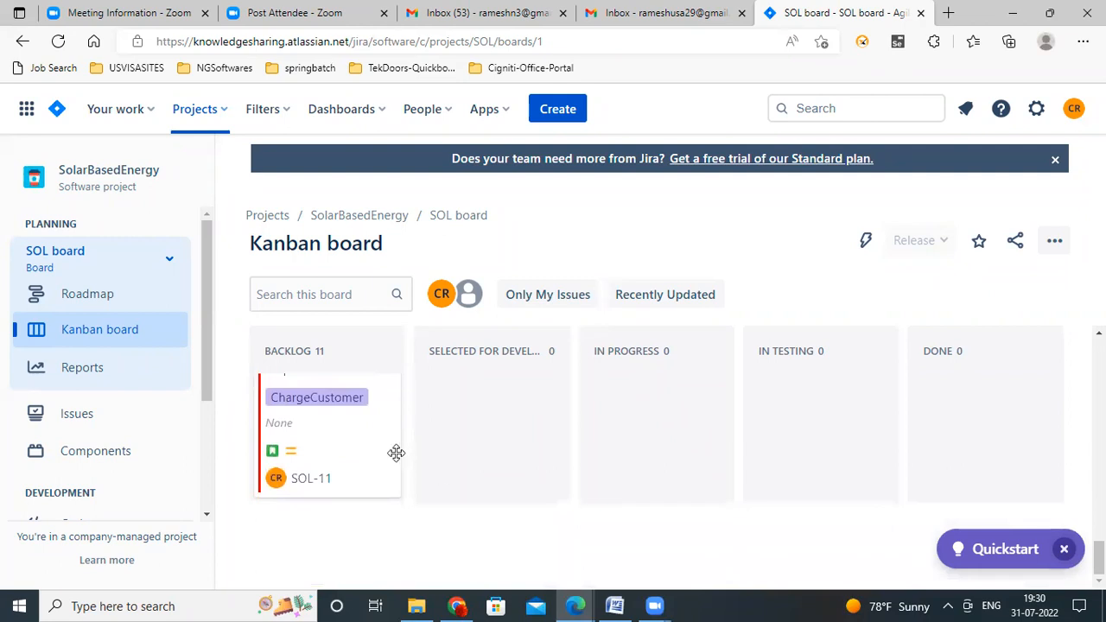
scroll(377, 464, "up", 15)
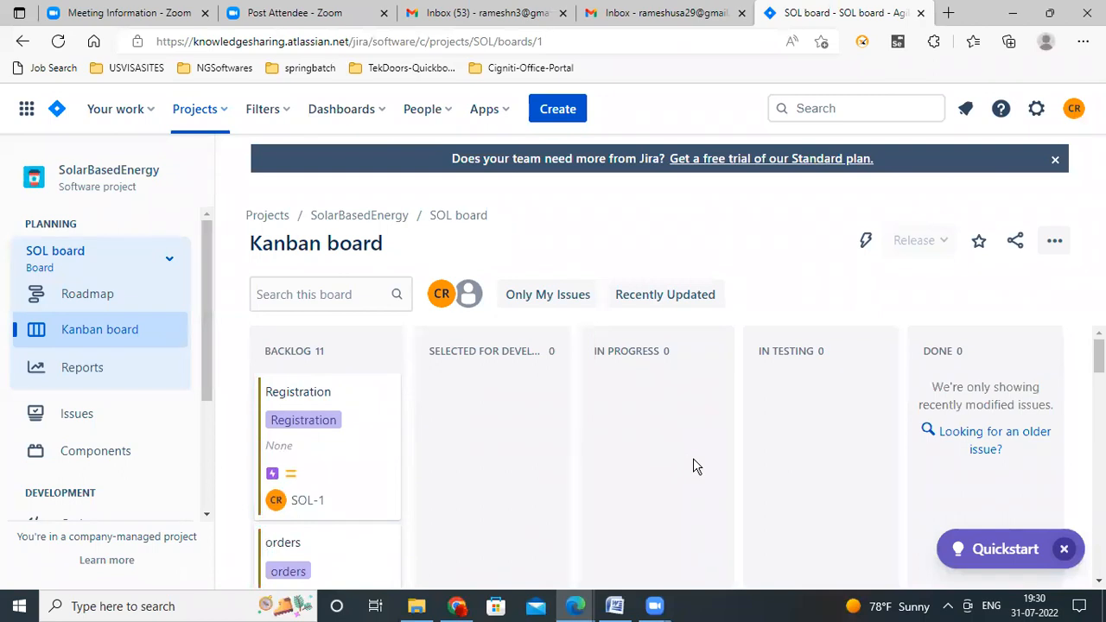
scroll(694, 460, "down", 1)
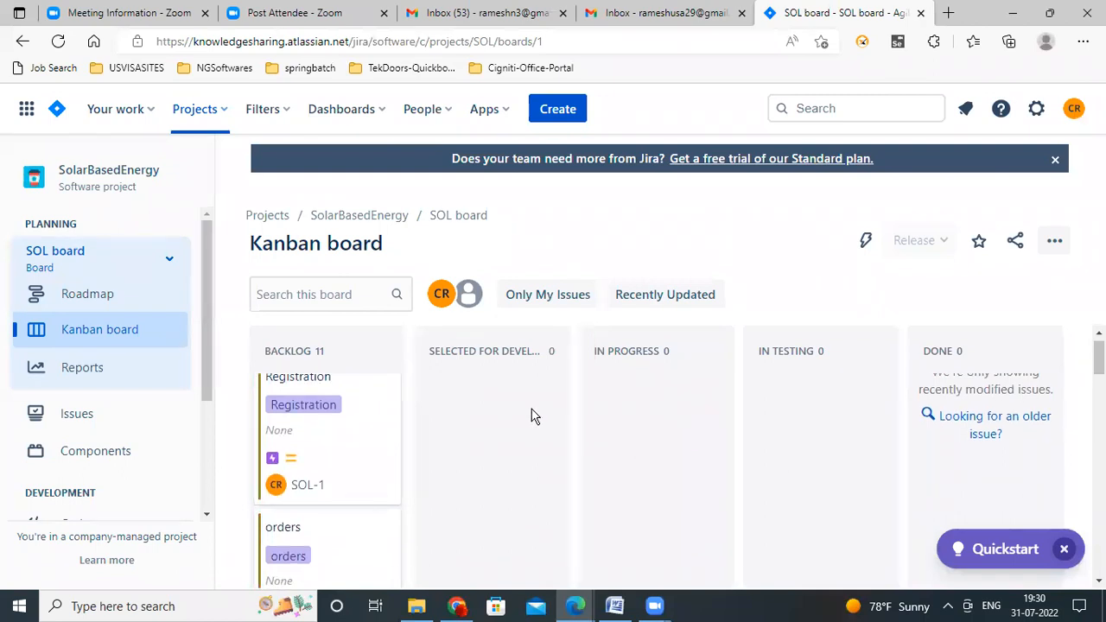
scroll(570, 370, "up", 1)
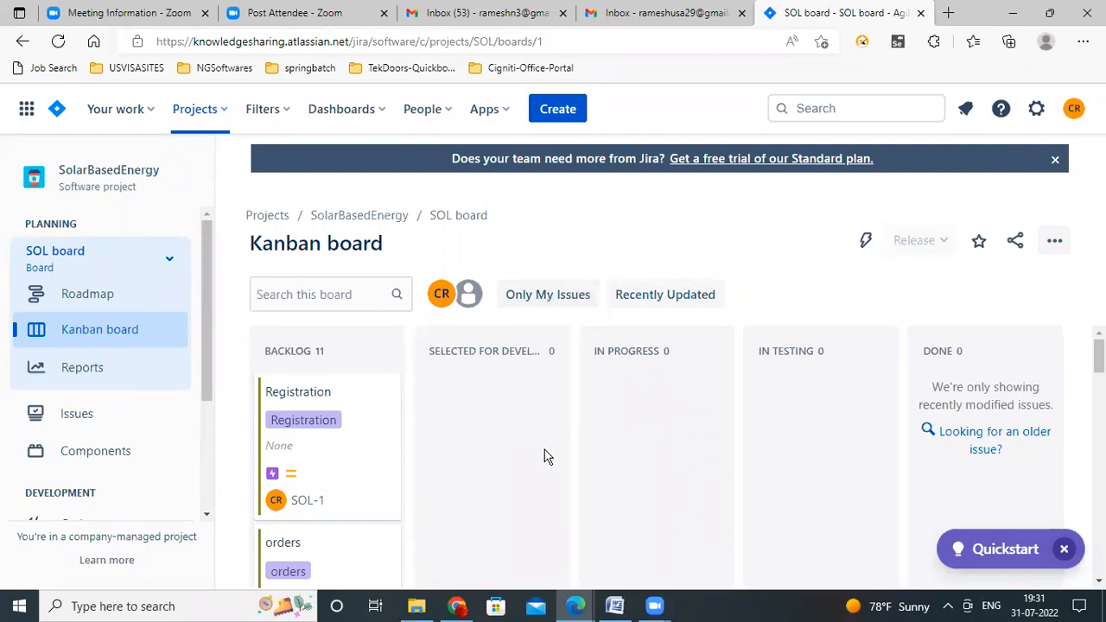
- Open the project settings of the SolarBasedEnergy project
scroll(134, 453, "down", 1)
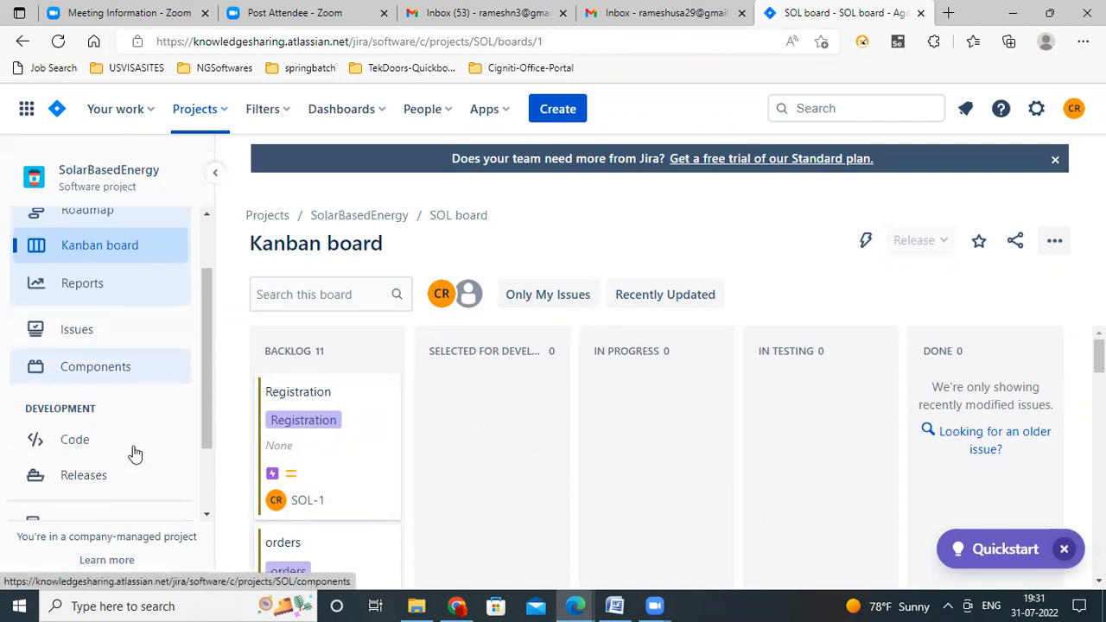
scroll(134, 453, "down", 2)
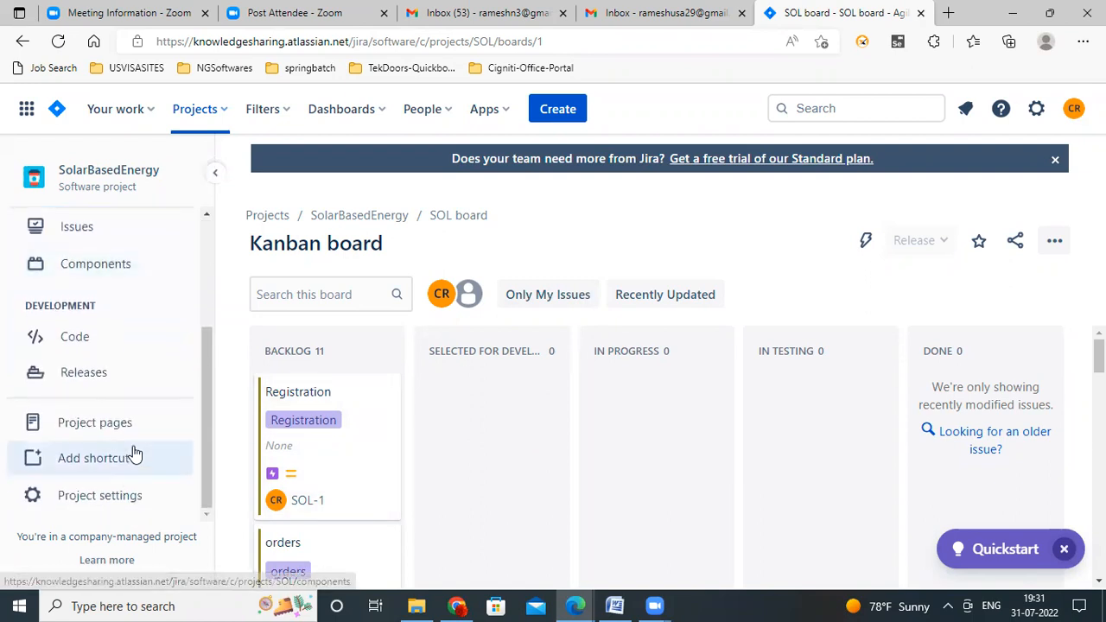
left_click(117, 501)
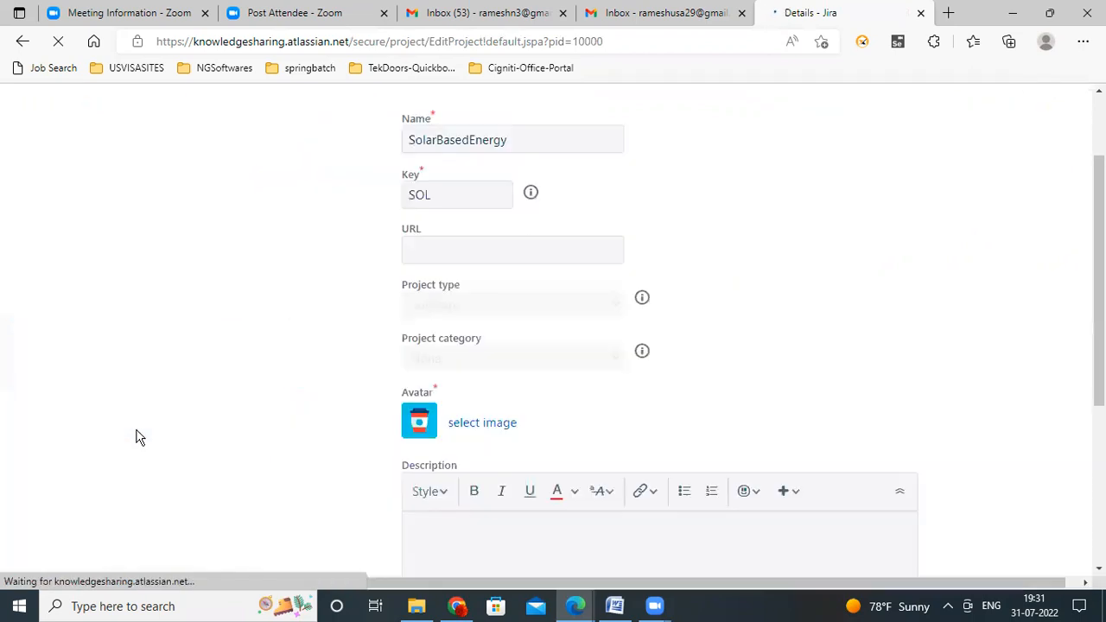
- Look over the project's Details form, then open its Summary settings and review the issue types, components and workflows
scroll(136, 436, "down", 4)
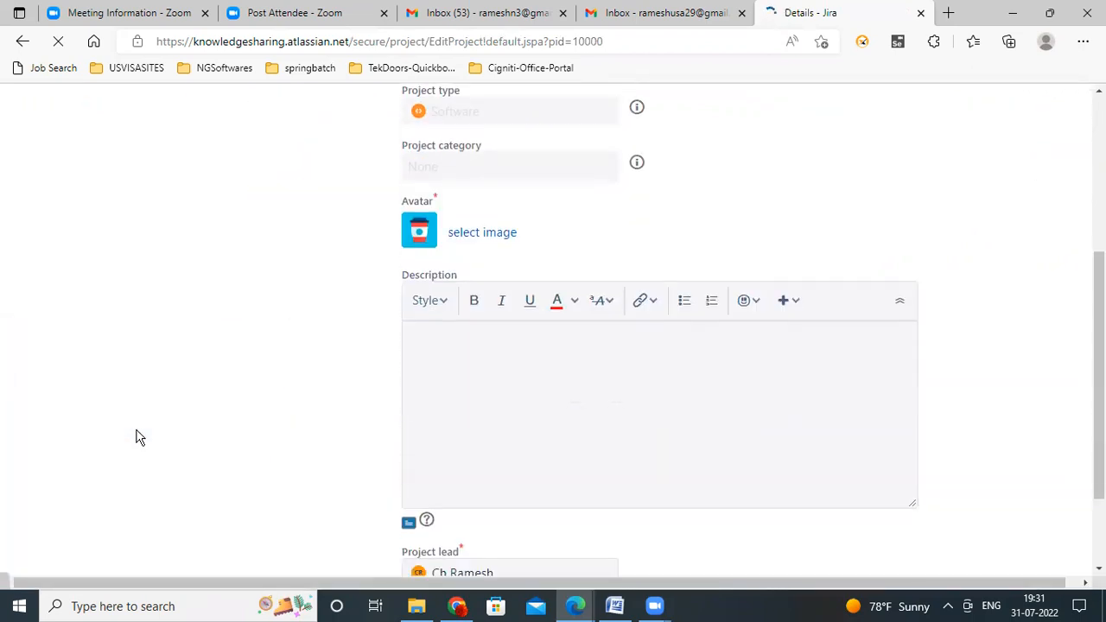
scroll(136, 436, "down", 2)
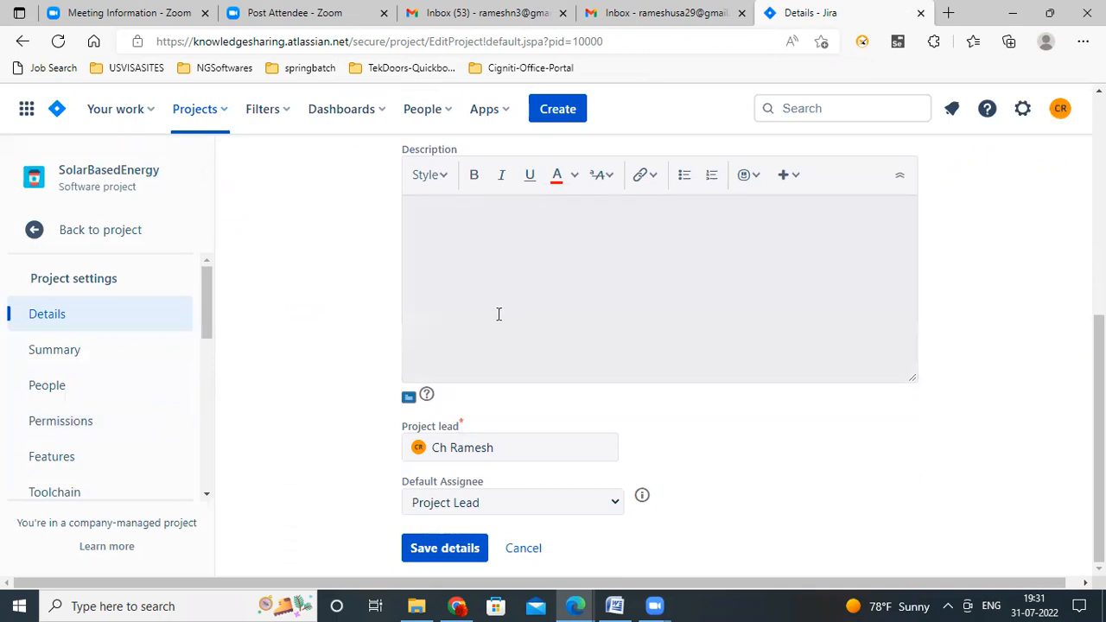
left_click(55, 350)
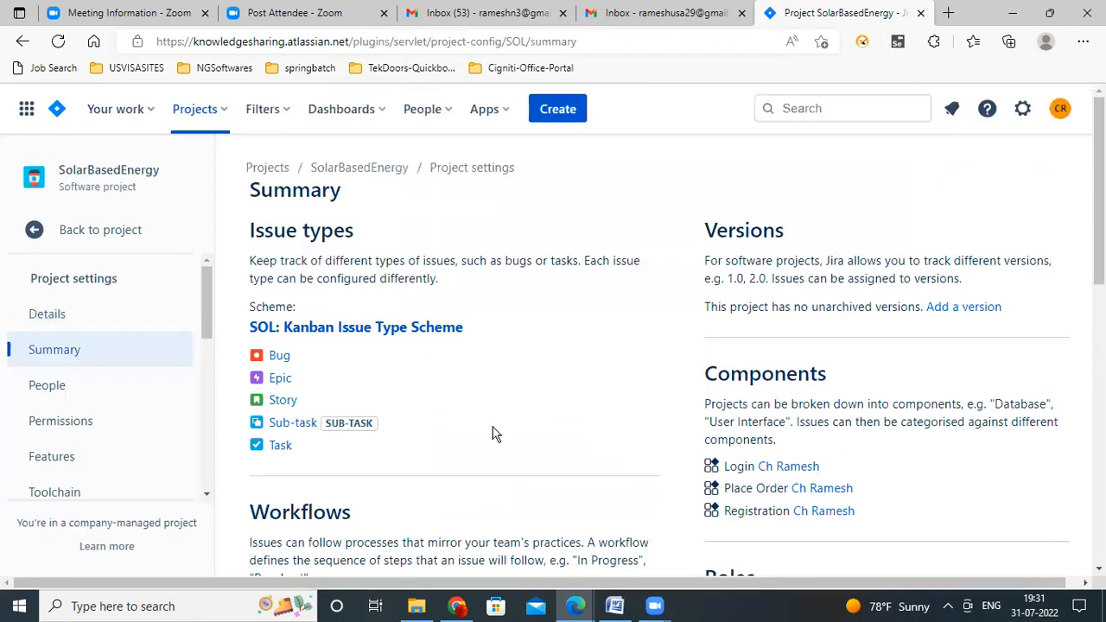
scroll(492, 434, "down", 1)
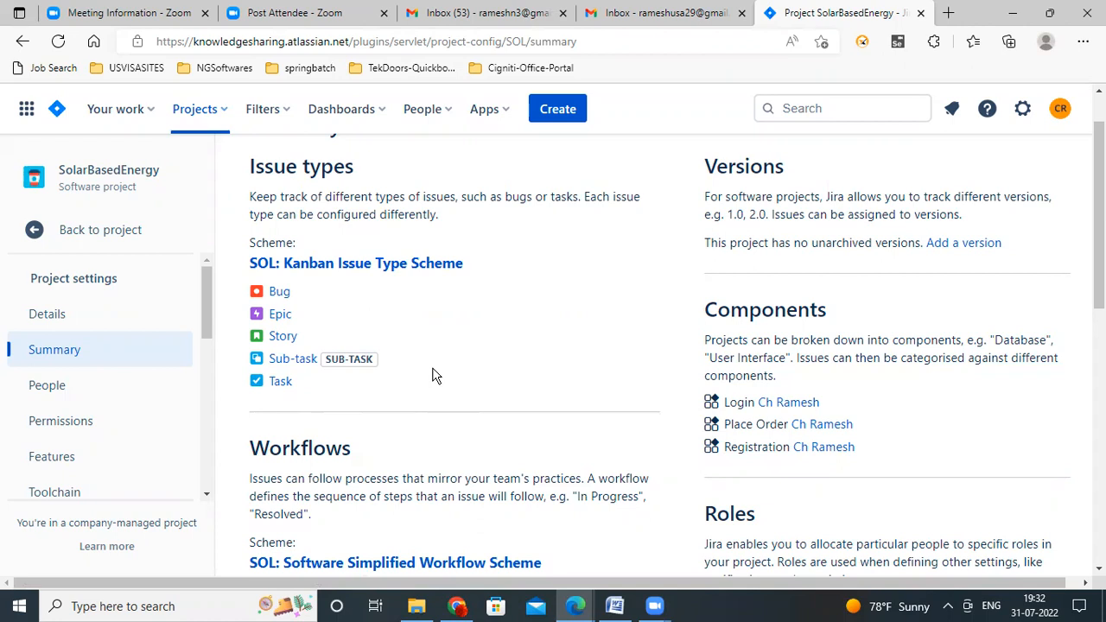
scroll(451, 370, "down", 2)
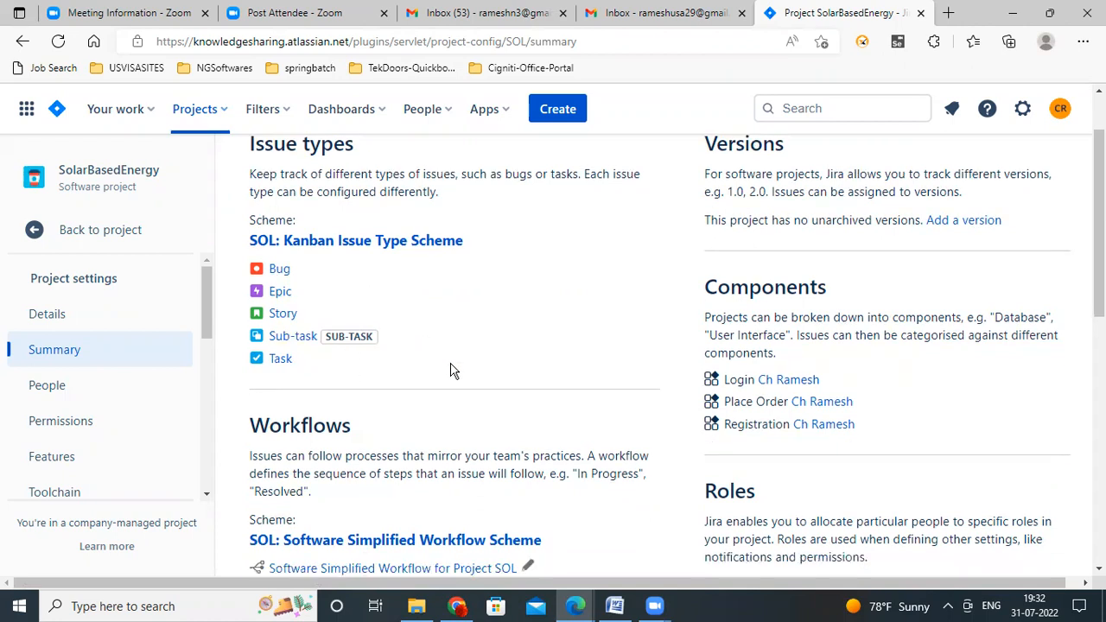
scroll(451, 370, "down", 1)
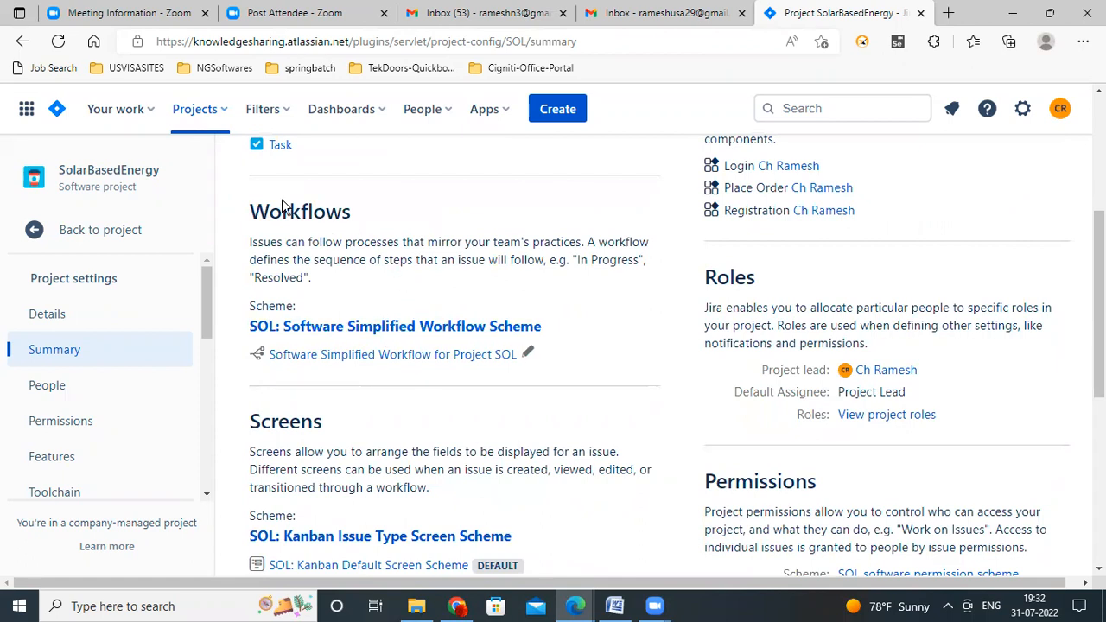
- Check the recent boards under Your work and review the full list of backlog issues assigned to the current account
left_click(148, 118)
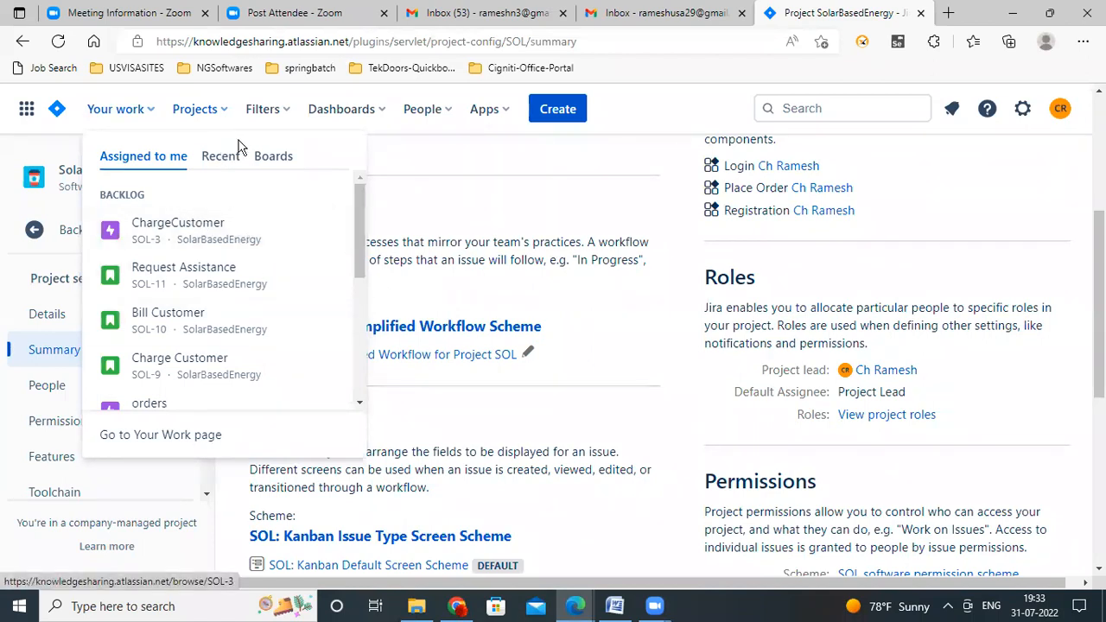
left_click(270, 164)
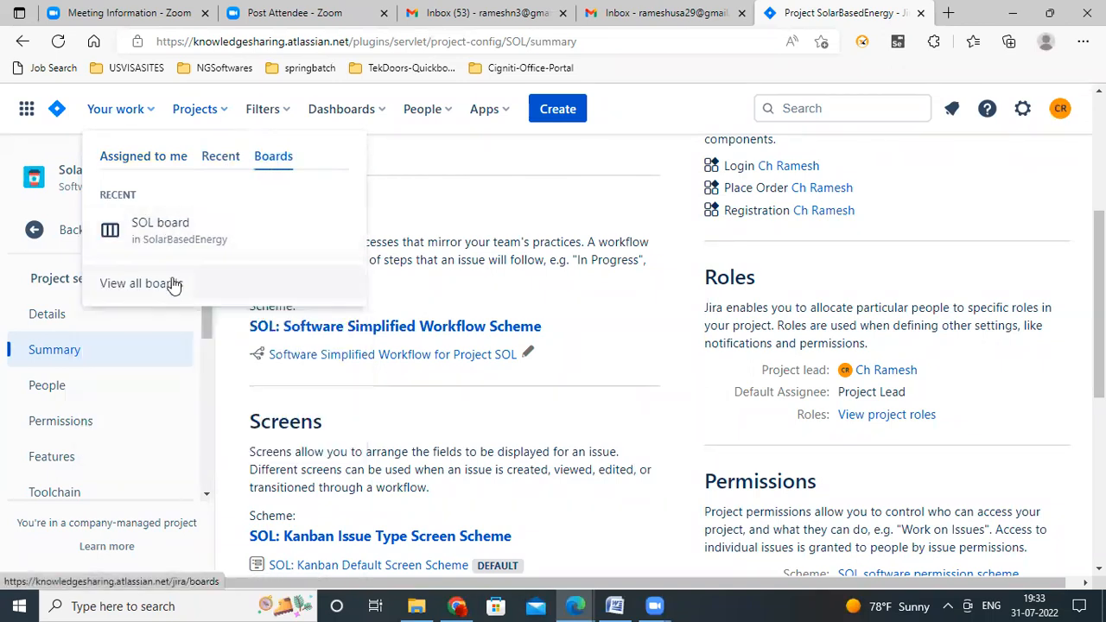
left_click(154, 158)
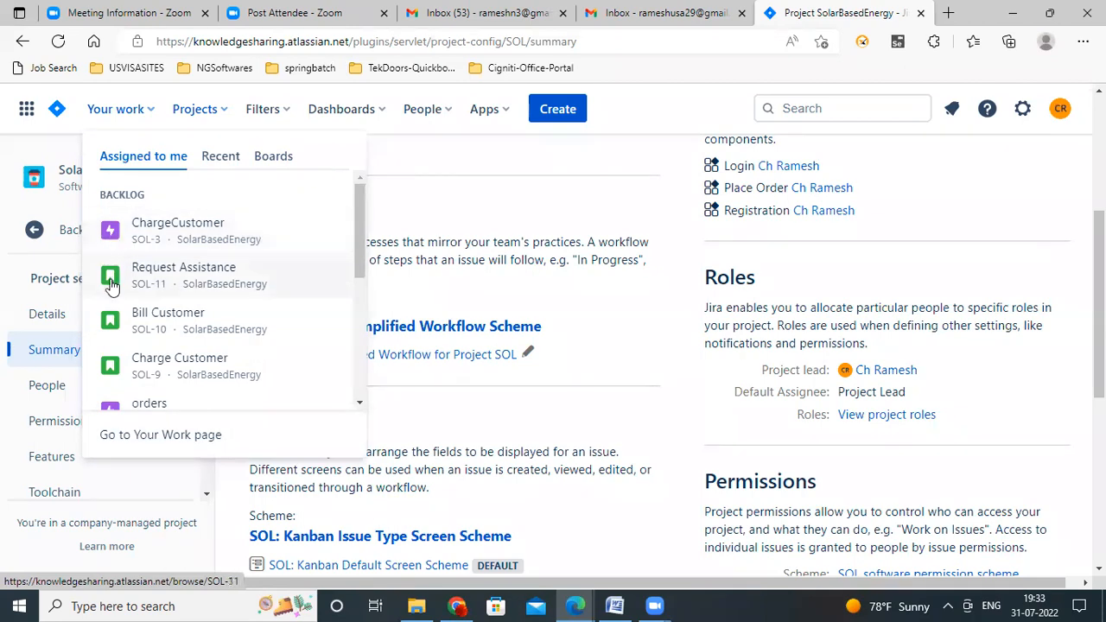
scroll(111, 290, "down", 3)
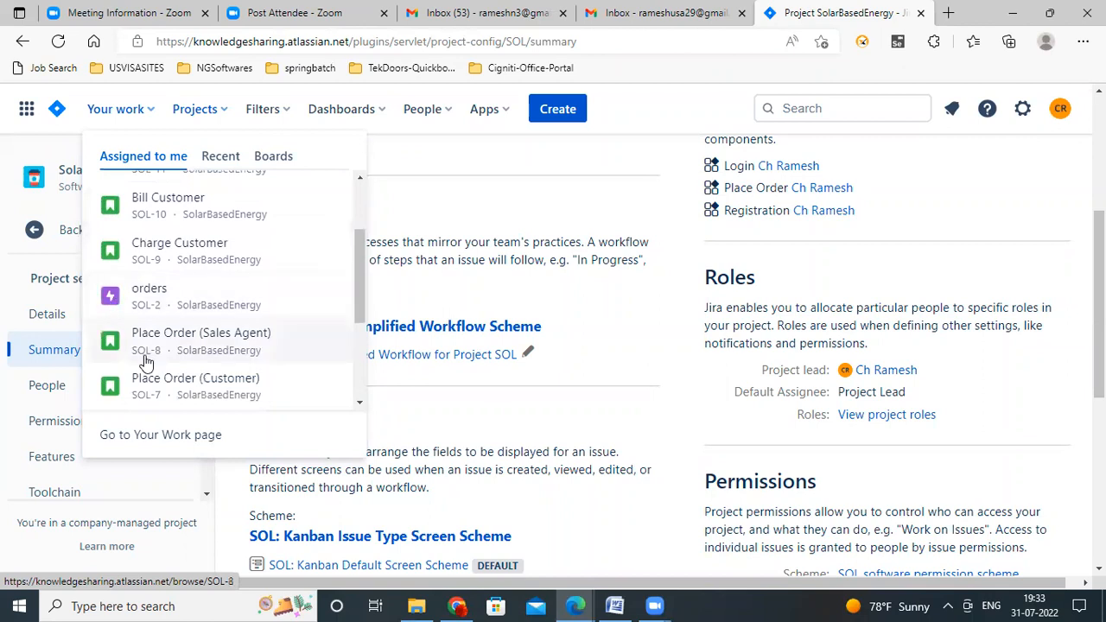
scroll(141, 359, "down", 1)
scroll(169, 331, "down", 2)
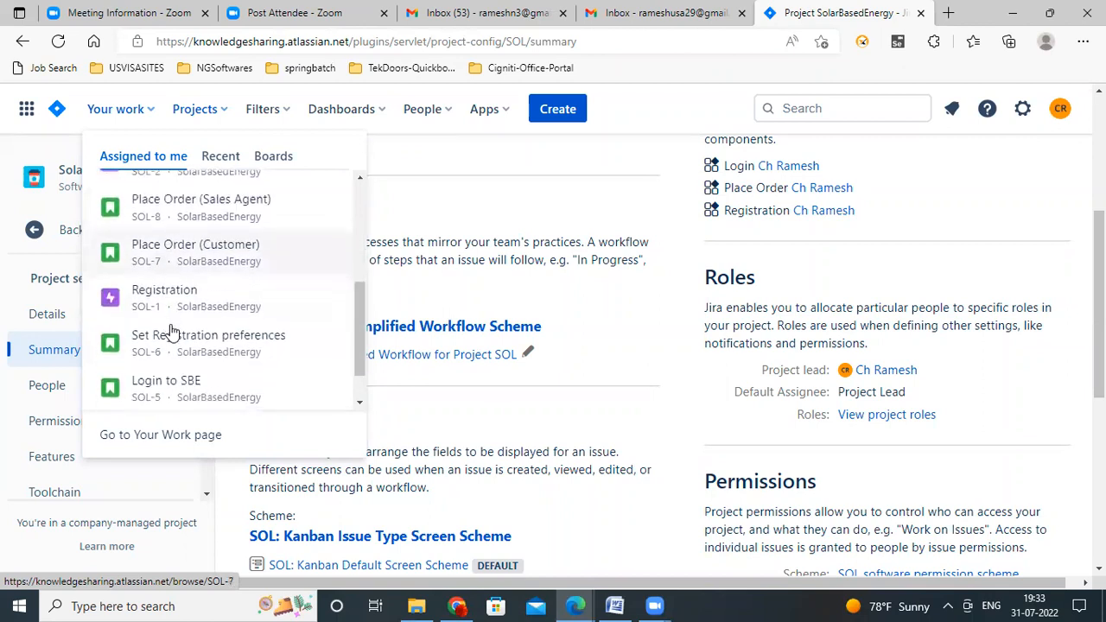
scroll(190, 333, "down", 1)
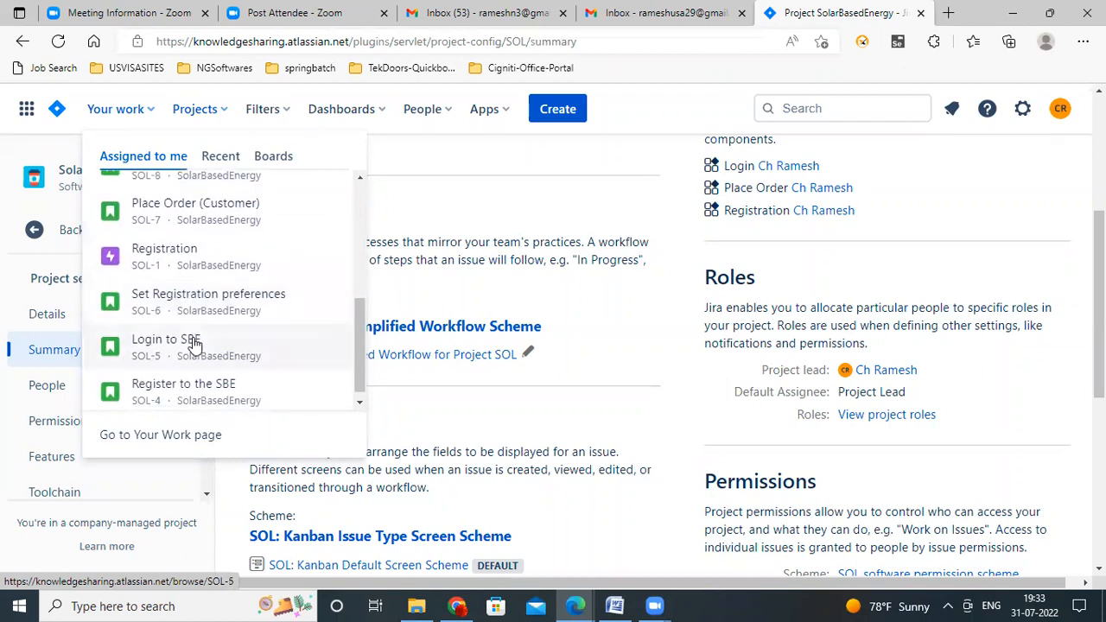
scroll(195, 341, "down", 1)
scroll(195, 343, "up", 5)
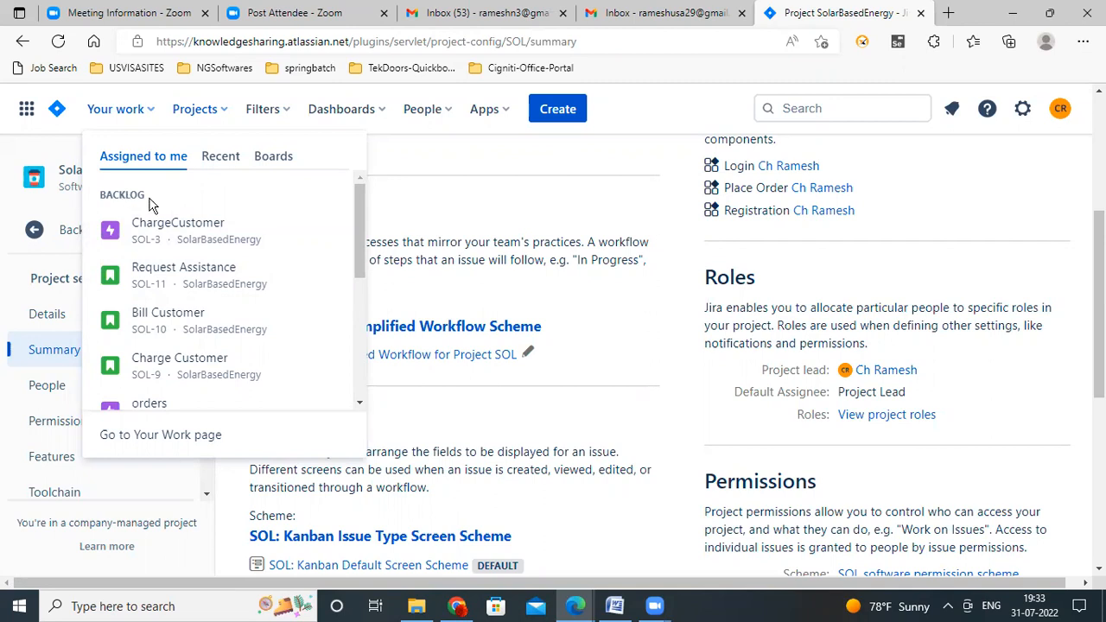
left_click(463, 229)
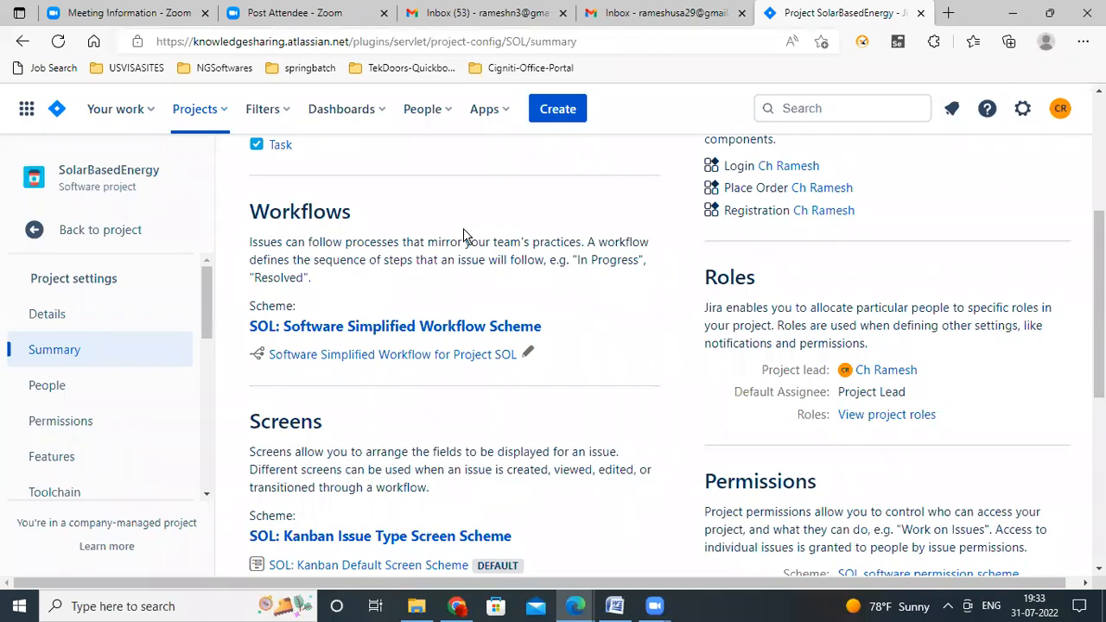
- Open the Software Simplified Workflow for Project SOL and examine the statuses in its diagram
left_click(441, 355)
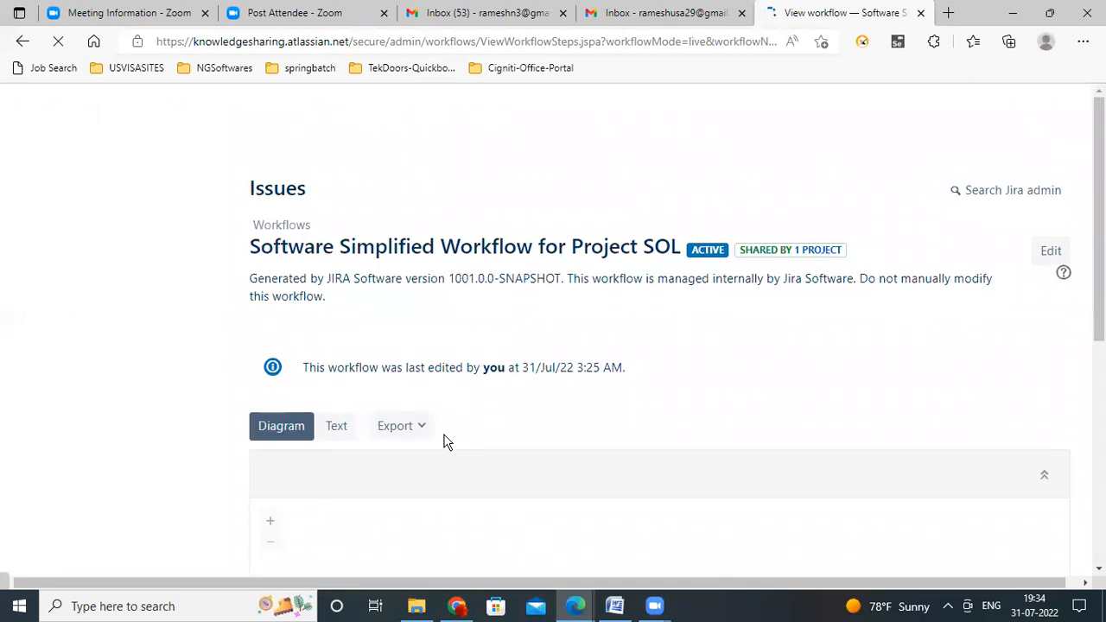
scroll(435, 436, "down", 1)
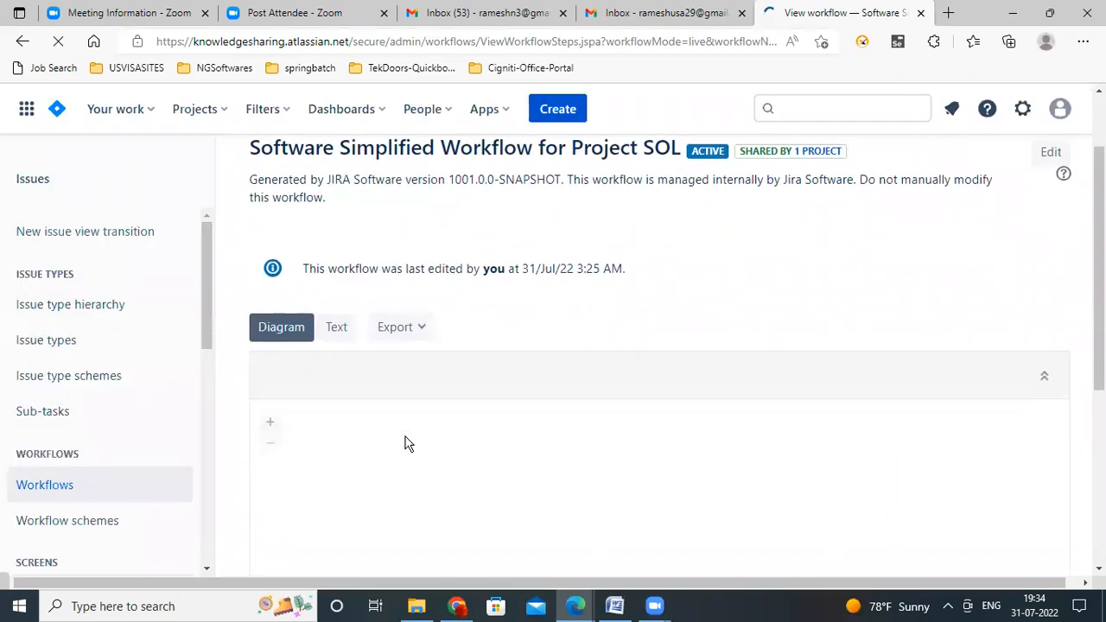
scroll(407, 443, "down", 3)
scroll(408, 443, "down", 1)
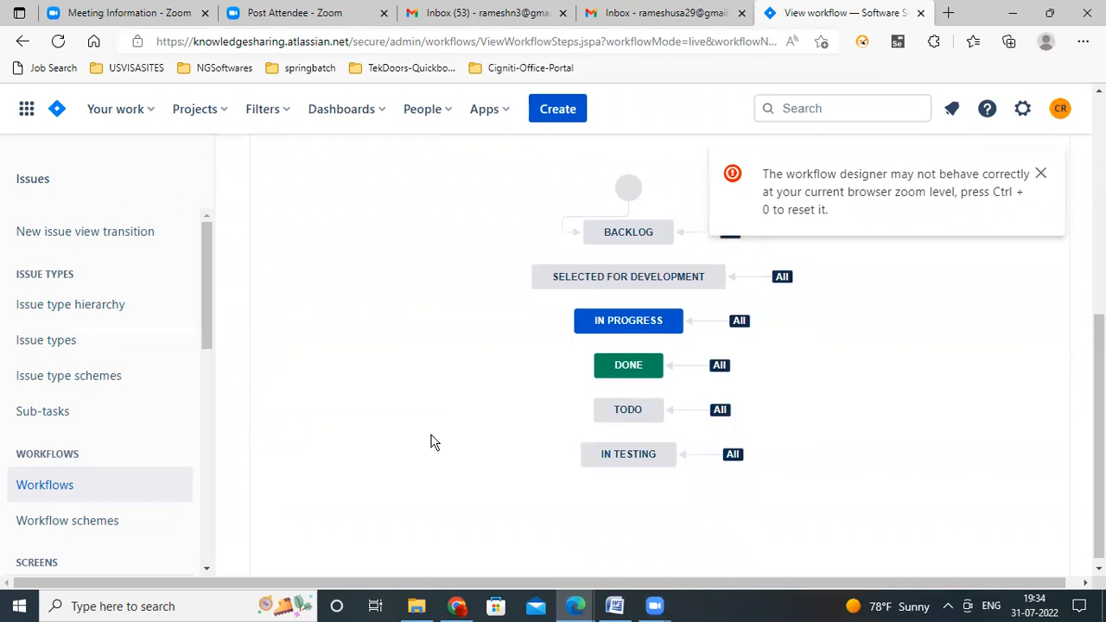
scroll(673, 413, "up", 1)
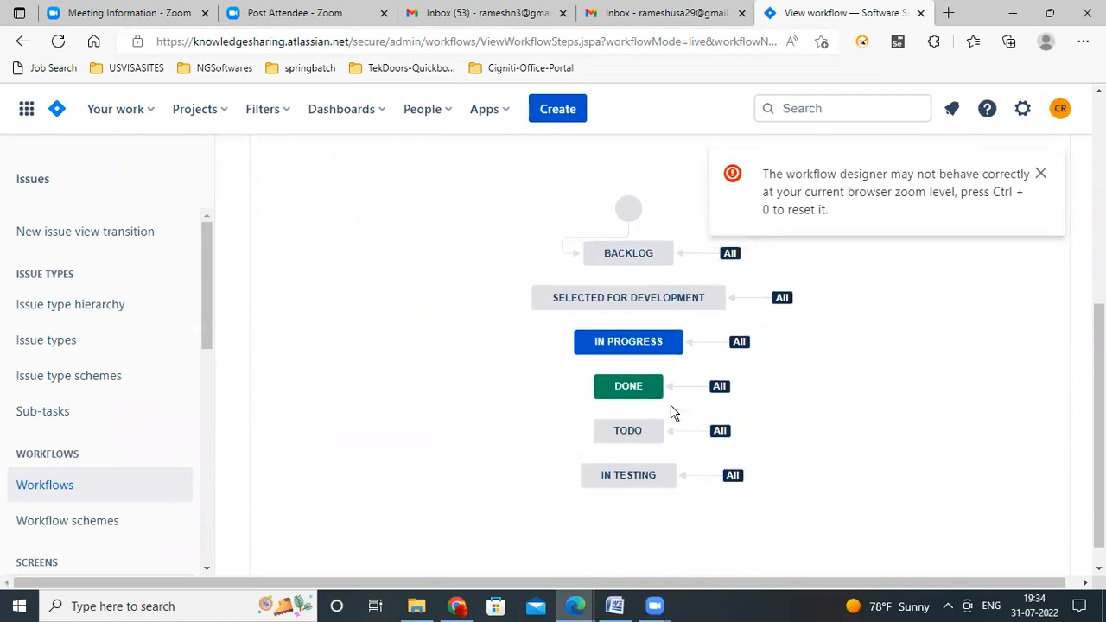
scroll(673, 413, "up", 1)
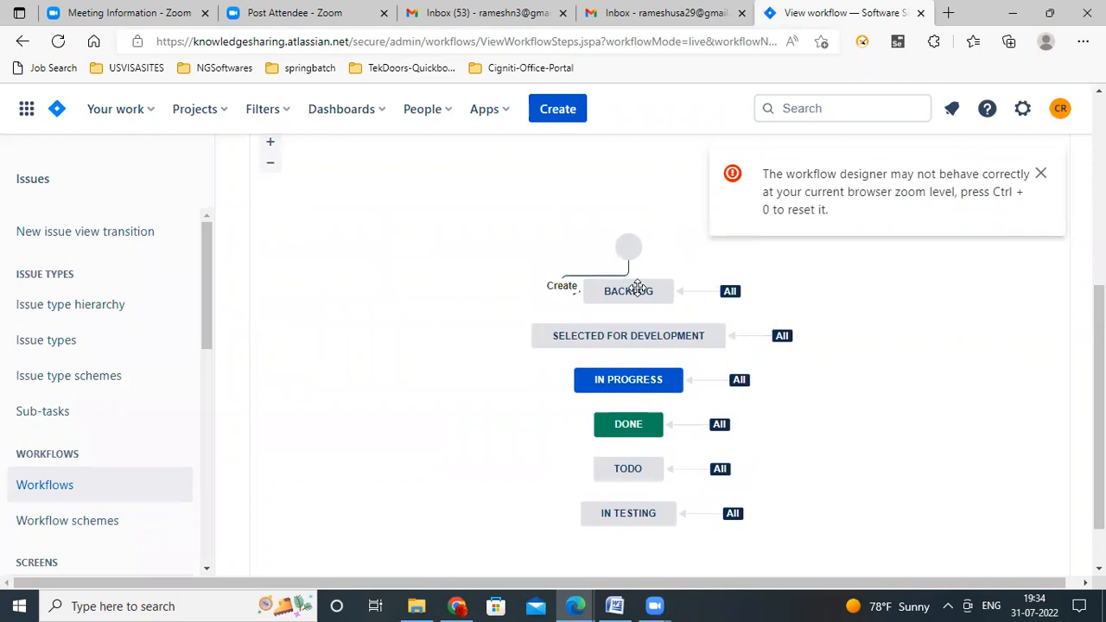
scroll(637, 288, "up", 1)
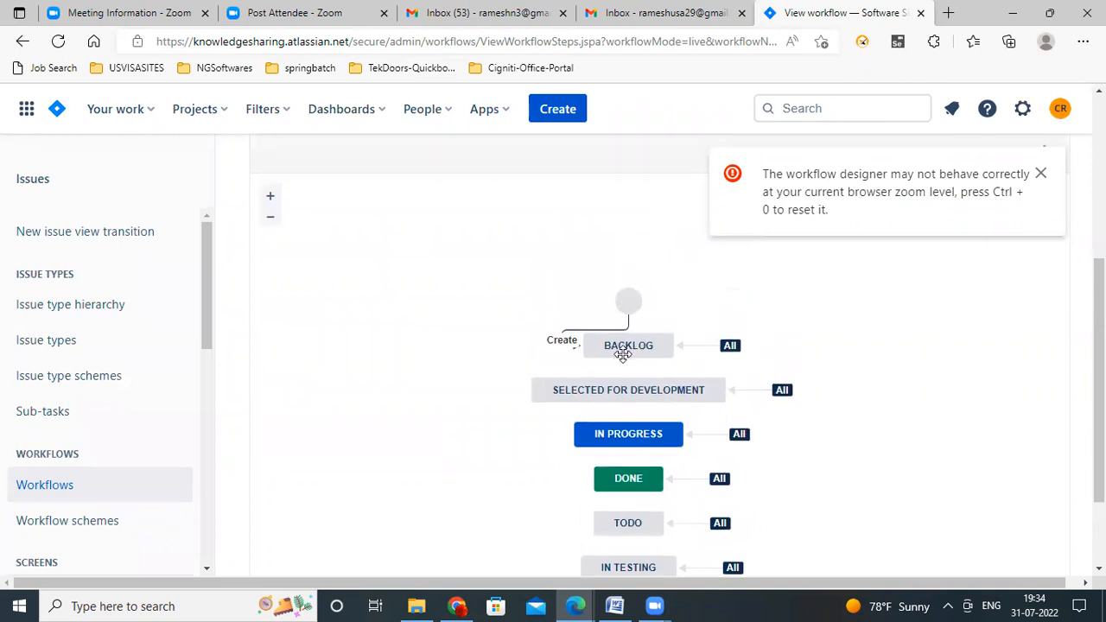
scroll(622, 355, "down", 2)
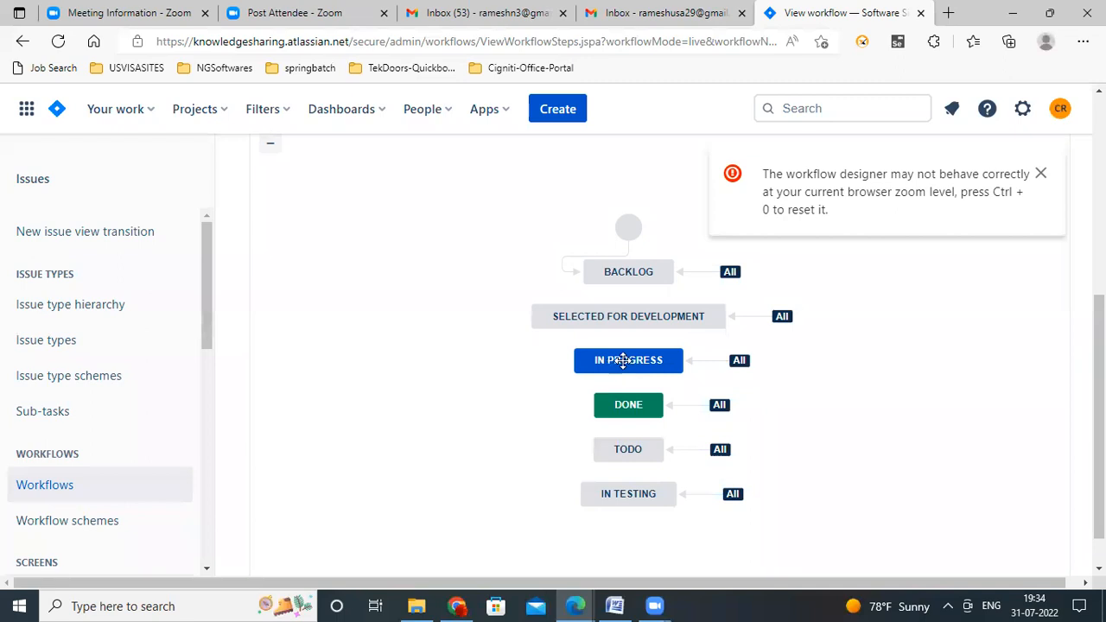
scroll(642, 363, "down", 1)
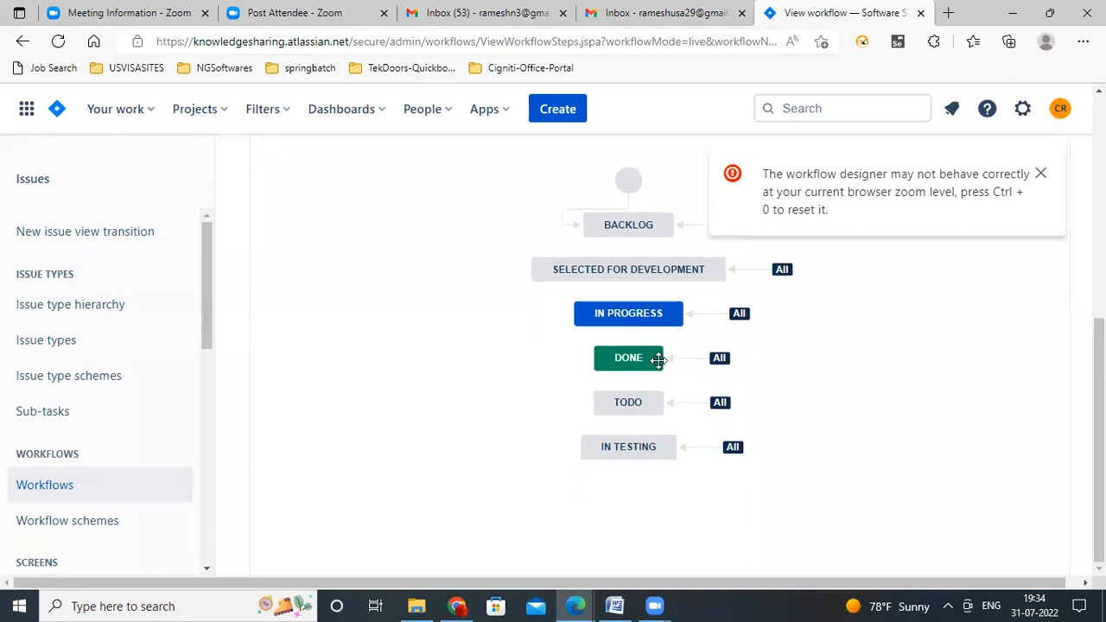
- Rearrange the workflow diagram in the order Backlog, Selected for Development, ToDo, In Progress, In Testing, Done, and dismiss the browser zoom warning
left_click_drag(638, 405, 628, 302)
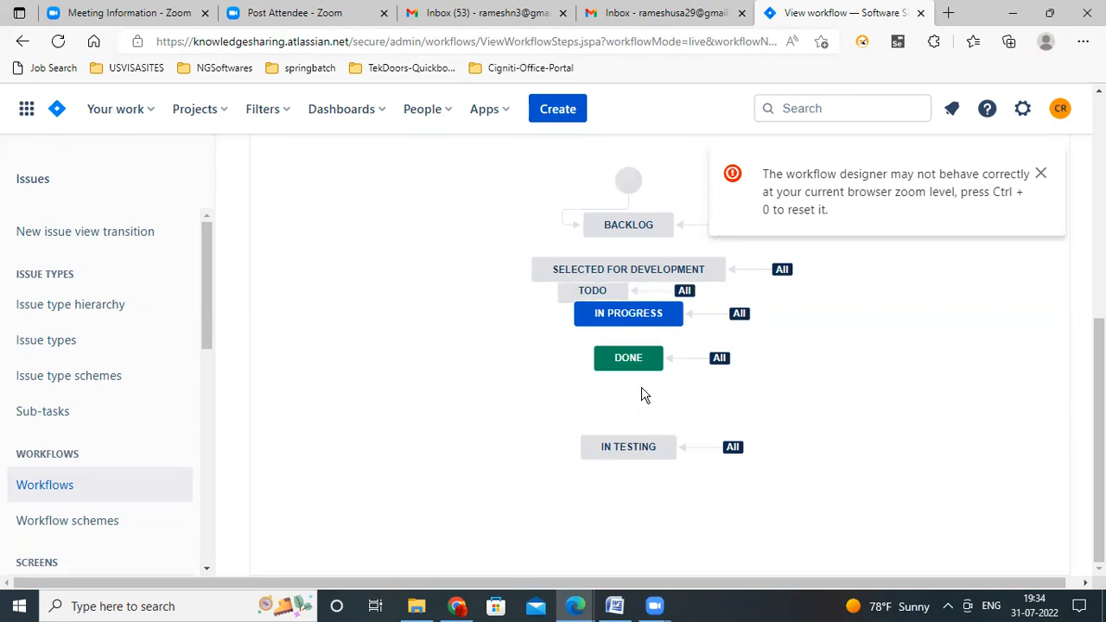
left_click_drag(637, 361, 632, 394)
left_click_drag(630, 449, 631, 353)
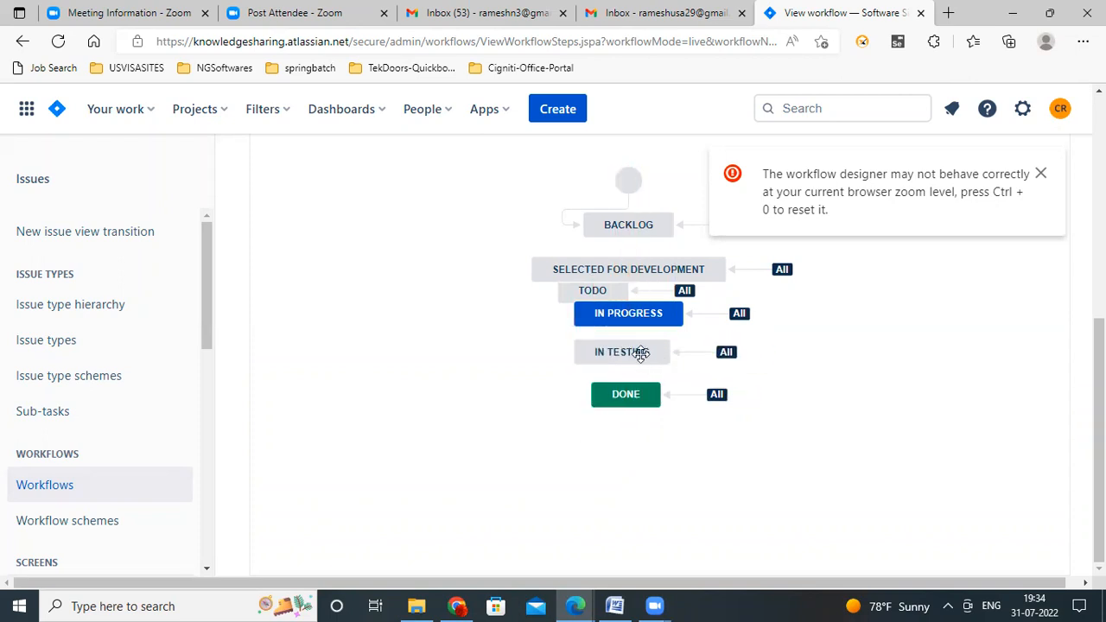
left_click_drag(631, 400, 634, 442)
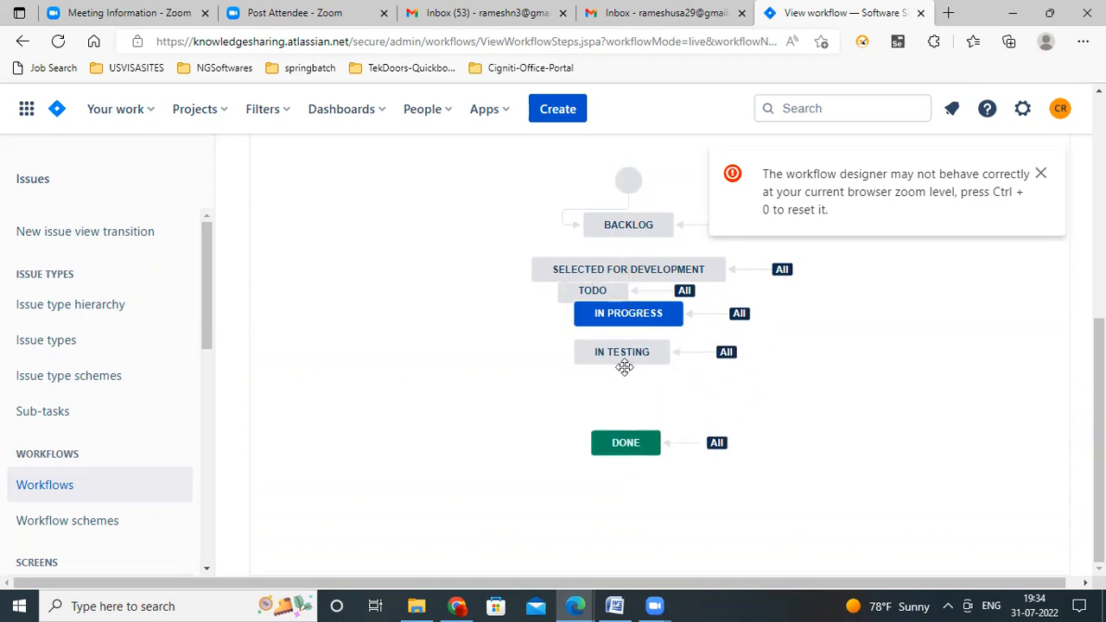
left_click_drag(616, 353, 624, 384)
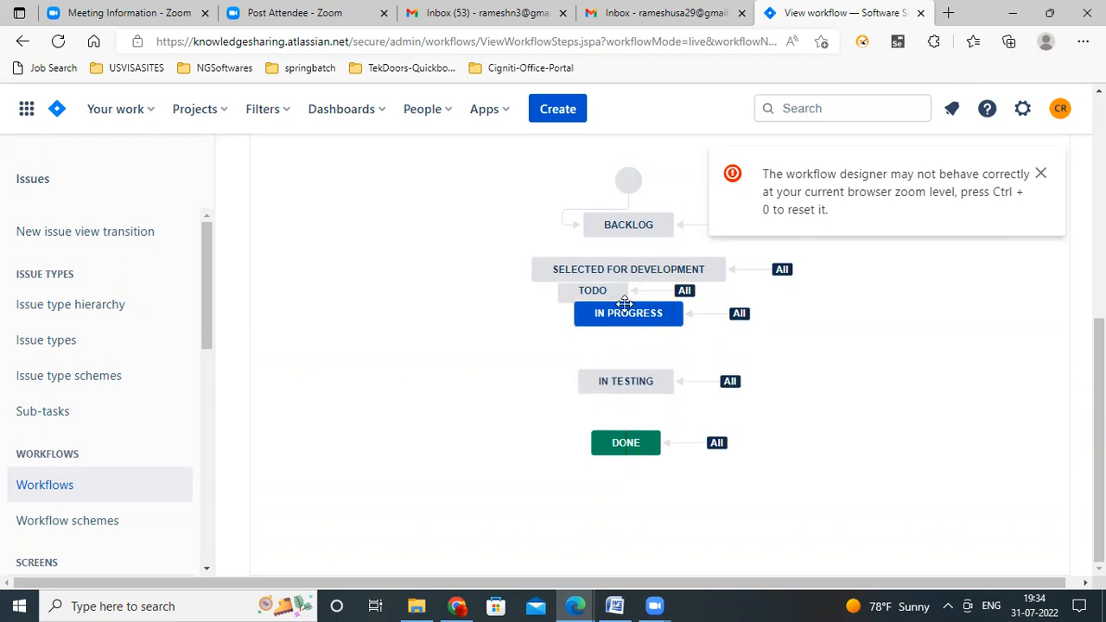
left_click_drag(625, 315, 630, 341)
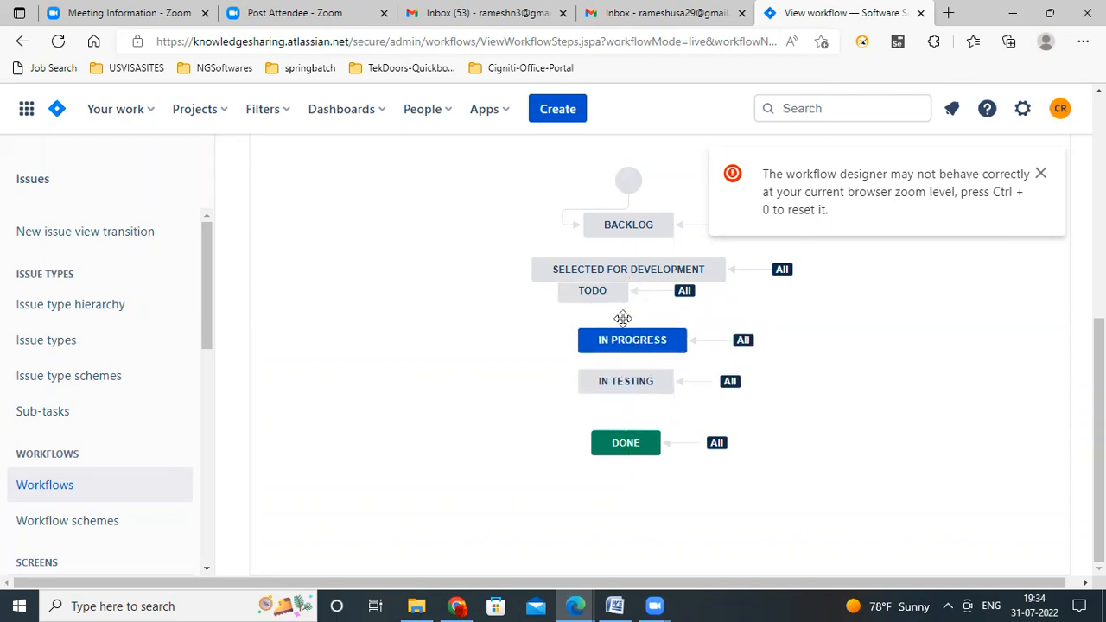
left_click_drag(597, 291, 636, 309)
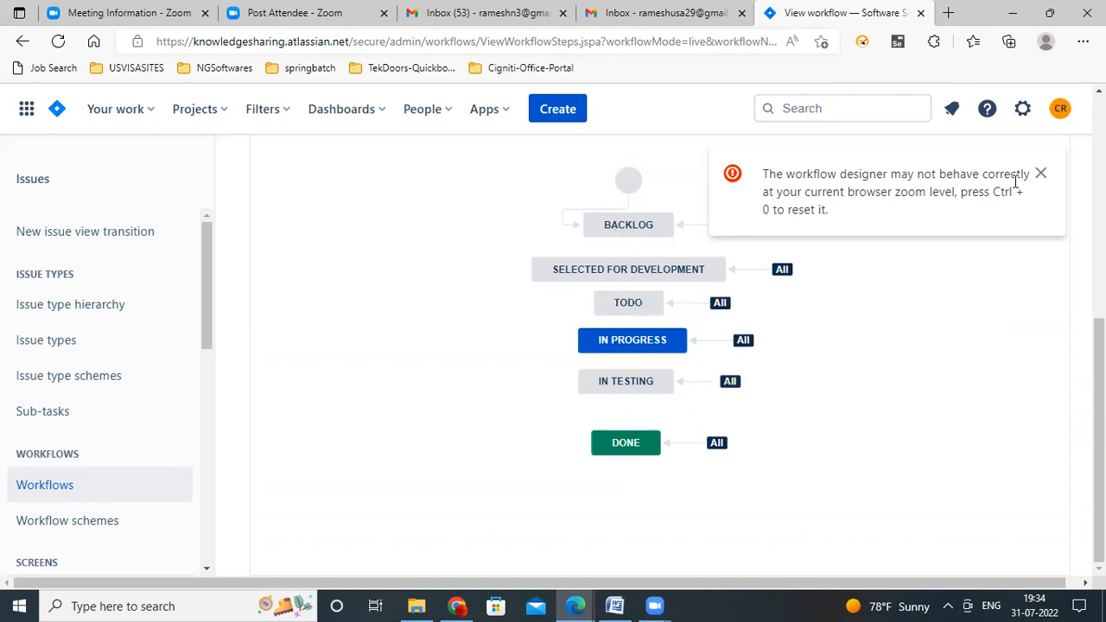
left_click(1041, 176)
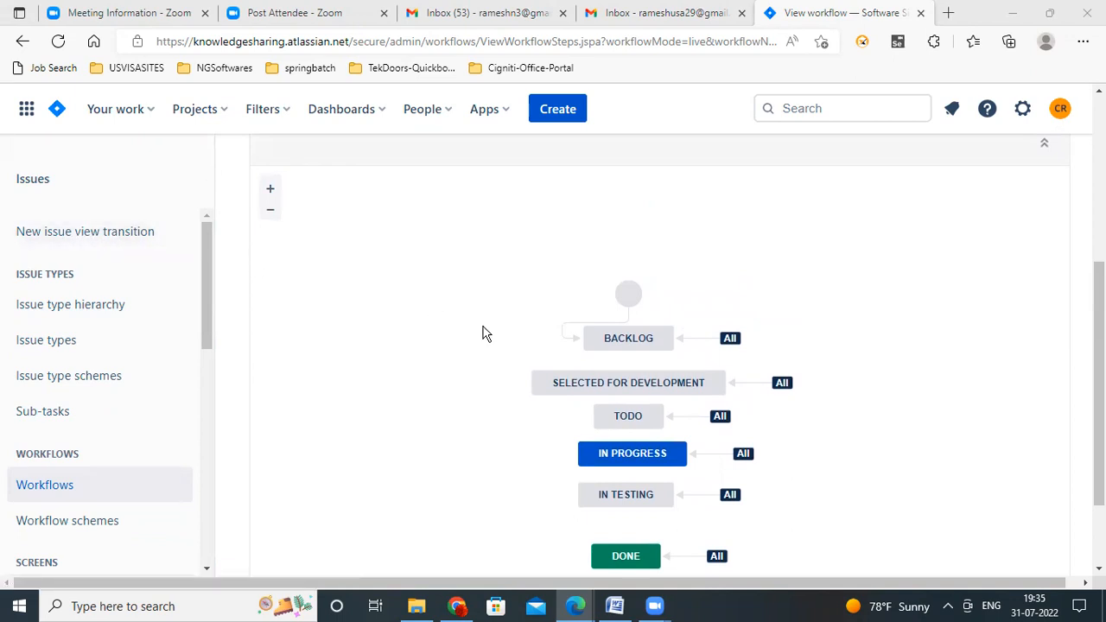
- Switch the workflow to its text view and review the linked statuses and transitions of the steps from Backlog to Done
scroll(484, 331, "up", 2)
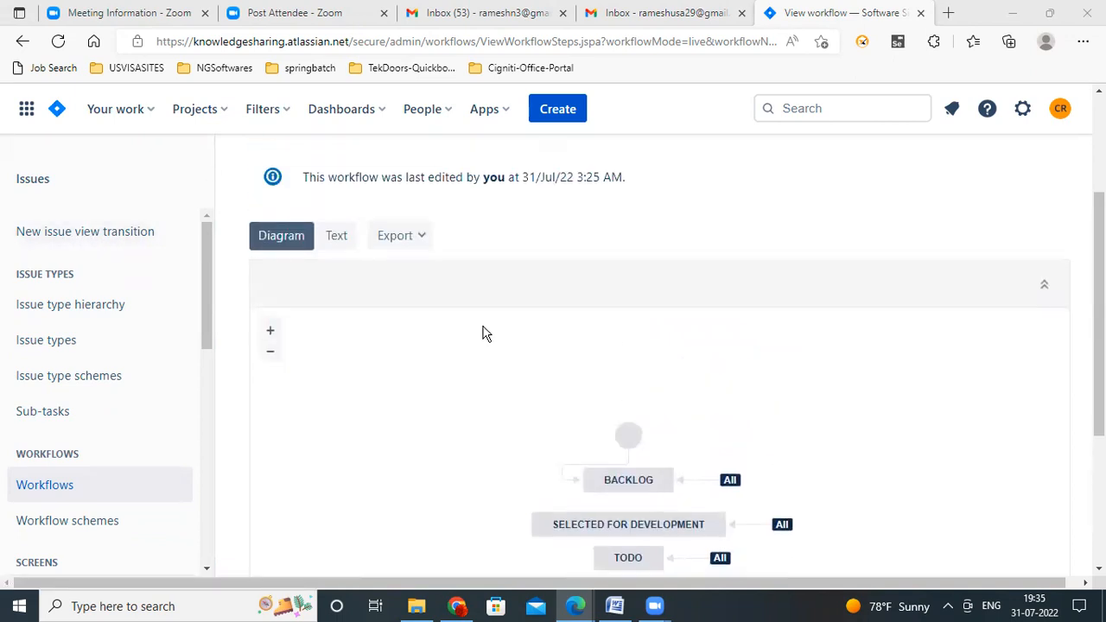
left_click(334, 240)
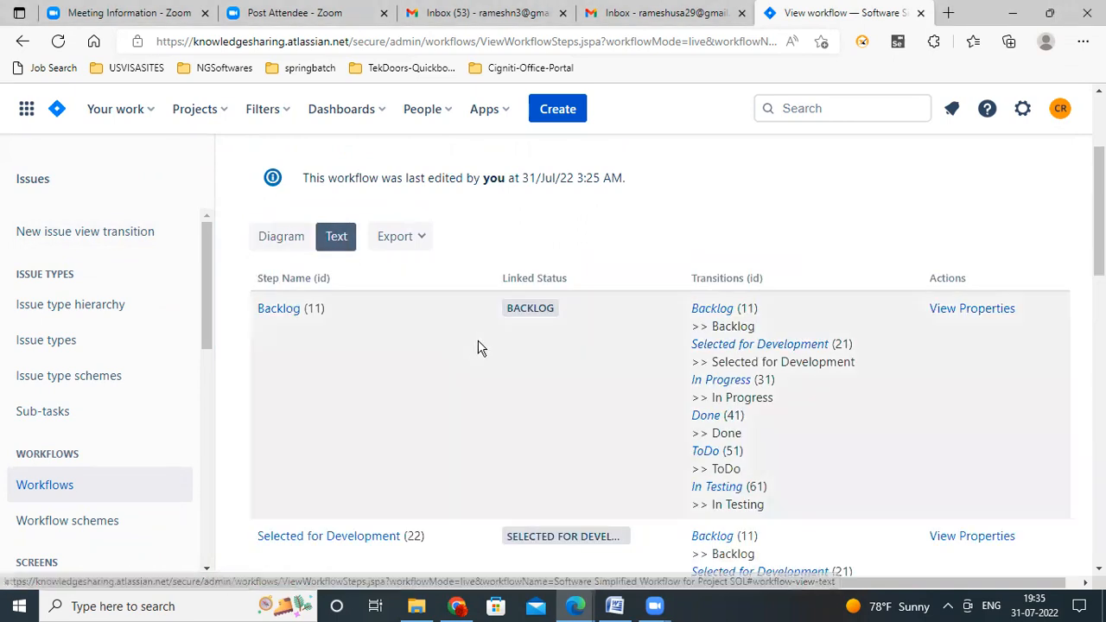
scroll(545, 408, "down", 1)
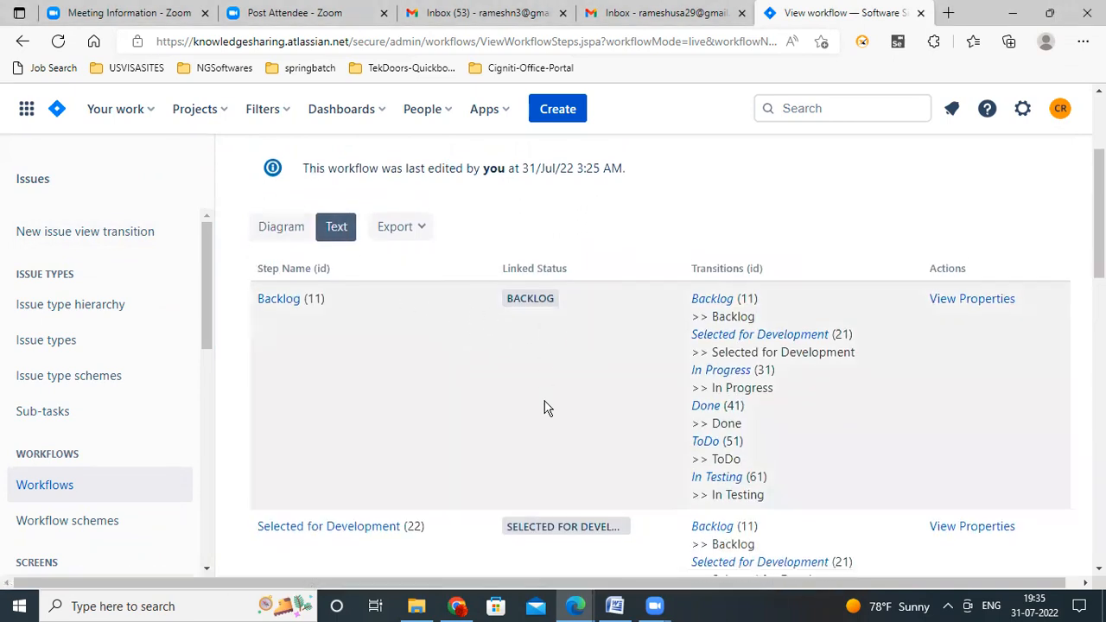
scroll(544, 407, "down", 3)
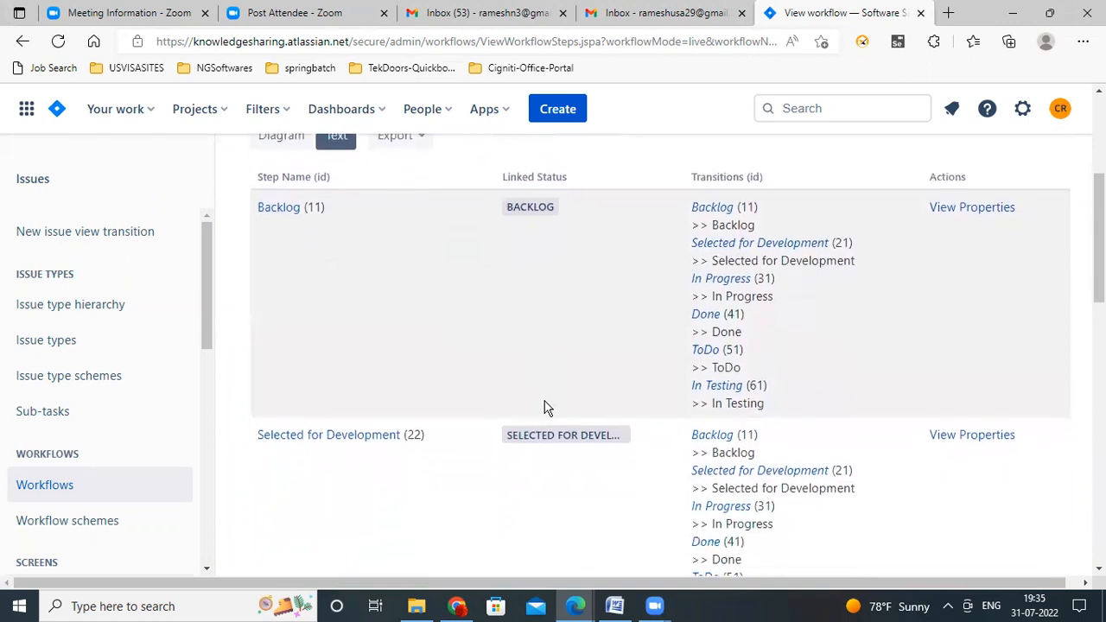
scroll(562, 453, "down", 3)
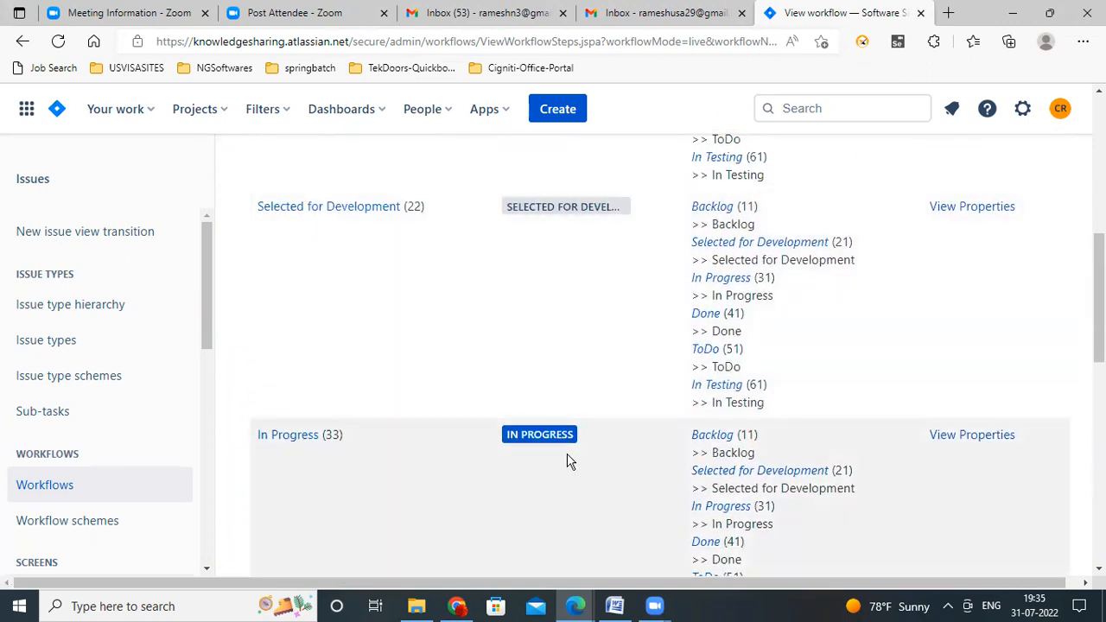
scroll(585, 450, "down", 3)
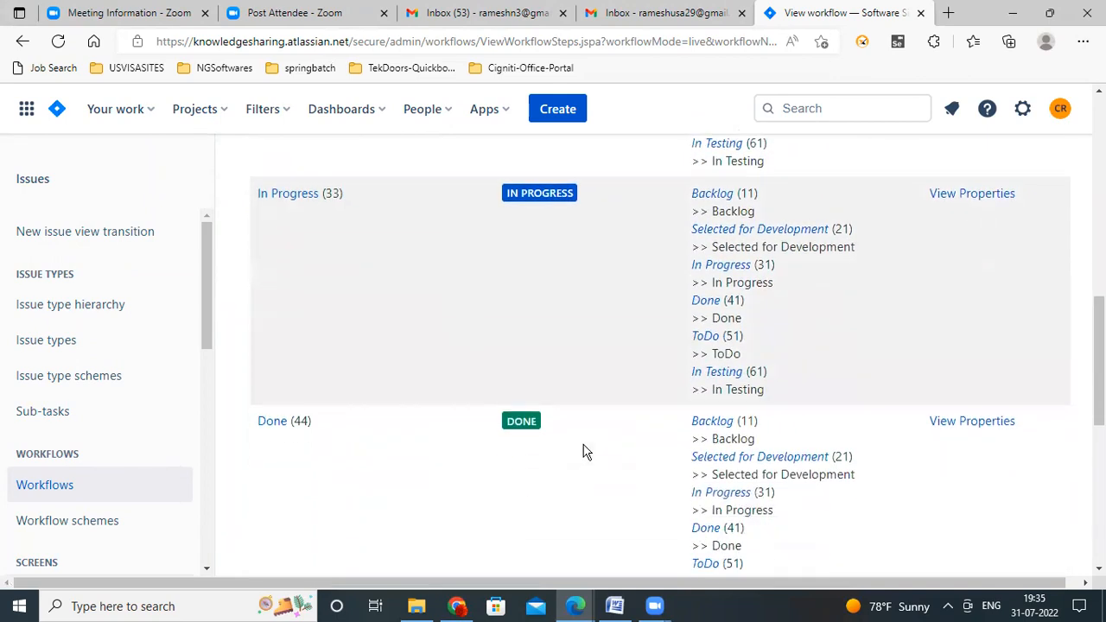
- Review the linked statuses and transitions of the Done, ToDo and In Testing steps in the workflow's text view
scroll(575, 461, "down", 3)
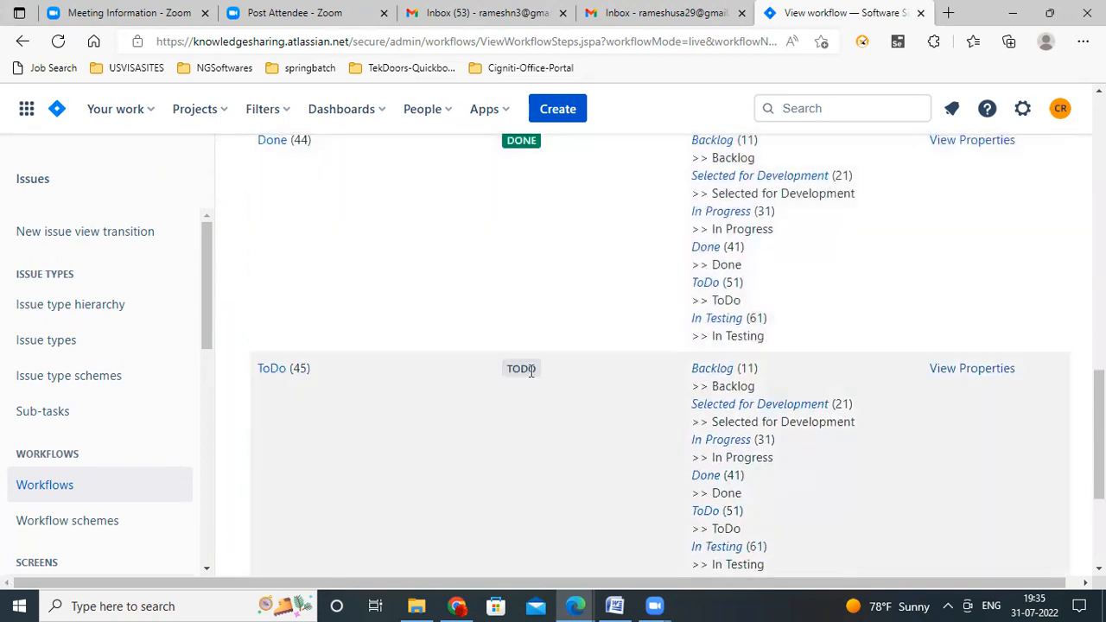
scroll(555, 439, "down", 3)
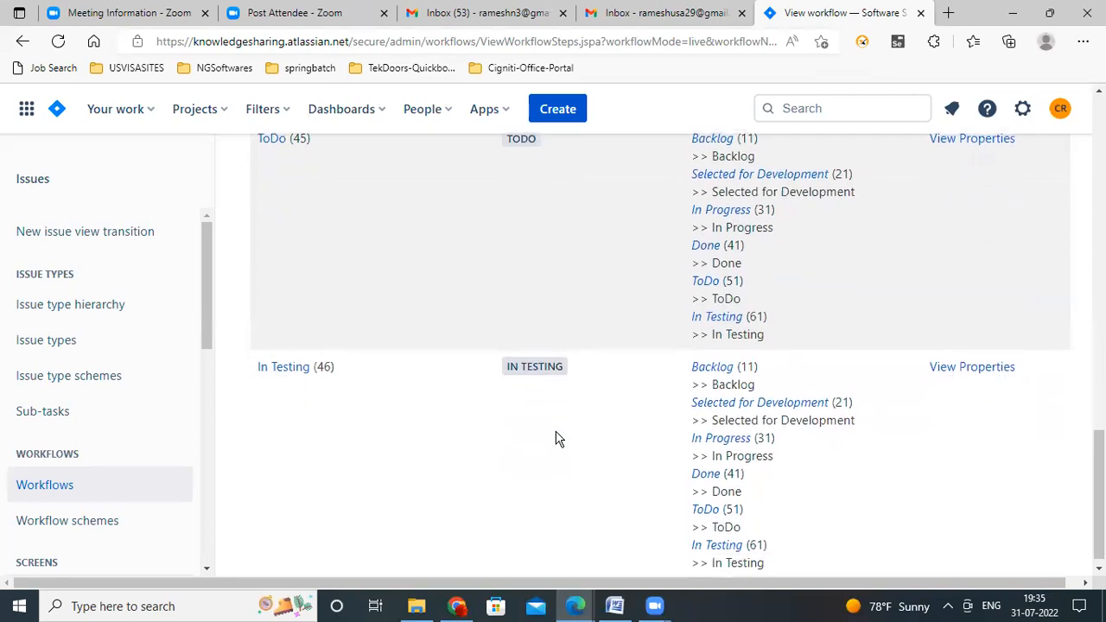
scroll(521, 434, "up", 3)
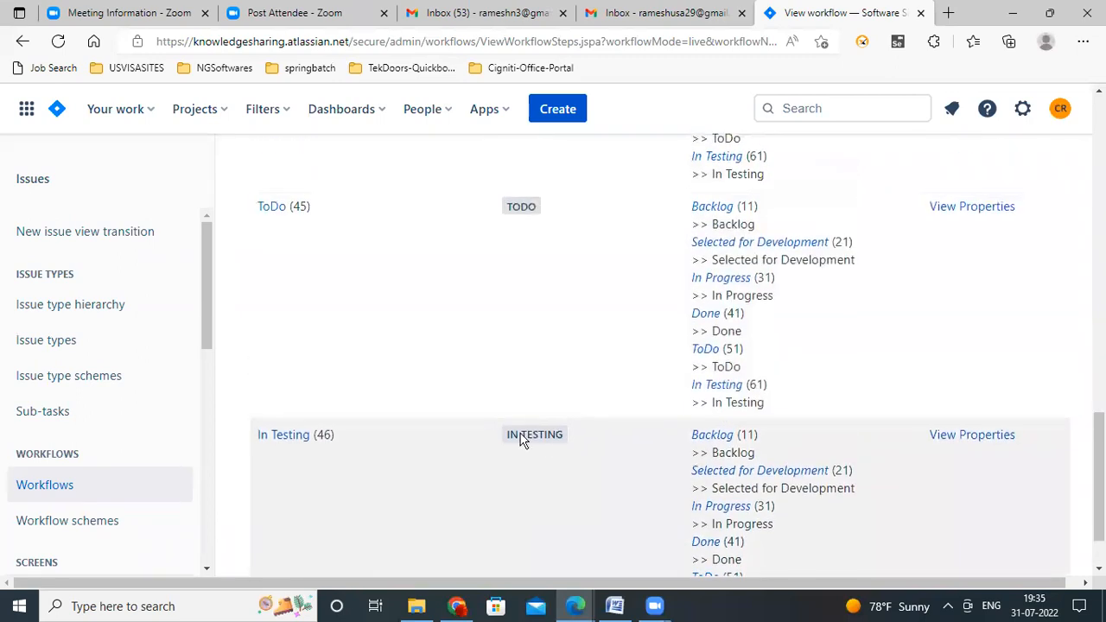
scroll(484, 365, "up", 3)
scroll(484, 364, "up", 2)
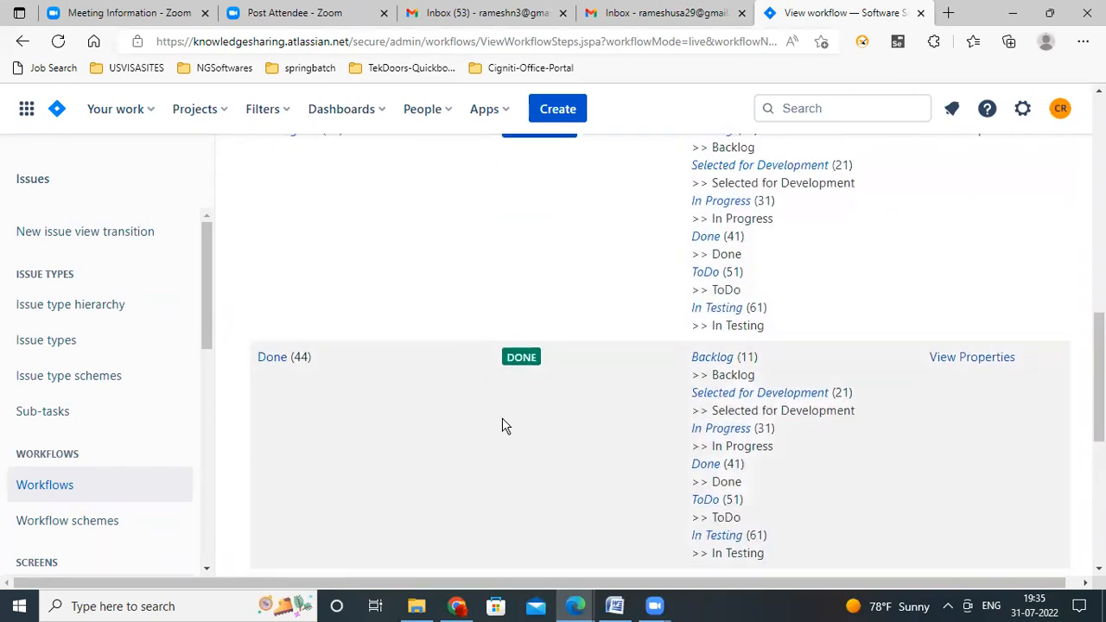
scroll(504, 426, "down", 3)
scroll(518, 363, "down", 1)
left_click_drag(522, 328, 497, 320)
left_click(464, 324)
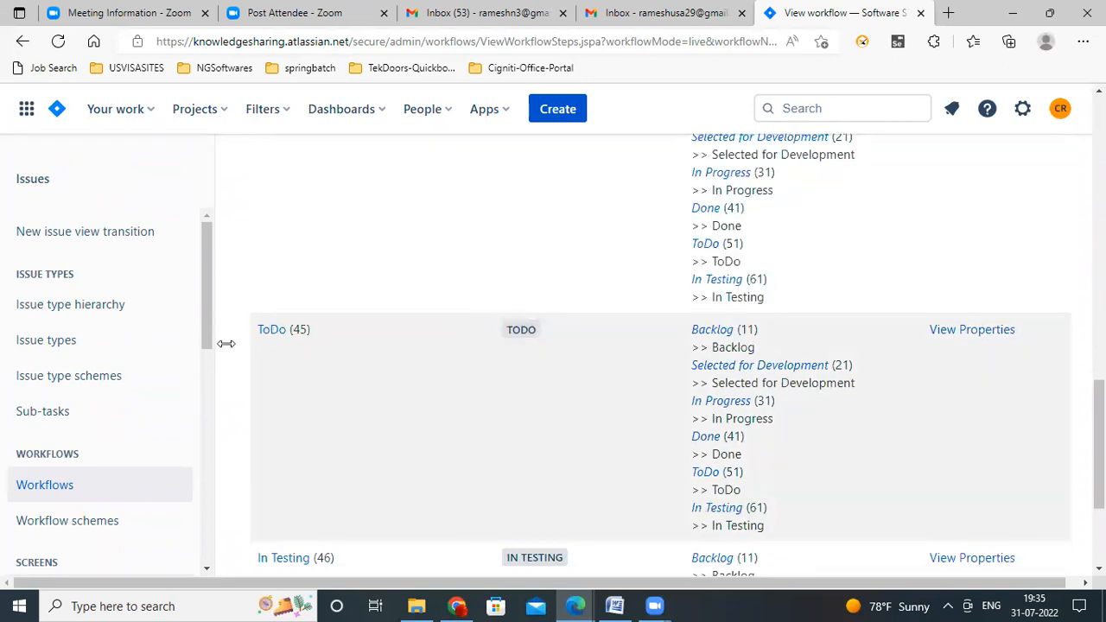
- Open the issue types settings and read the descriptions of Epic, Bug, Story, Task and Sub-task
left_click(63, 342)
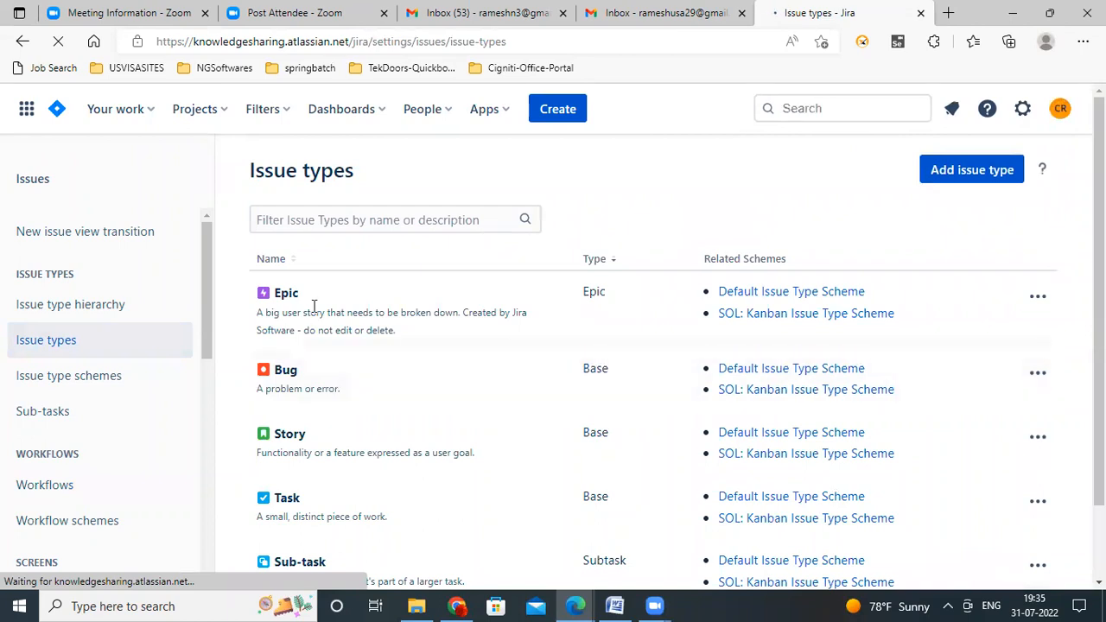
left_click_drag(255, 314, 490, 328)
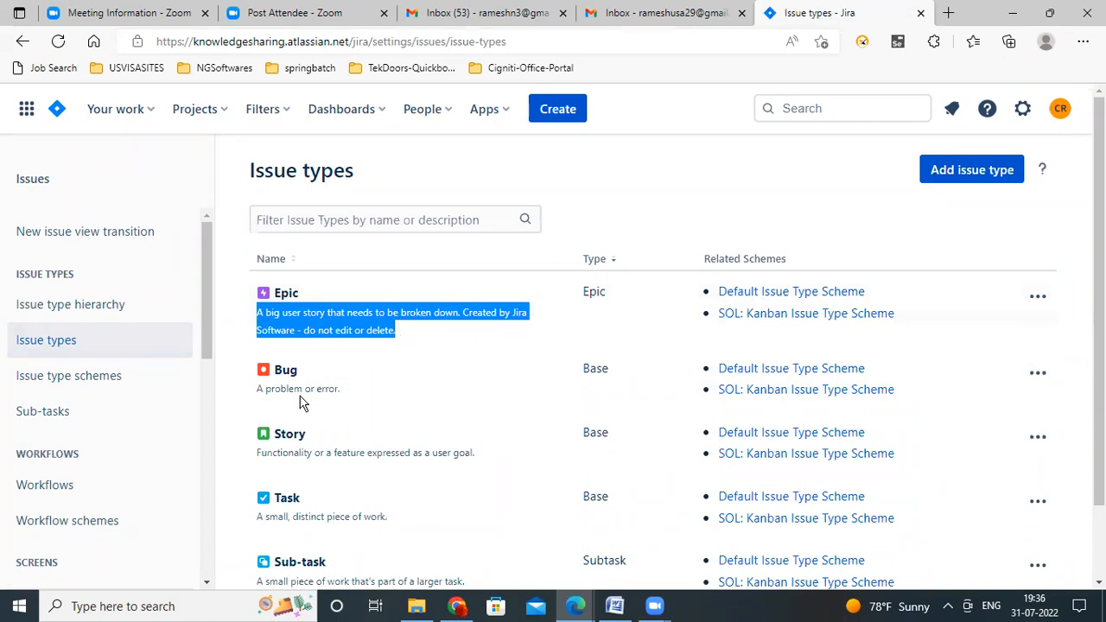
left_click_drag(265, 385, 317, 389)
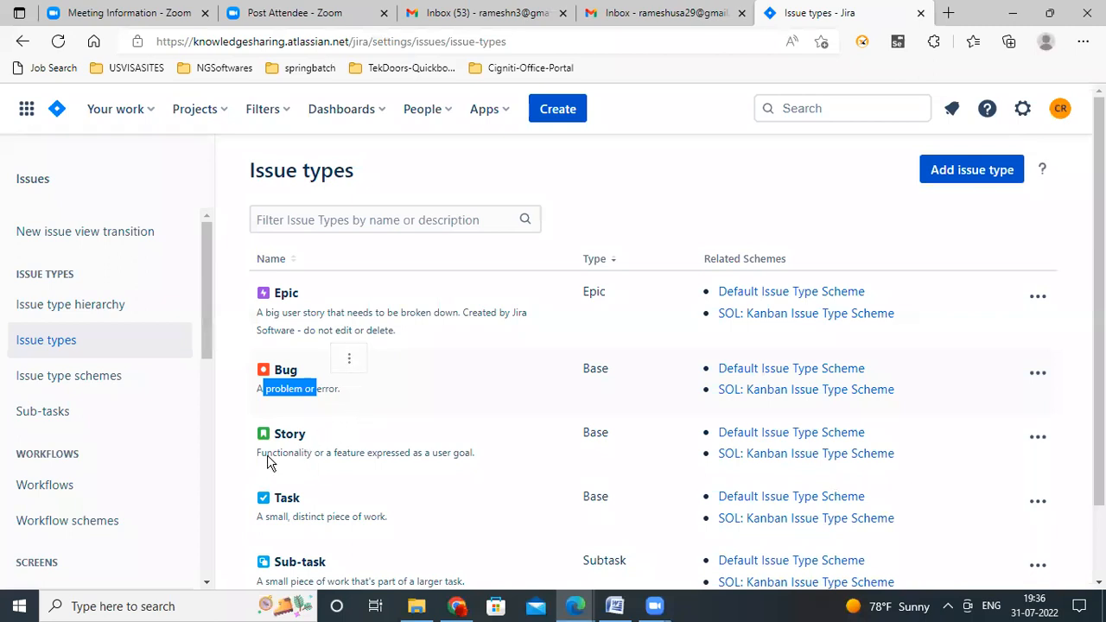
left_click_drag(257, 453, 472, 451)
scroll(471, 450, "down", 2)
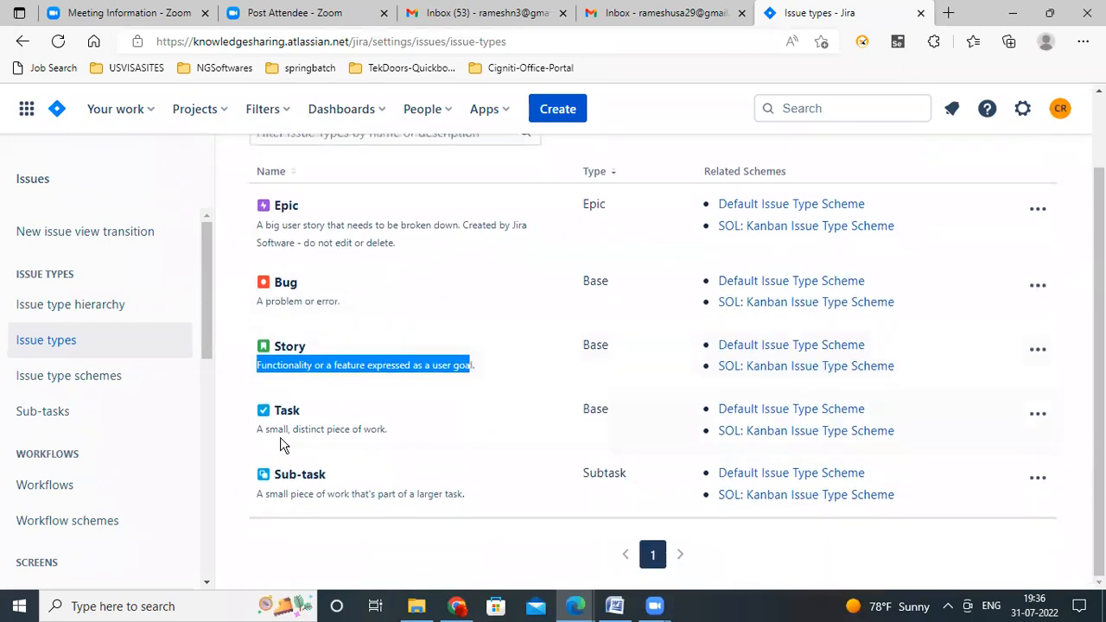
left_click_drag(263, 429, 377, 429)
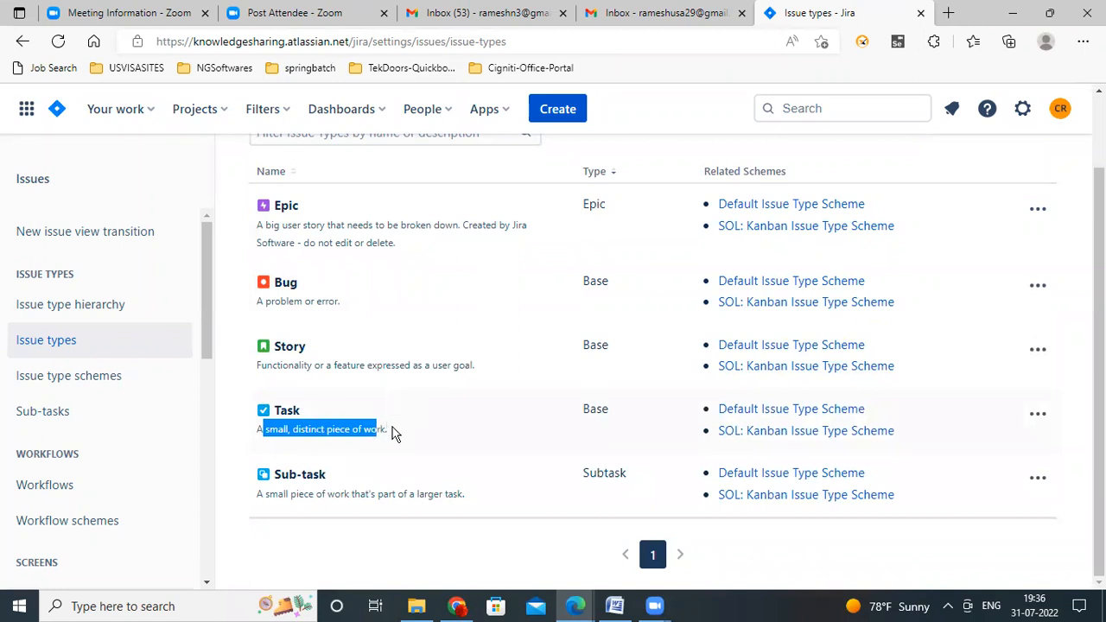
left_click_drag(271, 498, 423, 503)
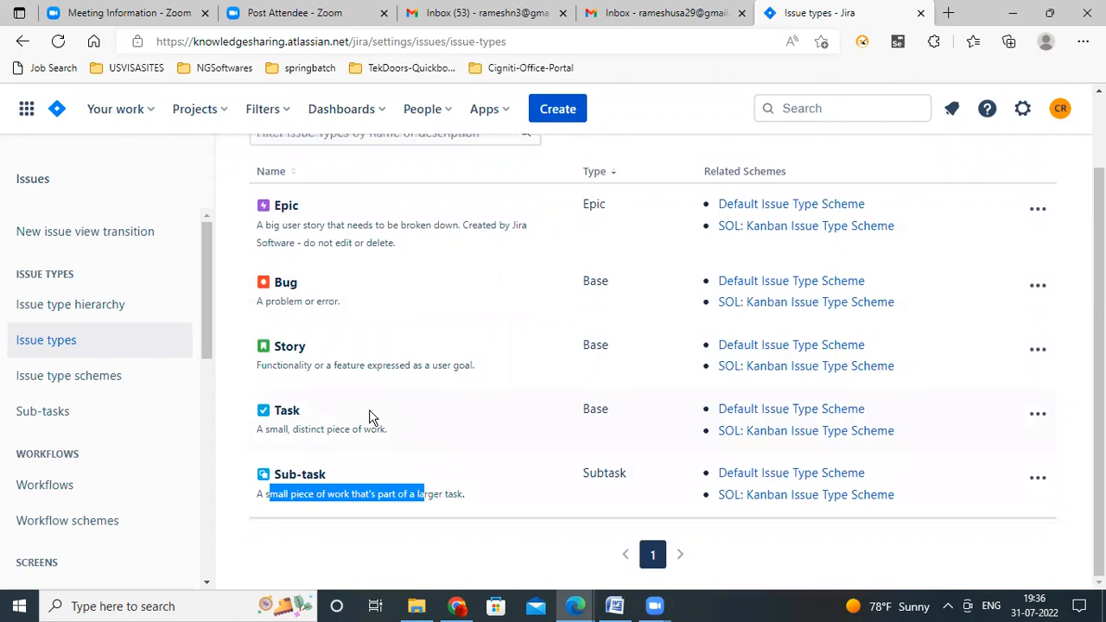
scroll(370, 417, "up", 2)
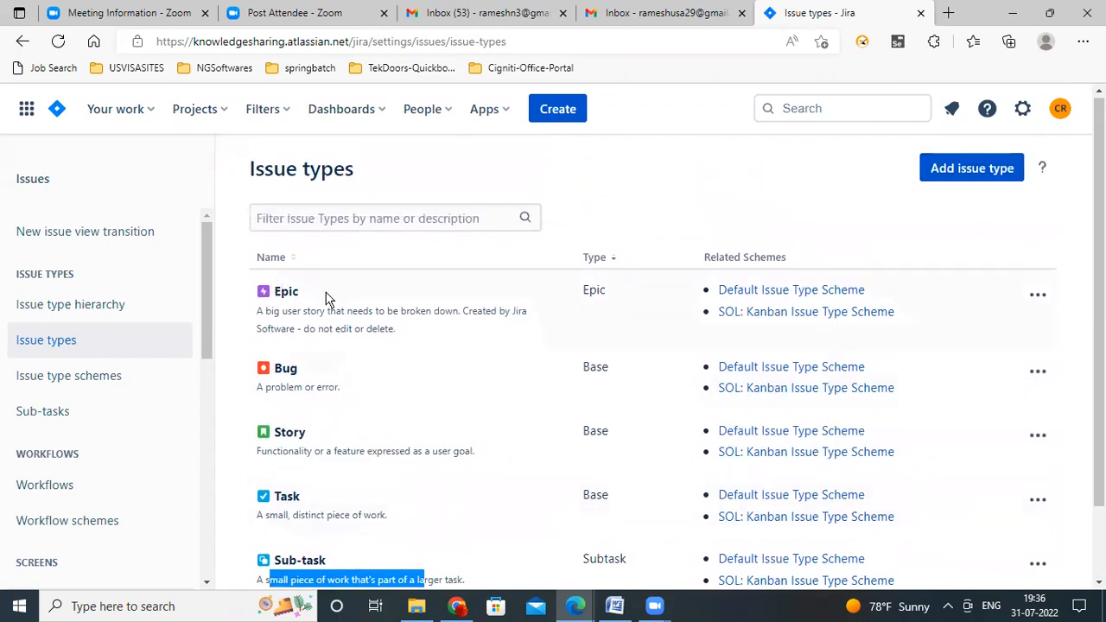
- Compare the Epic, Story and Task issue types, rereading the Epic and Story descriptions
scroll(358, 321, "down", 1)
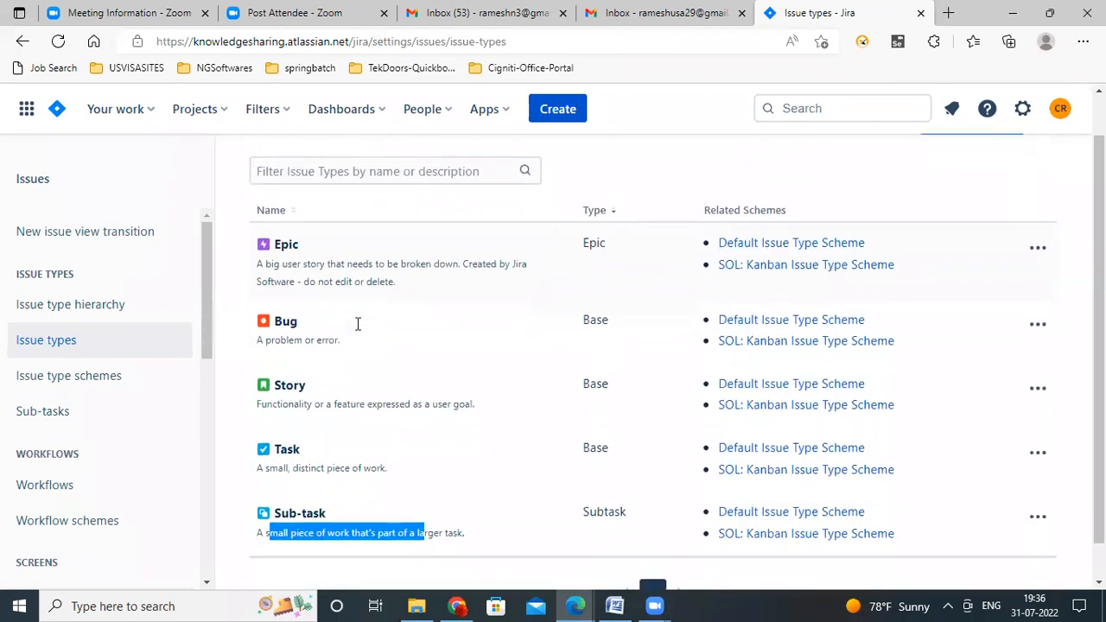
double_click(285, 240)
double_click(281, 381)
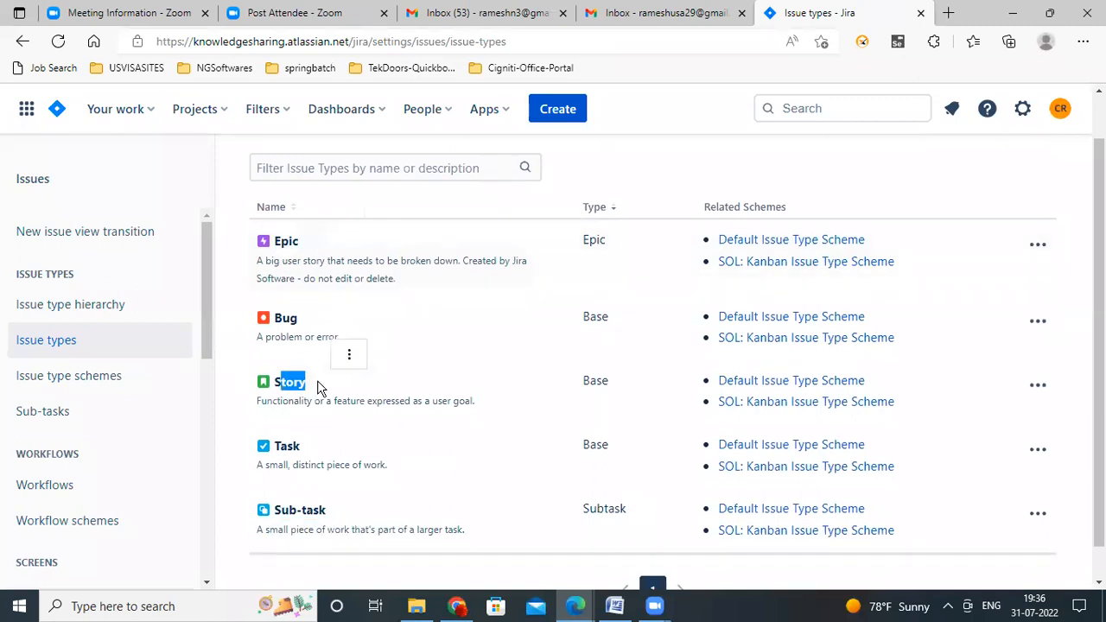
double_click(283, 446)
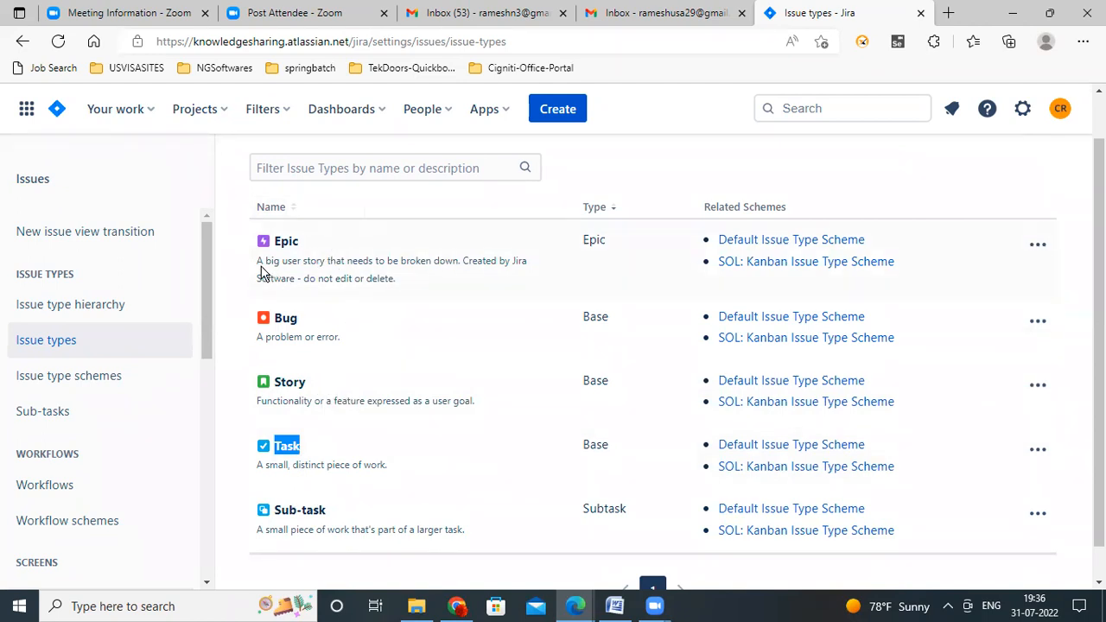
left_click_drag(257, 263, 389, 278)
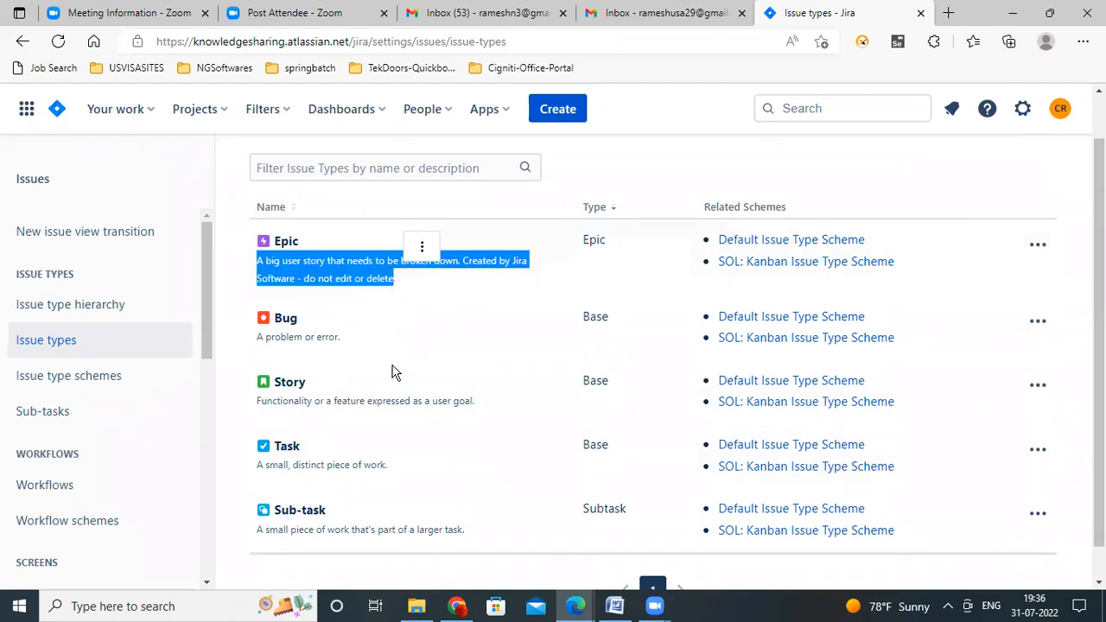
left_click(317, 276)
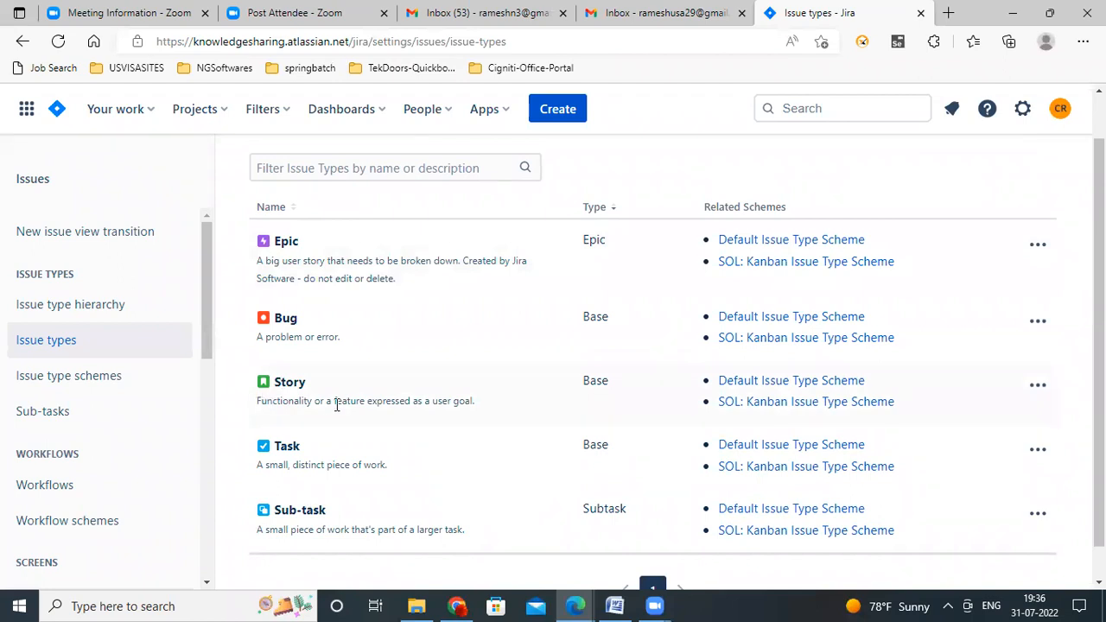
left_click_drag(345, 400, 416, 400)
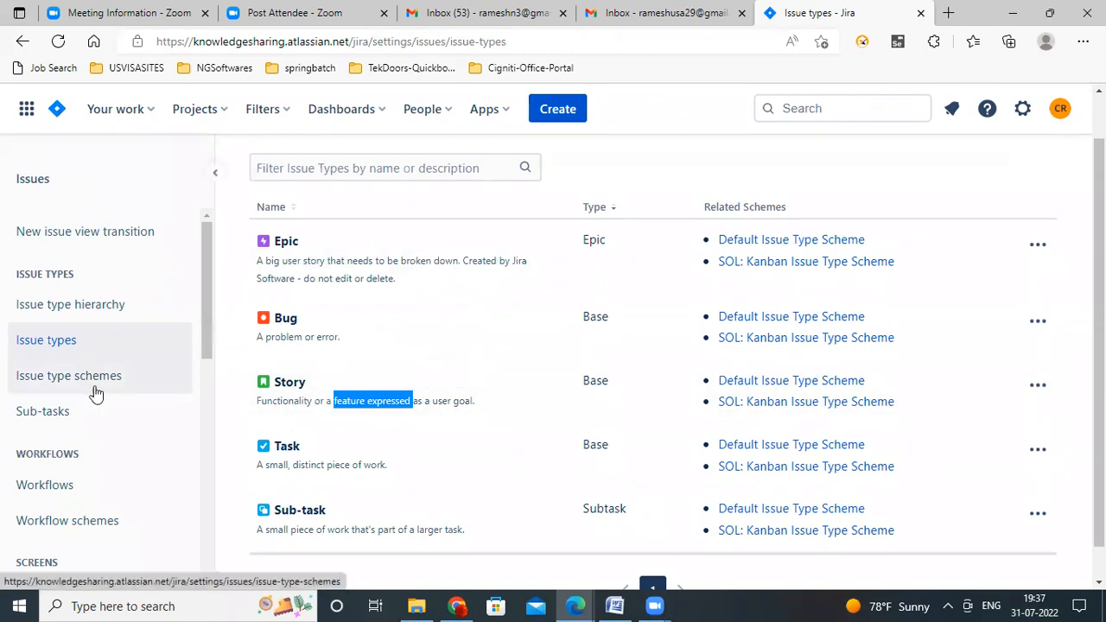
- Examine the issue types included in each issue type scheme and the Sub-tasks settings
left_click(61, 383)
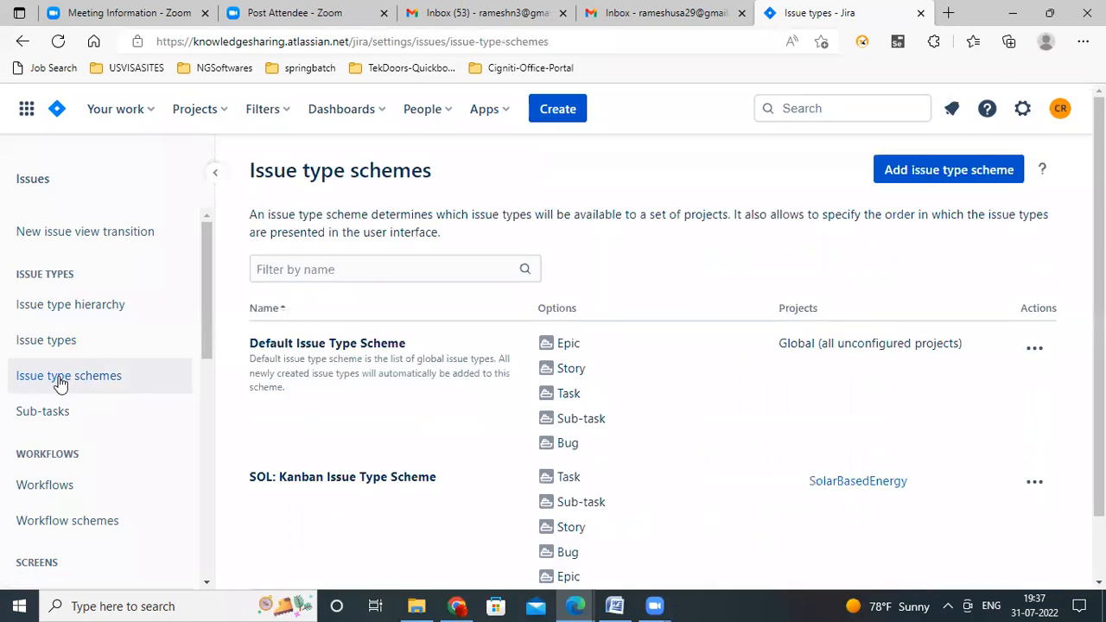
scroll(415, 437, "down", 2)
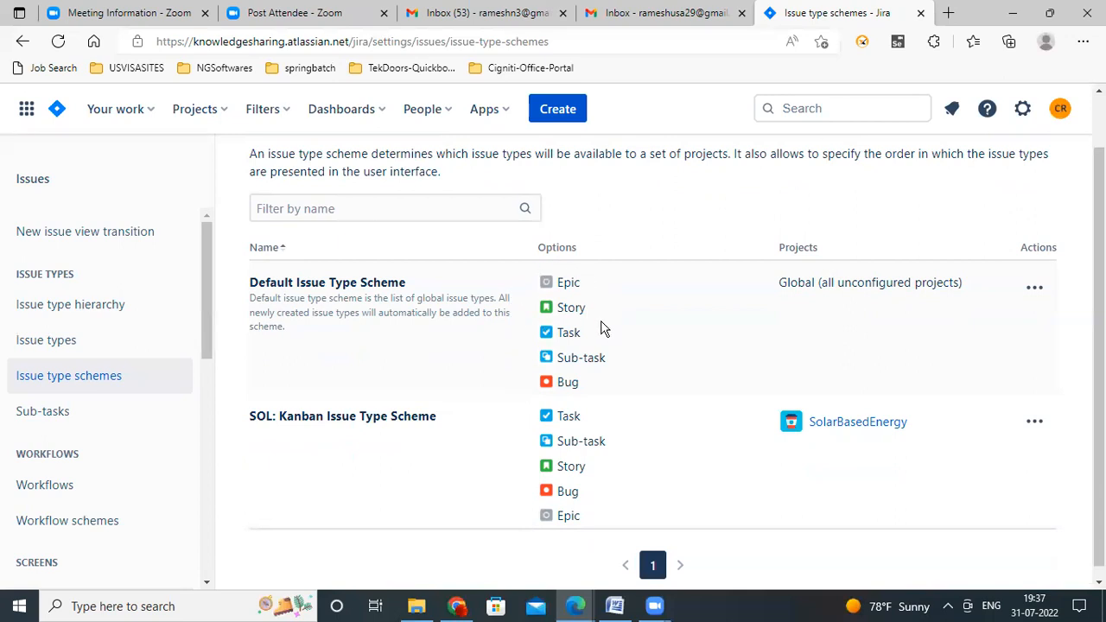
scroll(654, 356, "down", 1)
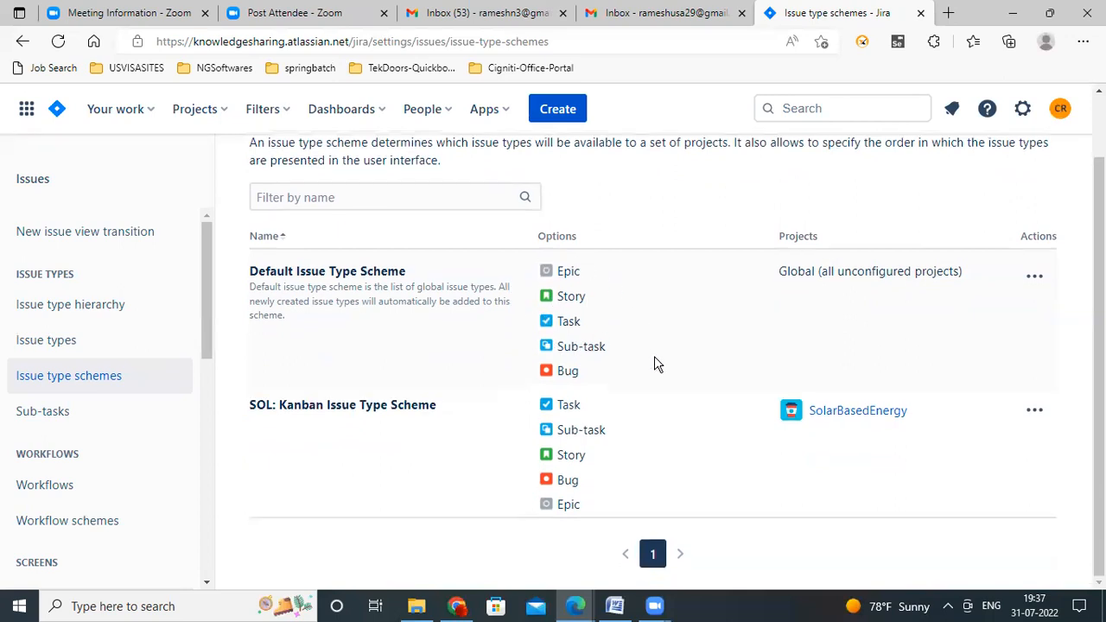
left_click(44, 411)
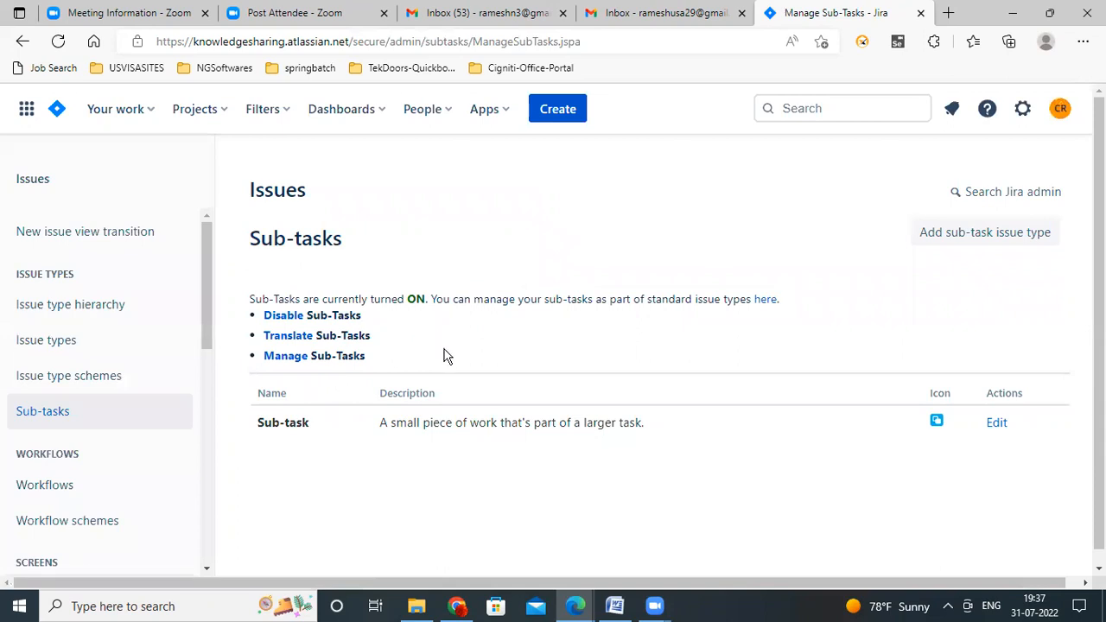
scroll(531, 418, "down", 1)
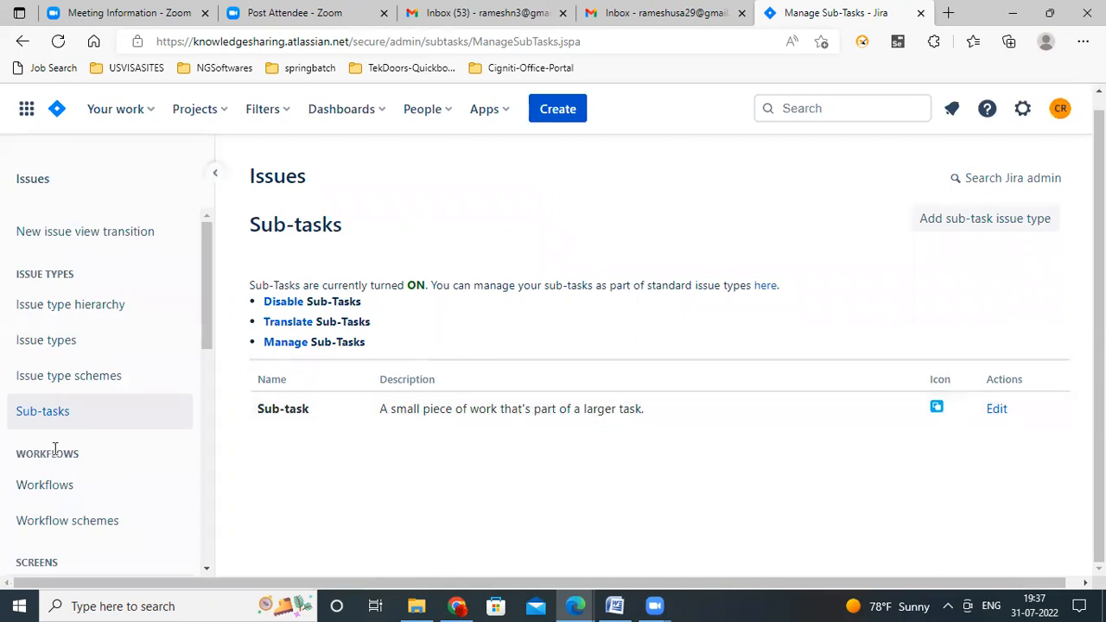
- Open the Screens settings and review the listed screens with their screen schemes and workflows
scroll(103, 511, "down", 2)
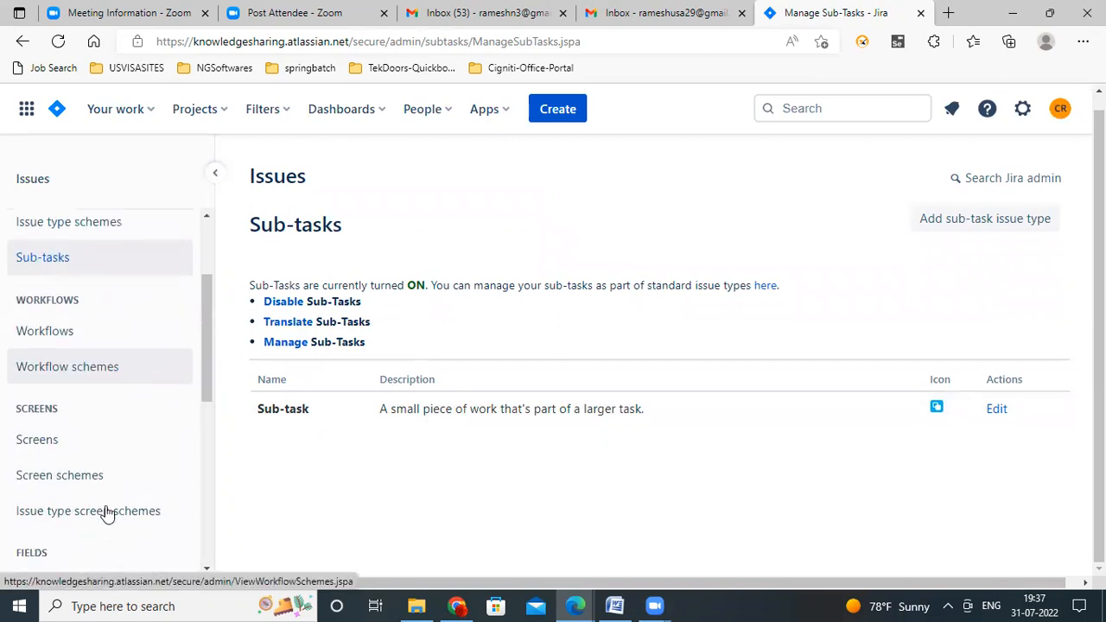
scroll(106, 513, "down", 1)
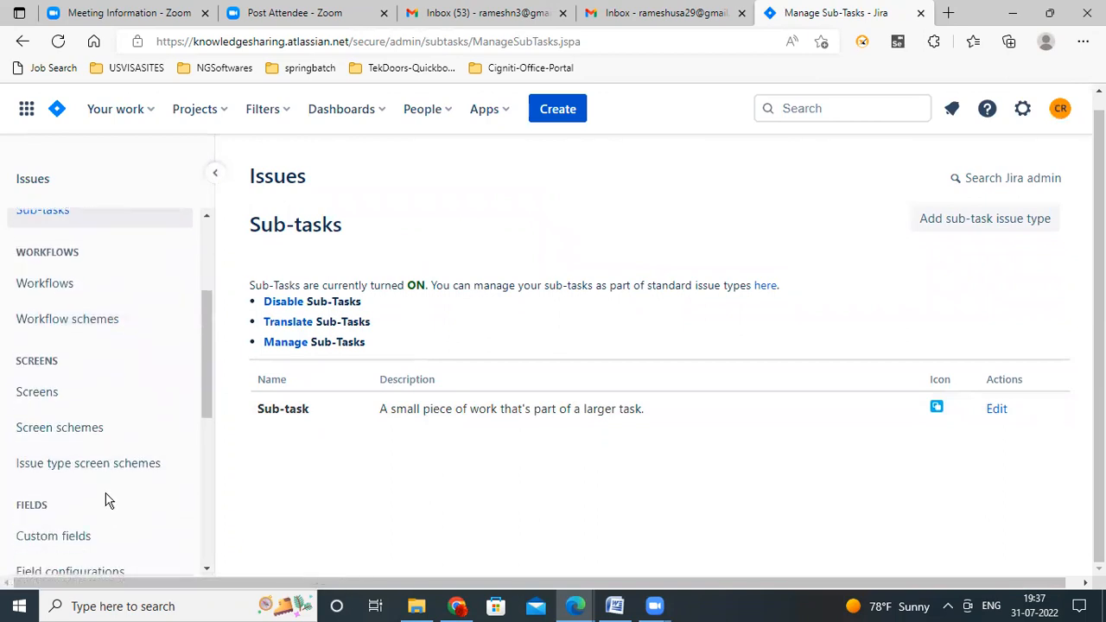
left_click(38, 386)
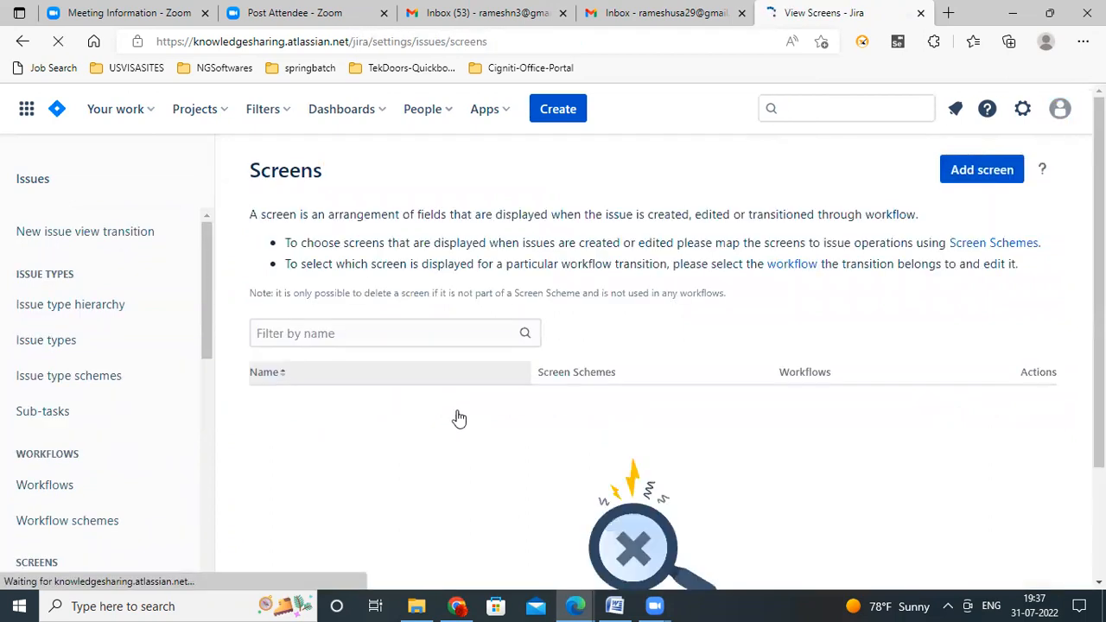
scroll(432, 425, "down", 1)
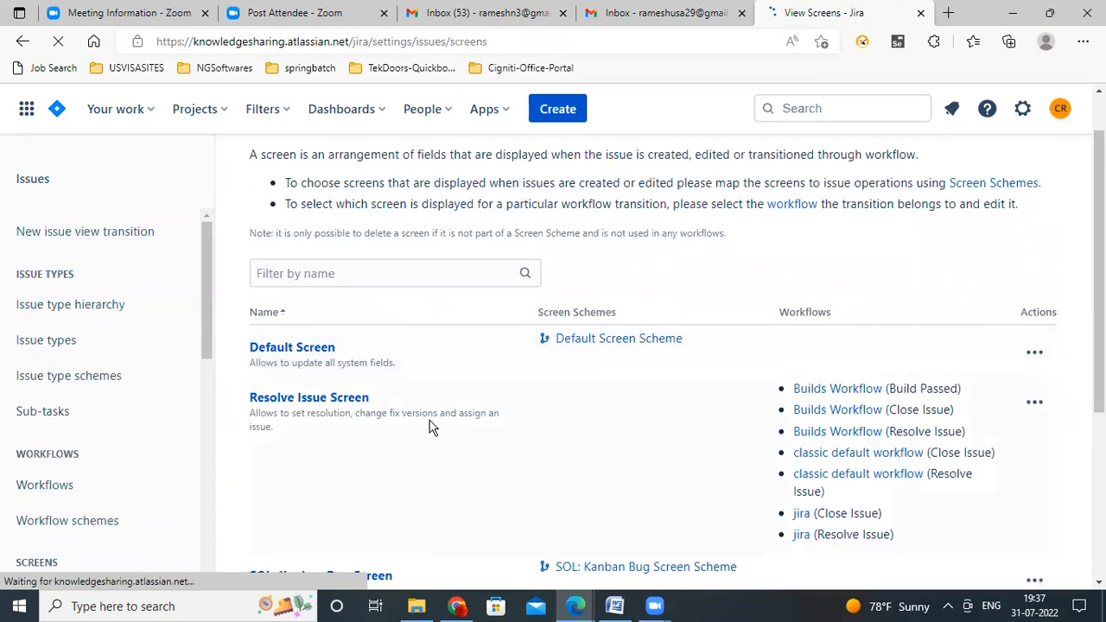
scroll(432, 425, "down", 1)
scroll(432, 424, "down", 1)
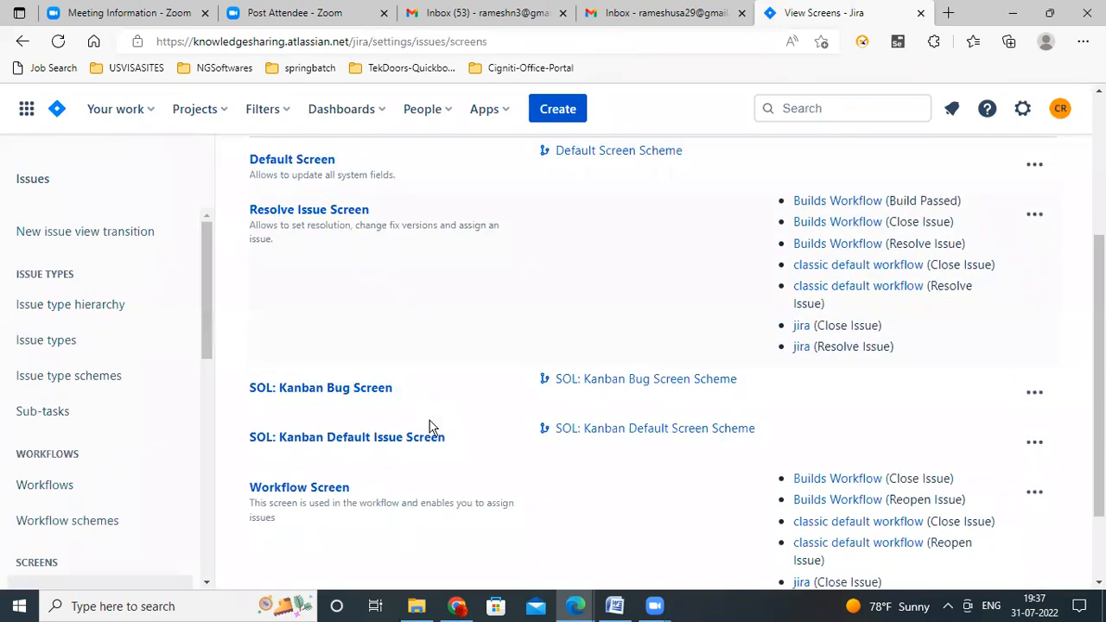
scroll(432, 428, "down", 1)
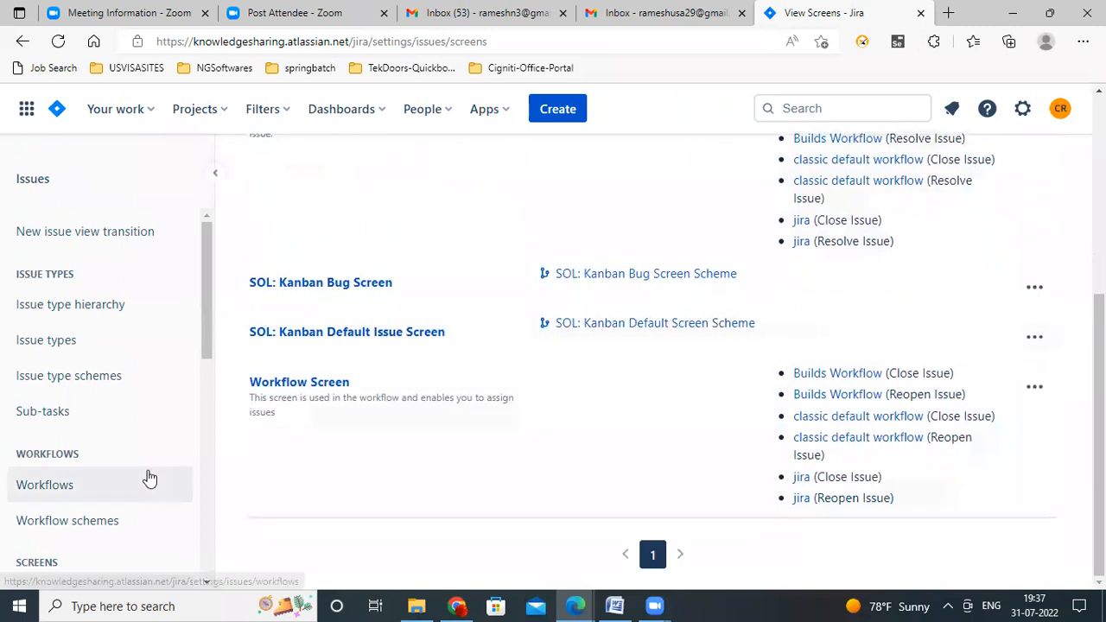
- Open the Priorities settings and examine the priority levels and the form for adding a priority level
scroll(95, 494, "down", 3)
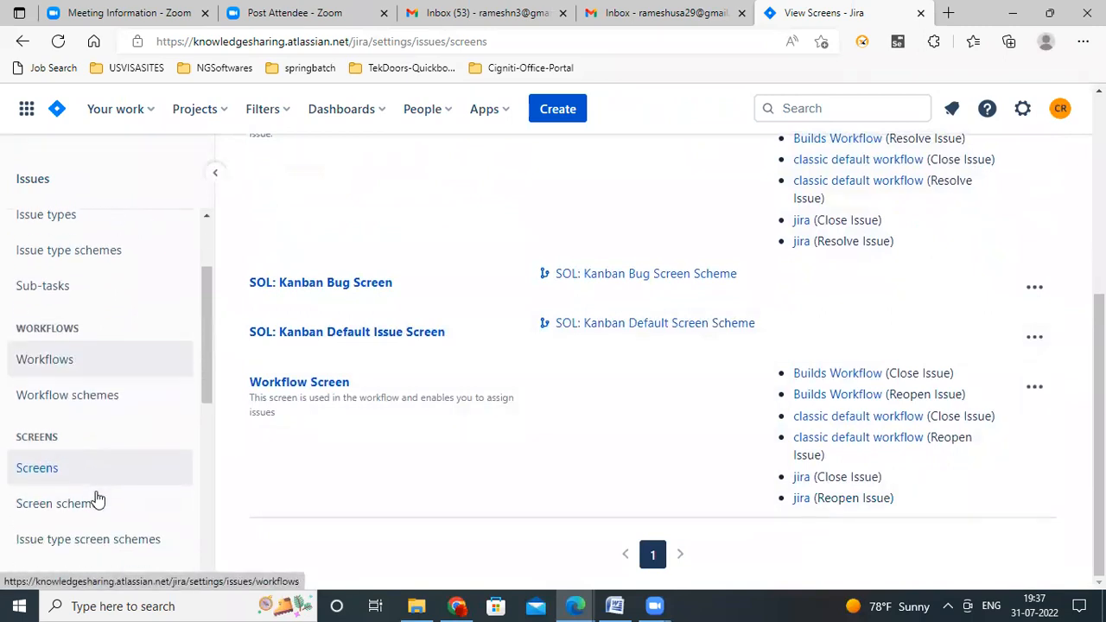
scroll(98, 499, "down", 2)
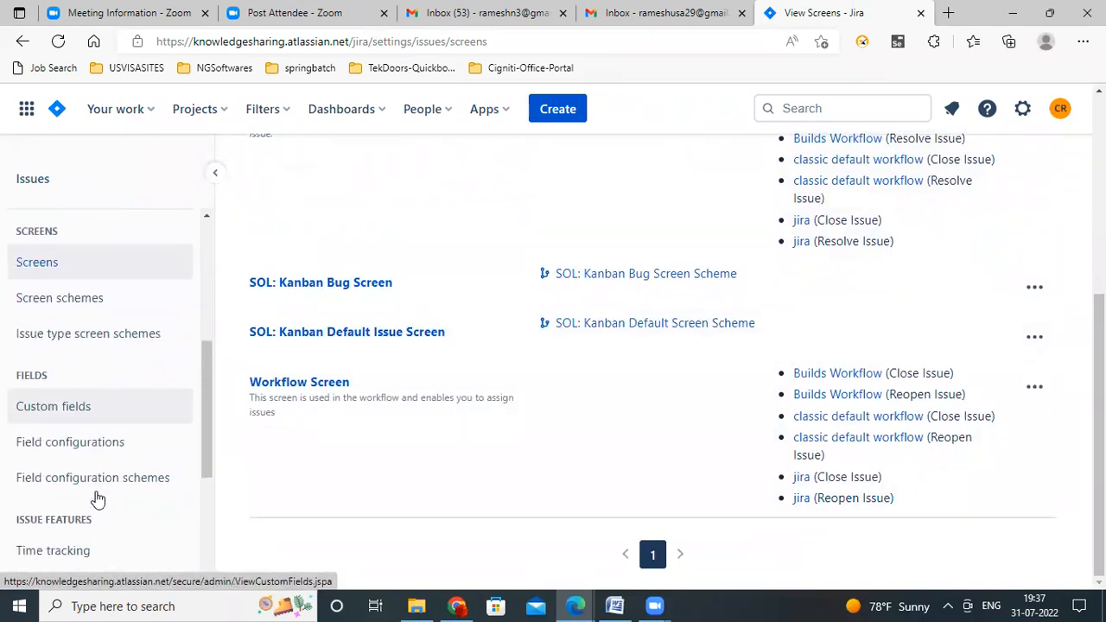
scroll(97, 499, "down", 2)
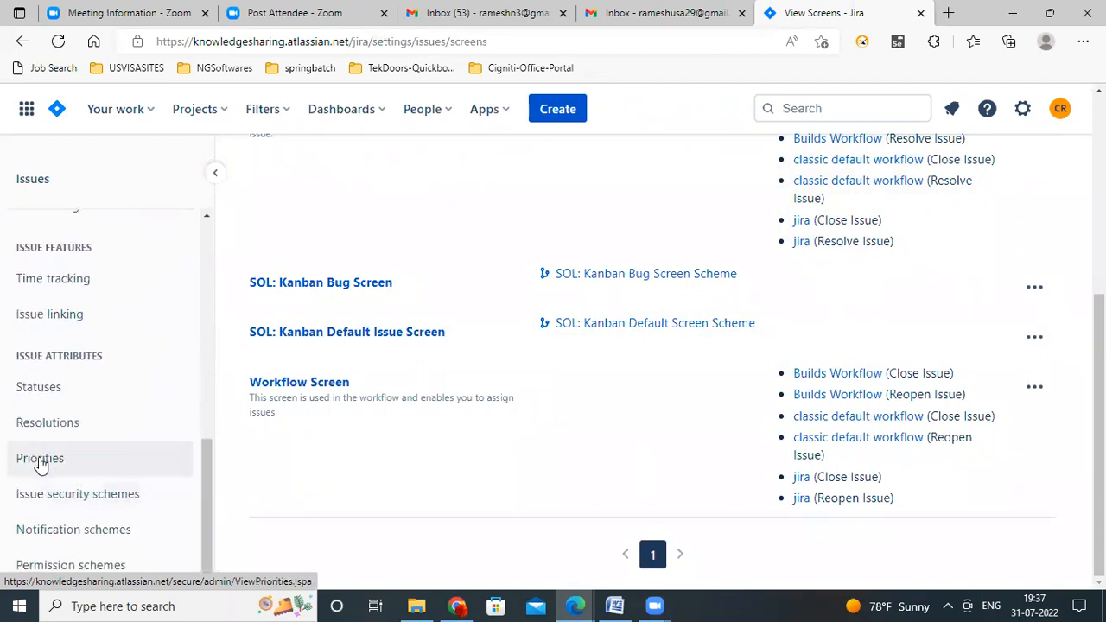
left_click(39, 459)
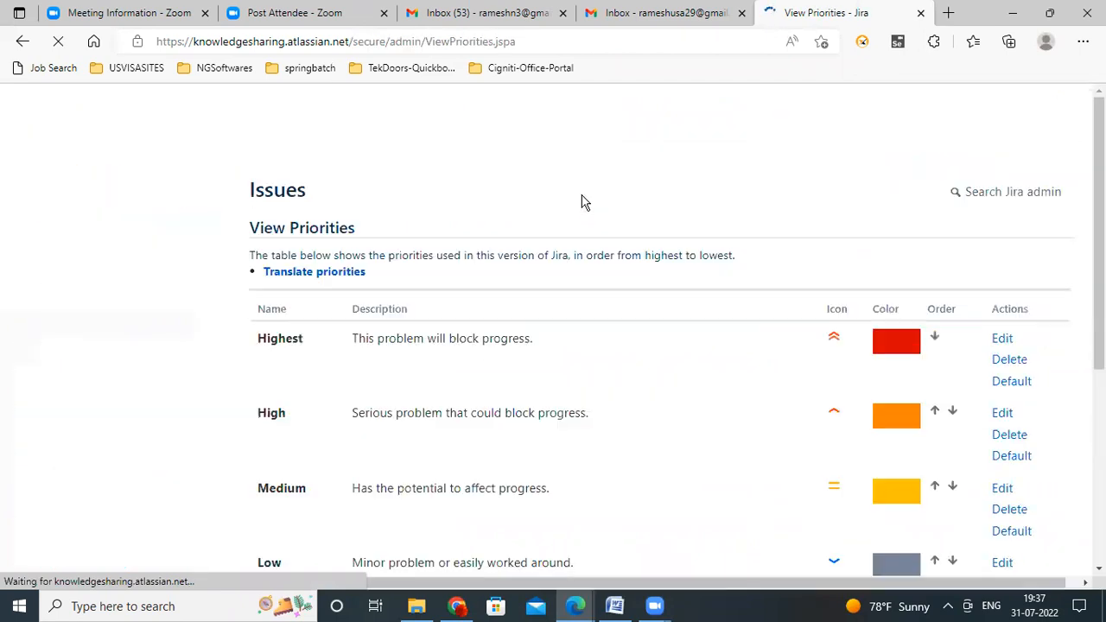
scroll(536, 363, "down", 4)
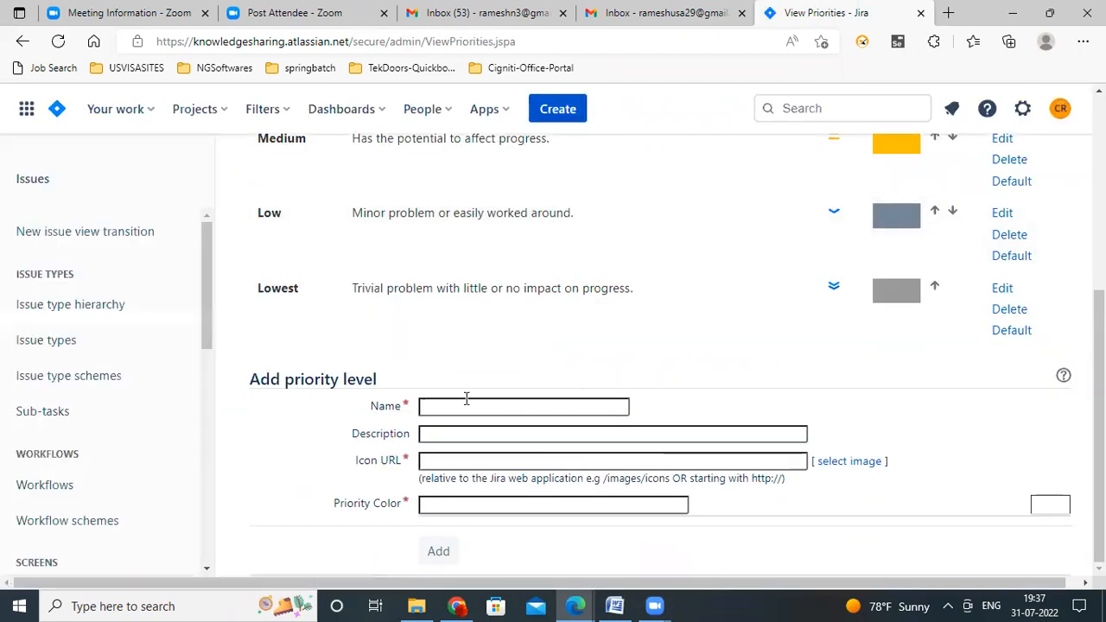
scroll(497, 354, "up", 3)
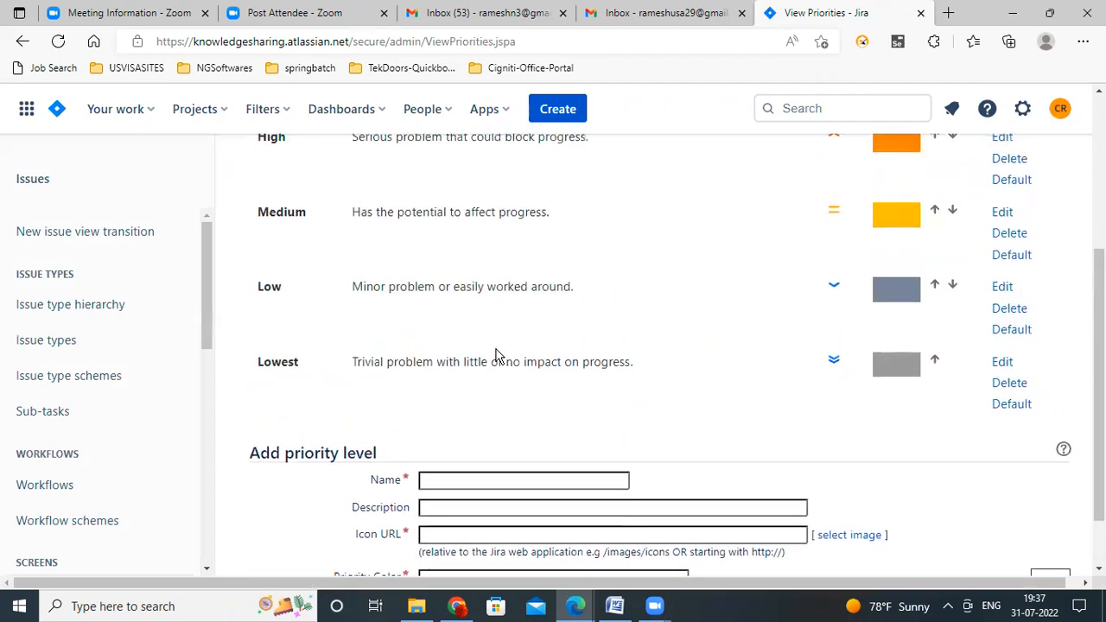
- Reread the View Priorities introduction and the levels from Highest to Lowest, and look over the remaining issue settings categories
scroll(495, 354, "up", 1)
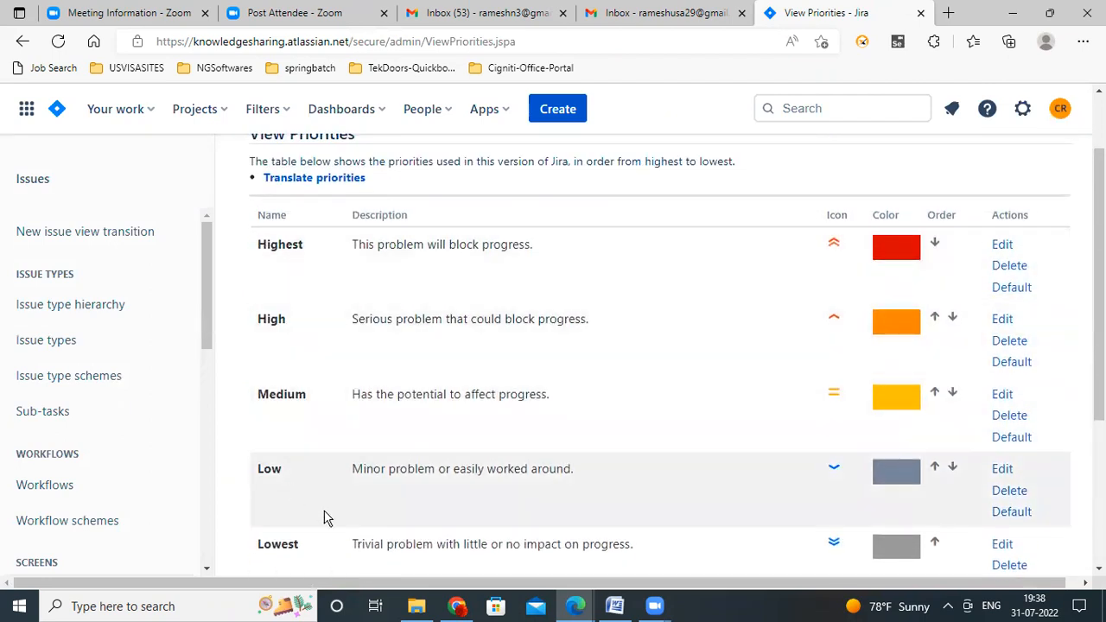
scroll(432, 435, "up", 1)
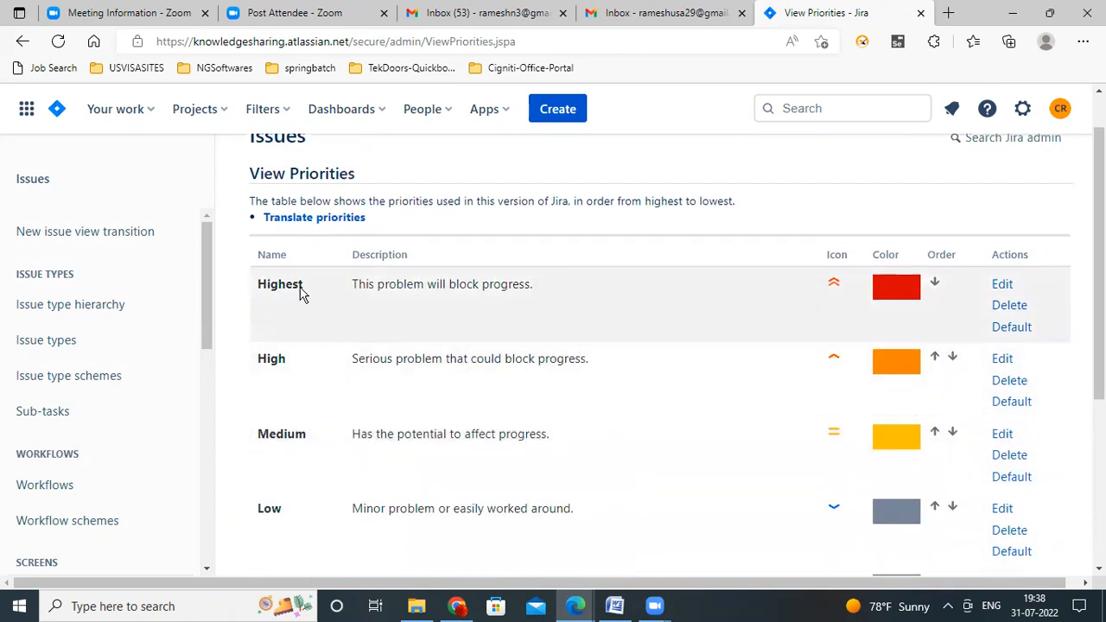
scroll(338, 312, "up", 1)
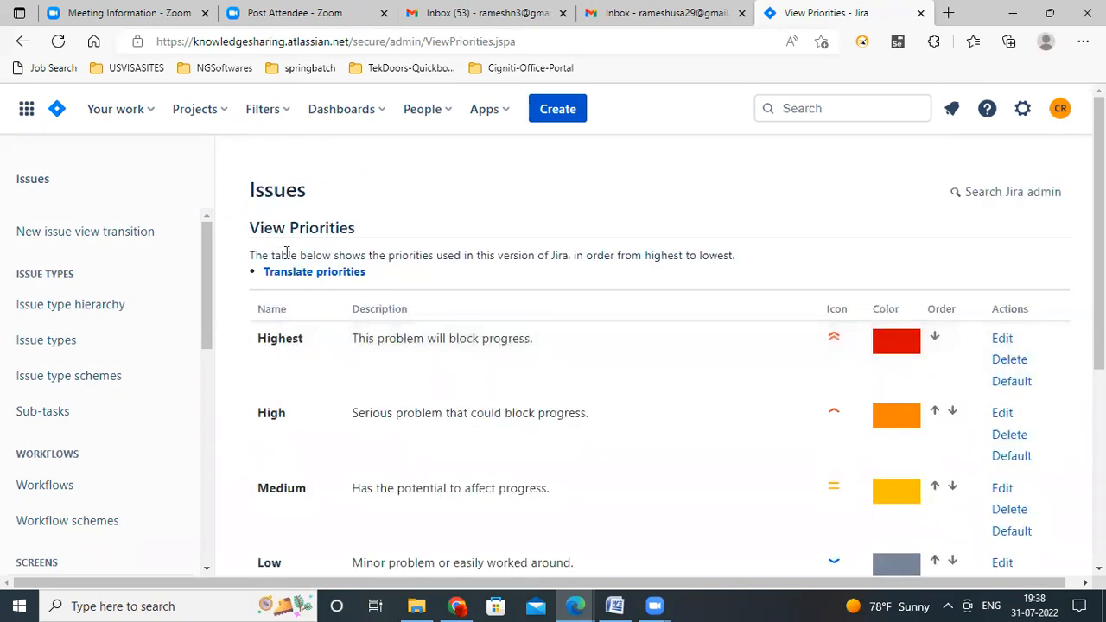
left_click_drag(390, 258, 568, 269)
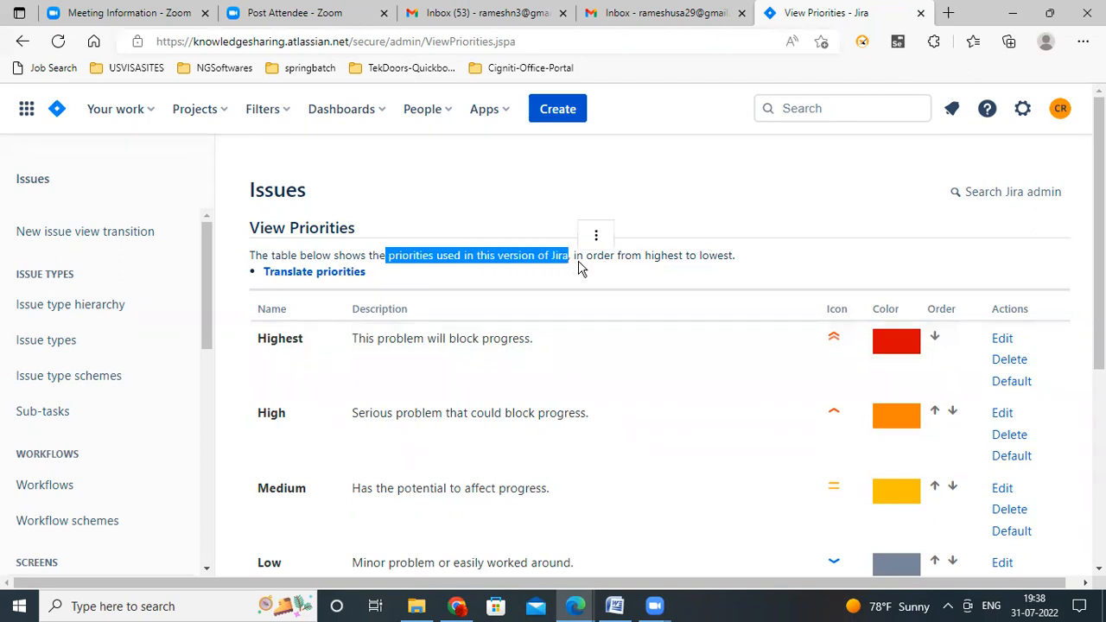
left_click_drag(735, 259, 619, 260)
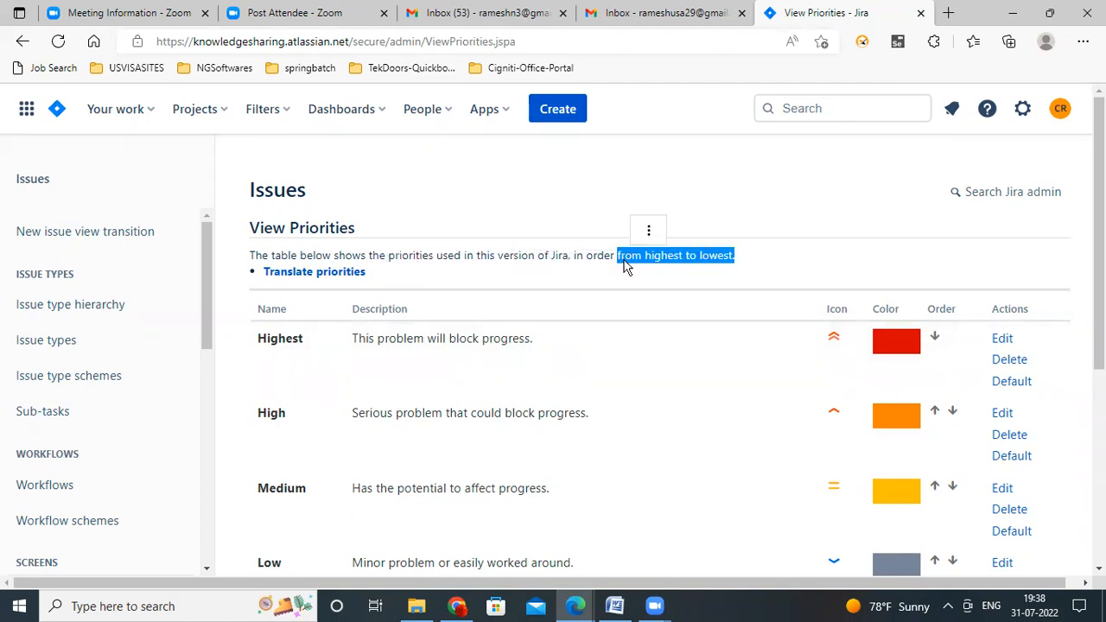
scroll(608, 395, "down", 4)
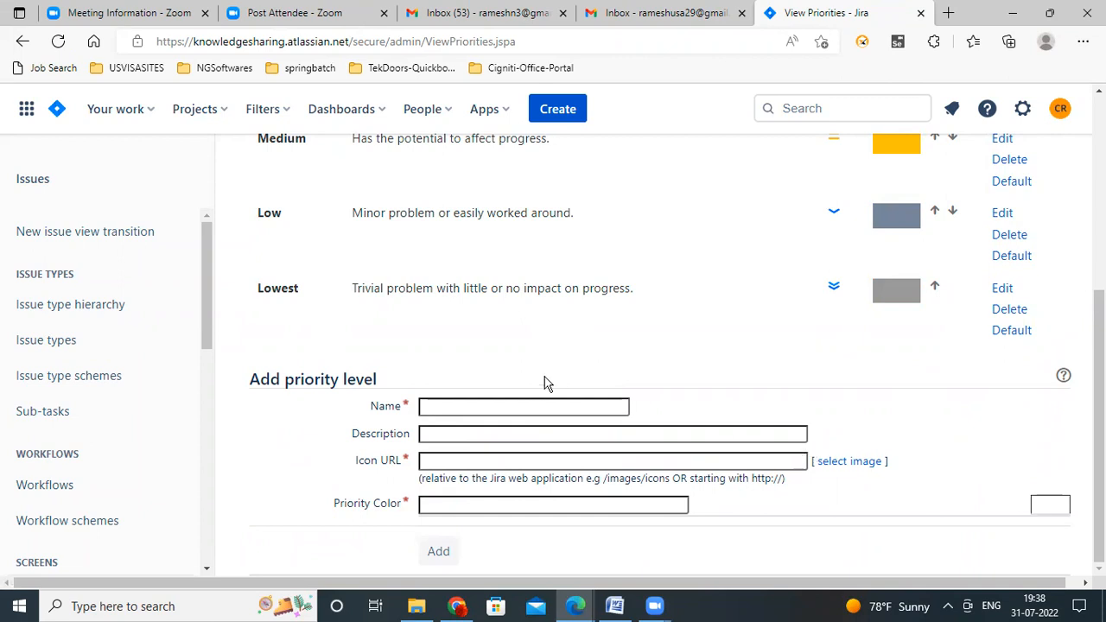
scroll(110, 473, "down", 2)
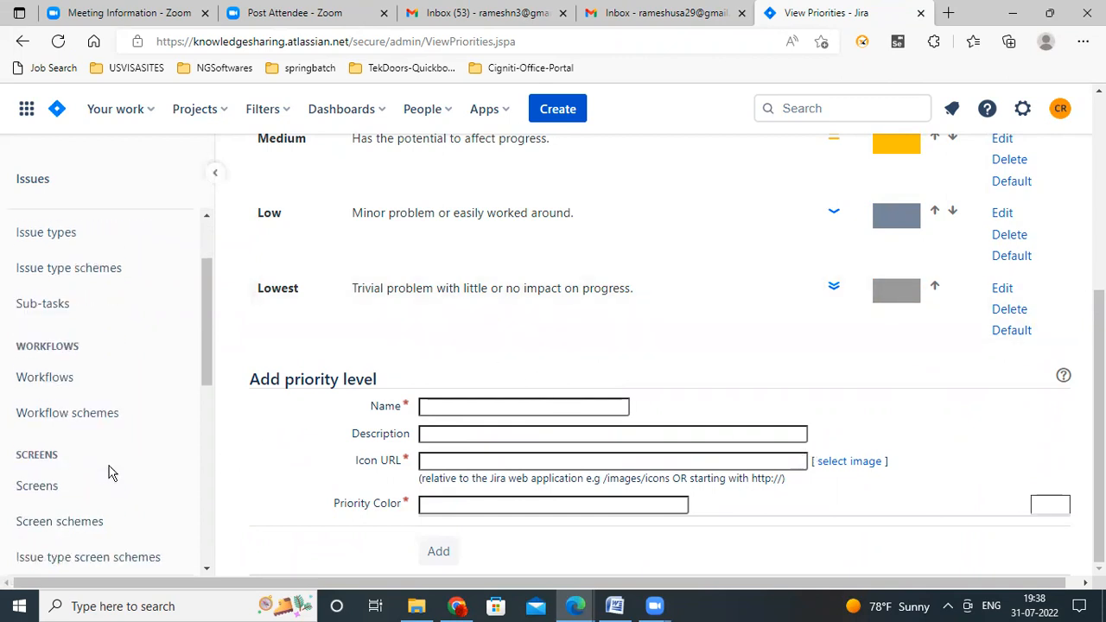
scroll(109, 473, "down", 5)
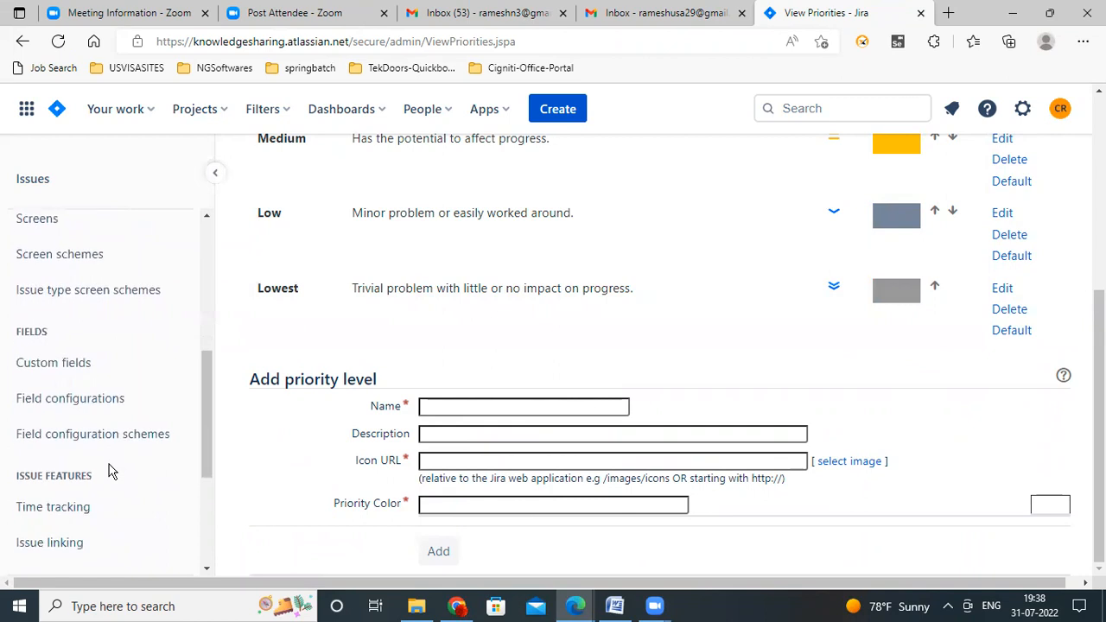
scroll(110, 473, "down", 5)
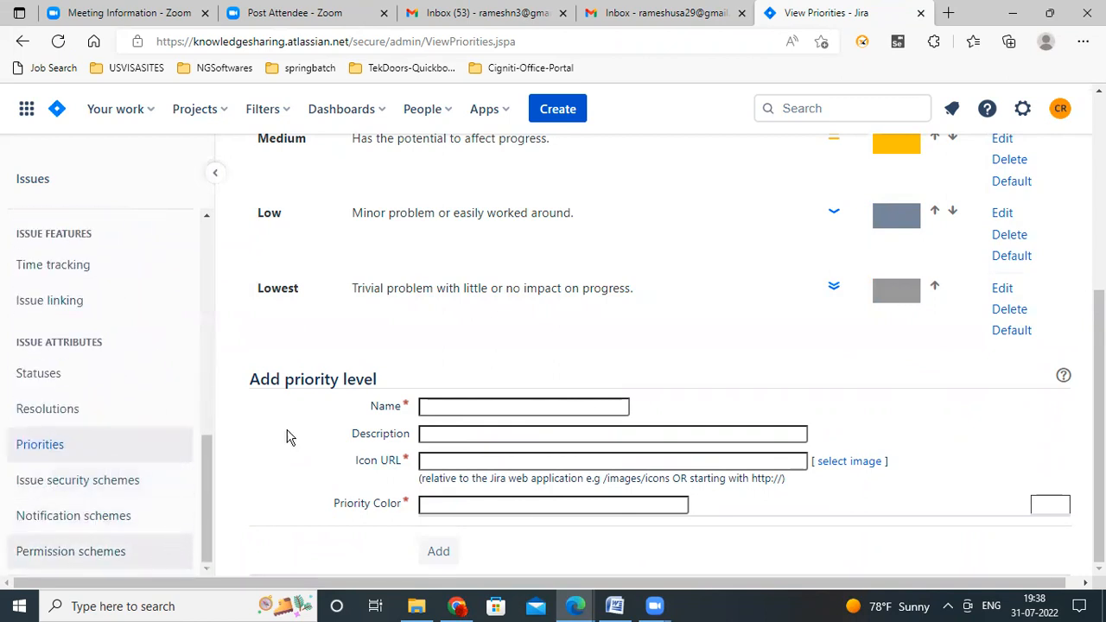
scroll(467, 369, "up", 4)
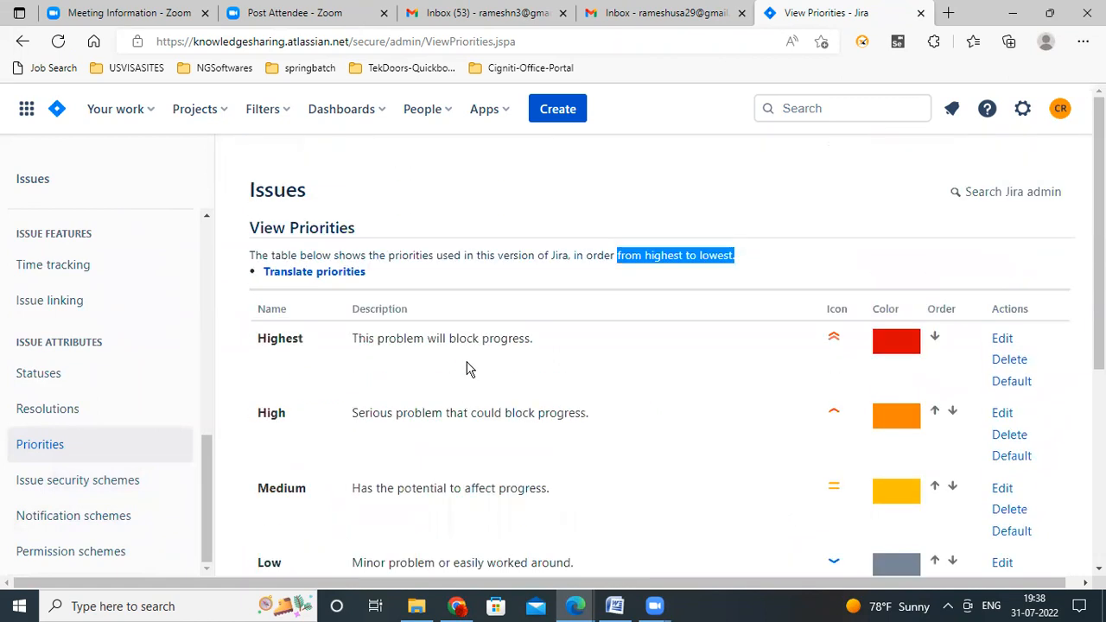
- Open the assigned ChargeCustomer epic (SOL-3), dismiss the new issue view tour and show the statuses it can move to
left_click(147, 118)
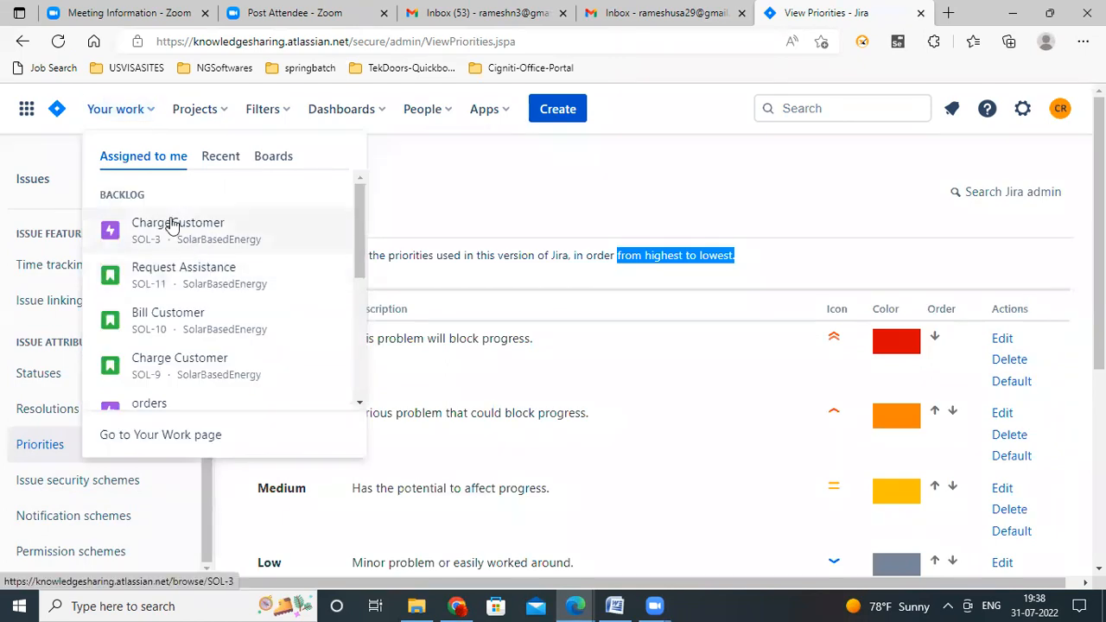
left_click(172, 224)
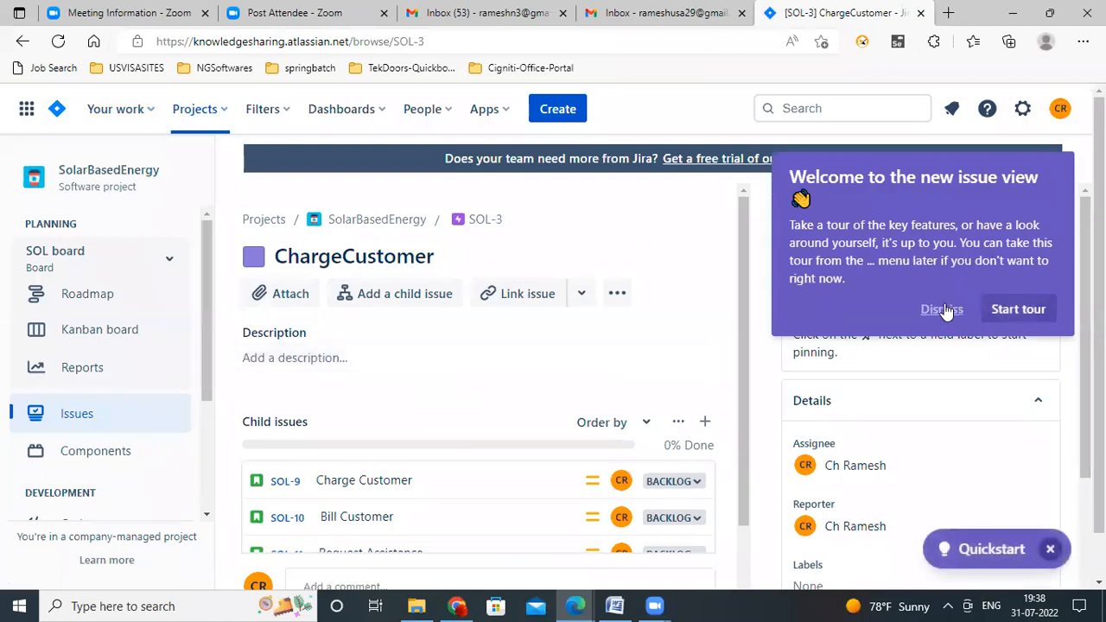
left_click(943, 309)
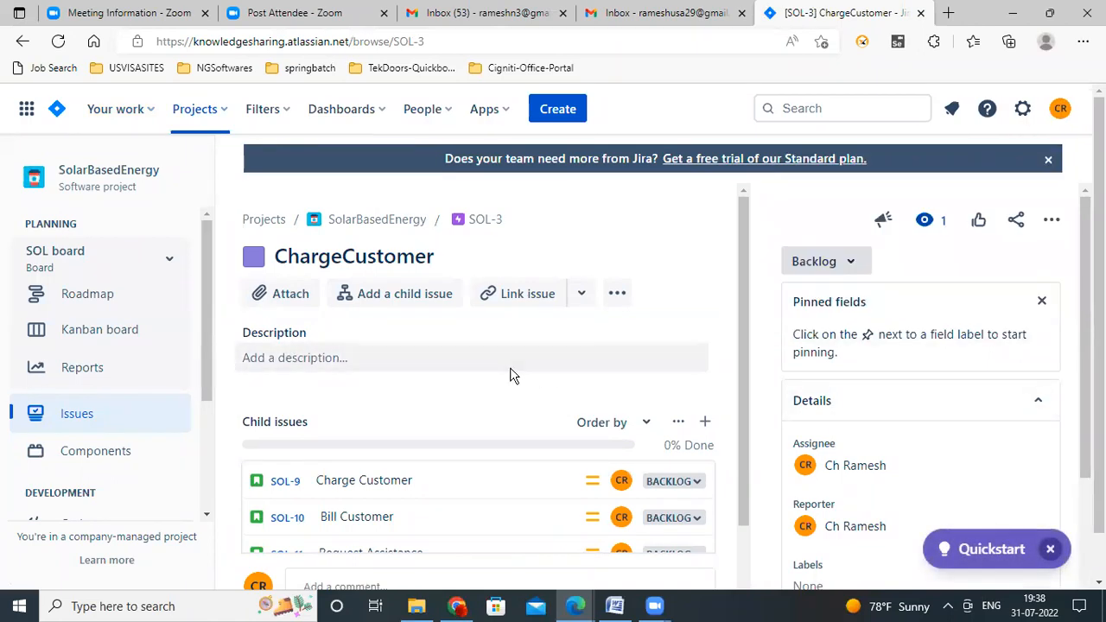
scroll(514, 375, "down", 1)
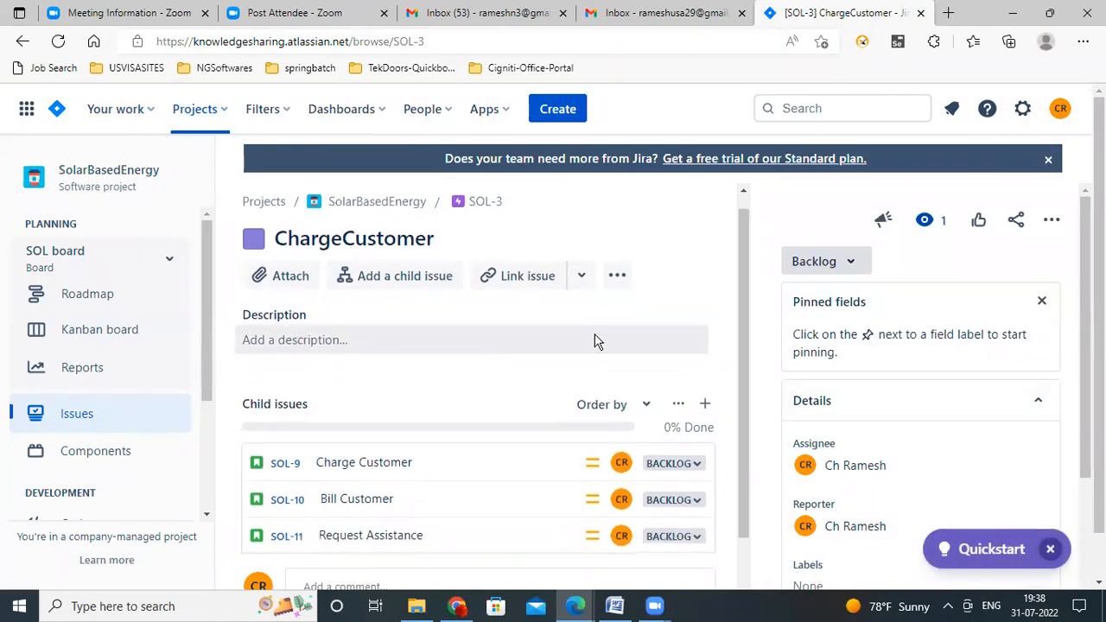
left_click(858, 275)
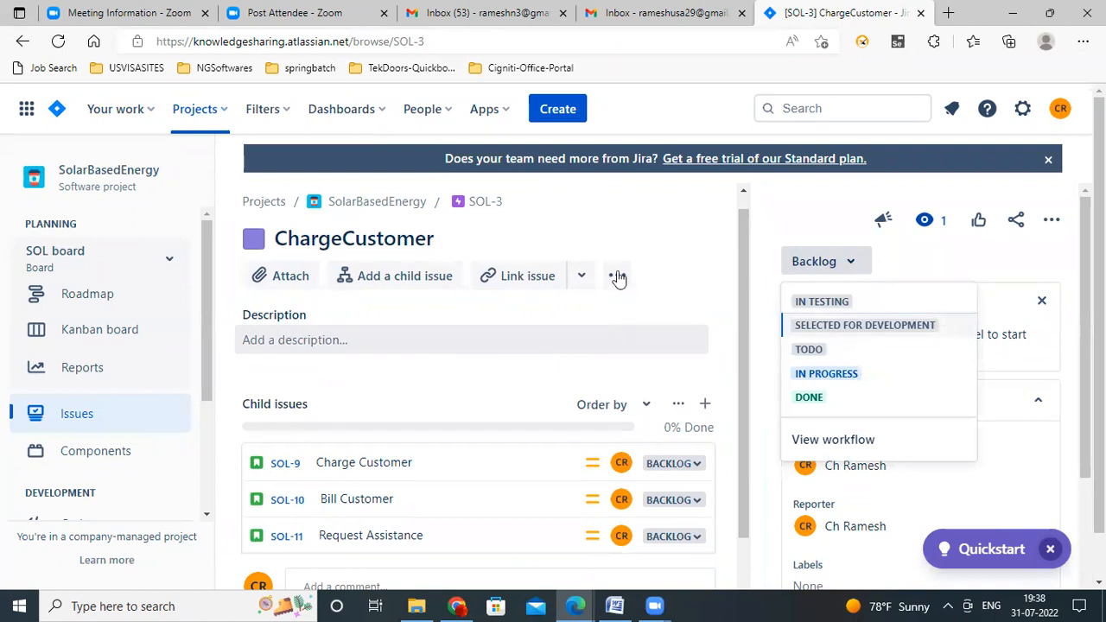
- Examine the ChargeCustomer epic's child issues, activity section and details, expanding the additional fields down to Components and Fix versions
scroll(639, 337, "down", 2)
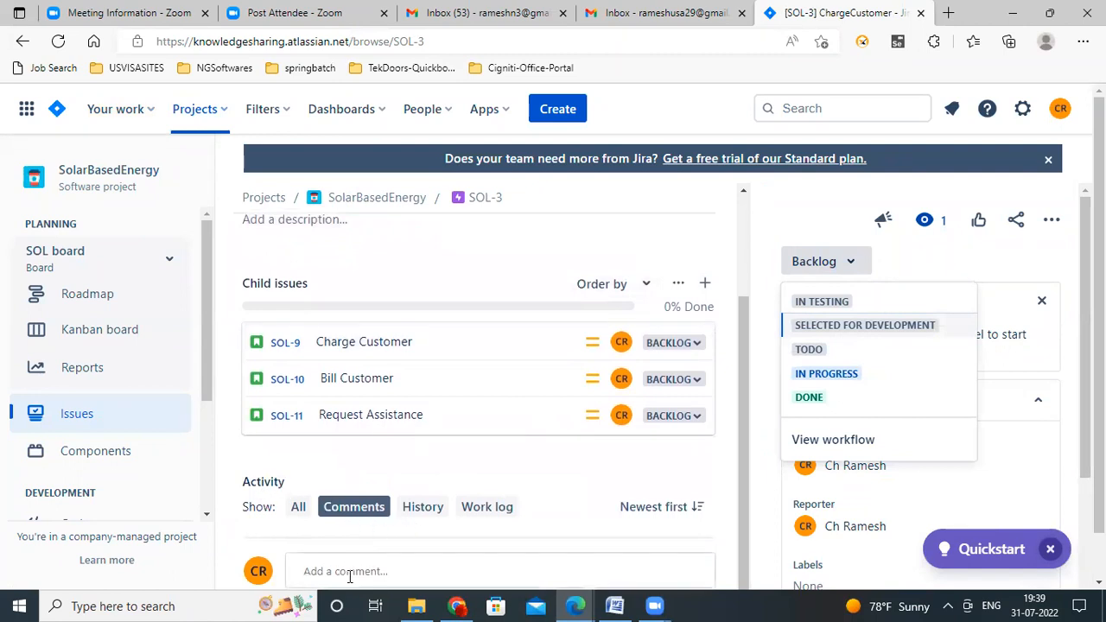
scroll(401, 557, "down", 1)
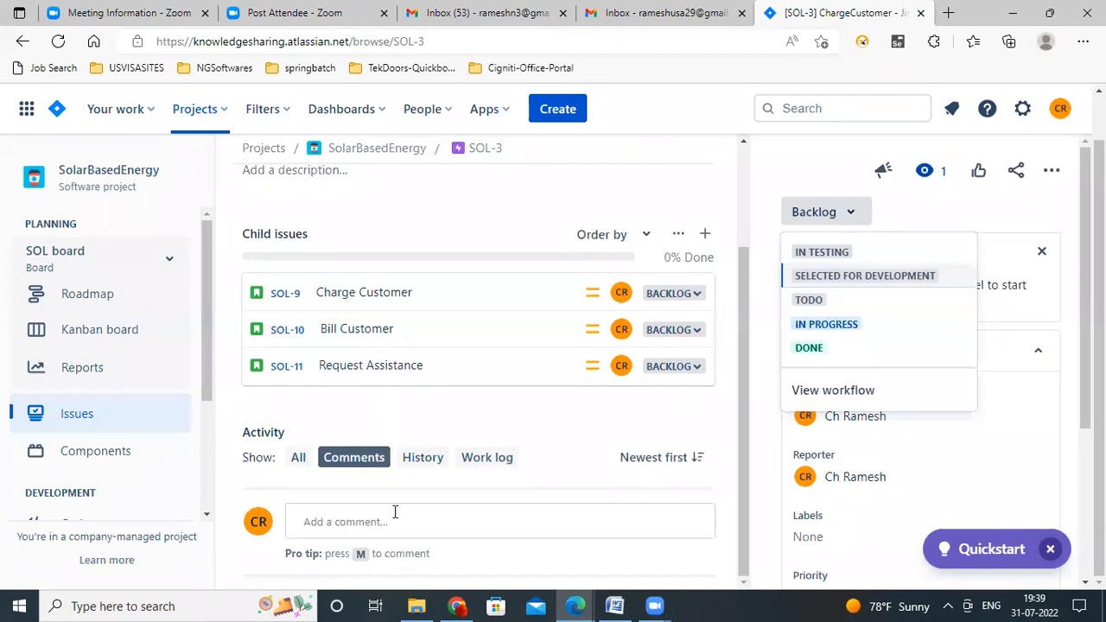
scroll(933, 474, "down", 3)
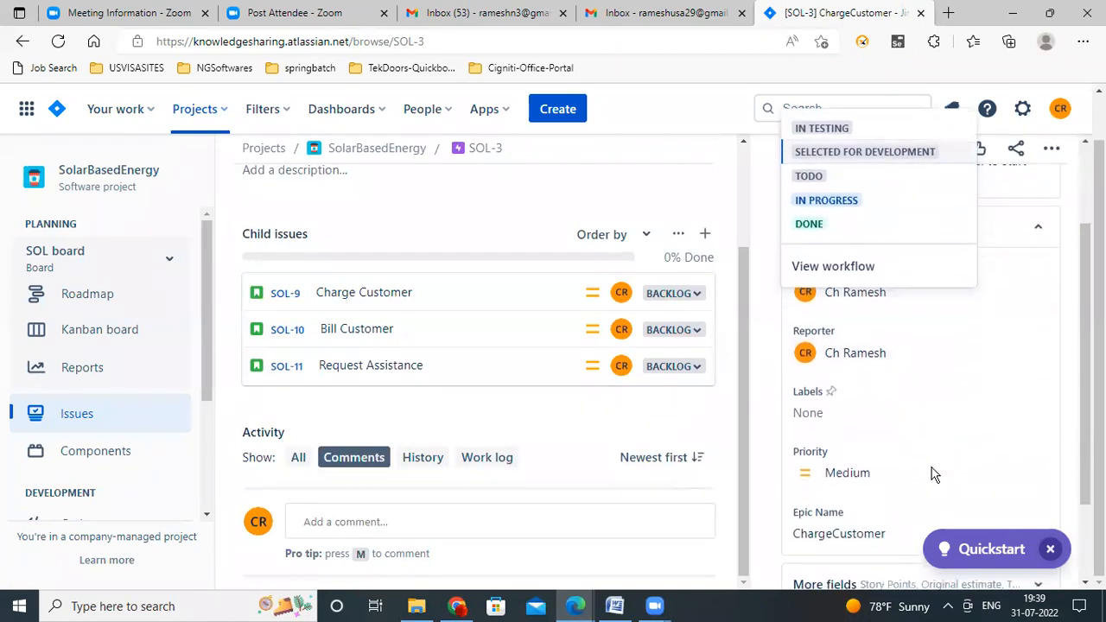
scroll(933, 475, "down", 3)
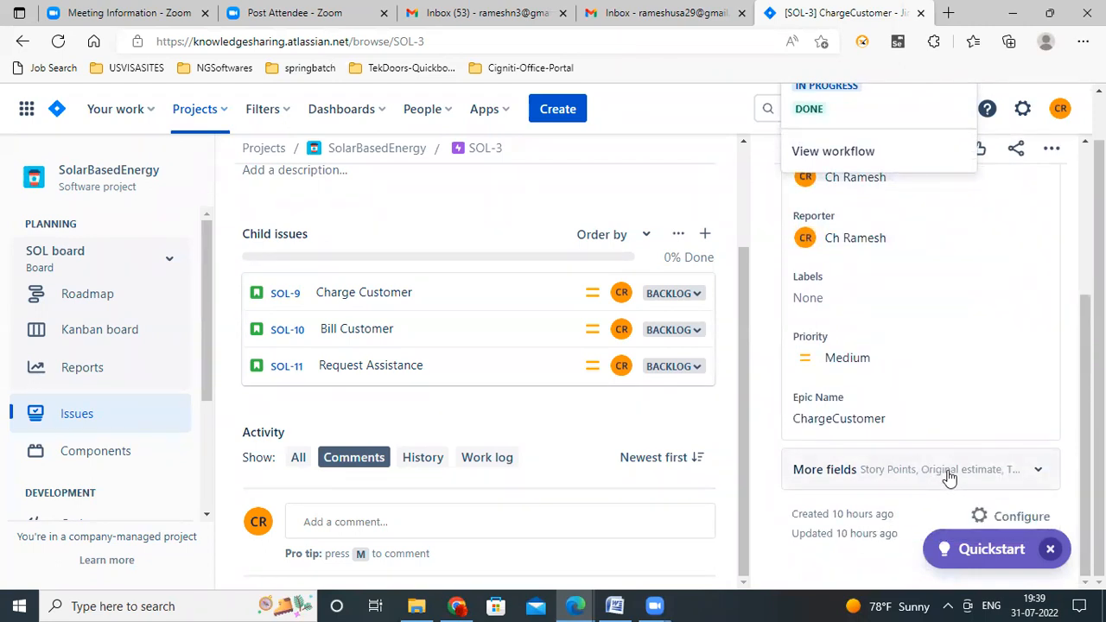
left_click(946, 476)
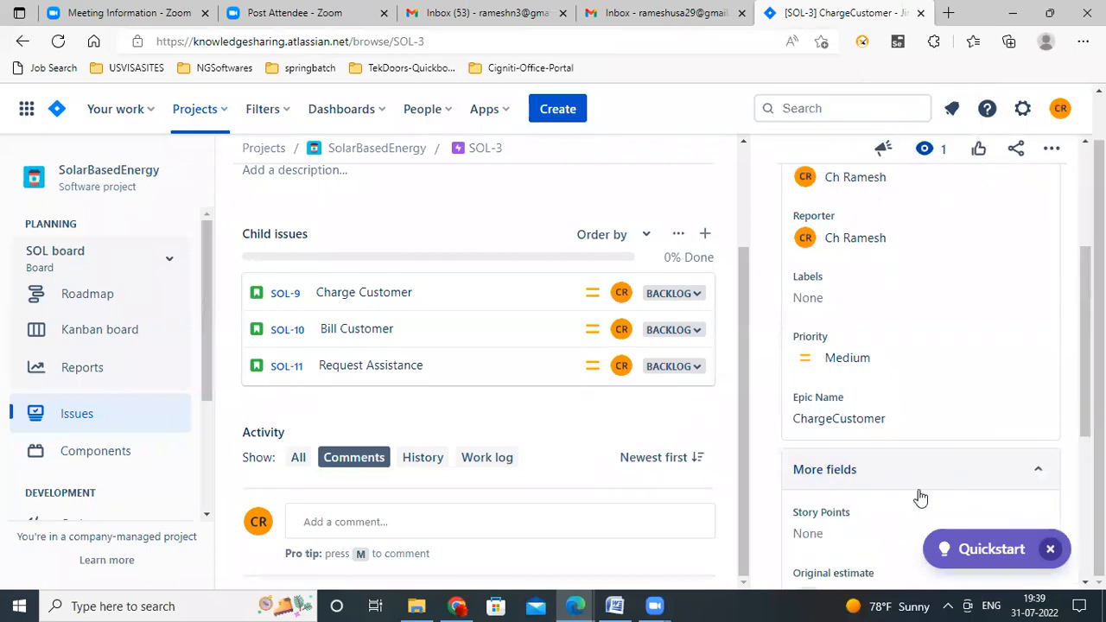
scroll(920, 499, "down", 3)
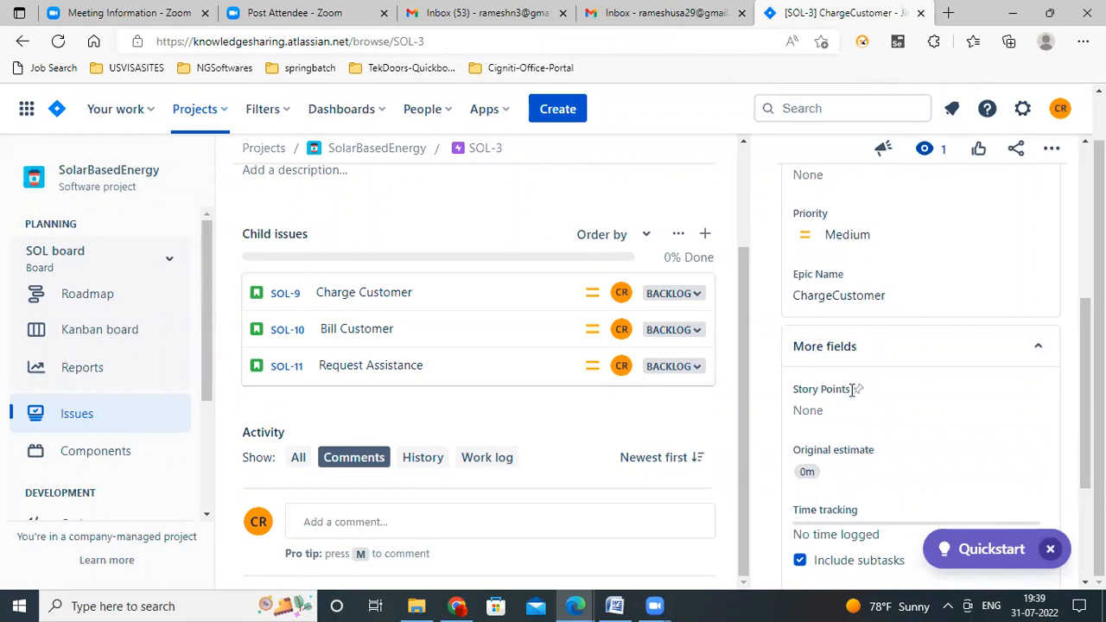
scroll(822, 420, "down", 3)
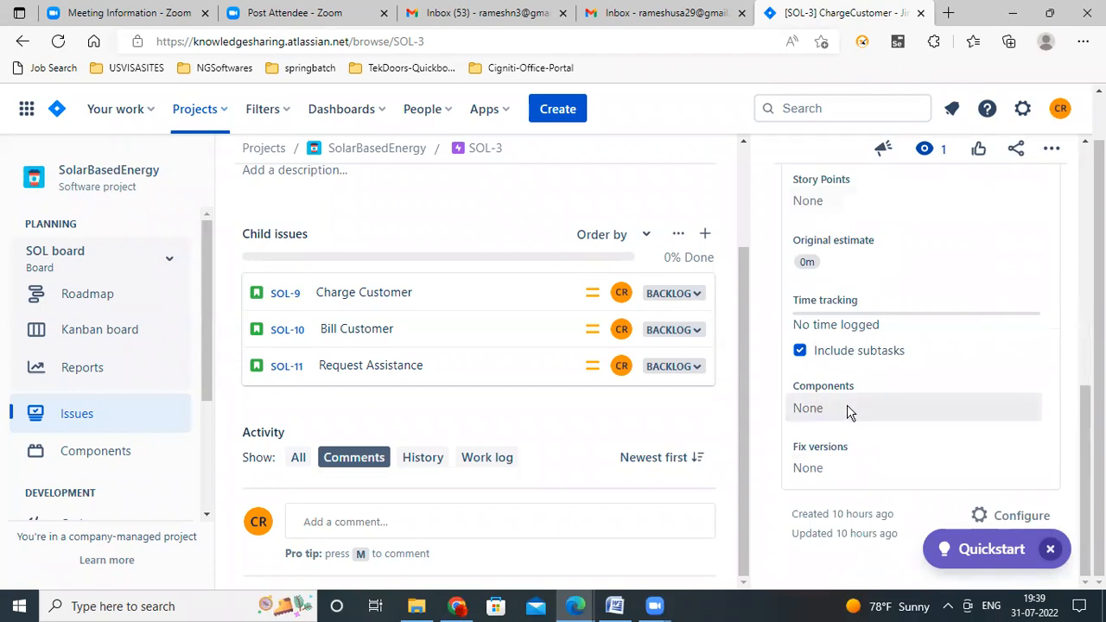
- Open the ChargeCustomer epic's Components field for editing and review the components available for it
left_click(854, 416)
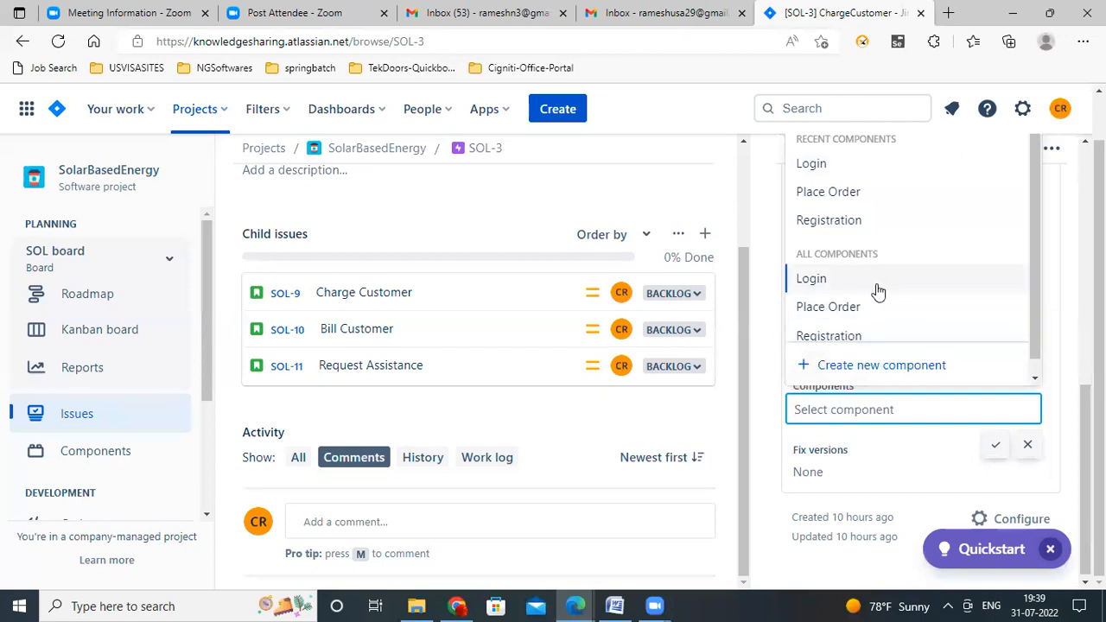
scroll(873, 333, "down", 1)
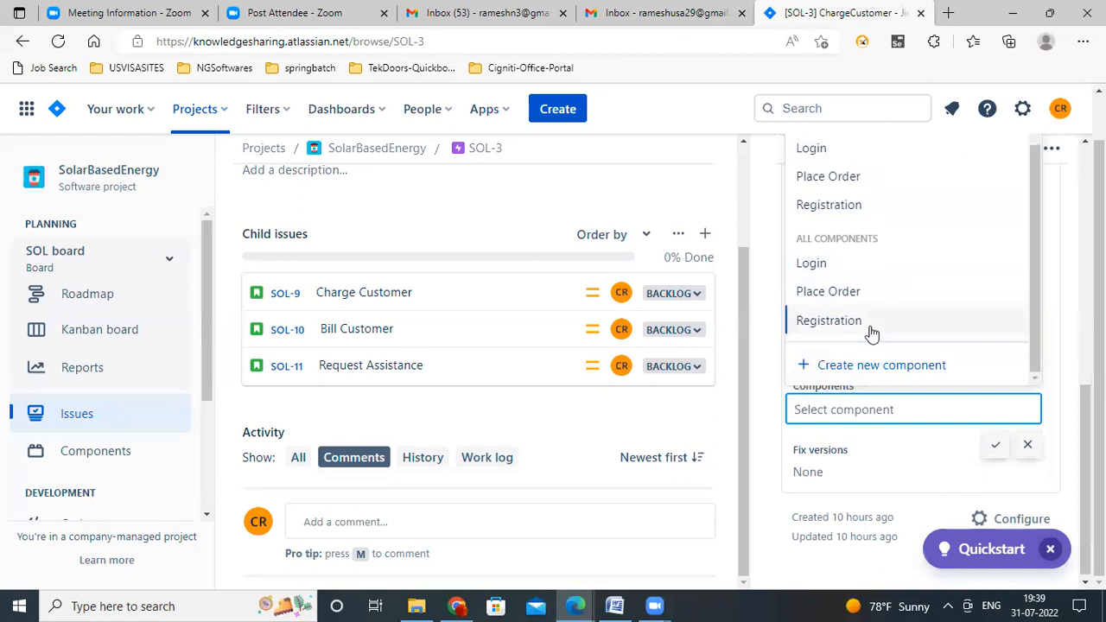
scroll(873, 332, "up", 1)
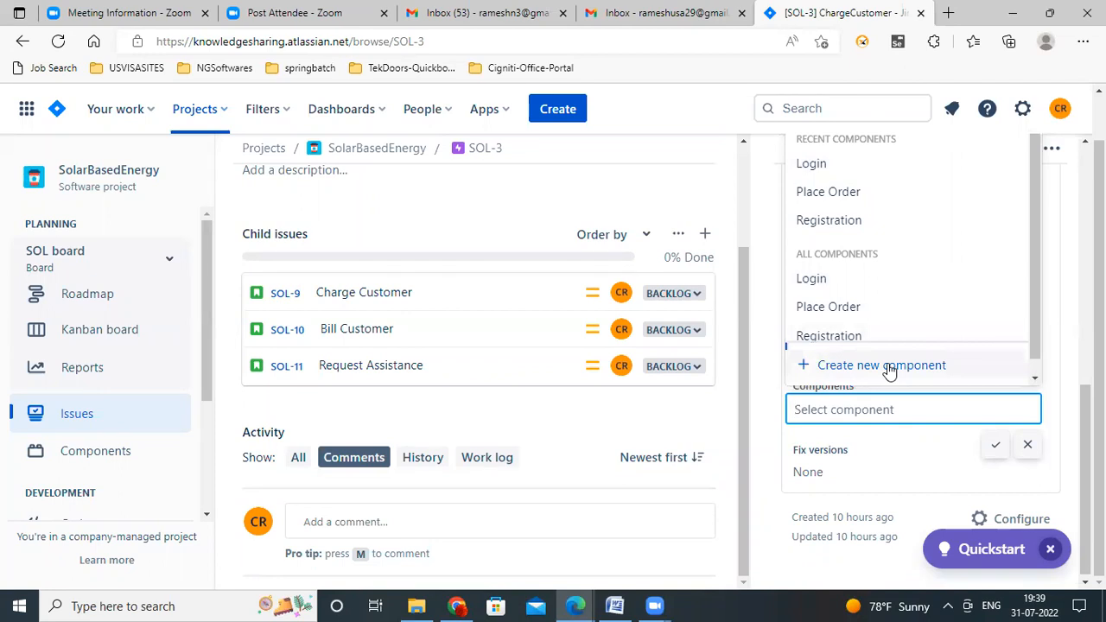
- Create a project component named Charge Customer with the same component lead as the existing components
left_click(890, 366)
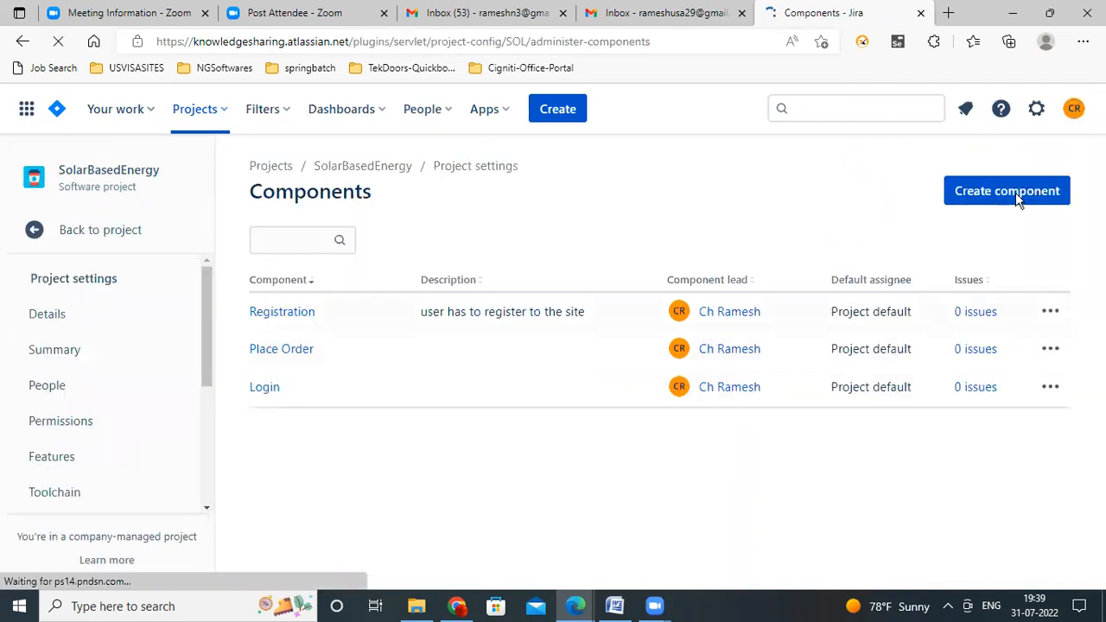
left_click(1016, 194)
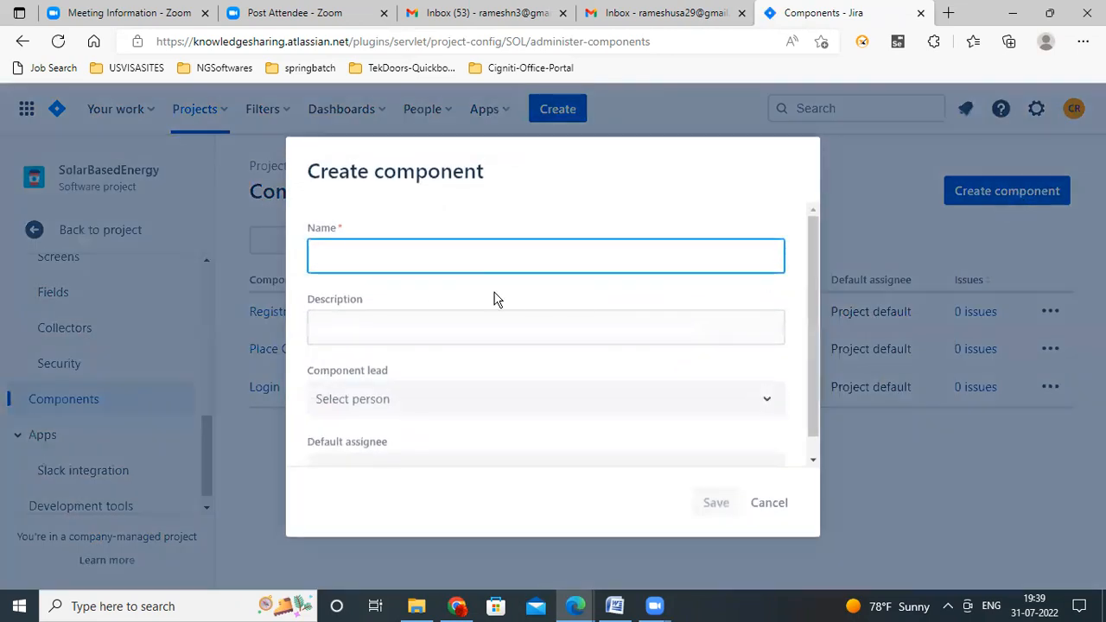
type("Char")
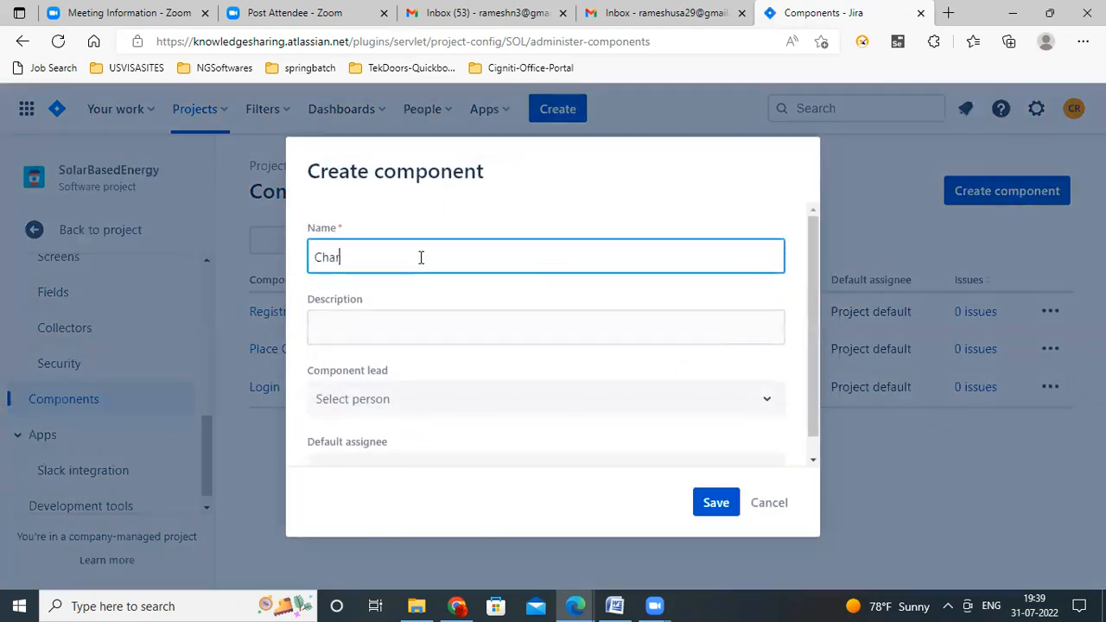
type("ge Customer")
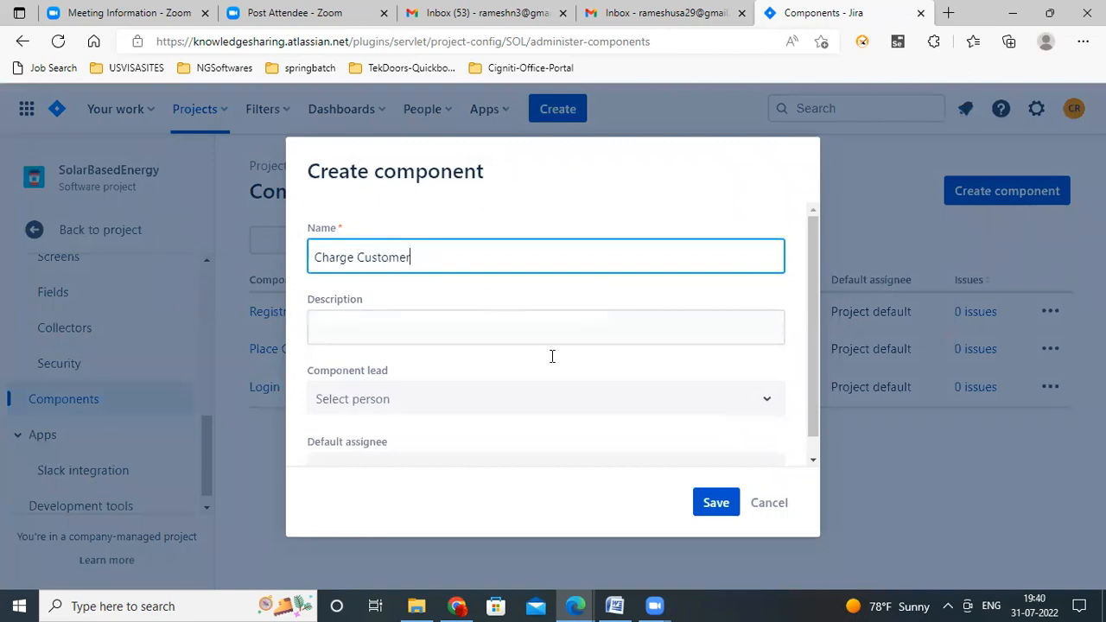
left_click(418, 413)
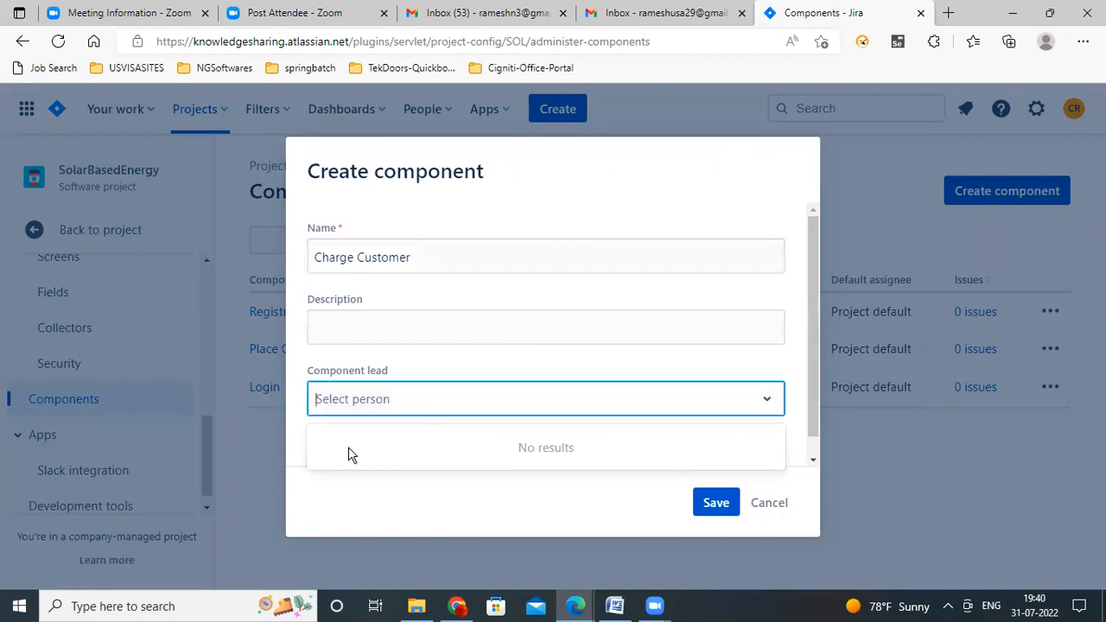
type("Ra")
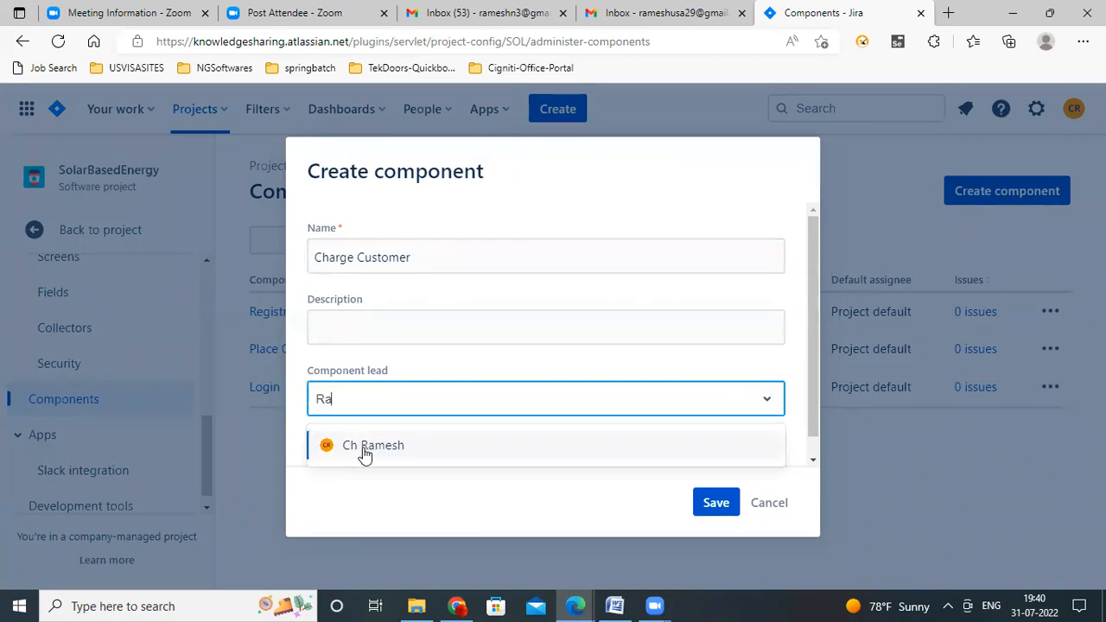
left_click(365, 445)
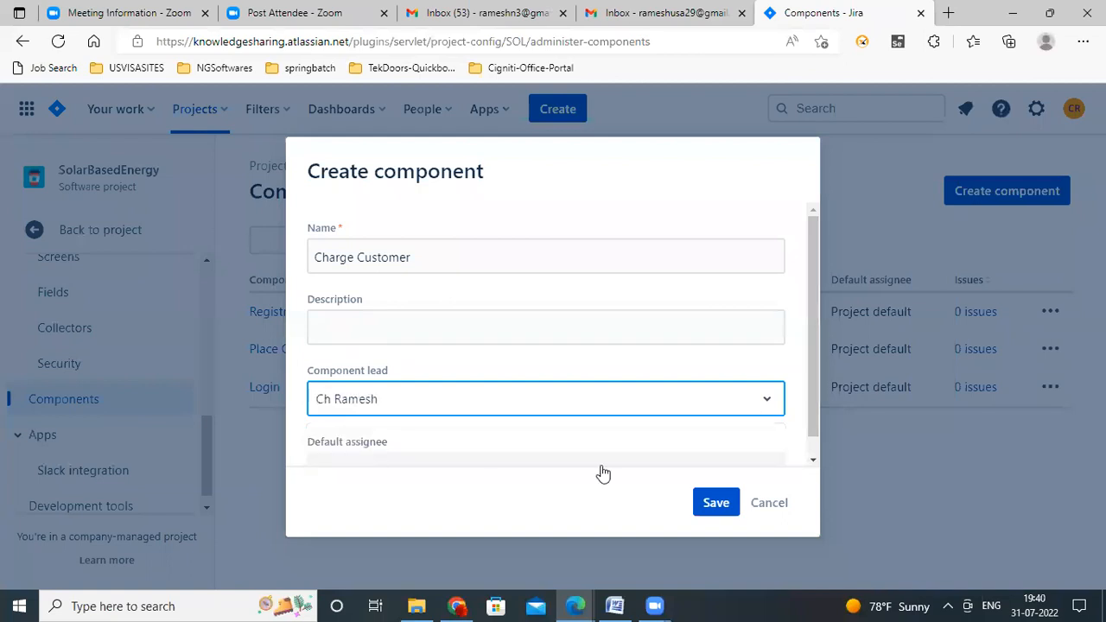
left_click(715, 504)
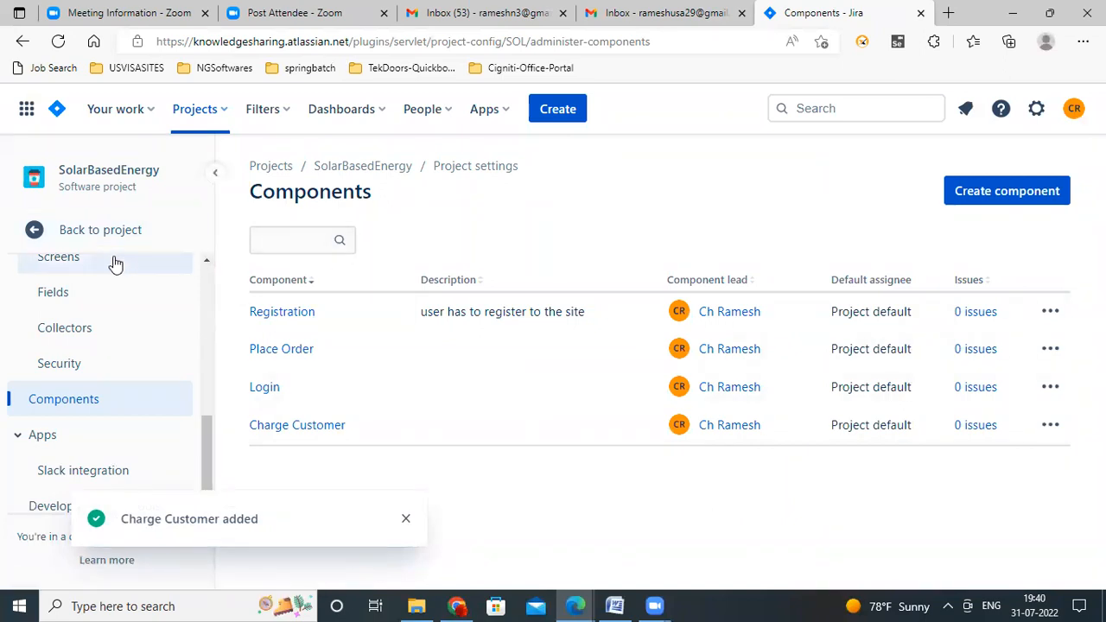
- Return from the project settings to the SolarBasedEnergy Kanban board and look at its Backlog column
left_click(92, 233)
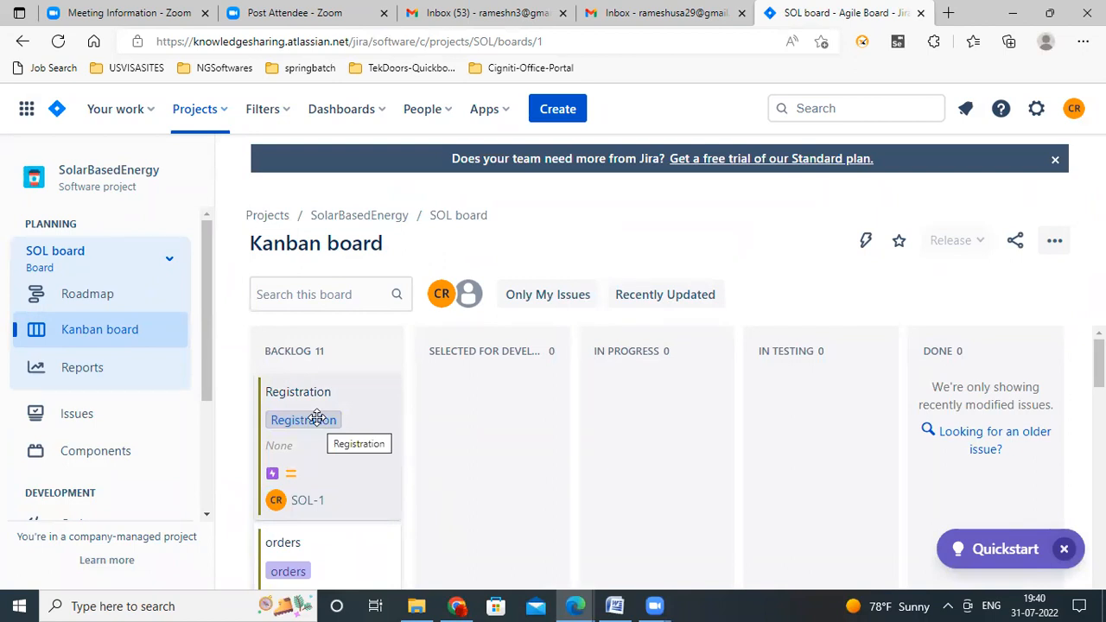
scroll(317, 420, "down", 1)
scroll(316, 419, "up", 1)
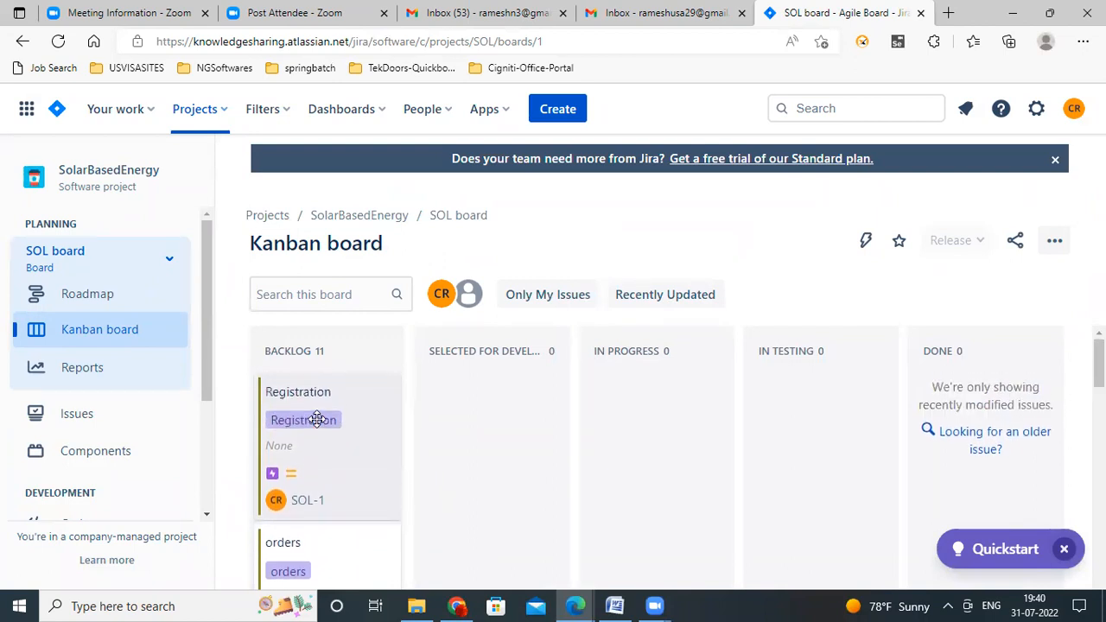
- Move the Registration epic and its stories Register to the SBE, Login to SBE and Set Registration preferences from Backlog to Selected for Development
left_click_drag(292, 420, 462, 423)
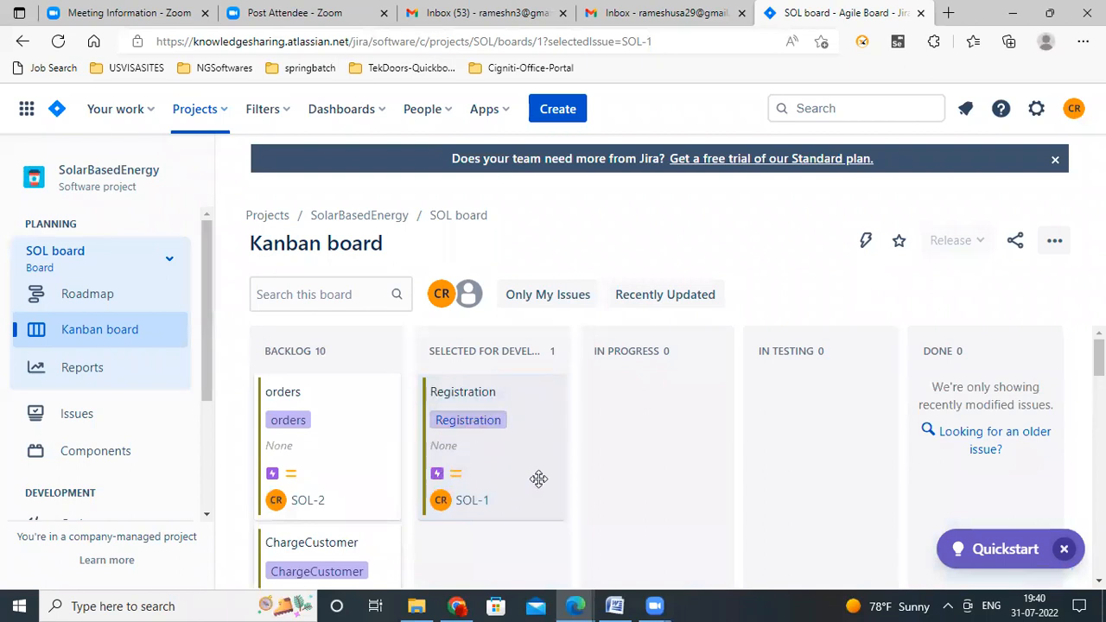
scroll(536, 478, "down", 1)
scroll(539, 479, "down", 3)
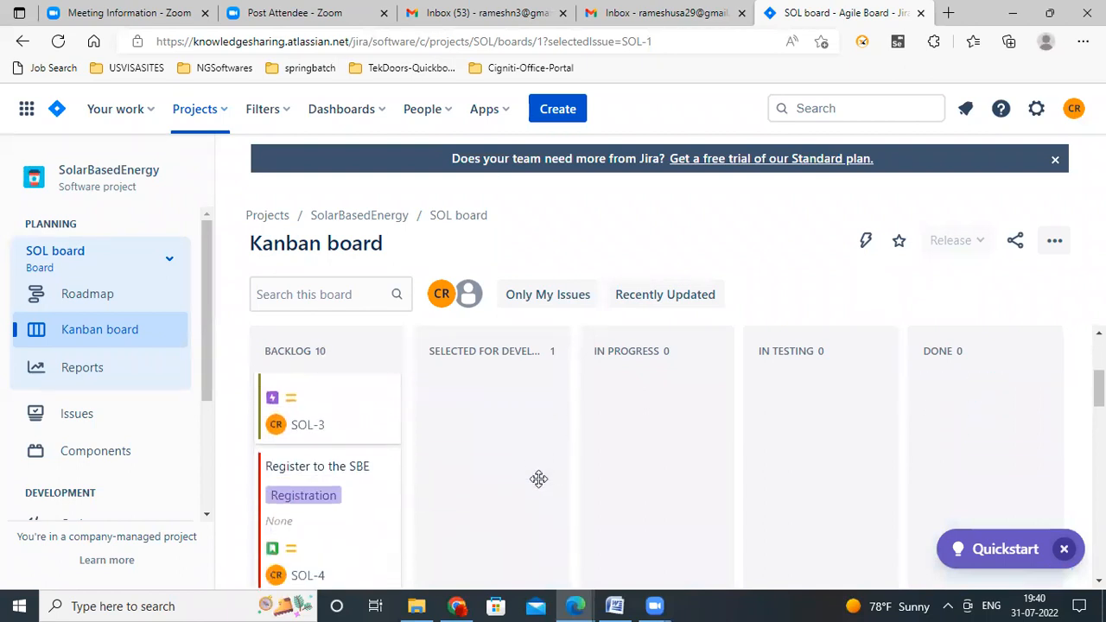
scroll(539, 486, "down", 1)
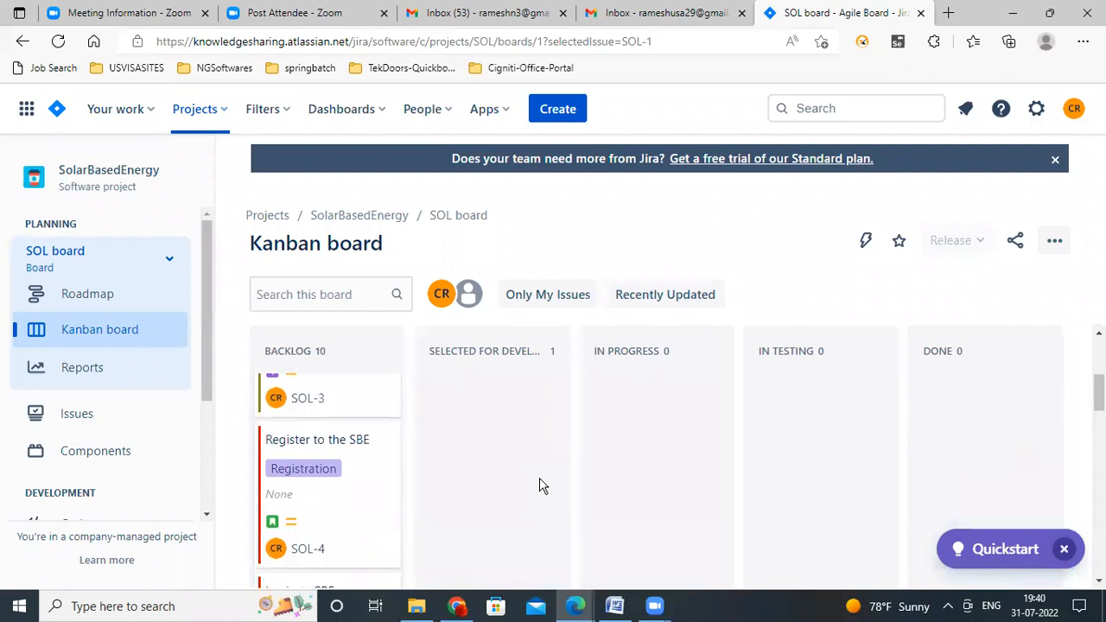
scroll(541, 486, "down", 1)
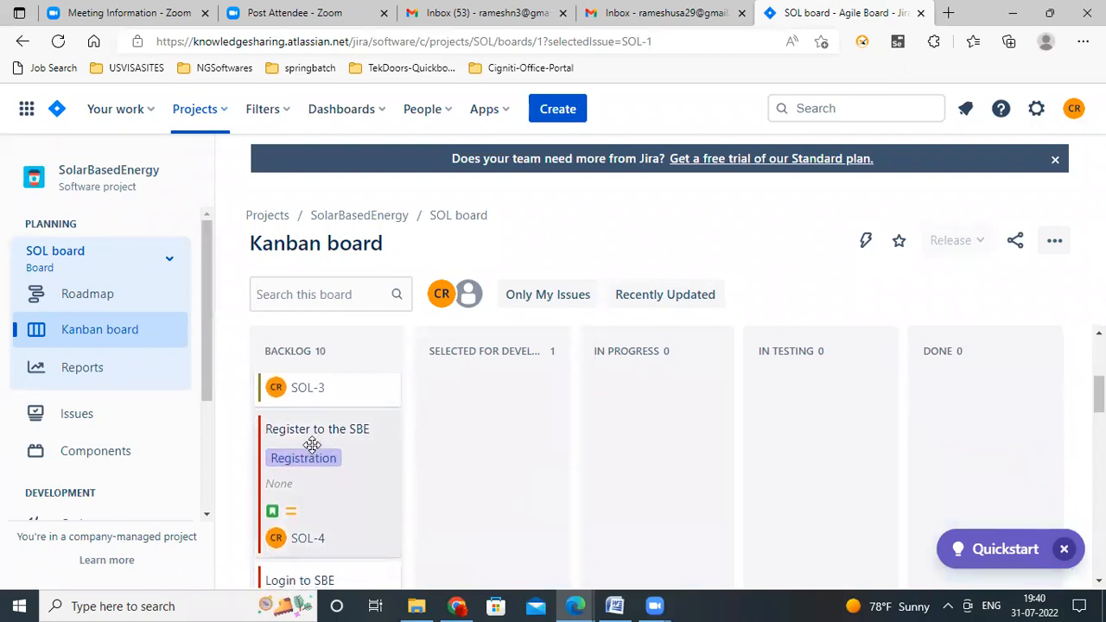
left_click_drag(312, 441, 501, 456)
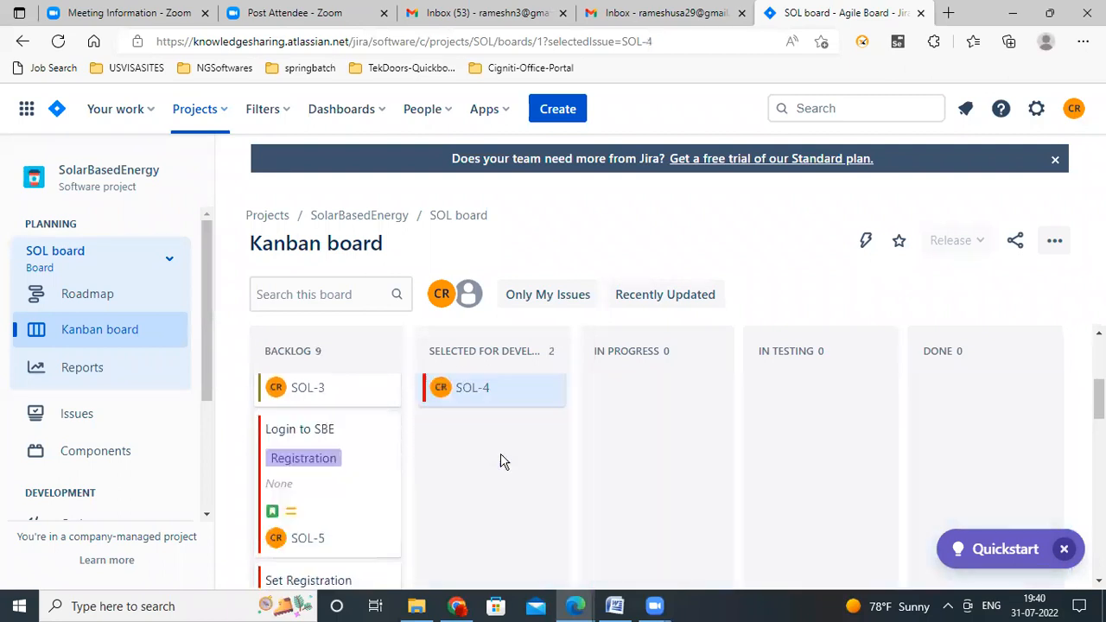
left_click_drag(290, 430, 466, 451)
left_click_drag(317, 447, 487, 520)
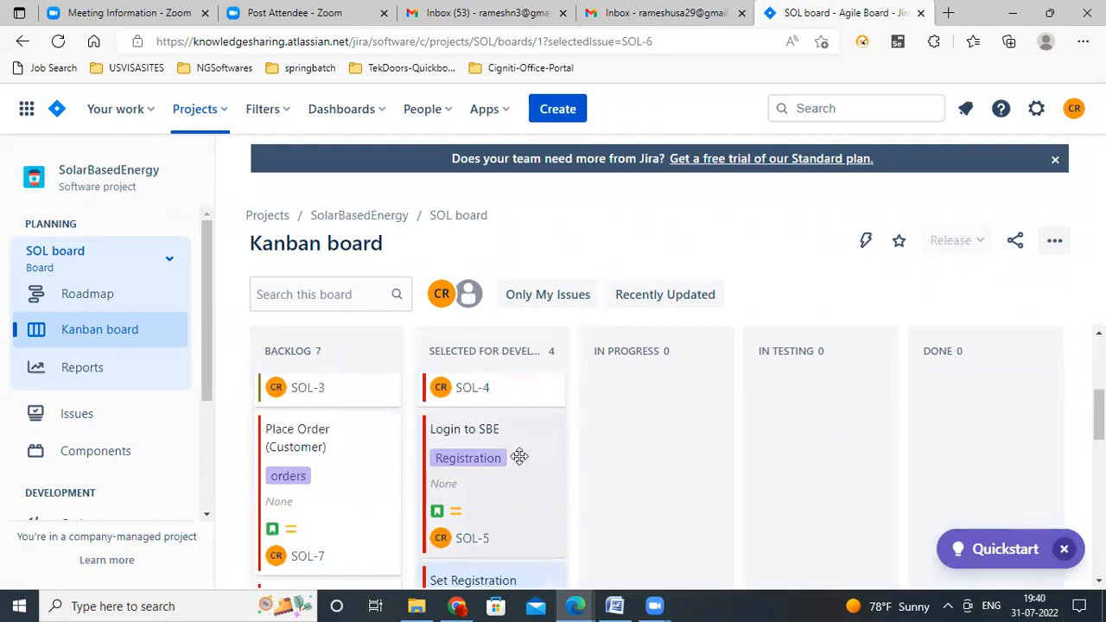
- Look over the cards remaining in the Backlog column and the collaborator and team options under People
scroll(522, 456, "down", 4)
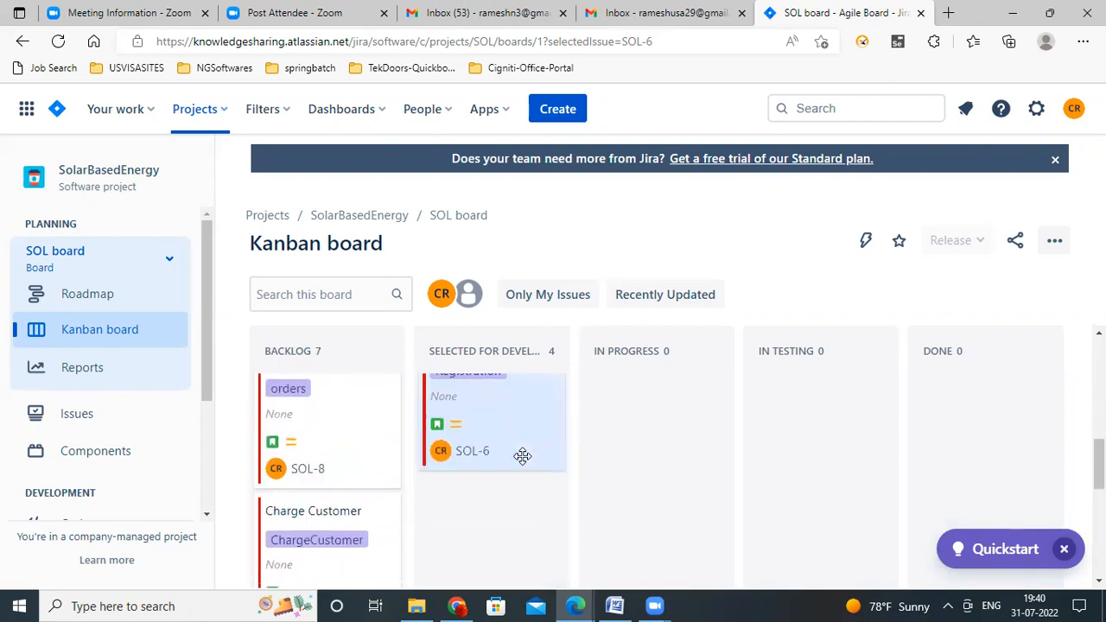
scroll(522, 457, "down", 4)
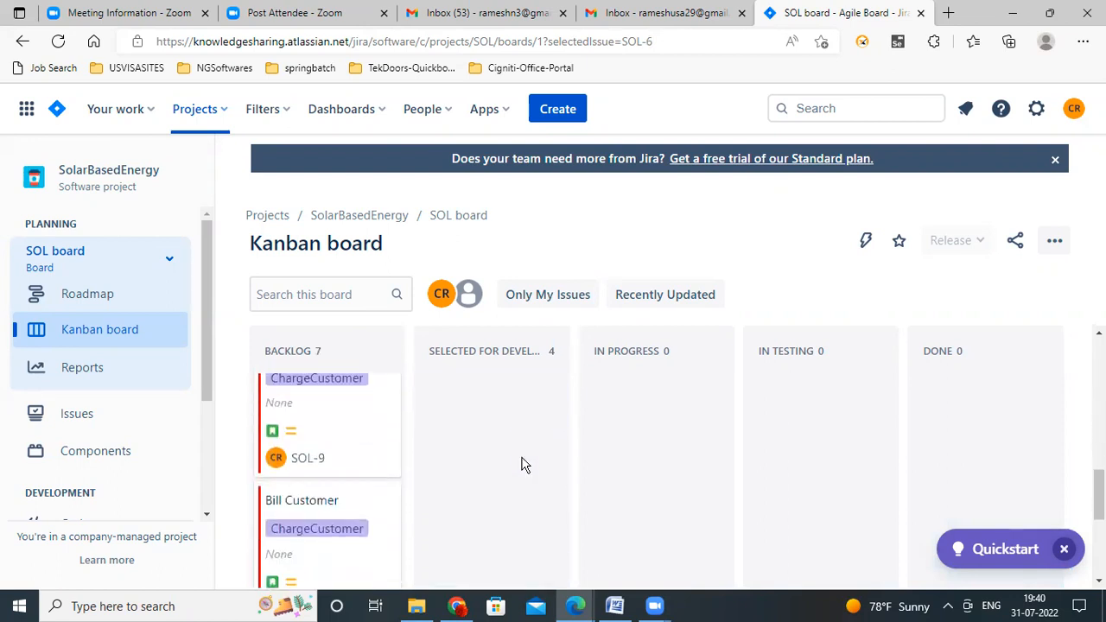
scroll(522, 465, "down", 2)
scroll(522, 465, "up", 10)
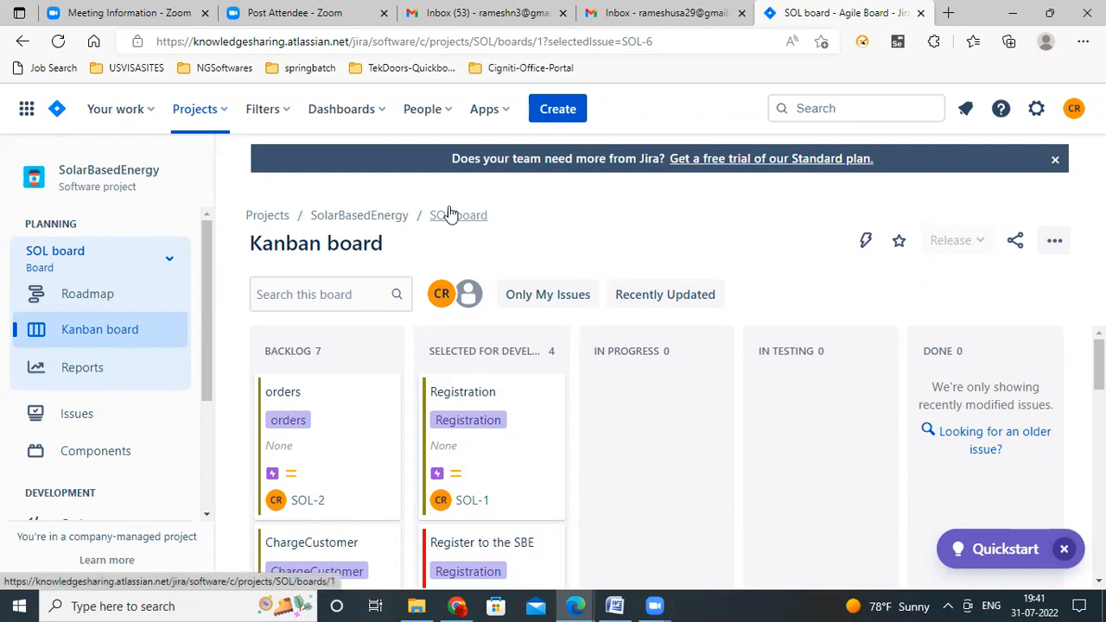
left_click(449, 121)
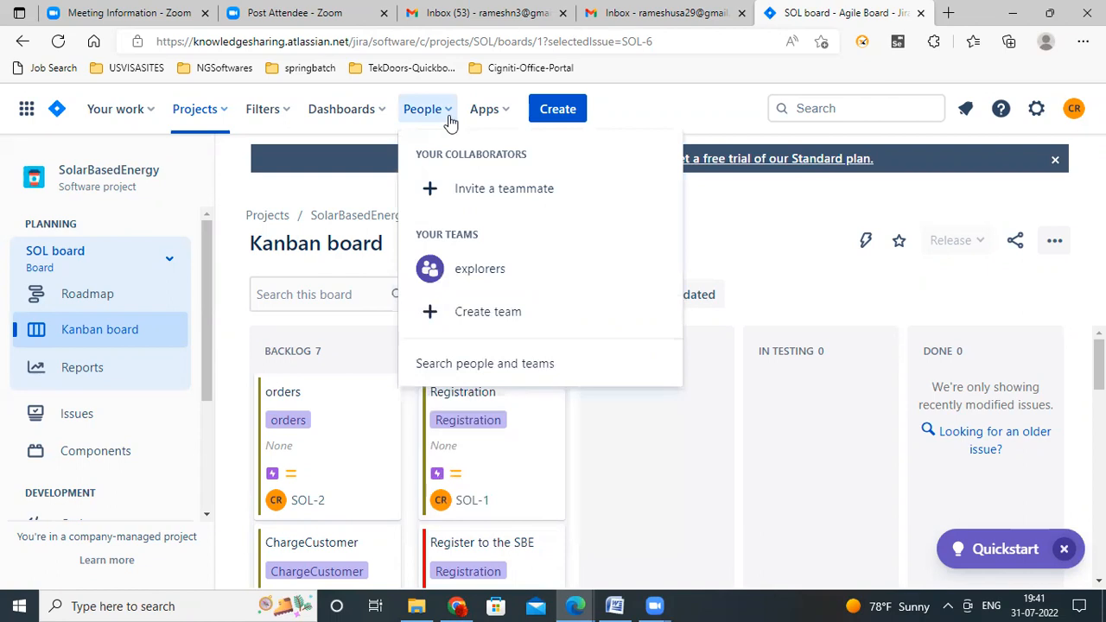
left_click(328, 142)
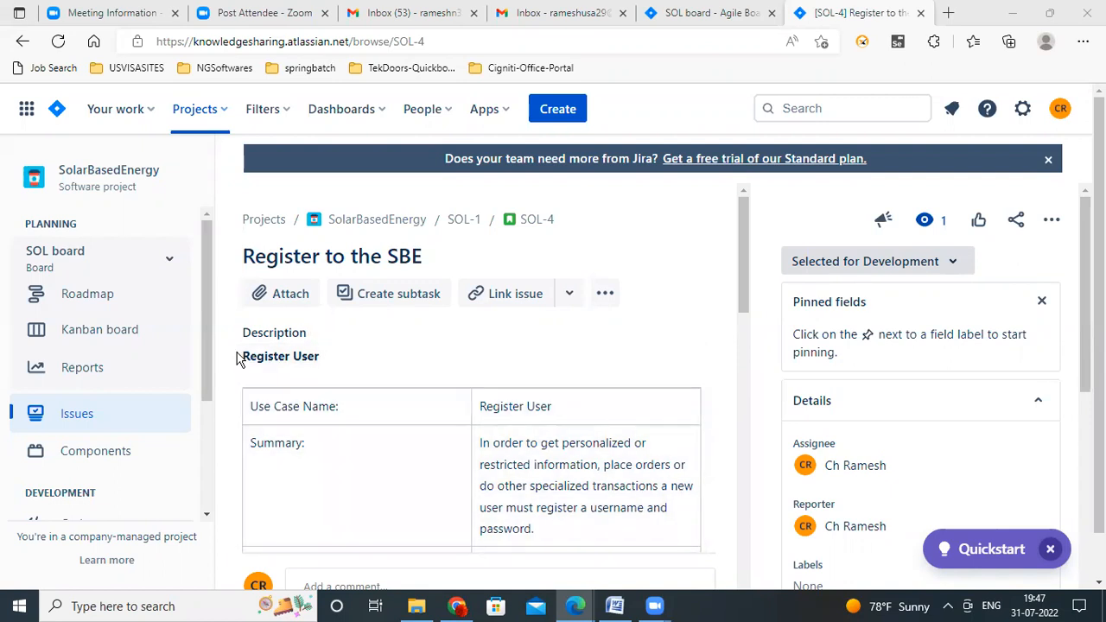
- Return from the Register to the SBE story to the Kanban board and review the Selected for Development cards
left_click(112, 337)
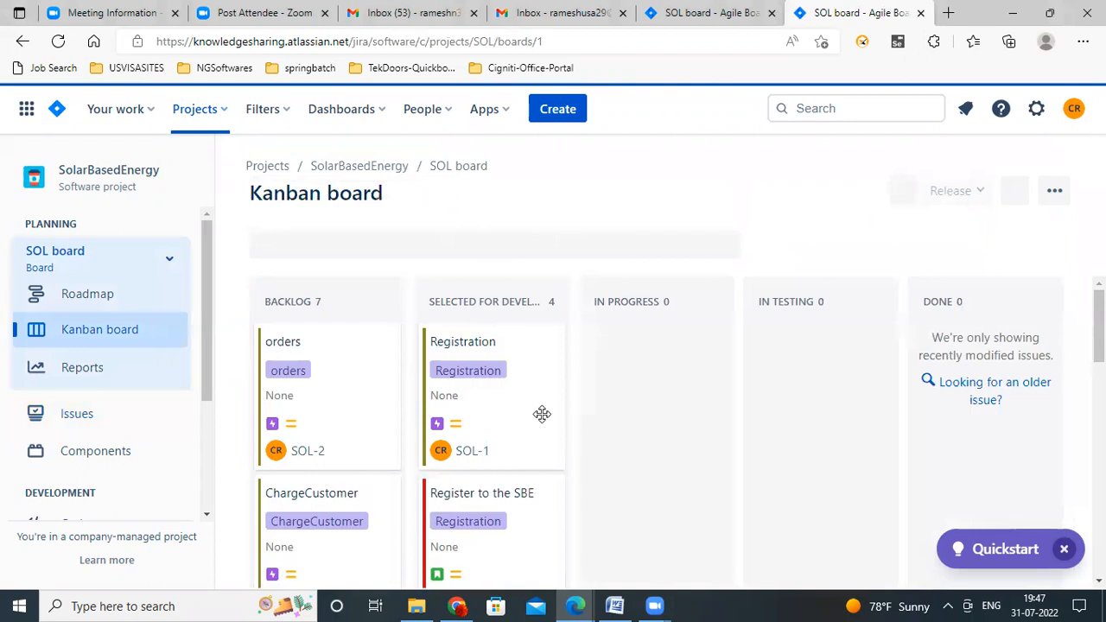
scroll(542, 414, "down", 3)
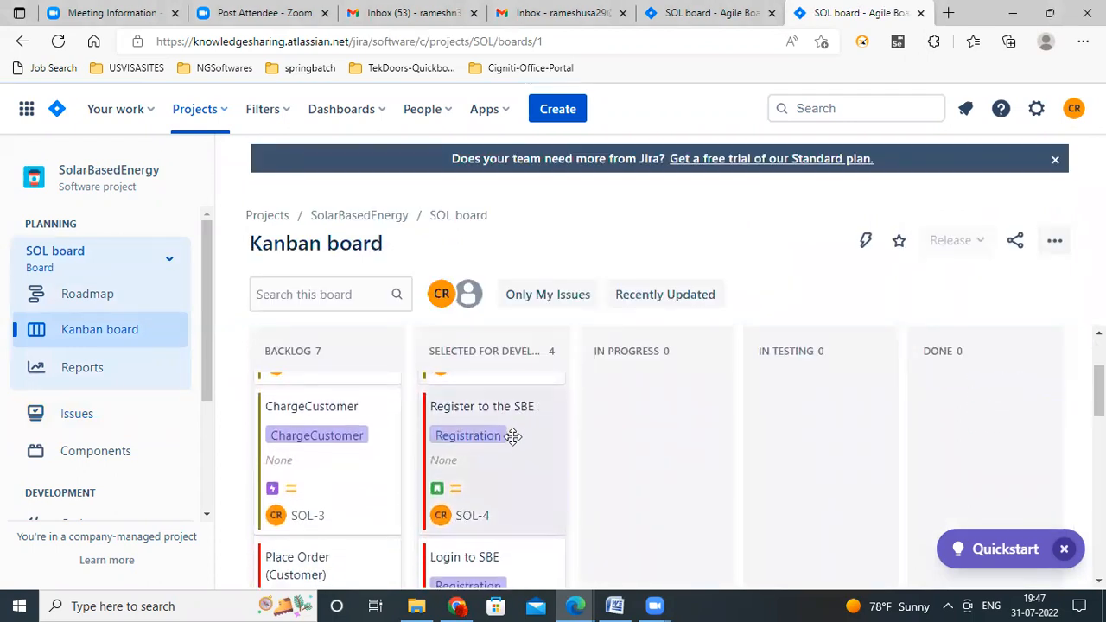
scroll(512, 436, "down", 1)
scroll(513, 436, "down", 4)
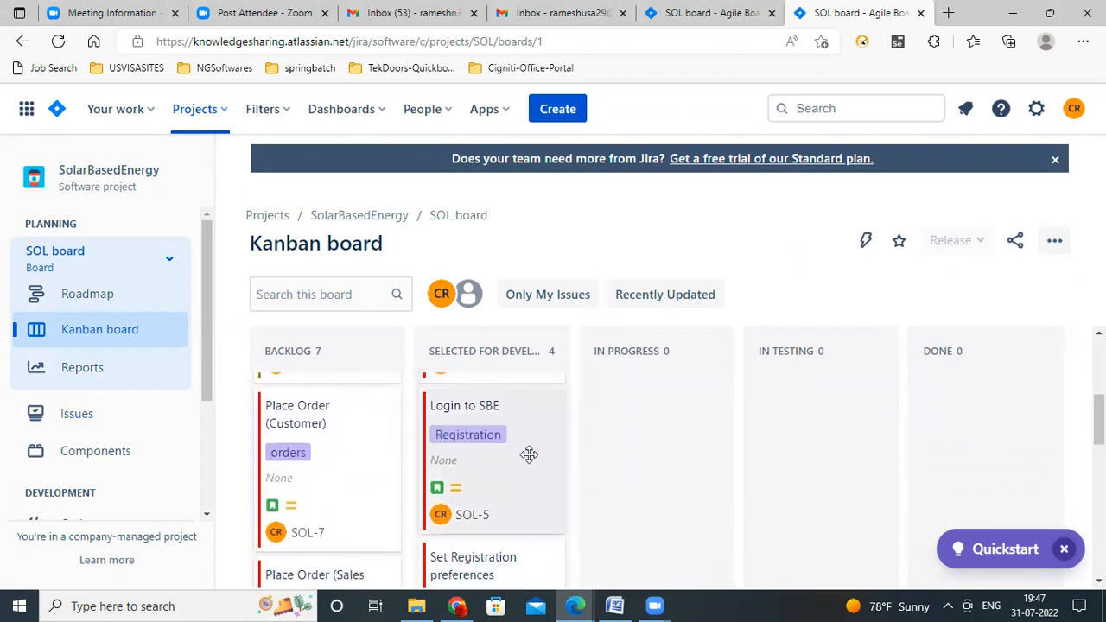
scroll(525, 455, "down", 4)
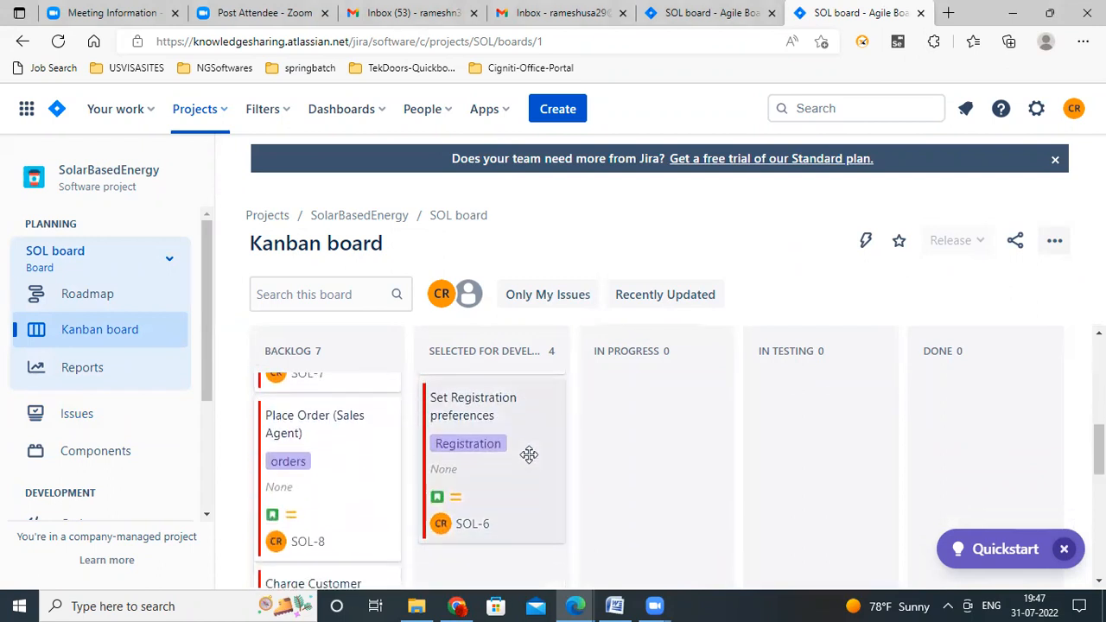
scroll(366, 440, "up", 6)
scroll(346, 449, "up", 4)
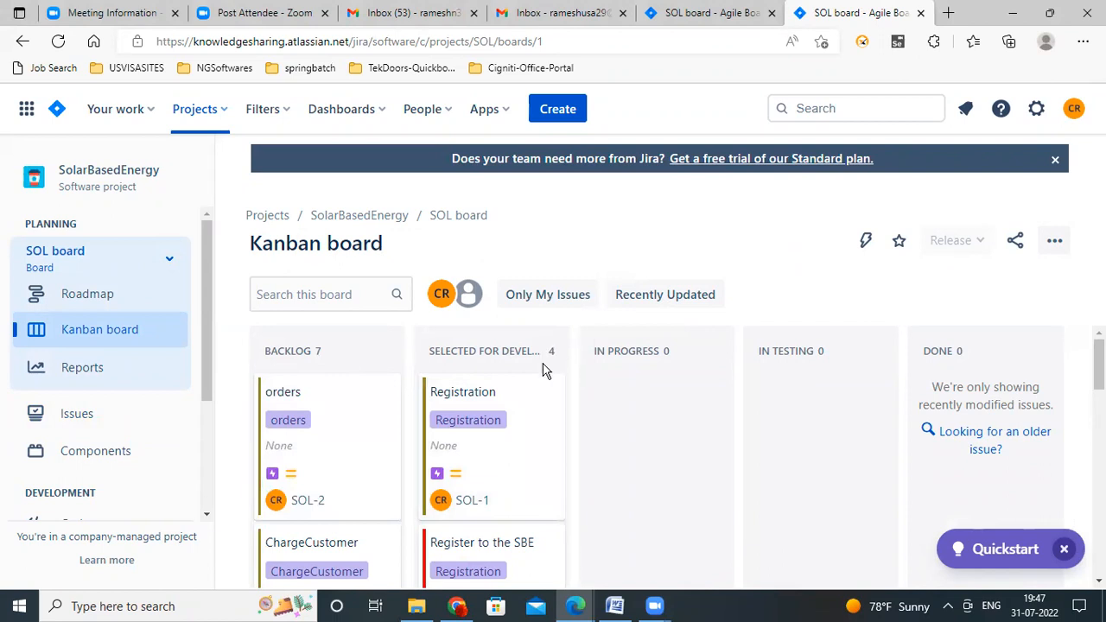
scroll(562, 447, "down", 5)
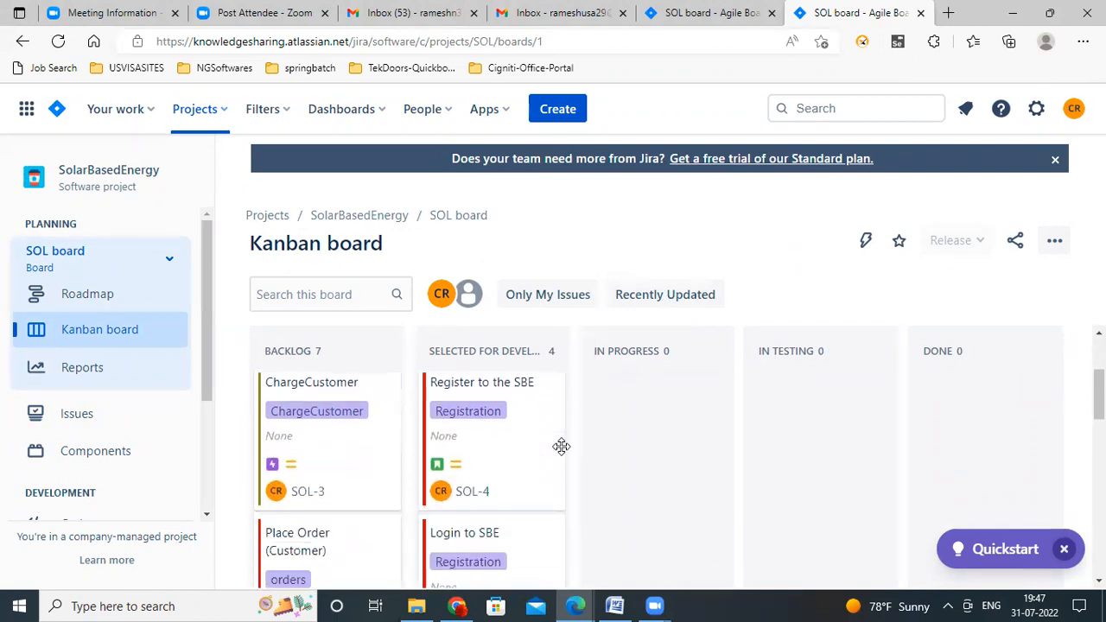
scroll(562, 447, "down", 5)
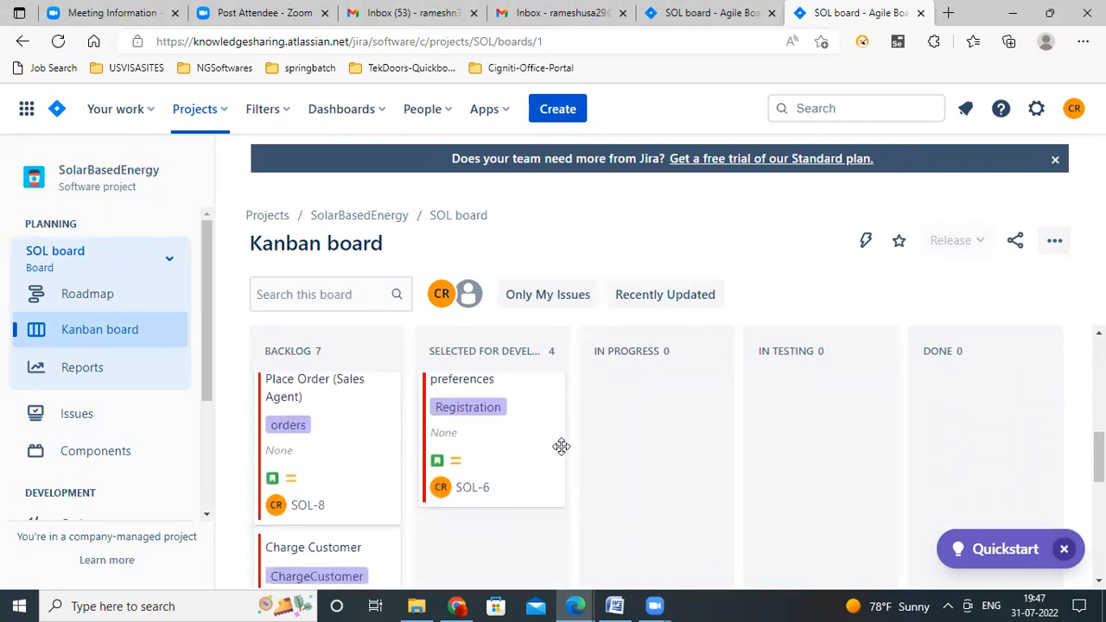
scroll(562, 446, "down", 2)
scroll(562, 447, "up", 5)
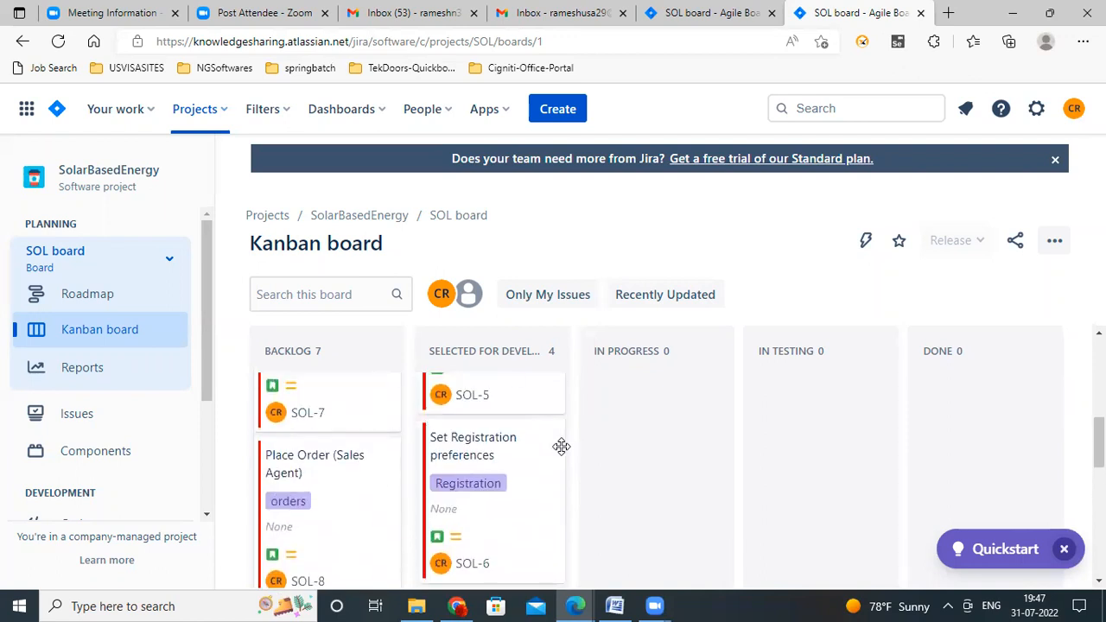
scroll(561, 446, "up", 5)
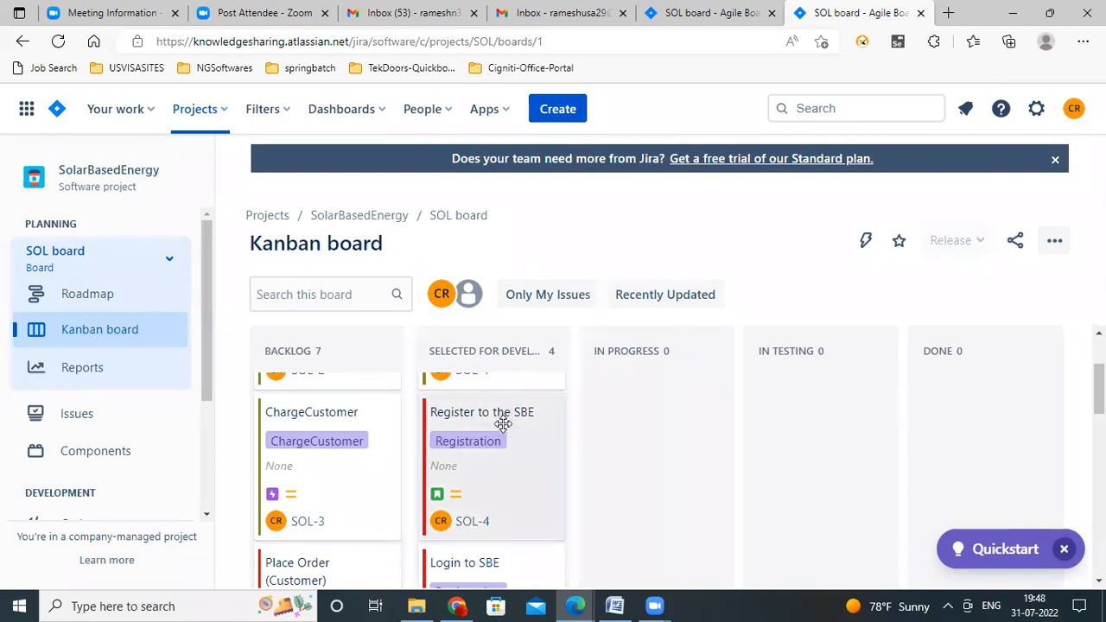
- Start a new Task issue with the summary "Design TestCases for Registration page" and the Registration component
left_click(558, 110)
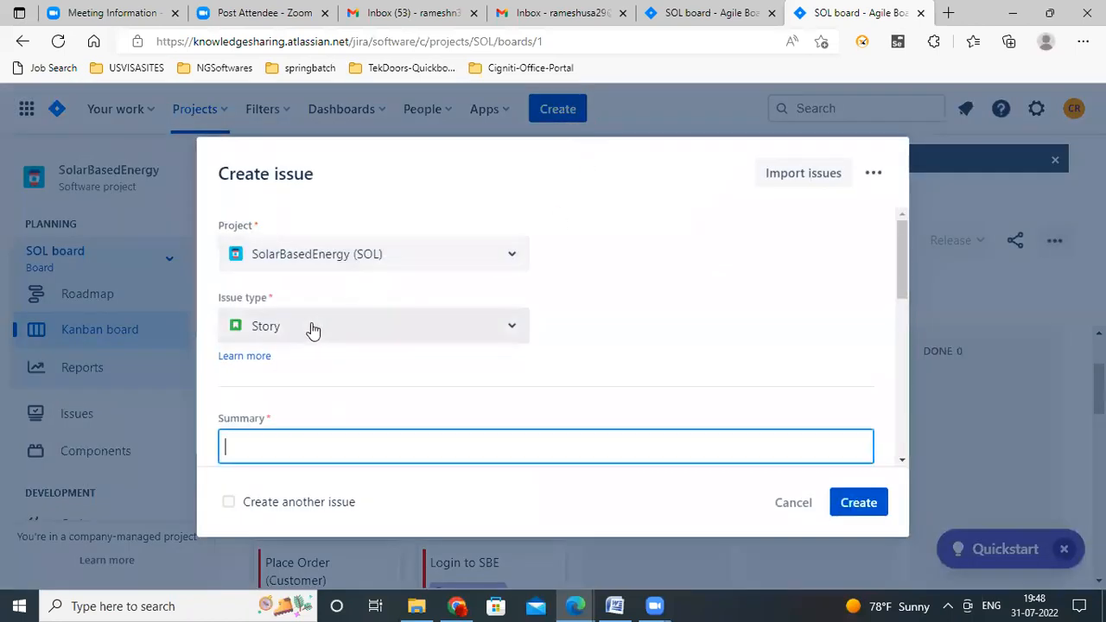
left_click(491, 328)
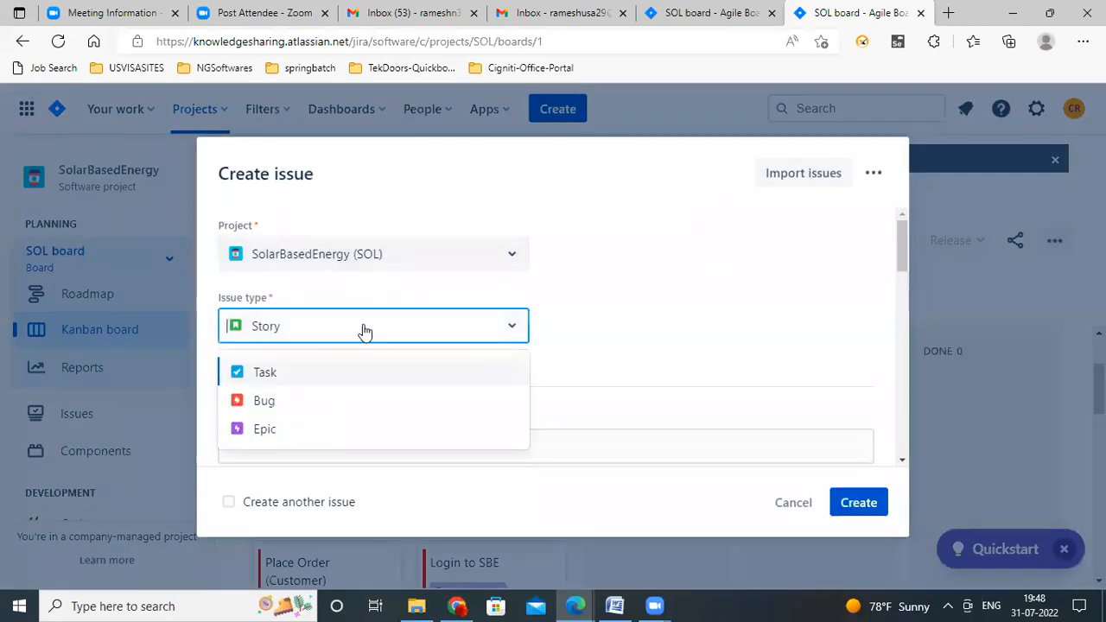
left_click(266, 375)
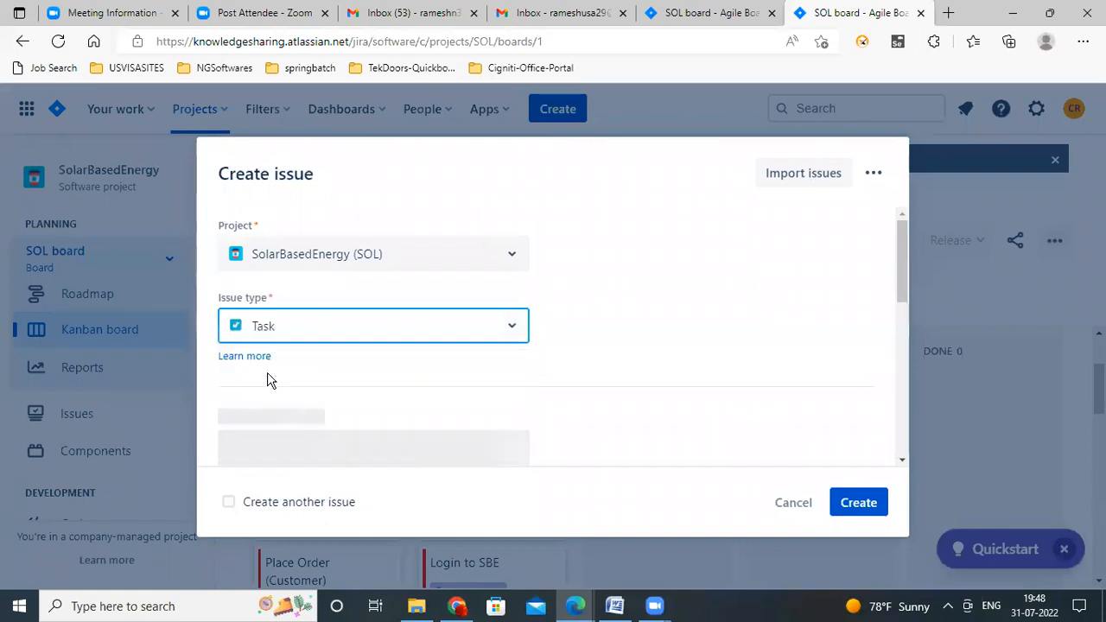
scroll(436, 396, "down", 1)
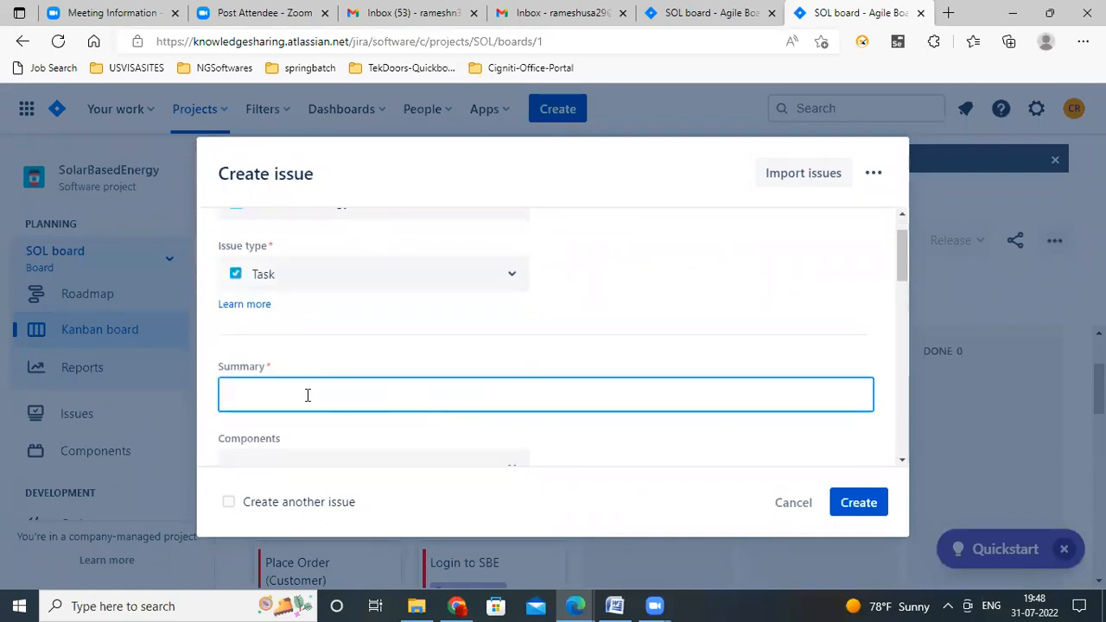
type("Design TestCases for Re")
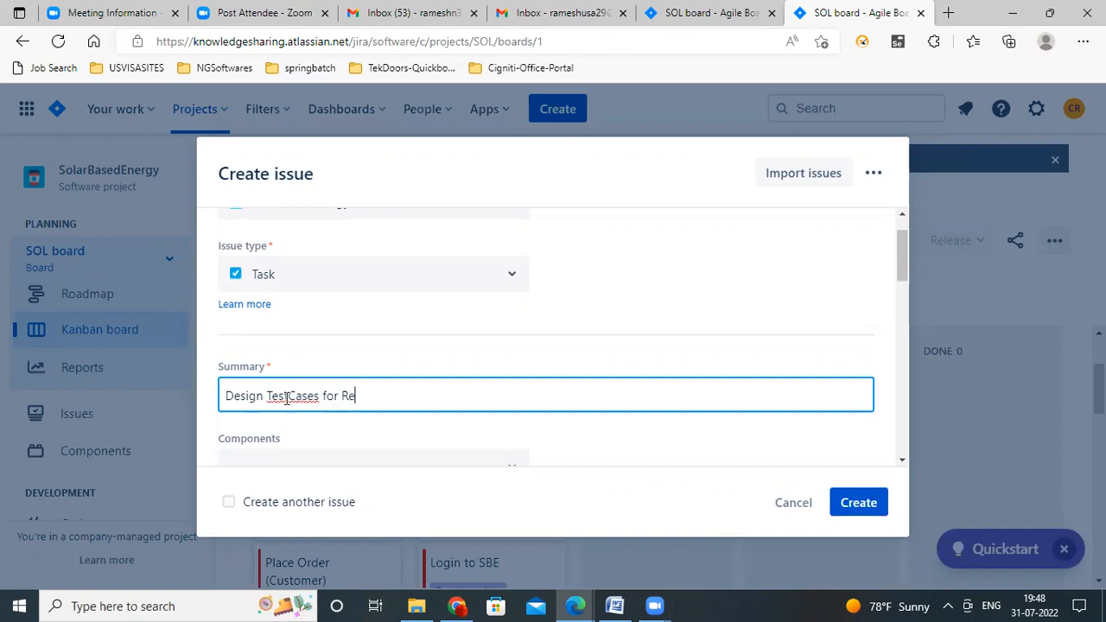
type("page")
scroll(287, 397, "down", 2)
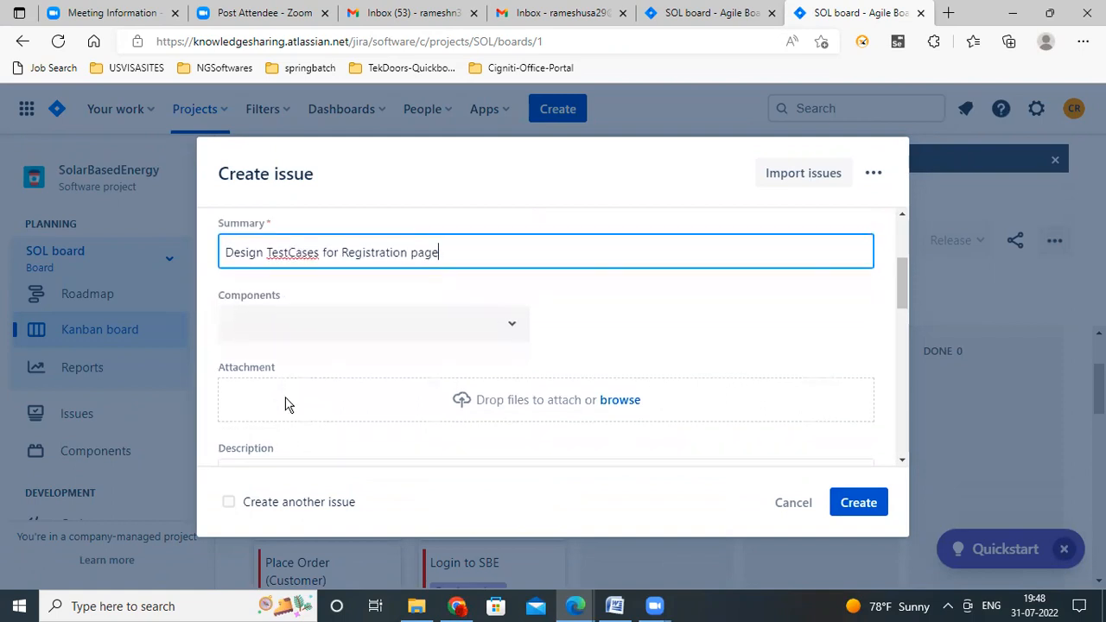
left_click(508, 326)
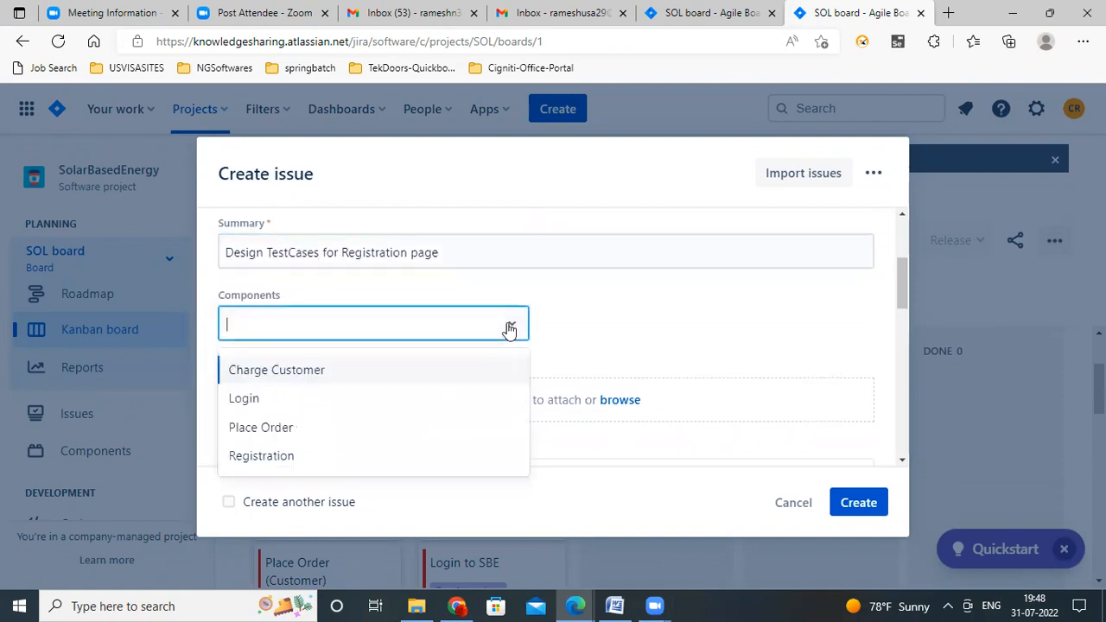
left_click(285, 456)
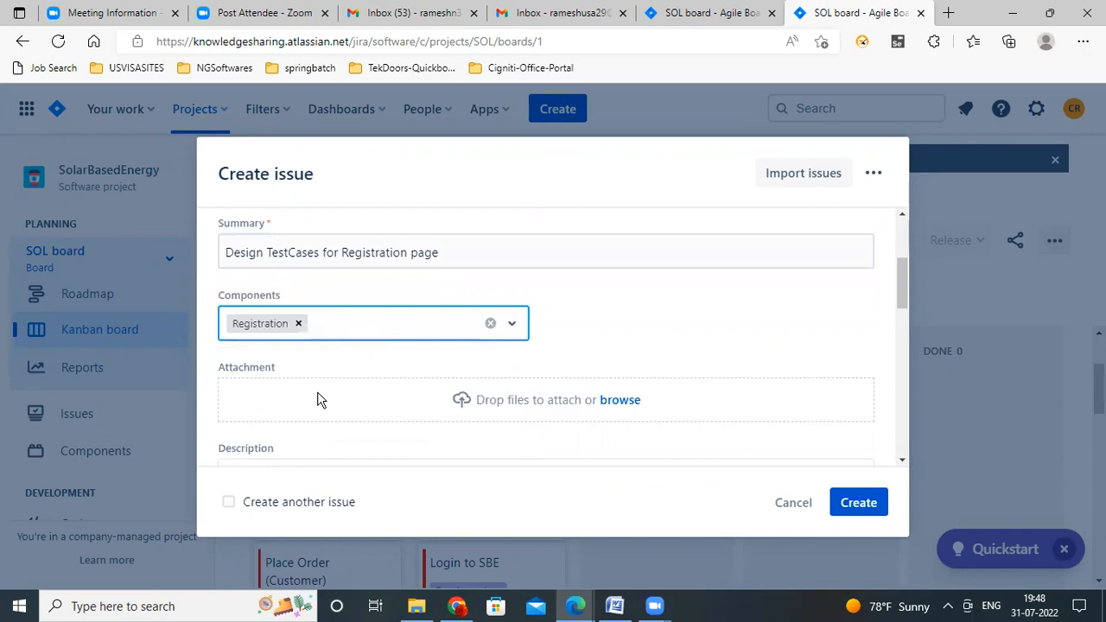
- Fill in the task's description by mentioning the teammate, followed by "please create testcases for the registration user story"
scroll(414, 397, "down", 1)
scroll(417, 398, "down", 1)
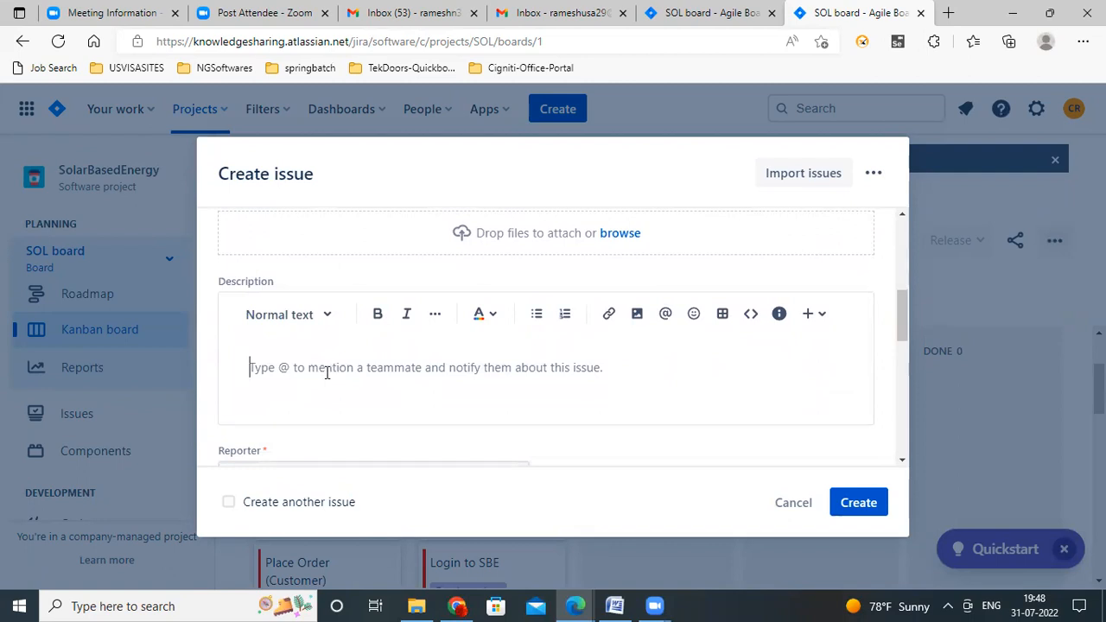
type("@")
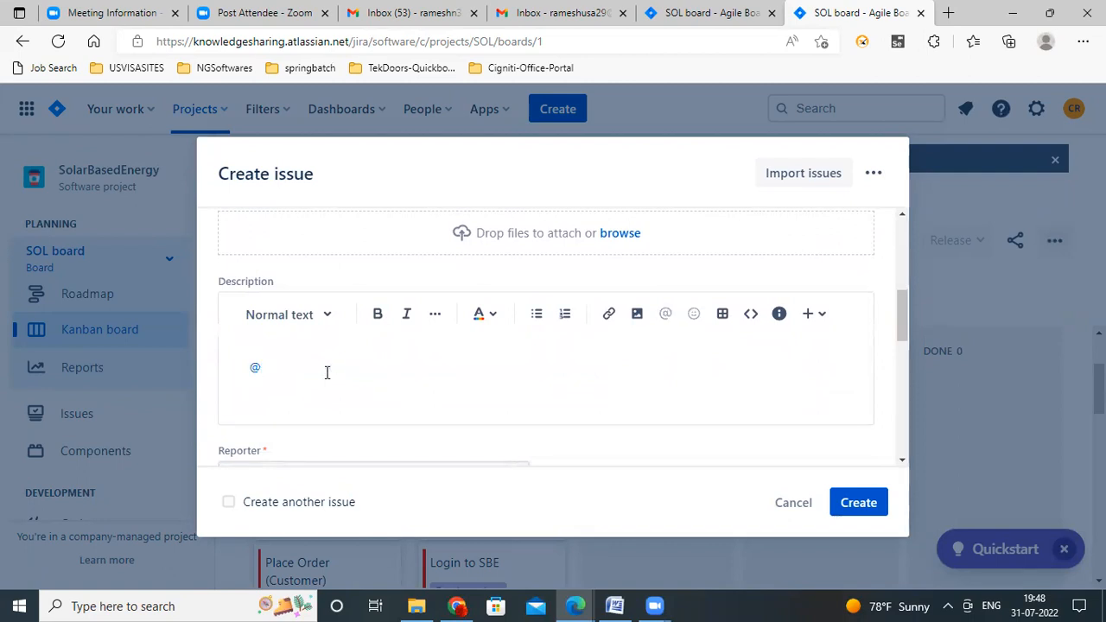
type("venka")
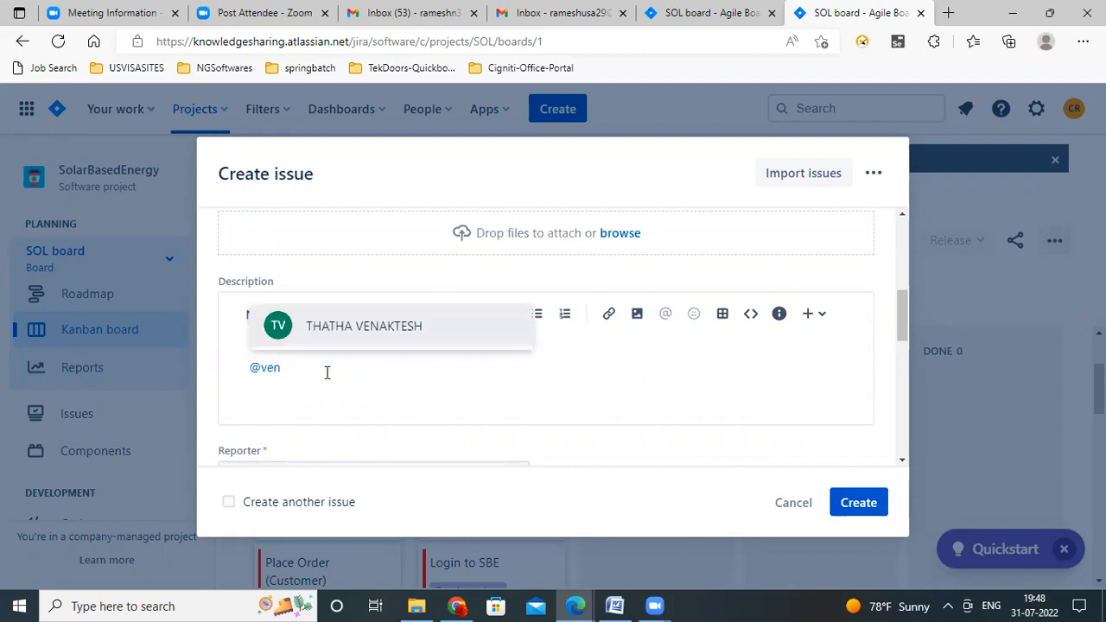
left_click(361, 327)
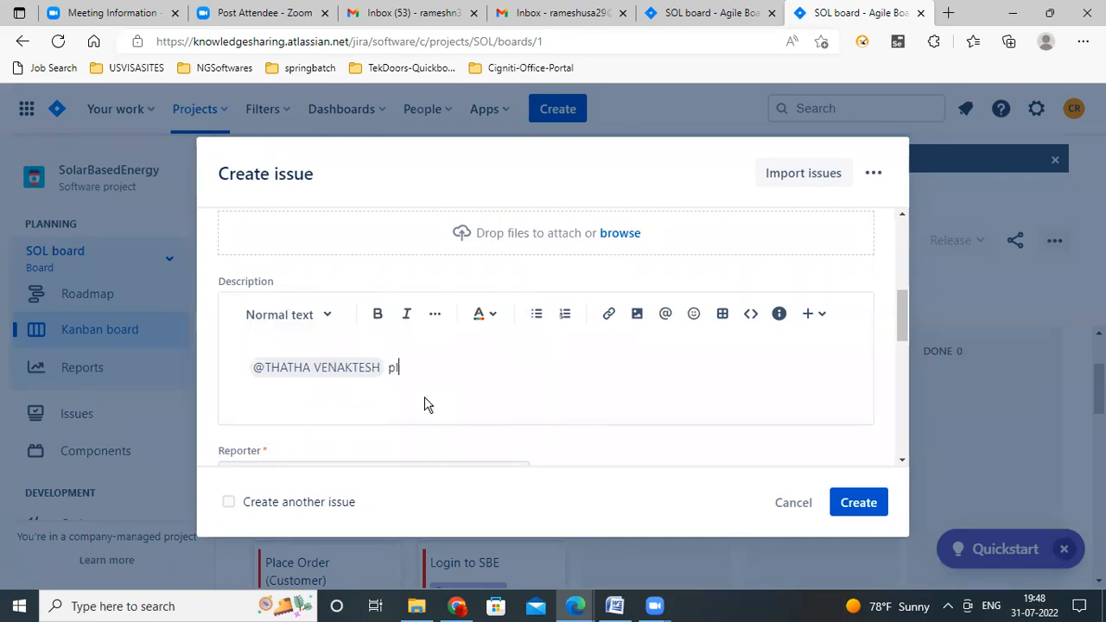
type("please create test")
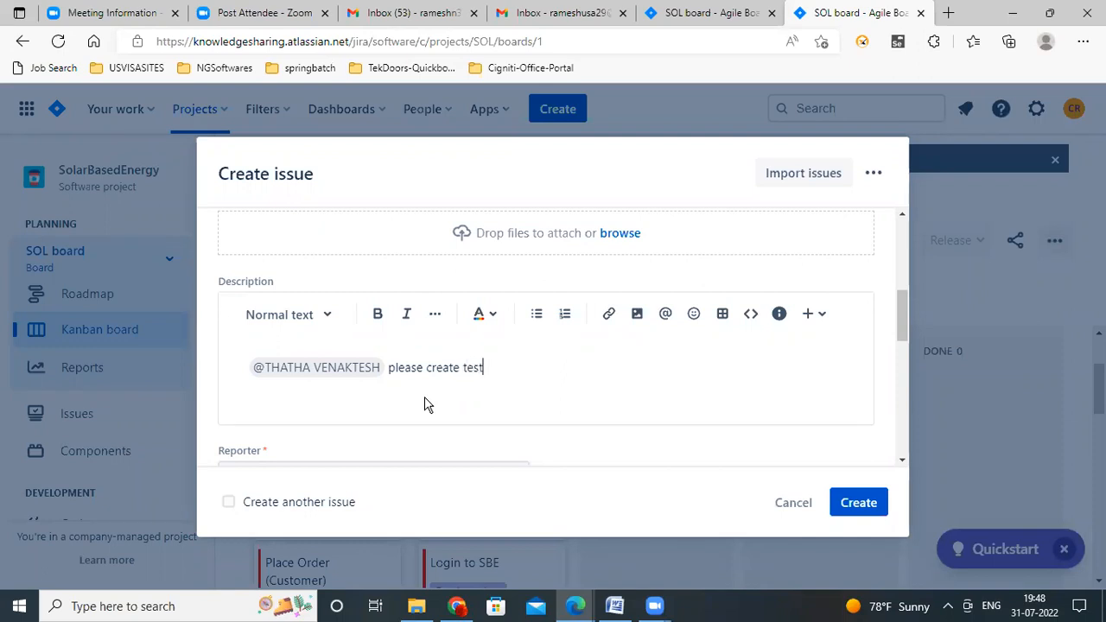
type("cases for the registration u")
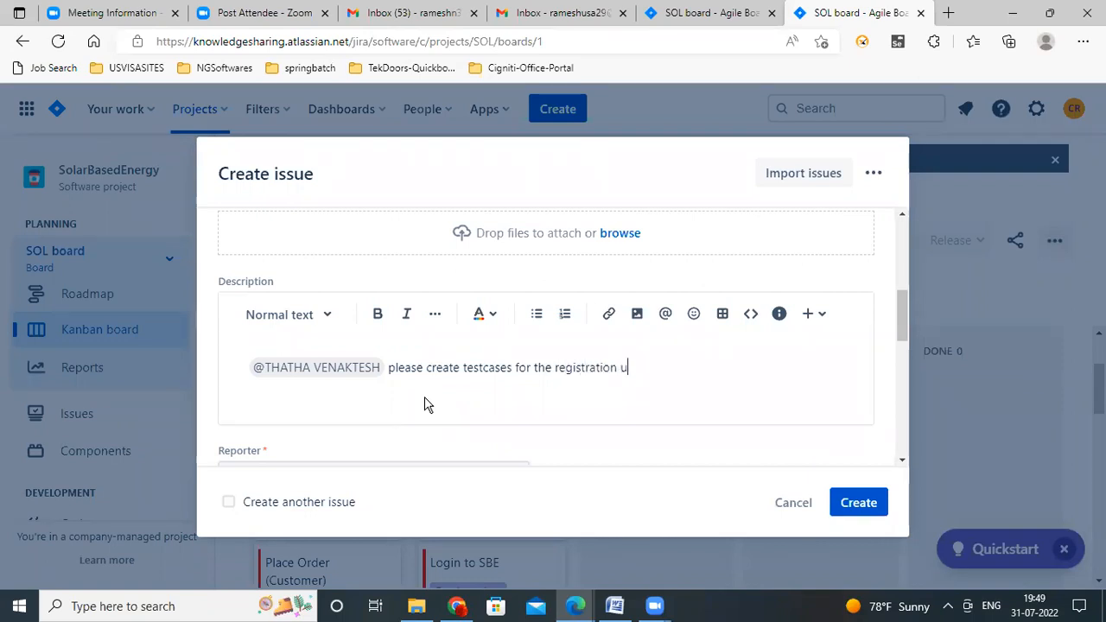
key("BackSpace")
scroll(424, 397, "down", 3)
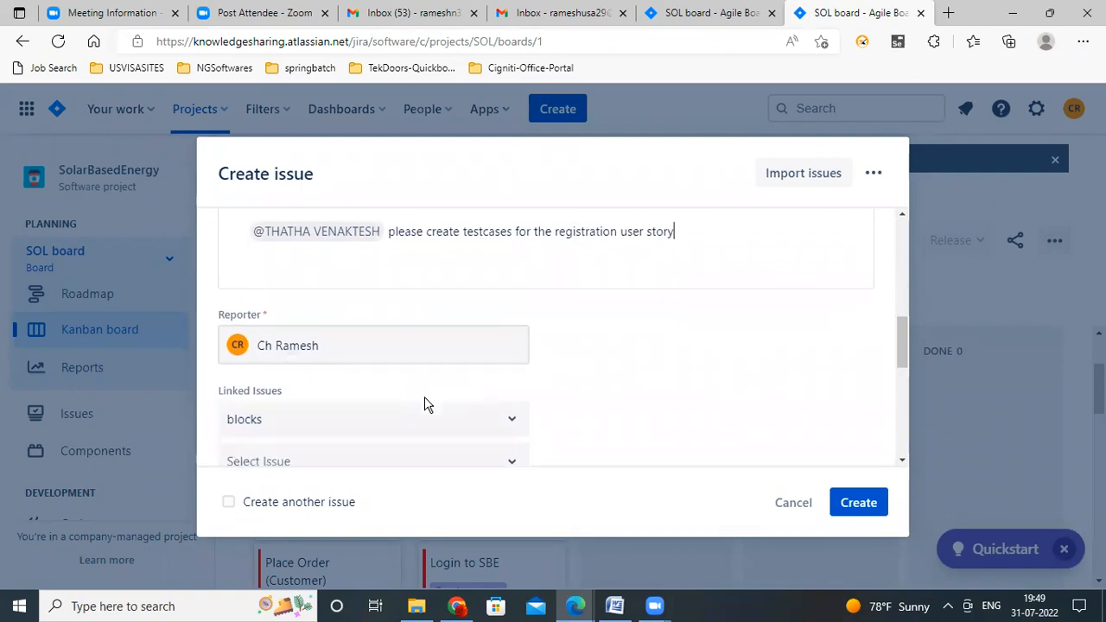
- Link the new task to the SOL-4 Register to the SBE story with the "relates to" relationship
scroll(424, 403, "down", 1)
scroll(424, 404, "down", 1)
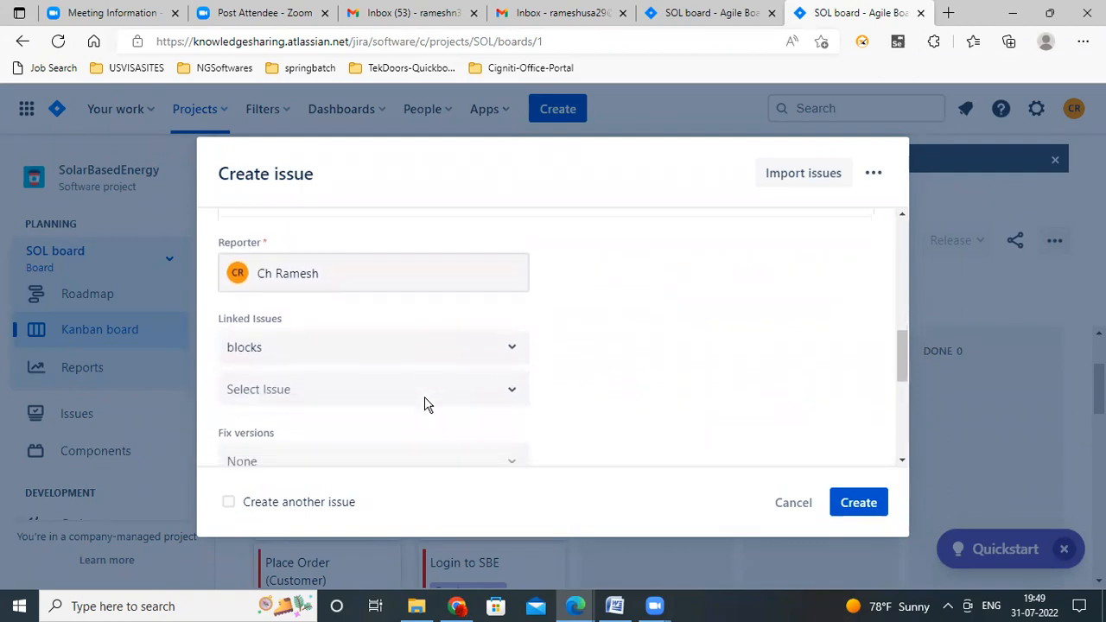
left_click(510, 348)
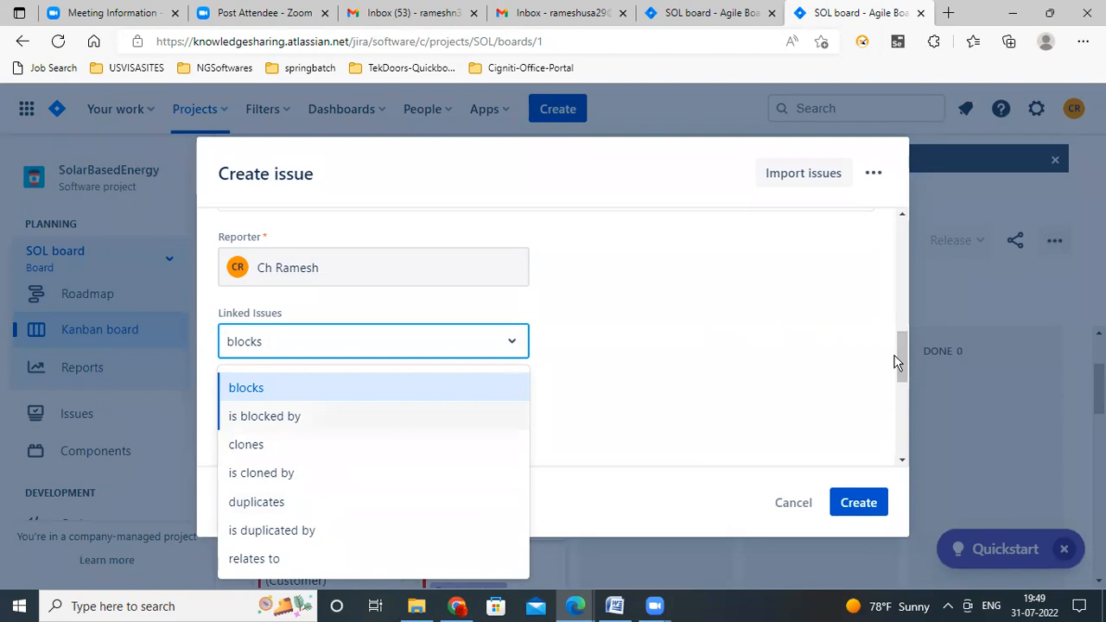
left_click_drag(904, 353, 904, 367)
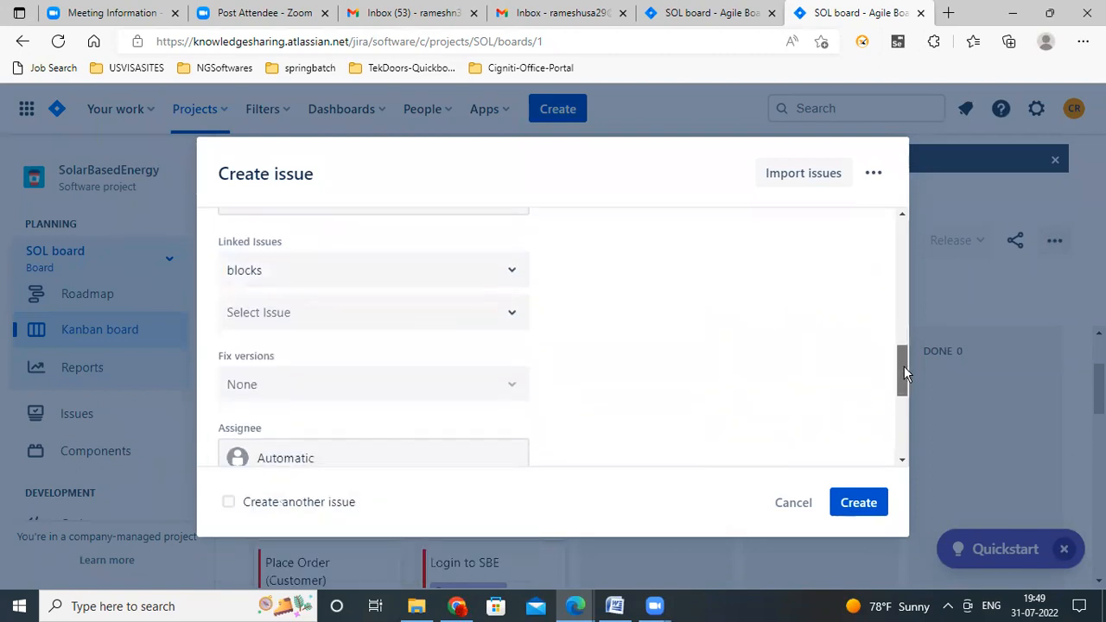
left_click(510, 286)
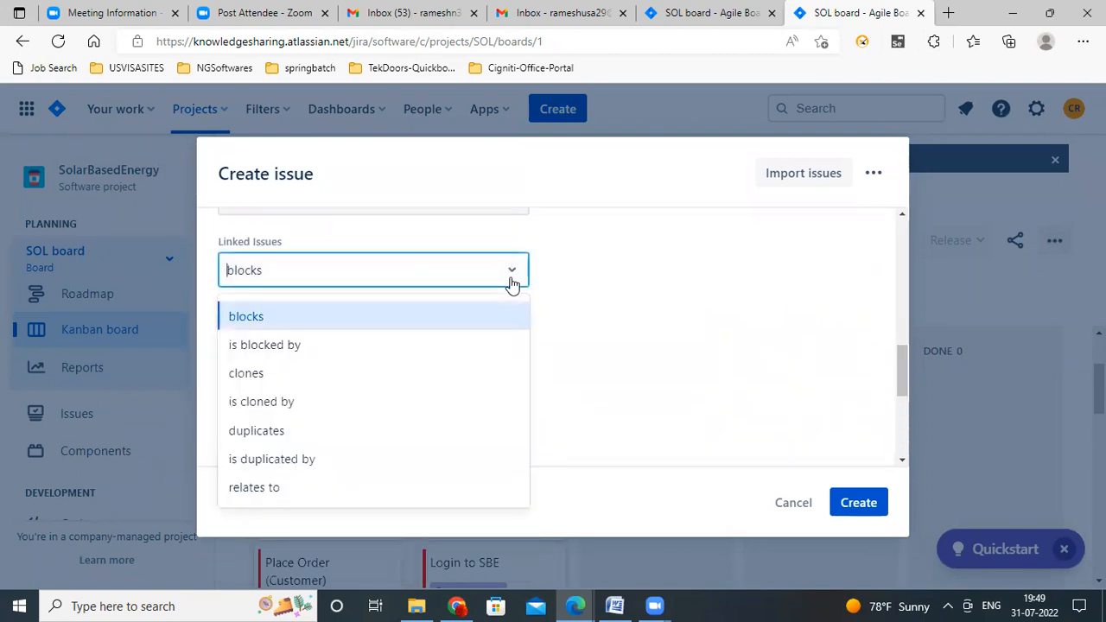
left_click(268, 489)
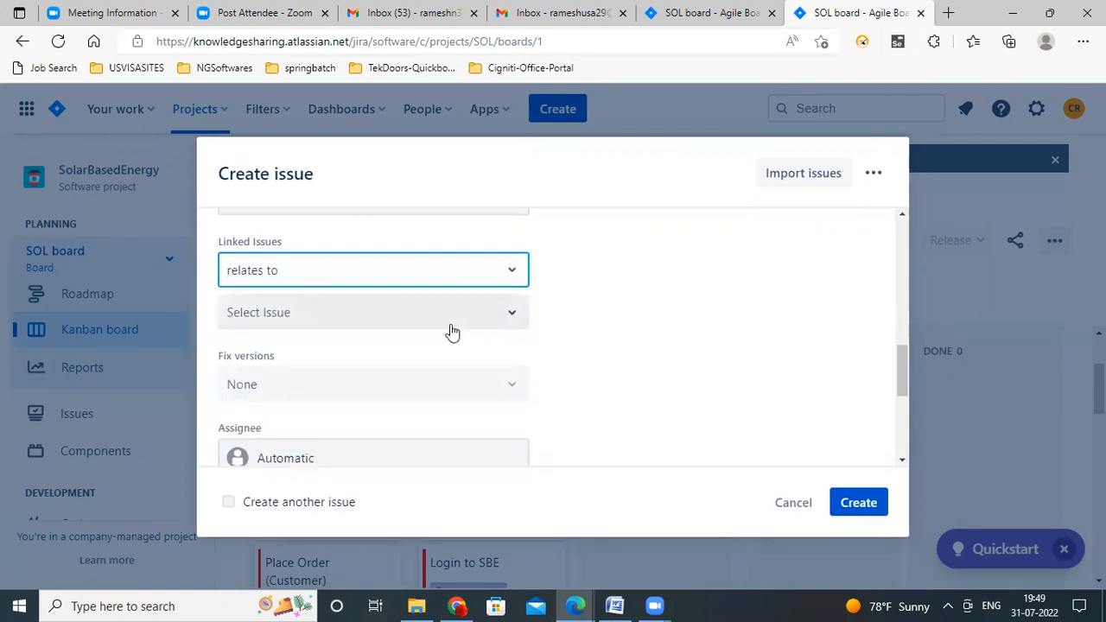
left_click(491, 328)
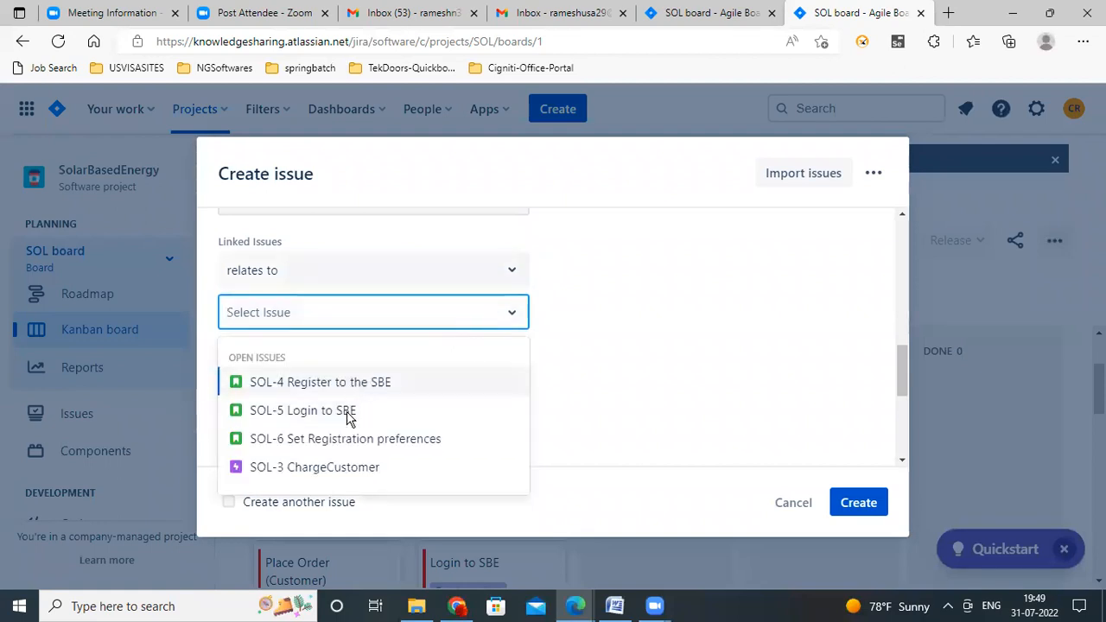
left_click(346, 383)
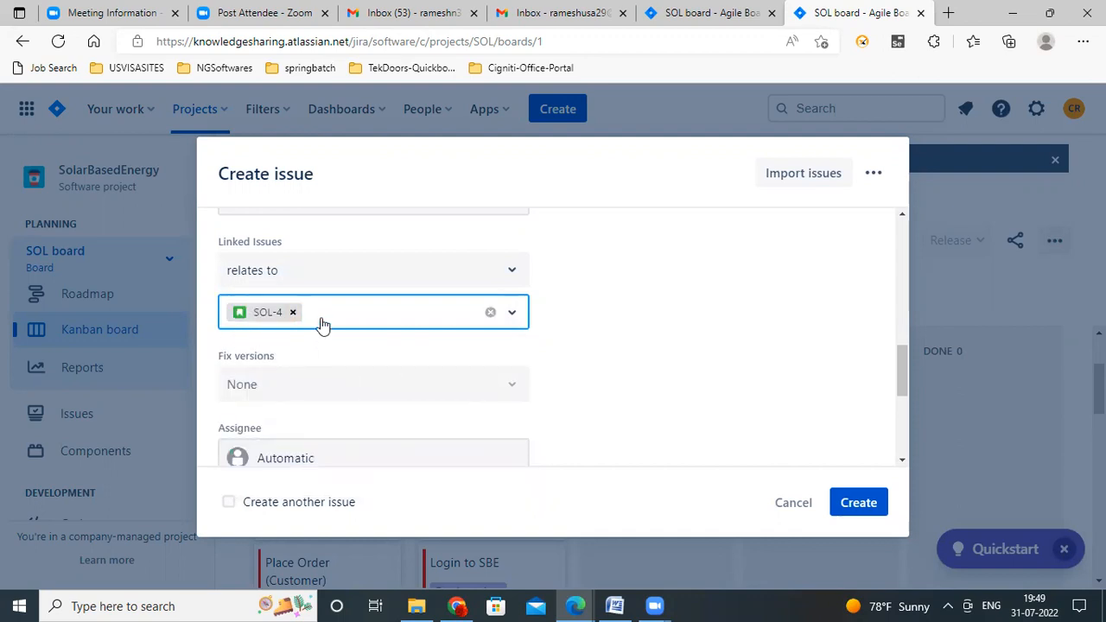
- Check the task's fix versions and assign the task to the teammate mentioned in the description
scroll(366, 373, "down", 1)
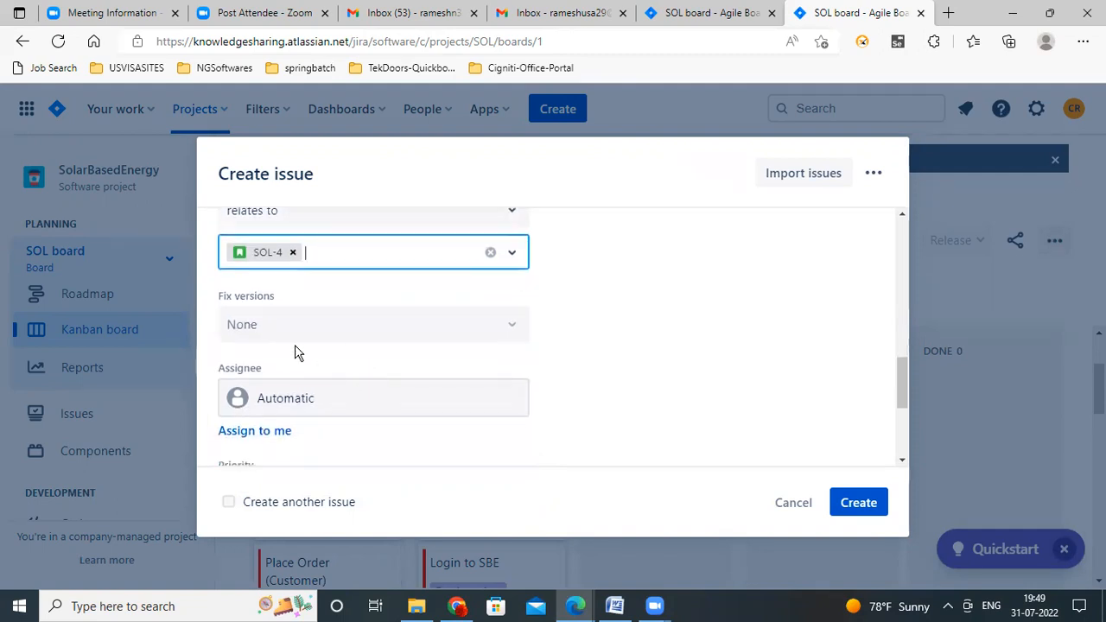
left_click(275, 329)
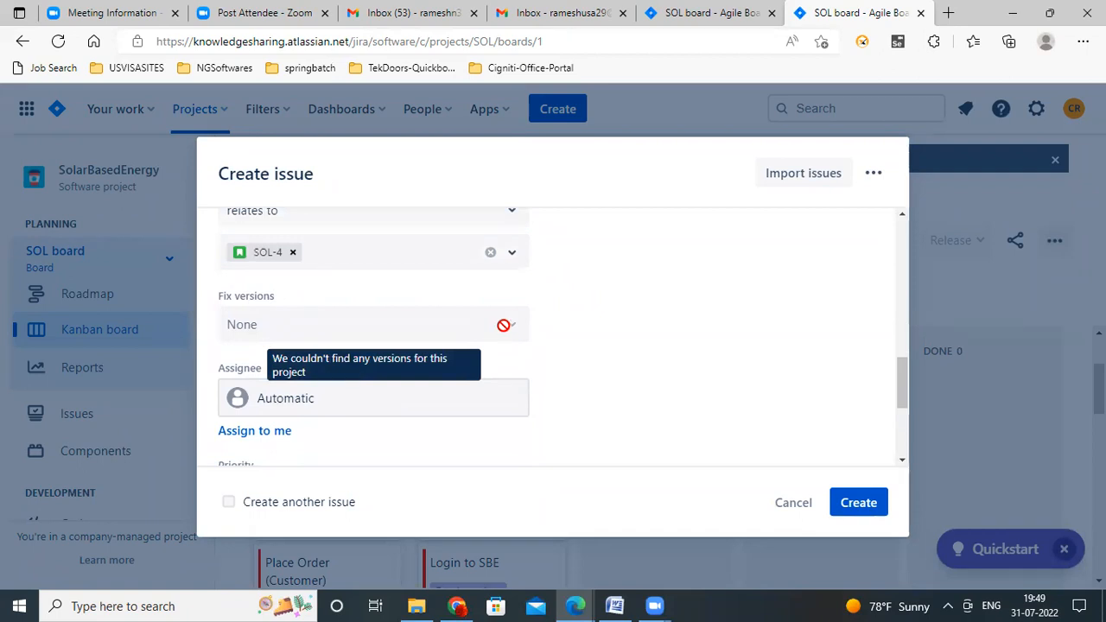
scroll(366, 406, "down", 1)
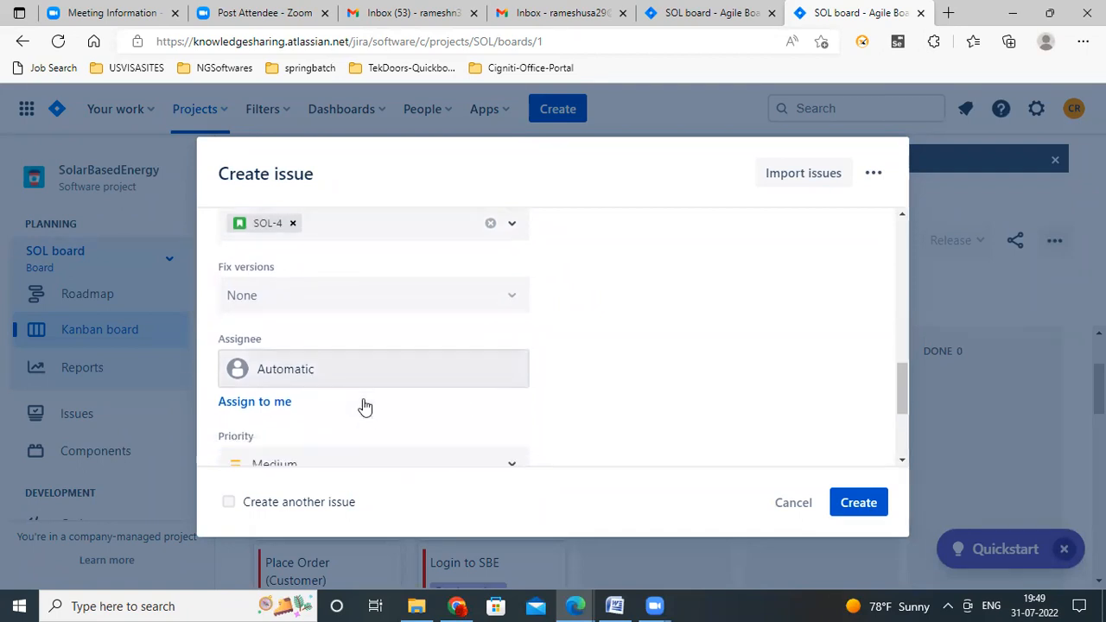
left_click(311, 374)
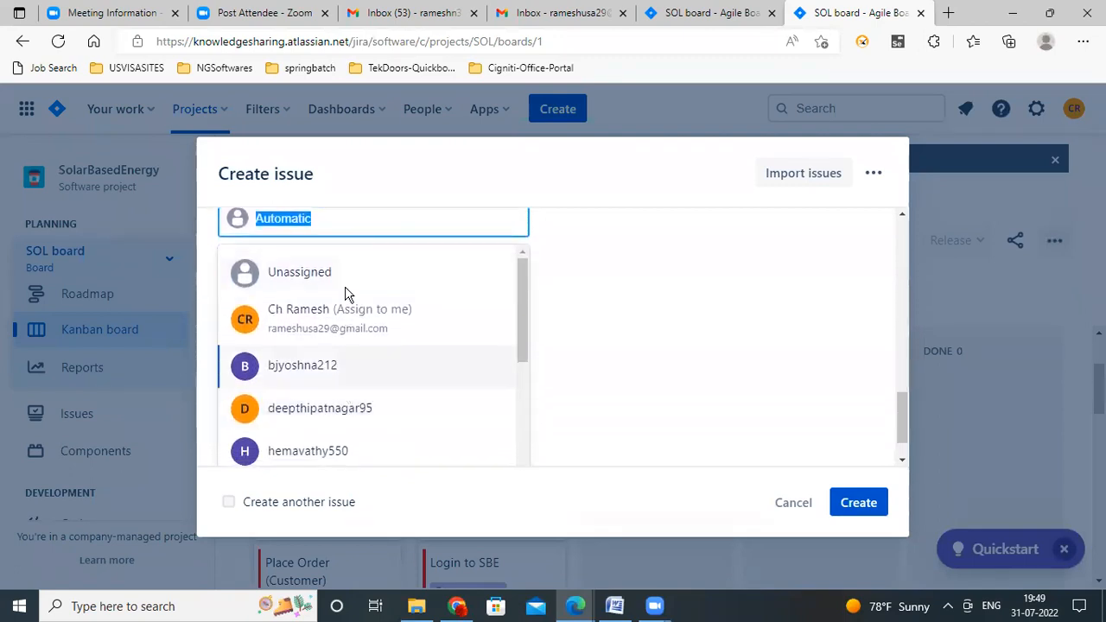
type("ven")
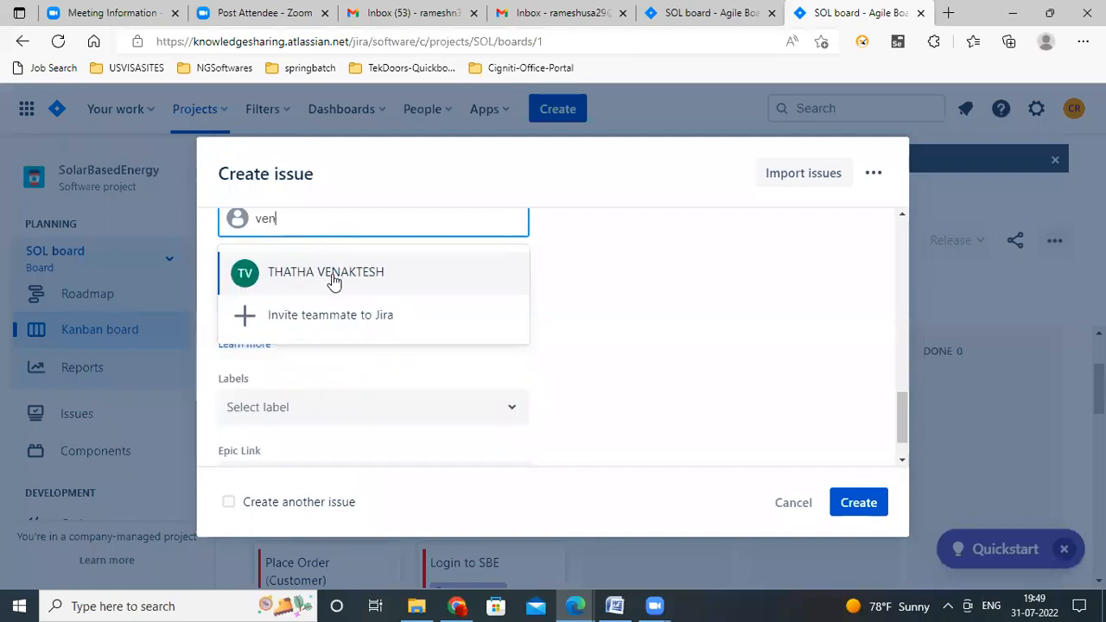
left_click(334, 282)
scroll(527, 324, "up", 1)
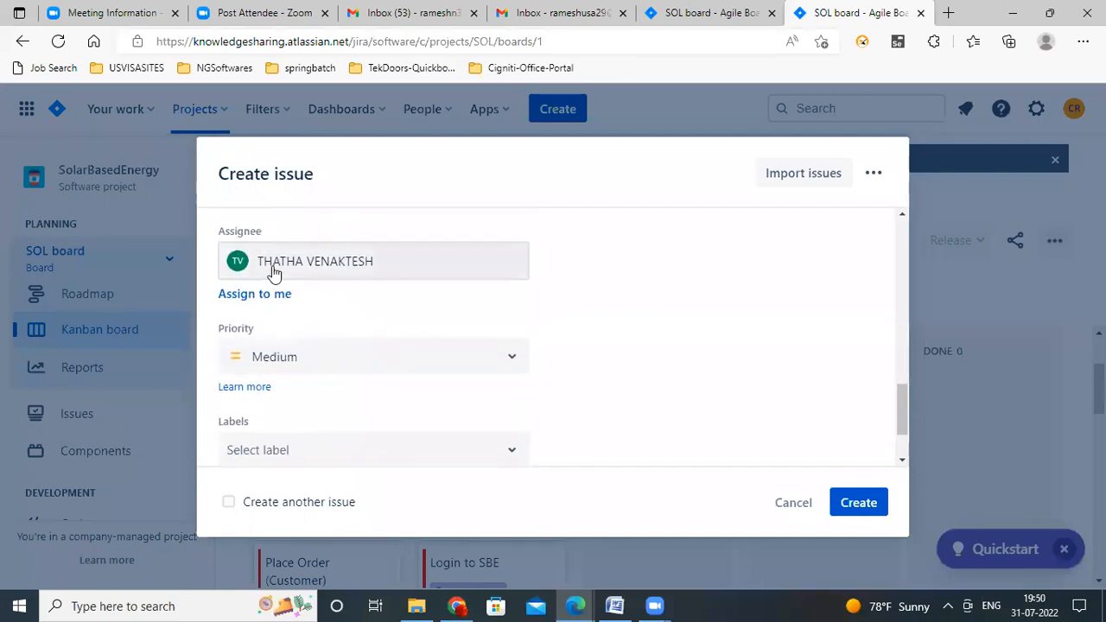
- Set the task's priority to High
scroll(429, 334, "down", 1)
scroll(430, 334, "down", 1)
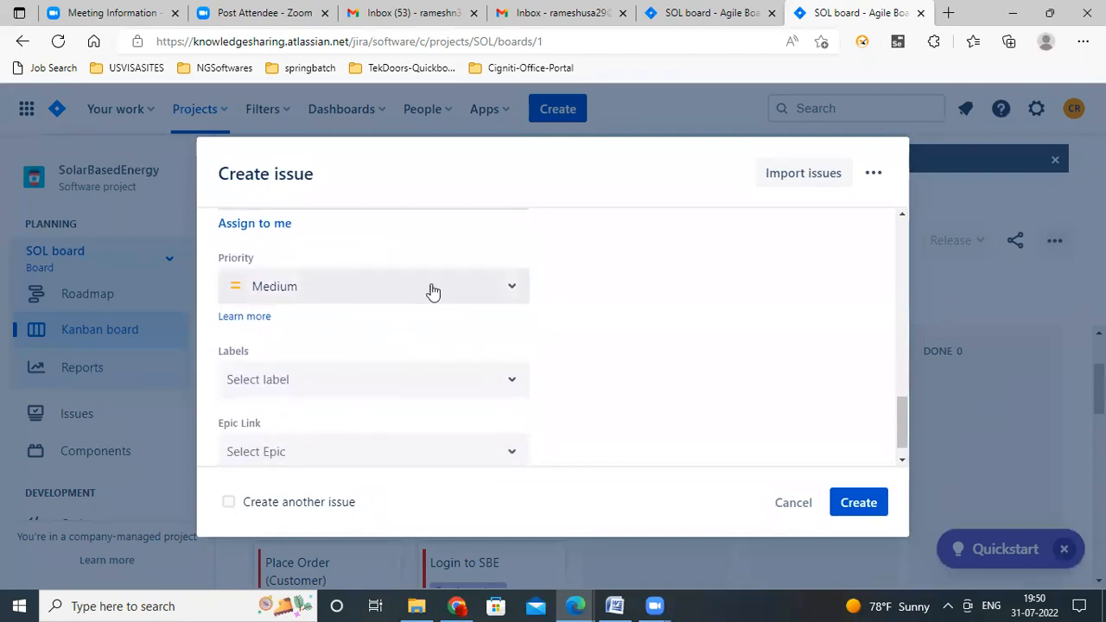
left_click(491, 294)
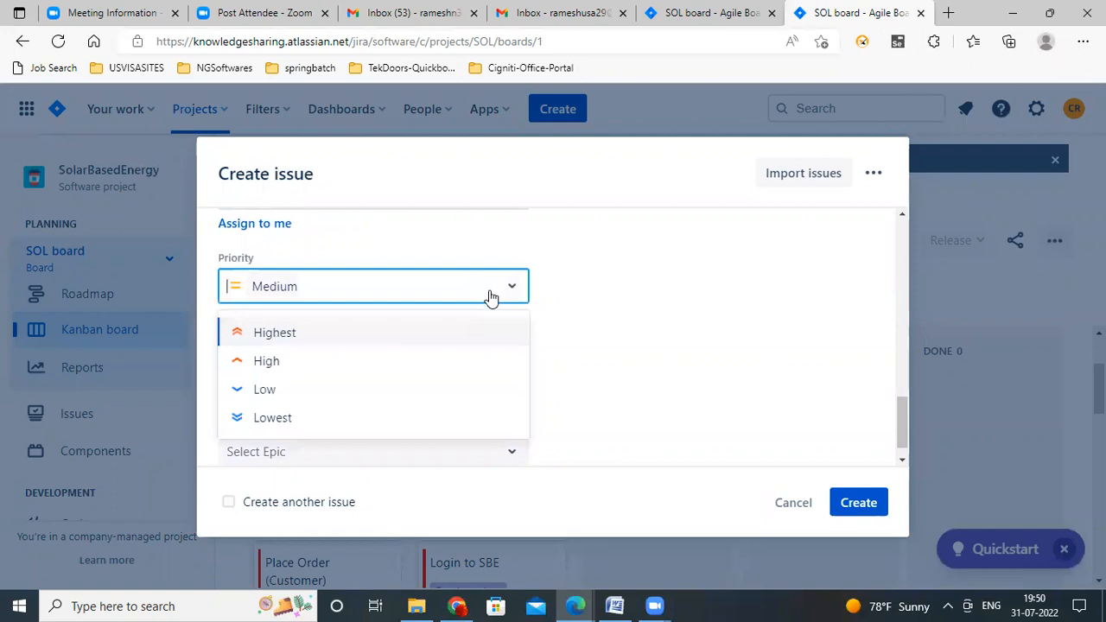
left_click(272, 365)
- Add the new label "FunctionalTestCaseDesign" to the task
scroll(581, 359, "down", 1)
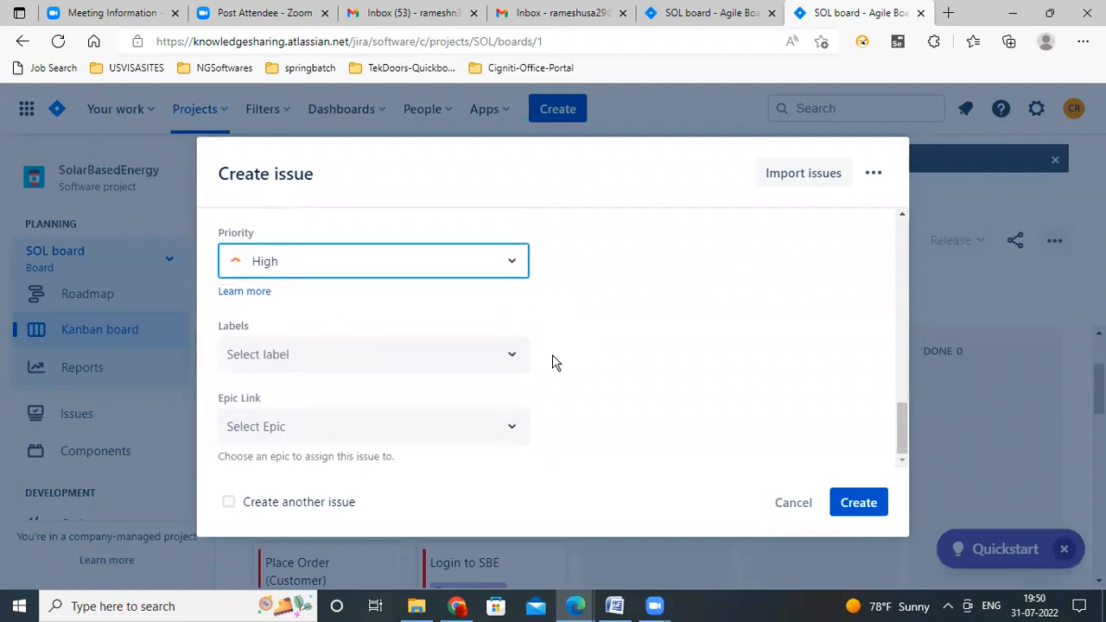
left_click(512, 357)
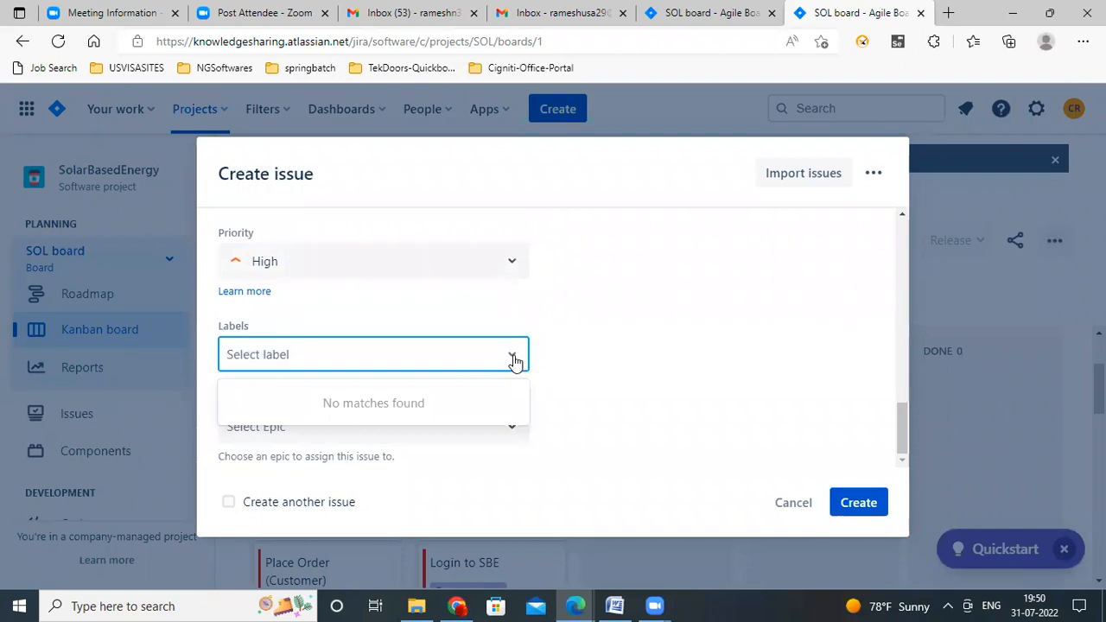
type("F")
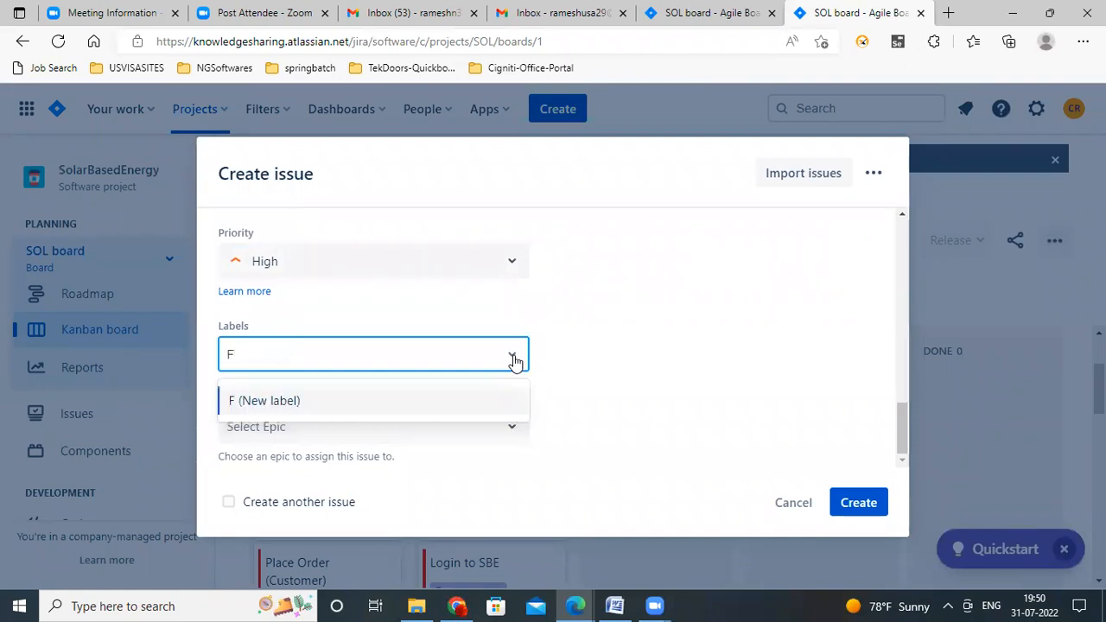
type("unctiona")
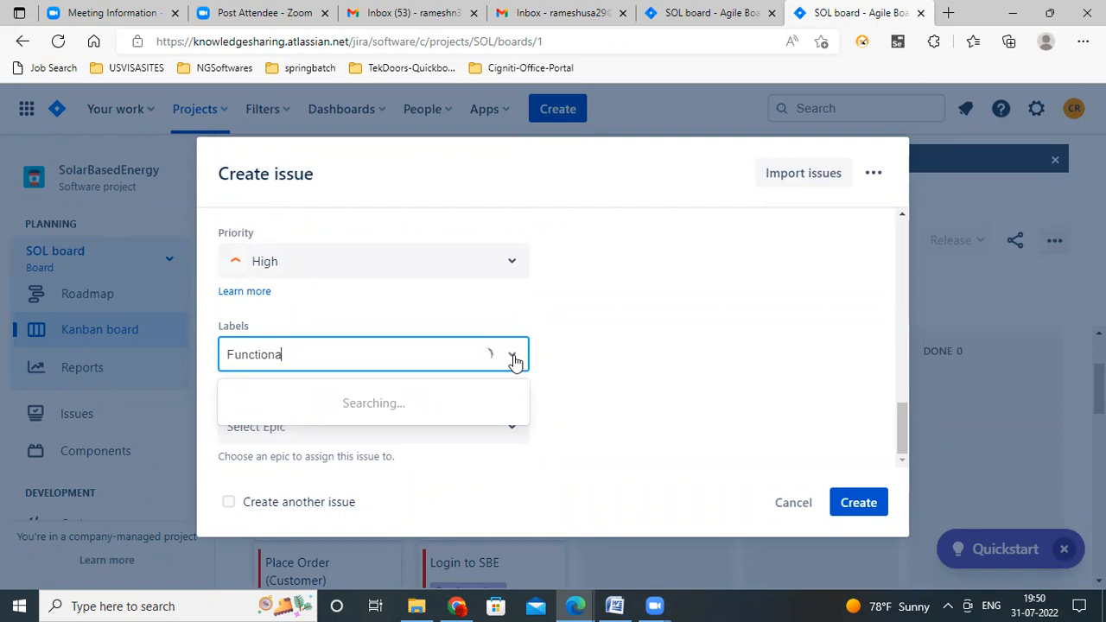
type("lTestCaseDesign")
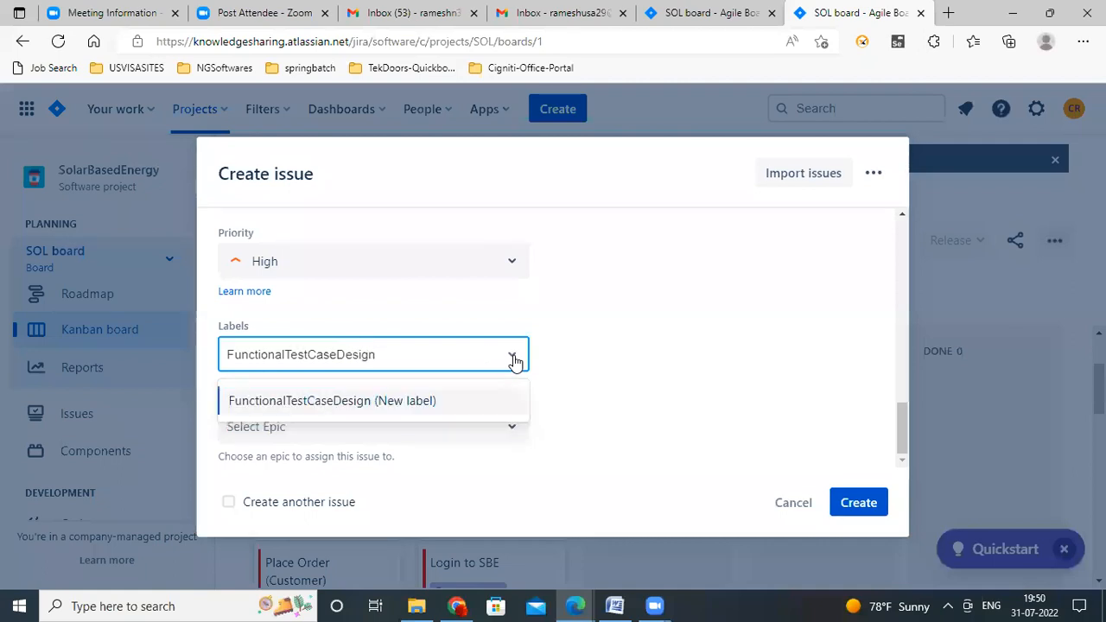
left_click(380, 403)
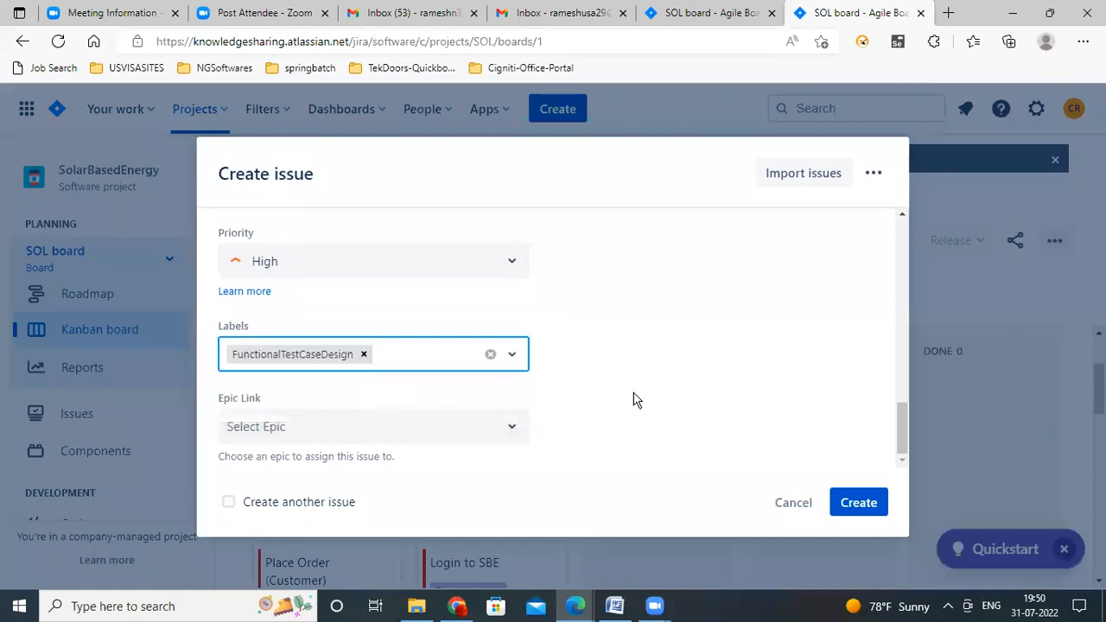
- Look over the available epics for the task and the assigned issues under Your work on the other open board
left_click(511, 433)
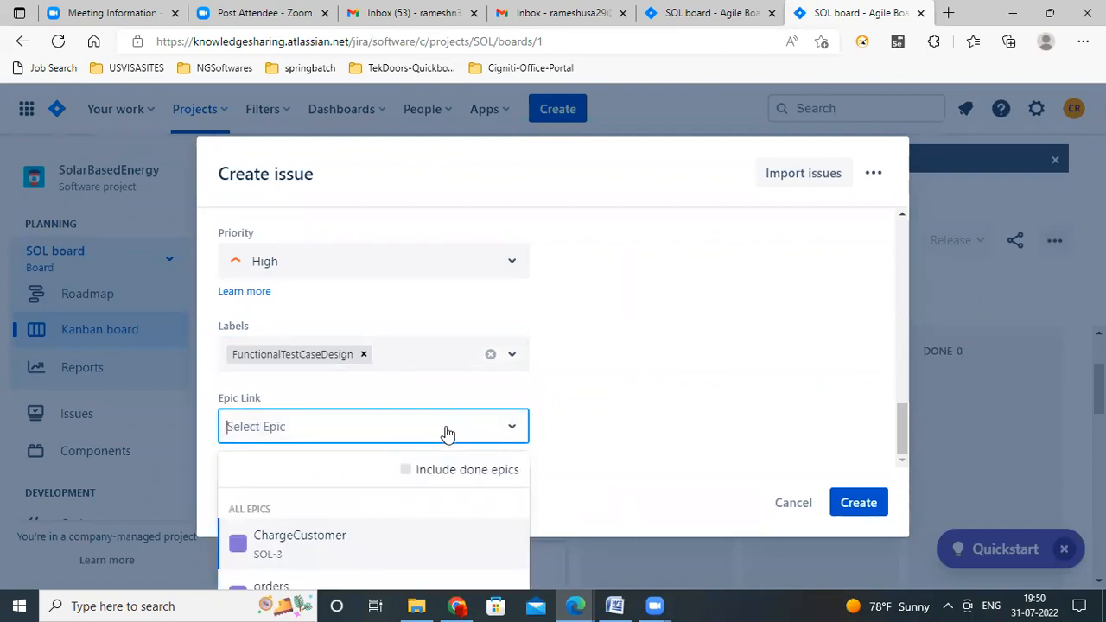
left_click(700, 17)
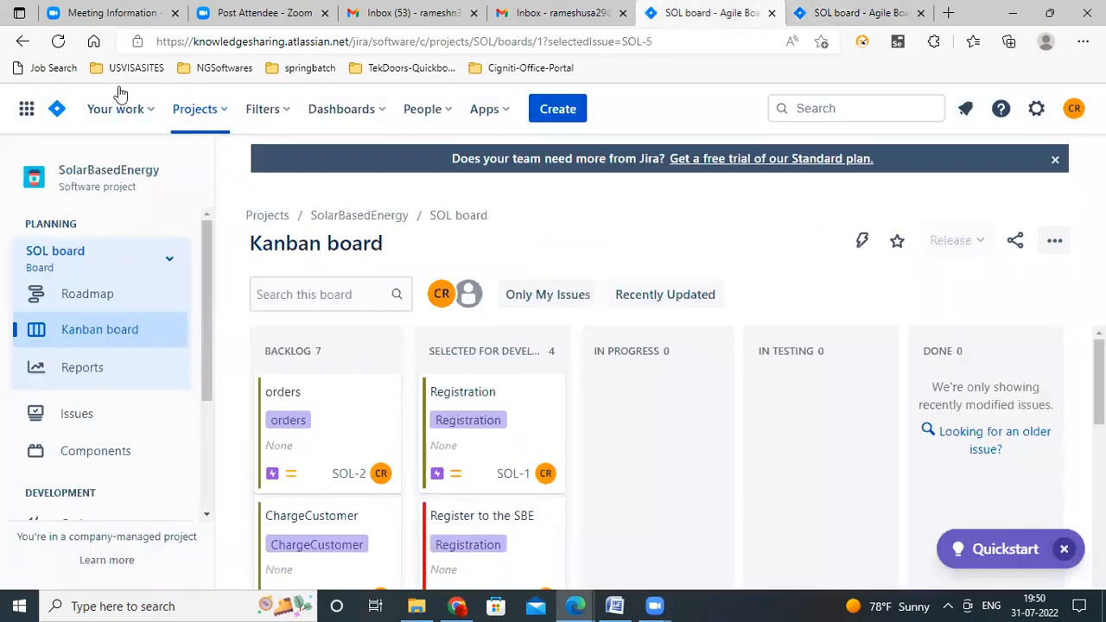
left_click(151, 114)
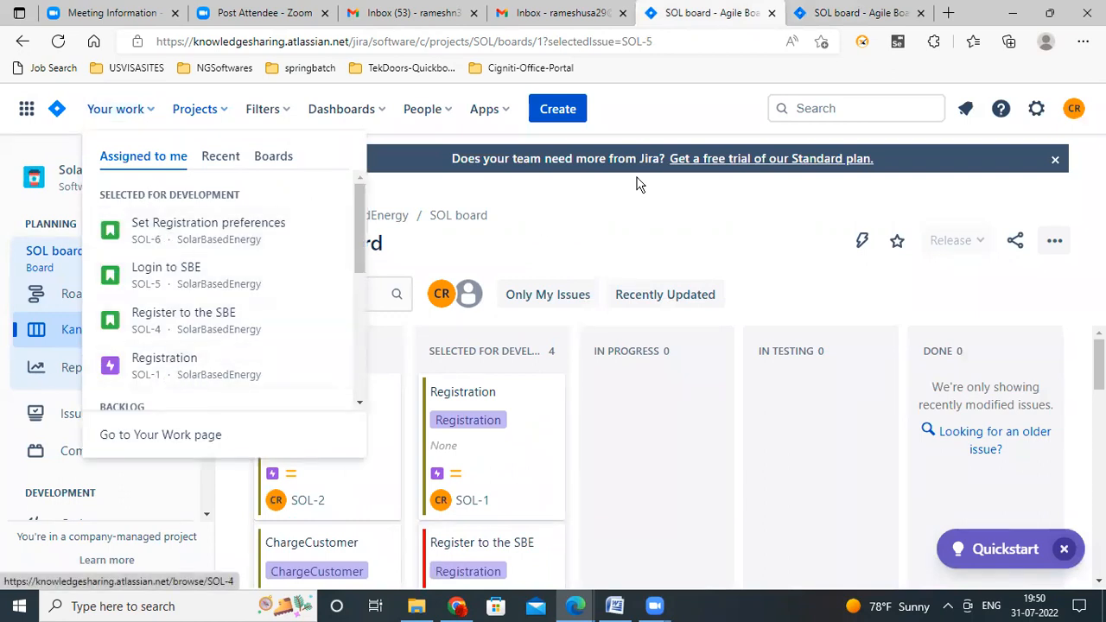
left_click(807, 13)
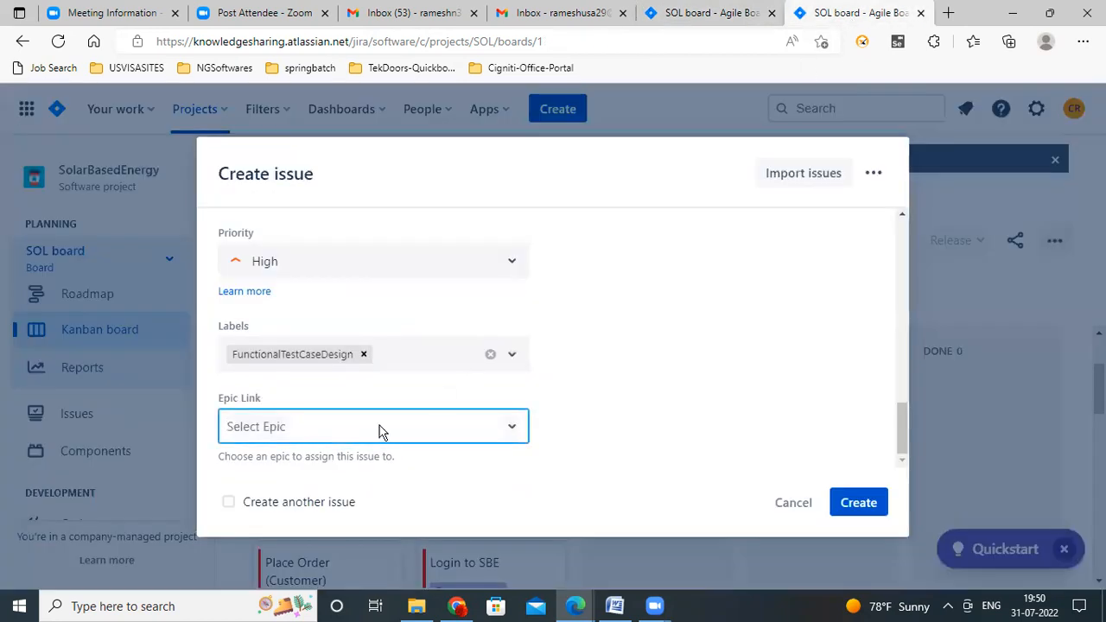
- Set the task's epic link to Registration and create the issue
type("R")
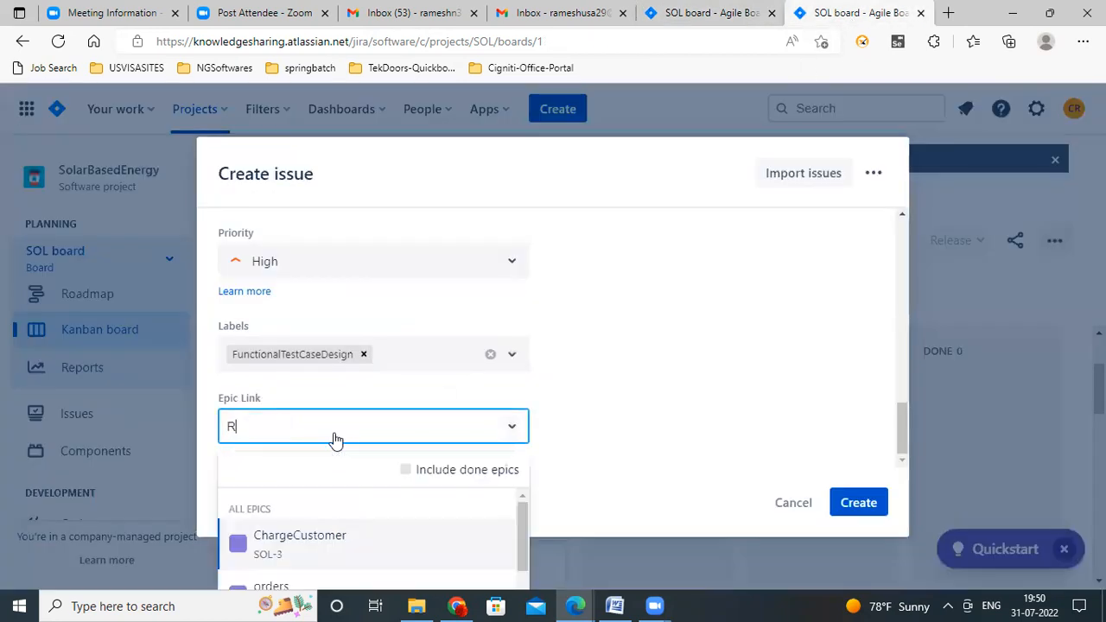
type("egi")
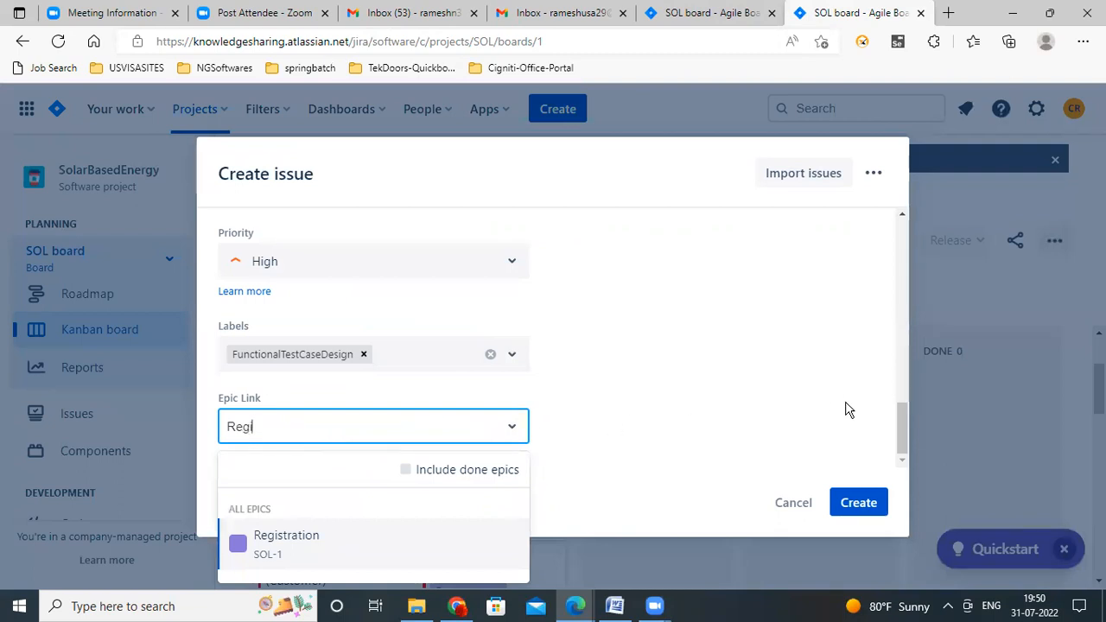
left_click(266, 527)
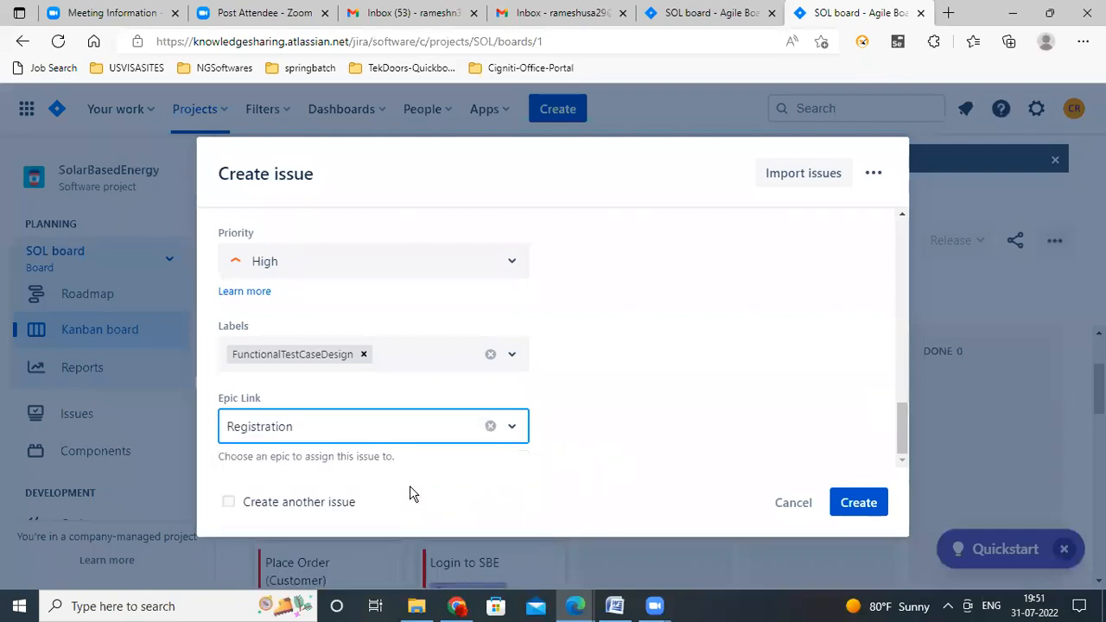
left_click(858, 503)
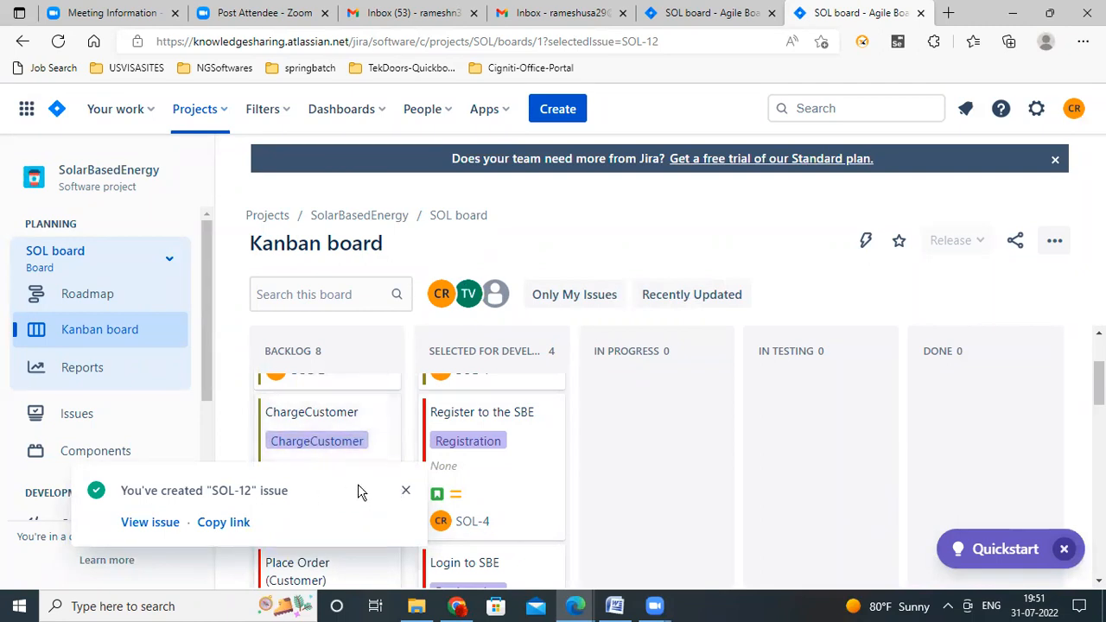
- Dismiss the creation notice and move the "Design TestCases for Registration page" card from Backlog to Selected for Development
left_click(408, 492)
scroll(357, 489, "down", 2)
scroll(358, 489, "down", 10)
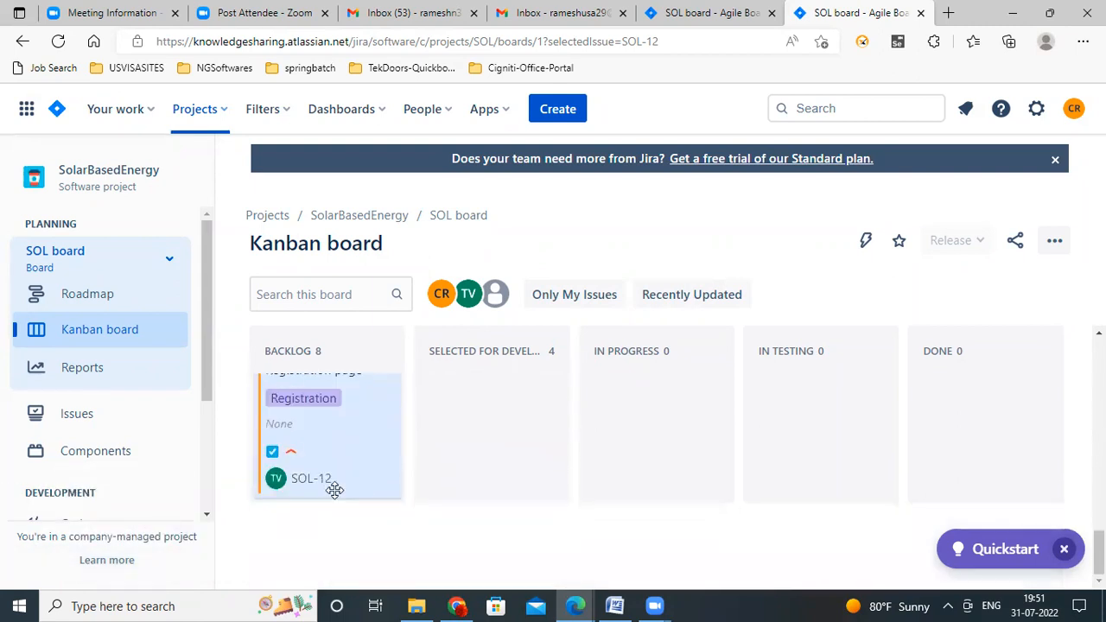
scroll(308, 454, "up", 1)
scroll(309, 455, "up", 2)
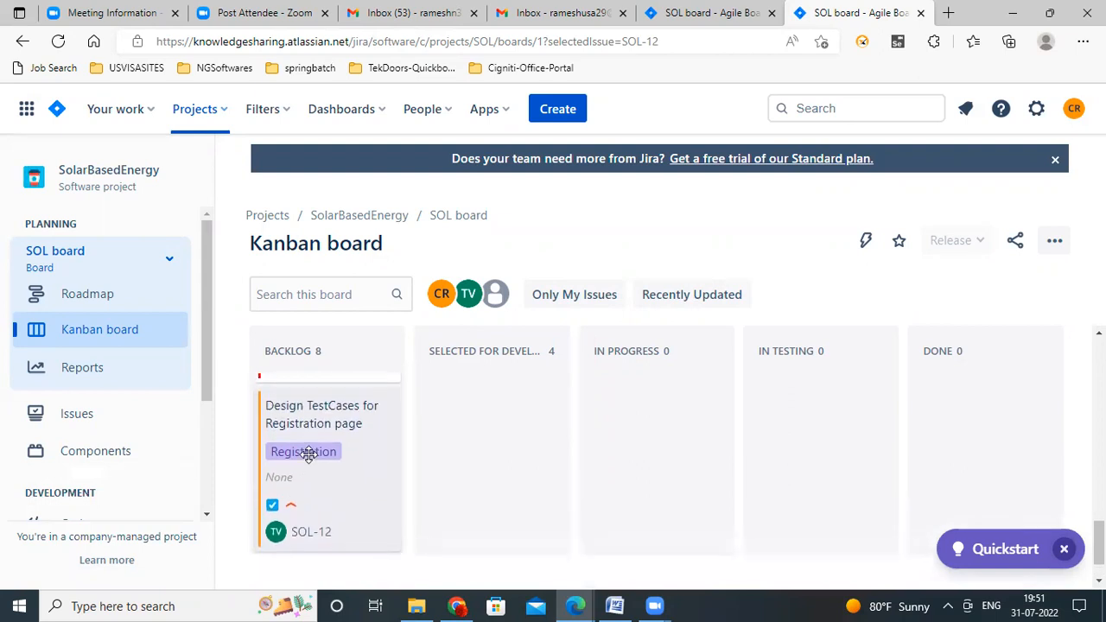
left_click_drag(301, 432, 497, 468)
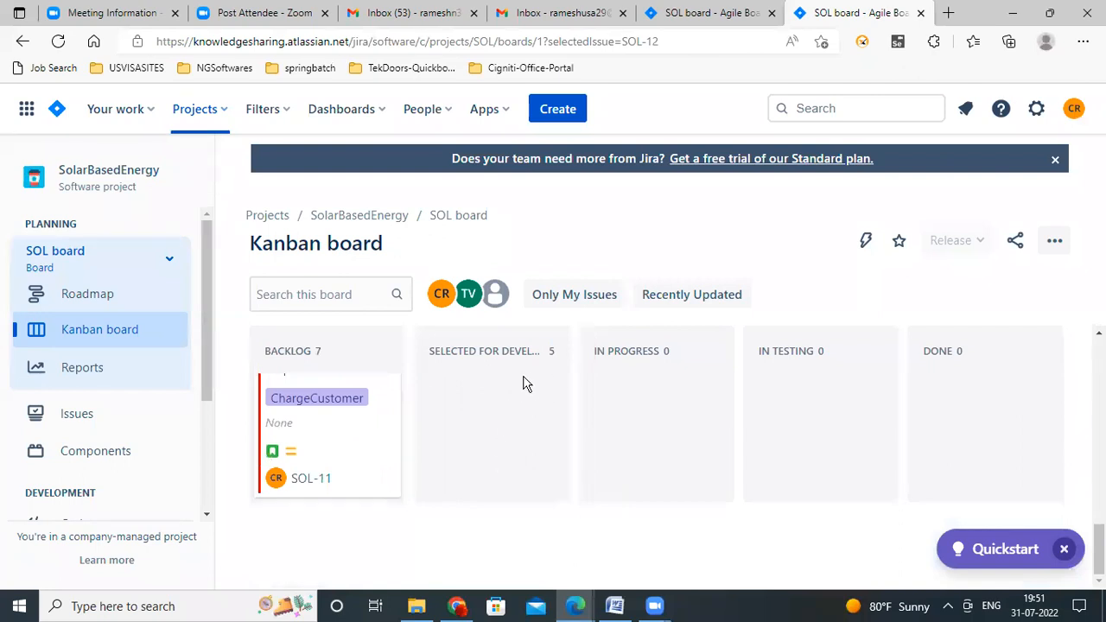
- Start another Task issue in SolarBasedEnergy with the summary "Create Testcases for Login Feature"
left_click(570, 110)
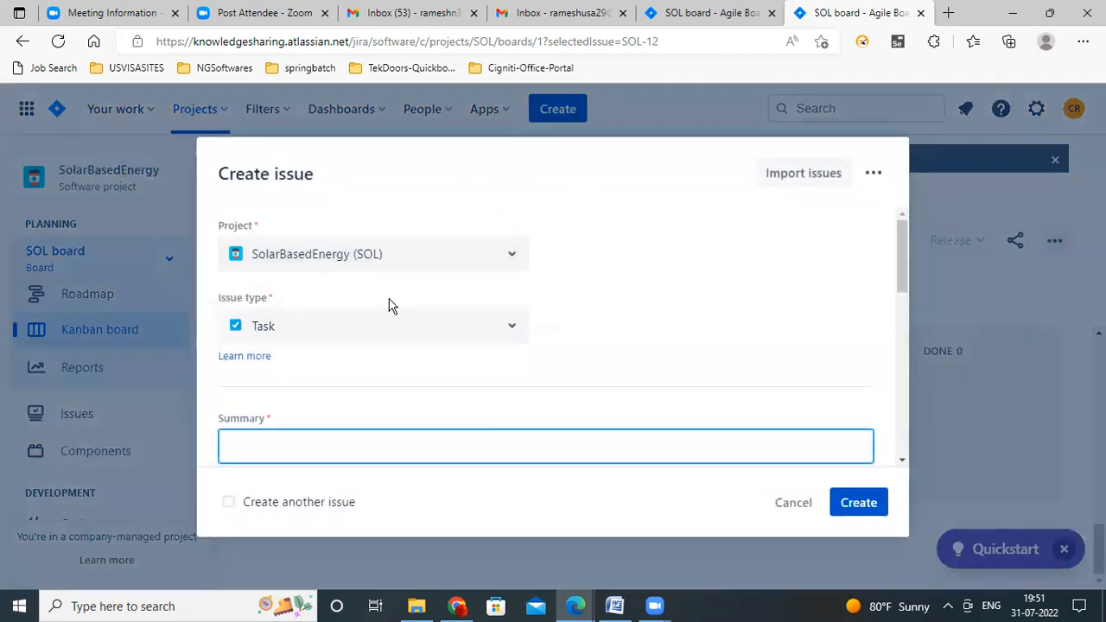
scroll(346, 424, "down", 1)
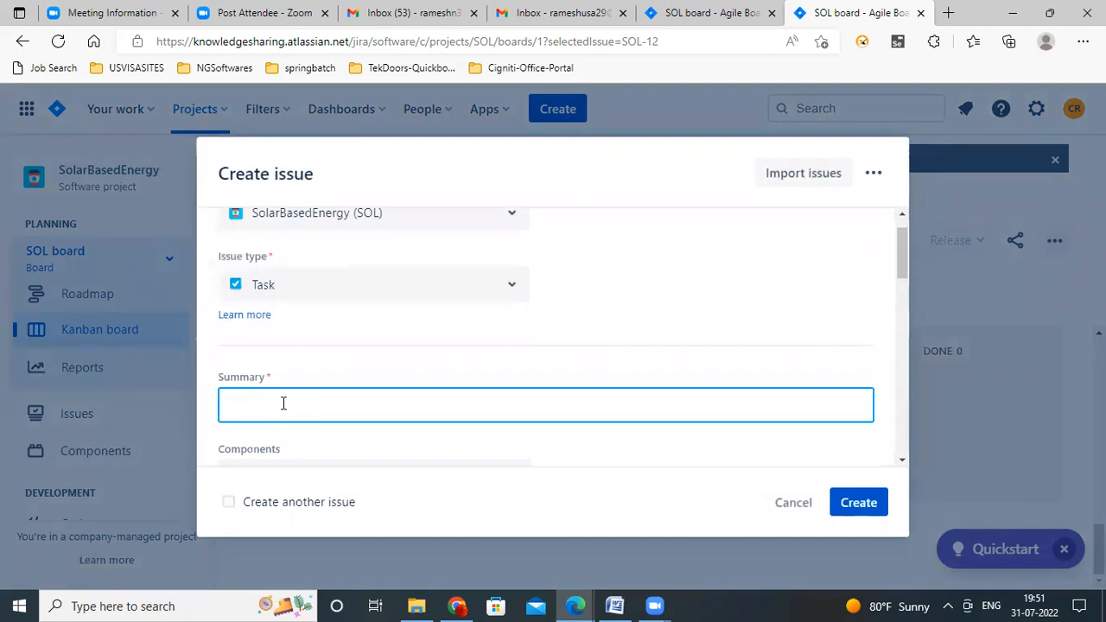
type("eate Testcases for Login Feature")
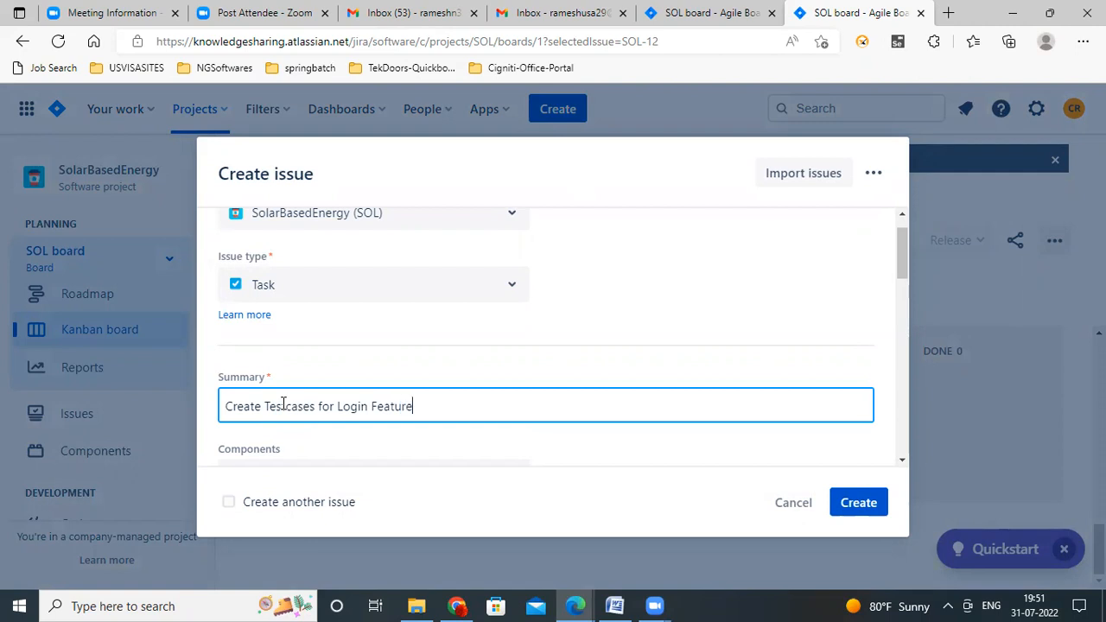
- Set the new task's component to Registration
scroll(283, 402, "down", 3)
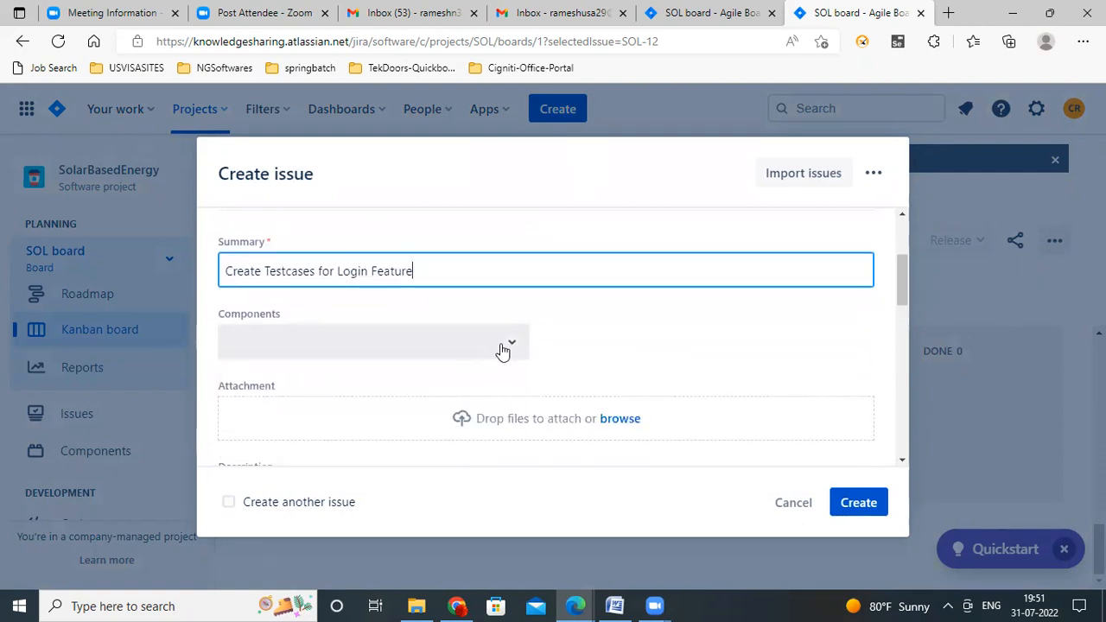
left_click(501, 350)
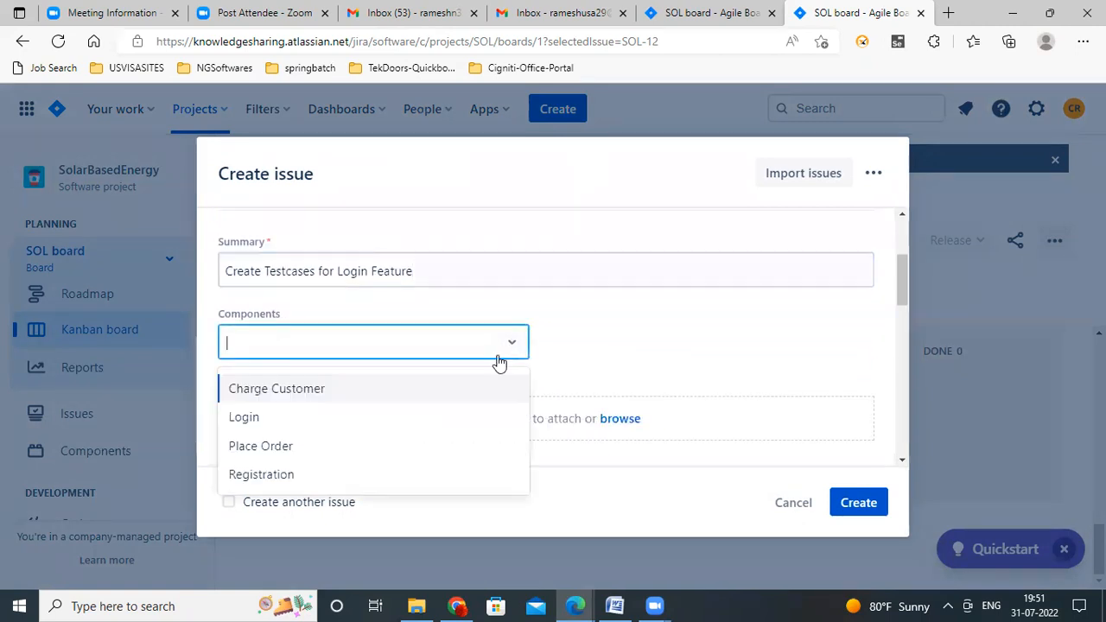
left_click(268, 474)
- Fill in the description by mentioning the responsible team member, followed by "please create testcases for Login userstory"
scroll(397, 421, "down", 1)
scroll(397, 422, "down", 2)
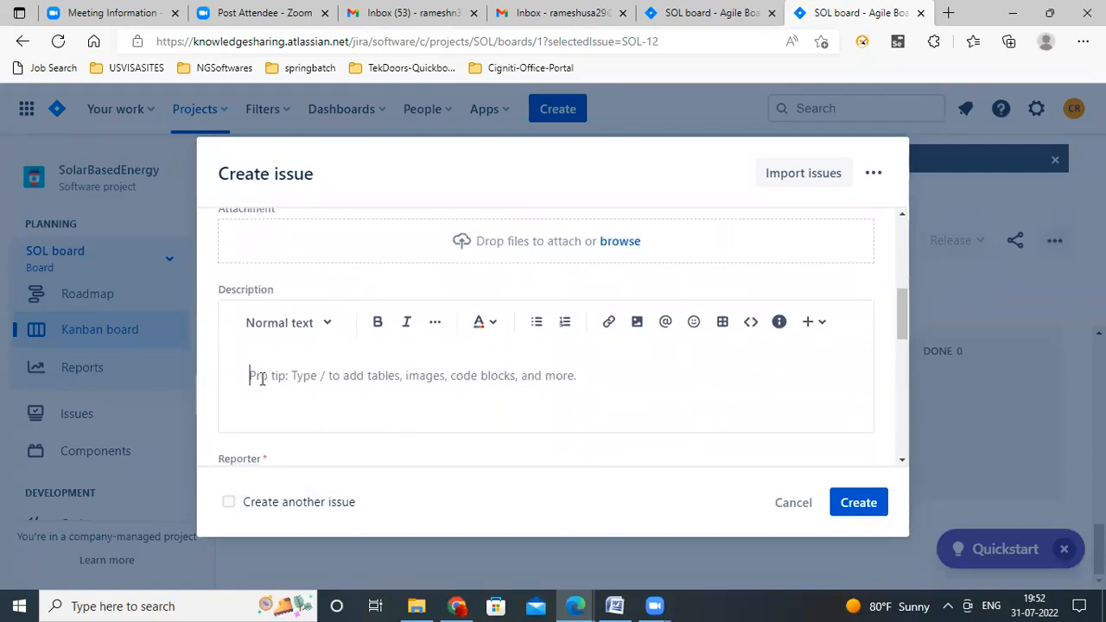
left_click(262, 378)
type("@")
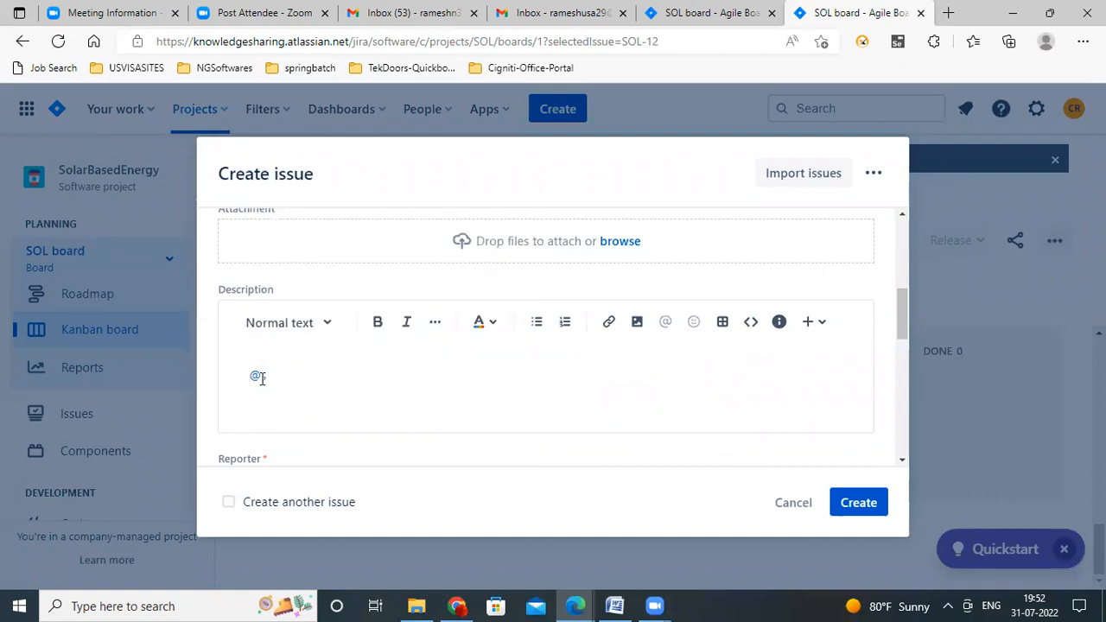
type("s")
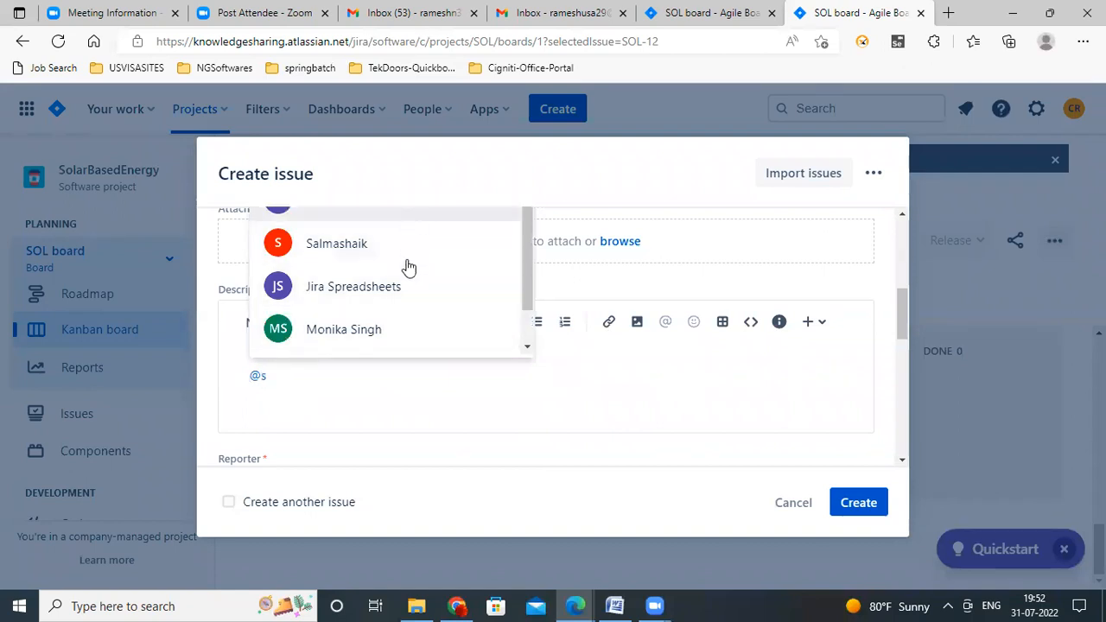
left_click(343, 329)
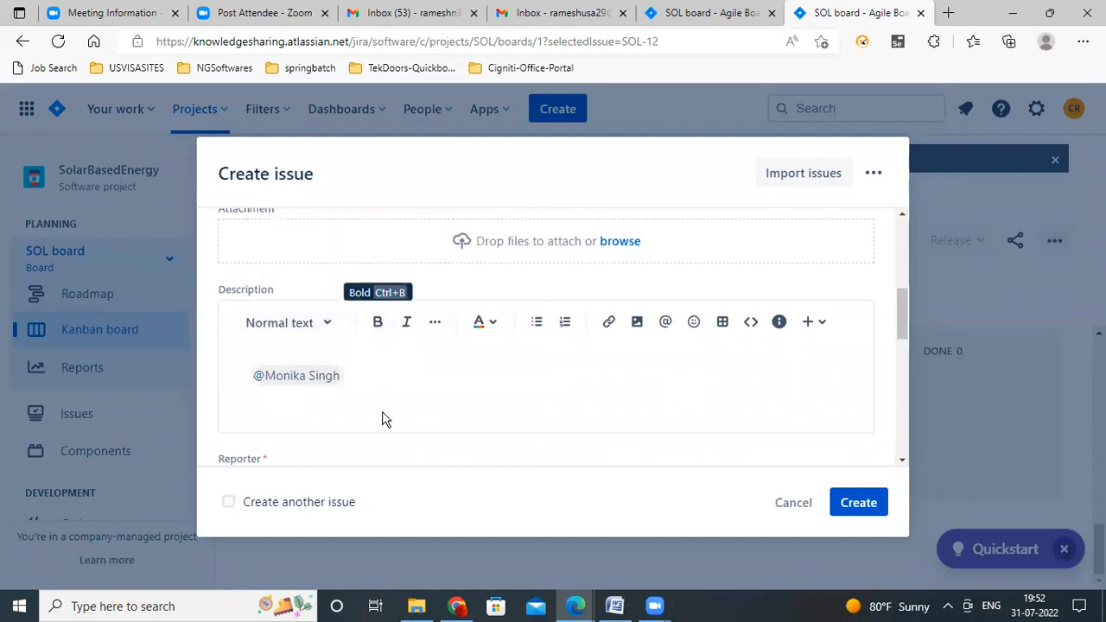
type("please")
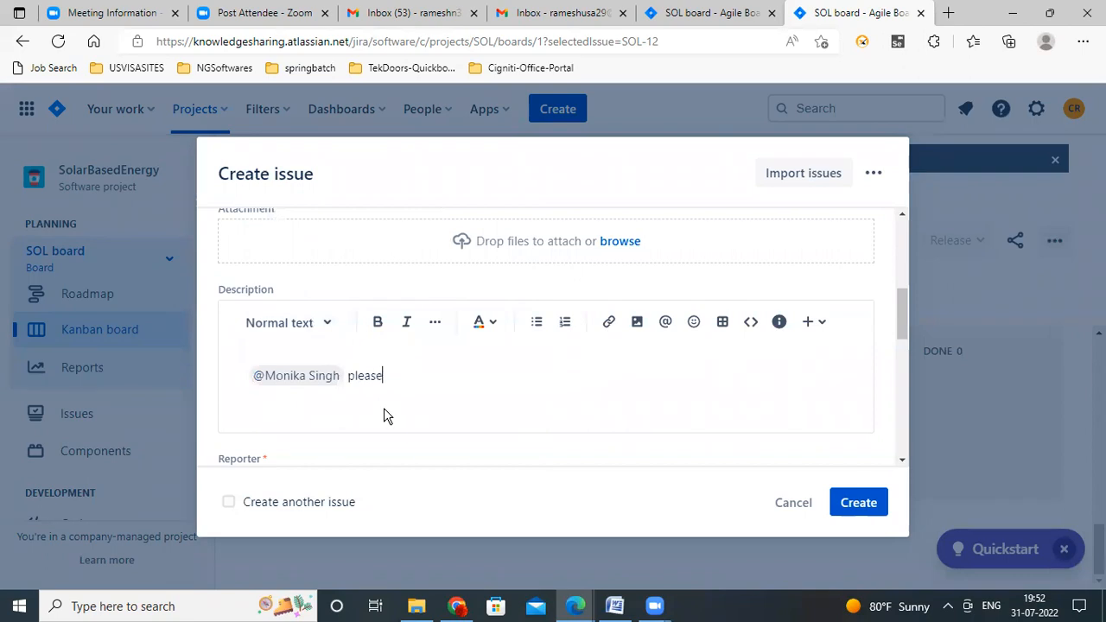
type(" create testcases for Login user")
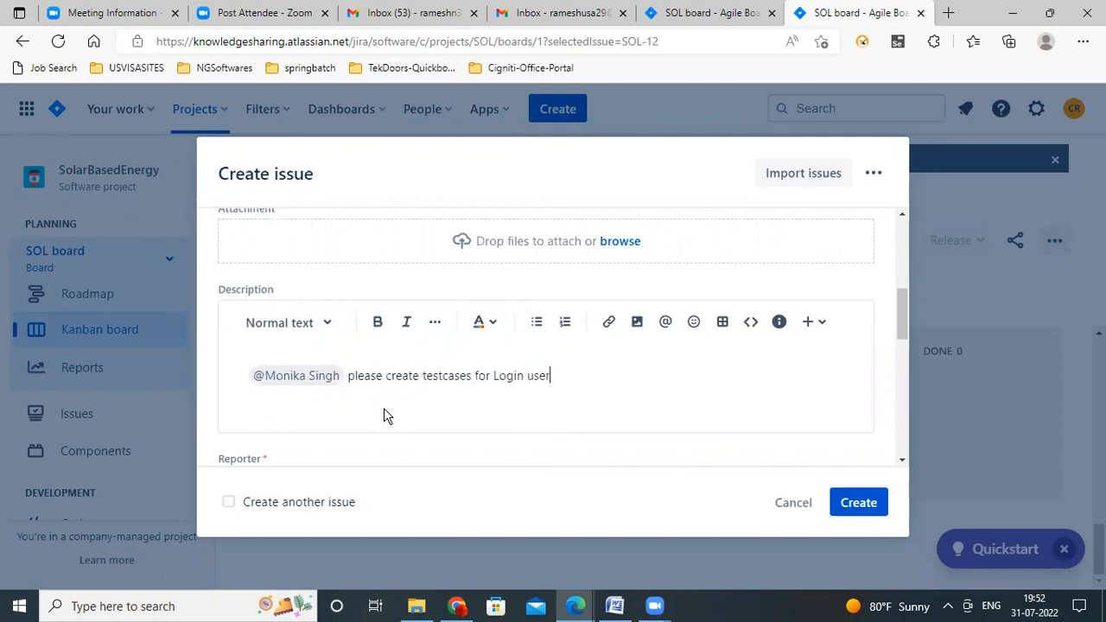
type("story")
- Link the task to story SOL-5 Login to SBE with the "relates to" relationship
scroll(384, 408, "down", 2)
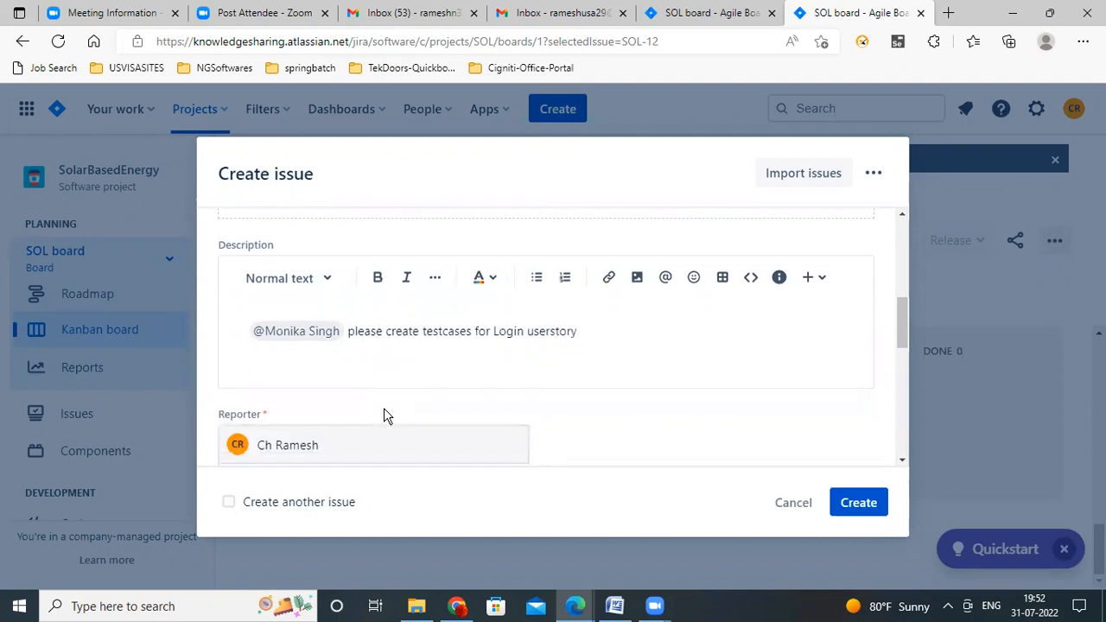
scroll(384, 408, "down", 1)
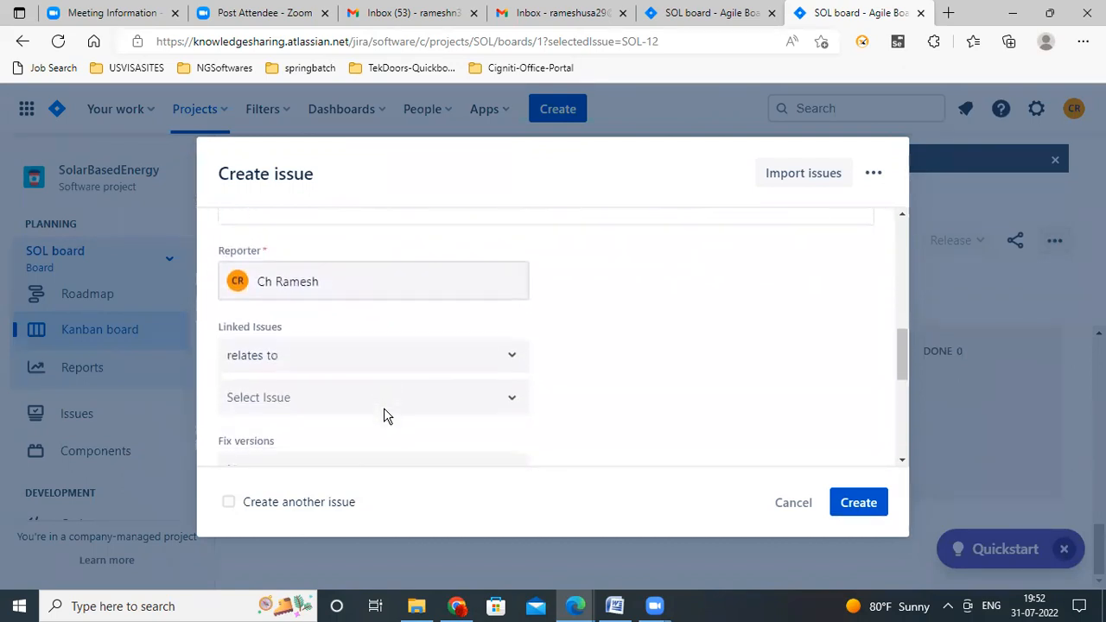
left_click(513, 361)
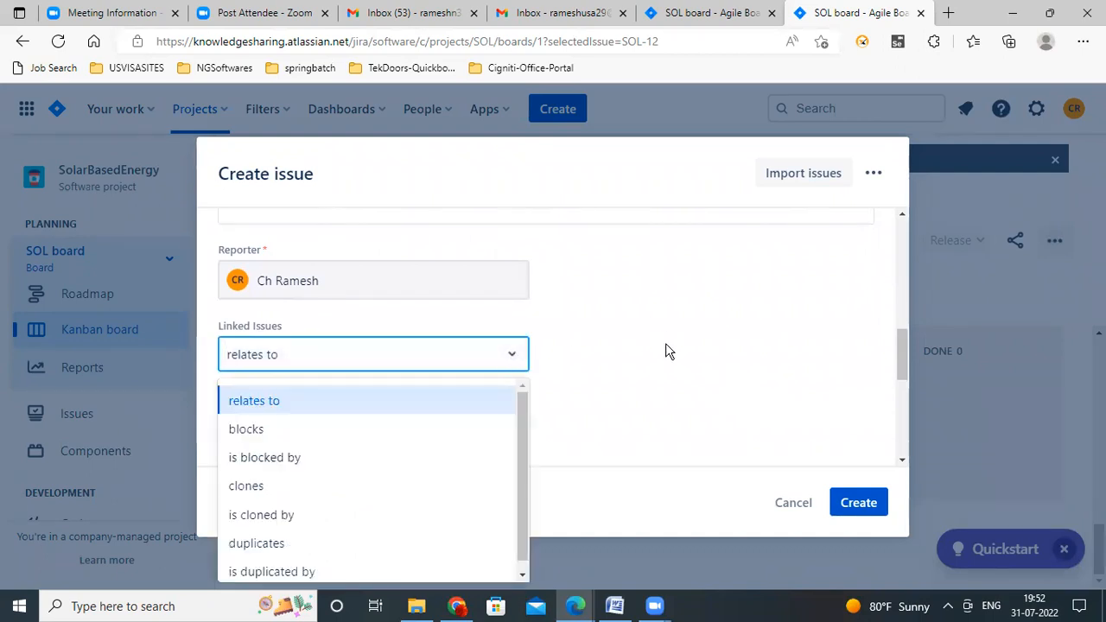
left_click(666, 346)
left_click(509, 403)
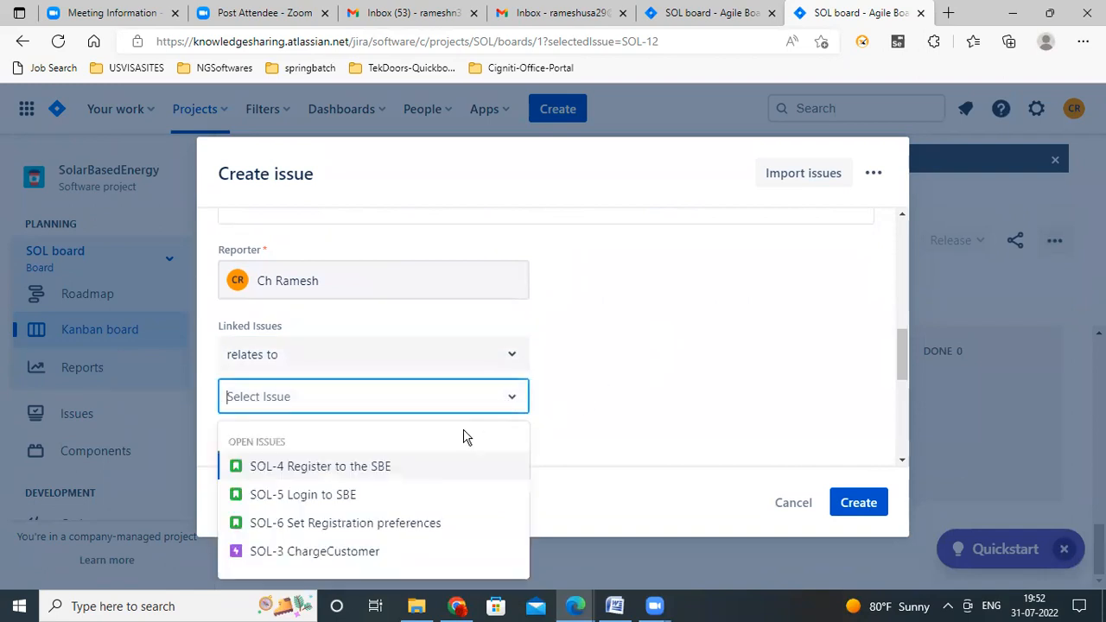
left_click(328, 496)
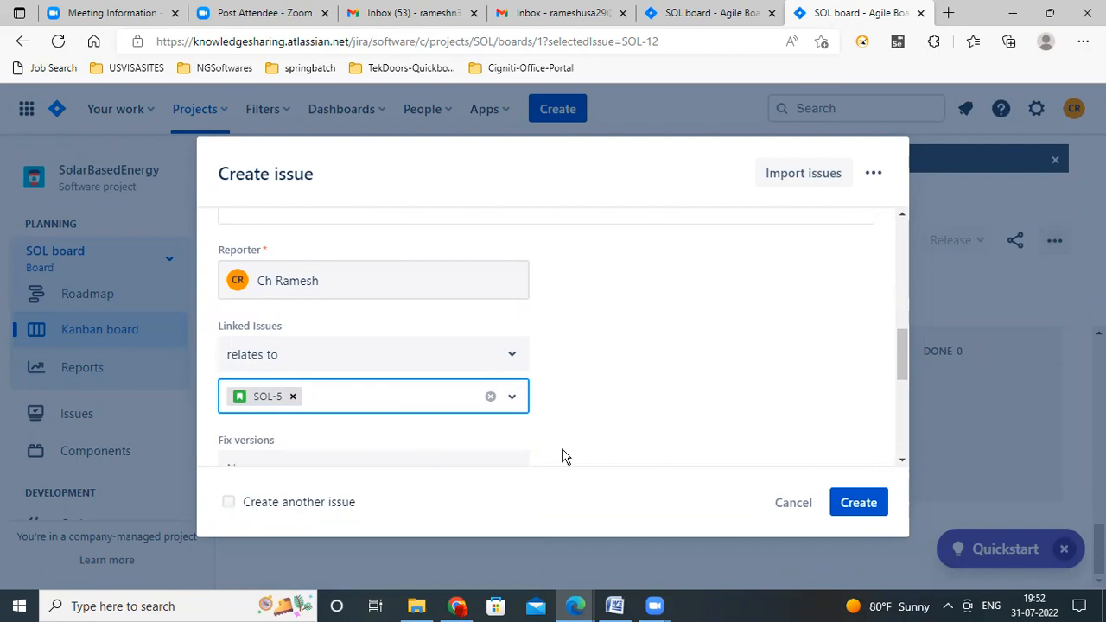
- Assign the task to the same team member mentioned in the description
scroll(560, 454, "down", 2)
scroll(562, 456, "down", 1)
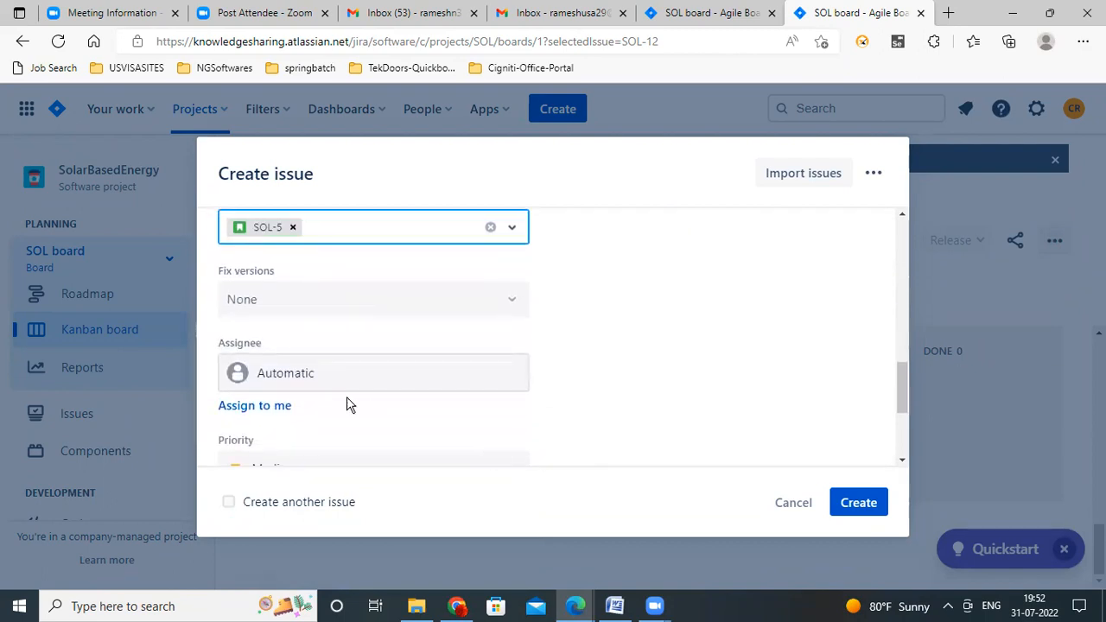
left_click(308, 378)
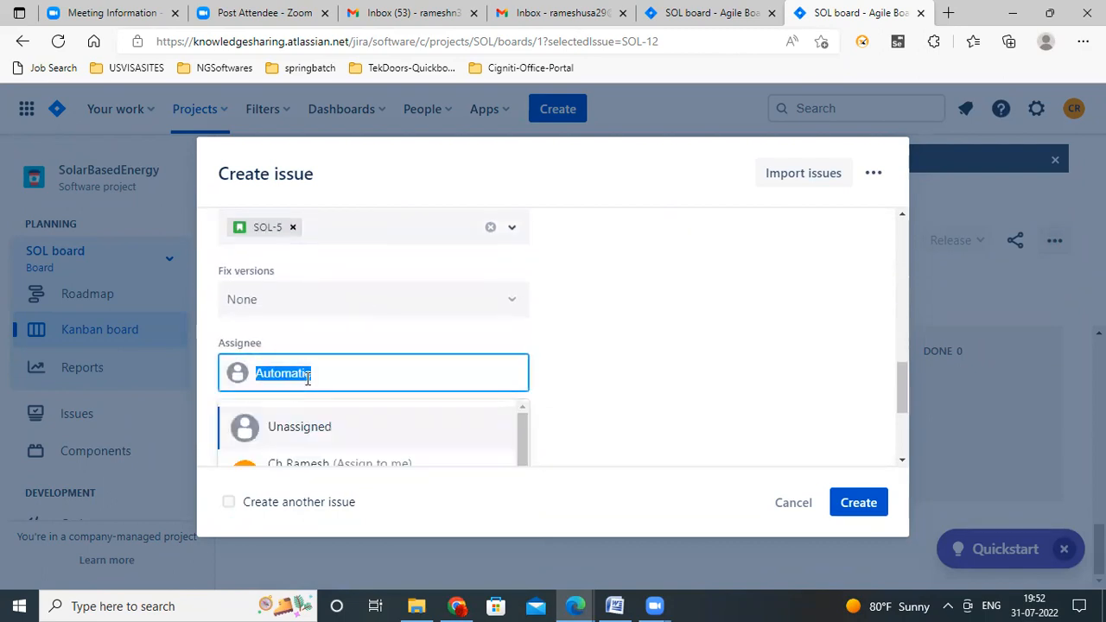
type("moni")
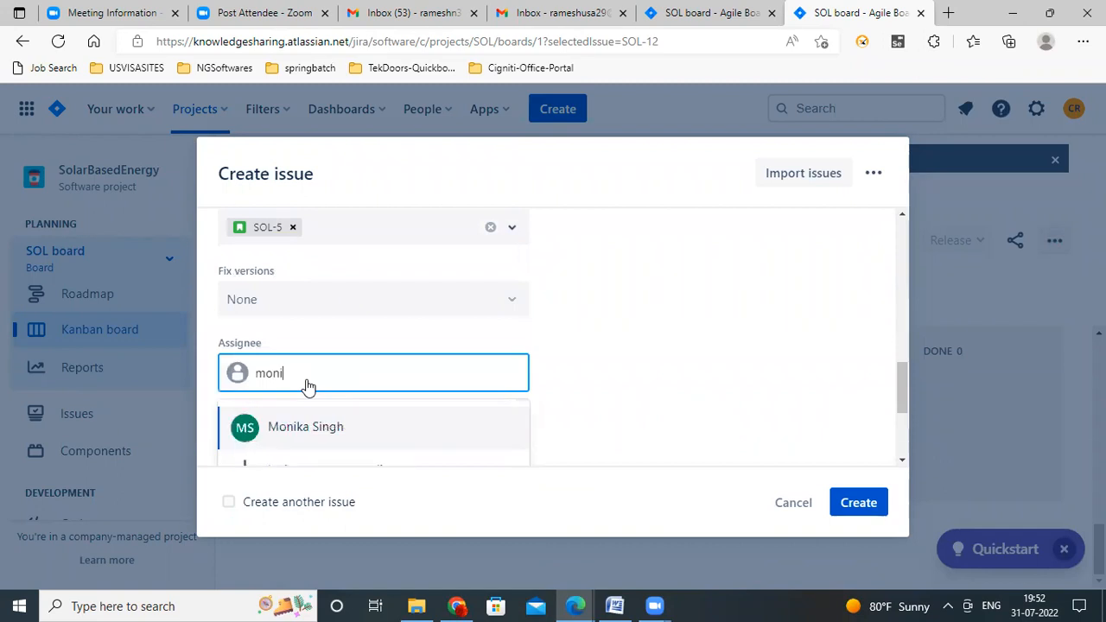
left_click(315, 437)
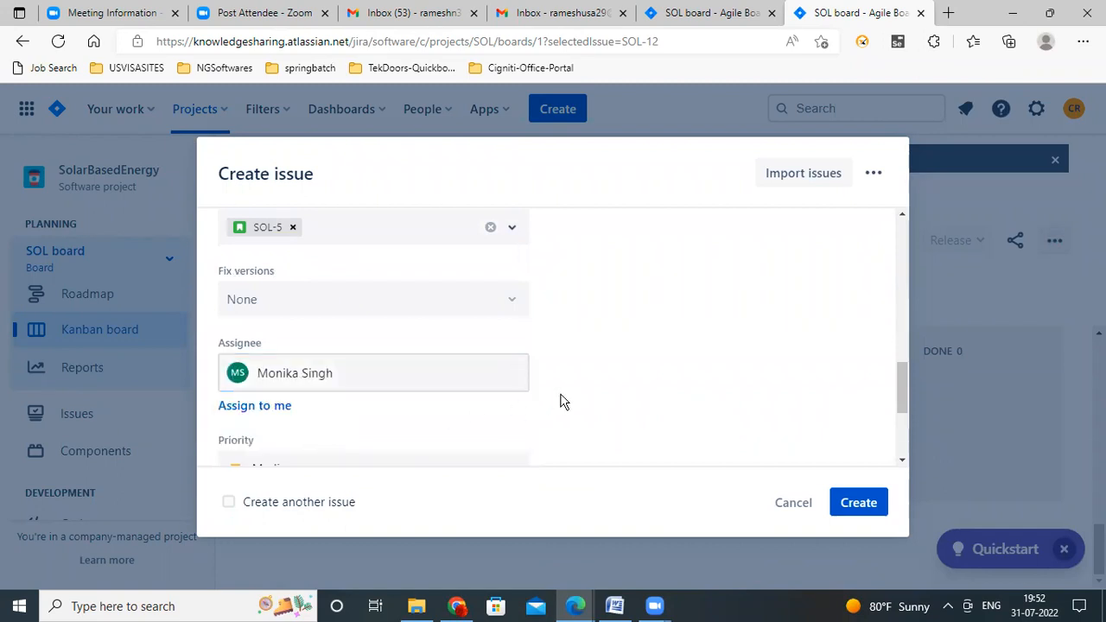
- Set the task's priority to High and add the label FunctionalTestCaseDesign
scroll(602, 411, "down", 2)
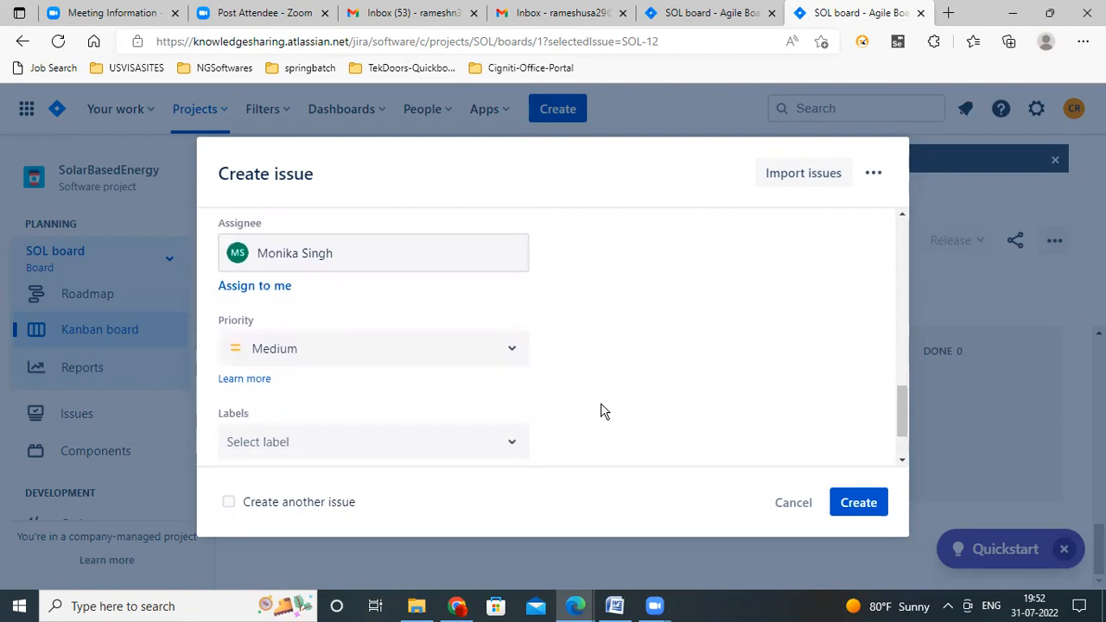
left_click(503, 330)
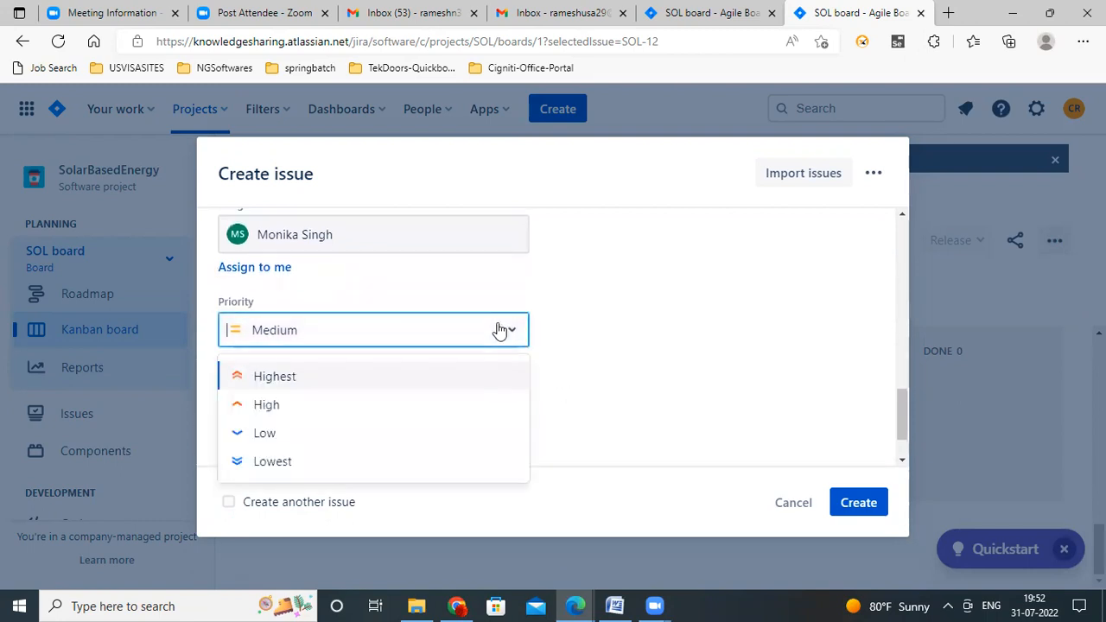
left_click(278, 407)
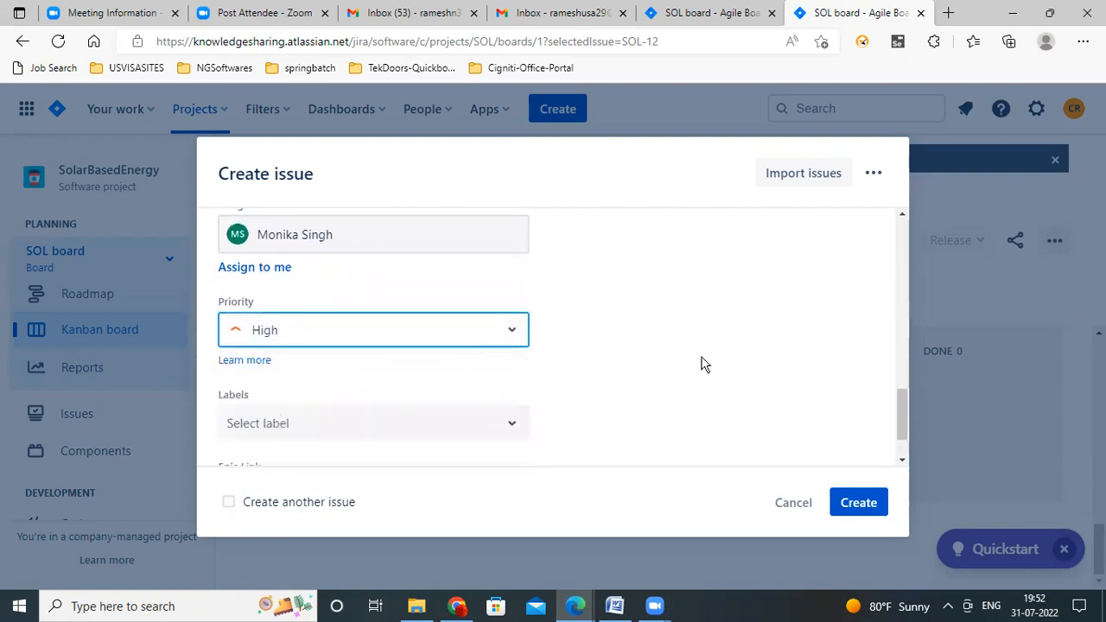
scroll(702, 364, "down", 1)
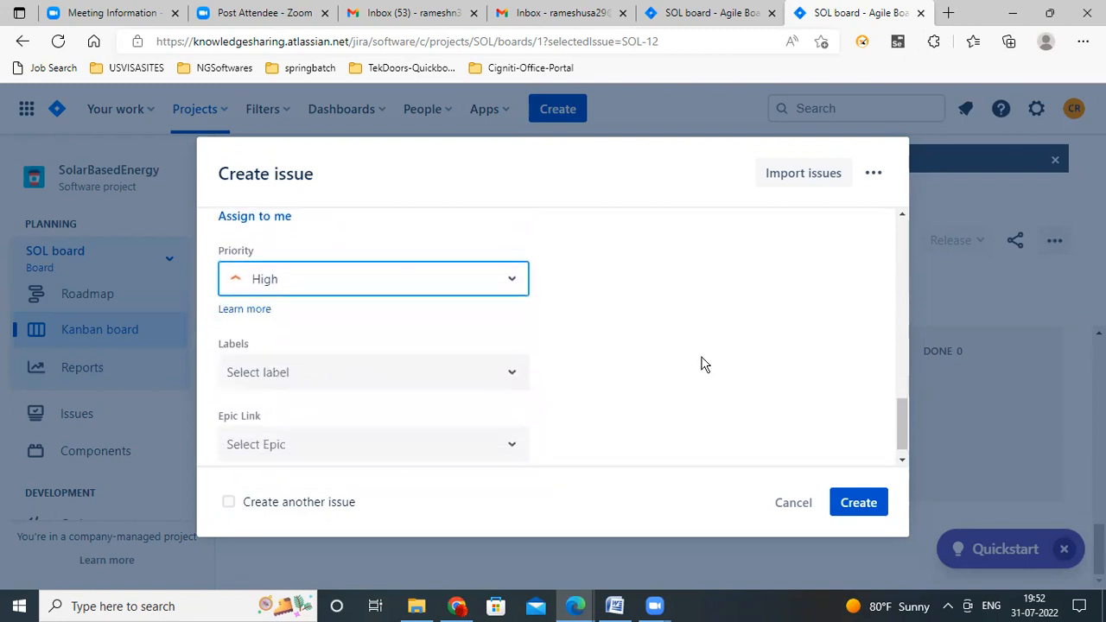
left_click(509, 363)
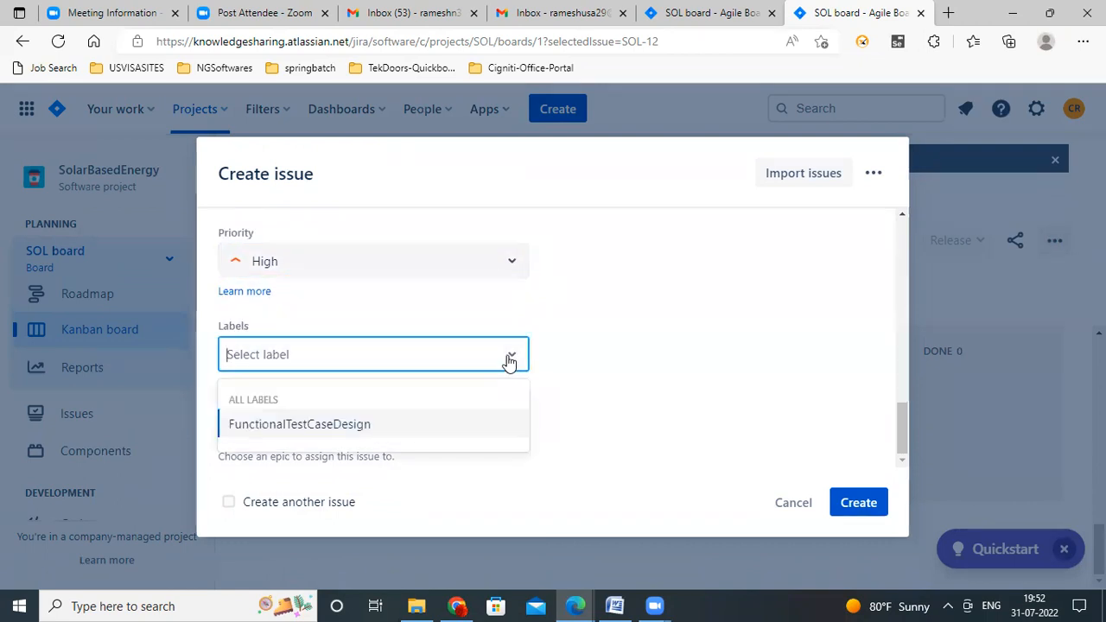
left_click(291, 428)
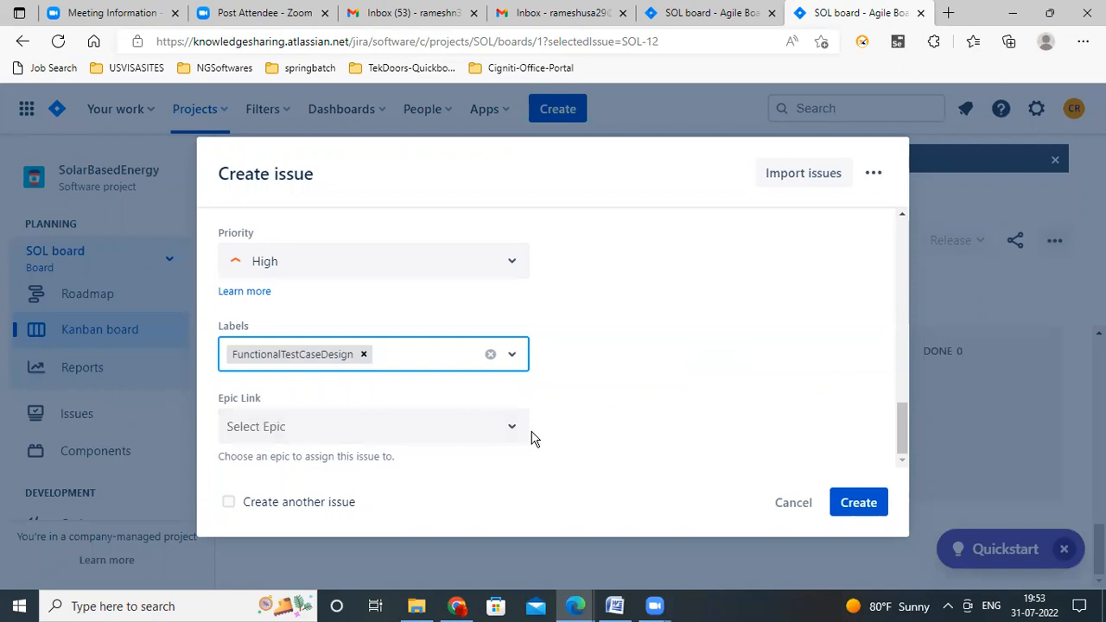
- Link the login test-case task to the Registration epic and create the issue
left_click(505, 432)
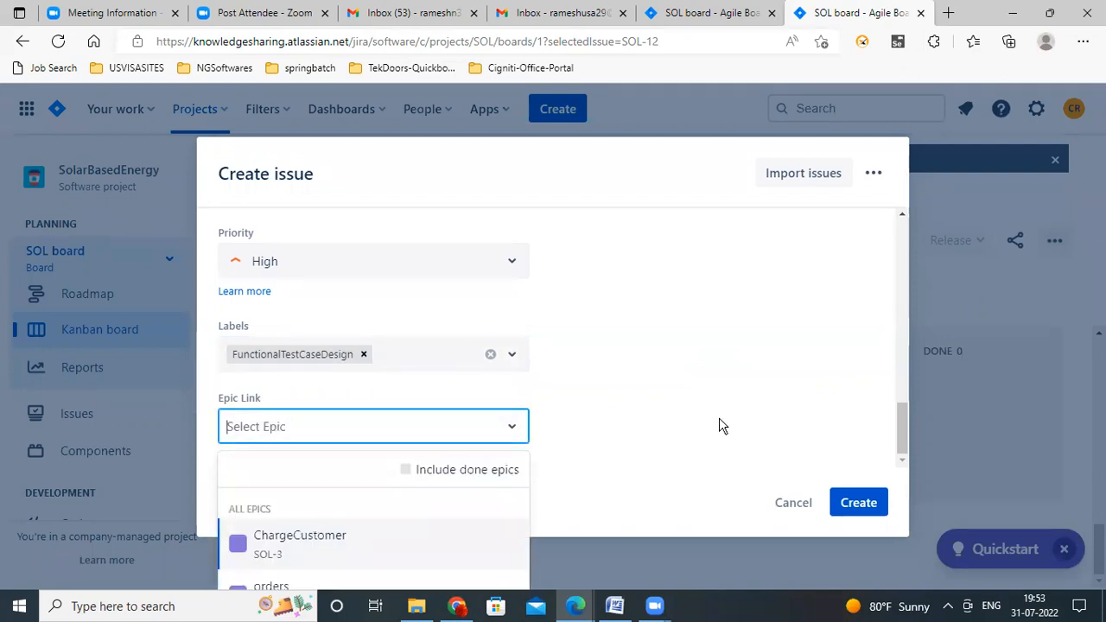
type("Registr")
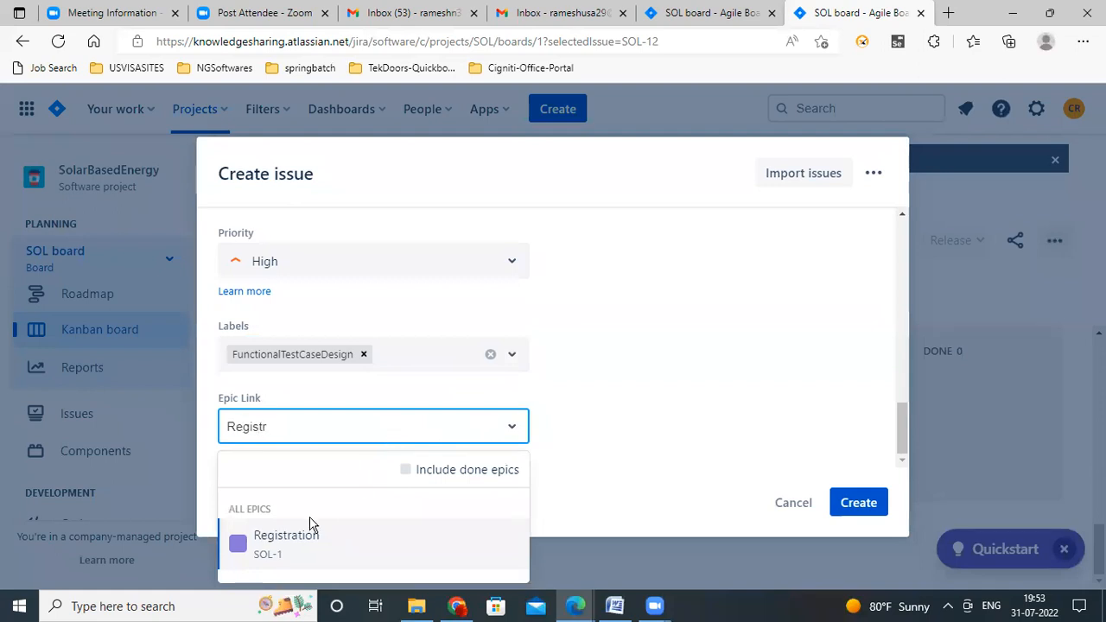
left_click(311, 525)
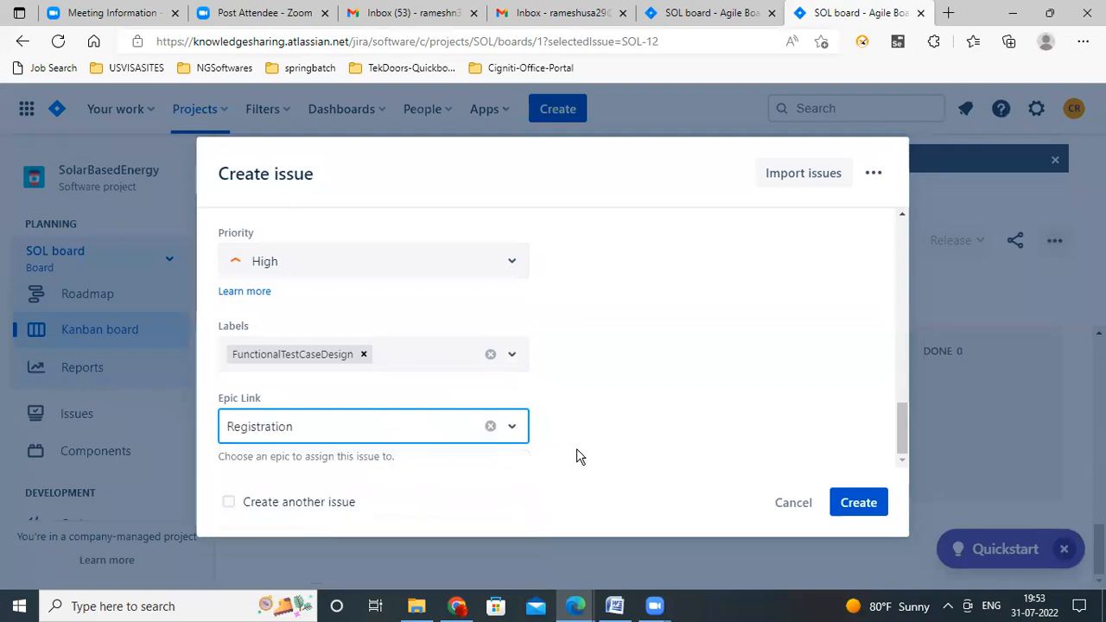
left_click(860, 502)
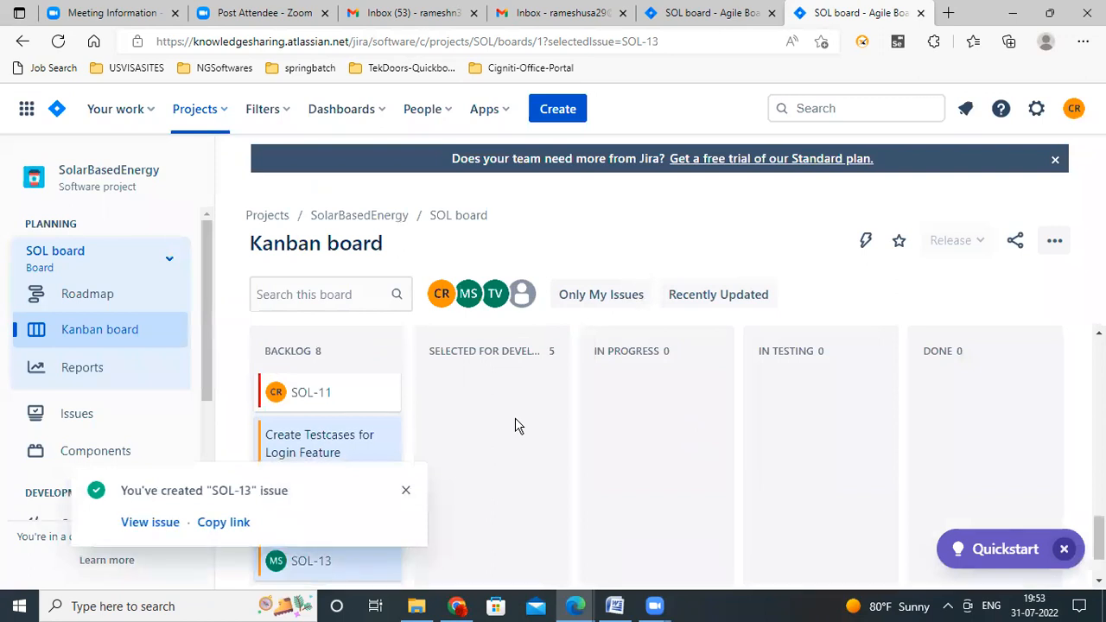
- Move the "Create Testcases for Login Feature" card from Backlog to Selected for Development and dismiss the creation notice
scroll(389, 445, "down", 2)
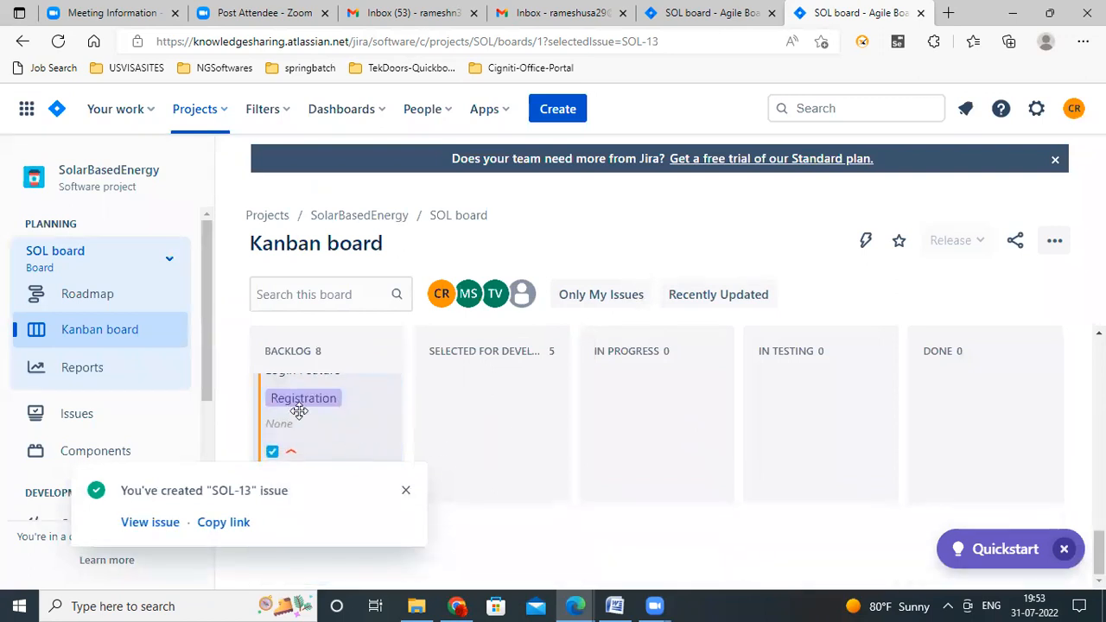
left_click_drag(292, 402, 488, 474)
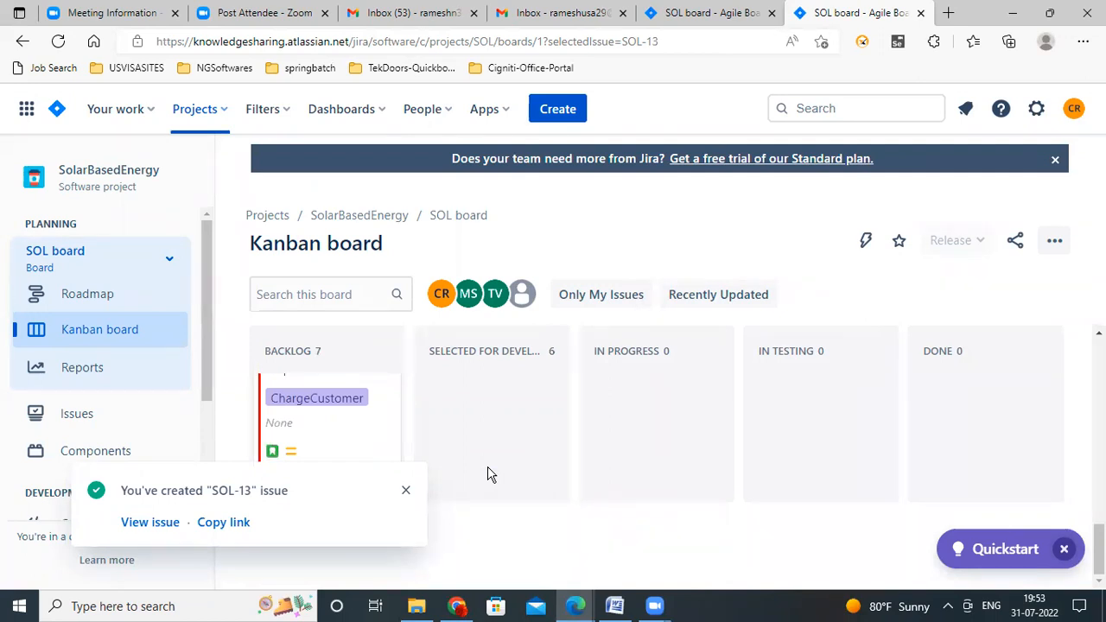
left_click(403, 493)
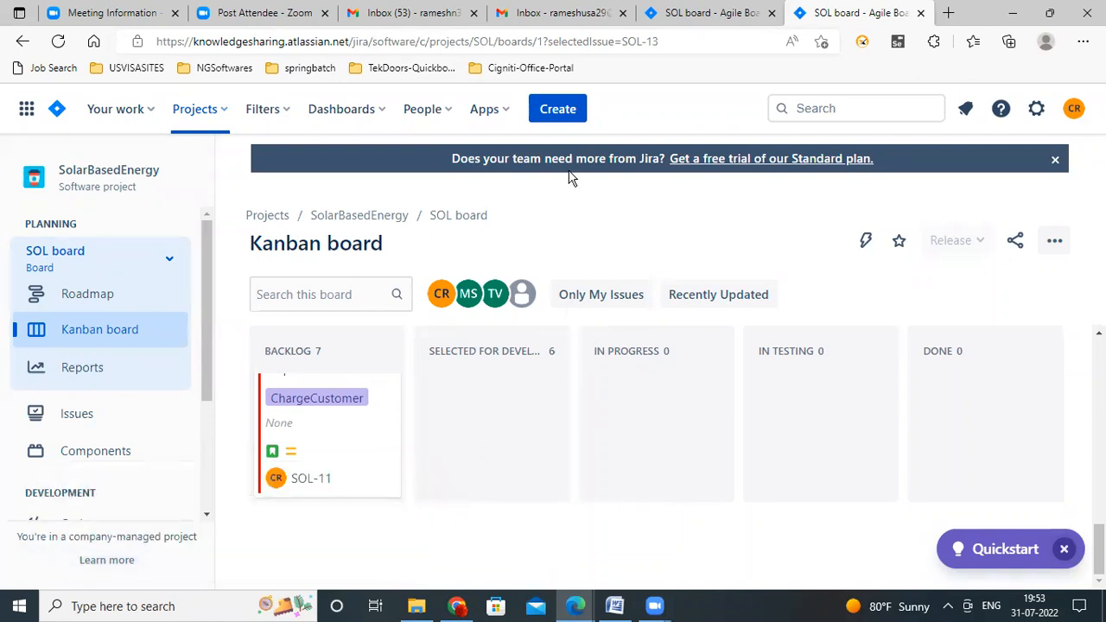
- Start a new Task issue in SolarBasedEnergy with the summary "Design TestCases for Register preferences"
left_click(560, 112)
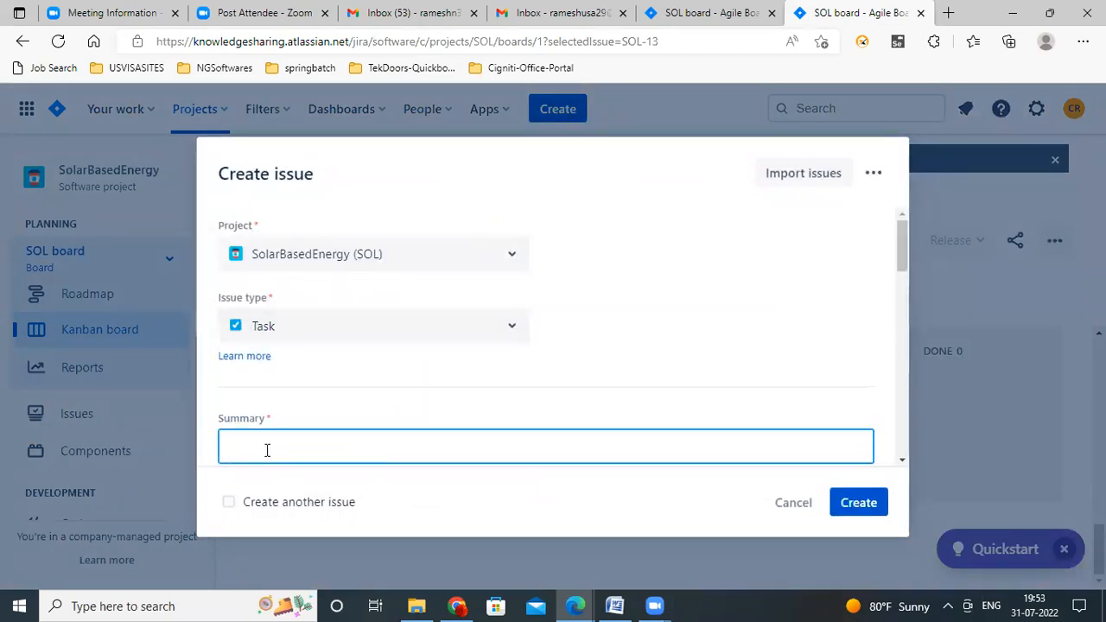
type("Design TestCases for ")
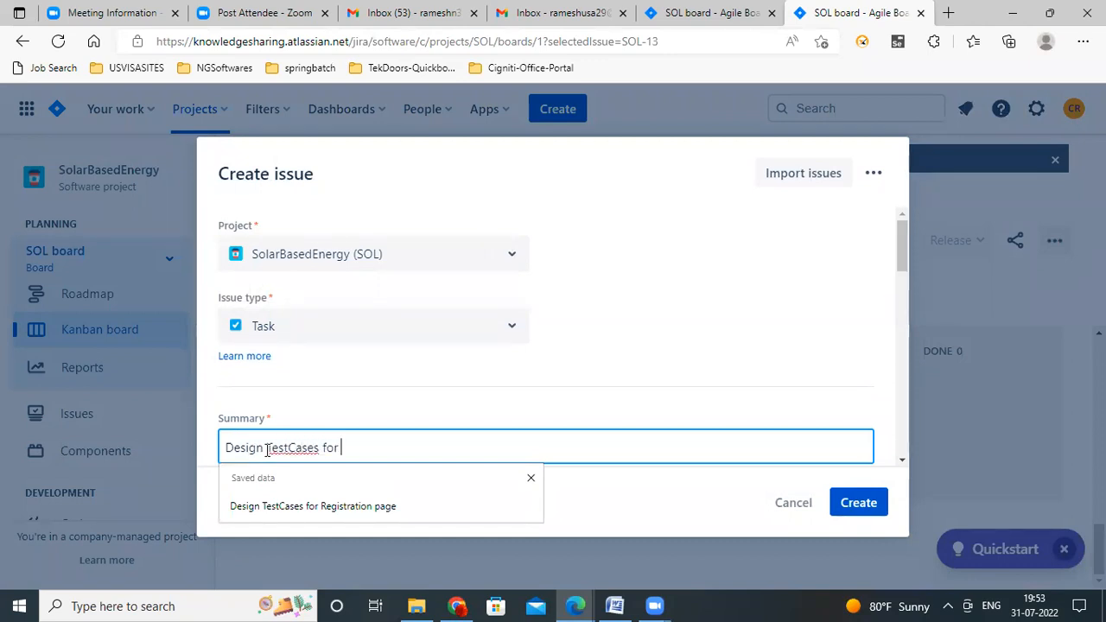
type("Register ")
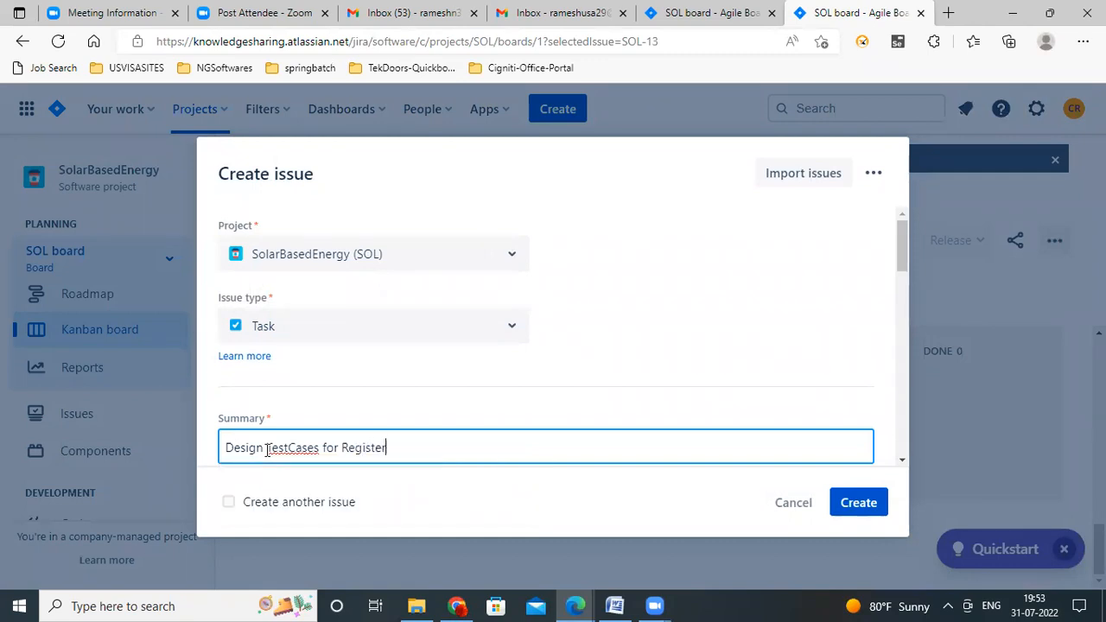
type("preferences")
scroll(268, 449, "down", 1)
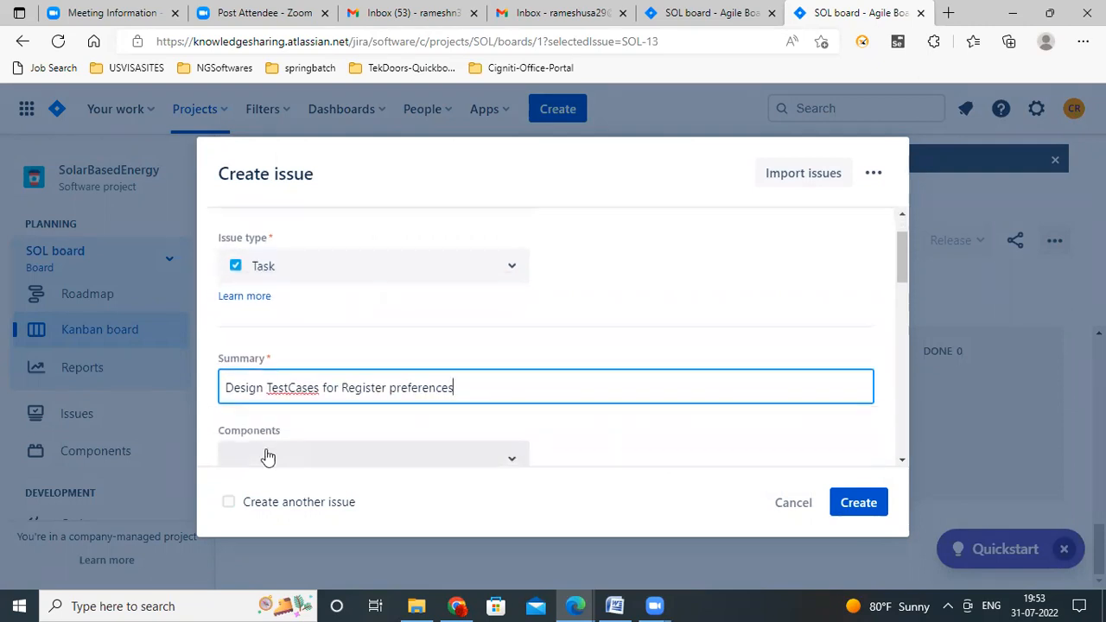
scroll(458, 464, "down", 2)
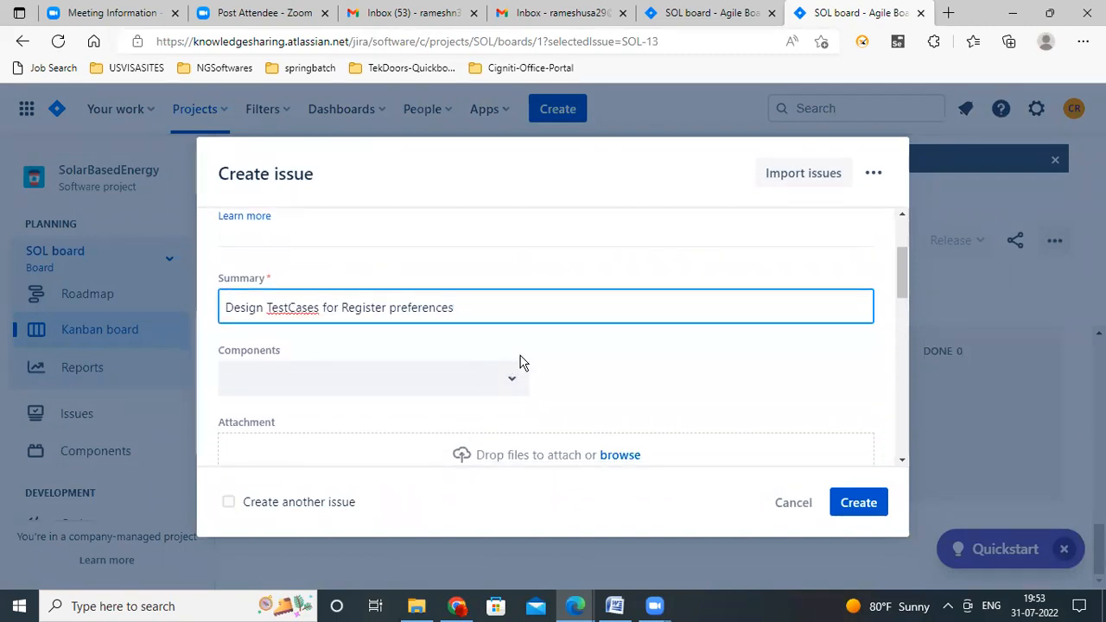
- Set the component of the register-preferences test-case task to Registration
left_click(507, 387)
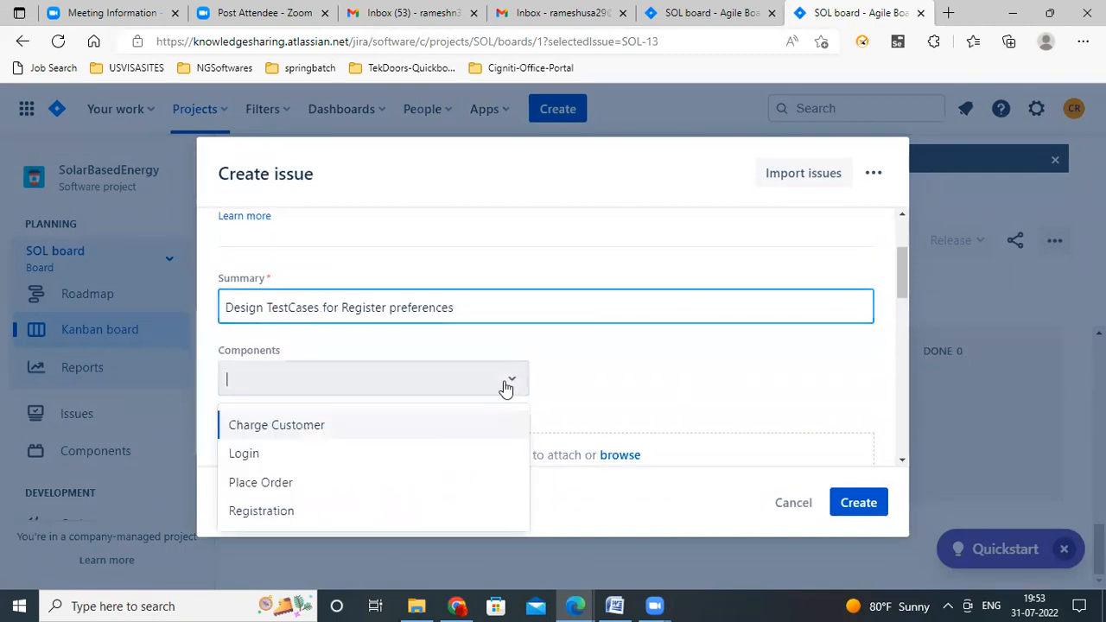
left_click(257, 512)
scroll(629, 384, "down", 2)
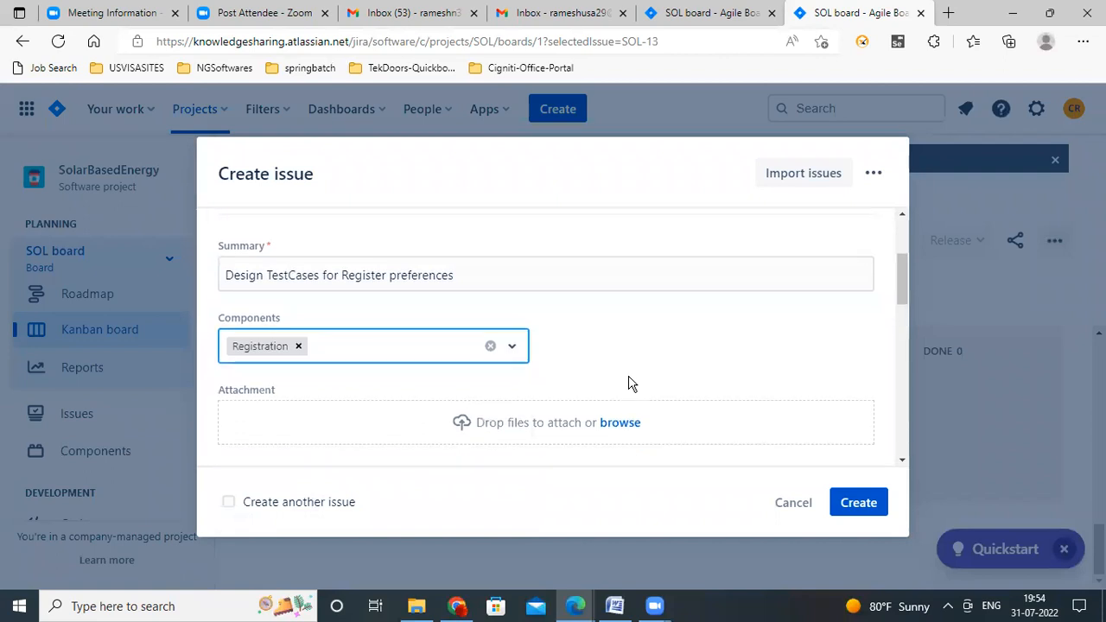
- Mention the responsible team member in the task's description
scroll(629, 383, "down", 2)
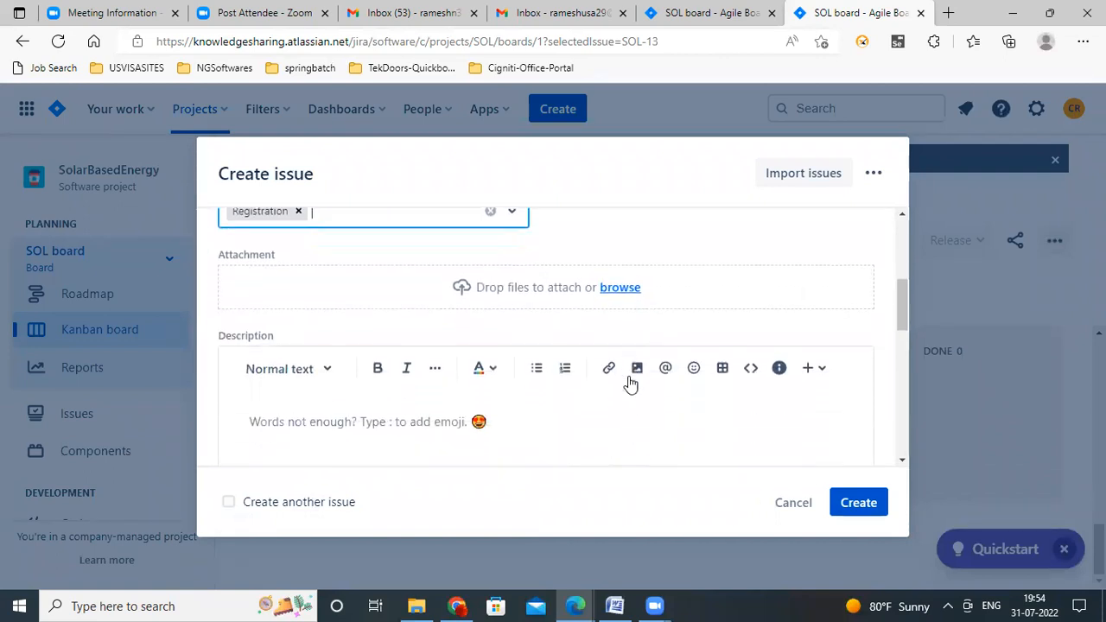
left_click(317, 412)
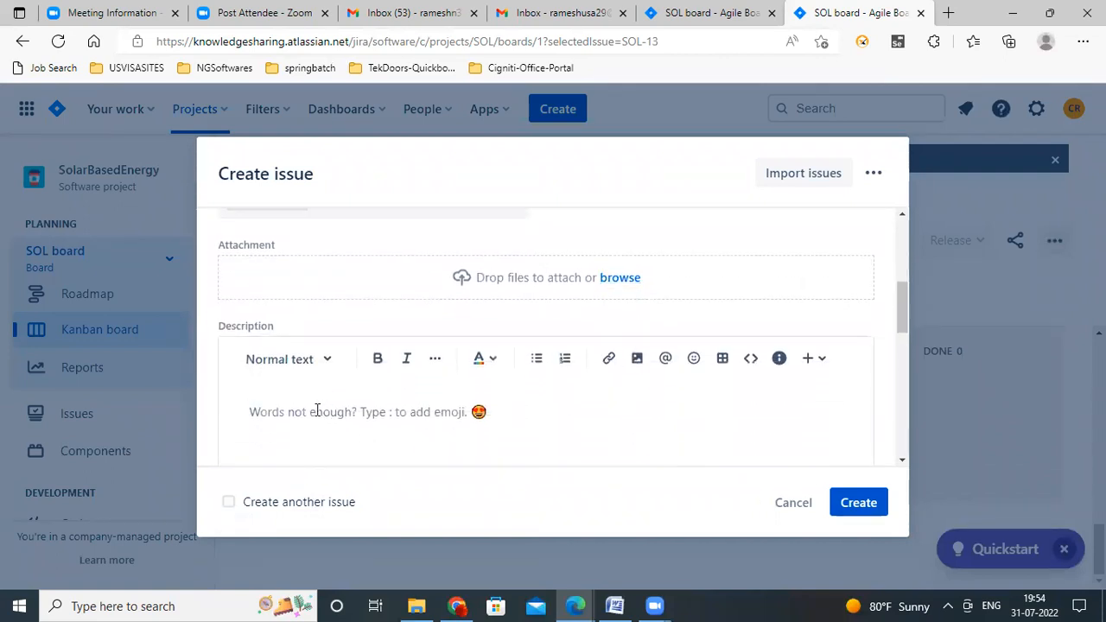
type("@")
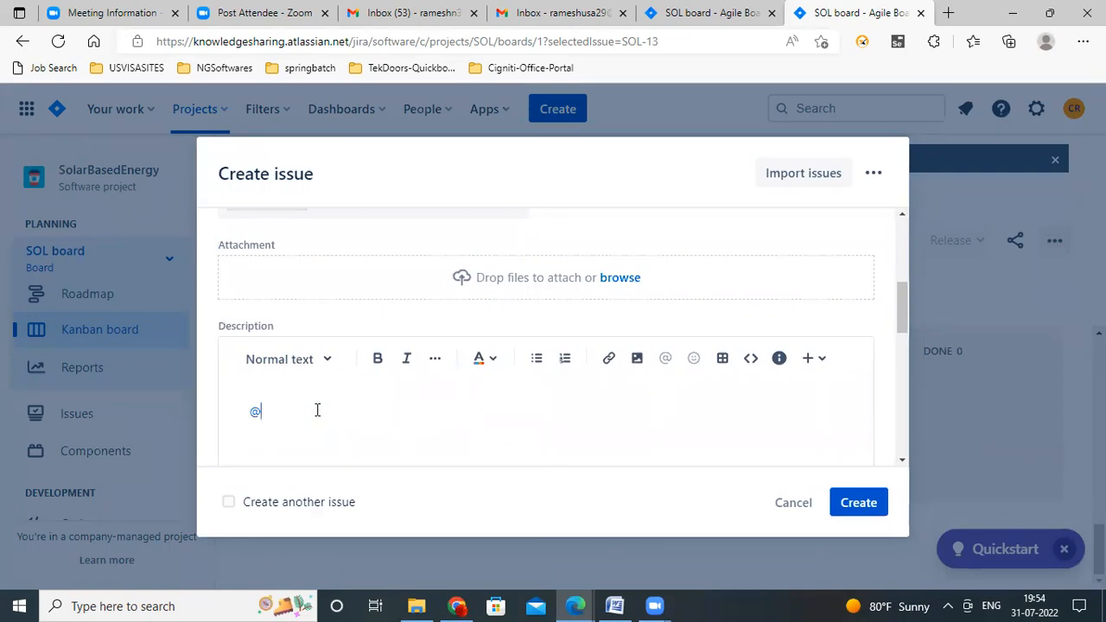
type("jyo")
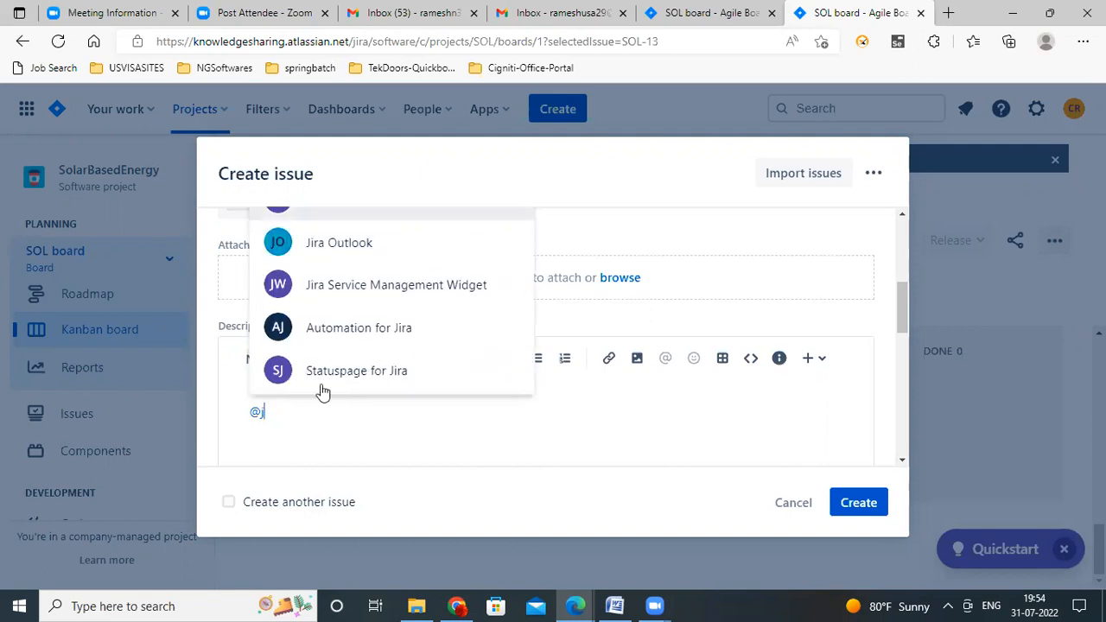
scroll(364, 353, "up", 1)
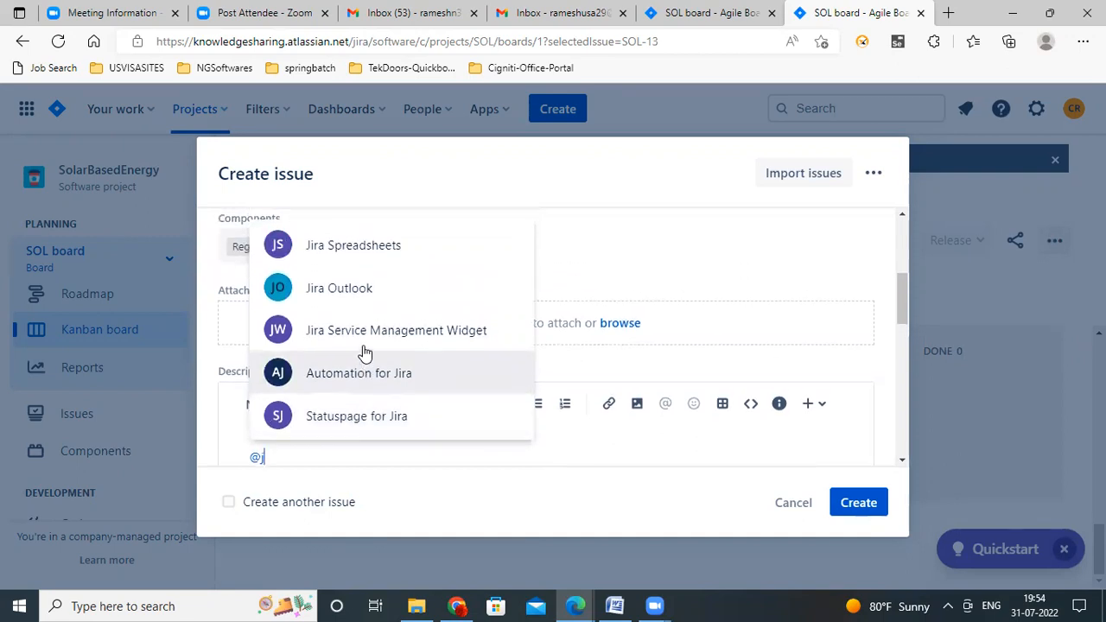
scroll(365, 352, "up", 2)
scroll(365, 352, "down", 3)
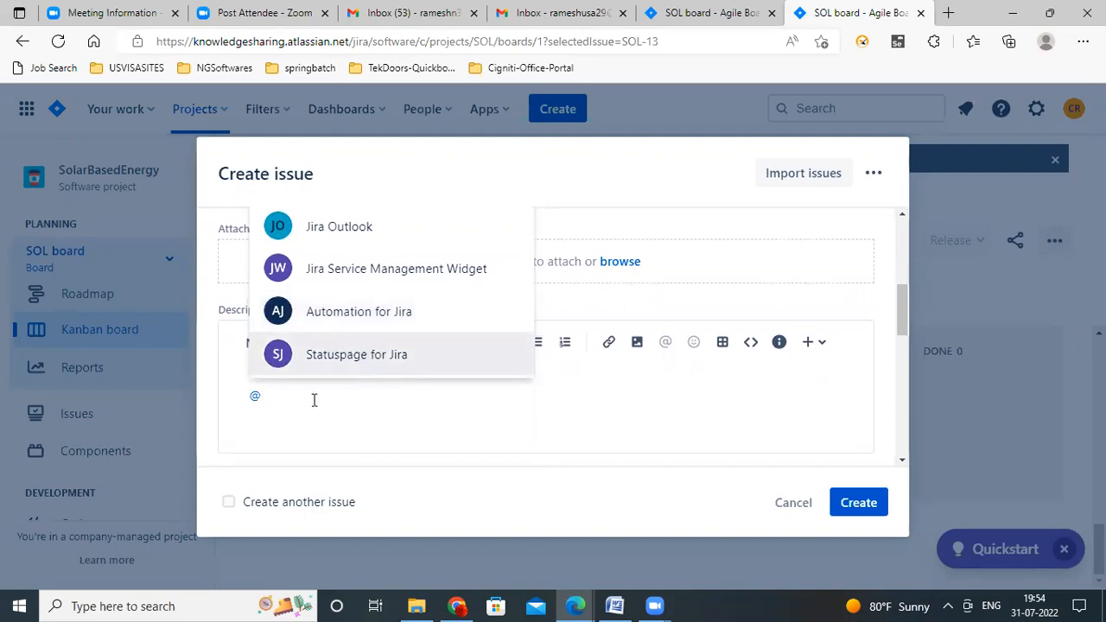
type("lava")
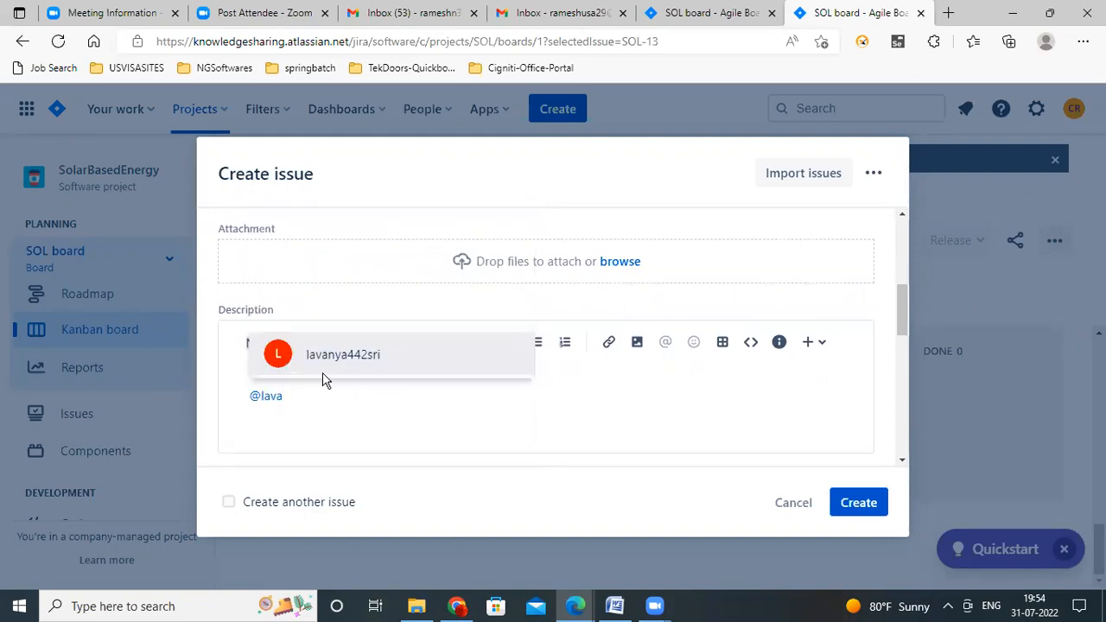
left_click(331, 366)
- Link the task as "relates to" the story SOL-6 Set Registration preferences
scroll(432, 455, "down", 1)
scroll(432, 456, "down", 3)
scroll(432, 456, "down", 1)
left_click(374, 413)
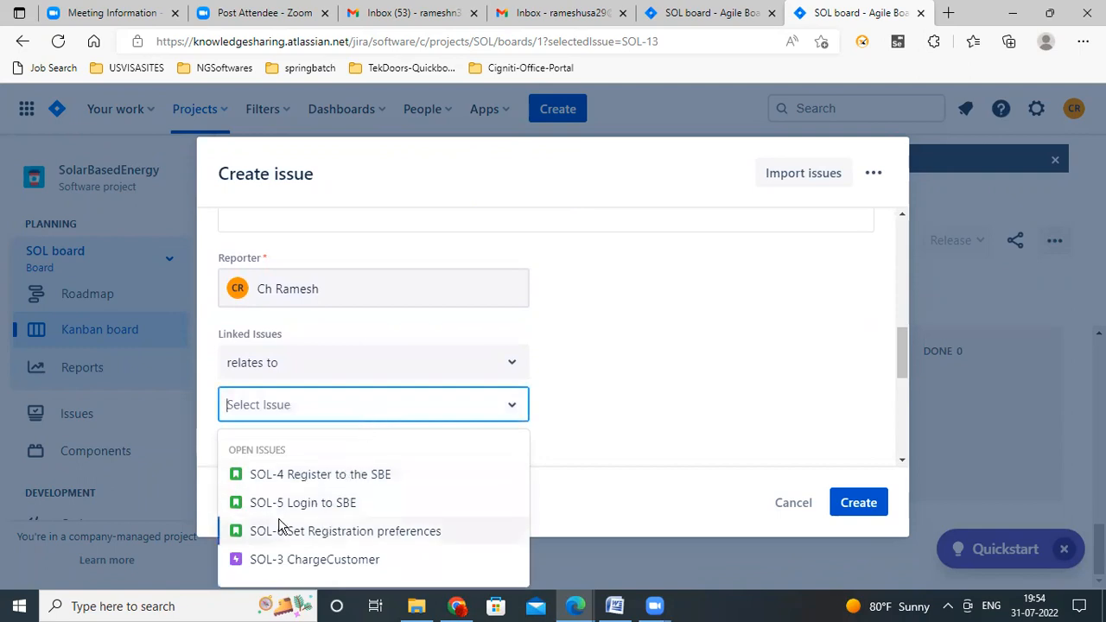
left_click(278, 525)
- Assign the task to the team member mentioned in its description
scroll(567, 456, "down", 2)
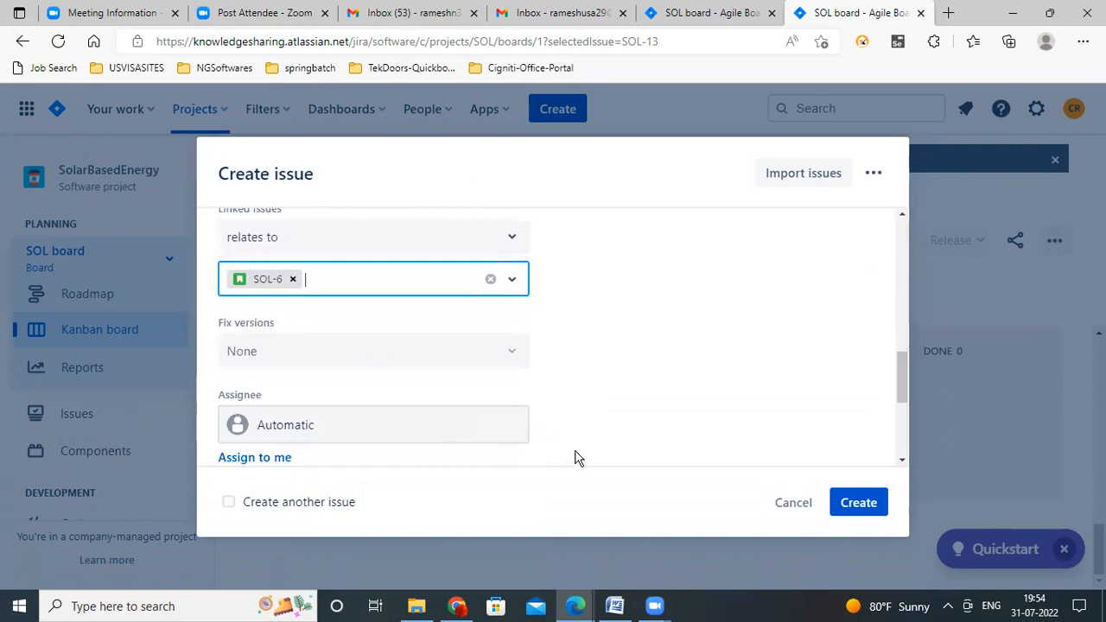
scroll(572, 453, "down", 1)
left_click(302, 366)
type("la")
left_click(316, 414)
scroll(562, 405, "down", 1)
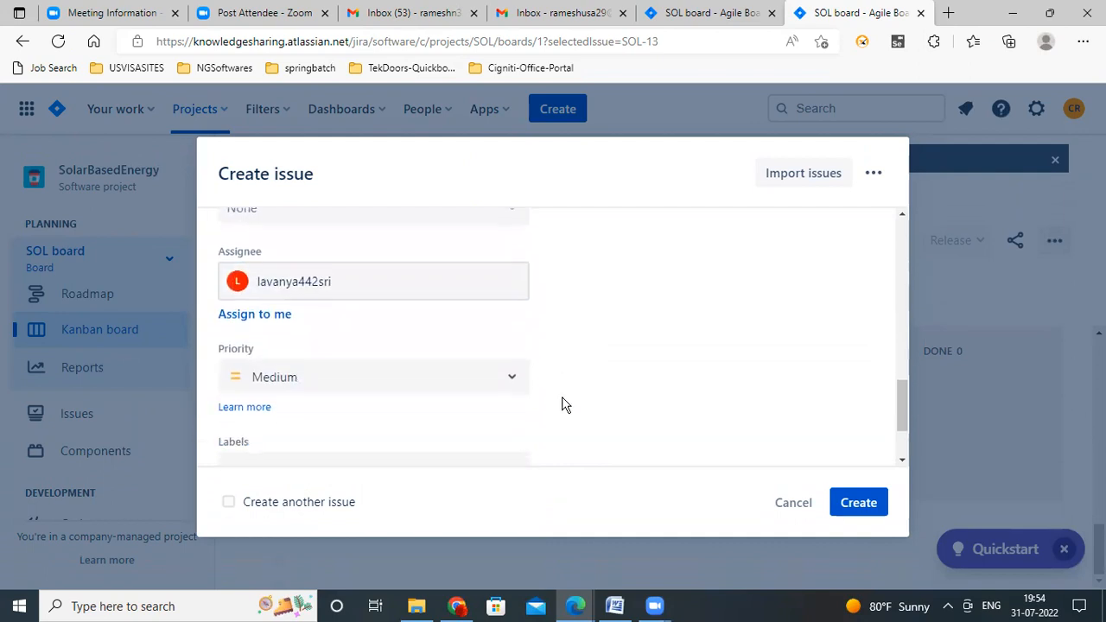
- Set the register-preferences task's priority to High and add the label FunctionalTestCaseDesign
left_click(505, 363)
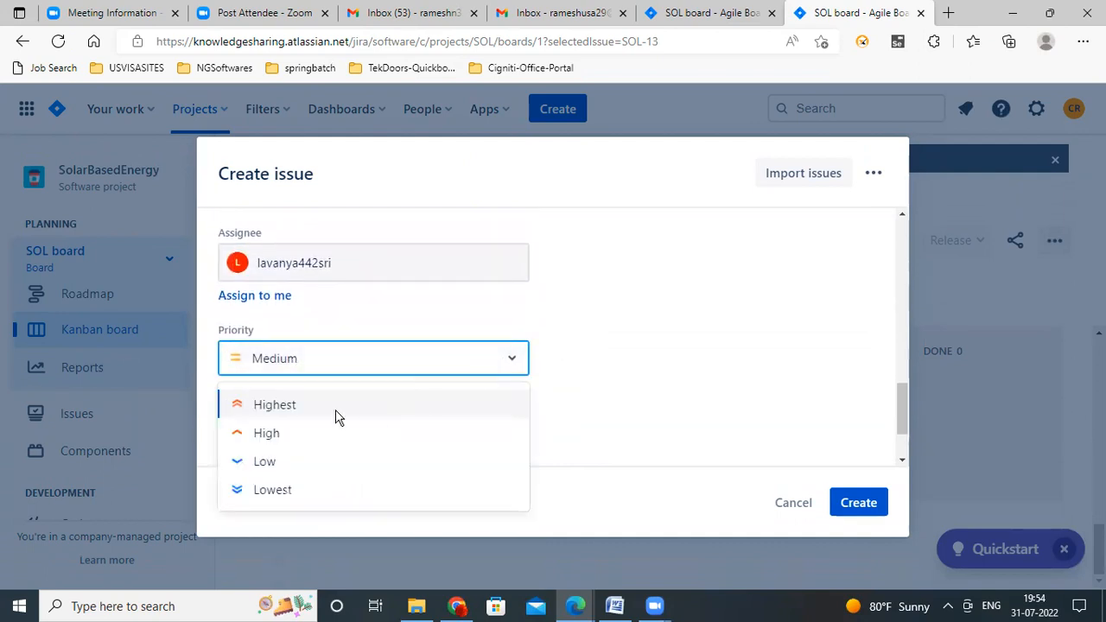
left_click(272, 438)
scroll(757, 384, "down", 2)
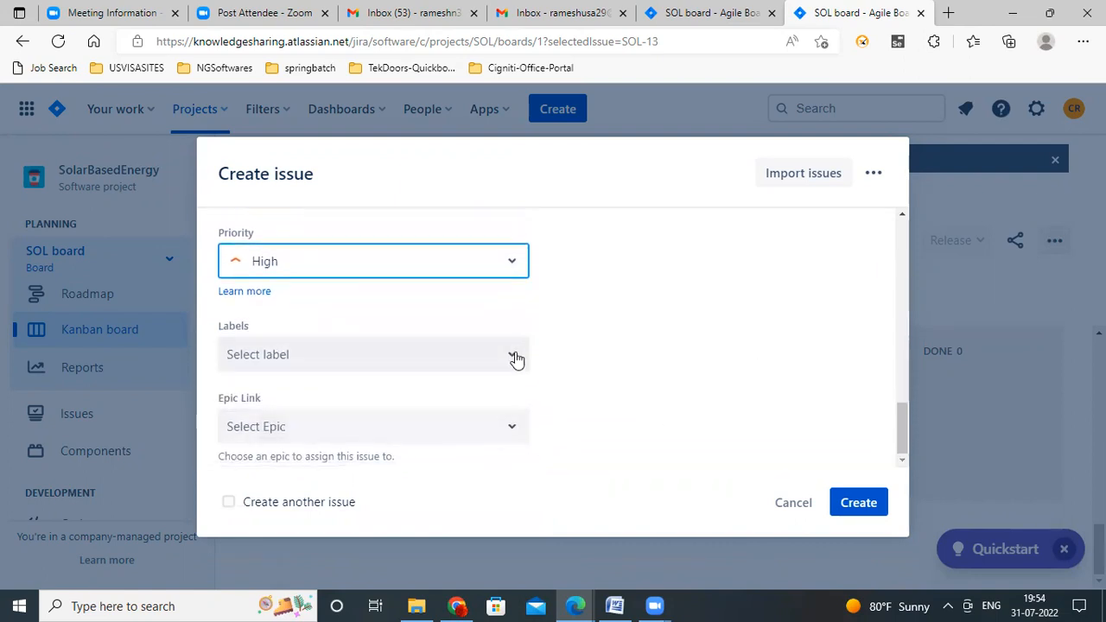
left_click(511, 359)
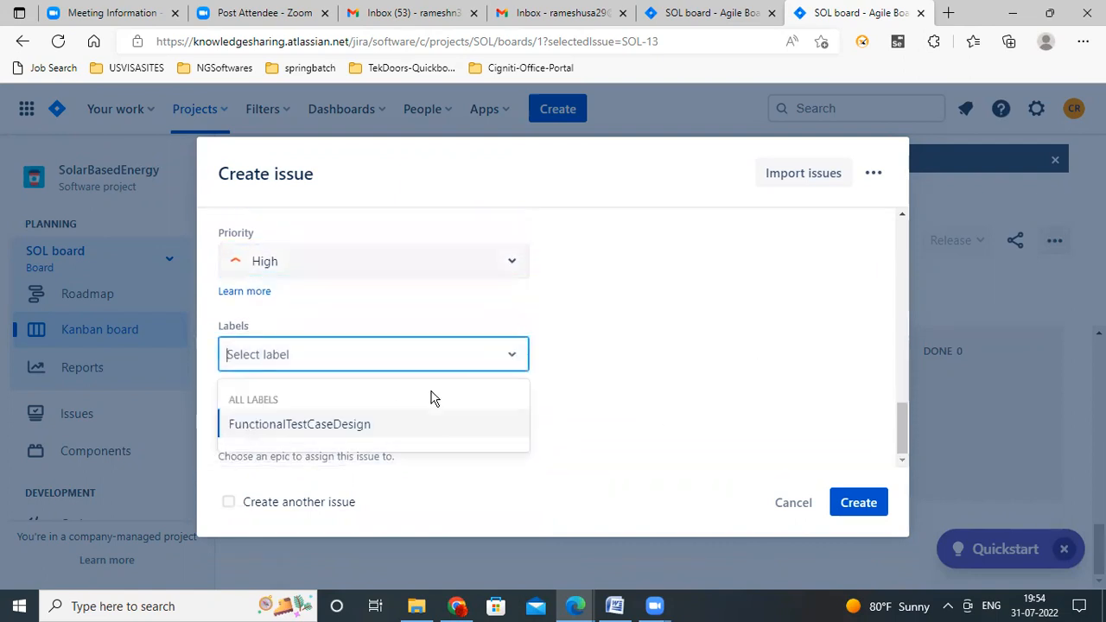
left_click(308, 428)
- Set the task's epic link to the Registration epic
left_click(507, 439)
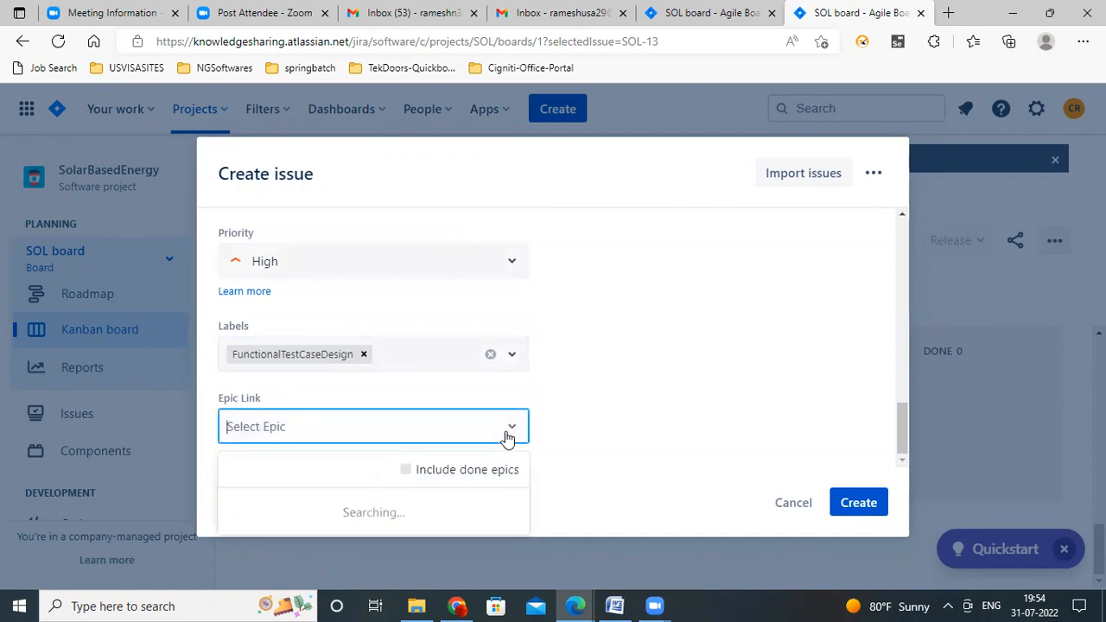
type("Re")
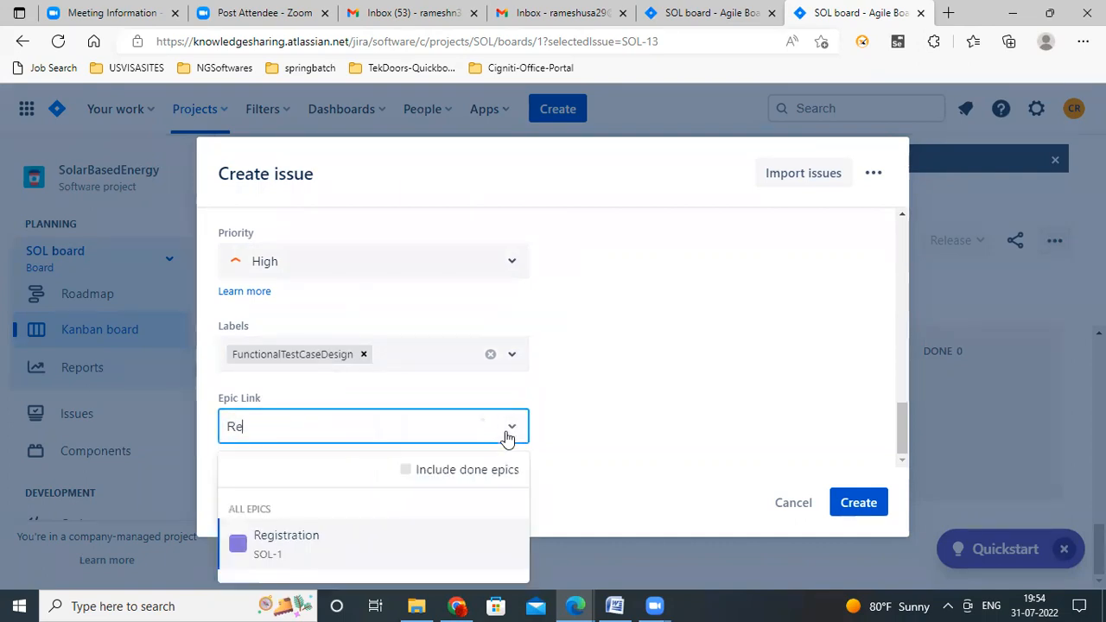
type("gistra")
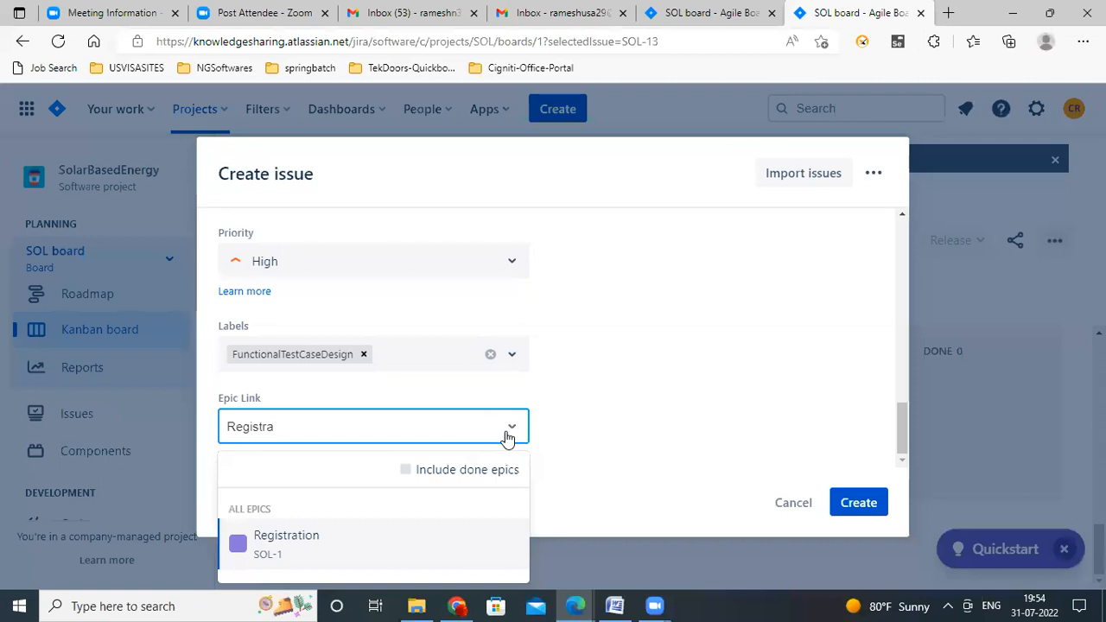
left_click(352, 522)
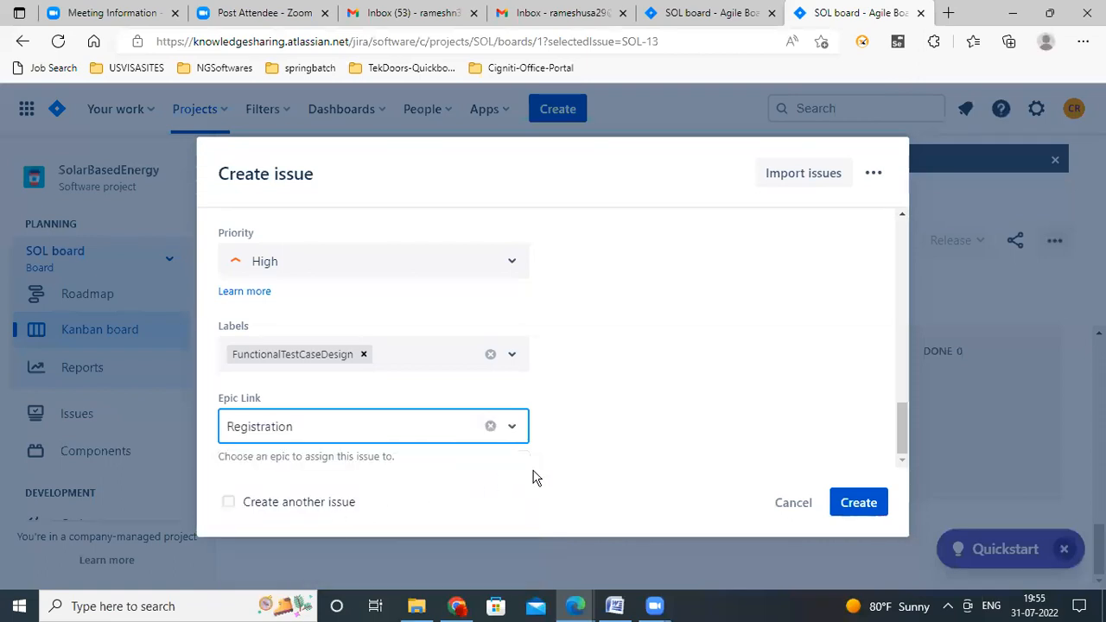
- Create the issue and move the "Design TestCases for Register preferences" card from Backlog to Selected for Development
left_click(868, 503)
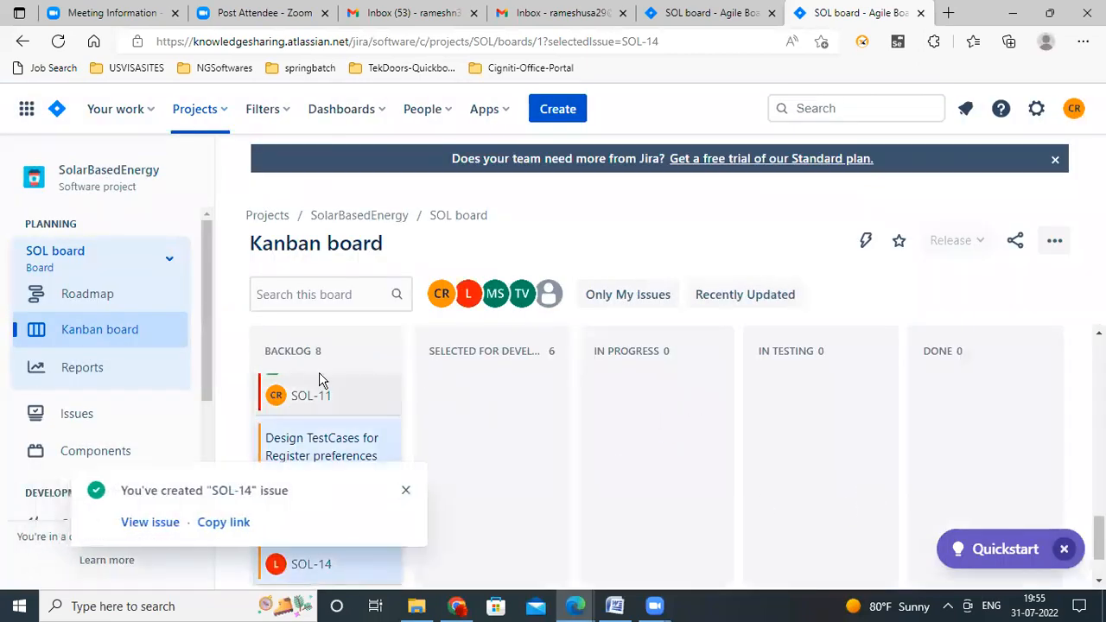
left_click_drag(291, 446, 479, 490)
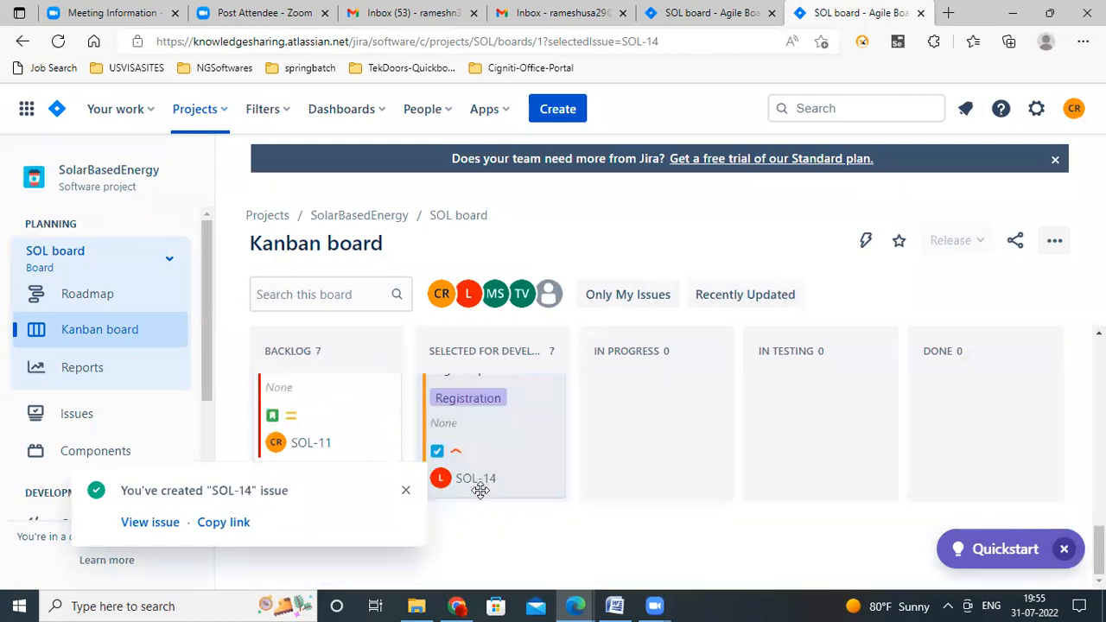
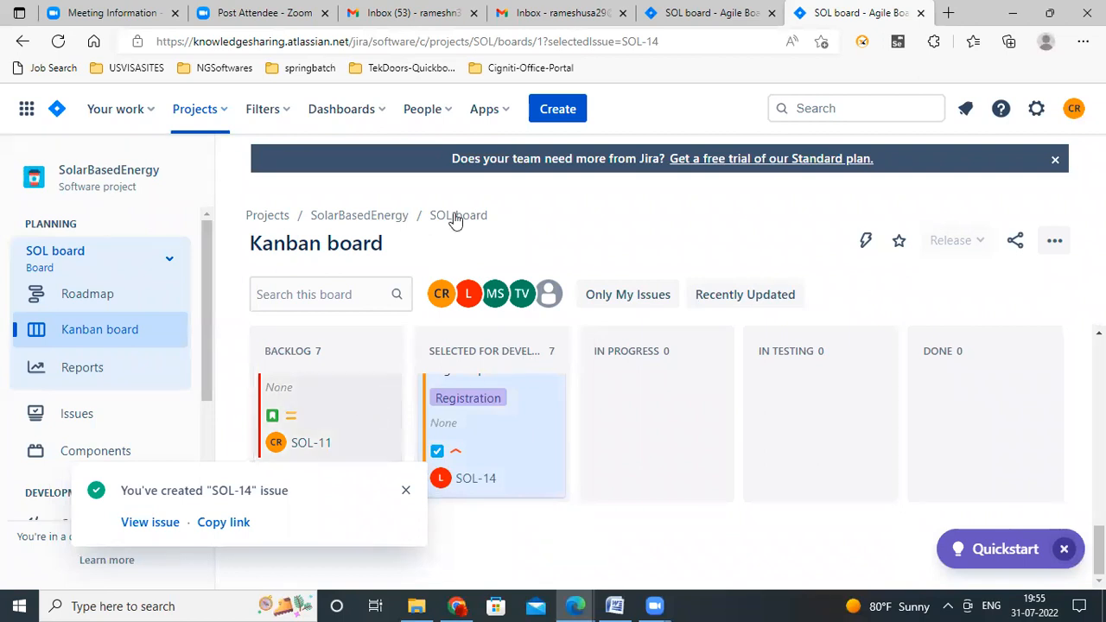
- Start a new Task issue in SolarBasedEnergy with the summary "Perform Testing on Registration feature", dismissing the creation notice
left_click(556, 110)
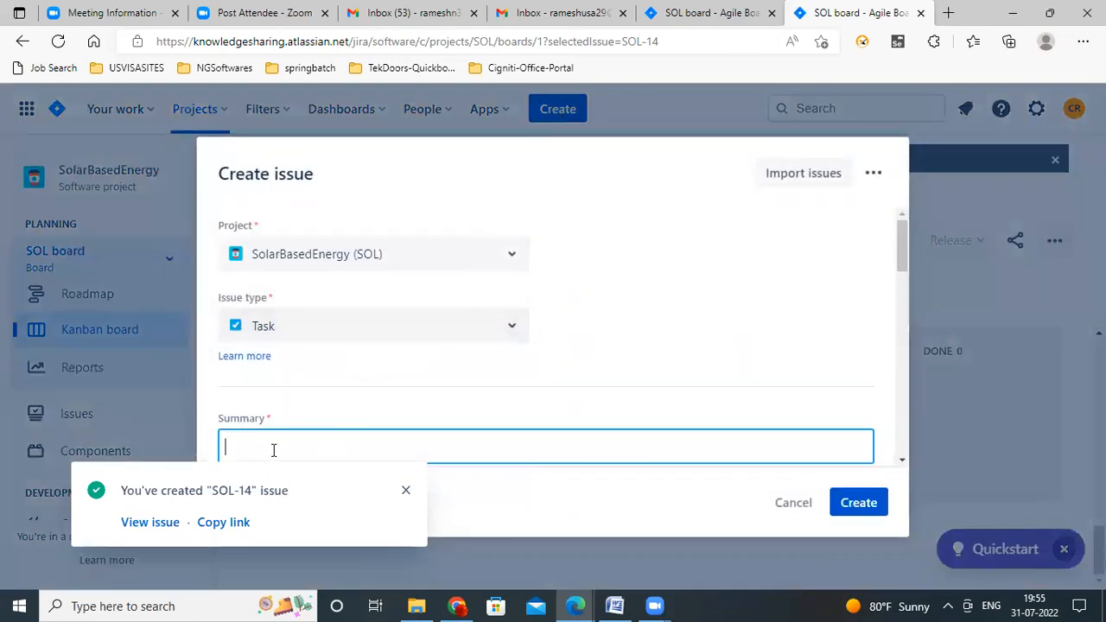
left_click(406, 491)
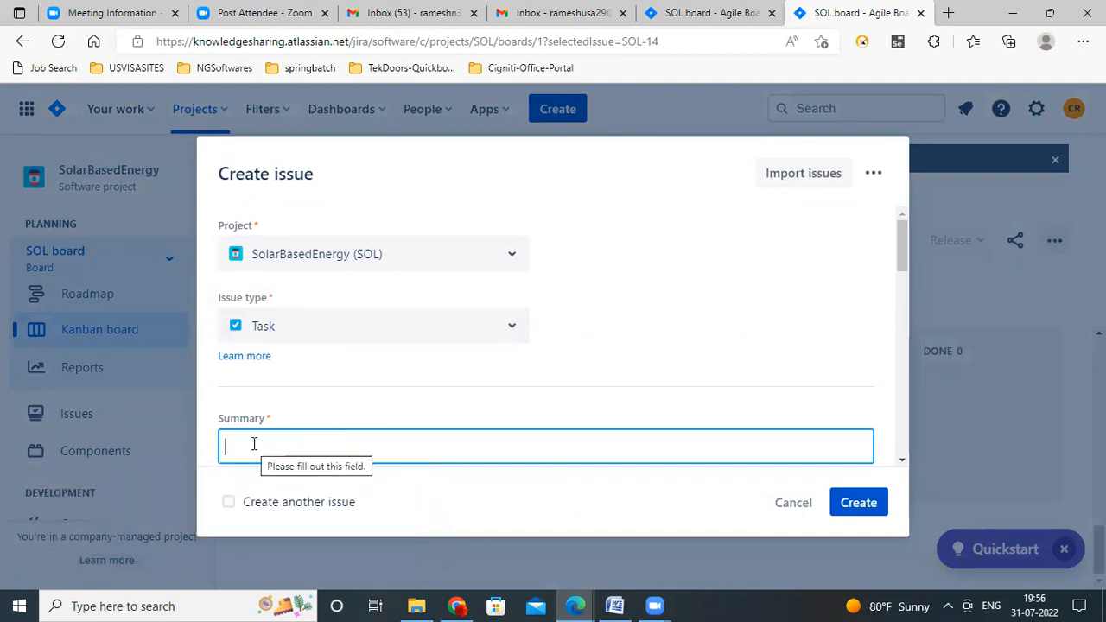
type("Perform")
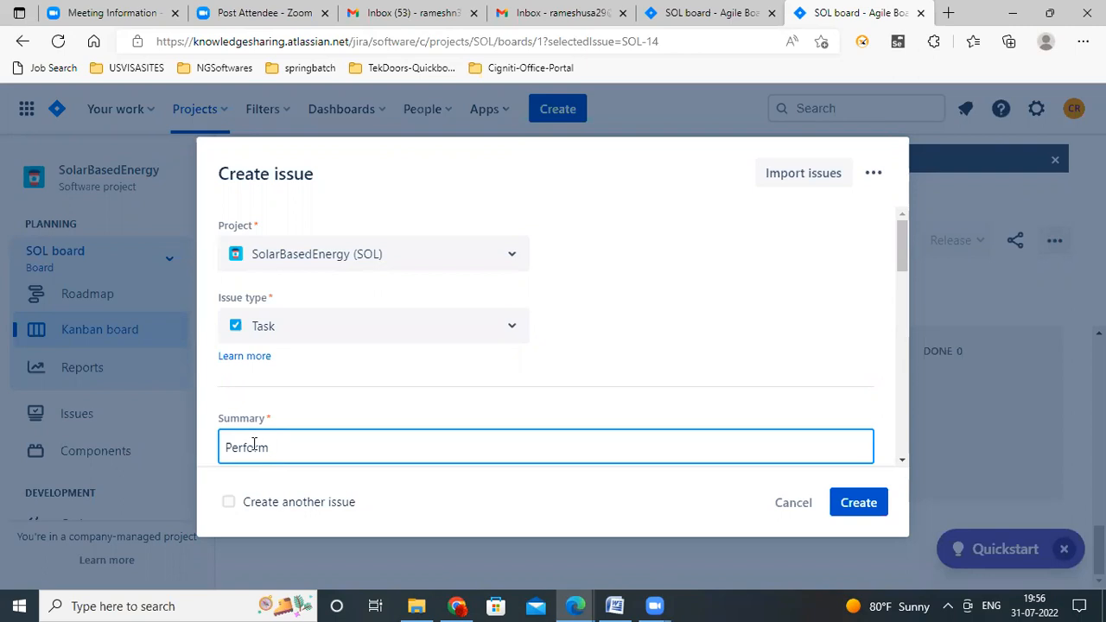
type("Testing on Regfistr")
key("BackSpace")
key("BackSpace")
type("istratio")
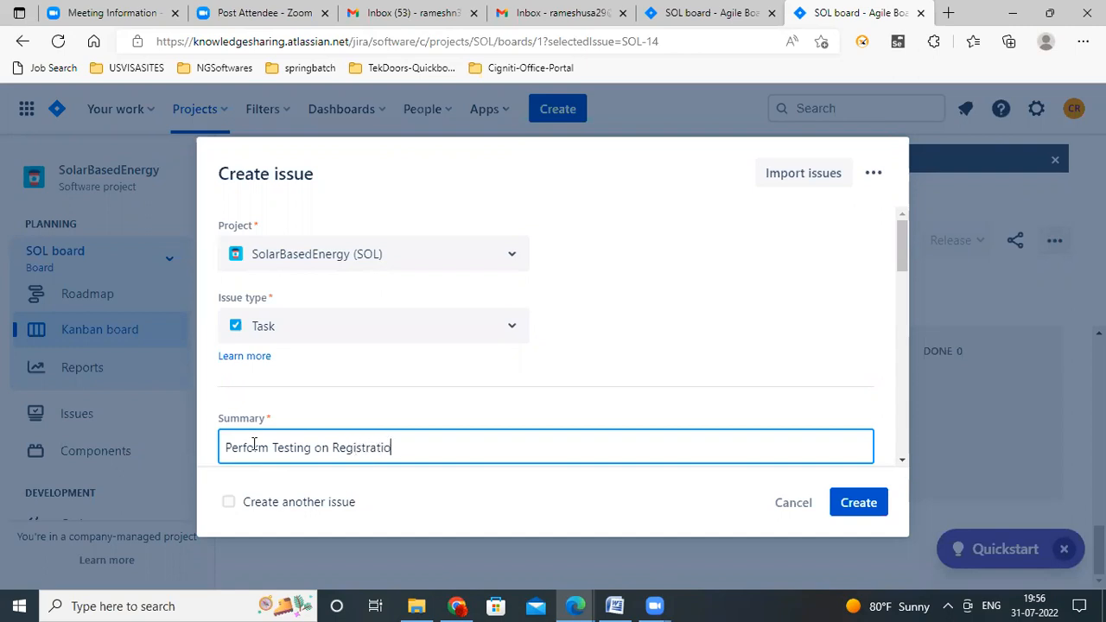
type("n feature")
scroll(253, 443, "down", 1)
scroll(253, 444, "down", 2)
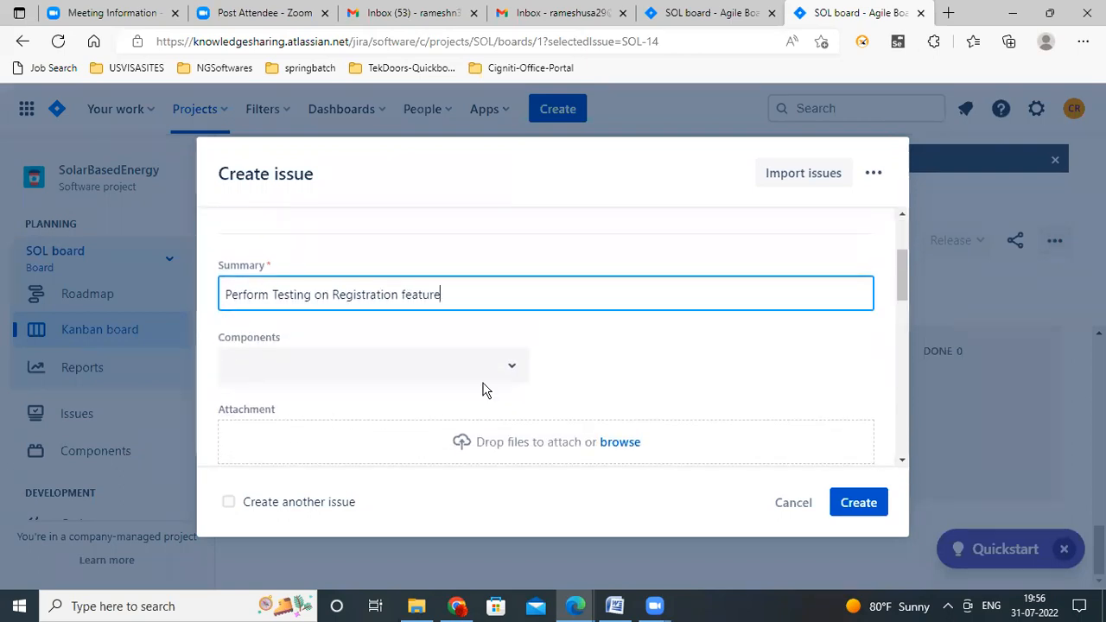
- Set the new issue's component to Registration and mention the teammate whose username starts with b in the description
left_click(507, 370)
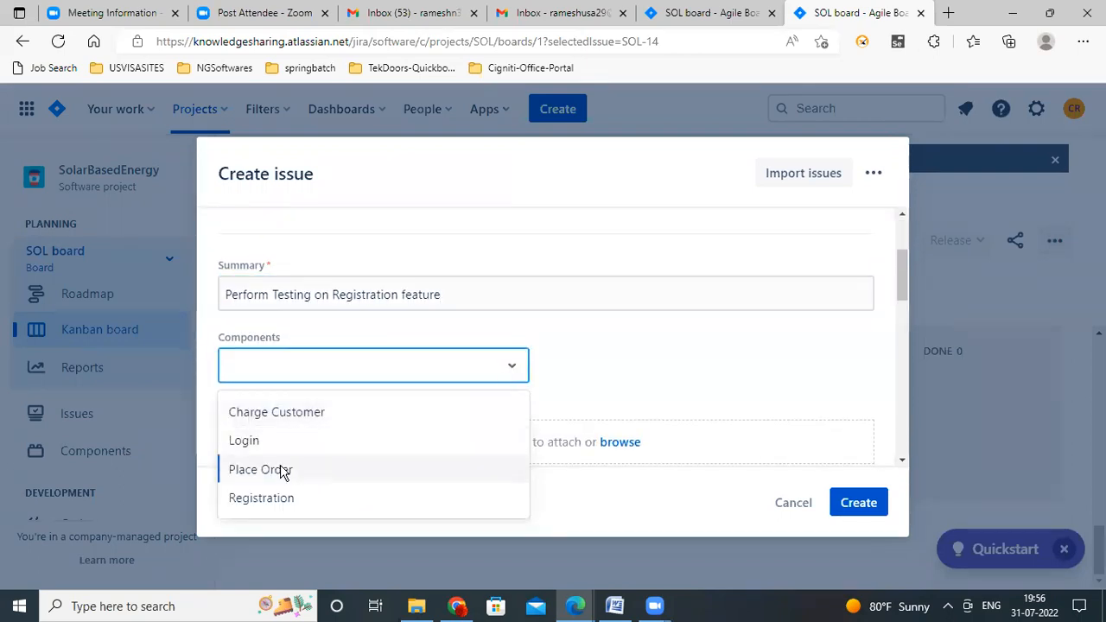
left_click(262, 499)
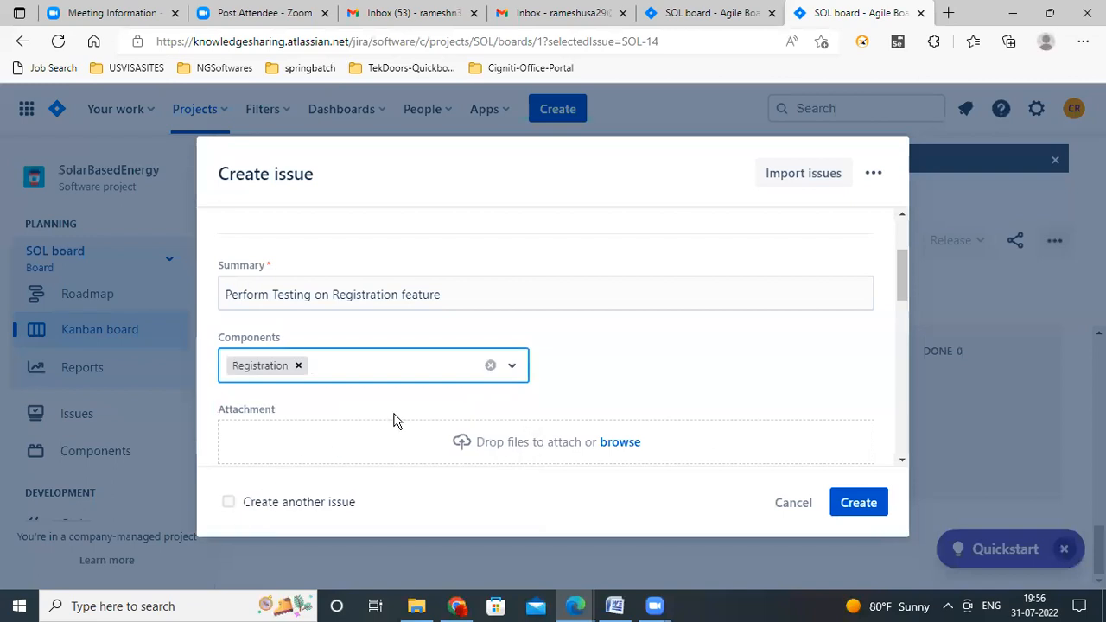
scroll(393, 421, "down", 1)
scroll(393, 420, "down", 1)
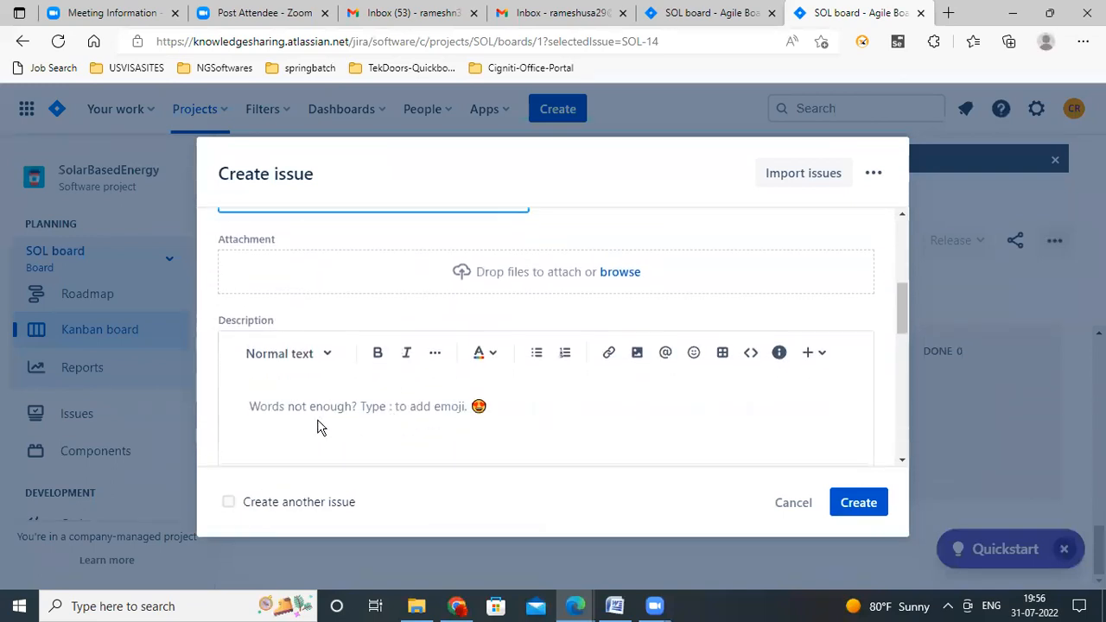
left_click(280, 411)
type("@j")
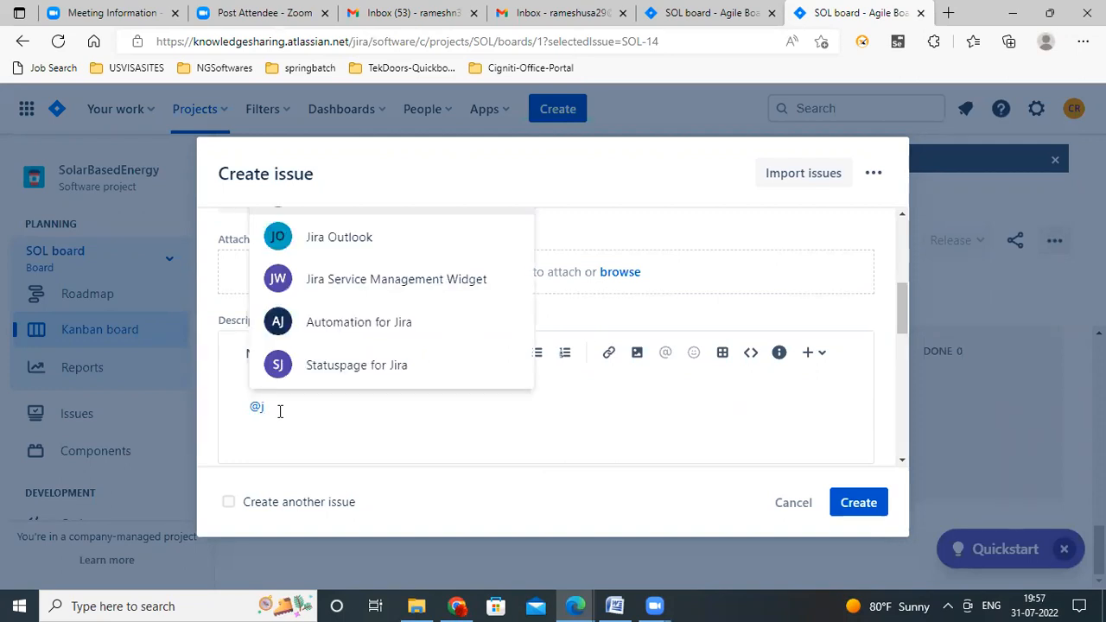
scroll(389, 308, "down", 1)
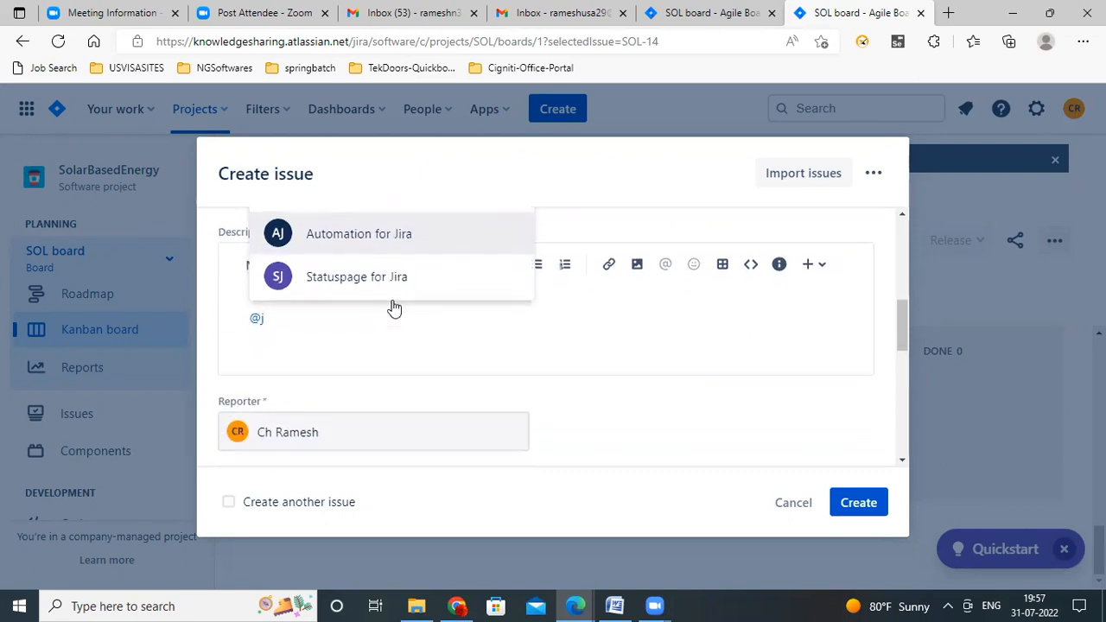
scroll(394, 308, "up", 1)
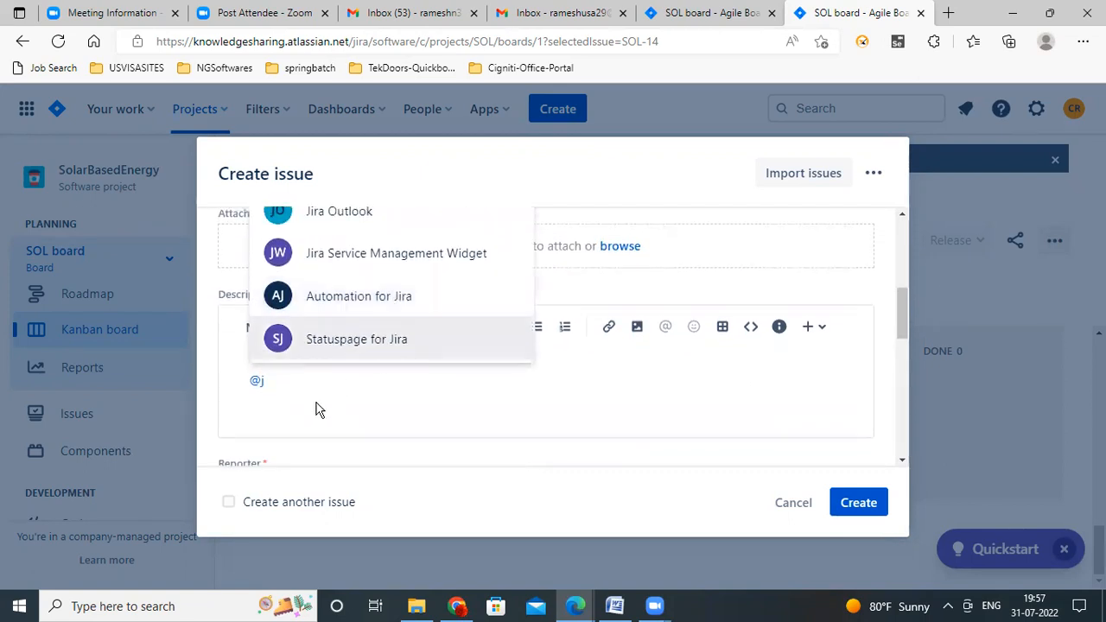
type("am")
key("BackSpace")
key("BackSpace")
type("sw")
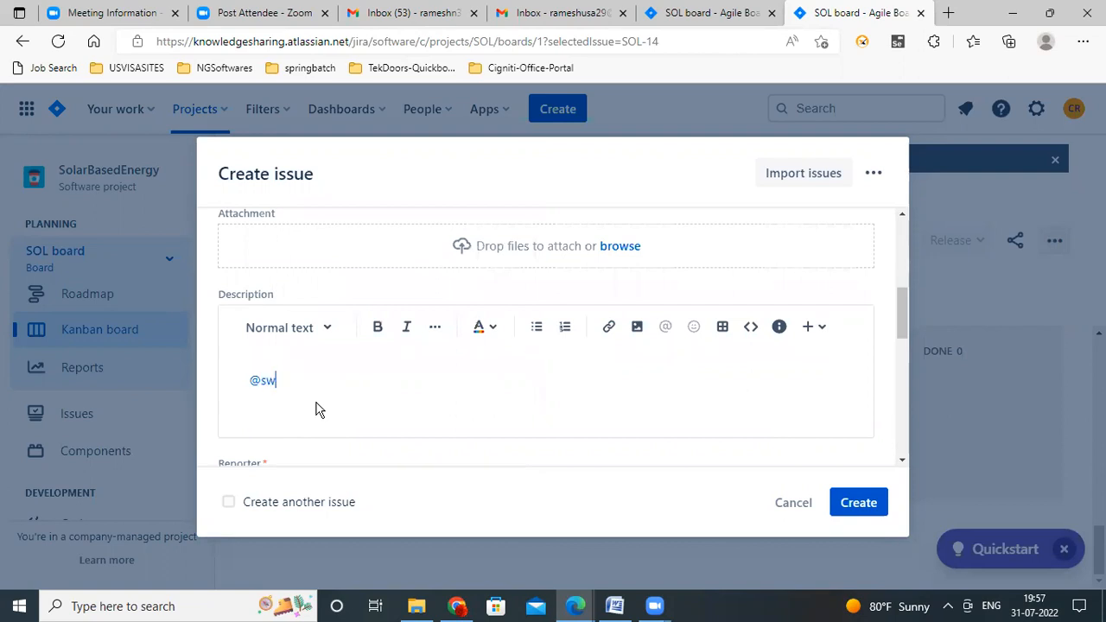
key("BackSpace")
key("BackSpace")
type("b")
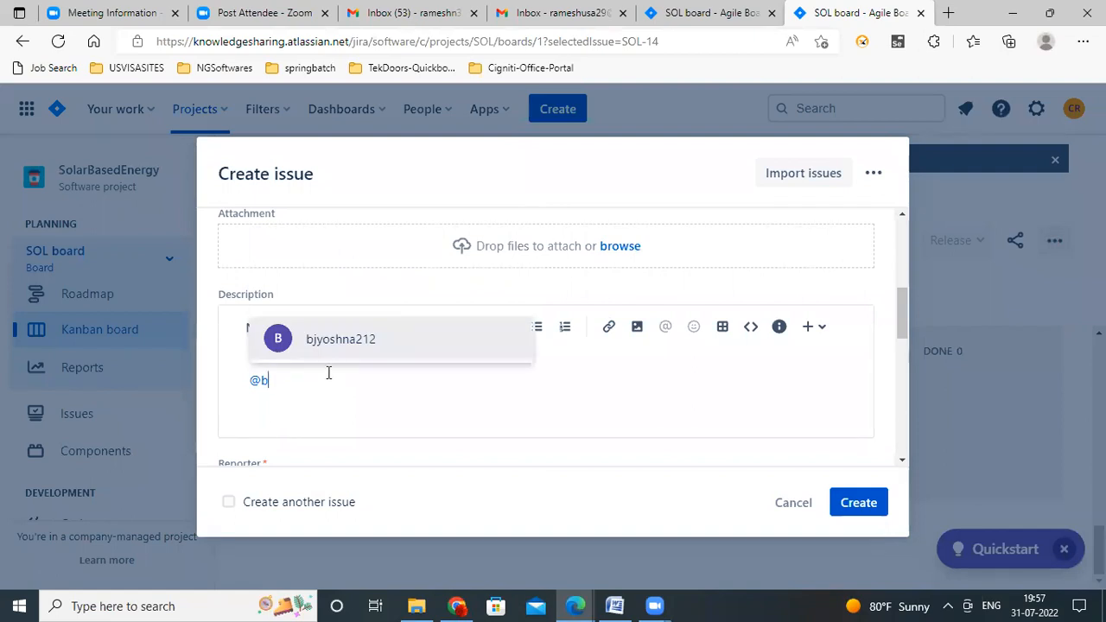
left_click(343, 347)
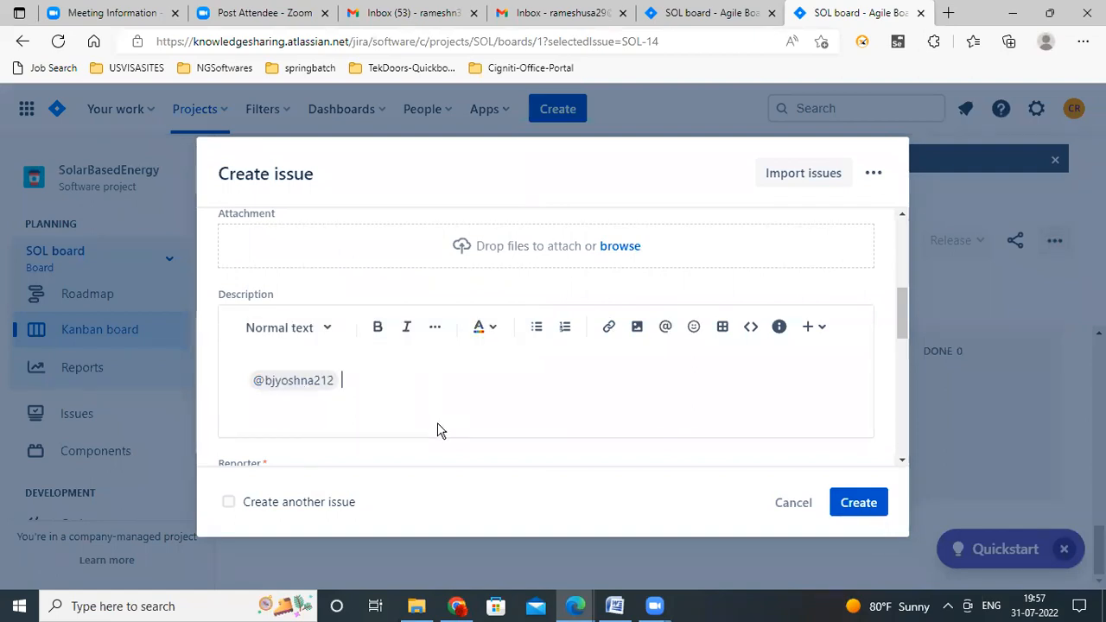
- Write "execute the testcaes on the given build for Registration testcases" after the mention in the description
type("execute ")
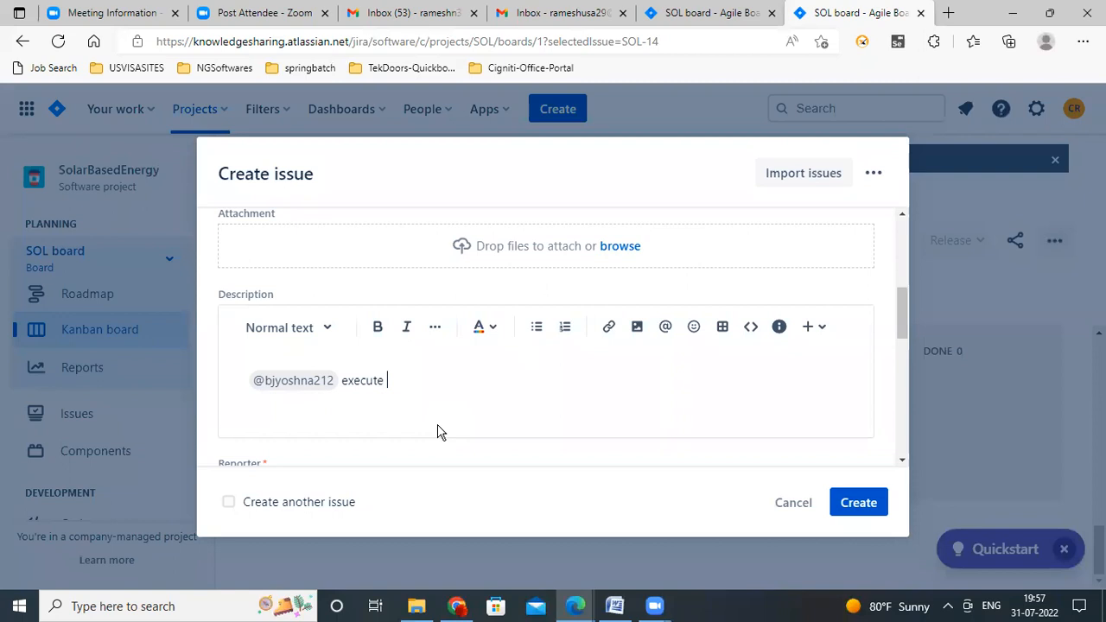
type("the testcaes on ")
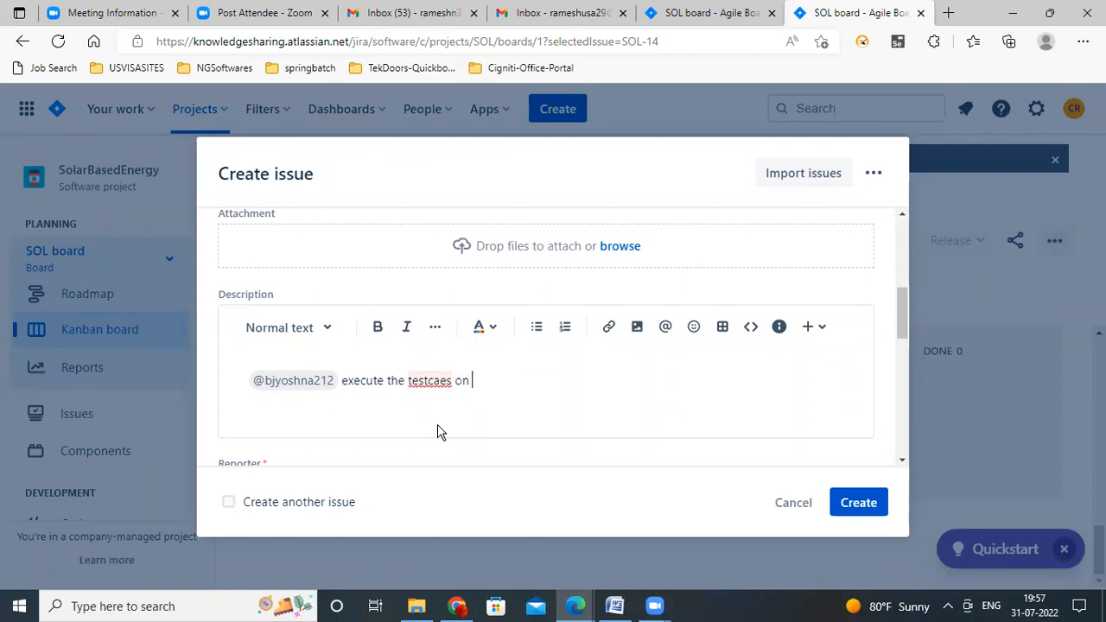
type("the given build for")
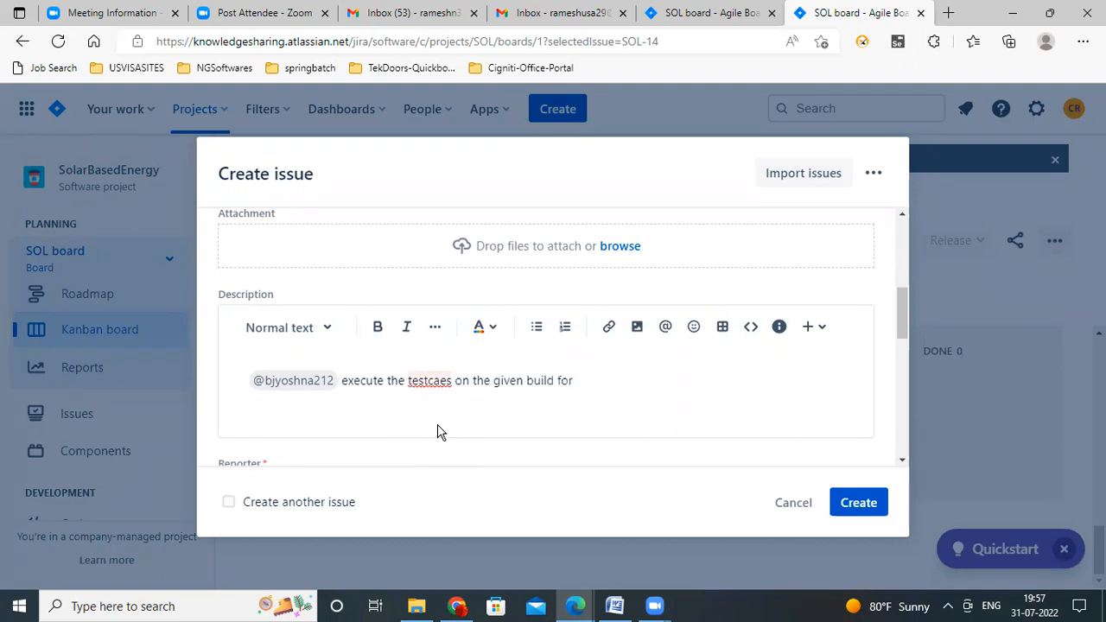
type(" Registration testcases")
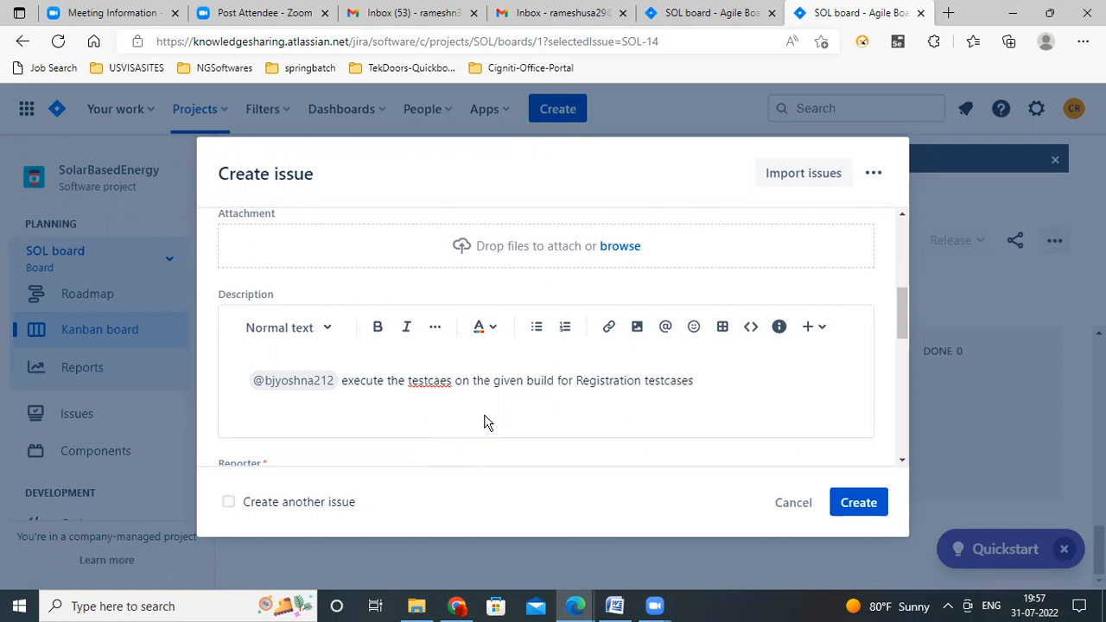
- Insert "registration" before "testcaes" in the description and replace the closing word "testcases" with "Module"
left_click(407, 380)
type("registrat")
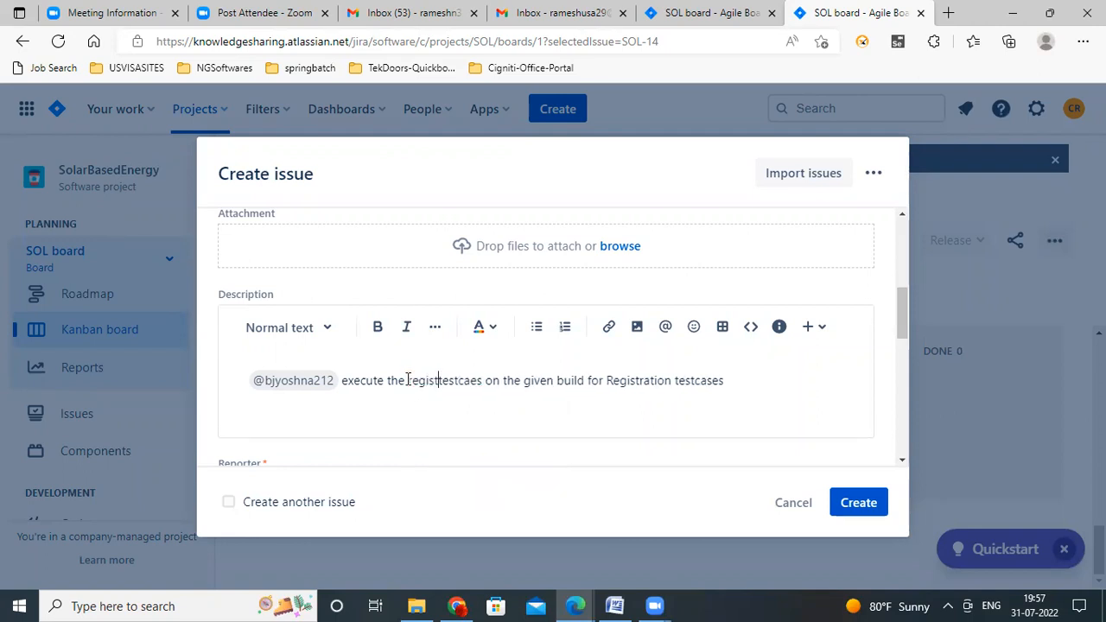
type("ion")
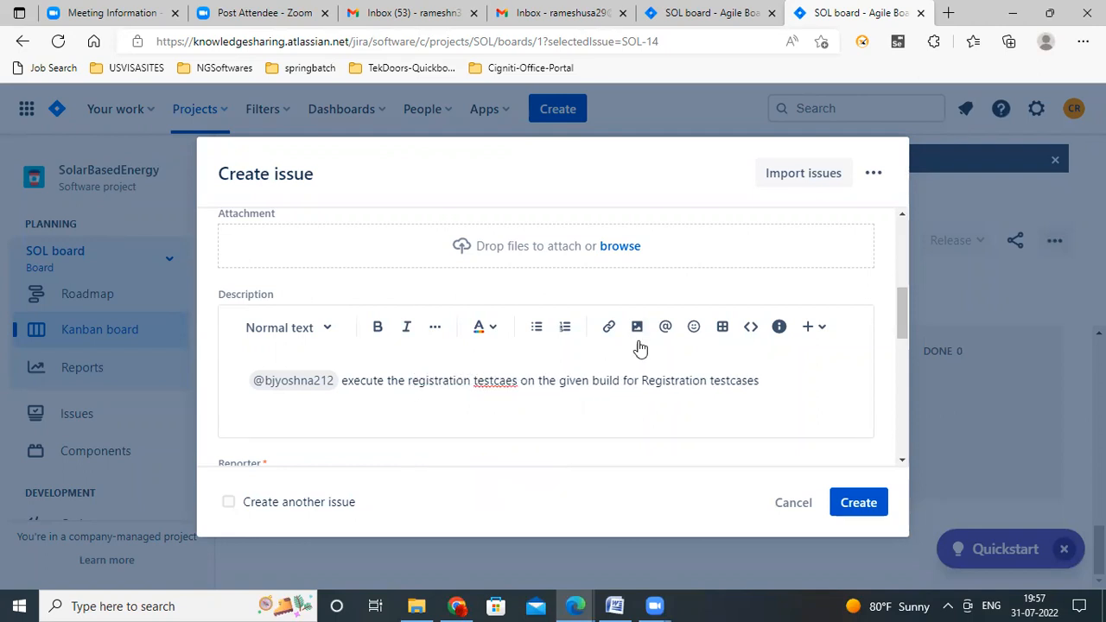
left_click_drag(711, 380, 762, 380)
type("Module")
- Link the new issue to SOL-4 Register to the SBE with the "relates to" relation
scroll(762, 380, "down", 2)
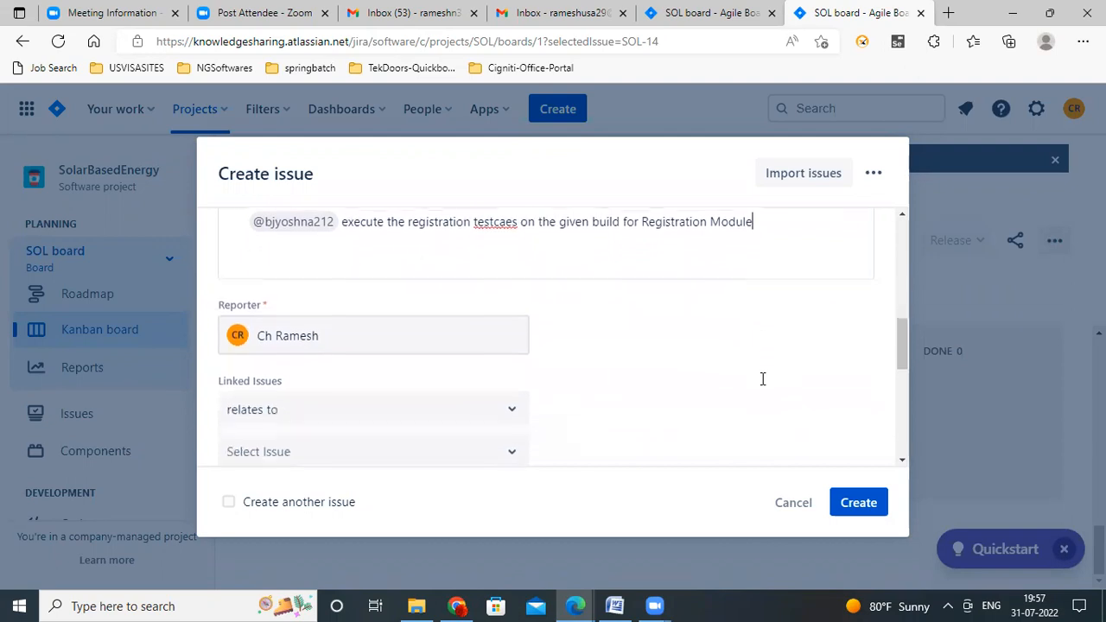
scroll(762, 387, "down", 1)
left_click(512, 380)
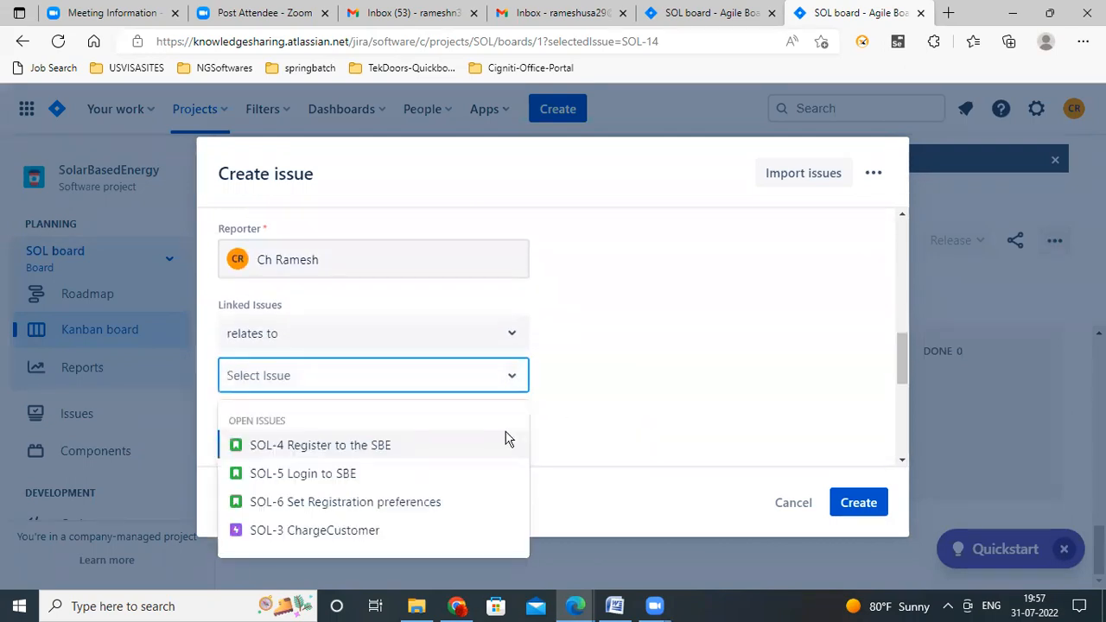
left_click(343, 447)
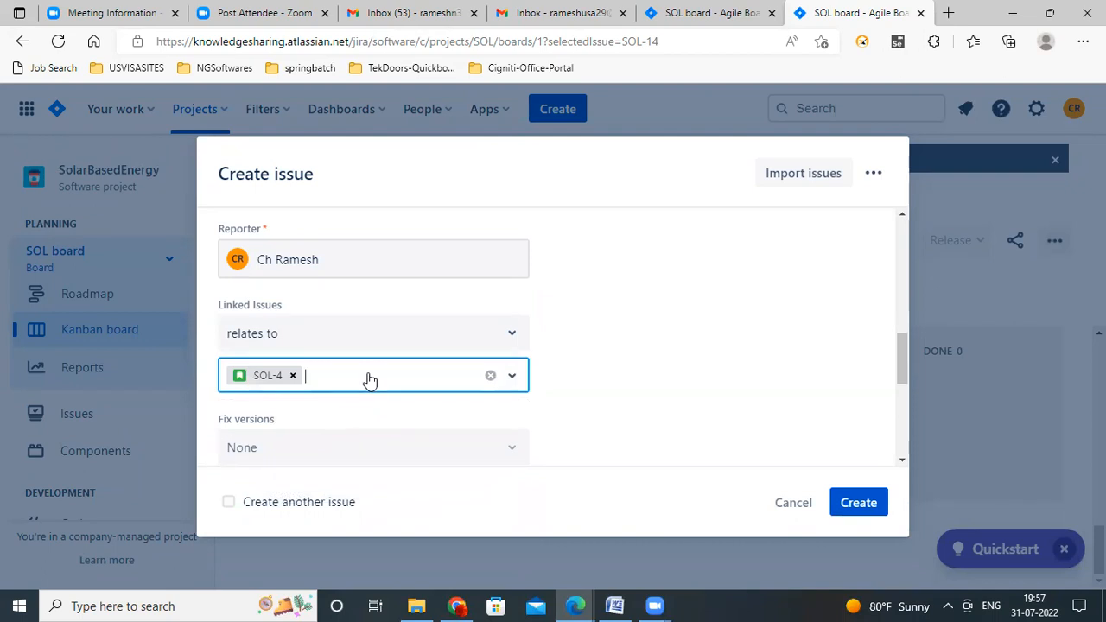
type("SOL")
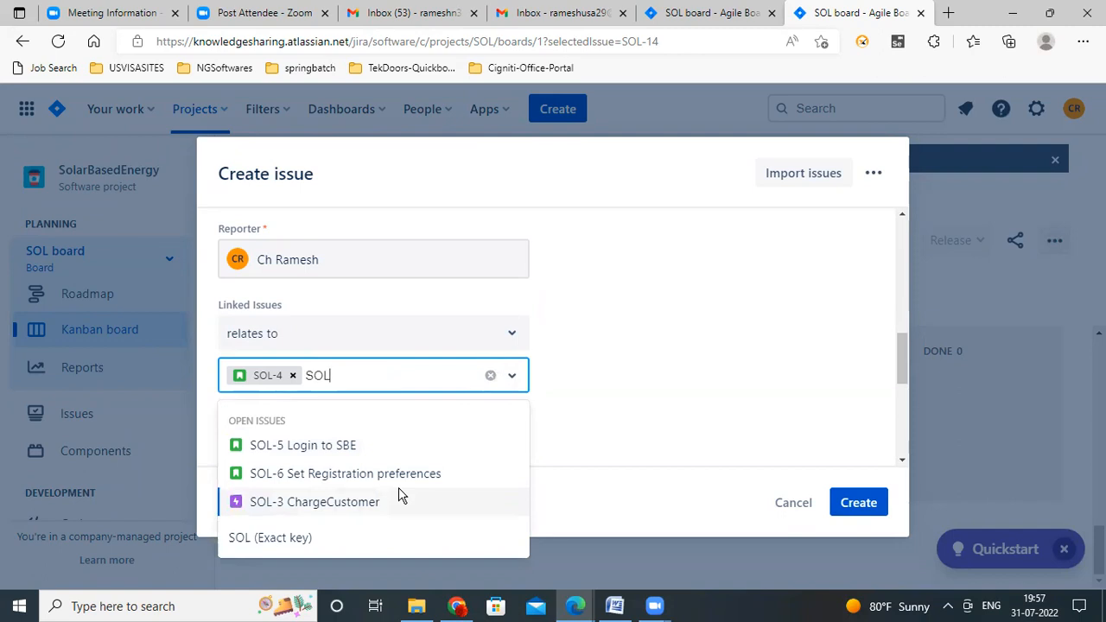
key("BackSpace")
key("BackSpace")
key("BackSpace")
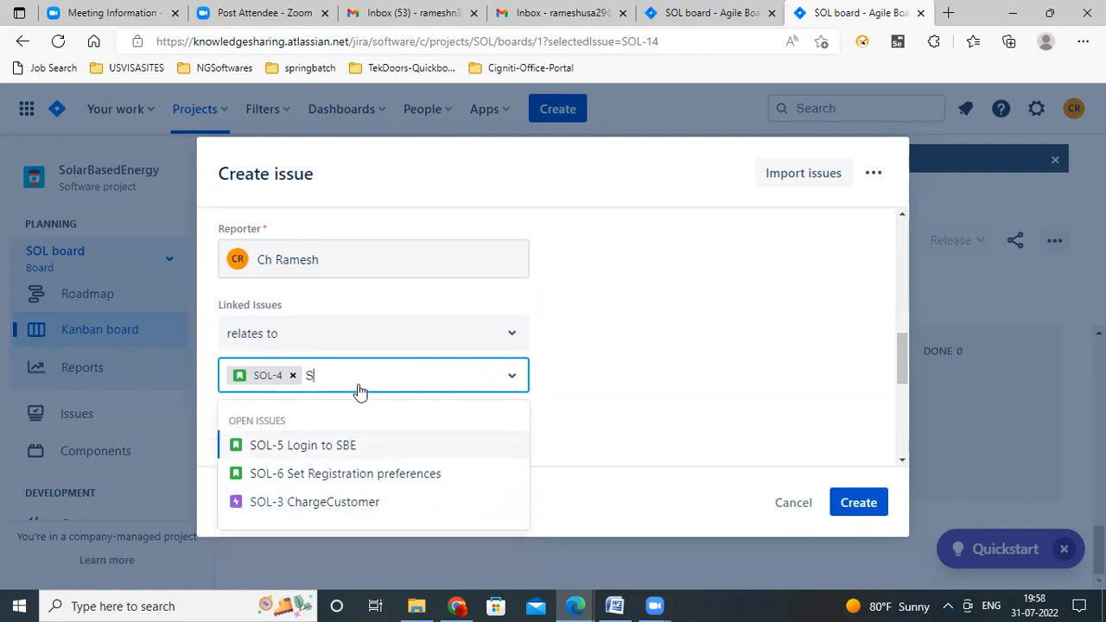
left_click(674, 374)
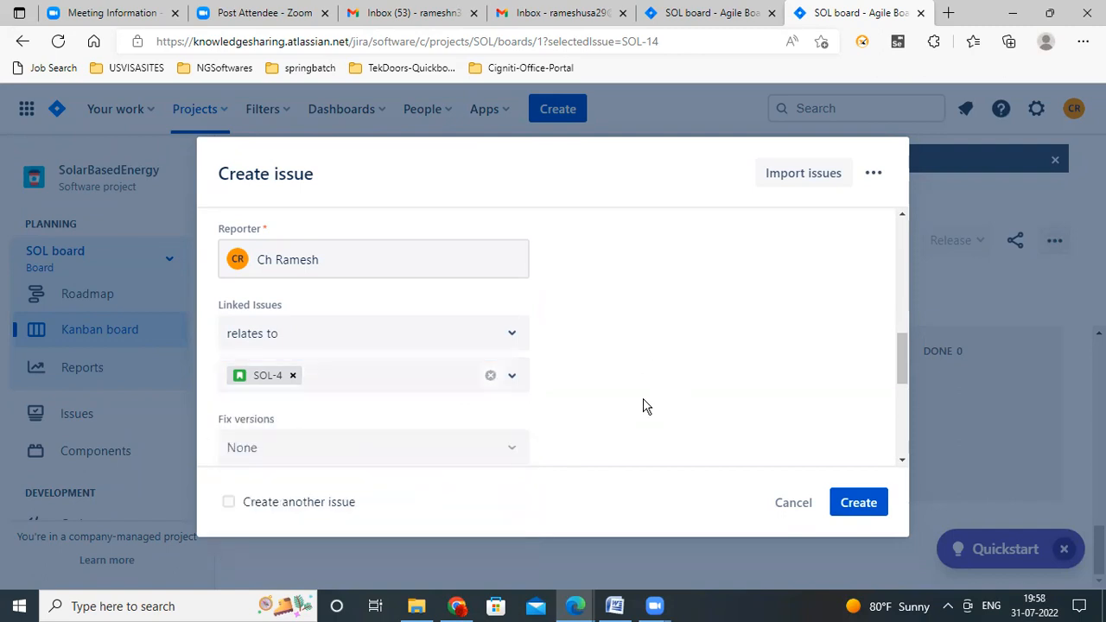
- Assign the new issue to the same teammate who is mentioned in the description
scroll(390, 453, "down", 3)
scroll(390, 454, "down", 1)
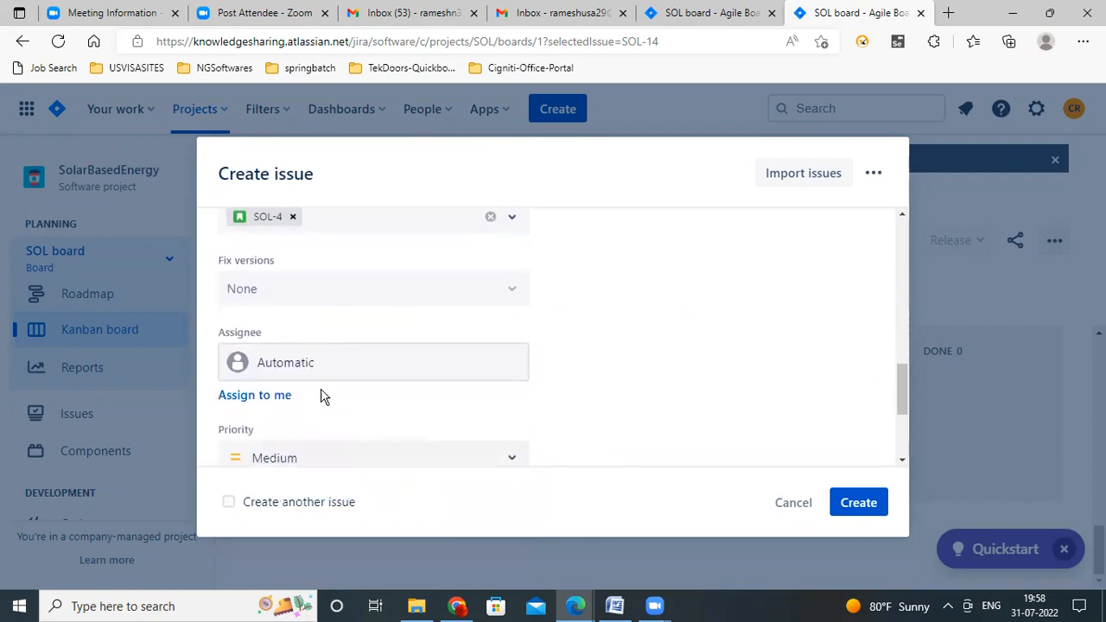
left_click(296, 363)
type("b")
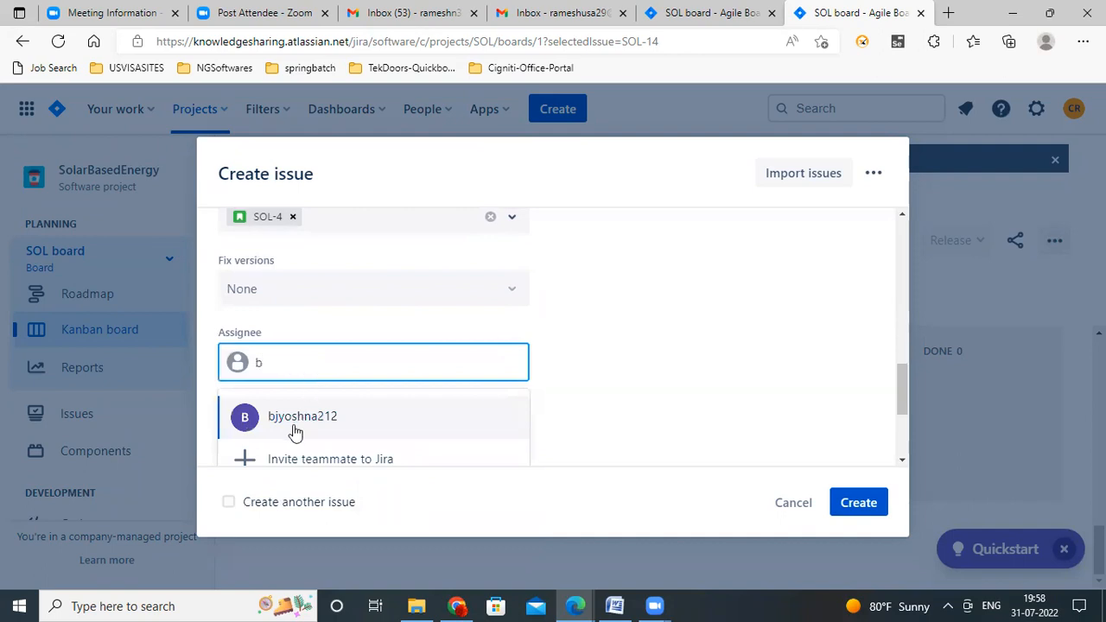
left_click(293, 429)
- Add the new label TestCaseExecuton to the issue
scroll(626, 420, "down", 3)
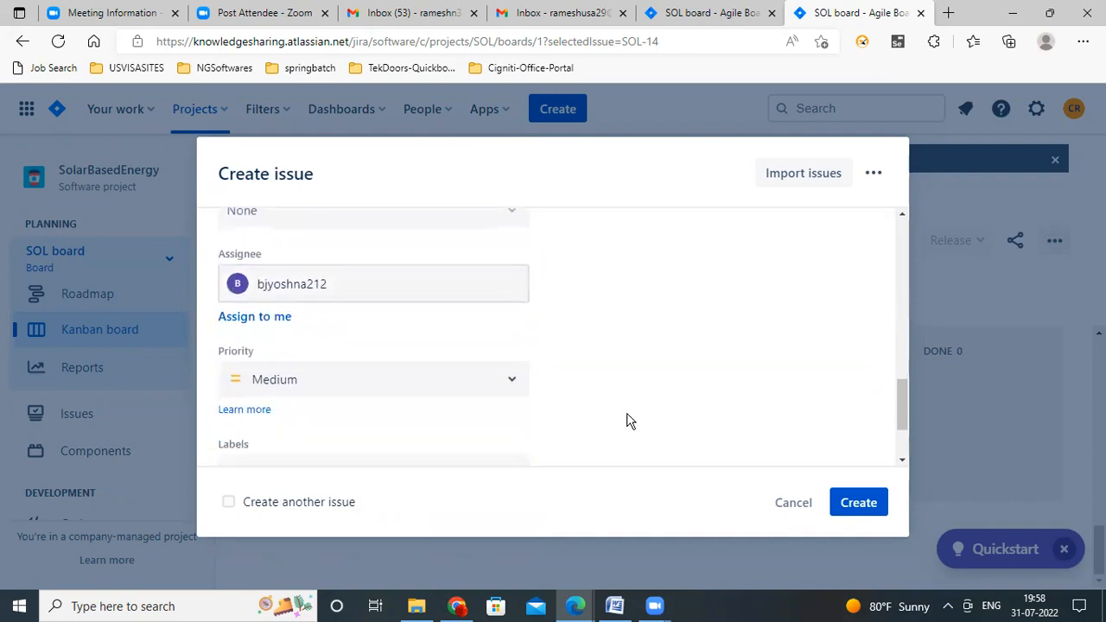
scroll(629, 421, "down", 1)
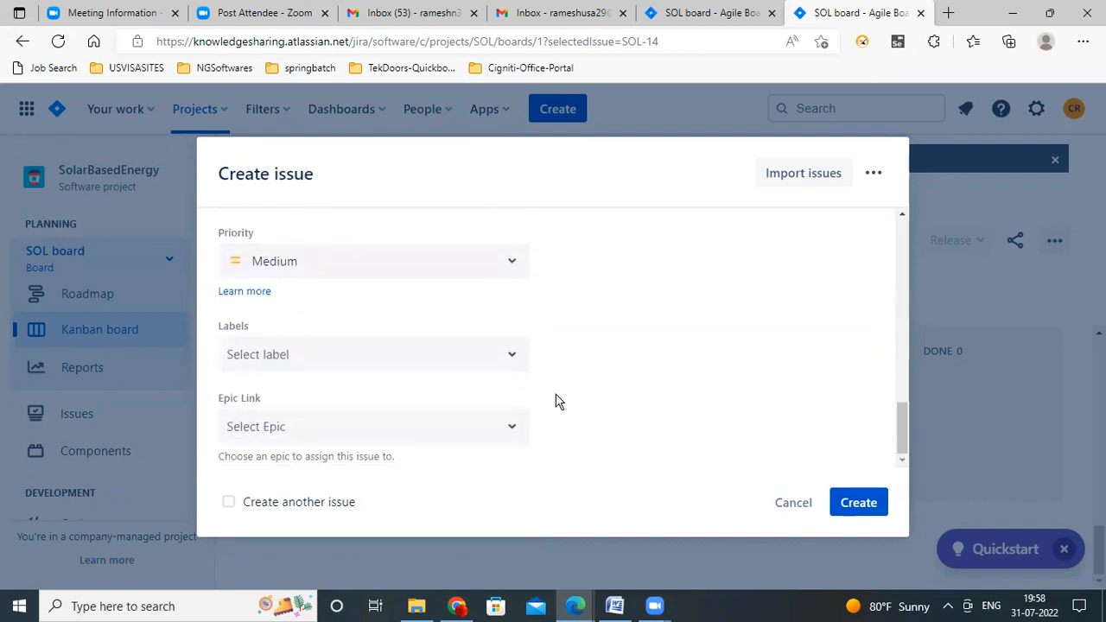
left_click(482, 364)
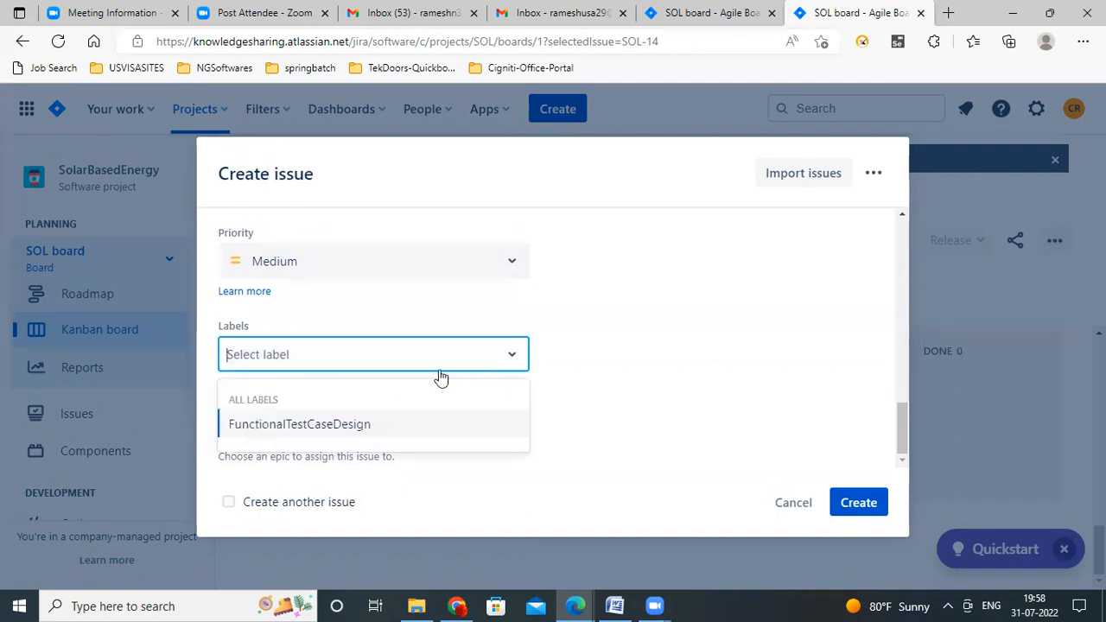
type("TestCas")
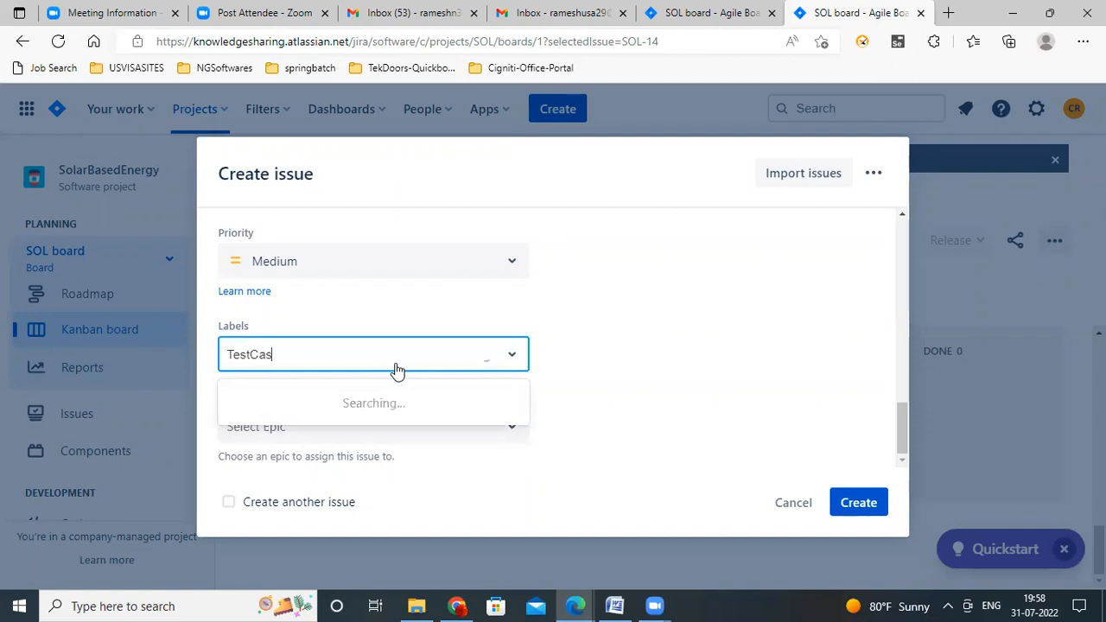
type("eExecuton")
left_click(368, 399)
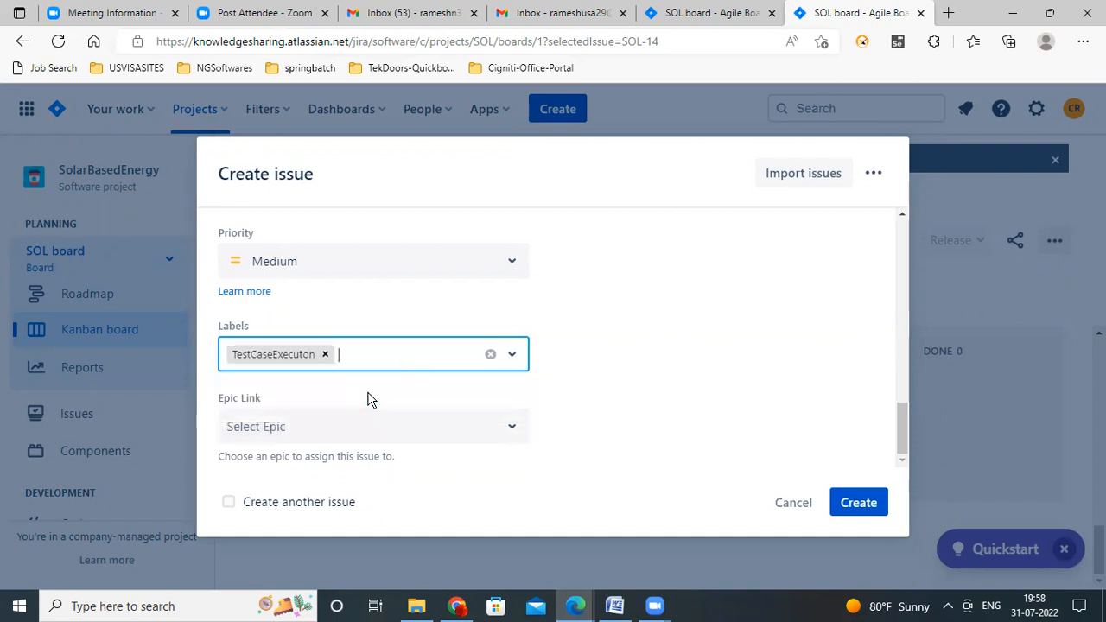
- Link the issue to the Registration epic, then create the issue and dismiss its notification
left_click(505, 427)
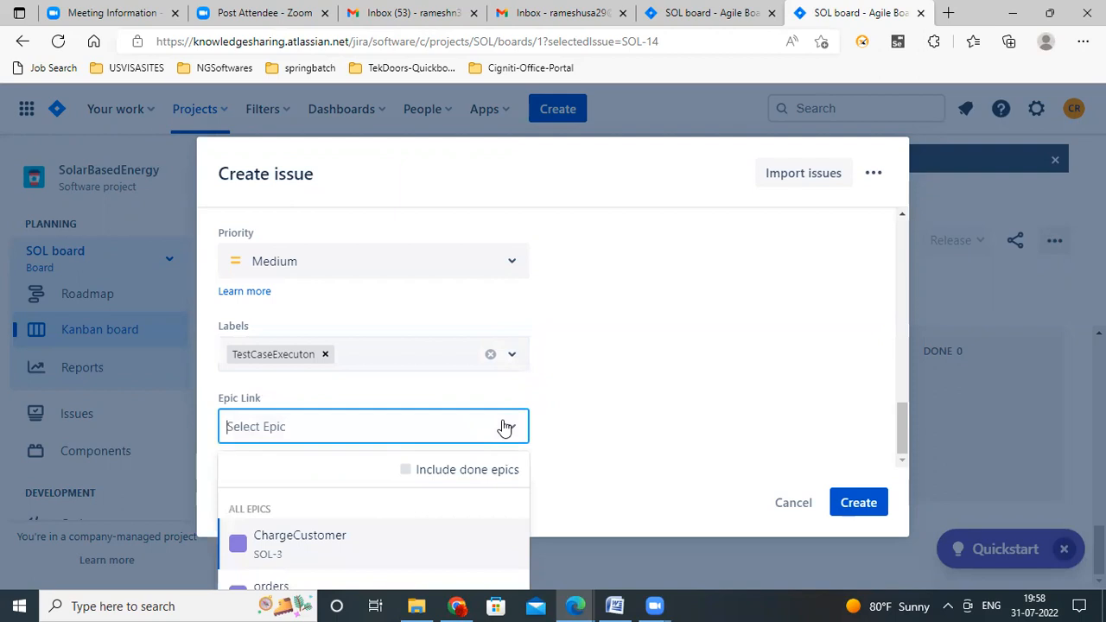
type("Re")
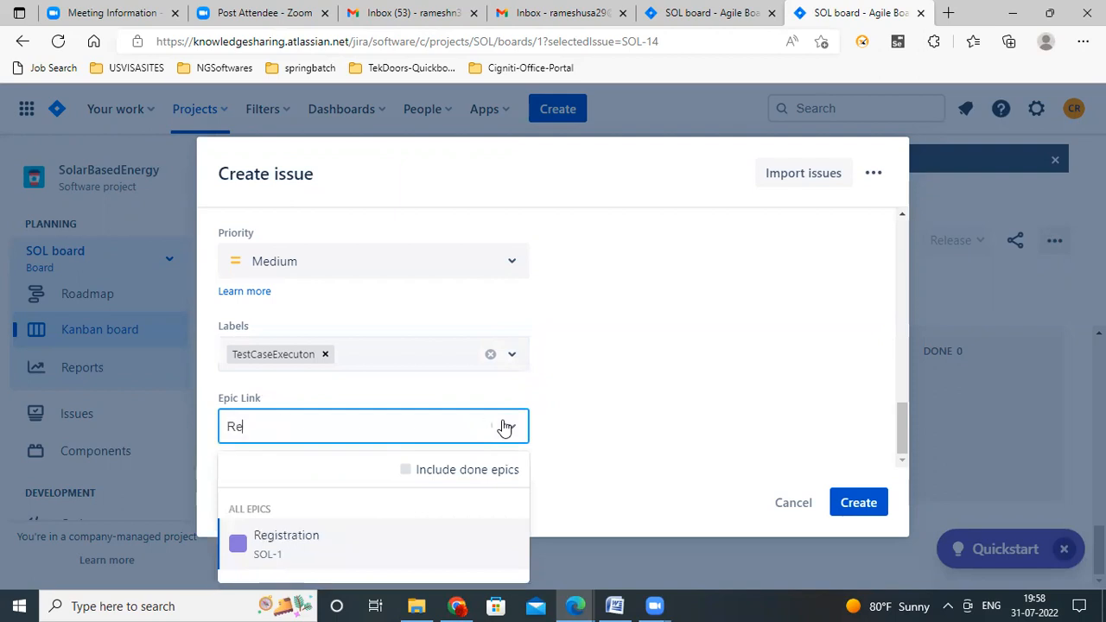
left_click(294, 525)
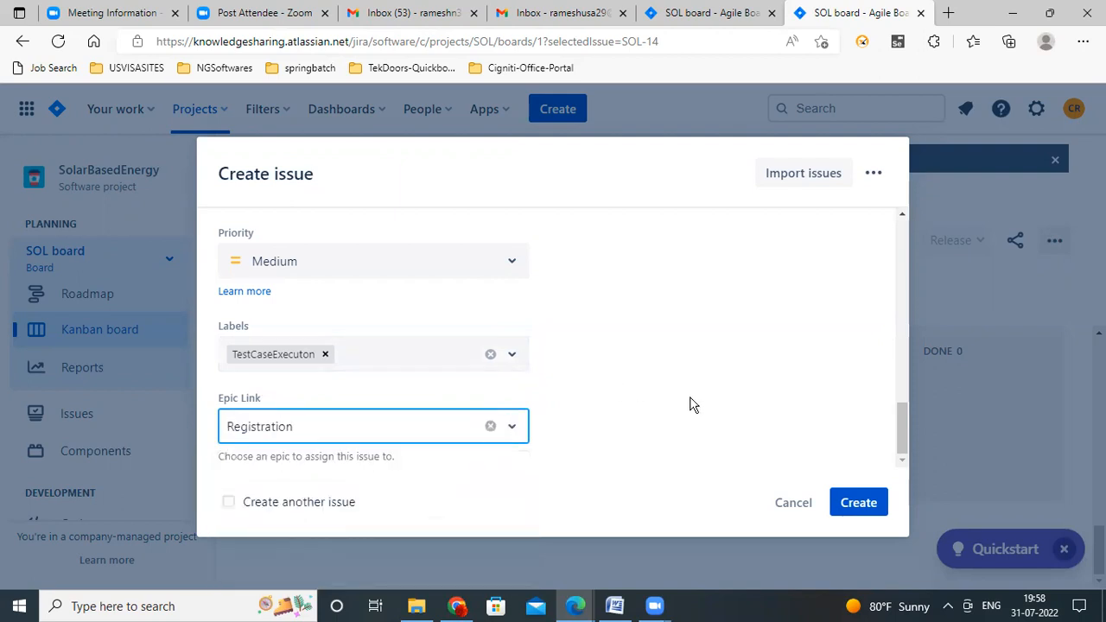
left_click(853, 504)
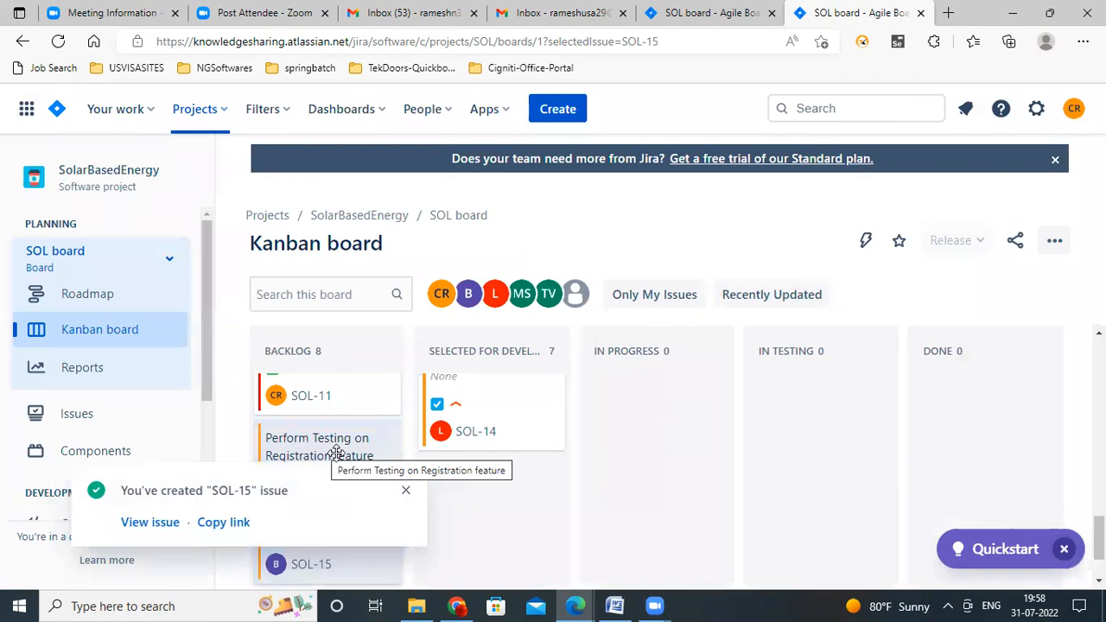
left_click(406, 491)
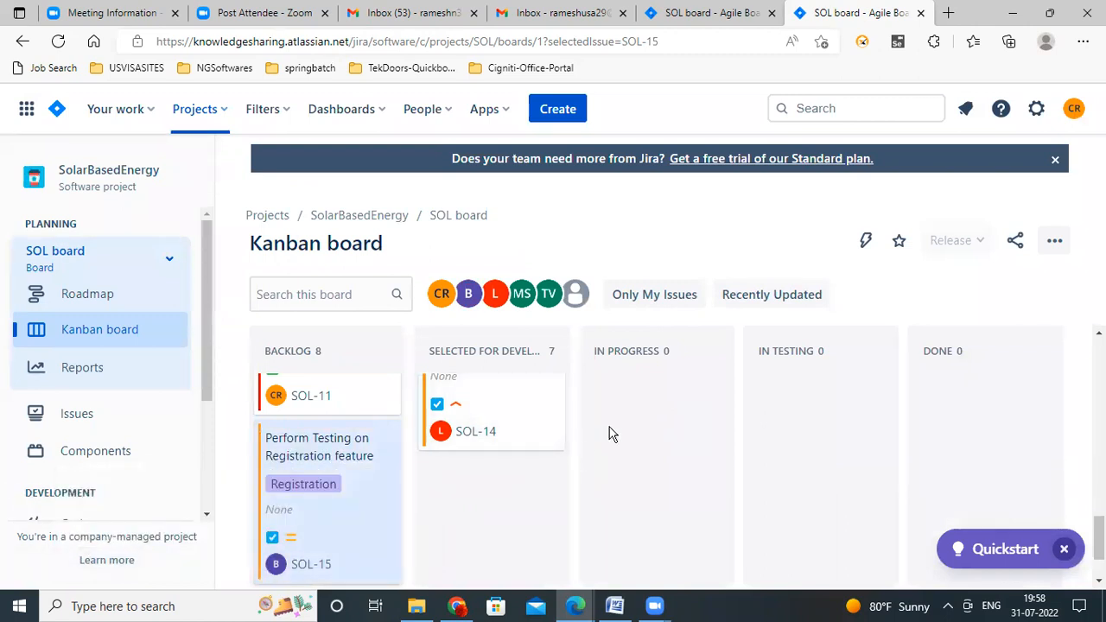
- Move the "Perform Testing on Registration feature" card from the Backlog column to Selected for Development
scroll(358, 473, "down", 2)
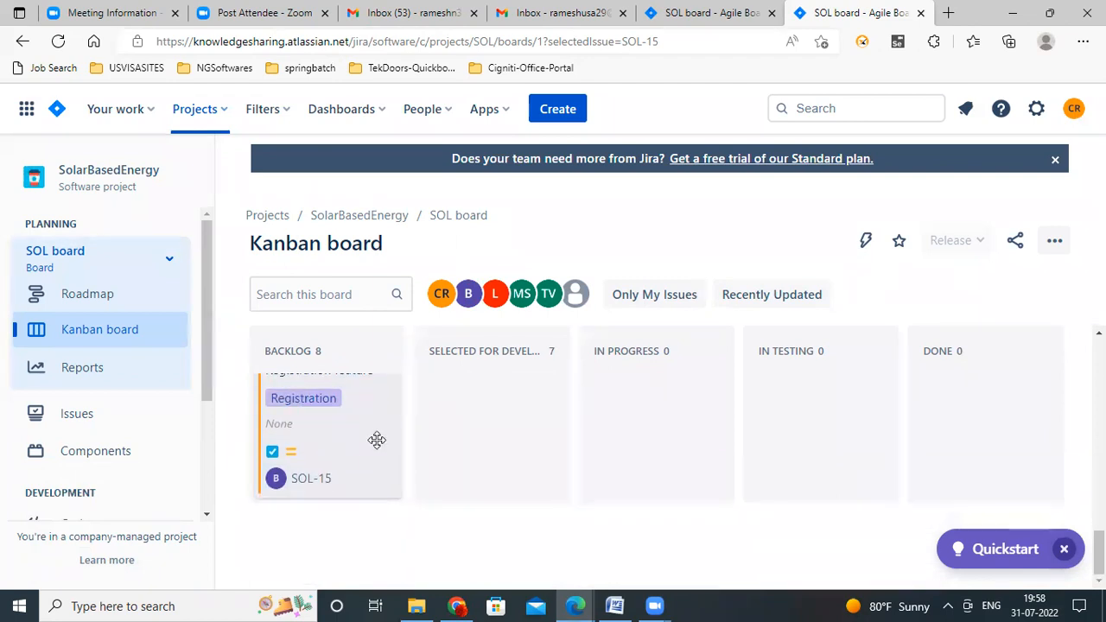
scroll(376, 440, "up", 1)
left_click_drag(299, 395, 484, 465)
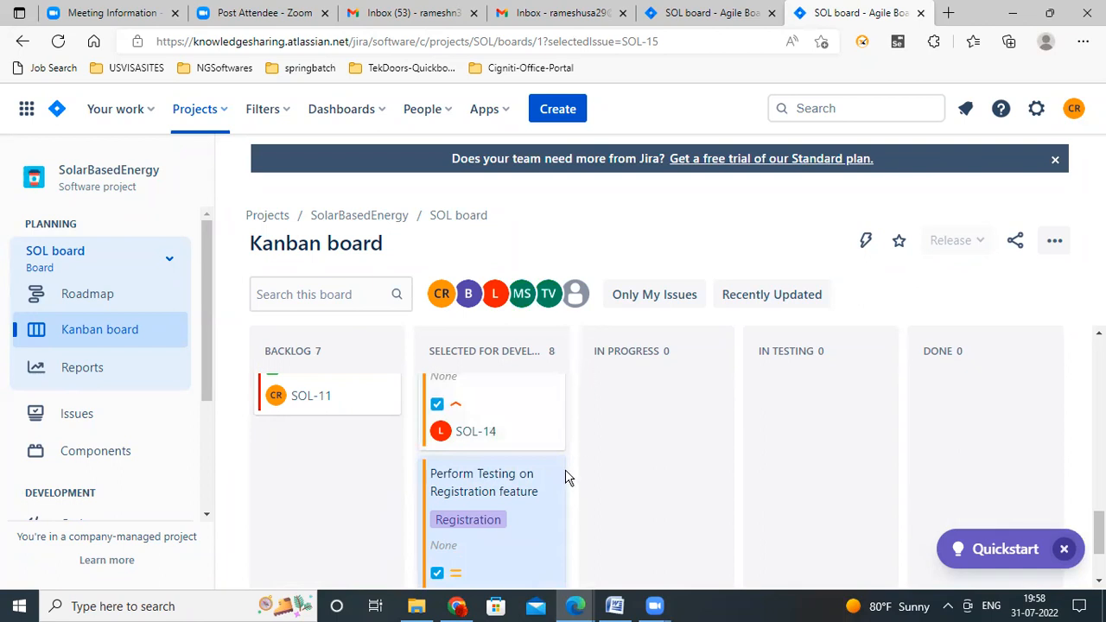
- Move the "Perform Testing on Registration feature" card to In Progress and filter the board by its assignee
left_click_drag(470, 480, 643, 495)
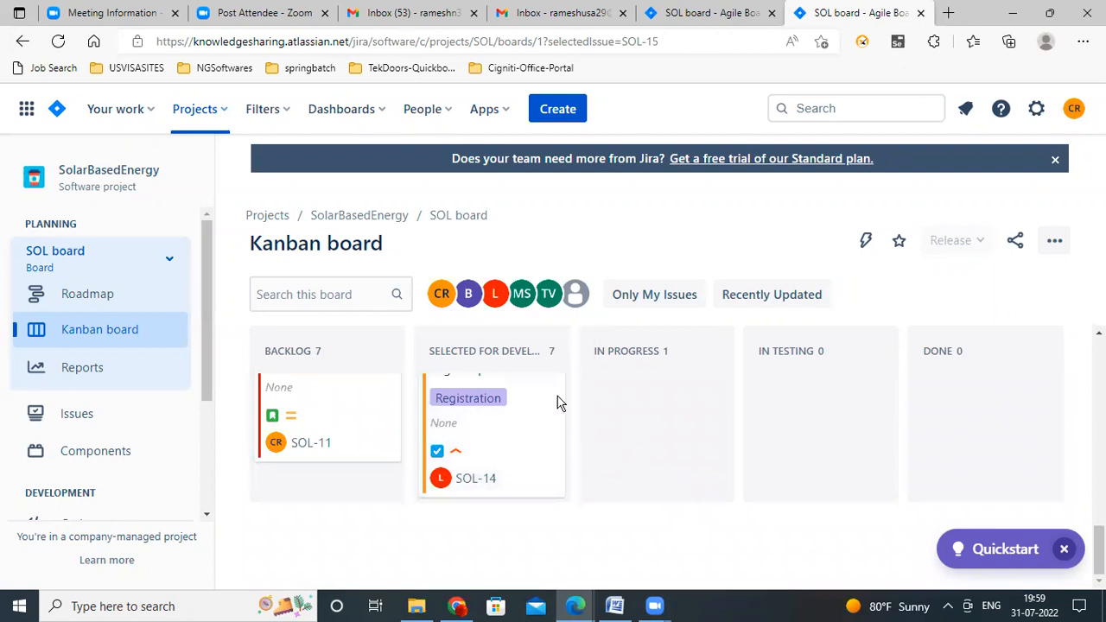
left_click(468, 294)
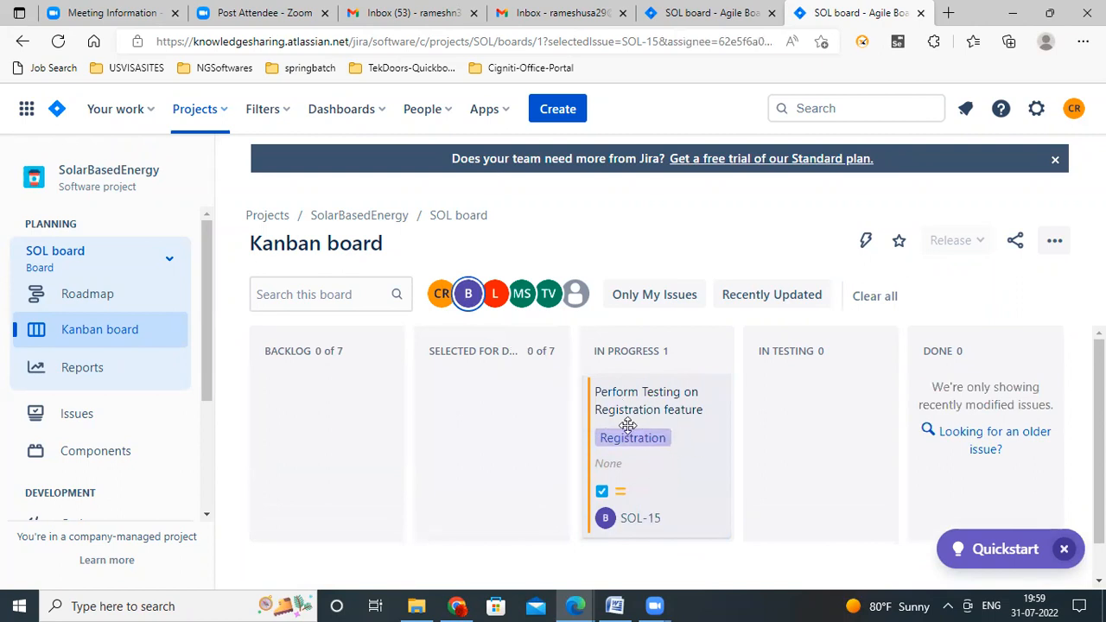
- Filter the board by the assignee of "Design TestCases for Register preferences" only and move that card to In Progress
left_click(495, 296)
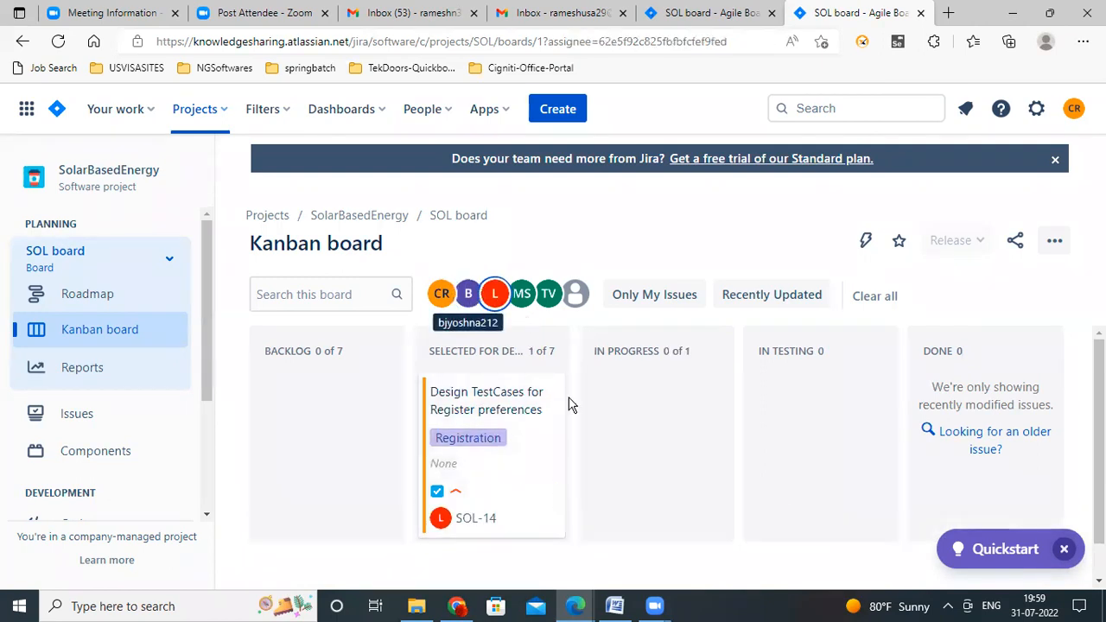
left_click_drag(552, 427, 664, 439)
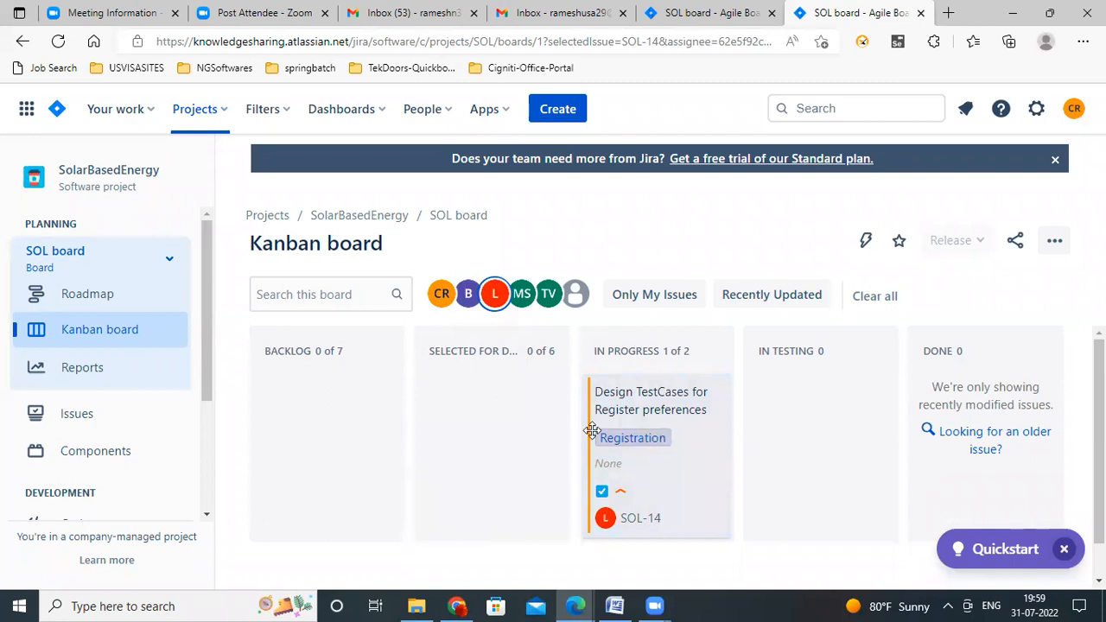
left_click(500, 301)
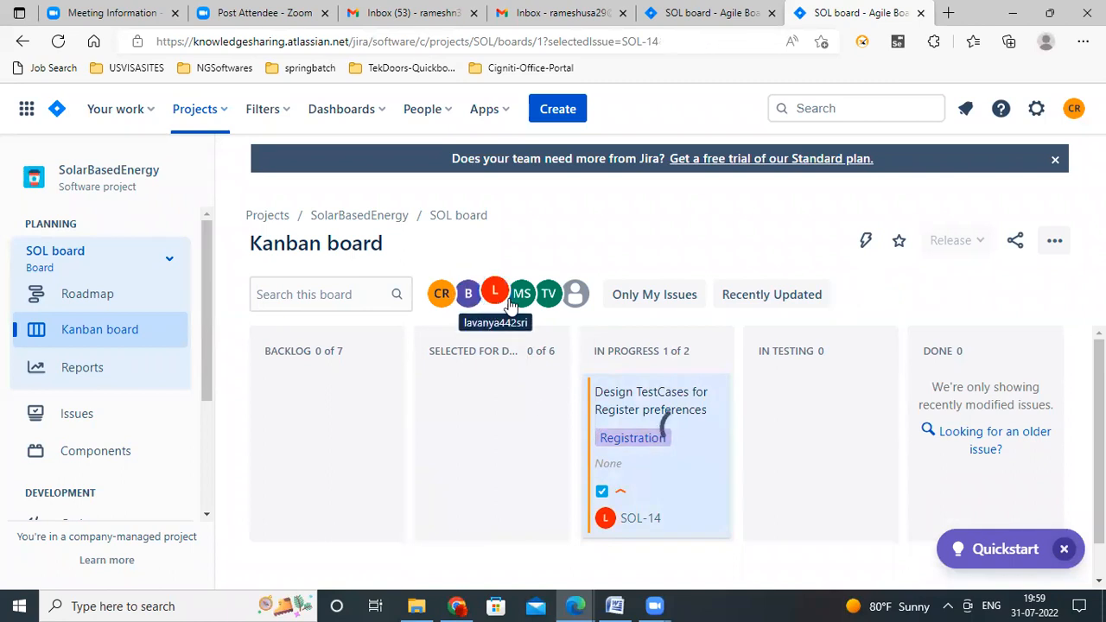
left_click(515, 303)
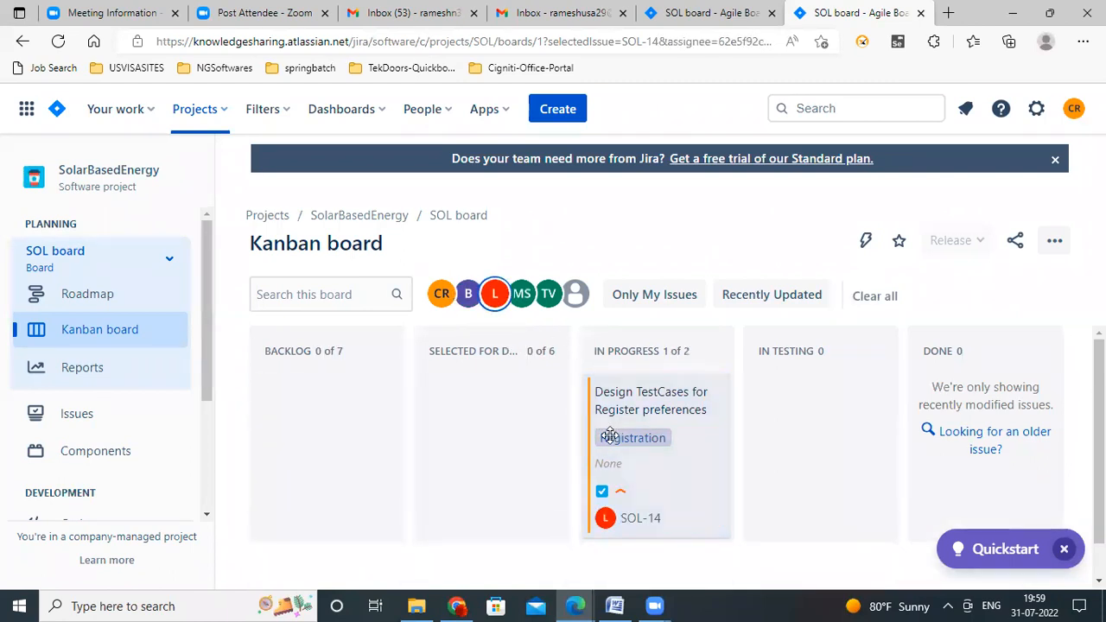
scroll(682, 449, "down", 1)
scroll(688, 454, "up", 1)
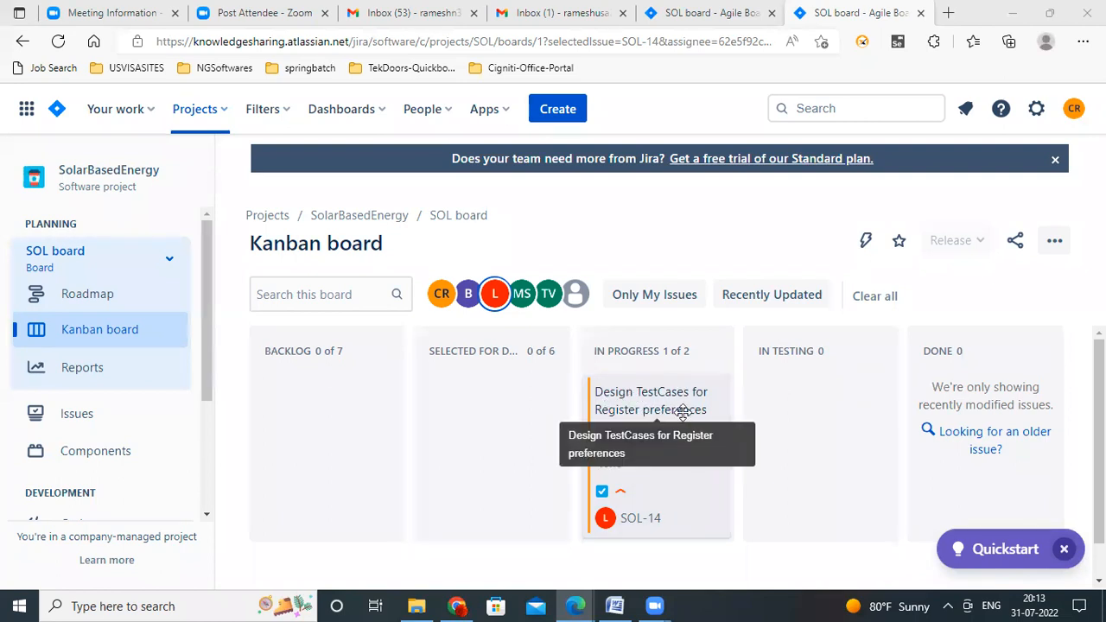
scroll(683, 412, "down", 1)
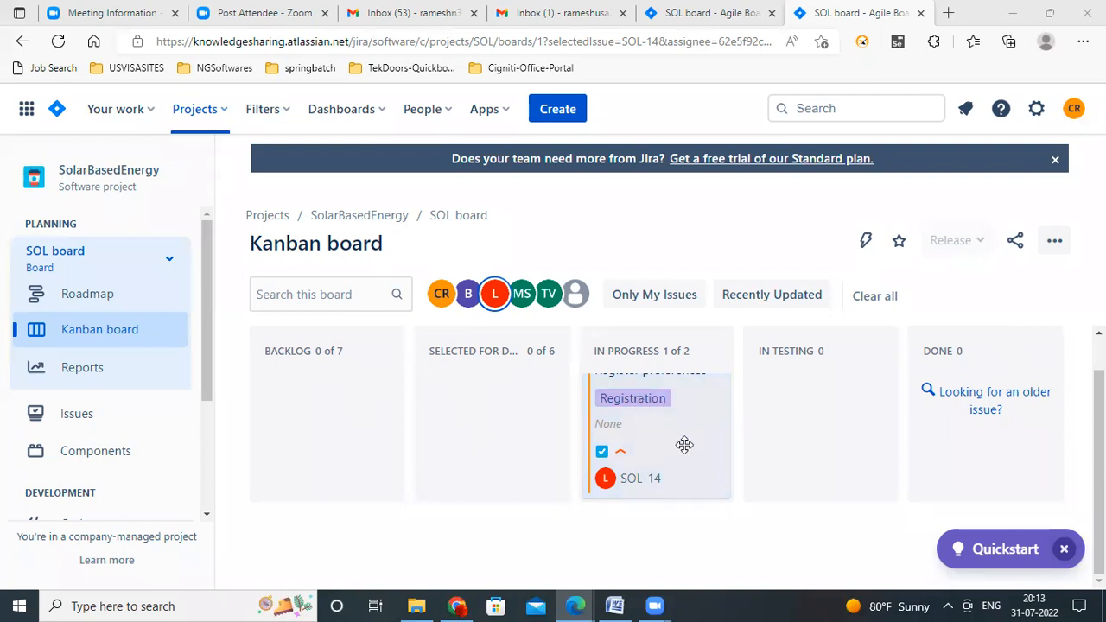
scroll(669, 434, "up", 1)
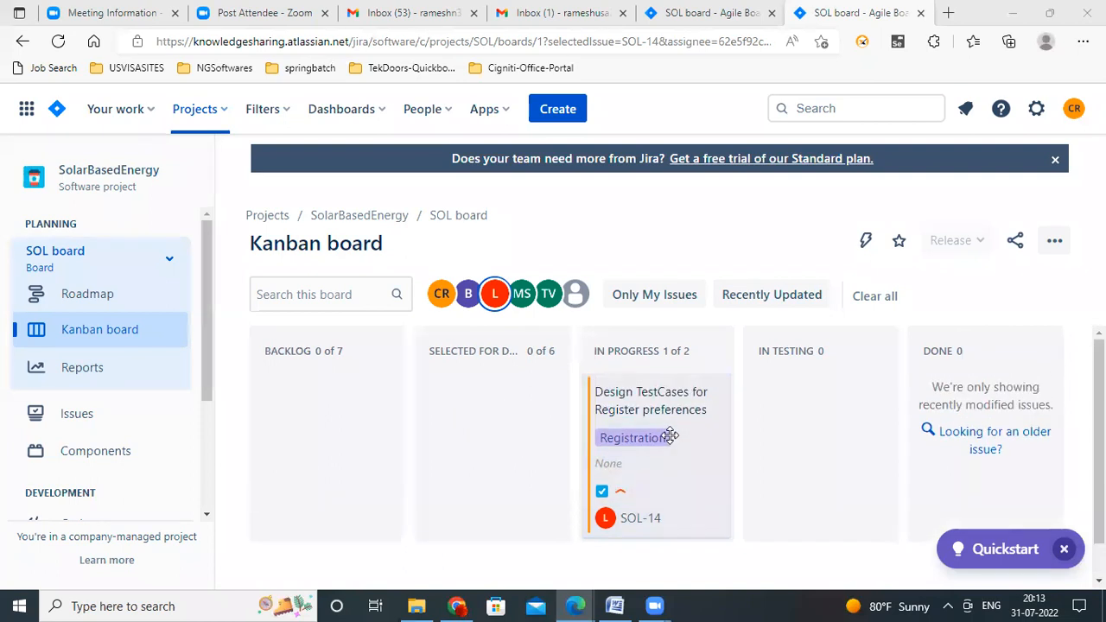
- Add the SOL-15 assignee to the board filter and move the "Design TestCases for Register preferences" card through In Testing to Done
left_click(469, 294)
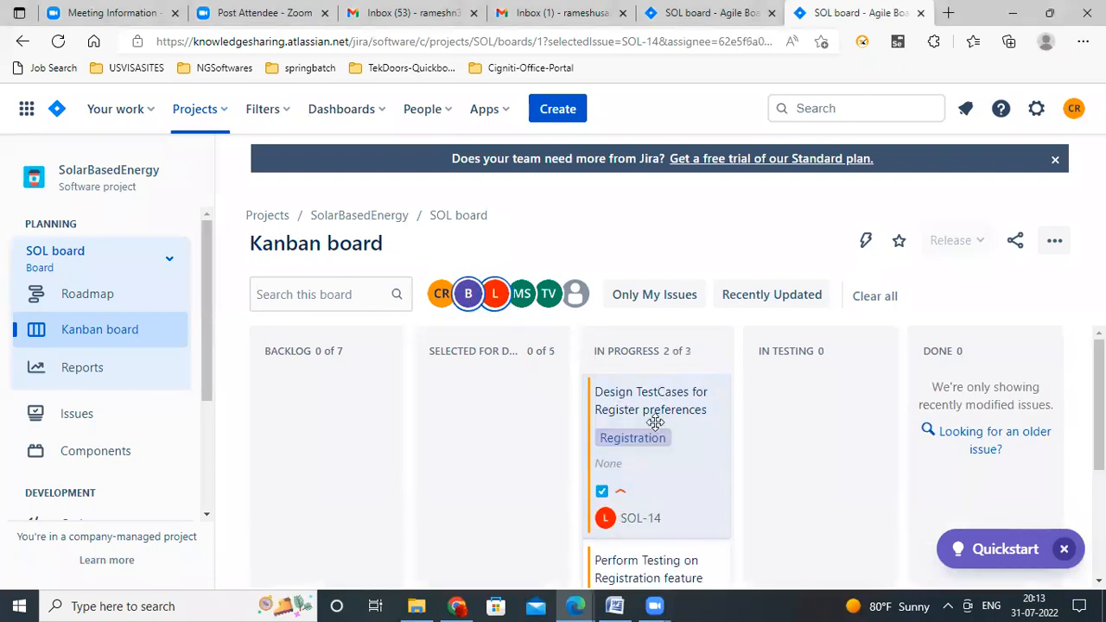
left_click_drag(648, 408, 827, 437)
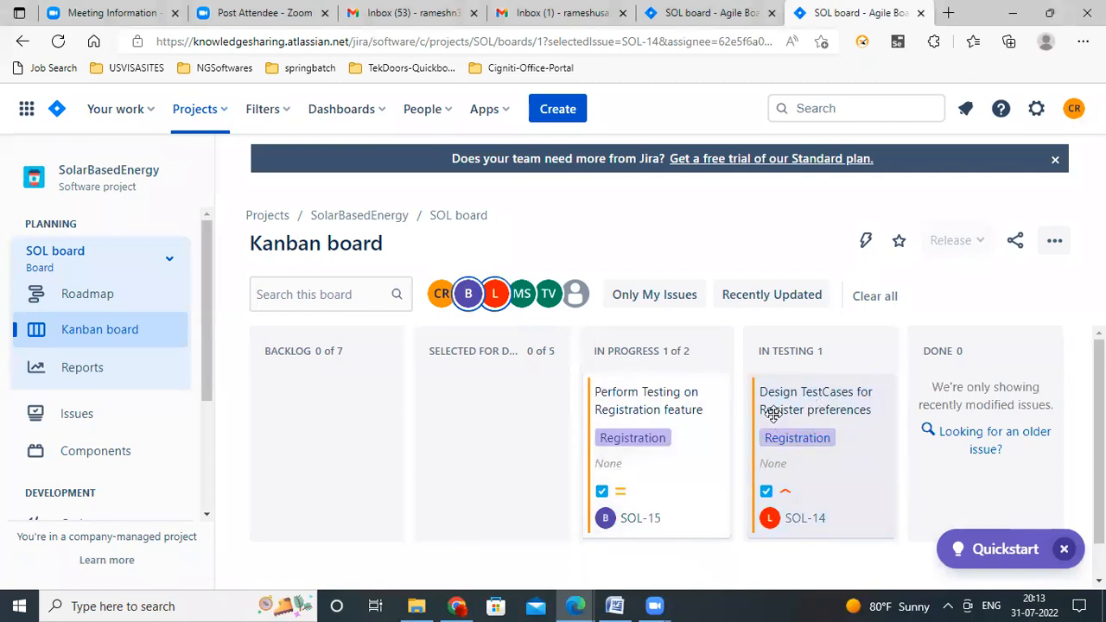
left_click_drag(868, 418, 970, 436)
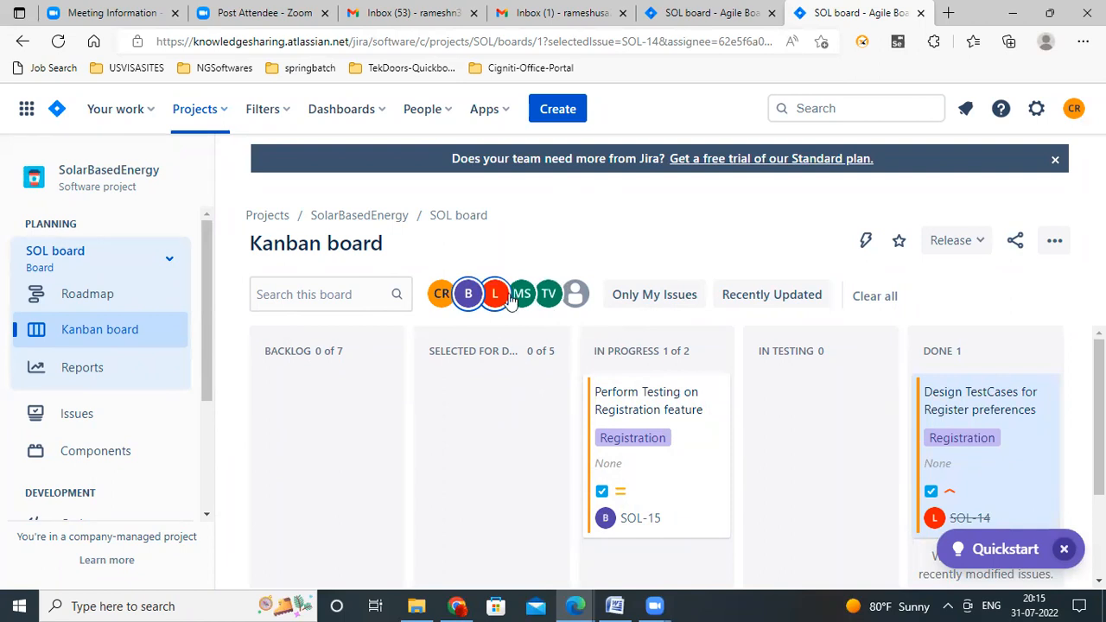
- Start a new issue in the SolarBasedEnergy project with the issue type Bug
left_click(560, 111)
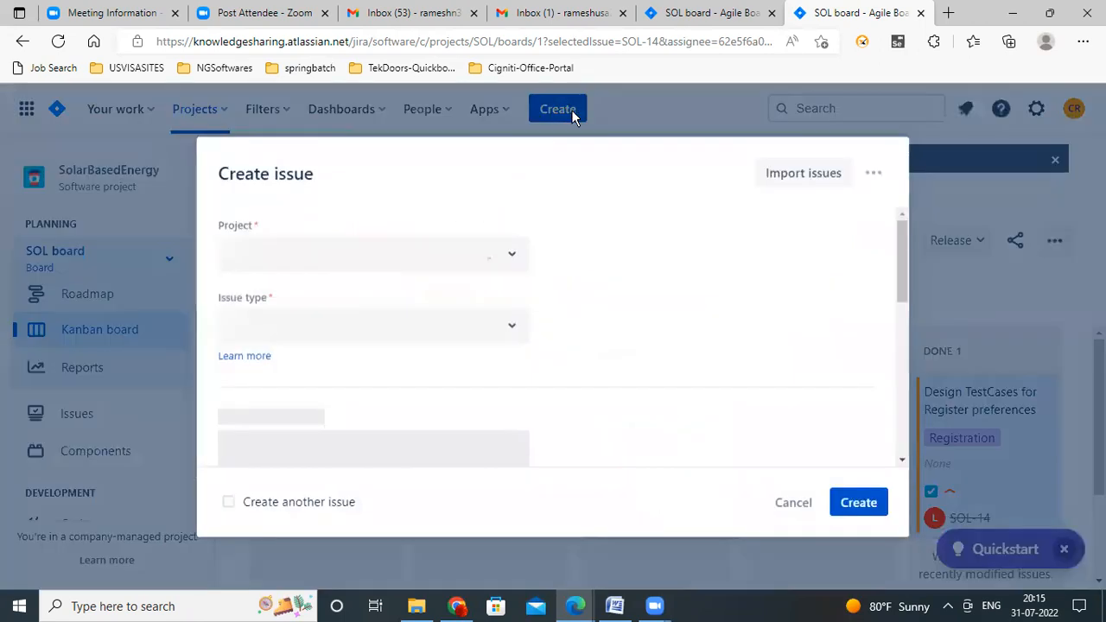
left_click(502, 336)
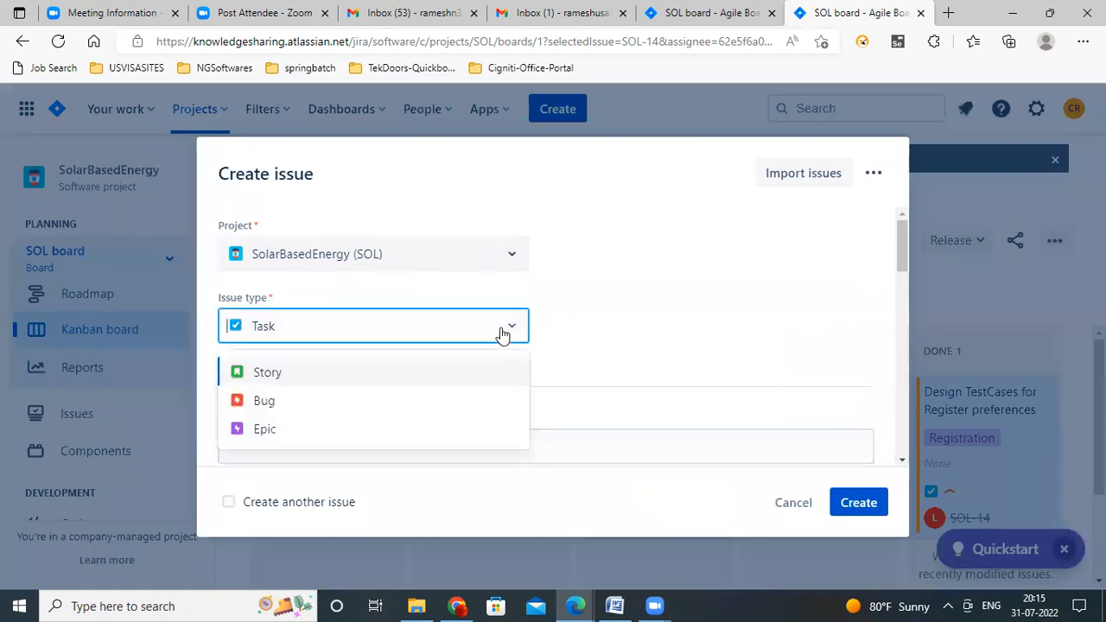
left_click(264, 402)
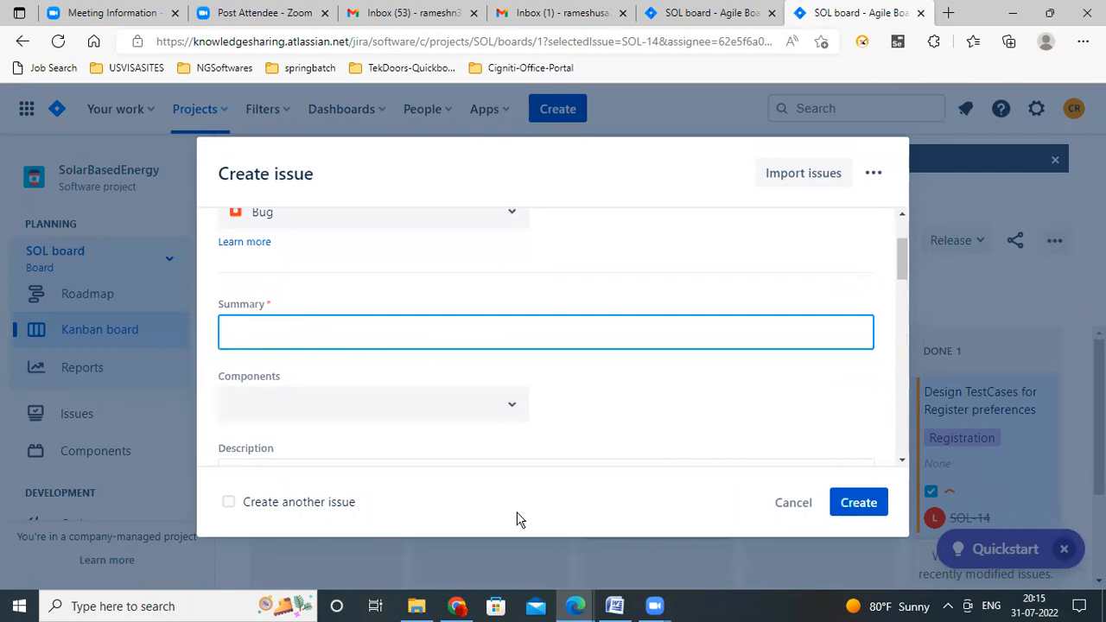
- Switch to File Explorer and open the BugsExamples folder in SELENIUM INFORMATION > Manual Testing docs on drive D
left_click(414, 610)
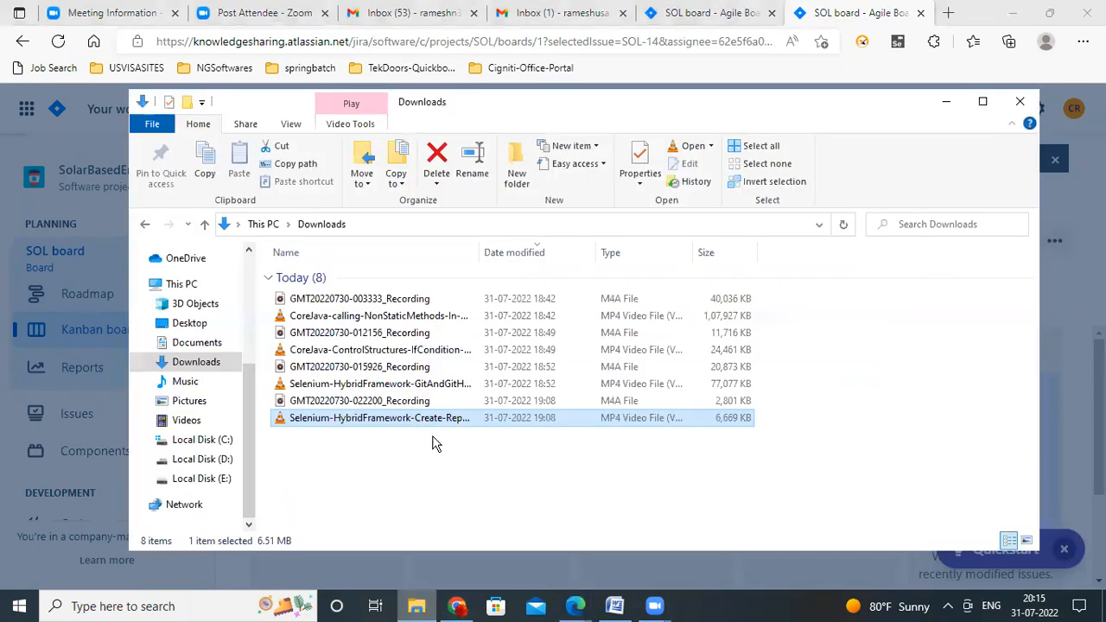
left_click(206, 464)
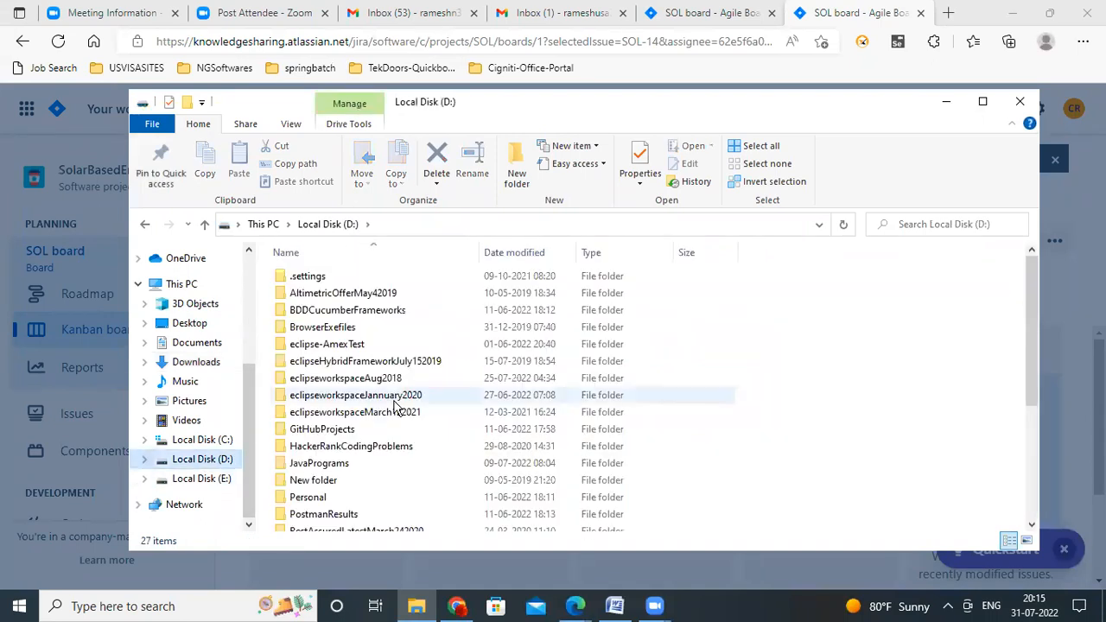
scroll(393, 406, "down", 2)
scroll(393, 406, "down", 1)
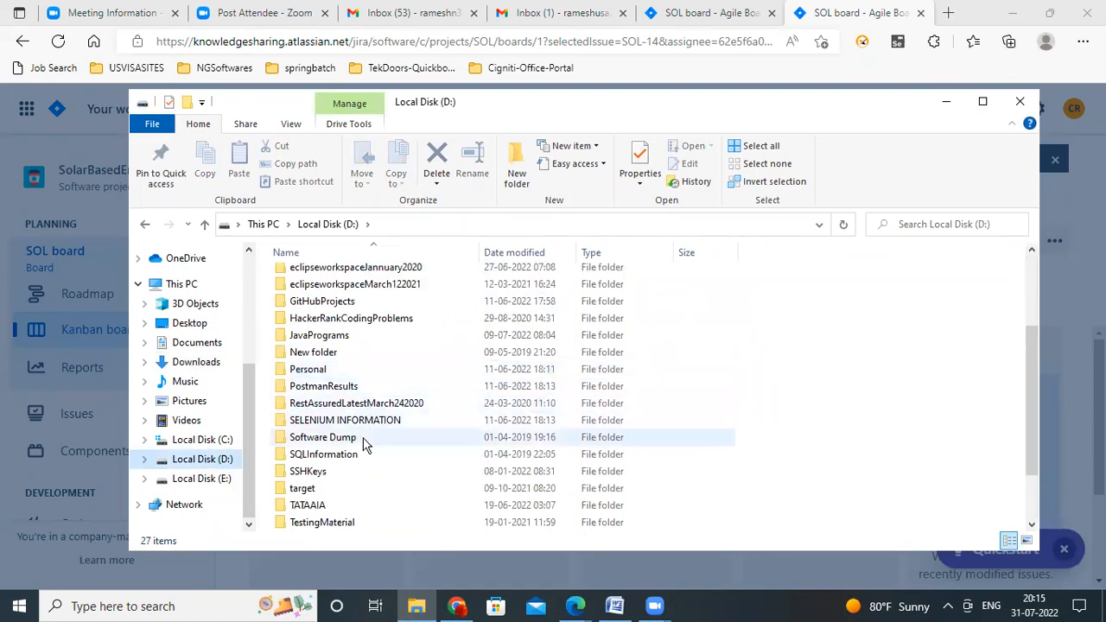
double_click(354, 424)
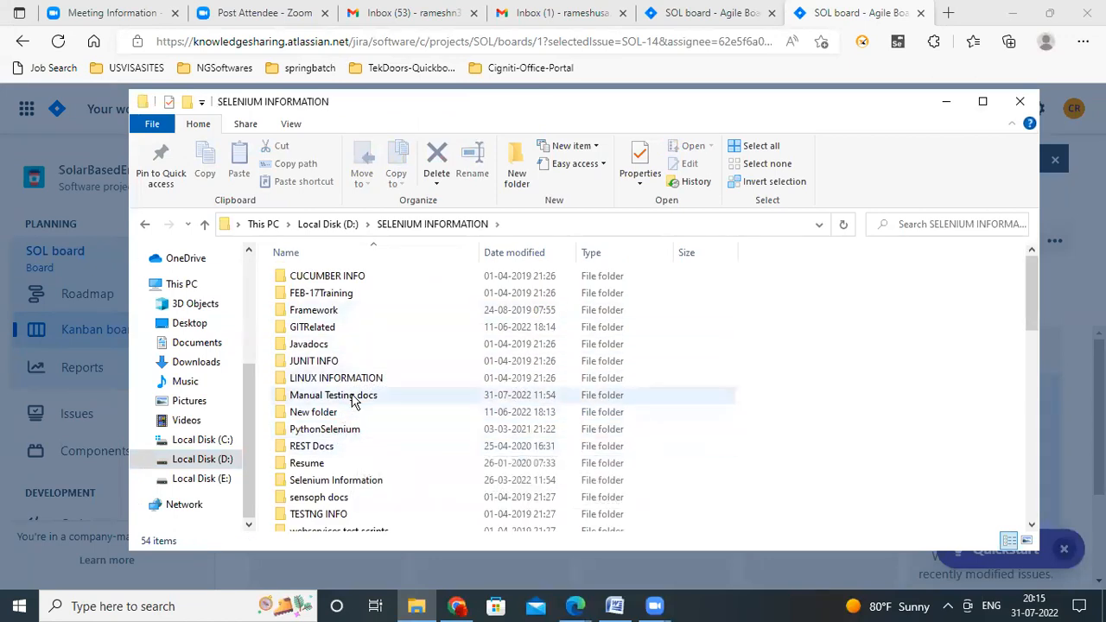
double_click(353, 400)
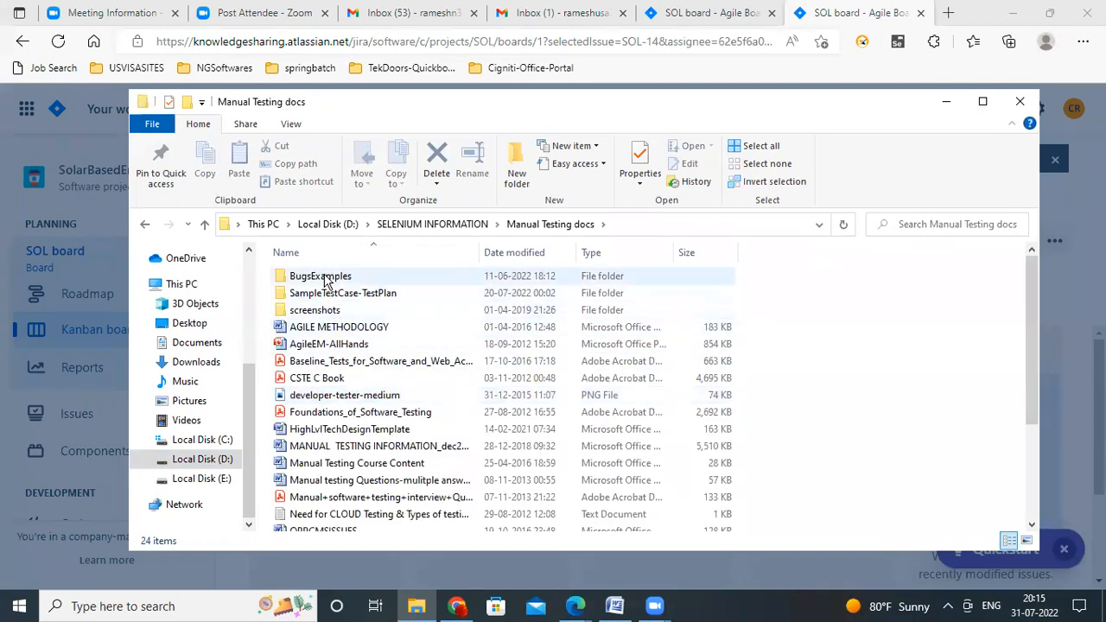
double_click(324, 283)
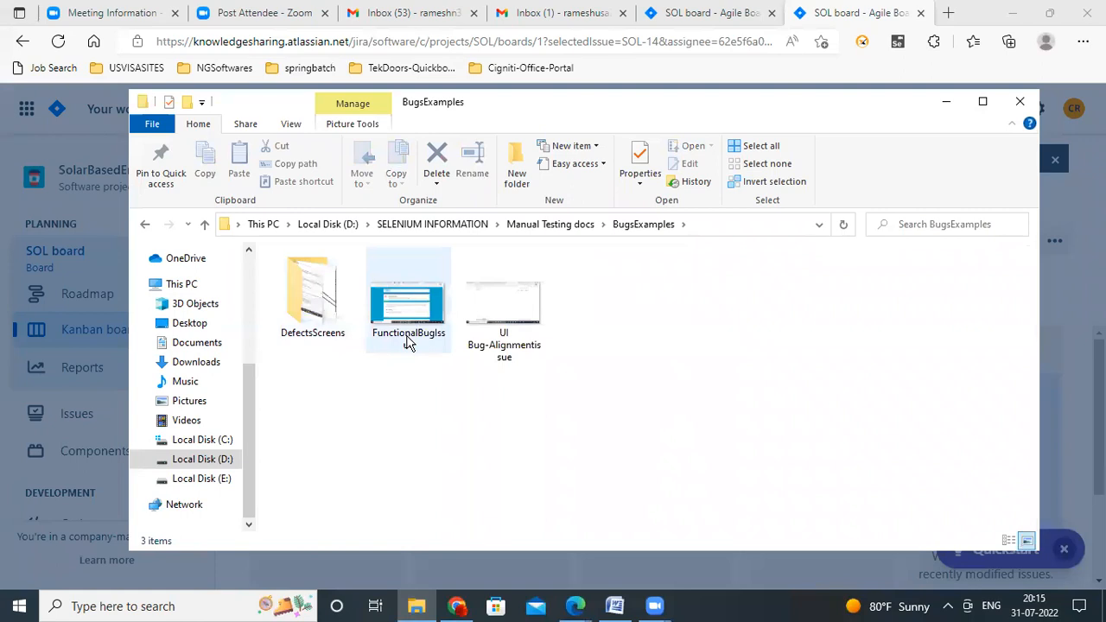
- View the example bug screenshots FunctionalBugIssue.jpg and UI Bug-Alignmentissue.gif and return to the BugsExamples folder
double_click(423, 325)
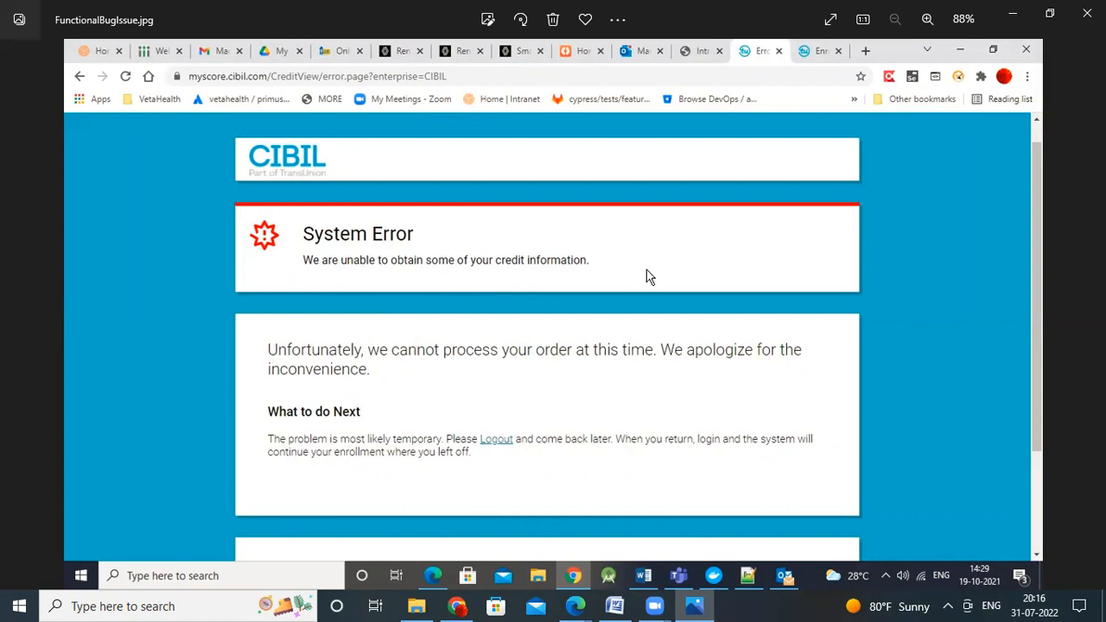
key("alt+Tab")
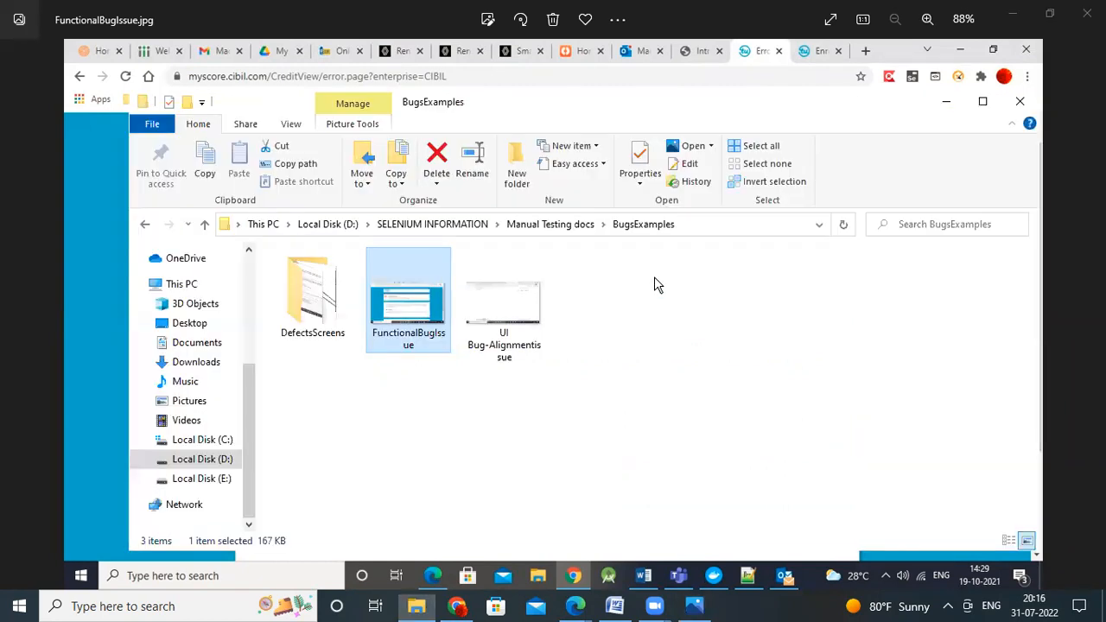
left_click(507, 353)
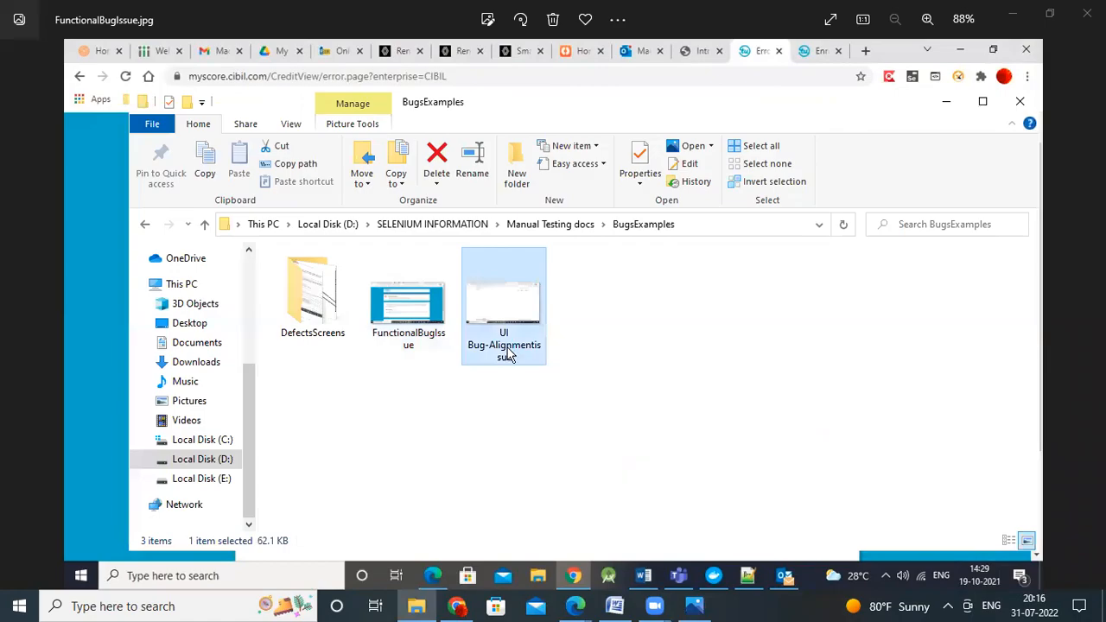
double_click(508, 354)
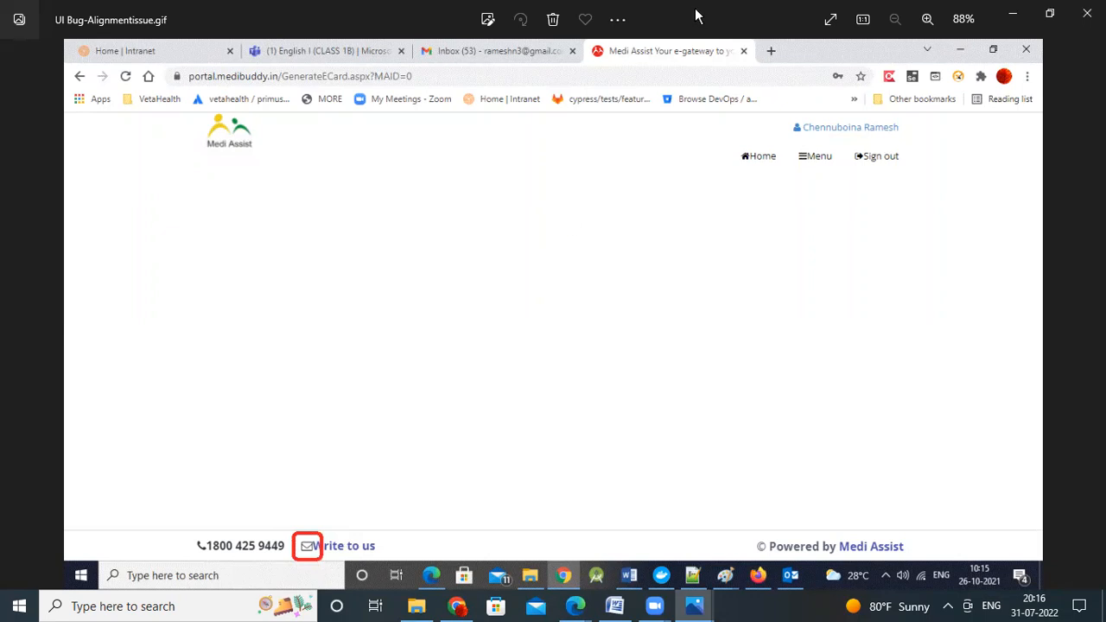
left_click_drag(696, 10, 495, 314)
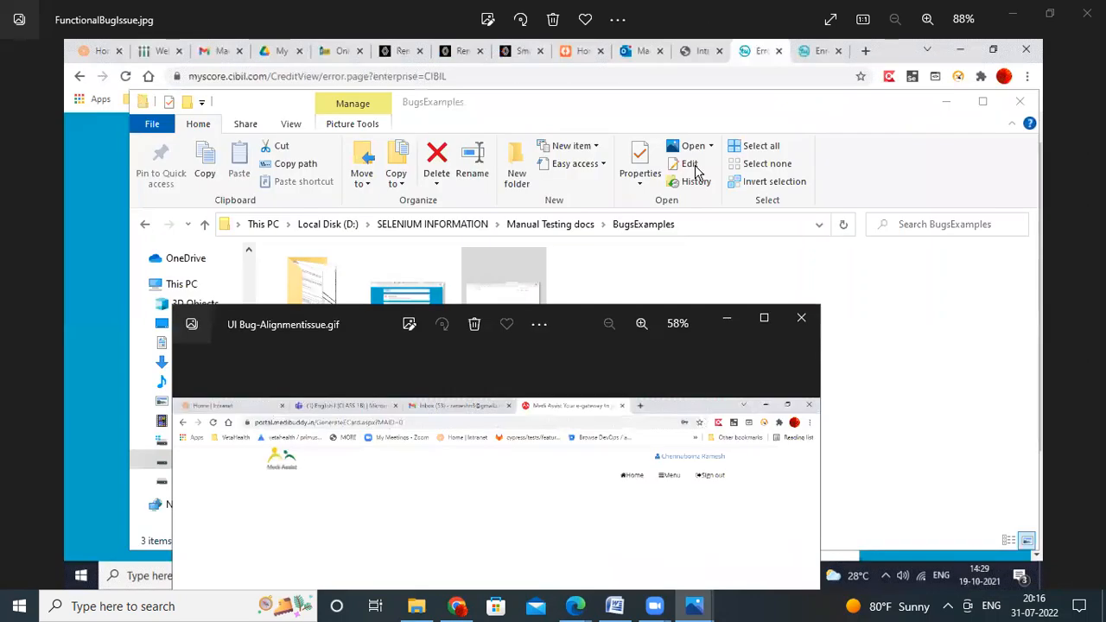
mouse_move(574, 607)
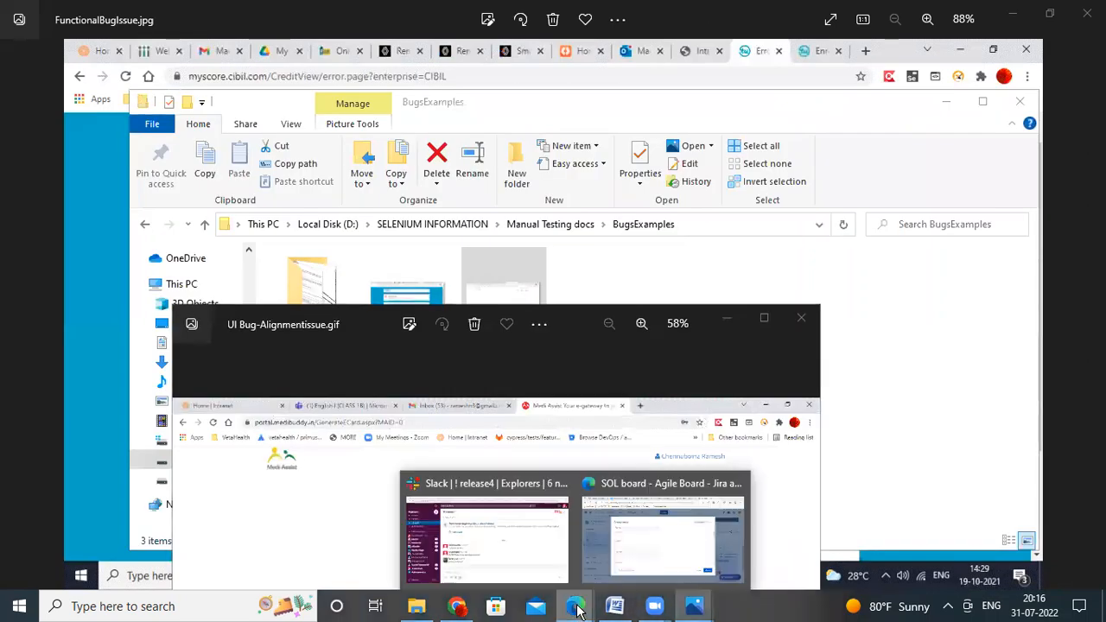
left_click(730, 317)
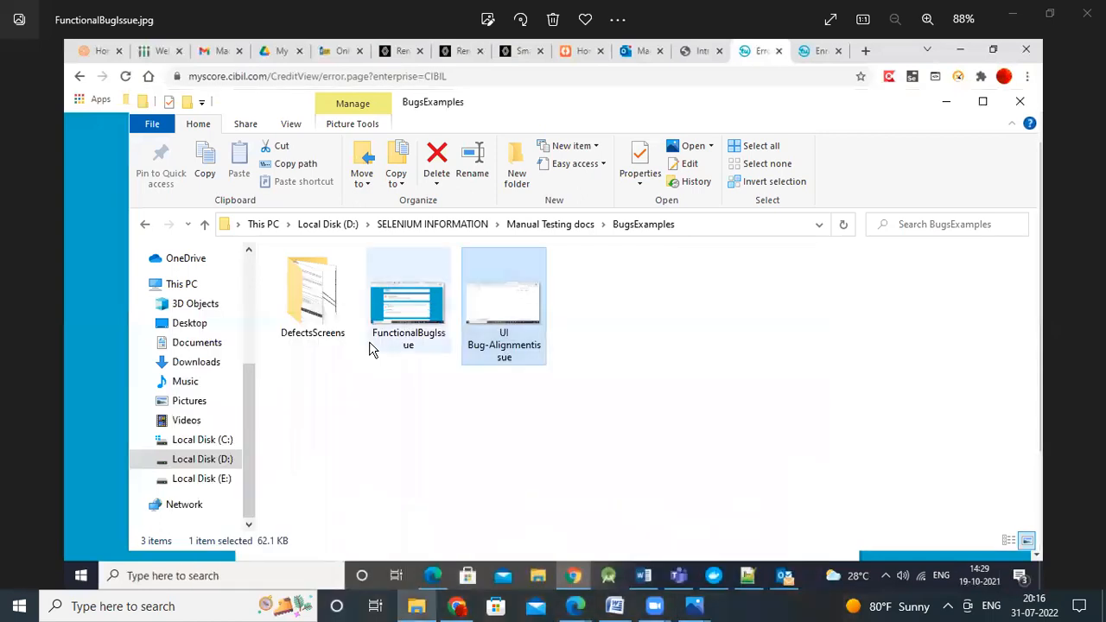
- Open the DefectsScreens folder and view the bugscreen-march302021.jpg screenshot
left_click(317, 317)
double_click(317, 317)
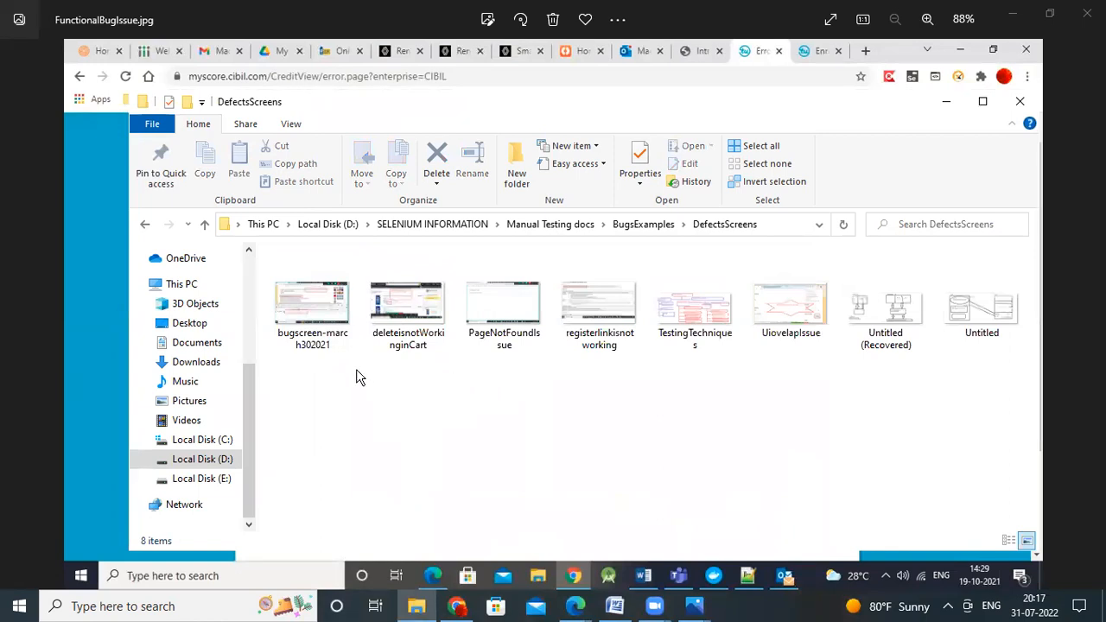
left_click(331, 334)
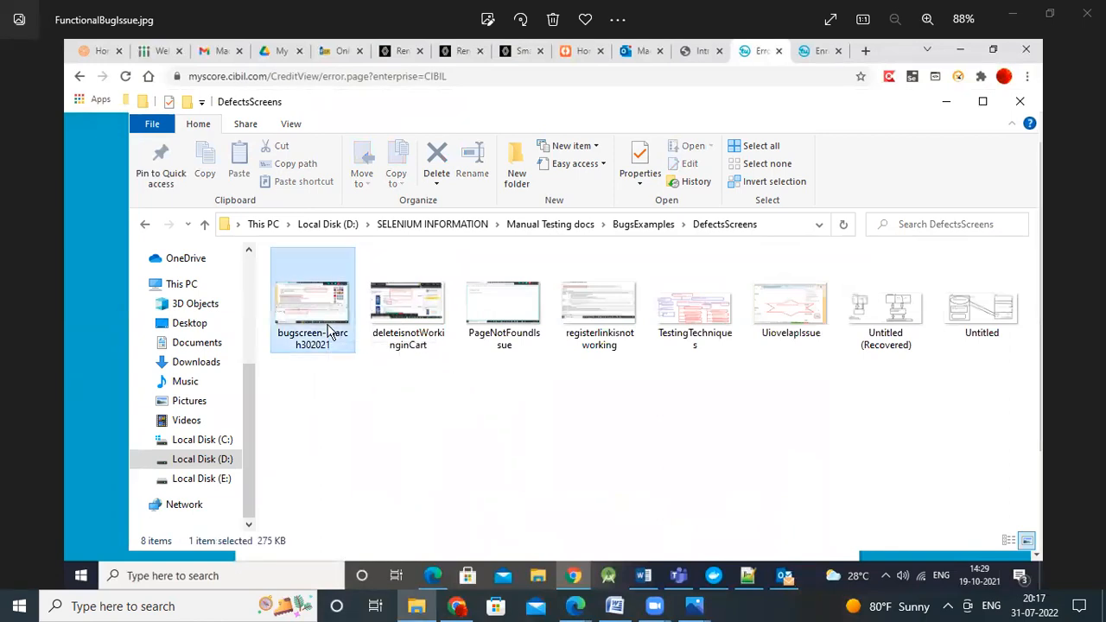
double_click(328, 332)
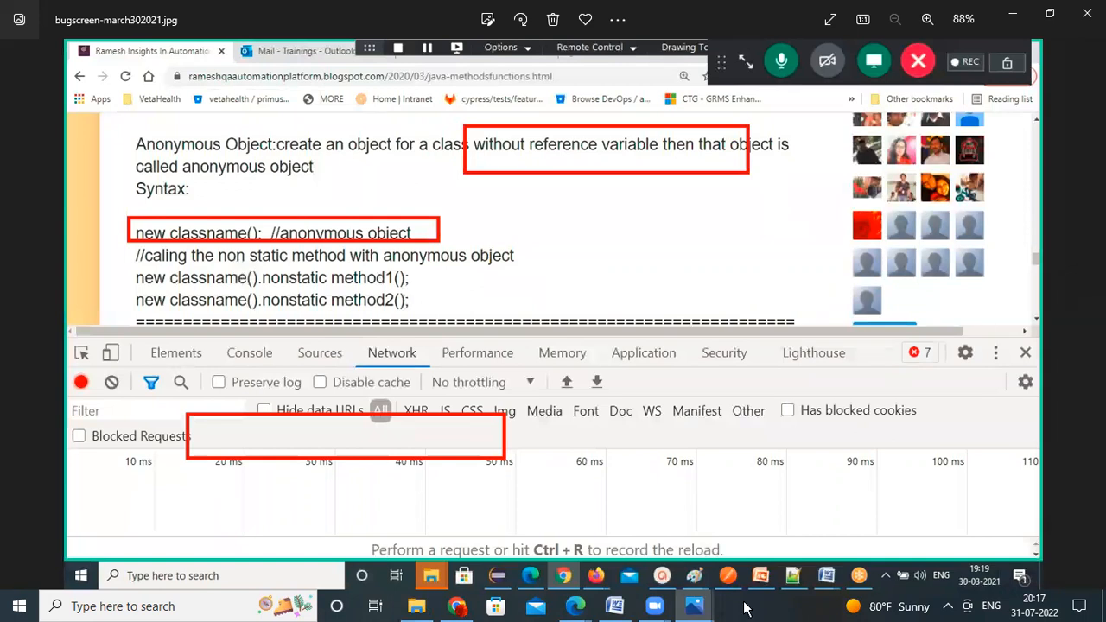
- Switch to Chrome and inspect the automation blog's GitHub page for a defect to report, including its screenshot table and sidebar
mouse_move(579, 609)
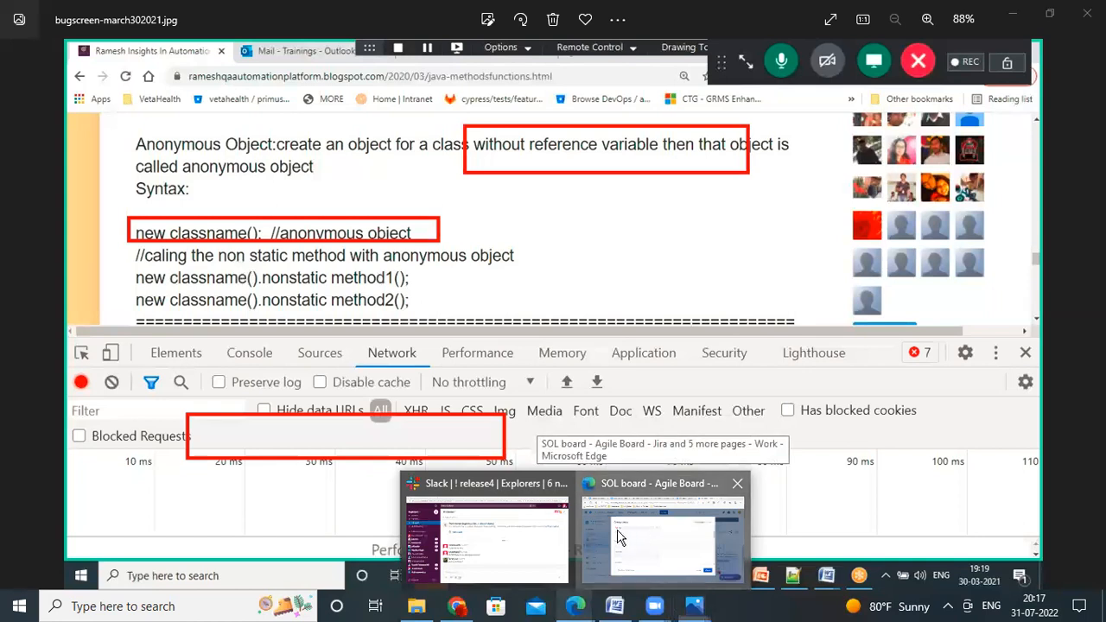
left_click(641, 534)
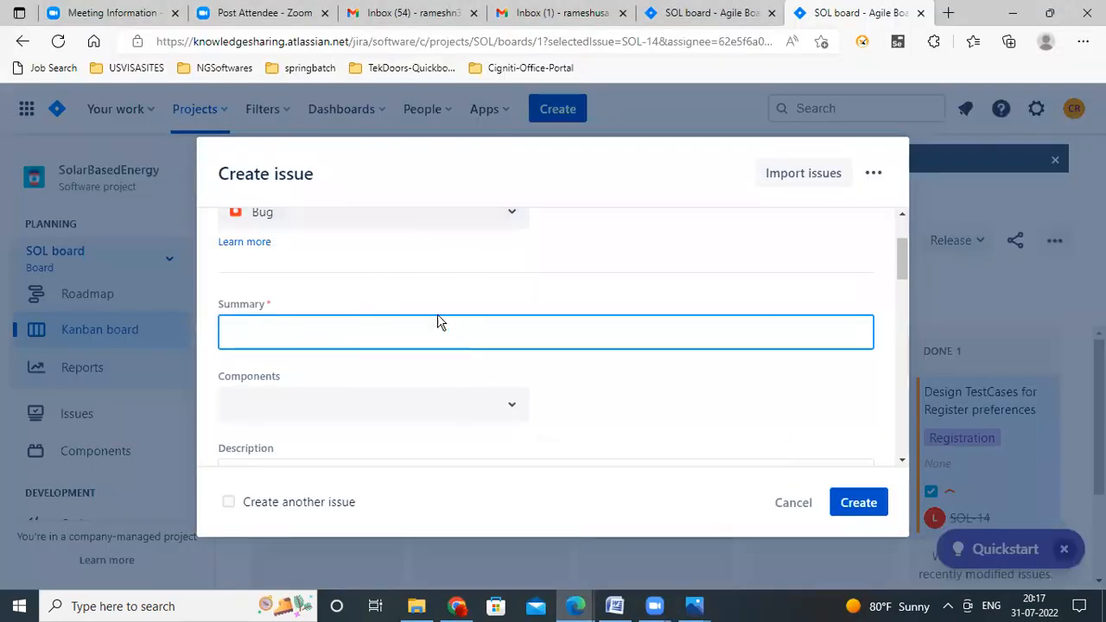
left_click(457, 607)
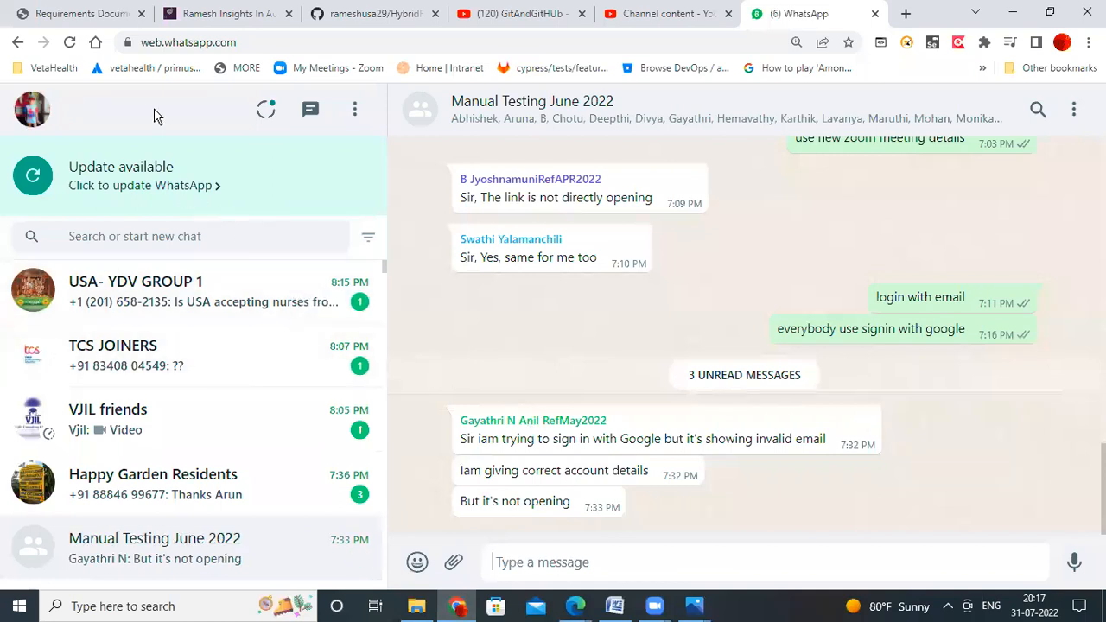
left_click(219, 17)
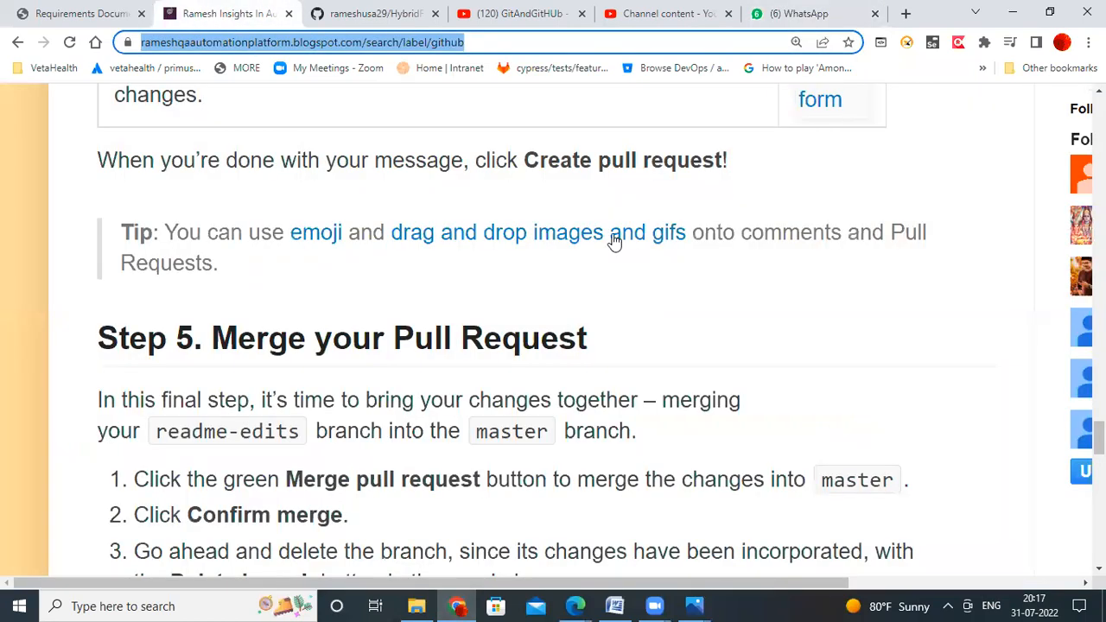
scroll(763, 291, "right", 4)
scroll(767, 291, "up", 8)
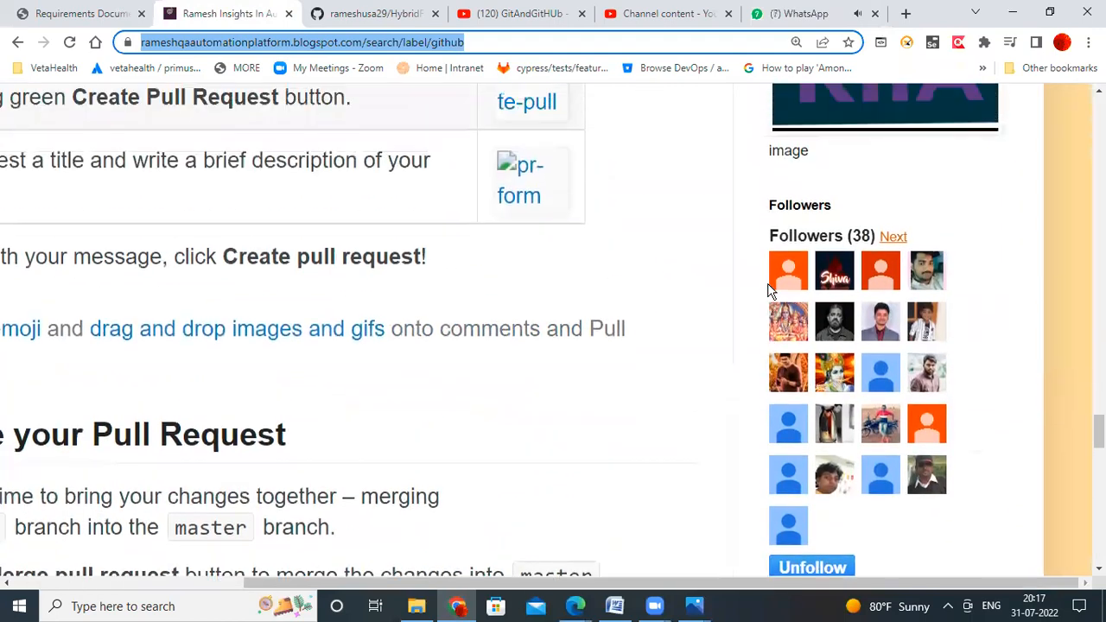
scroll(770, 290, "up", 3)
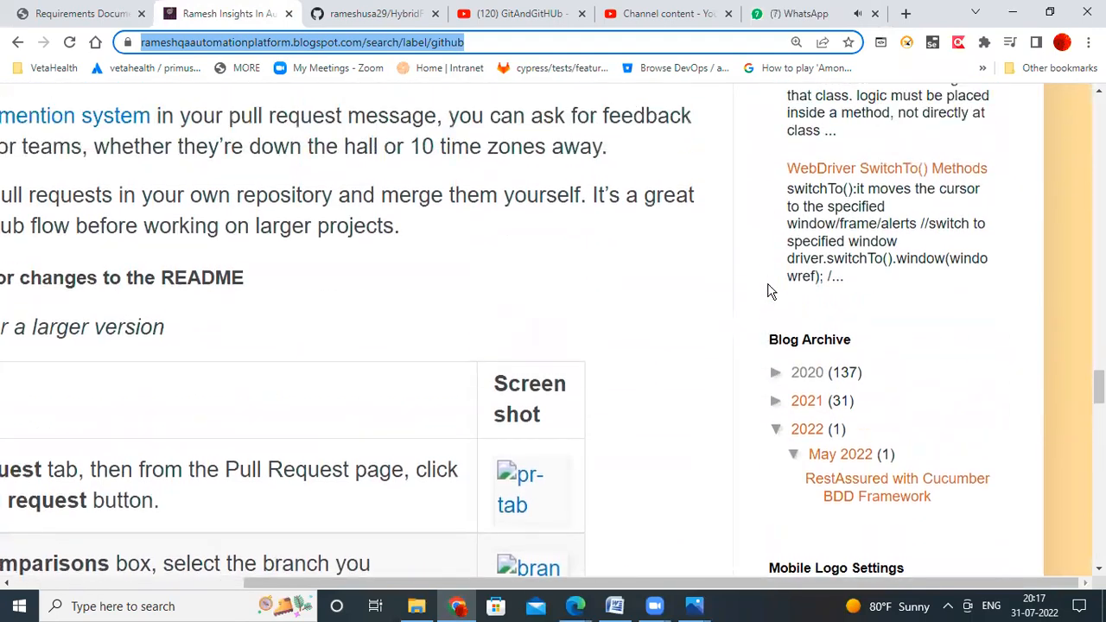
scroll(770, 291, "down", 4)
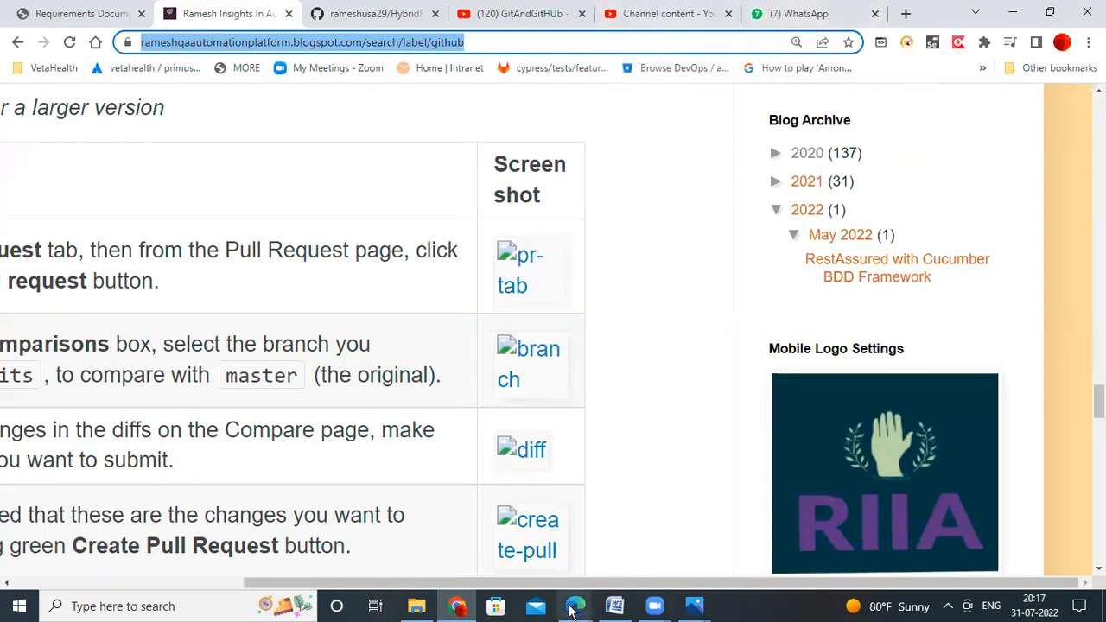
- Return to the Jira bug form in Edge, enter the summary "GitHub page picture is not showing" and choose the Charge Customer component
mouse_move(572, 610)
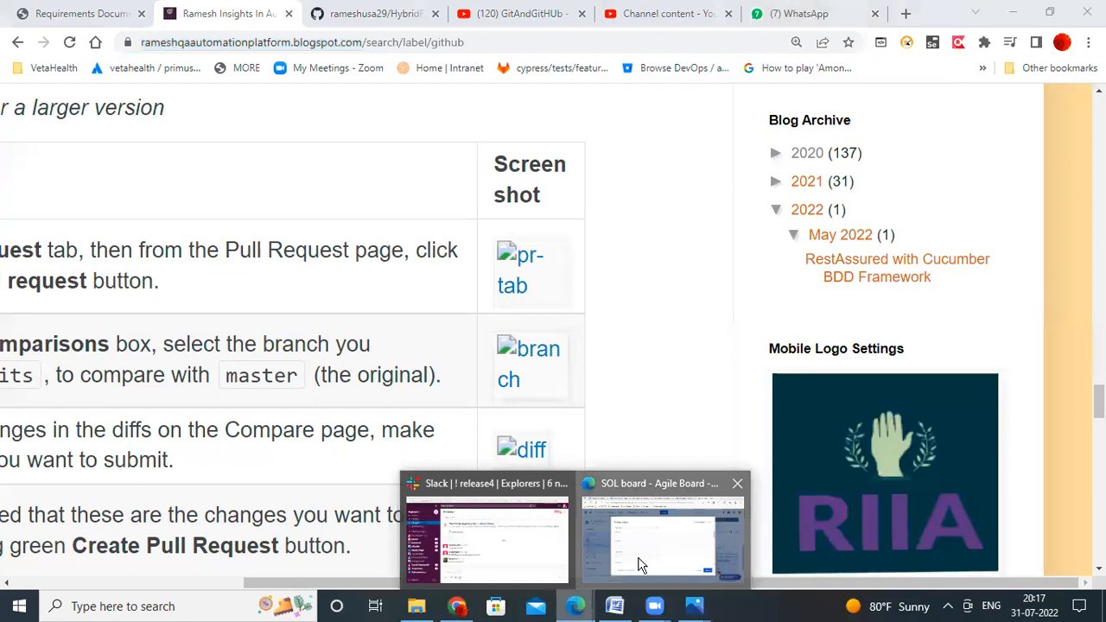
left_click(639, 565)
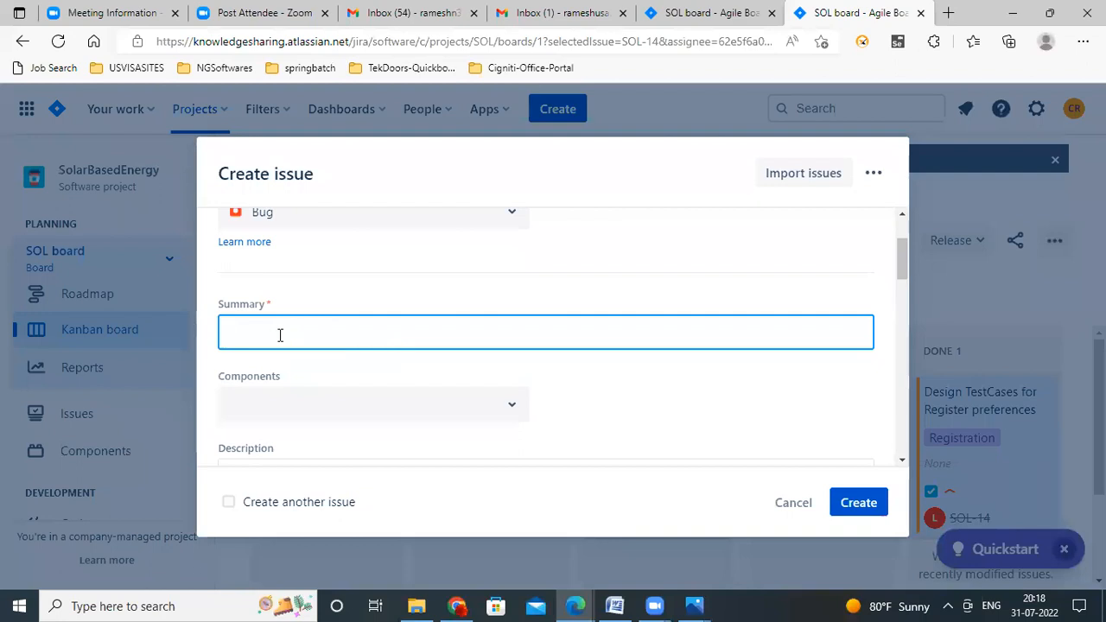
type("tHub page picture is not showing")
scroll(281, 336, "down", 1)
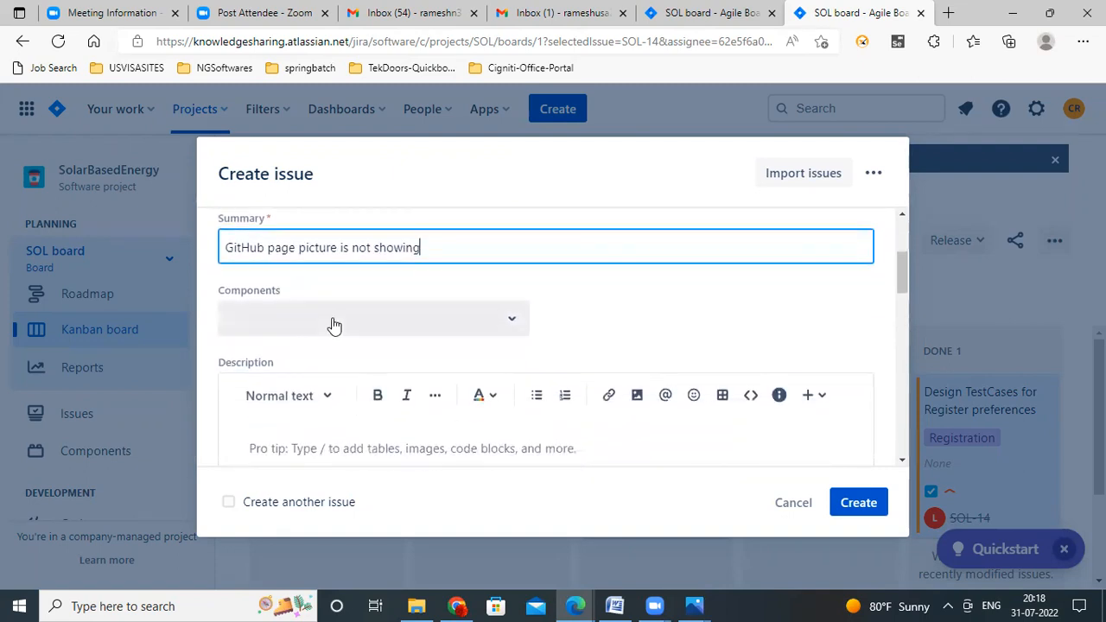
left_click(495, 325)
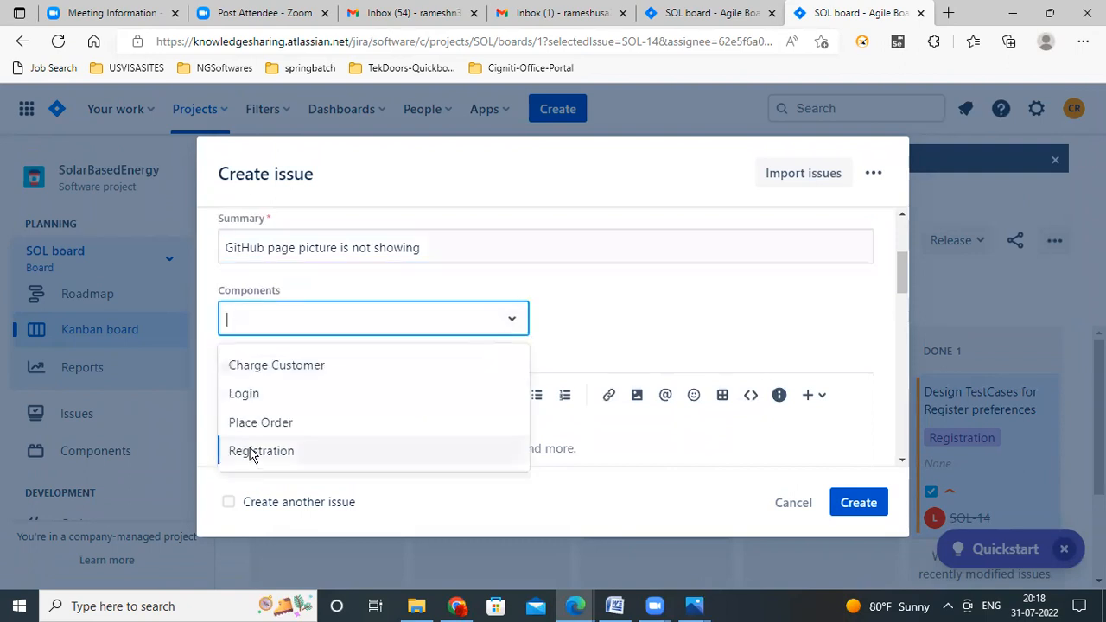
left_click(307, 366)
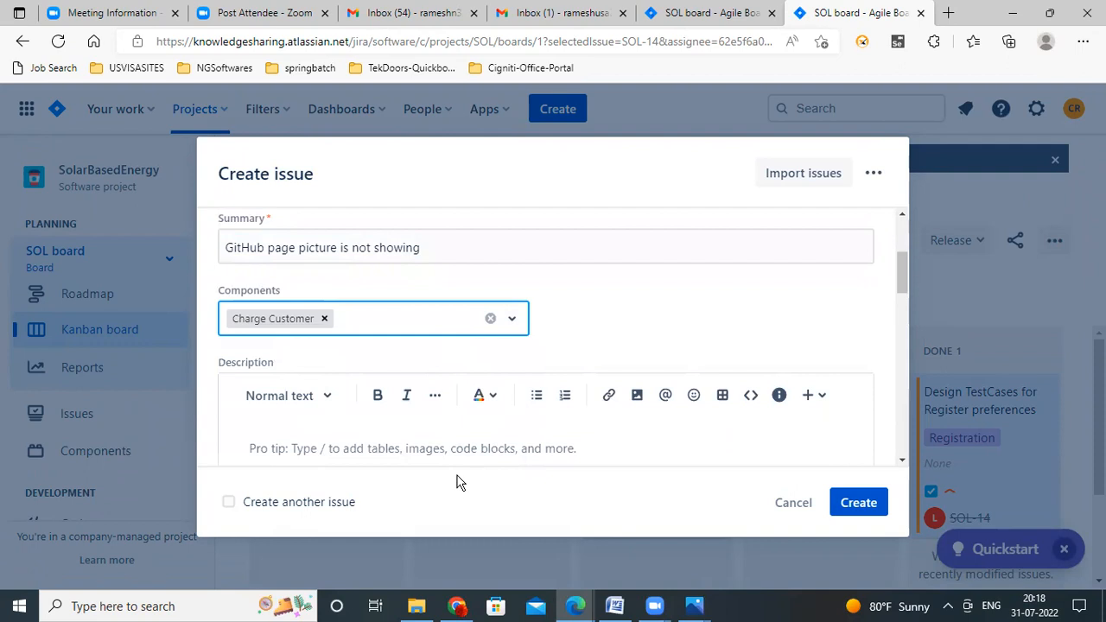
- Write "Picture is not showing in GitHub page" in the bug description, followed by the line "Steps to Reproduce:"
left_click(305, 453)
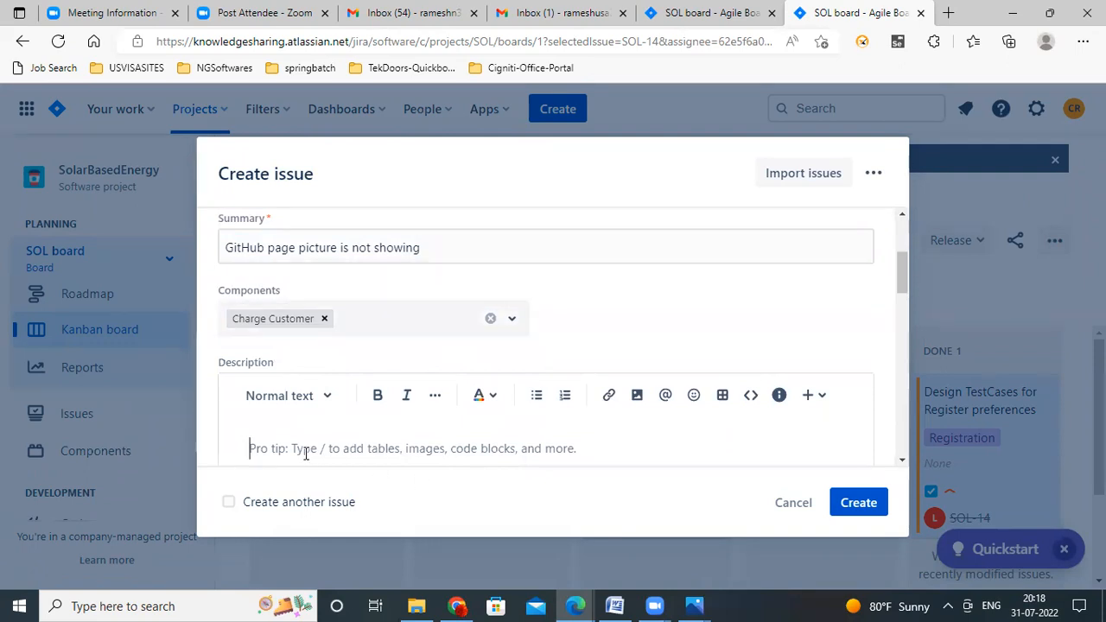
type("Picture us")
key("BackSpace")
type("is not showing in")
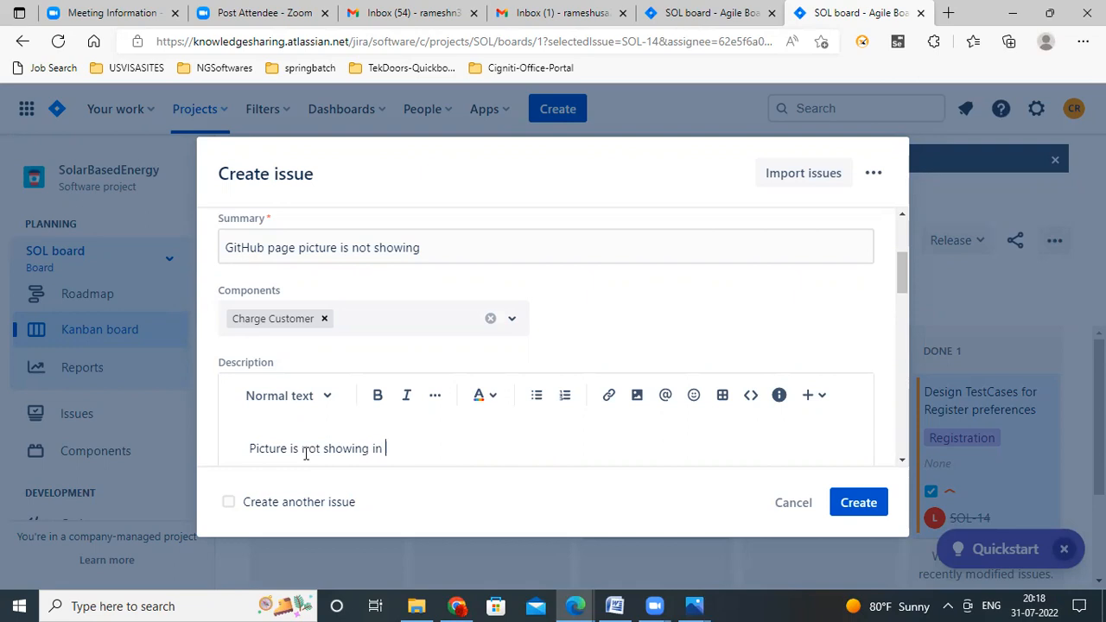
type(" GitHub page")
key("Return")
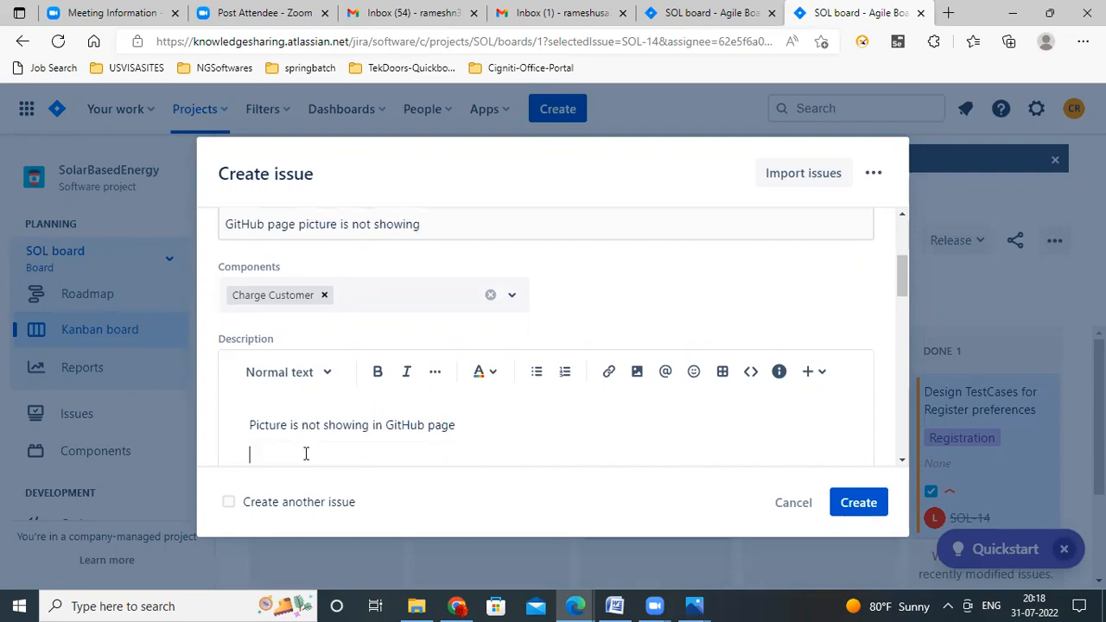
type("Steps to Reproduc")
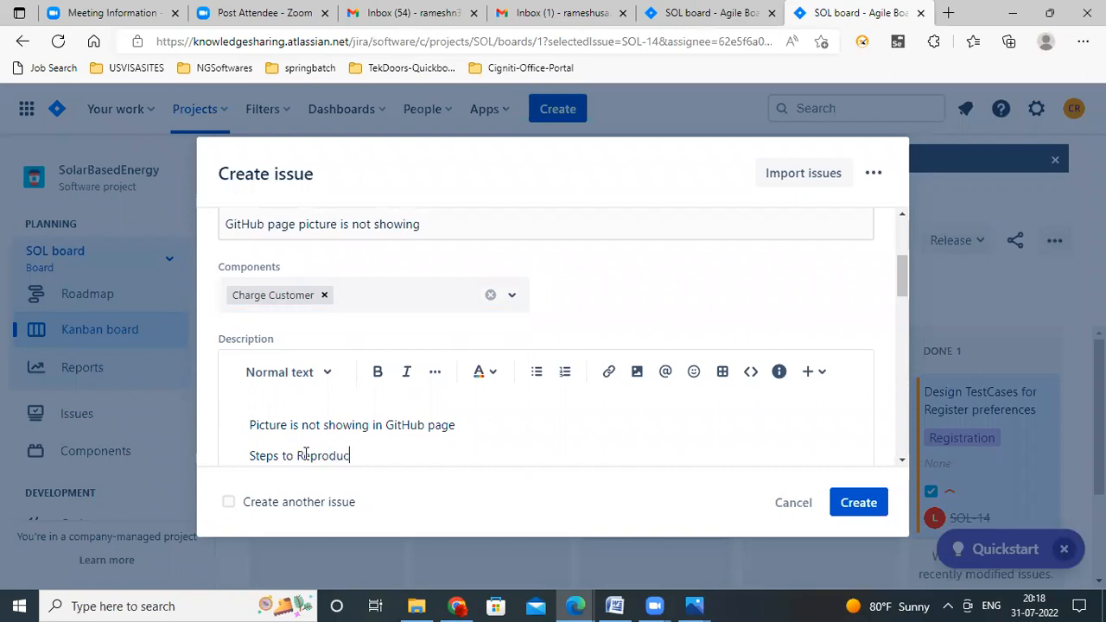
type("e:")
key("Return")
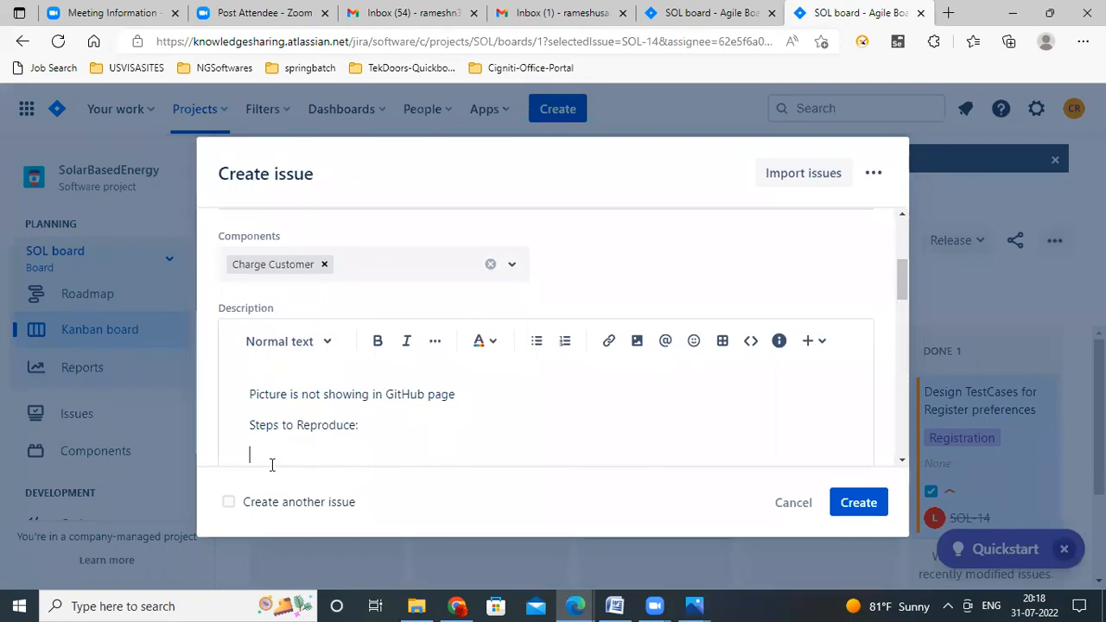
- Add the reproduction step "1)Open" followed by the blog GitHub page's address copied from Chrome
type("1)Open")
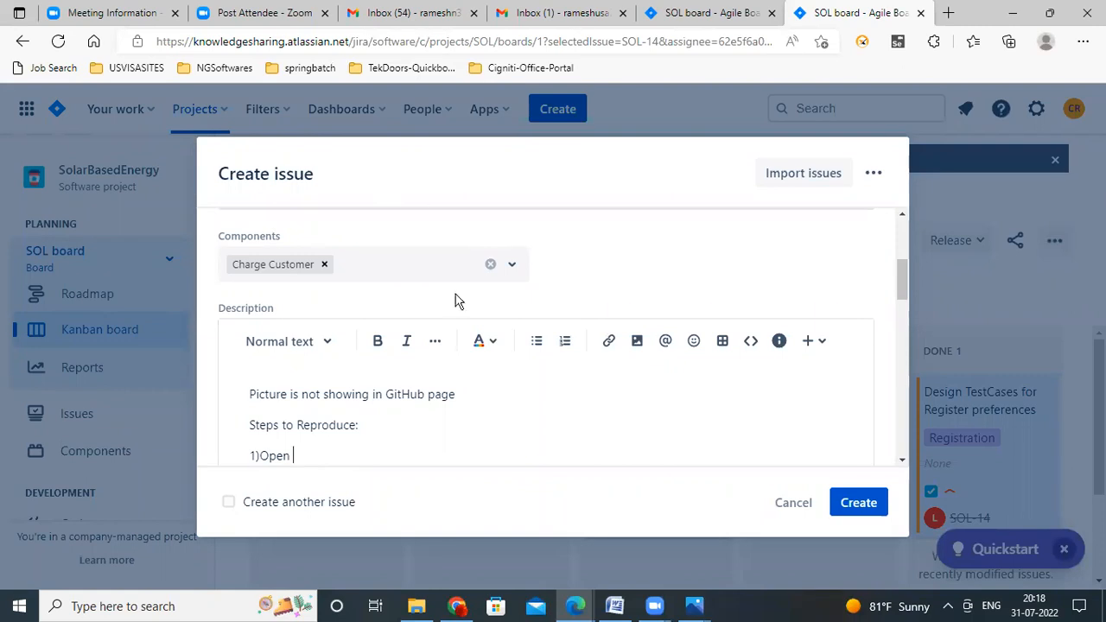
left_click(457, 606)
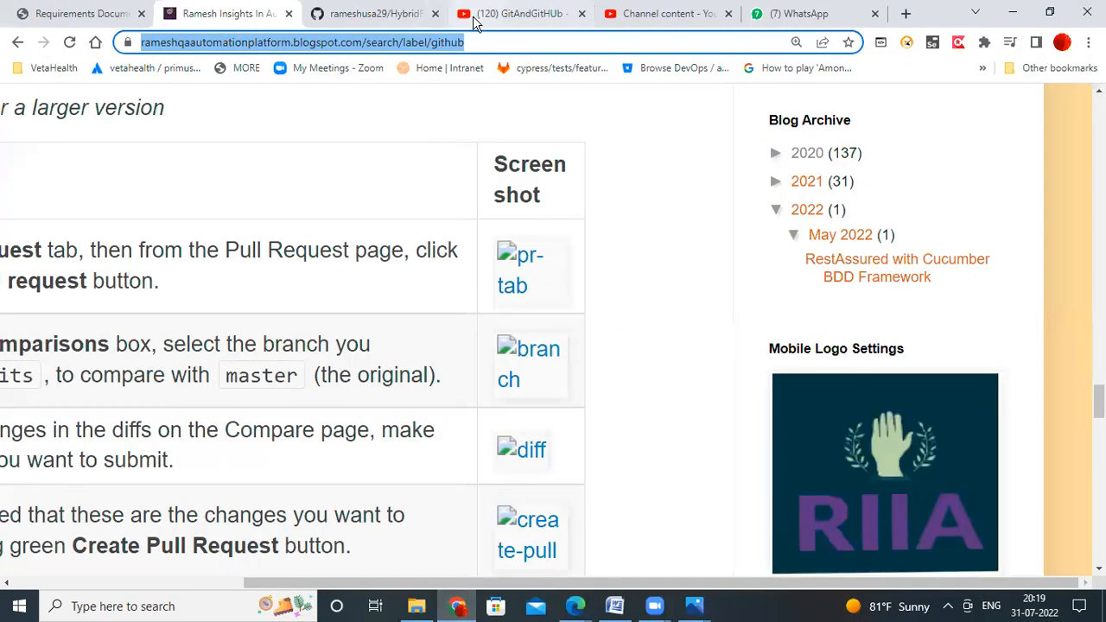
left_click(706, 28)
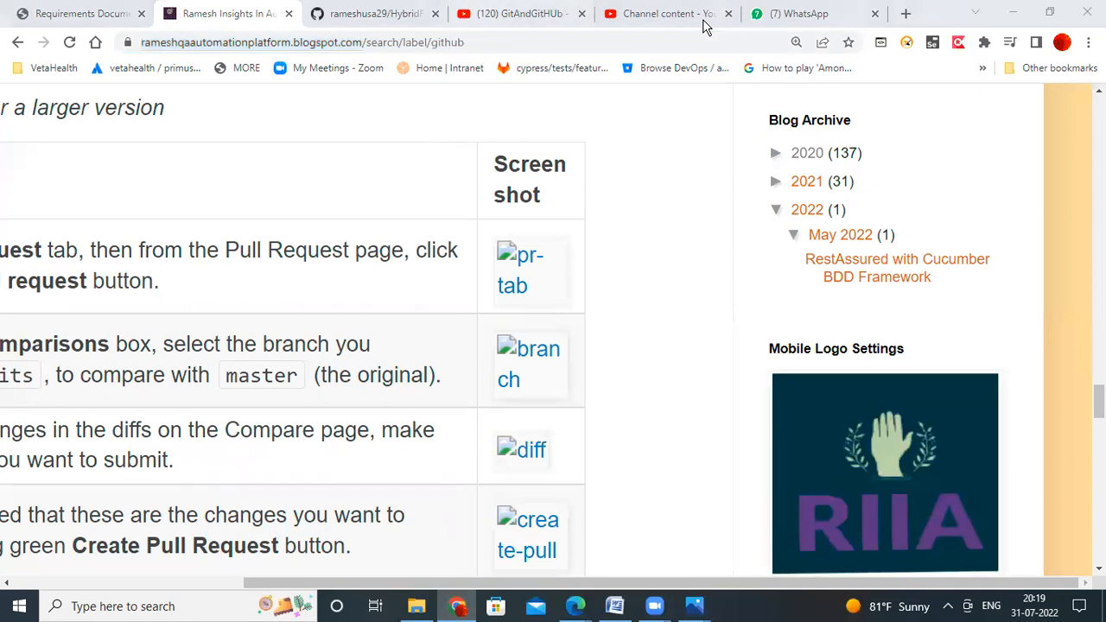
left_click(365, 43)
left_click_drag(365, 42, 131, 72)
key("ctrl+c")
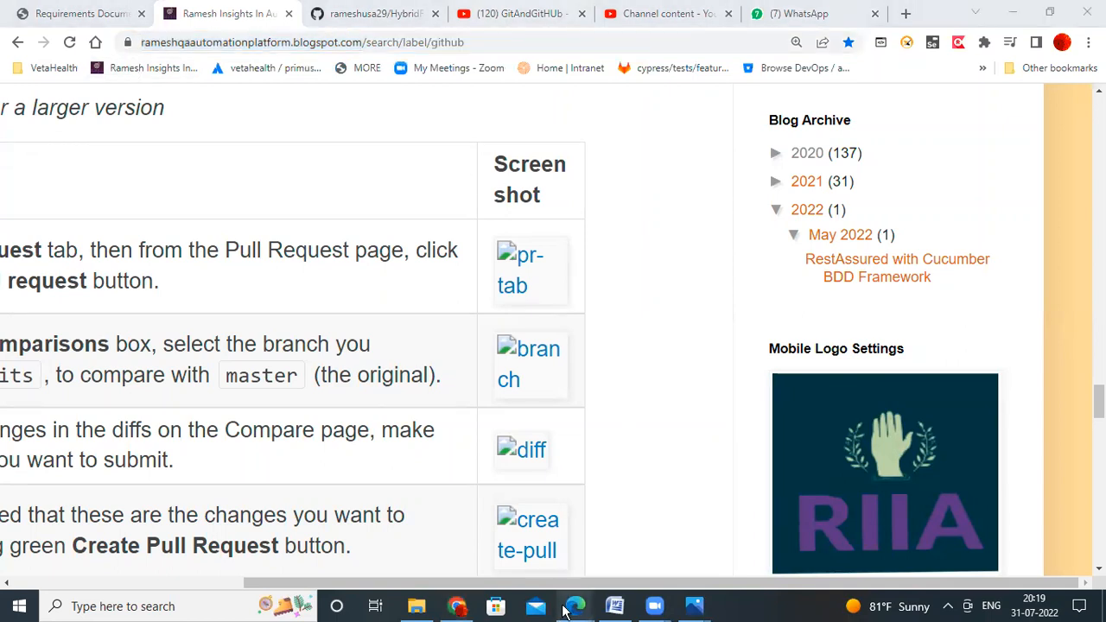
mouse_move(569, 609)
left_click(625, 558)
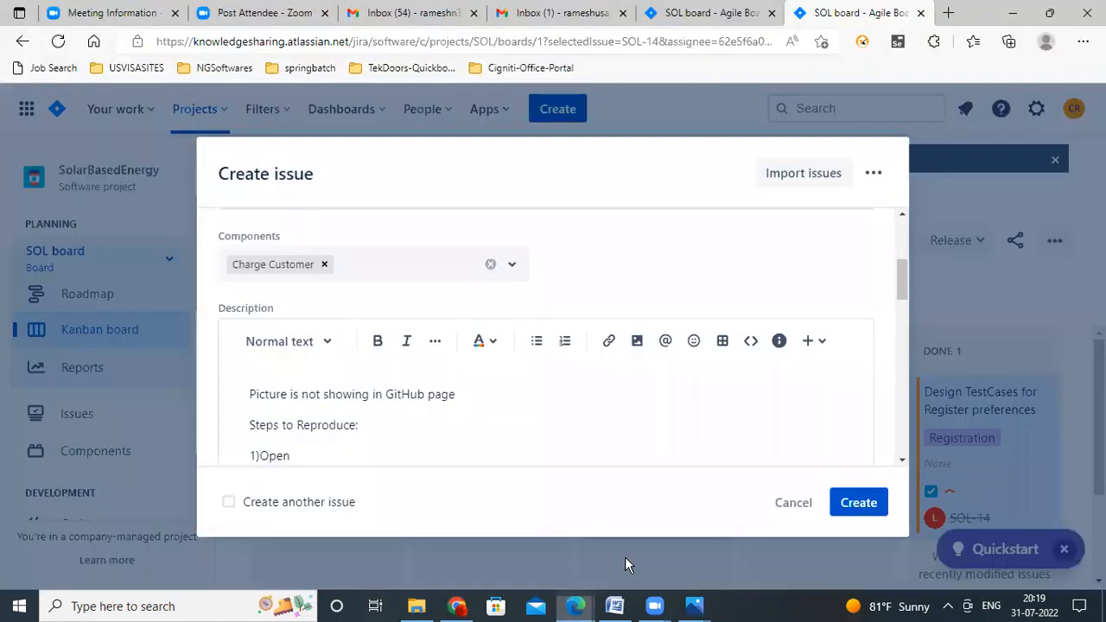
key("ctrl+v")
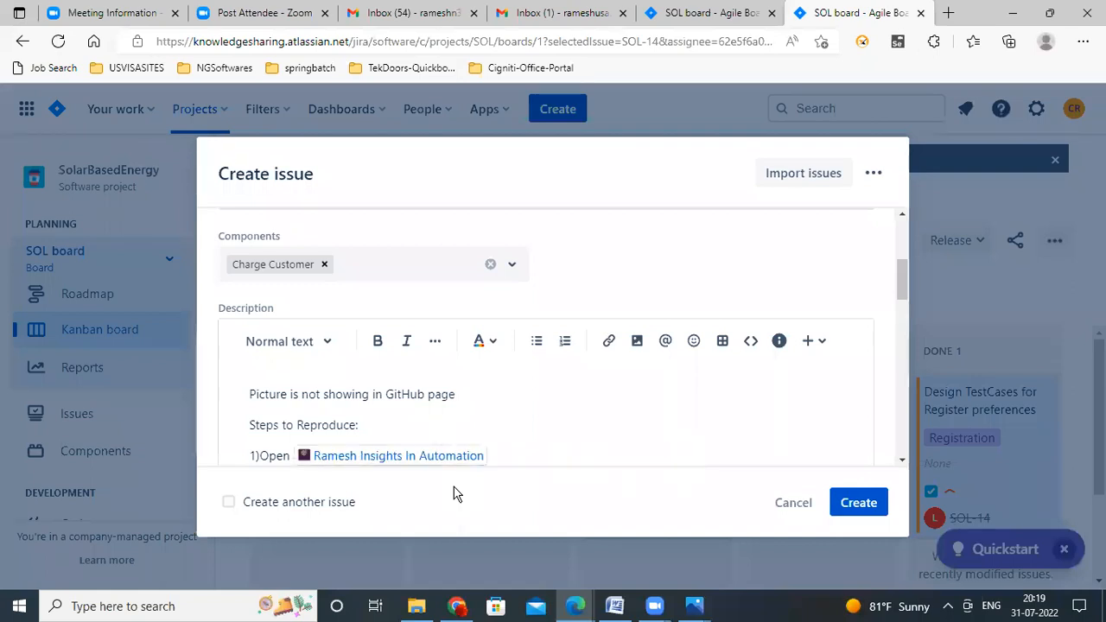
key("Return")
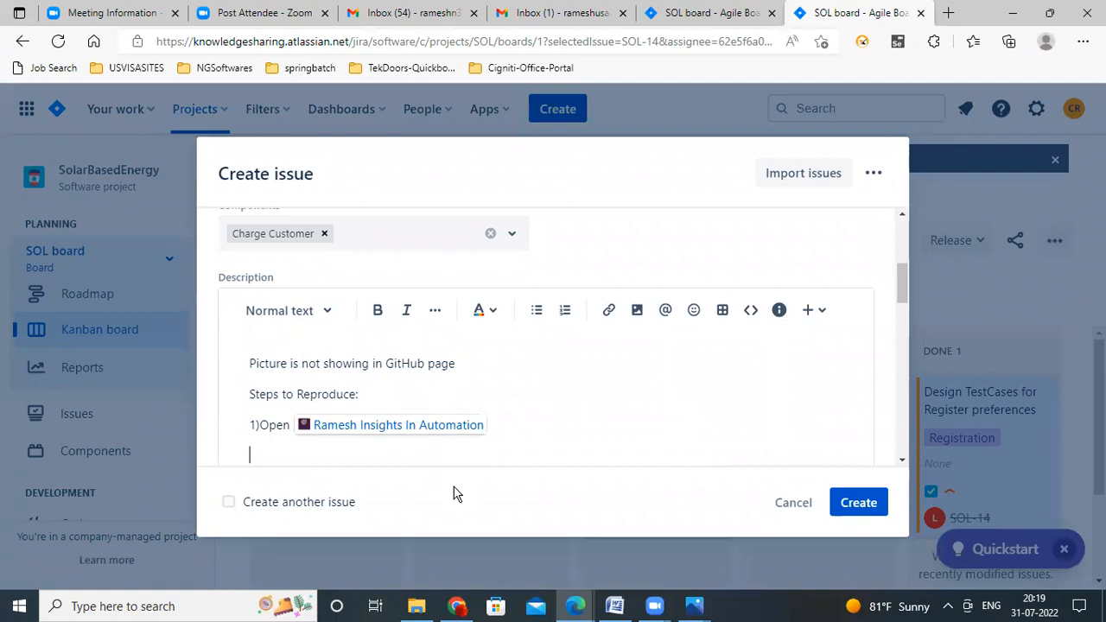
- Add the second reproduction step "2)Select GitHub under label section on righthandside"
type("2)Select GitHub ")
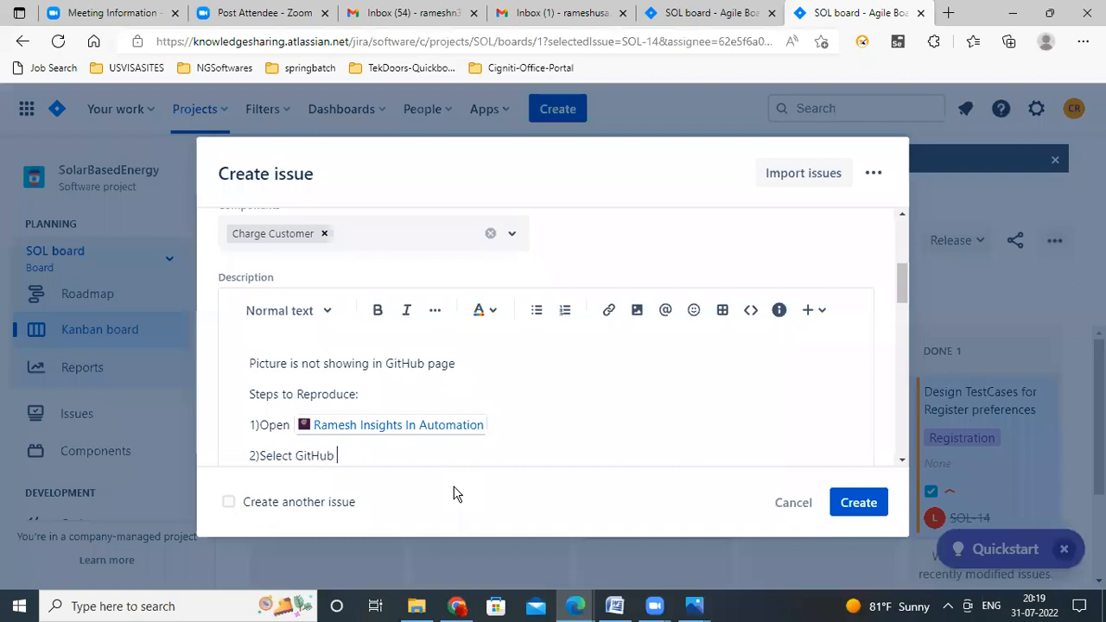
type("under lab")
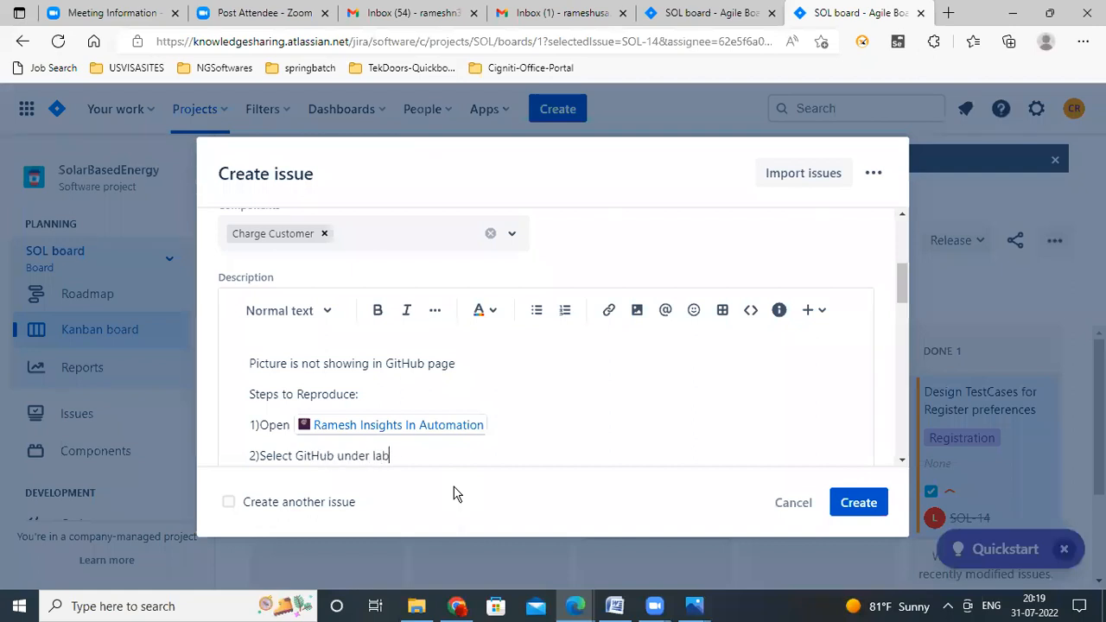
type("el section on right")
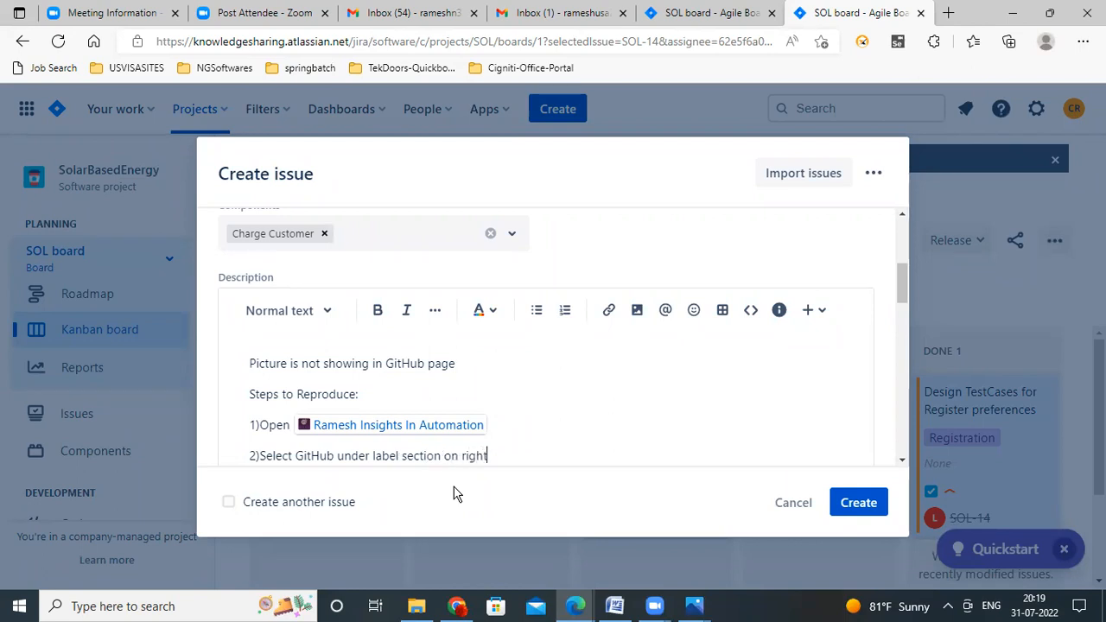
type("handside")
- Check the github entry in the blog's Labels list in Chrome and return to the Jira bug form
left_click(457, 606)
scroll(811, 294, "up", 15)
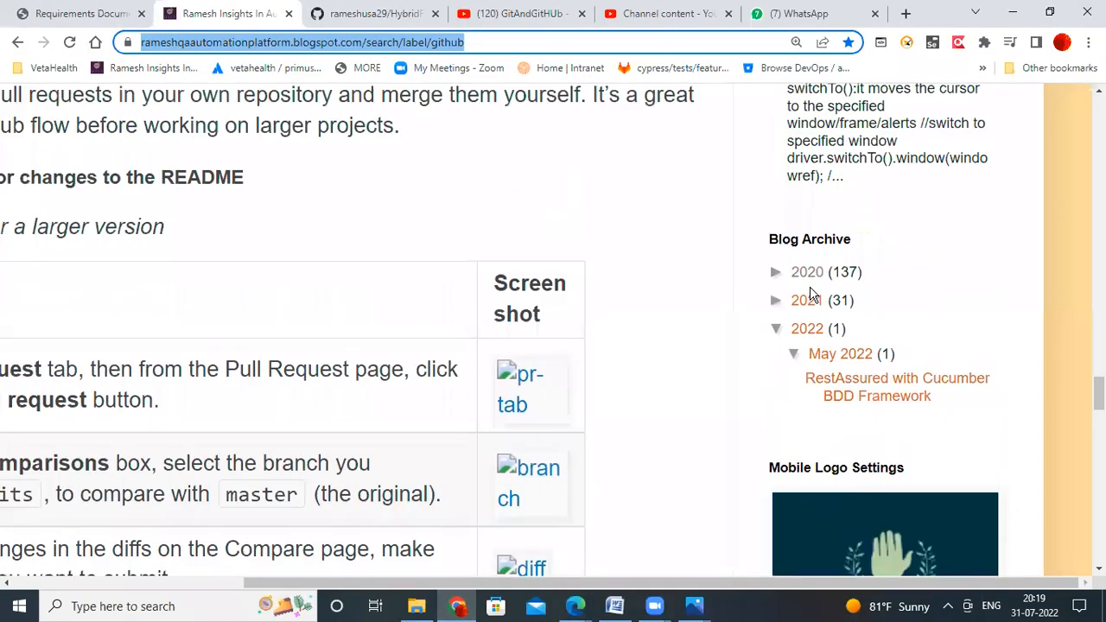
scroll(810, 294, "up", 6)
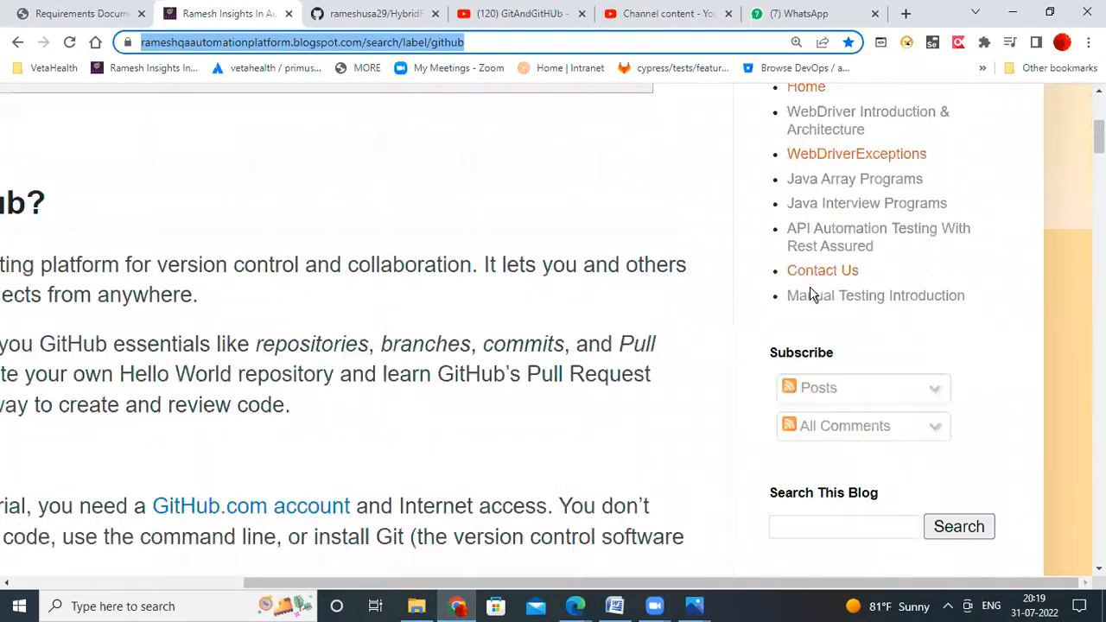
scroll(810, 297, "down", 3)
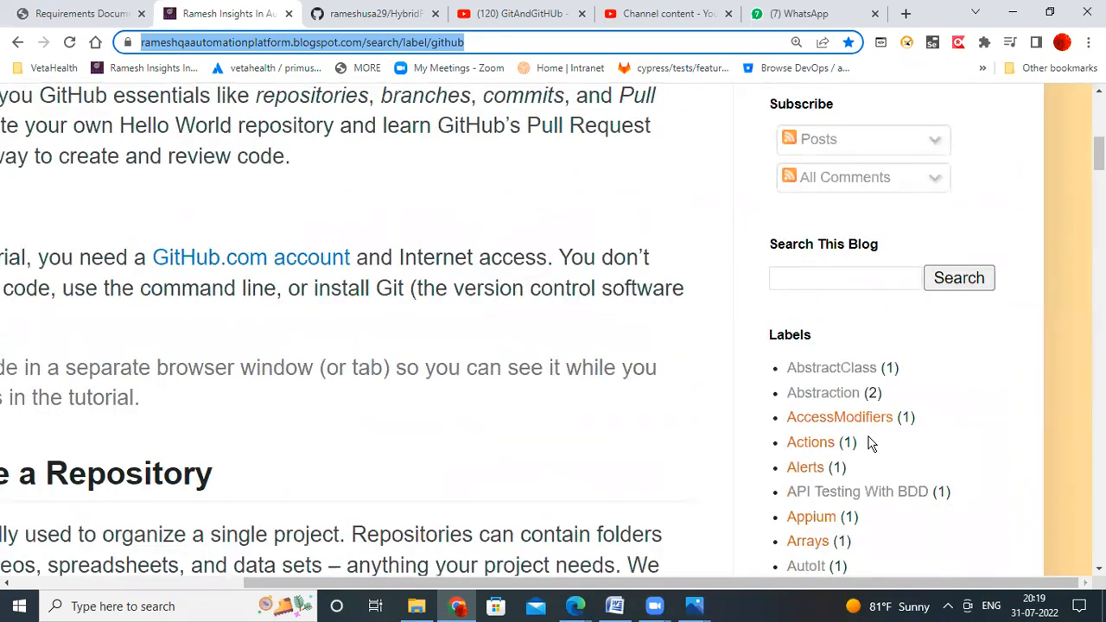
scroll(869, 444, "down", 8)
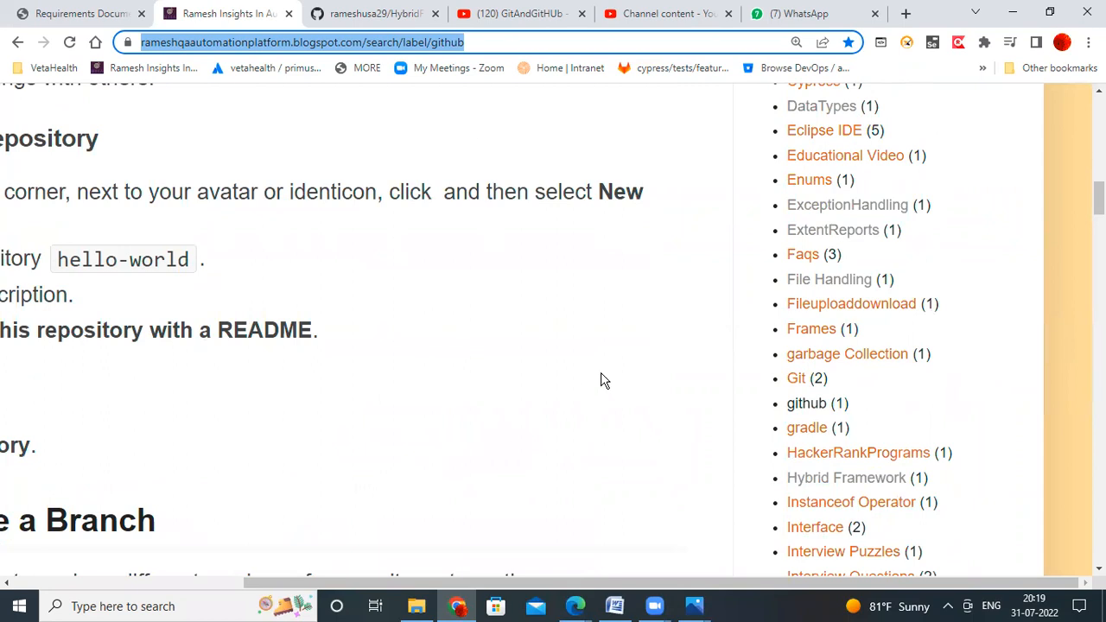
left_click(575, 606)
left_click(642, 547)
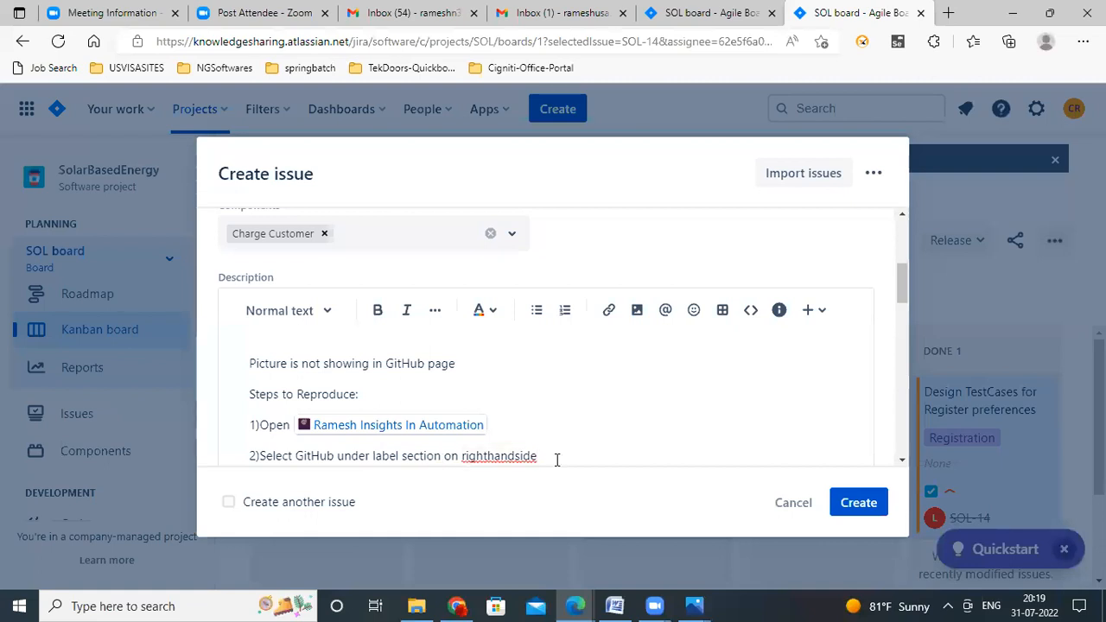
- Start the reproduction line "3)", check the Pull Request section's screenshots on the blog page in Chrome, and return to the Jira form
key("Return")
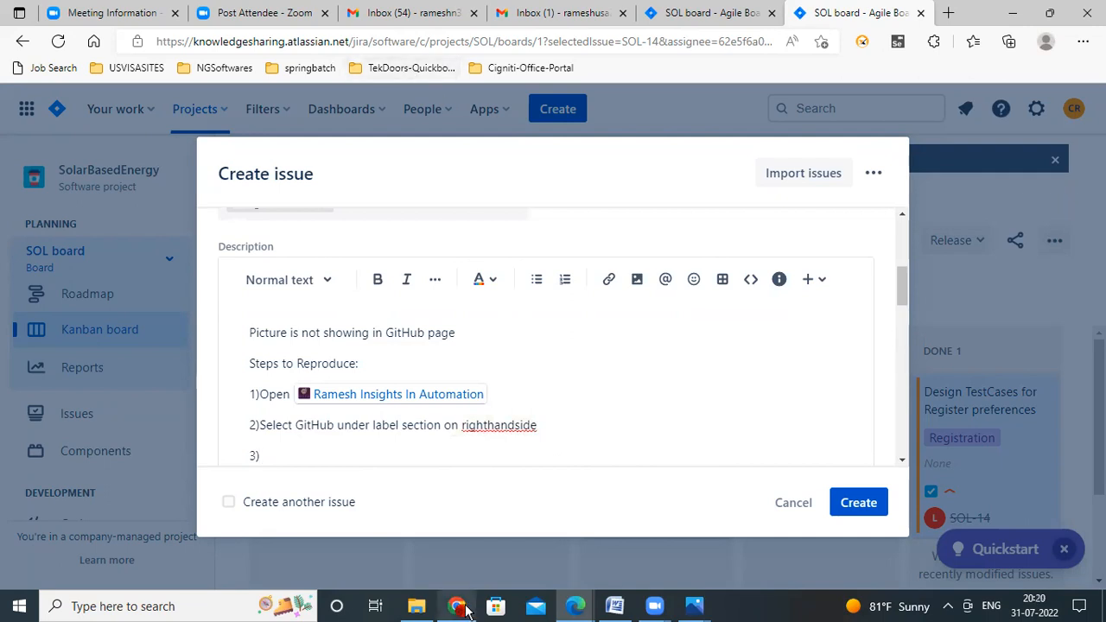
left_click(464, 610)
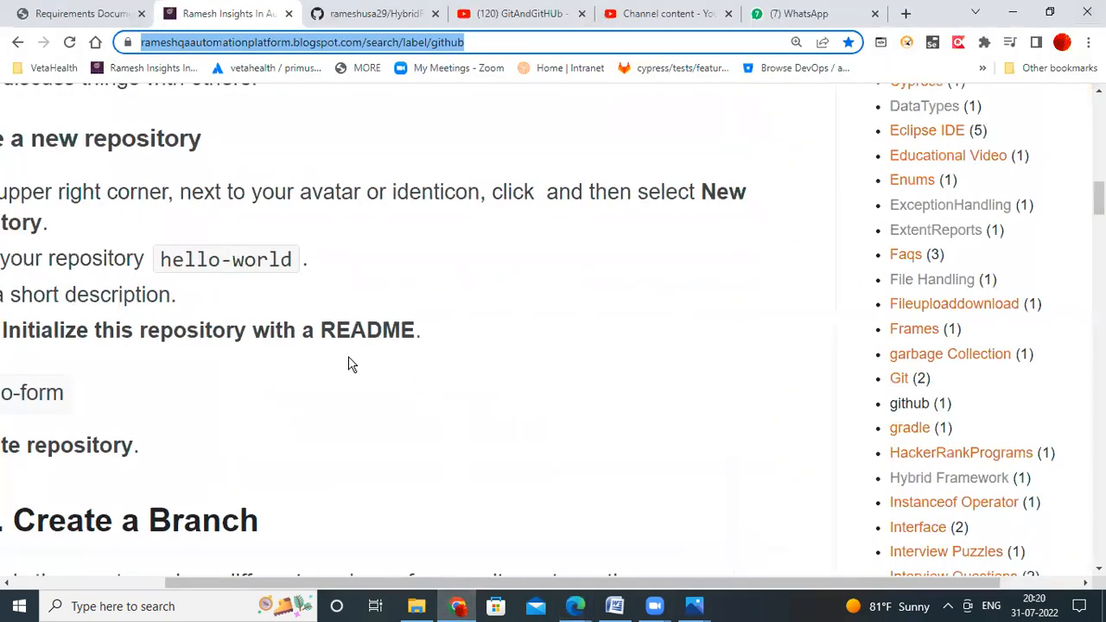
scroll(350, 363, "left", 5)
scroll(350, 363, "down", 8)
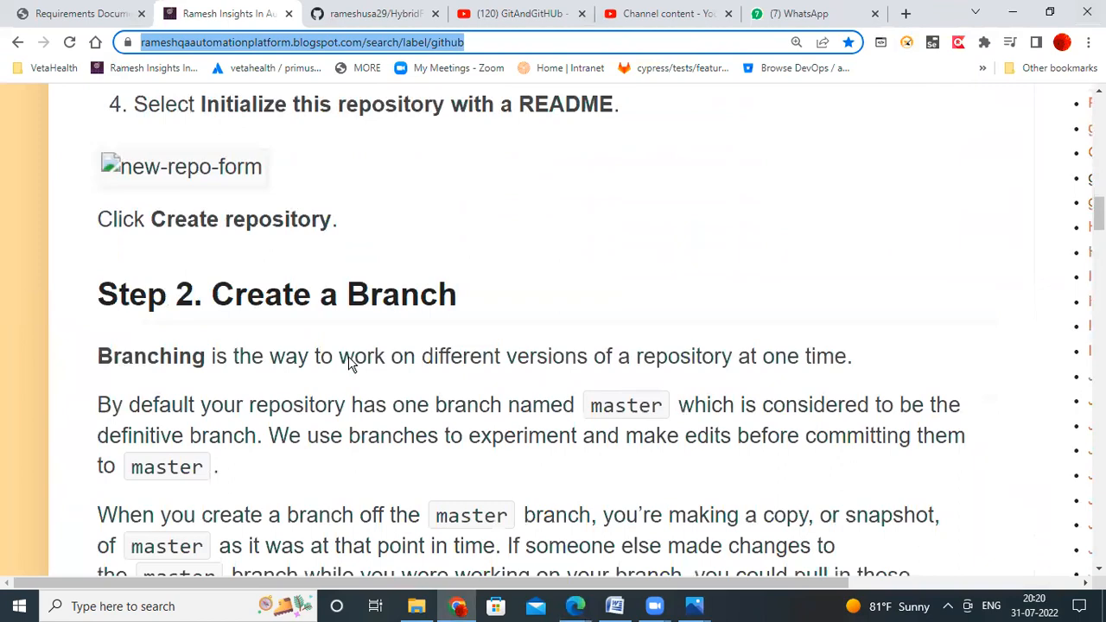
scroll(349, 363, "down", 12)
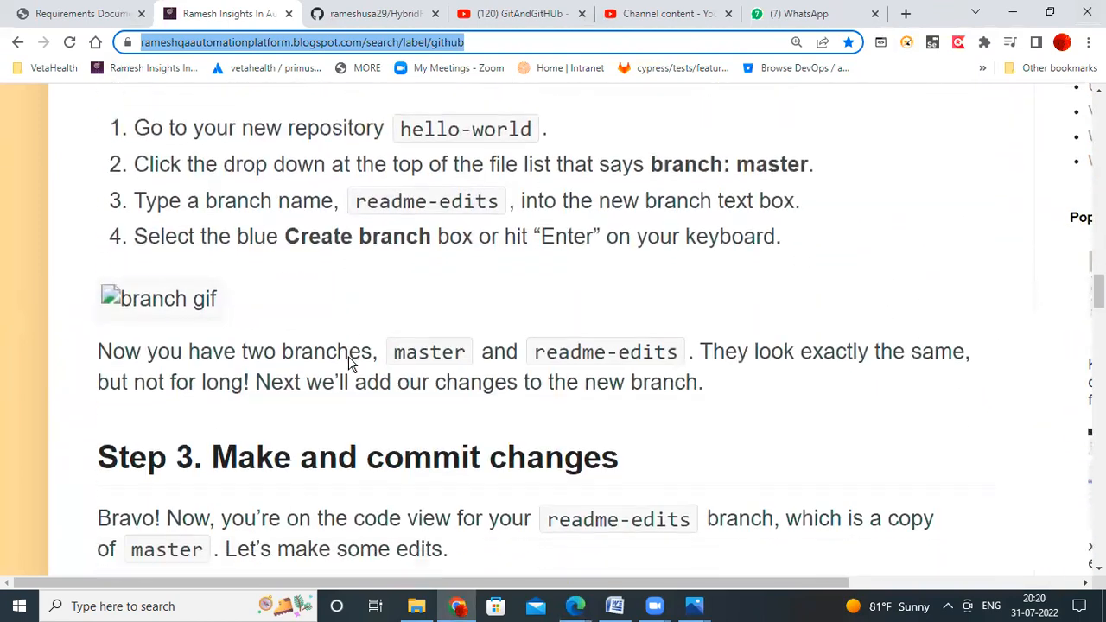
scroll(348, 358, "down", 12)
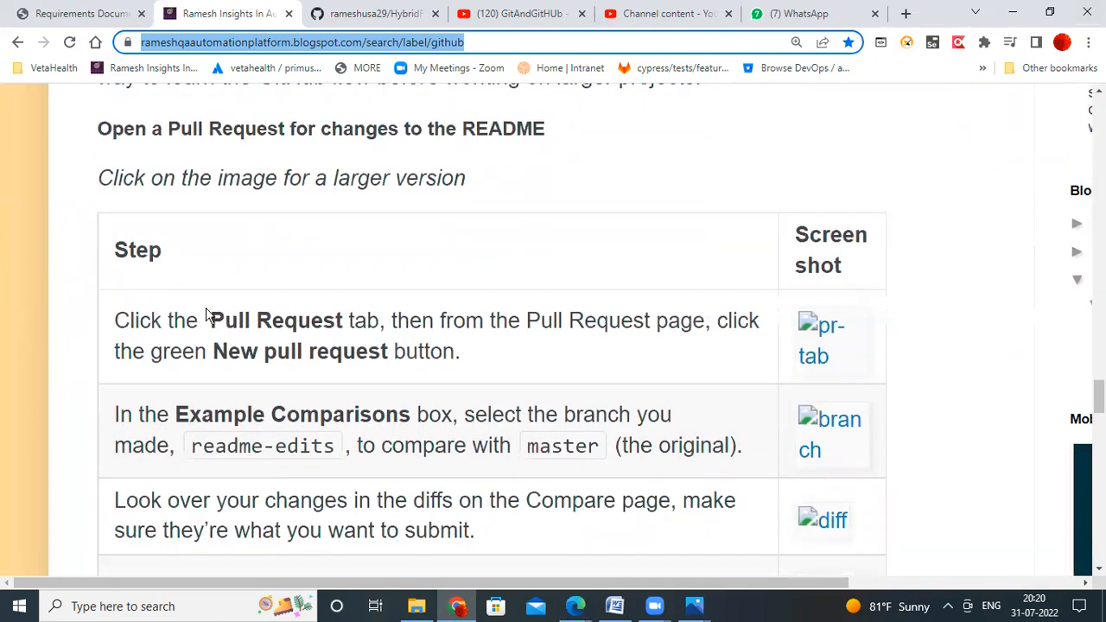
scroll(187, 298, "up", 3)
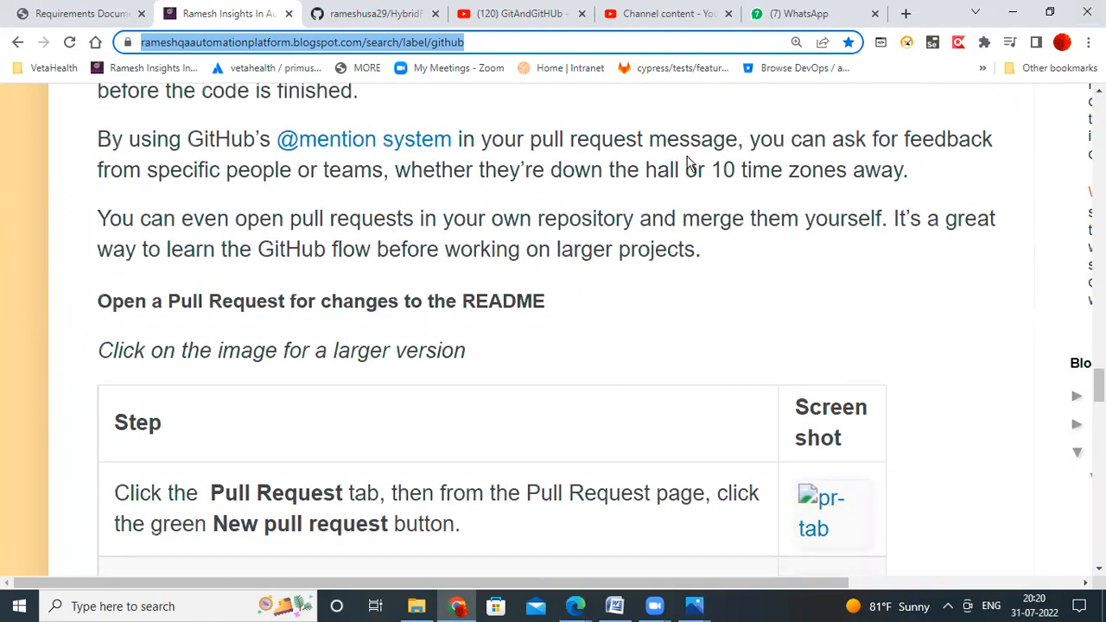
left_click(575, 605)
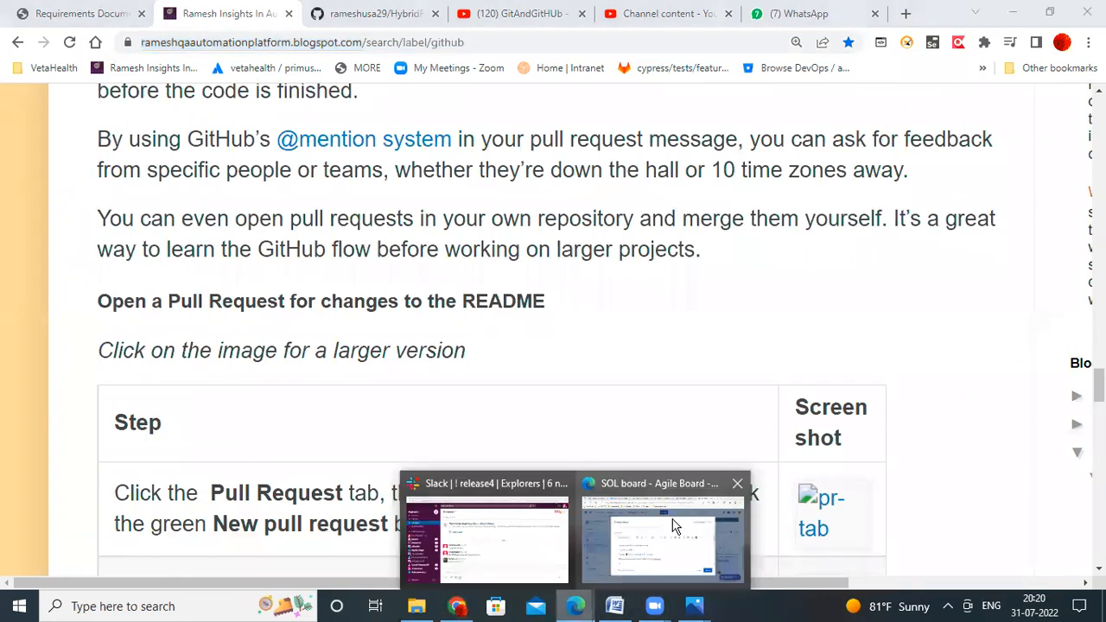
left_click(675, 526)
- Complete the third reproduction step as "3)Under Pull Request section -screenshot is not visible"
type("Un")
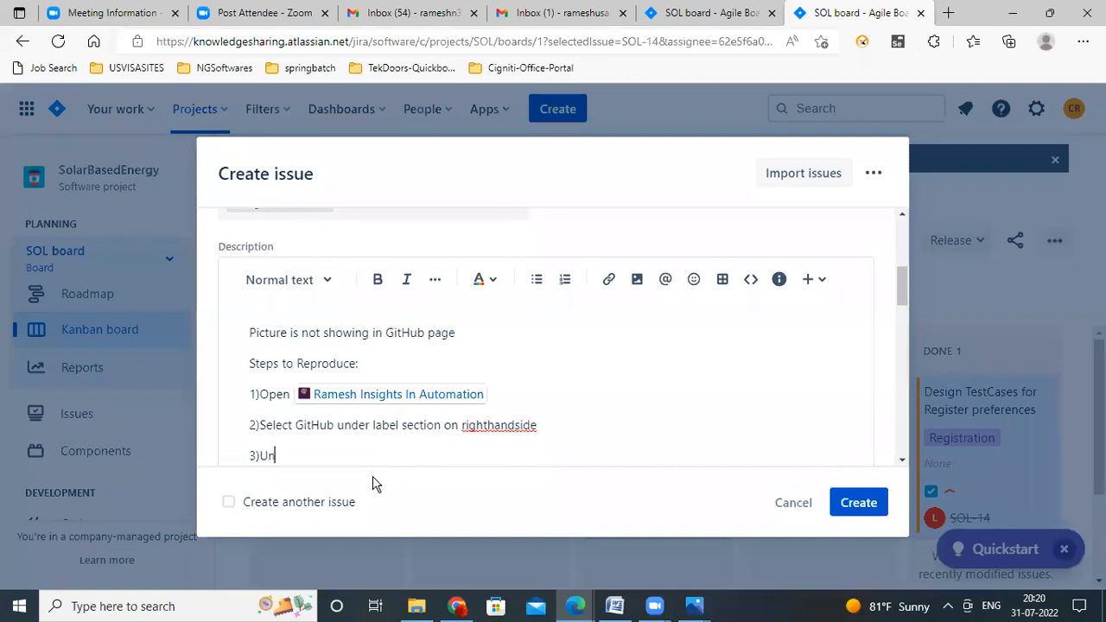
type("der Pull Request section")
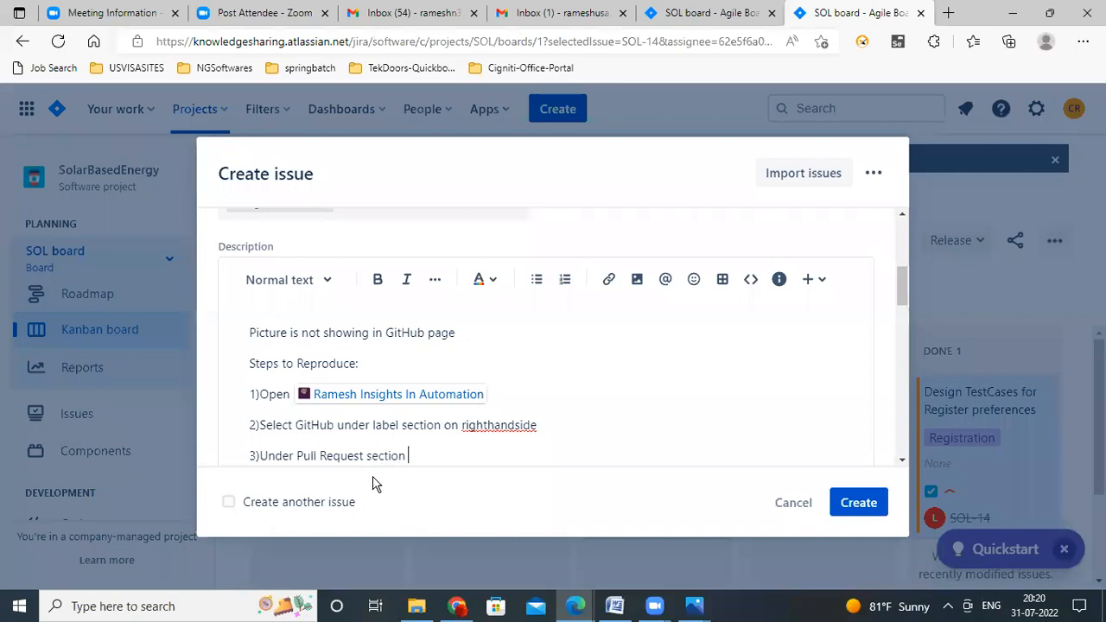
type(" -screenshot is not v")
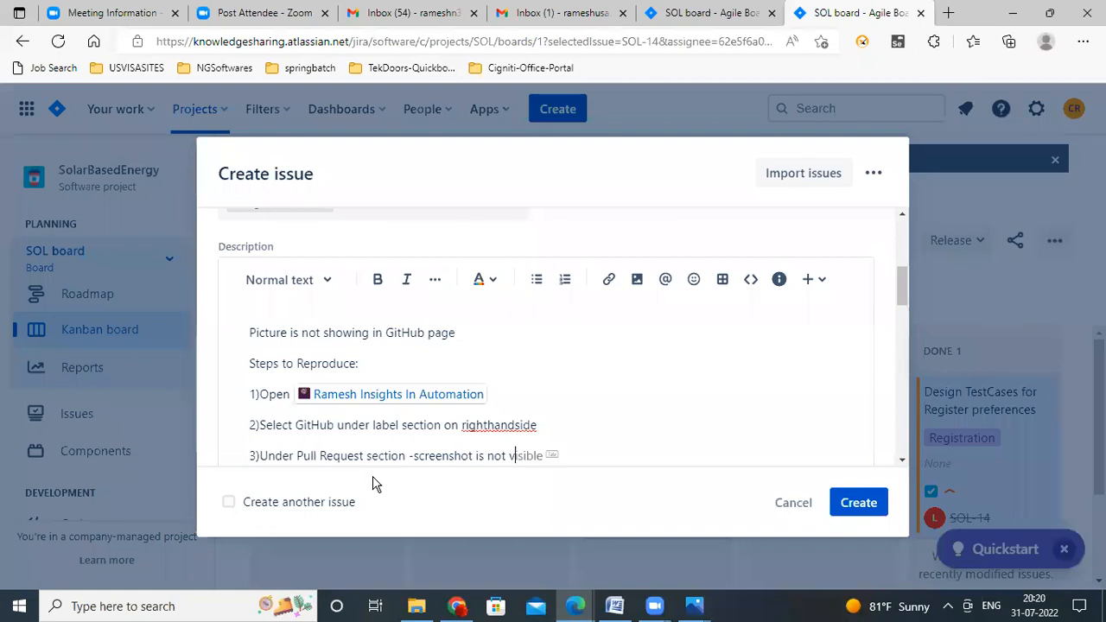
type("s")
key("BackSpace")
key("BackSpace")
type("isible")
key("Return")
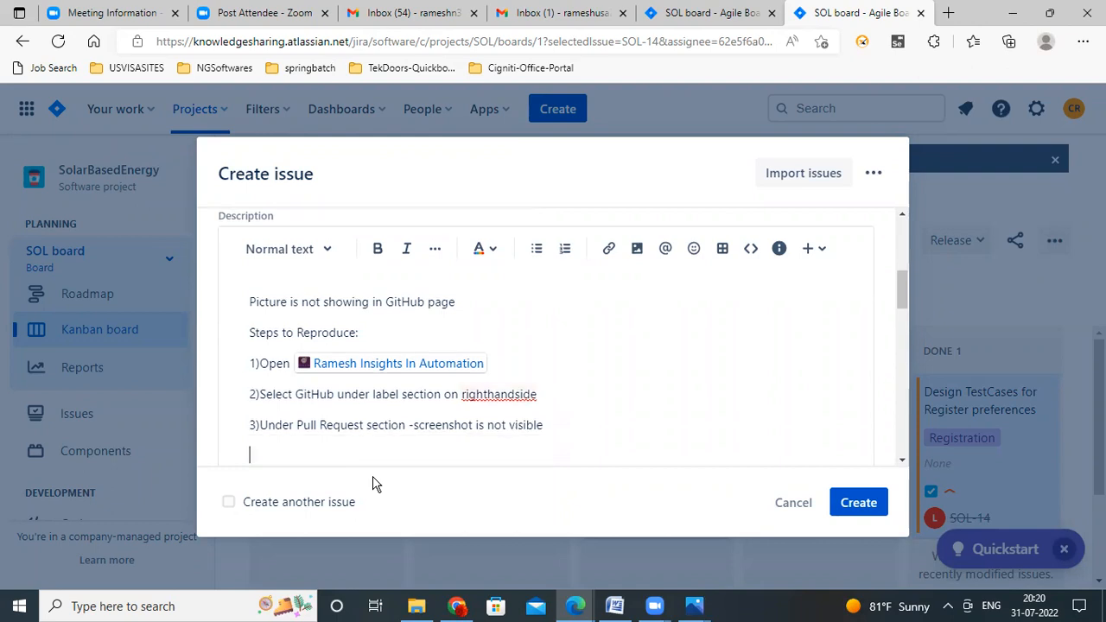
- Leave a blank line below the reproduction steps and add "Actual Result:Screenshots are not visible/broken"
key("Return")
type("Actual Result:")
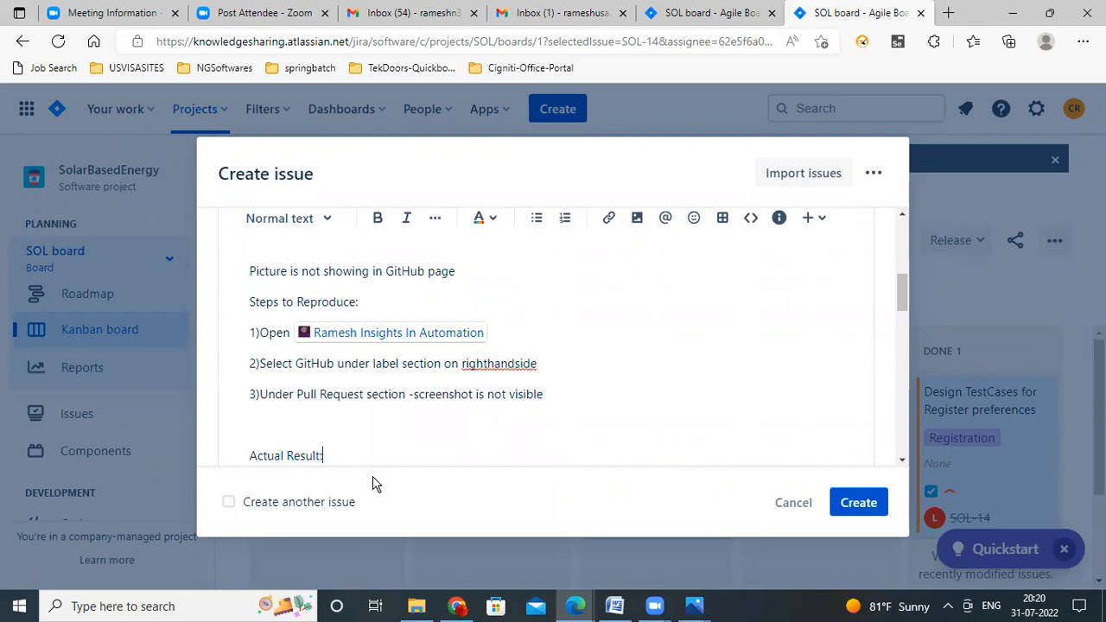
type("Screenshots a")
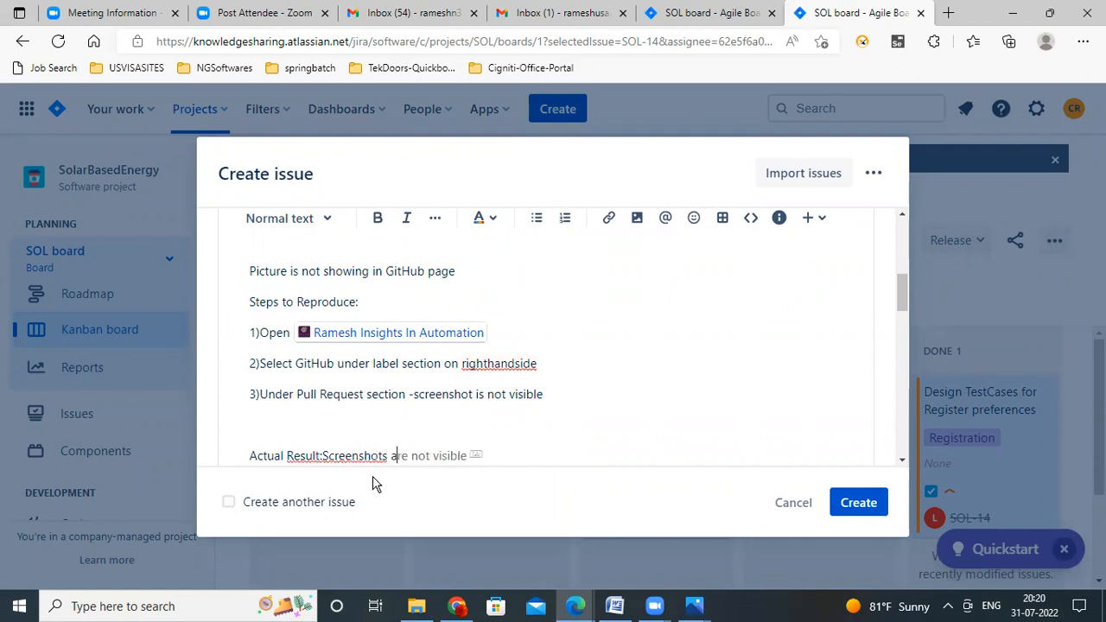
type("re not visible/broken")
key("Return")
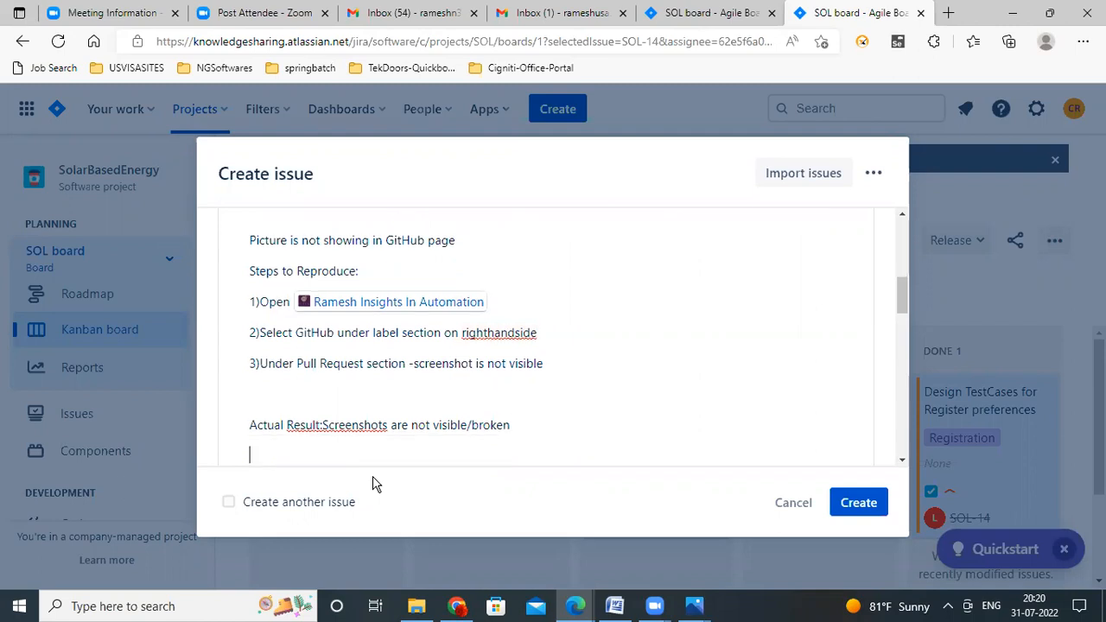
- Add the line "Expected Result:screenshots should be visible" below the actual result in the description
type("Expected Result")
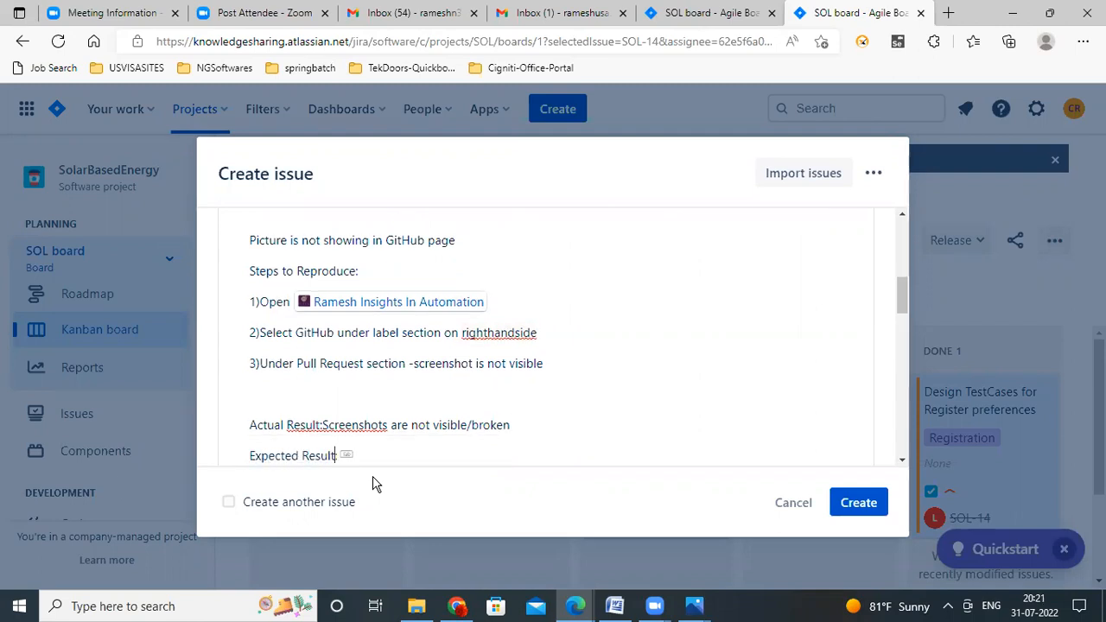
type(":")
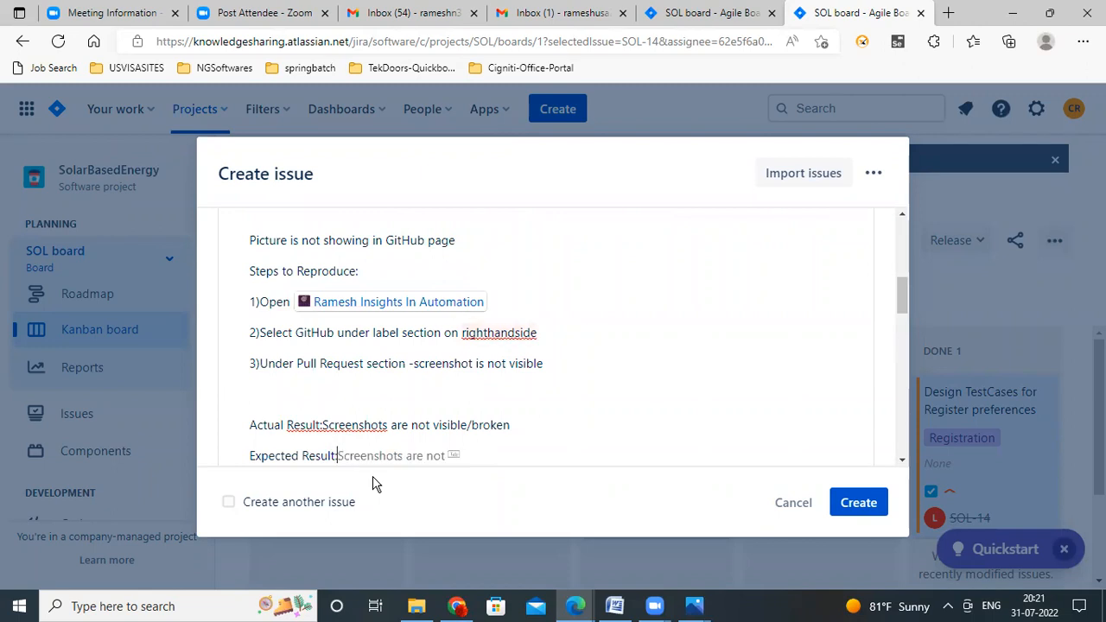
type("scre")
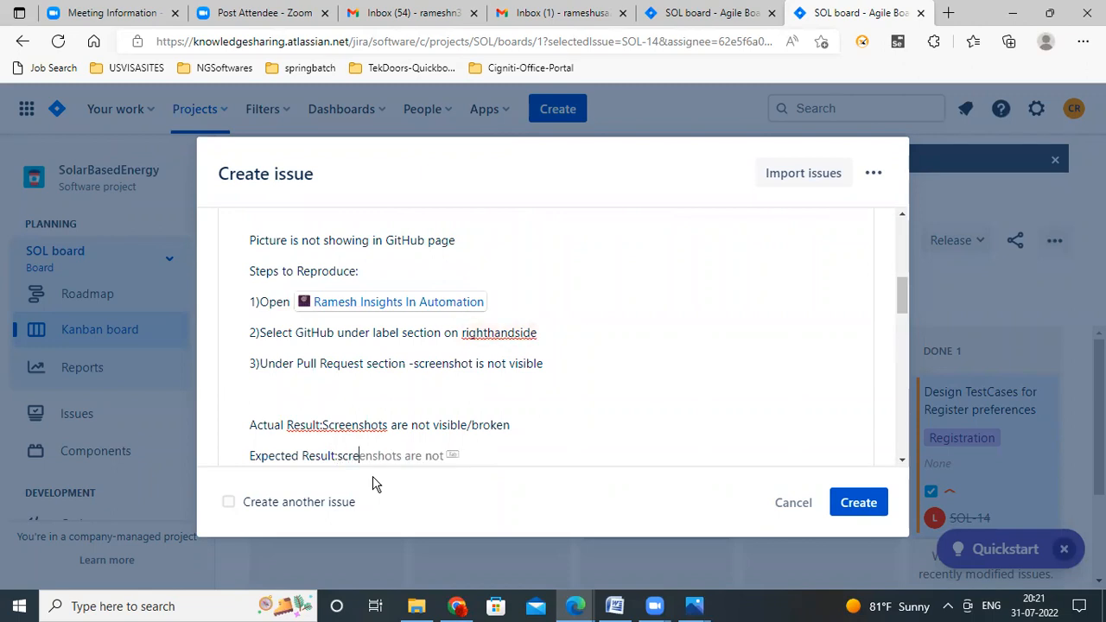
type("enshots should be ")
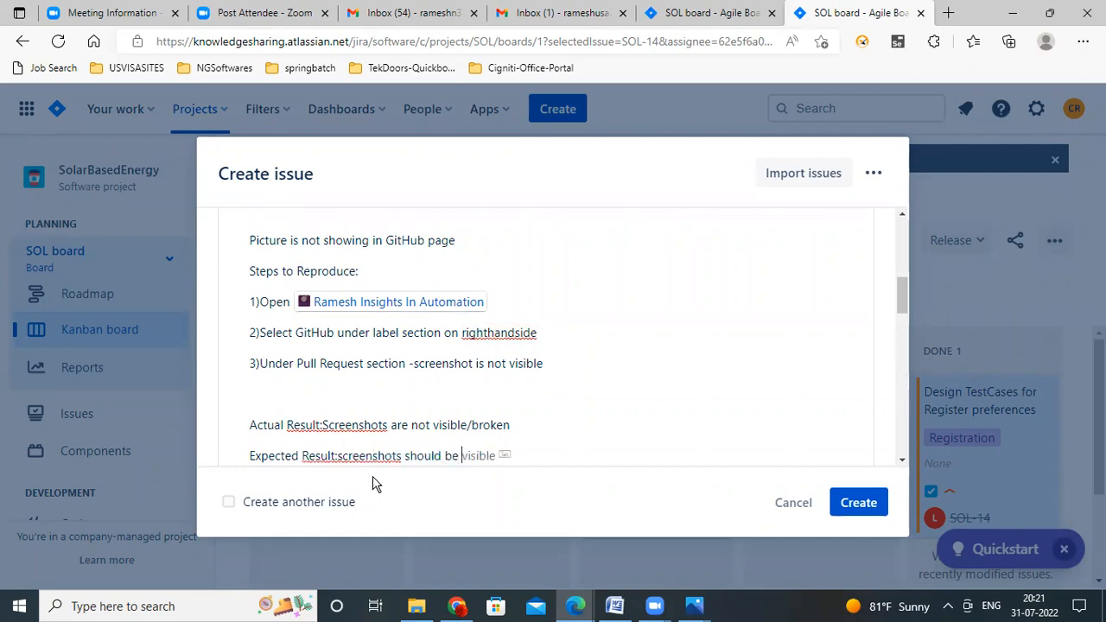
type("visible")
left_click_drag(499, 453, 420, 455)
left_click_drag(326, 424, 497, 424)
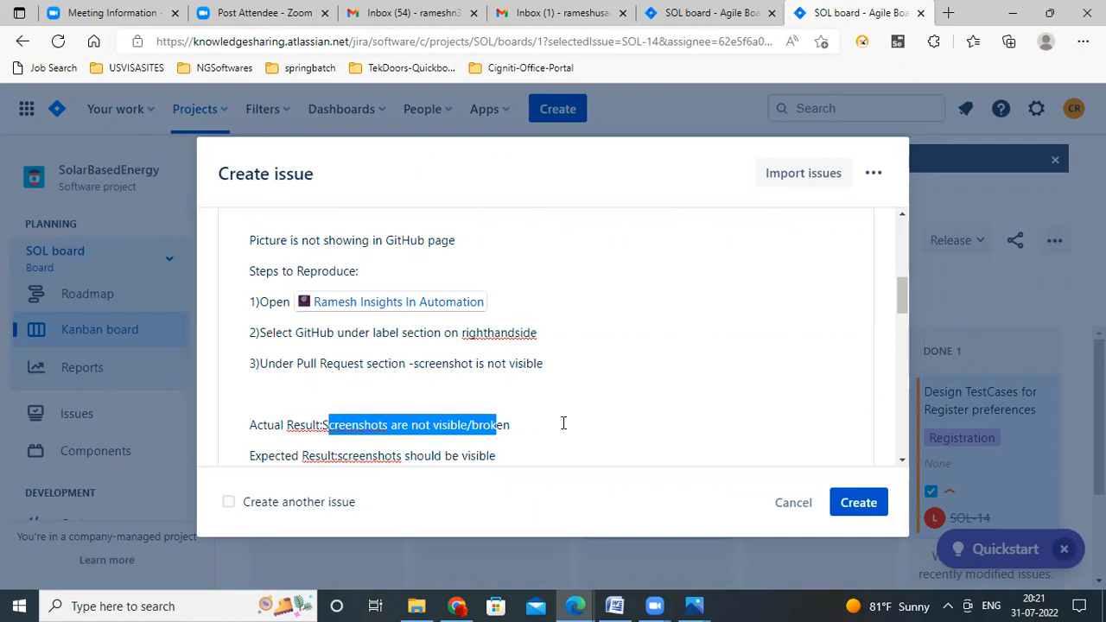
- Set the bug's priority to High
scroll(563, 422, "down", 2)
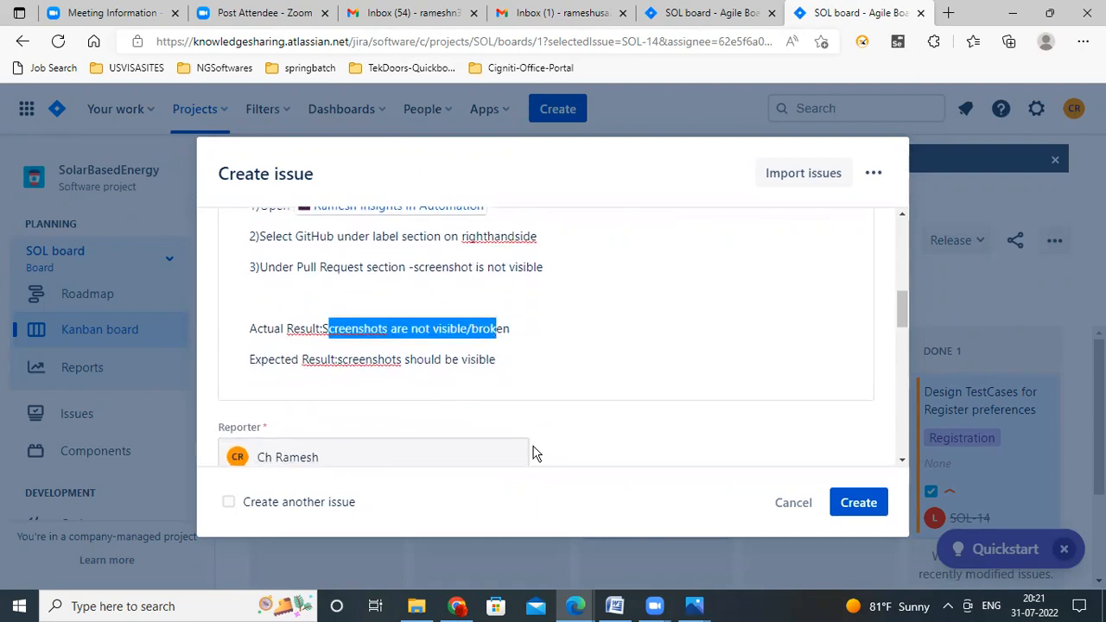
scroll(533, 452, "down", 3)
scroll(533, 452, "down", 2)
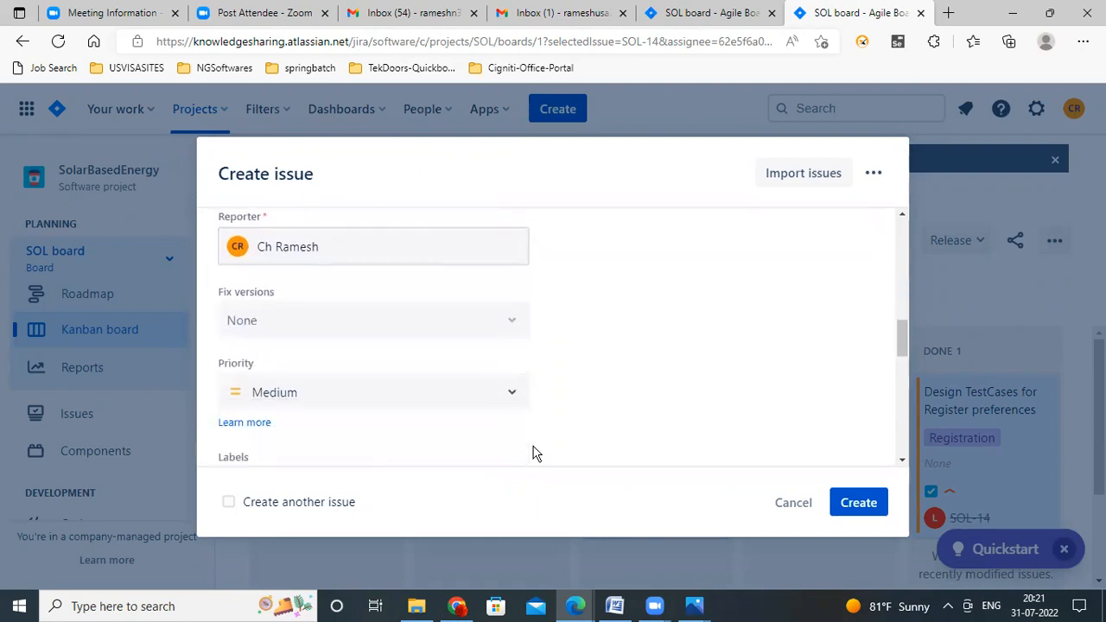
scroll(439, 430, "down", 1)
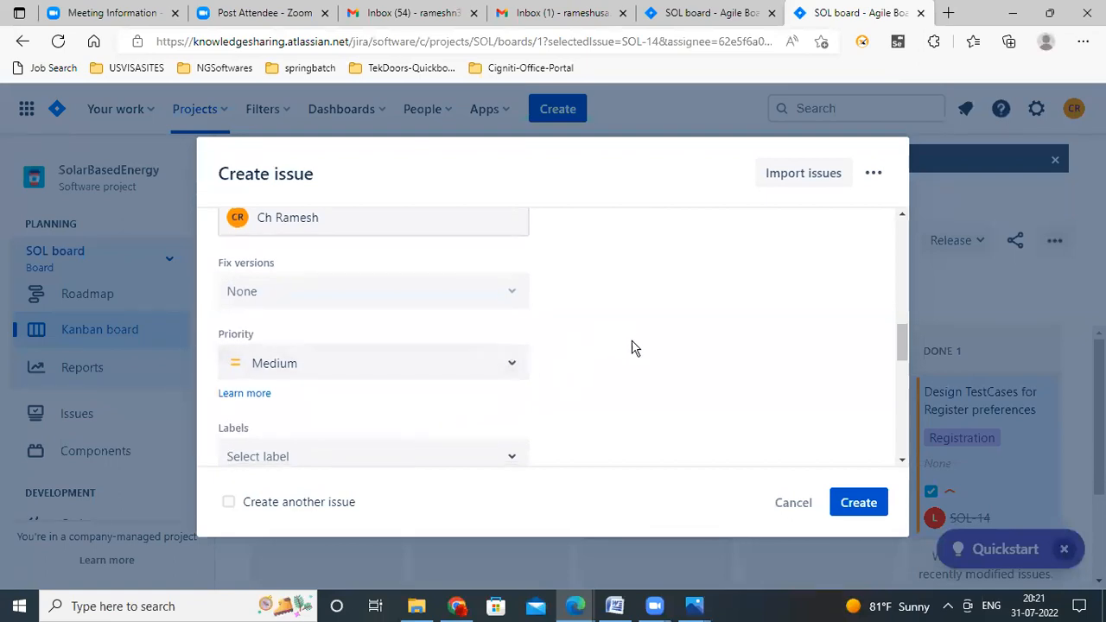
scroll(635, 348, "down", 1)
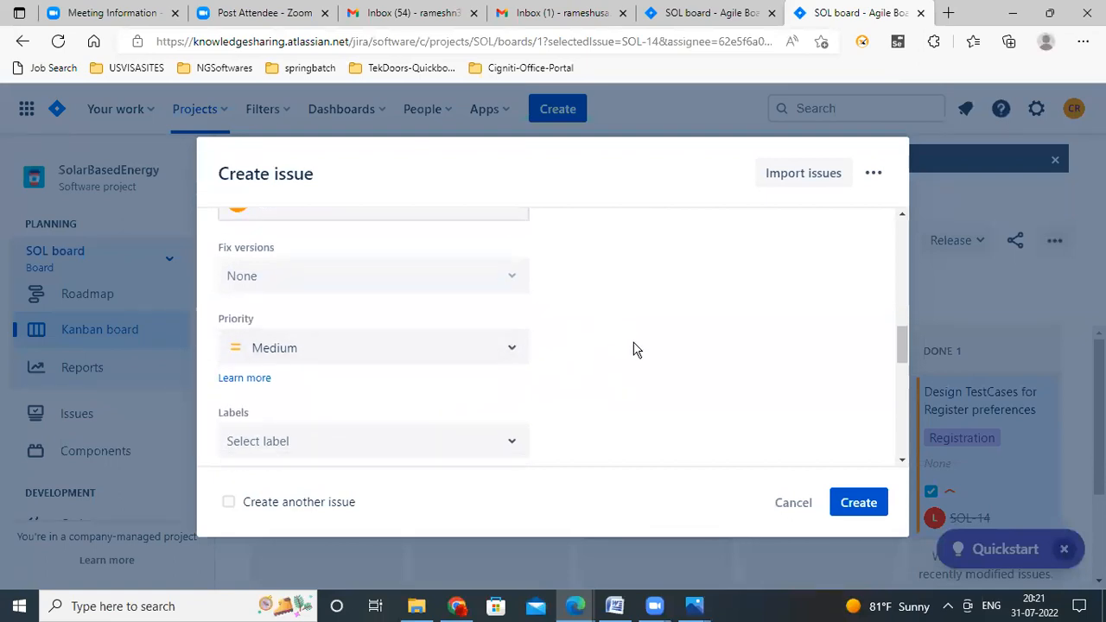
left_click(505, 350)
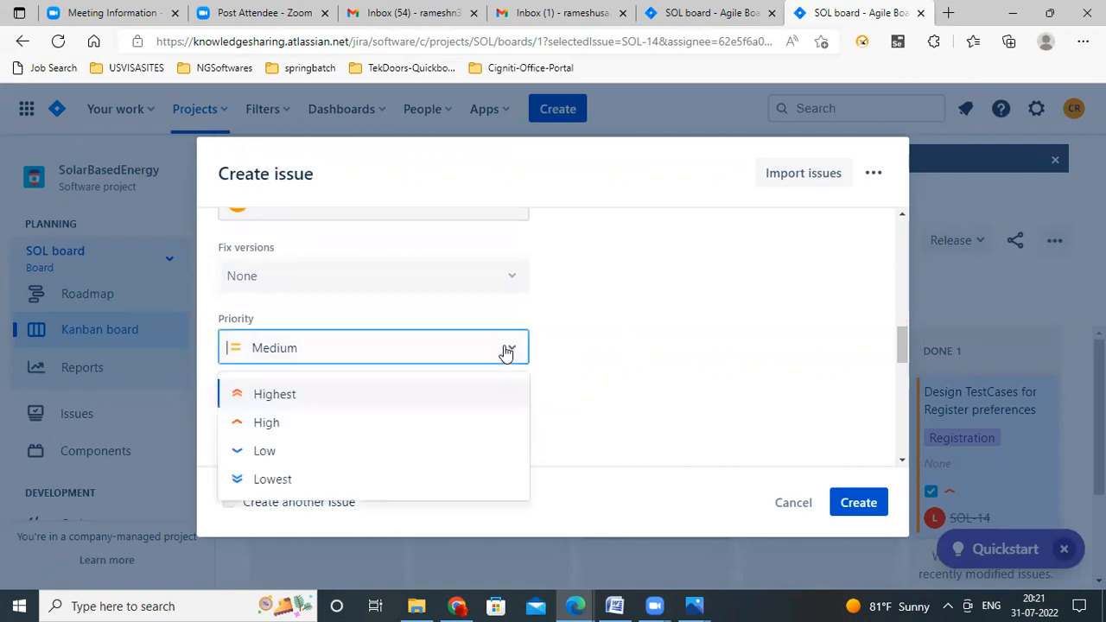
left_click(273, 424)
- Create and assign the new label "FunctionalTestCaseExecution" to the bug
scroll(467, 404, "down", 1)
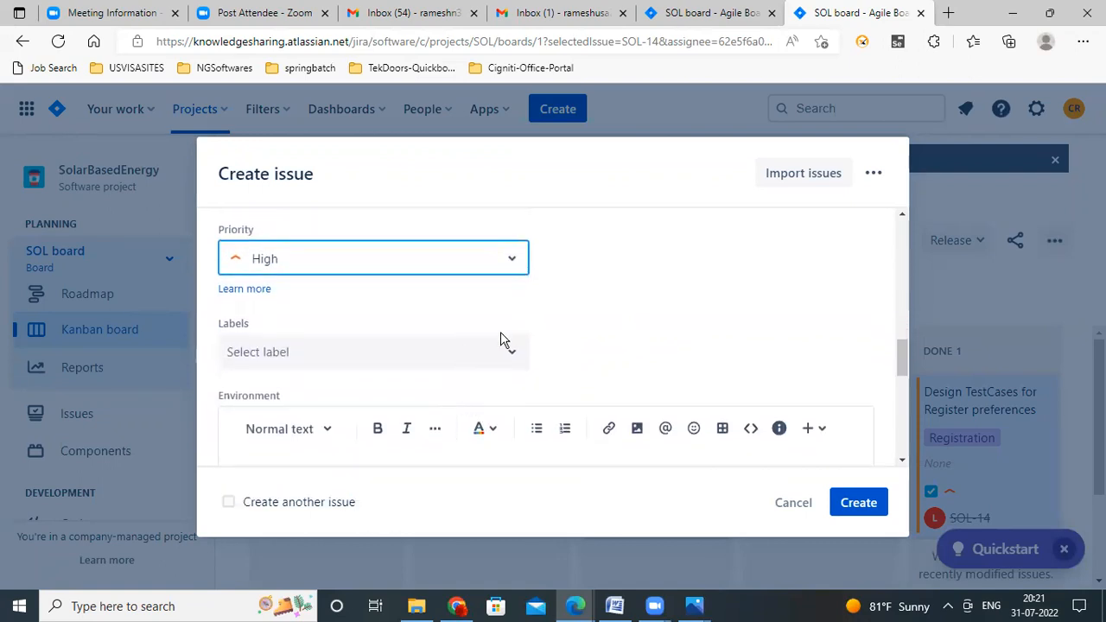
left_click(507, 365)
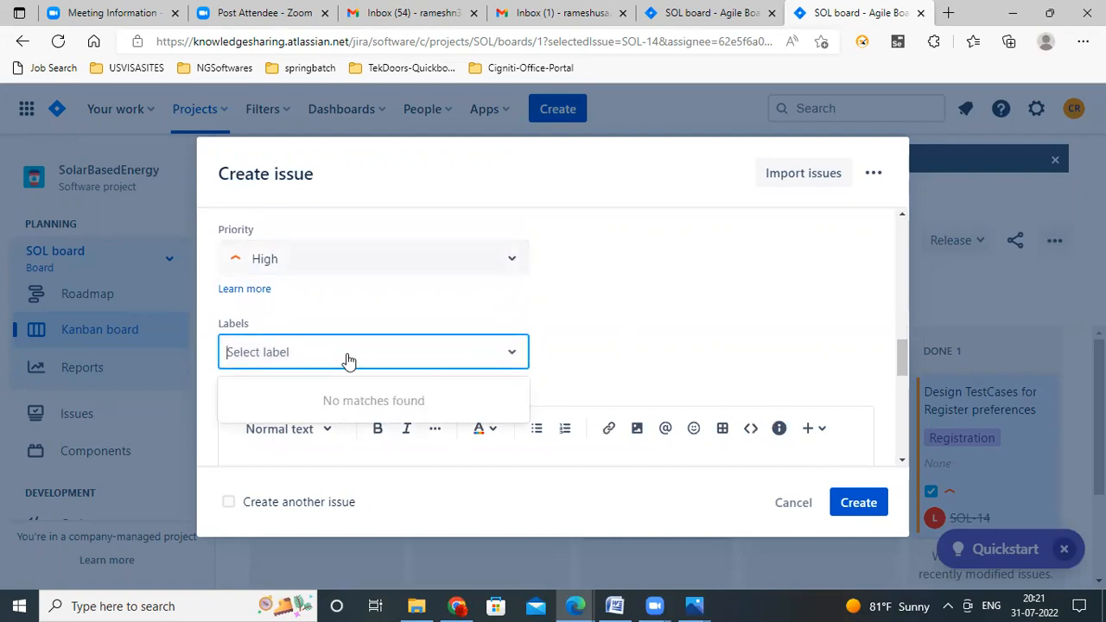
type("E")
key("BackSpace")
type("Function")
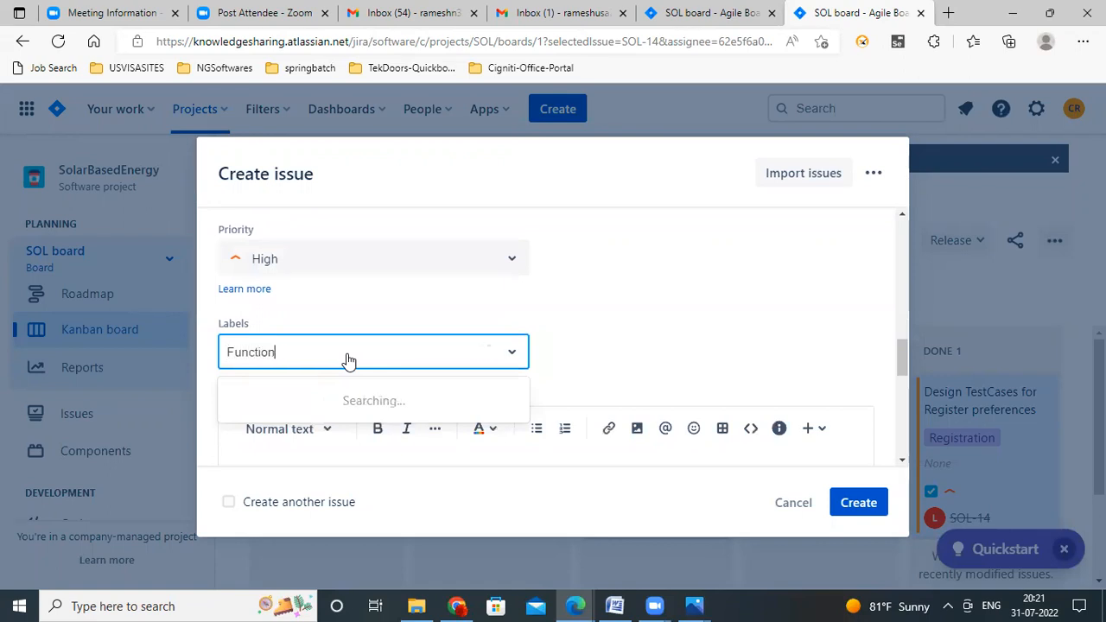
type("alTestCaseExecution")
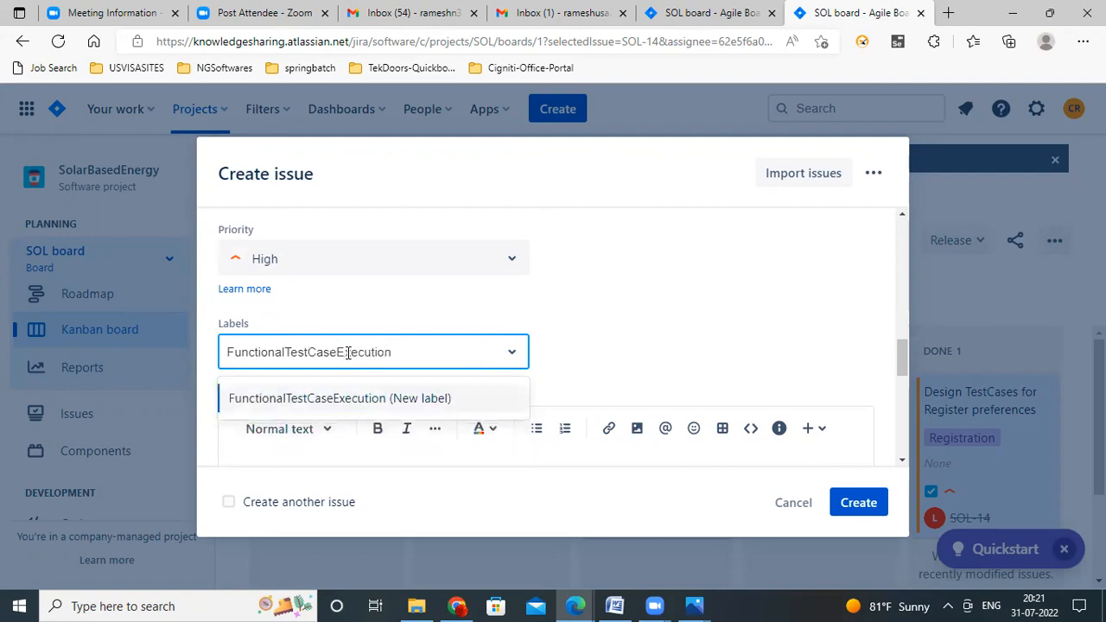
left_click(361, 399)
- Fill in the bug's environment as "Build1 on chrome browser windows OS"
scroll(667, 369, "down", 2)
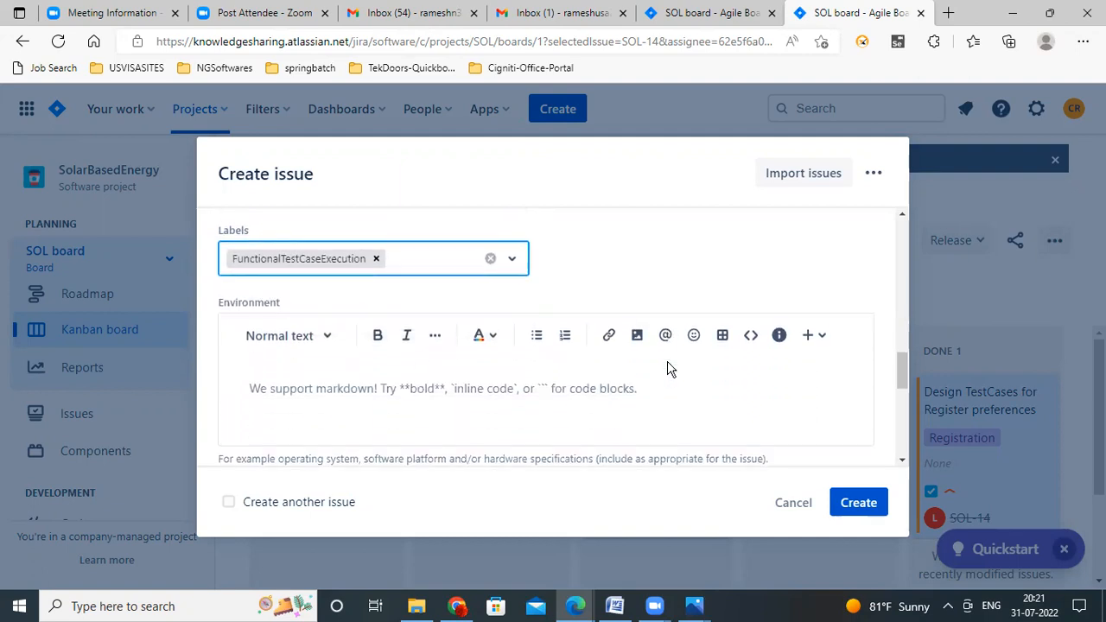
left_click(318, 352)
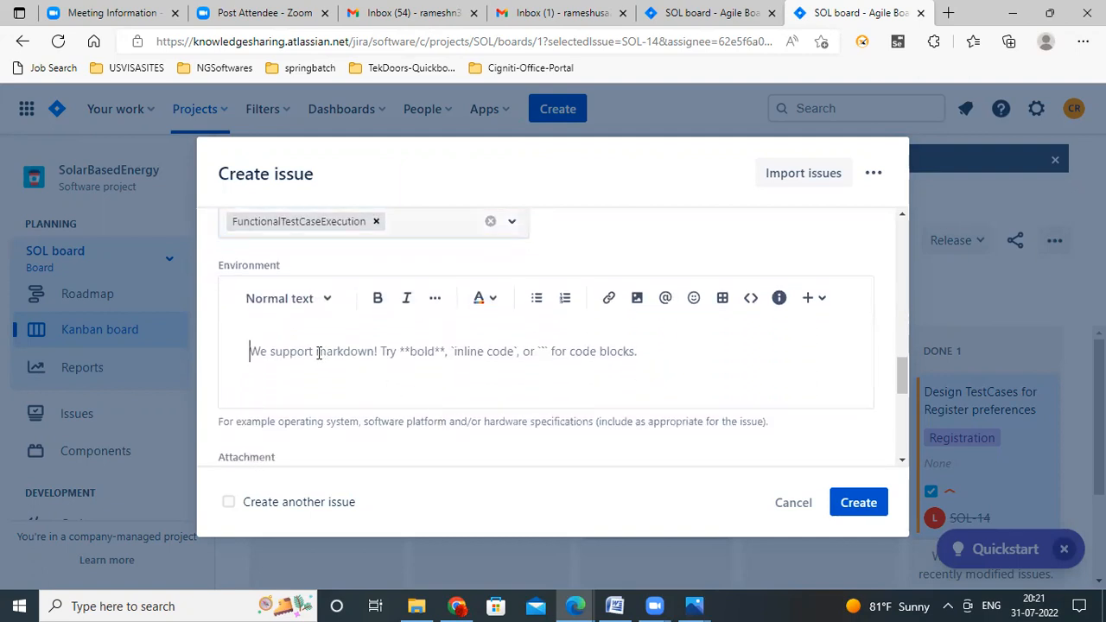
type("Build1")
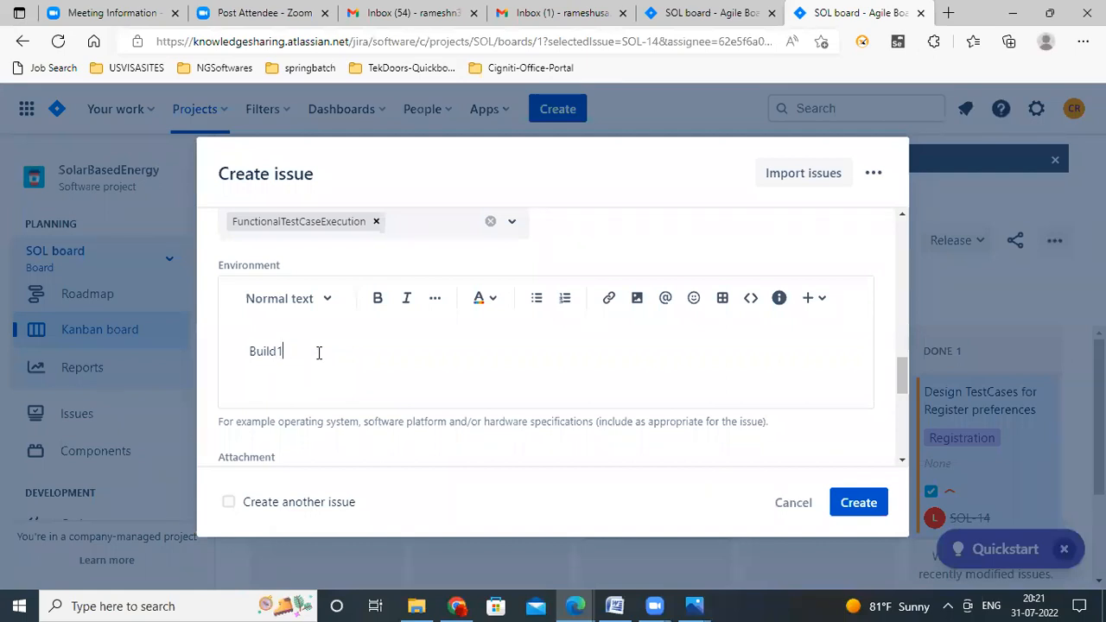
scroll(301, 361, "down", 1)
type("on c")
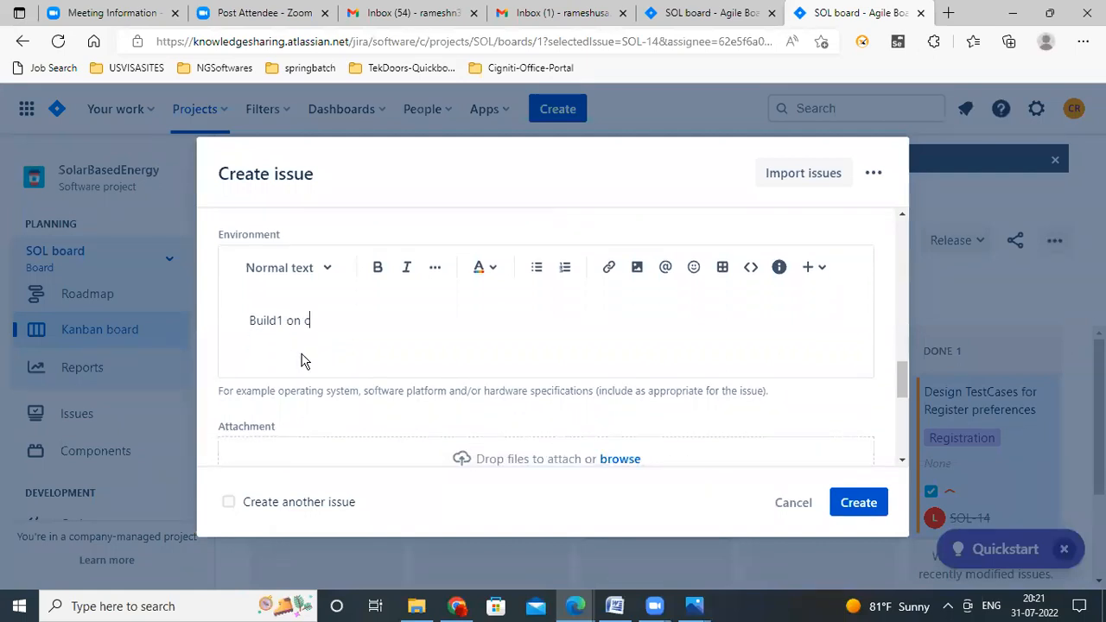
type("hrome browser windows OS")
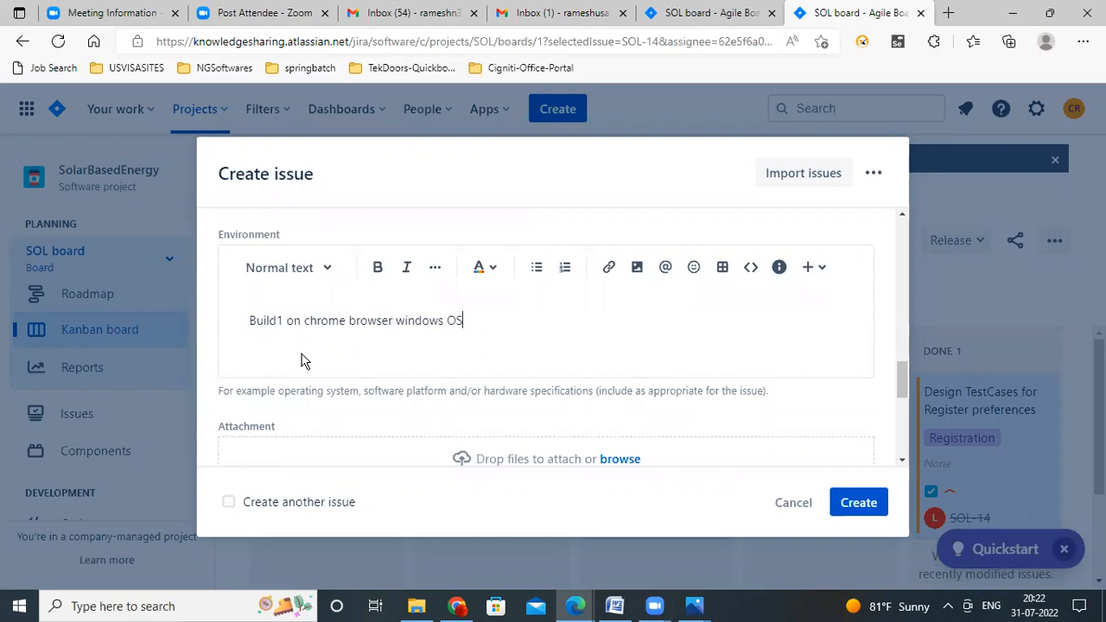
- Switch to the blog's GitHub page in Chrome, capture the table with missing images, and paste the screenshot into a new Paint picture
scroll(301, 362, "down", 1)
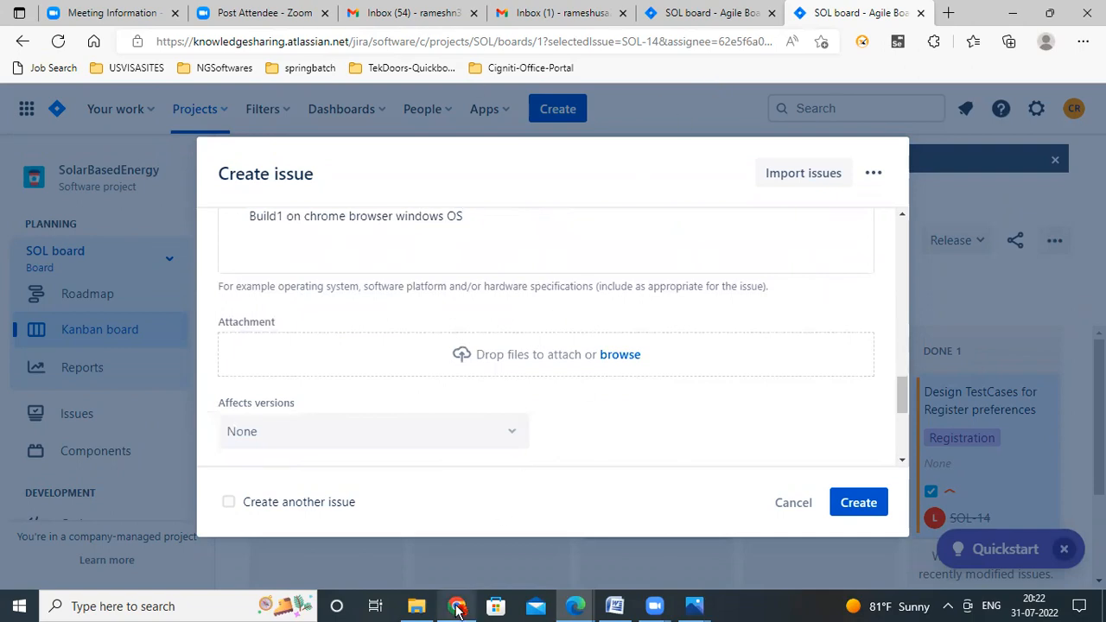
left_click(457, 610)
scroll(562, 420, "down", 3)
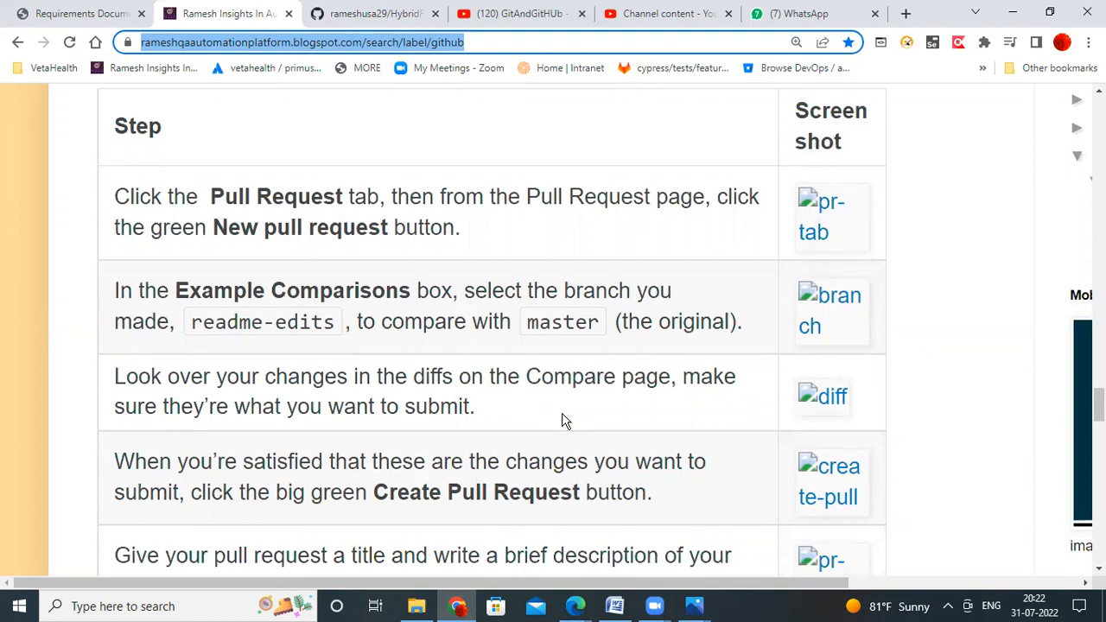
left_click(126, 604)
type("paint")
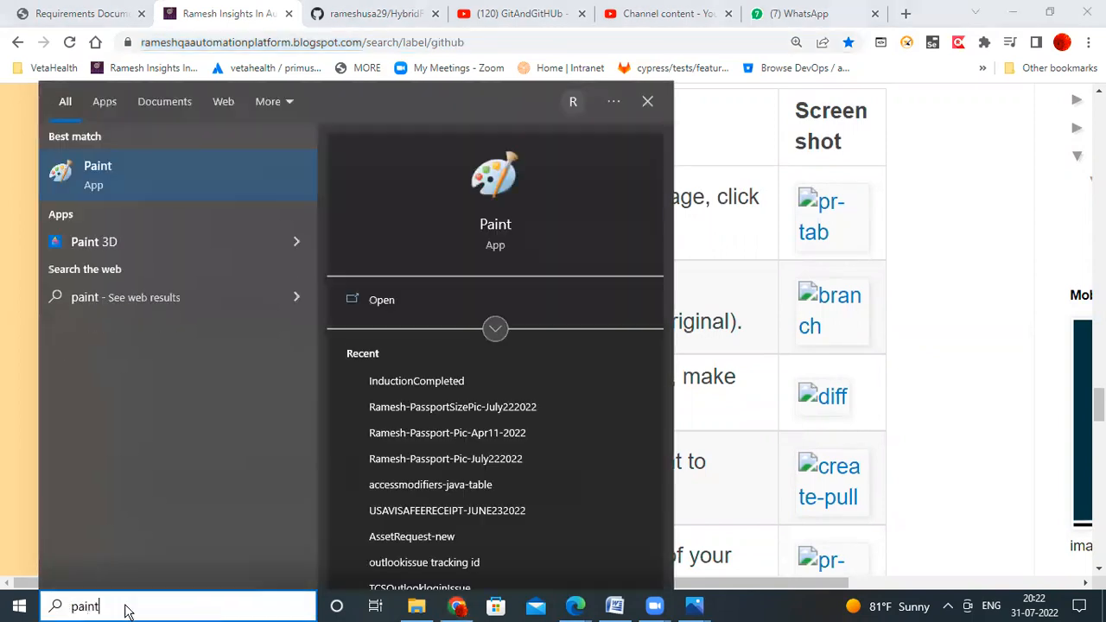
key("Return")
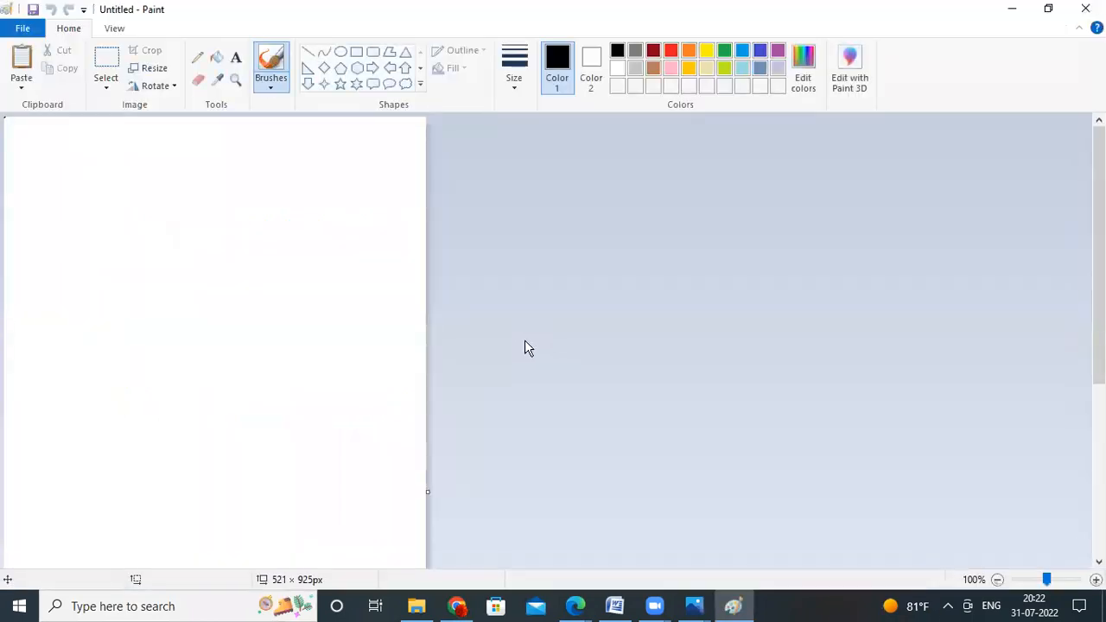
key("ctrl+v")
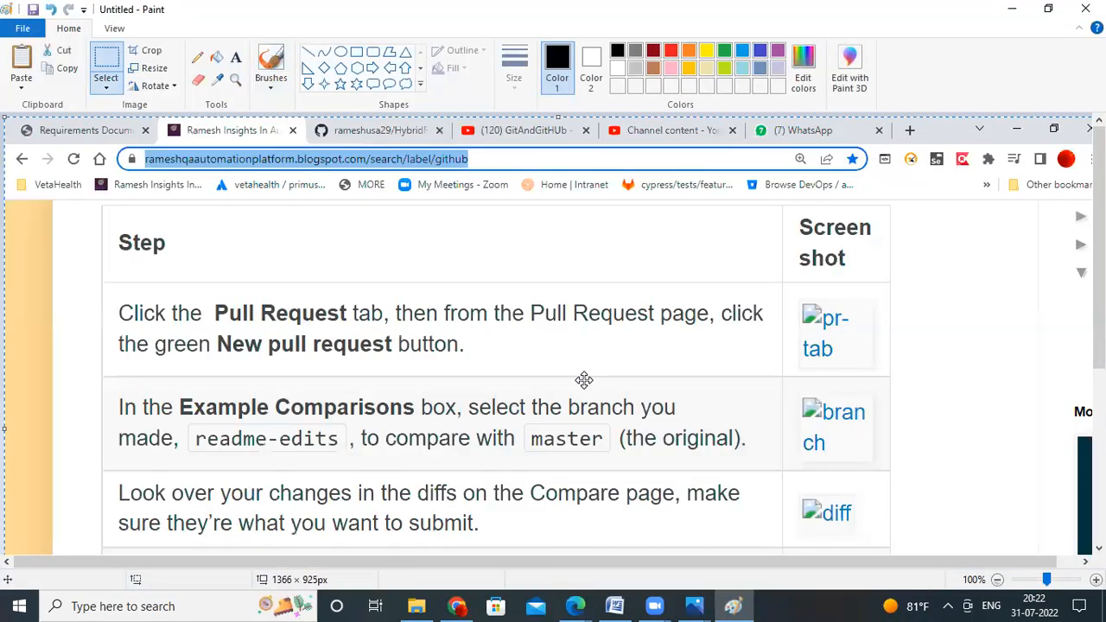
- Draw a red rectangle of about 136 × 439 px around the broken images in the screenshot's "Screen shot" column
scroll(582, 377, "down", 4)
scroll(583, 378, "up", 4)
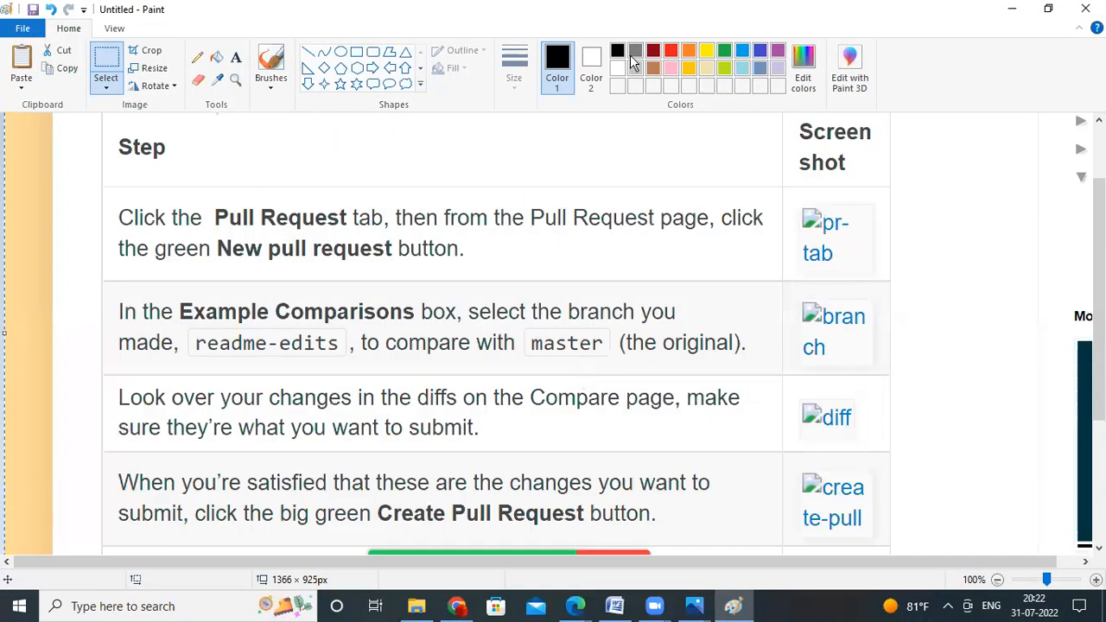
left_click(671, 51)
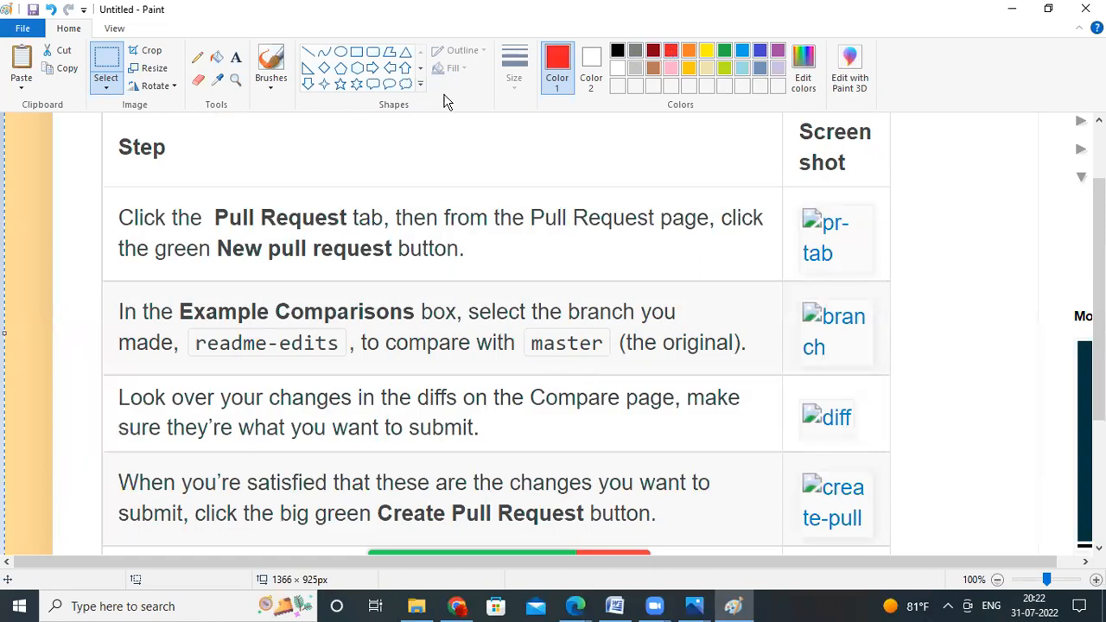
left_click(359, 54)
left_click_drag(781, 181, 890, 524)
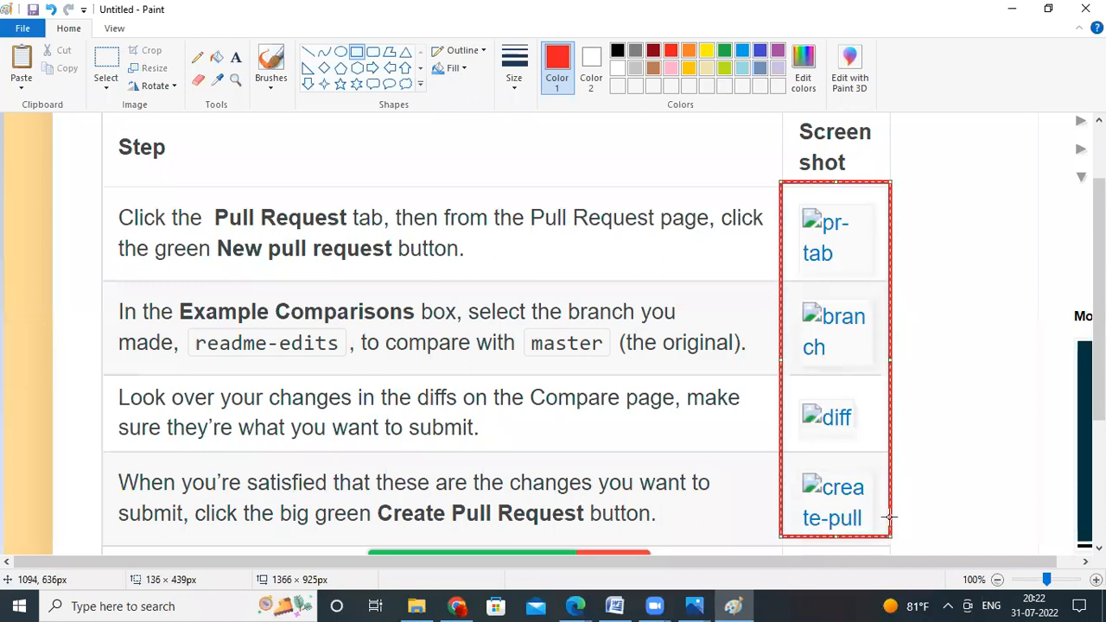
left_click(680, 305)
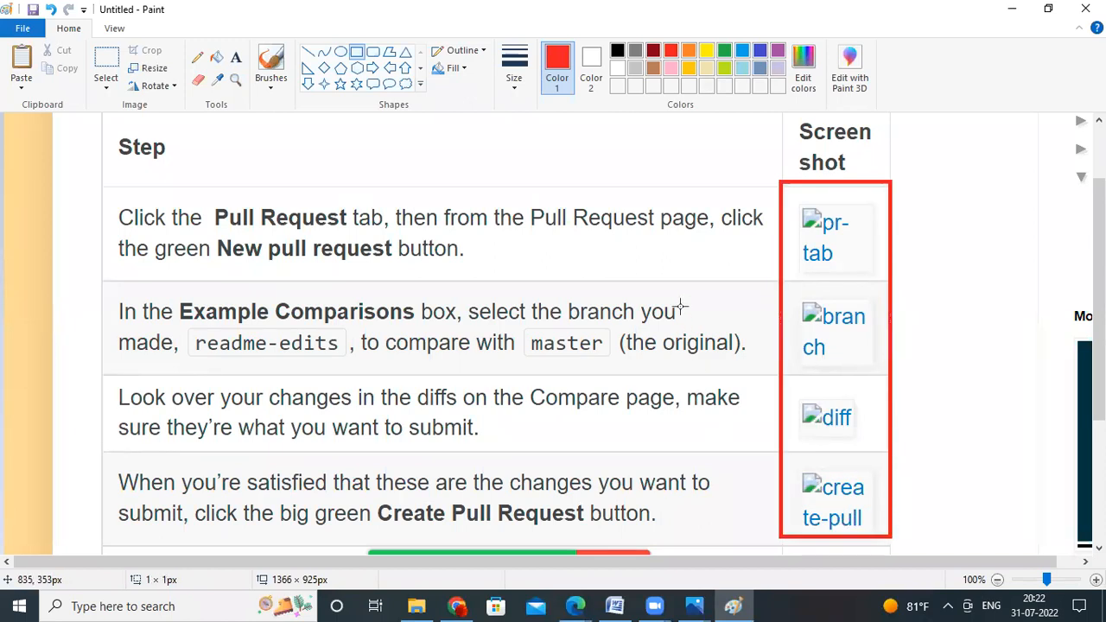
- Add the red text "Images are not visible" in the table's header row and connect it to the rectangle with a line
left_click(235, 59)
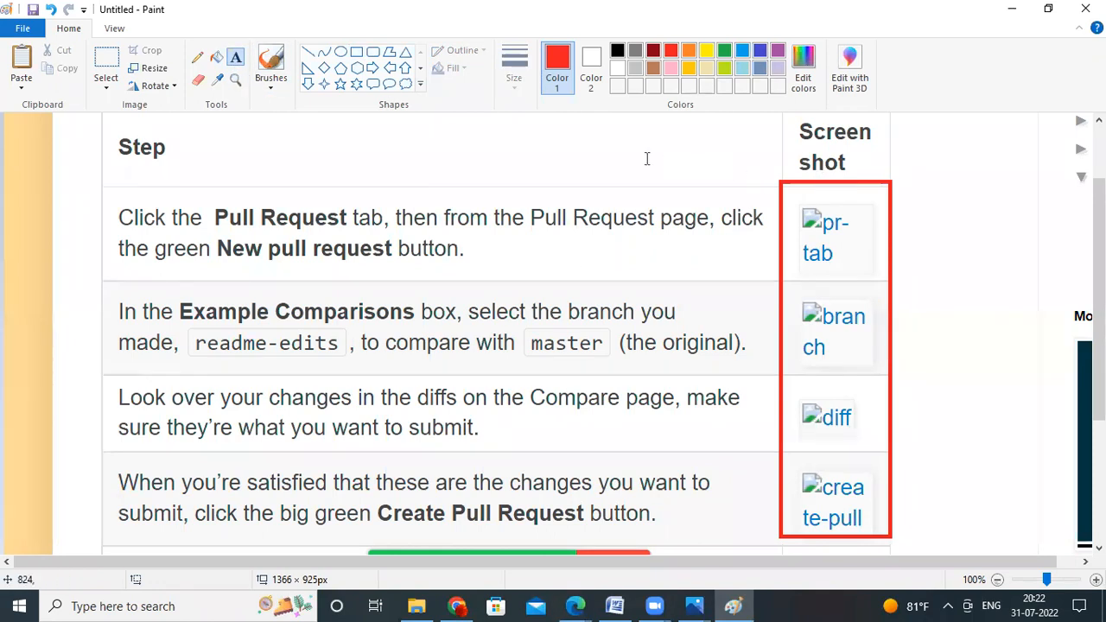
left_click_drag(557, 143, 742, 195)
type("Images are")
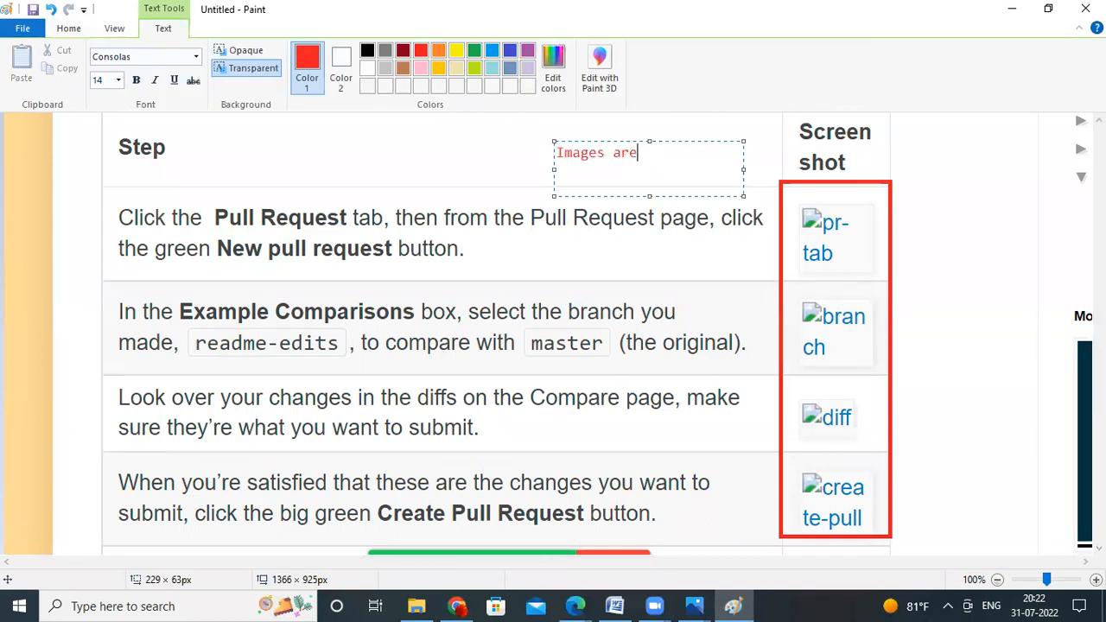
type(" not visible")
left_click(489, 173)
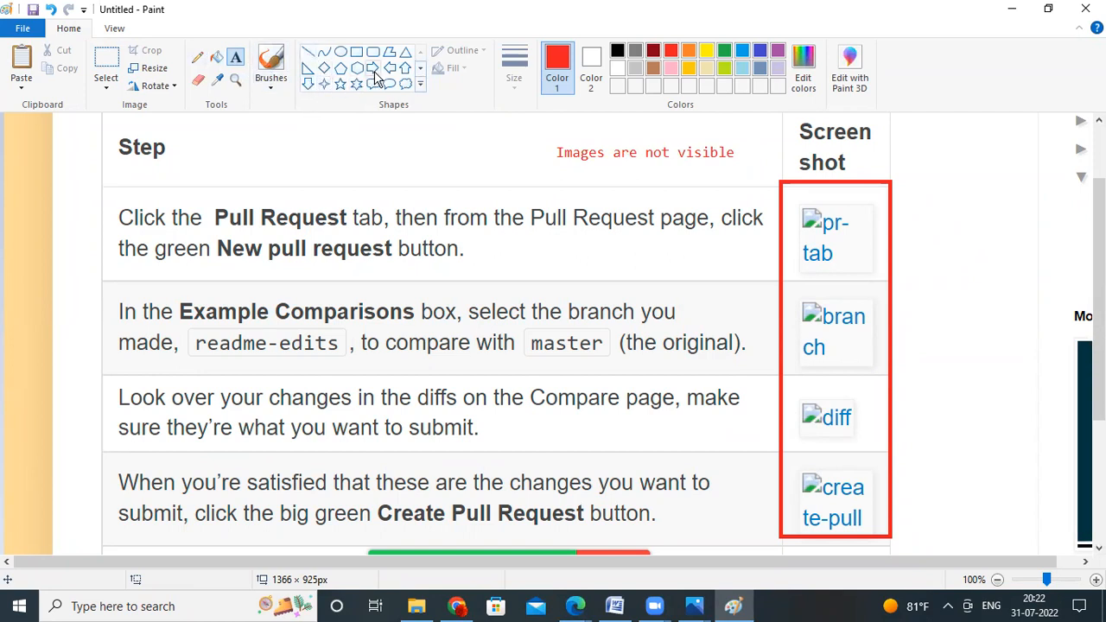
left_click(311, 61)
left_click_drag(724, 154, 780, 183)
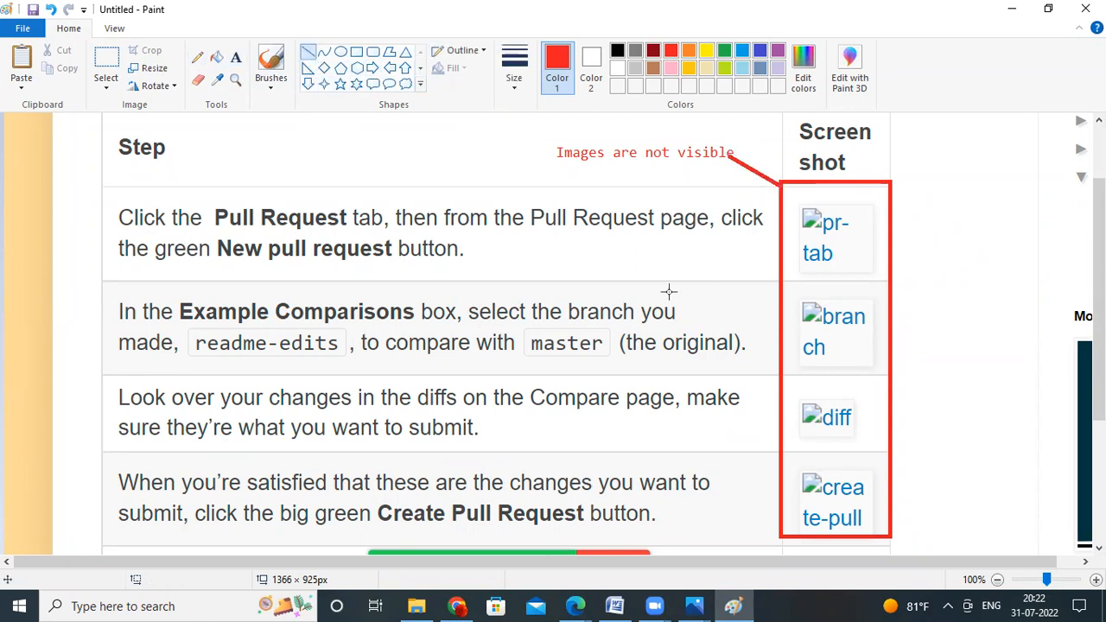
- Save the annotated picture as a PNG named "ImageIsnotVisible" in the Documents folder
left_click(22, 30)
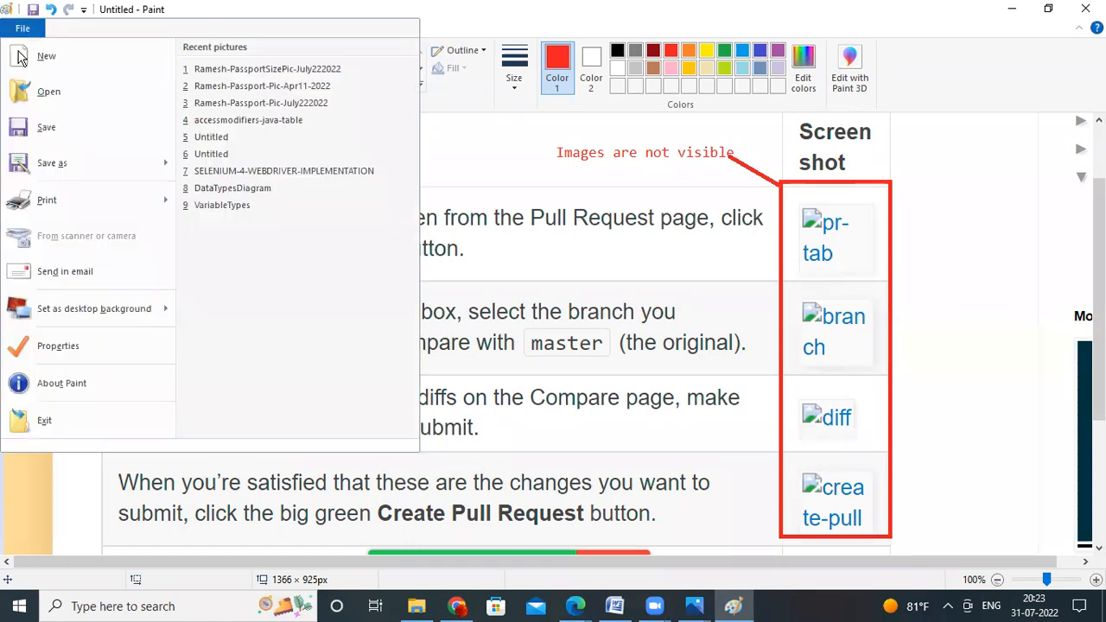
left_click(47, 164)
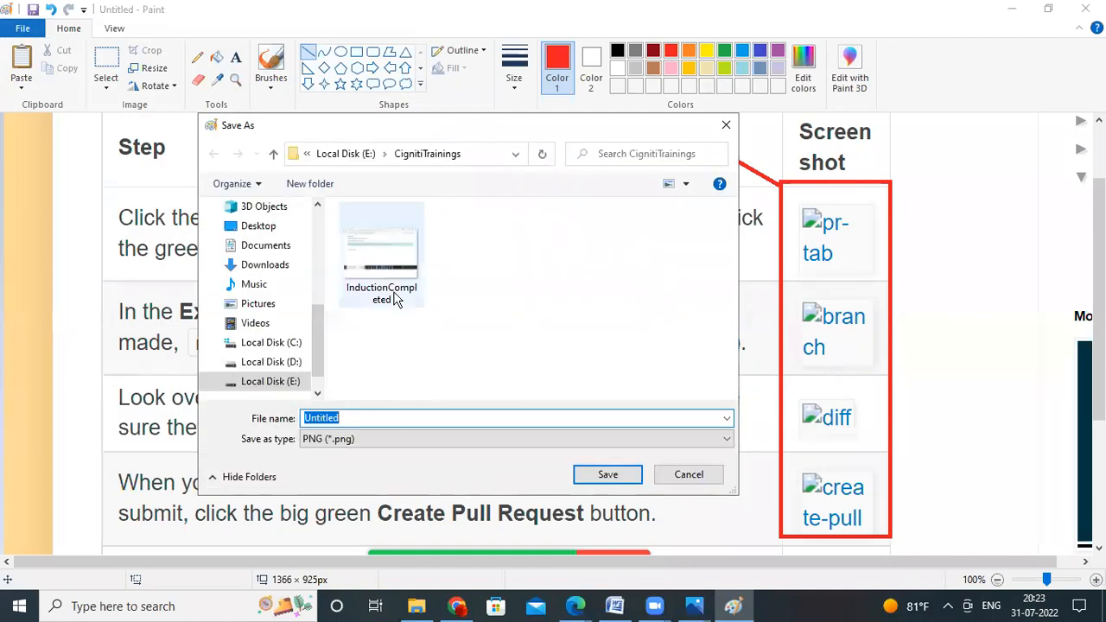
left_click(268, 247)
left_click(396, 418)
double_click(377, 420)
type("Image")
type("1")
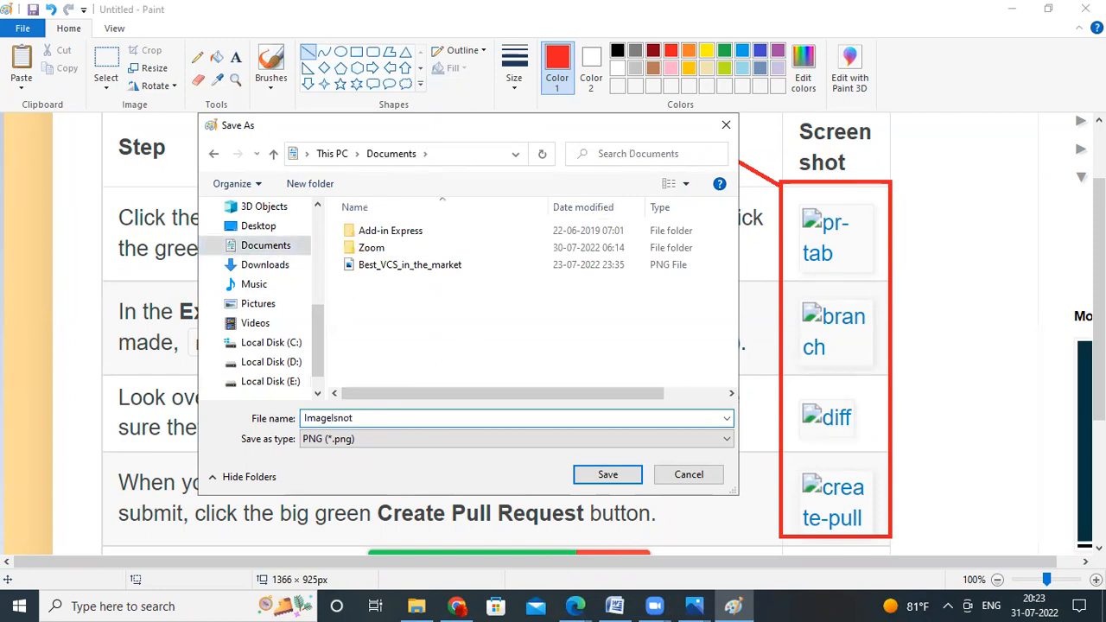
type("snotVisible")
left_click(610, 475)
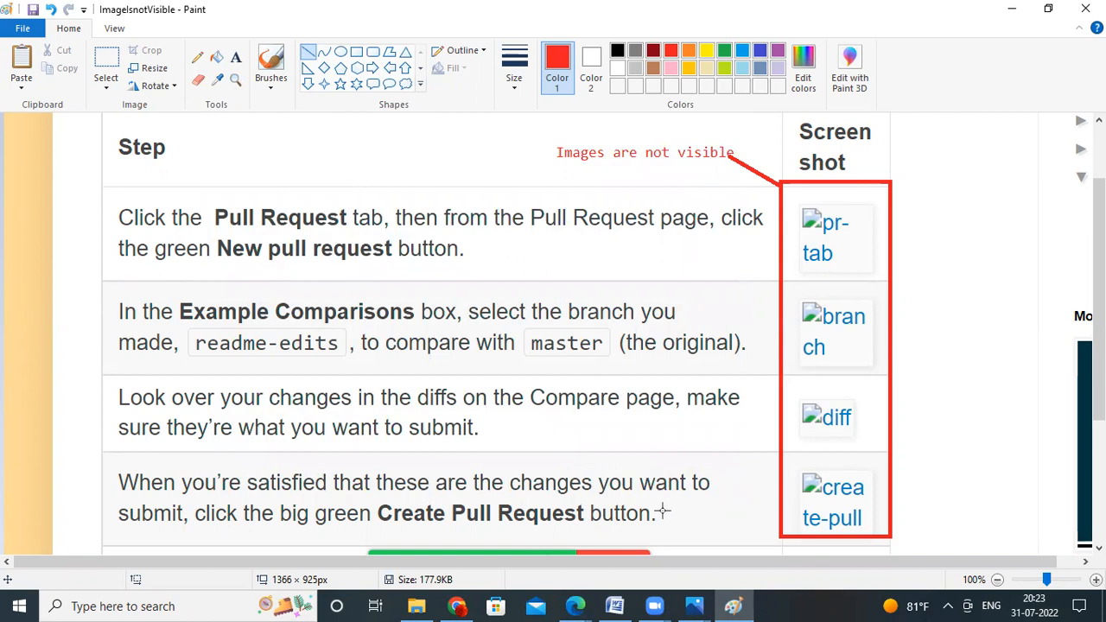
- Return to the Jira bug form in Edge and attach ImageIsnotVisible.png from the Documents folder
left_click(576, 608)
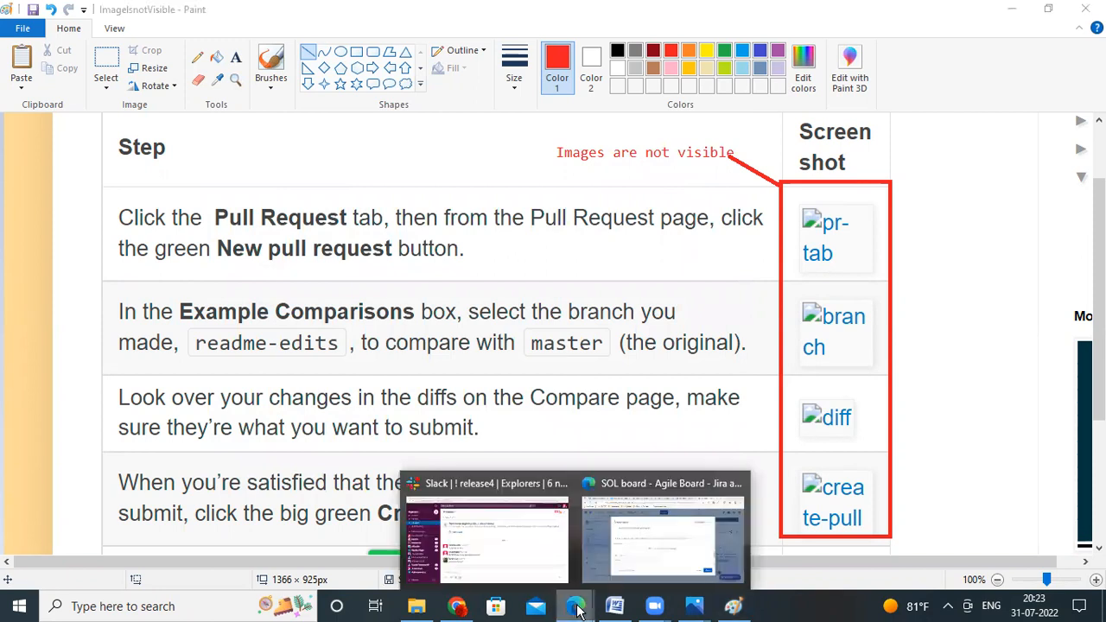
left_click(659, 547)
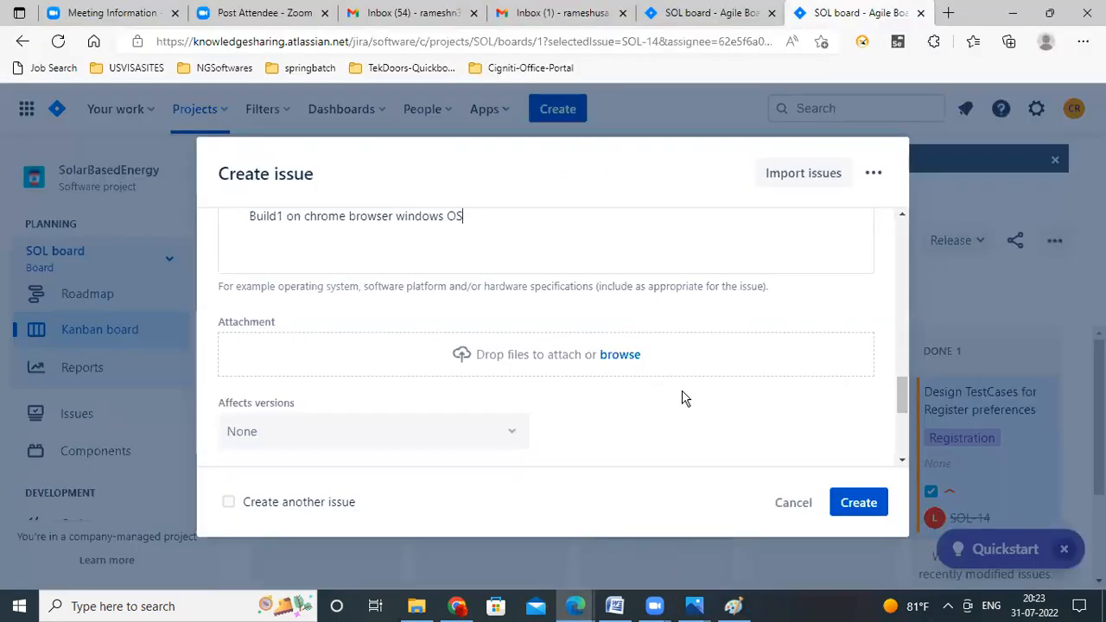
left_click(616, 356)
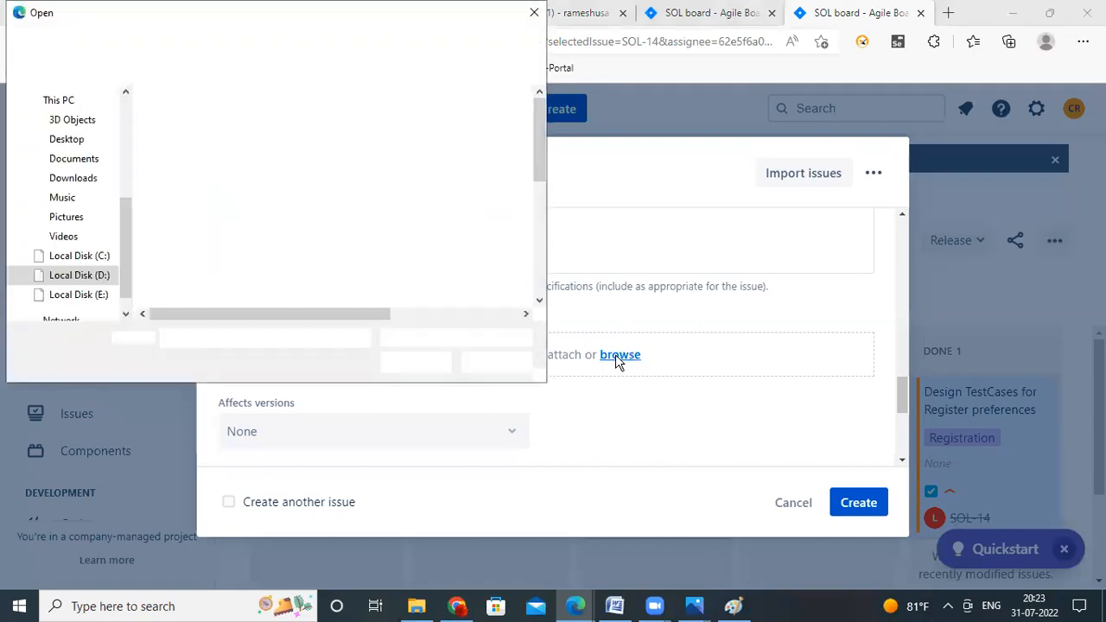
left_click(78, 160)
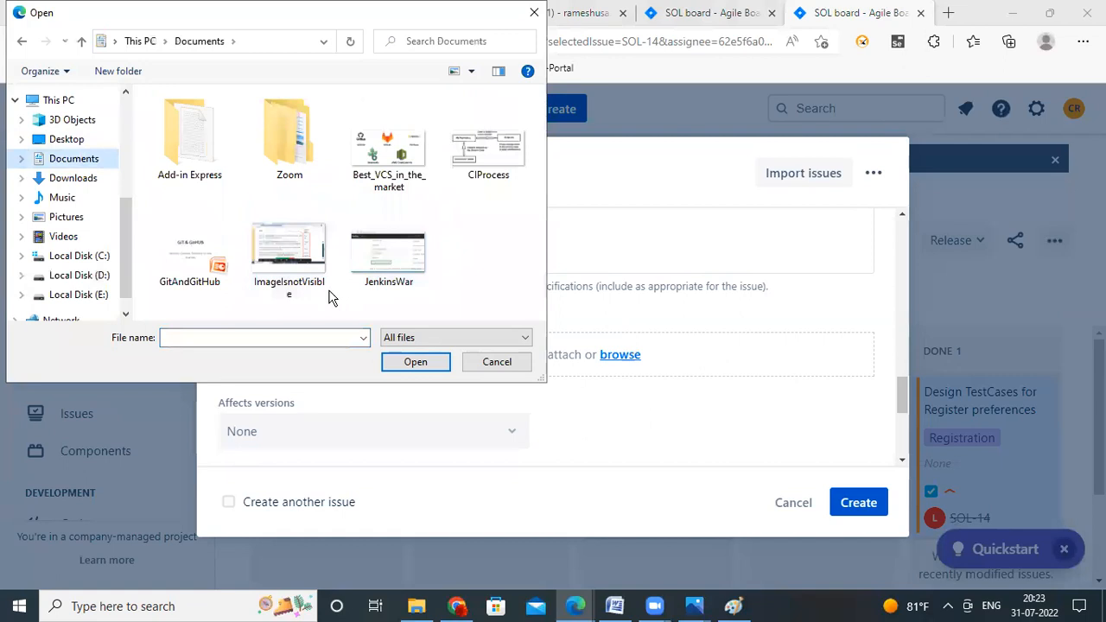
left_click(316, 287)
left_click(432, 363)
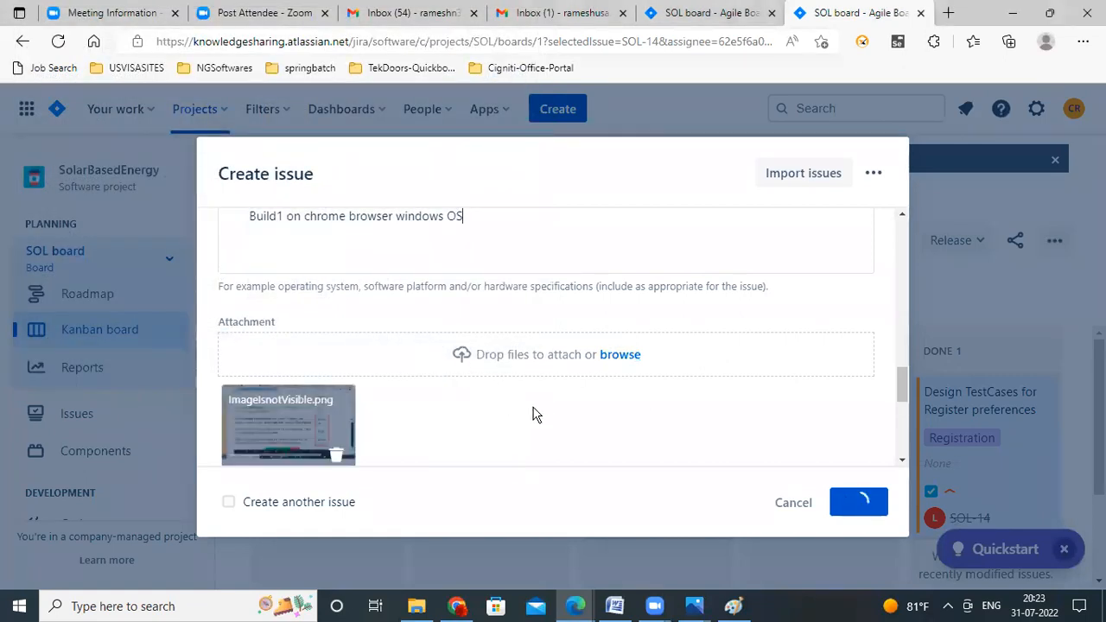
- Link the bug as "relates to" SOL-6 Set Registration preferences and assign it to a team member other than yourself
scroll(529, 411, "down", 1)
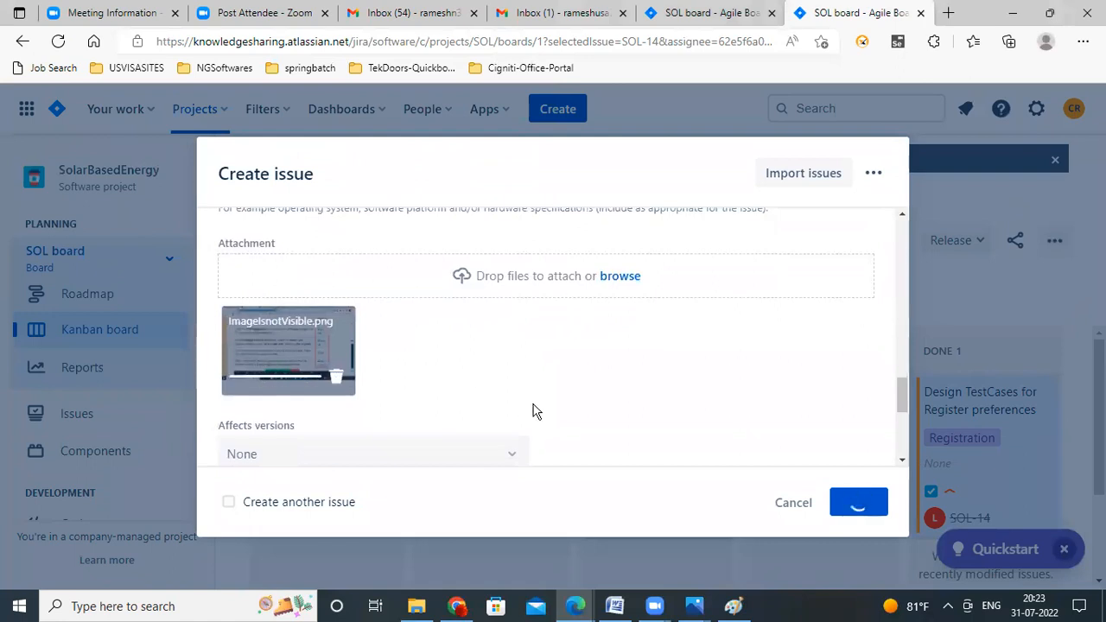
scroll(533, 412, "down", 2)
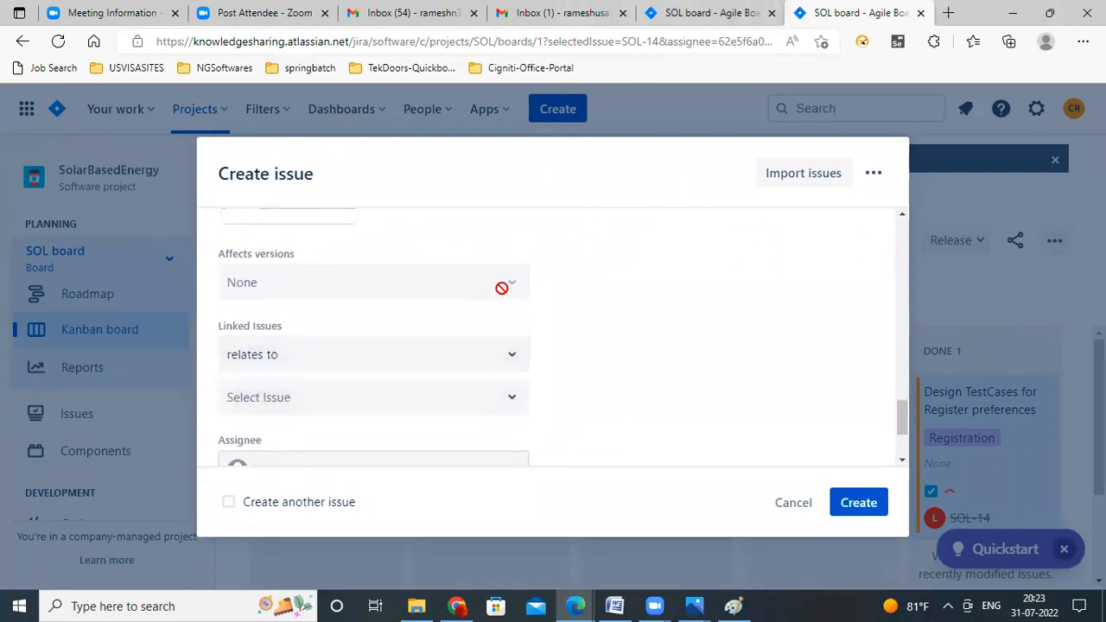
left_click(510, 402)
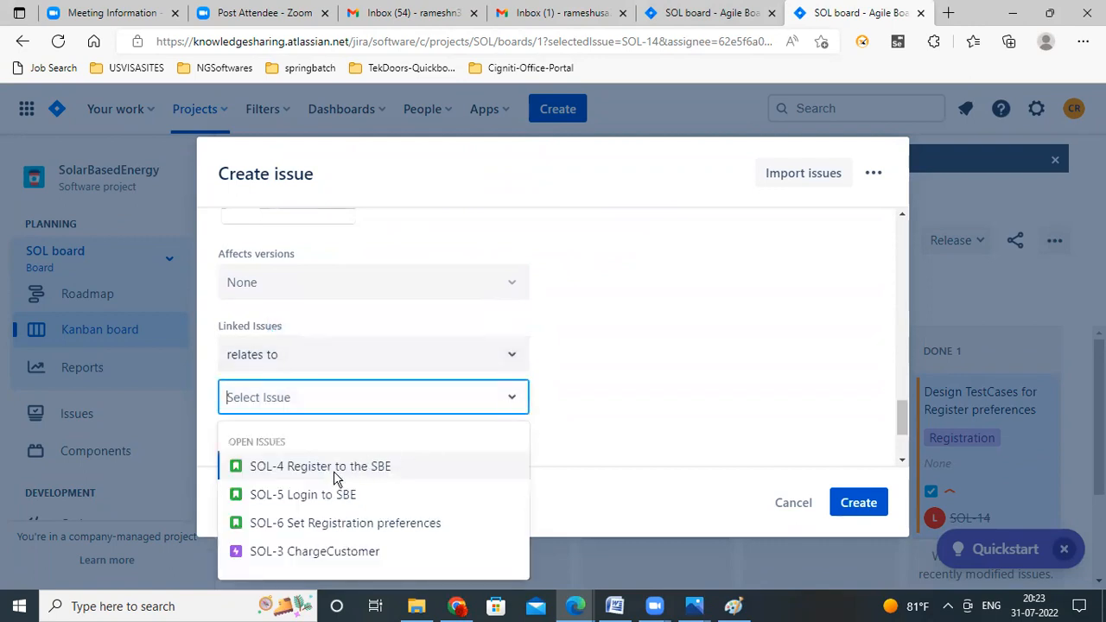
left_click(334, 521)
scroll(533, 446, "down", 2)
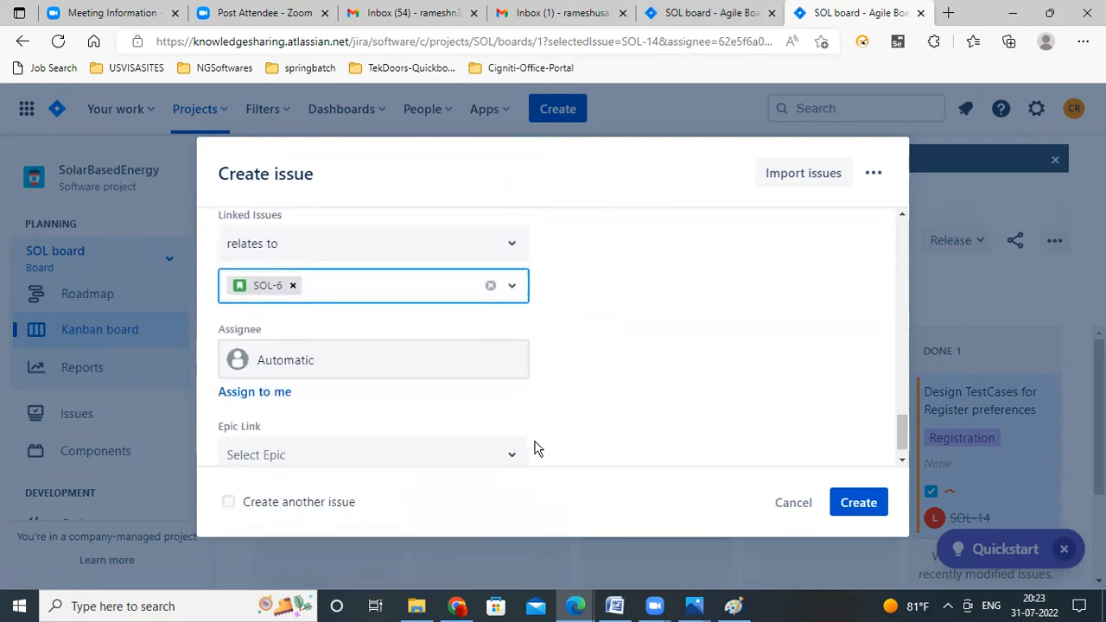
left_click(295, 338)
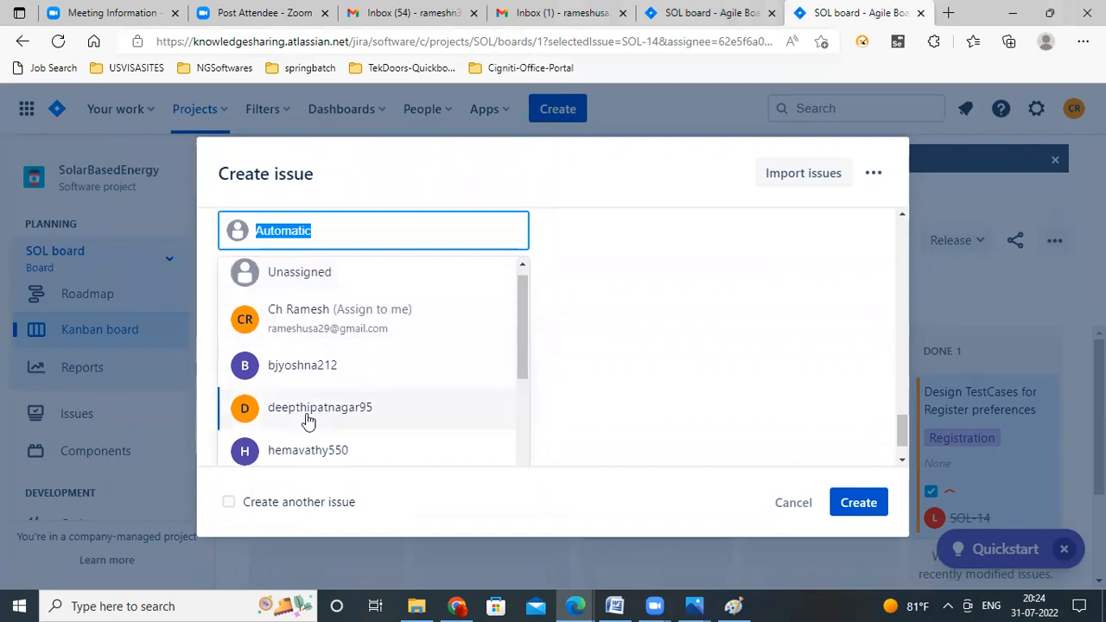
left_click(318, 413)
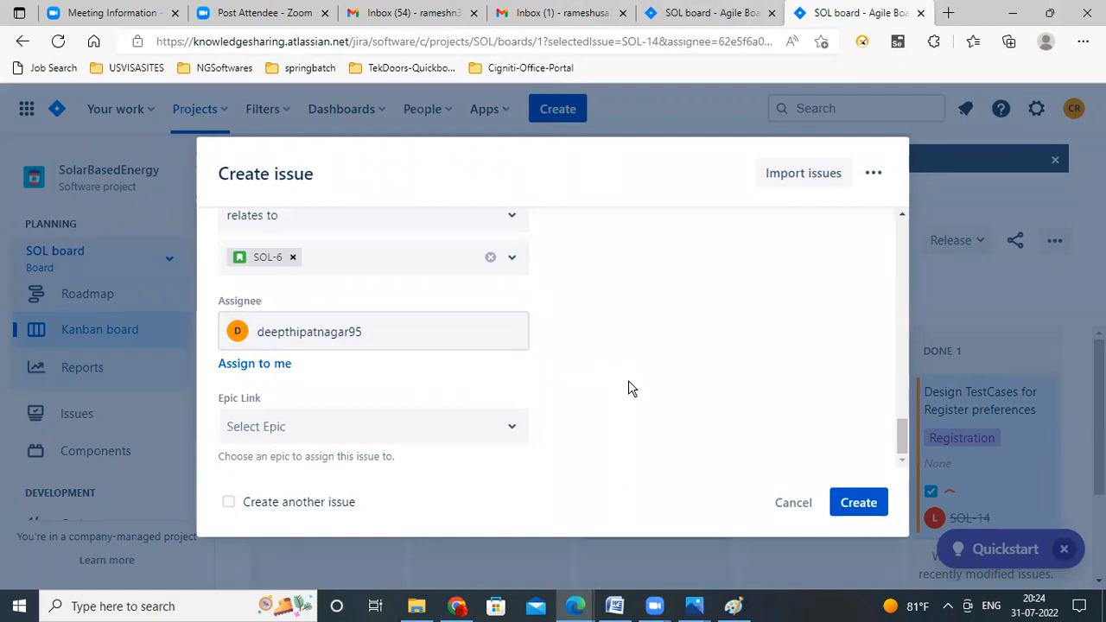
- Set the bug's epic link to Registration, create the issue and dismiss the creation notification
left_click(501, 434)
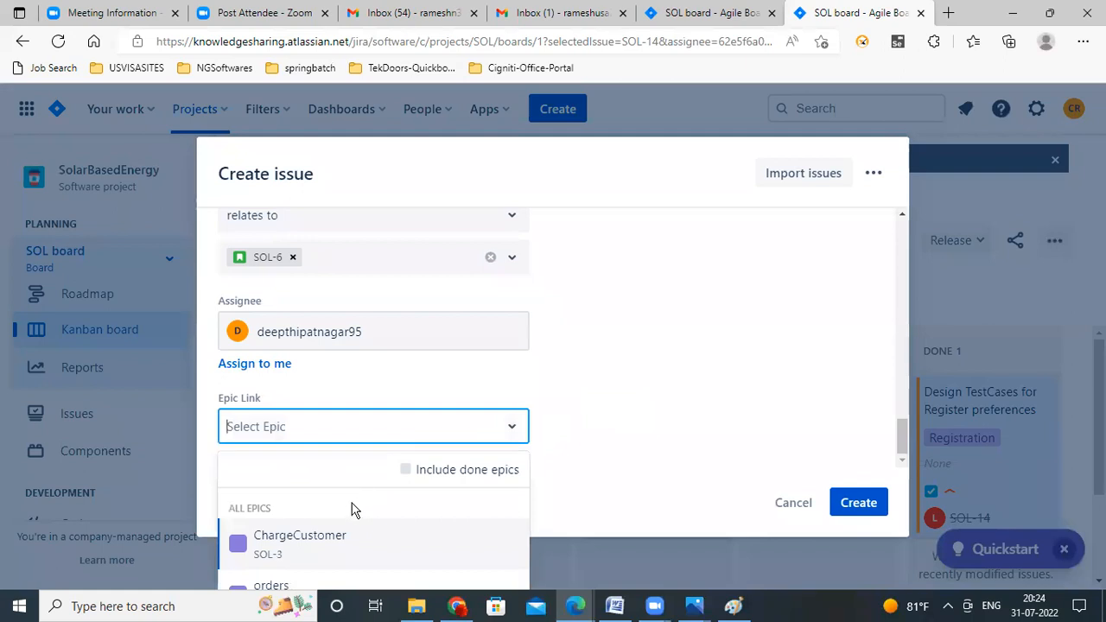
type("Reg")
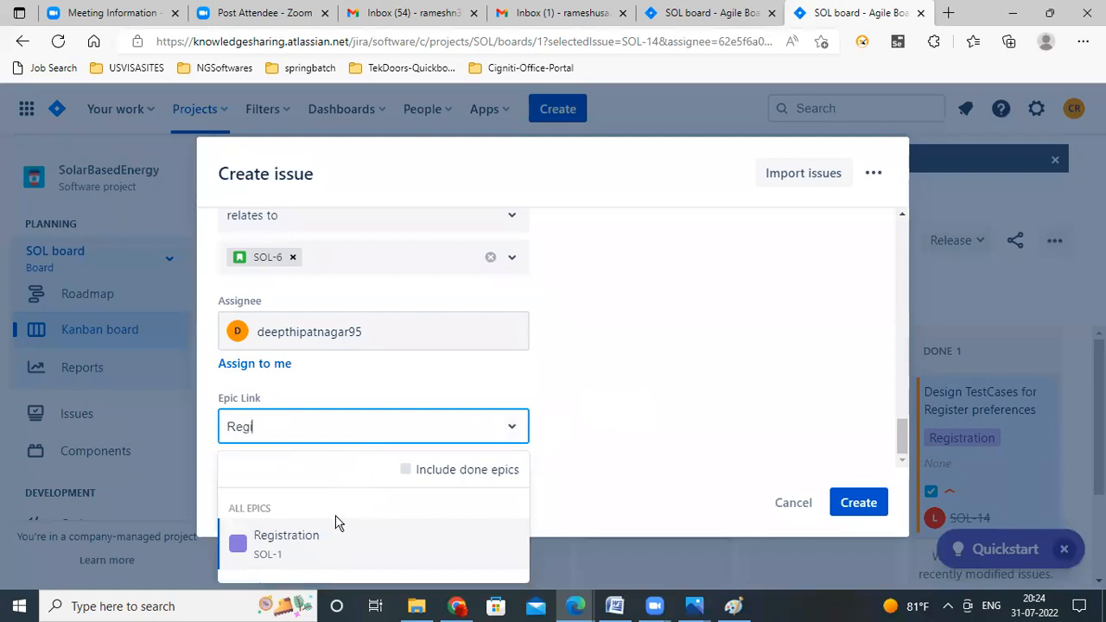
type("i")
left_click(336, 523)
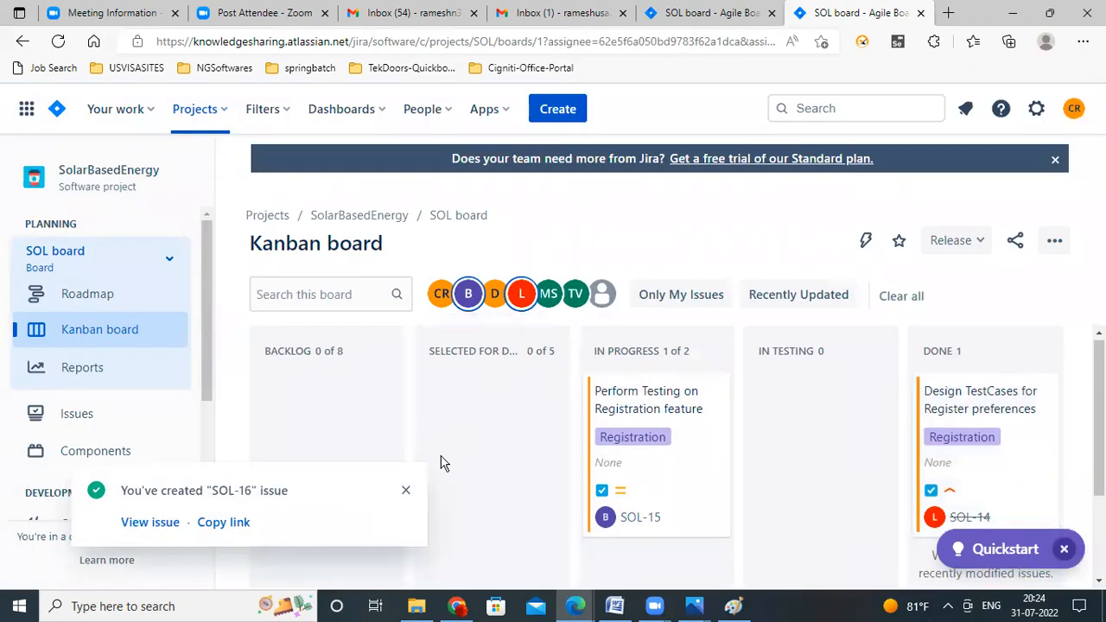
scroll(441, 464, "down", 1)
left_click(403, 490)
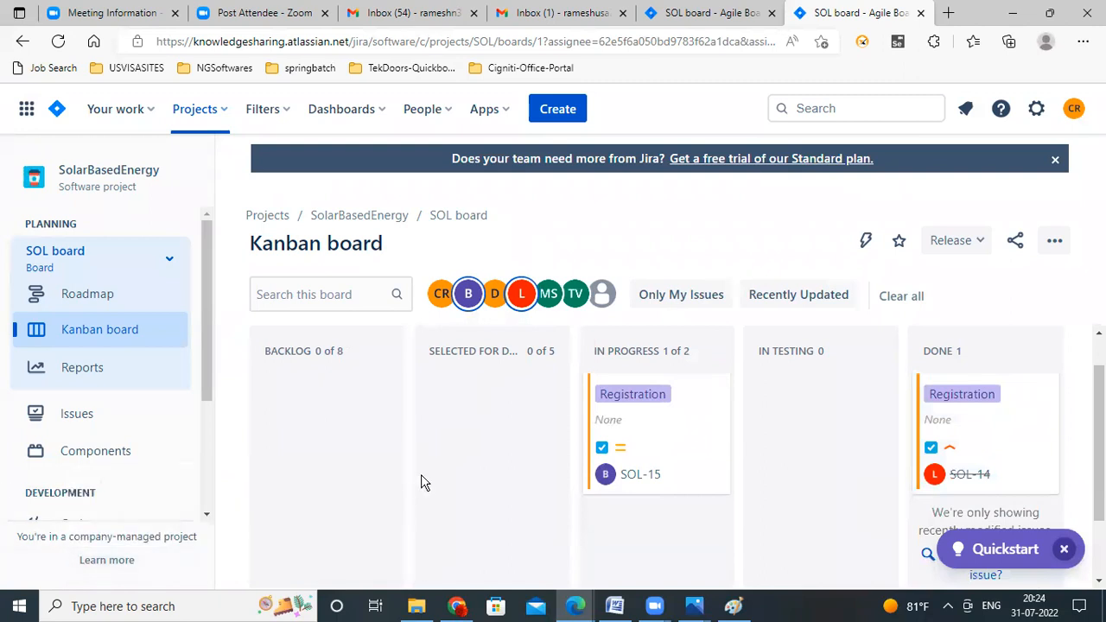
- Look over the Kanban board's columns for the new bug and minimize the PowerShell window
scroll(420, 474, "down", 2)
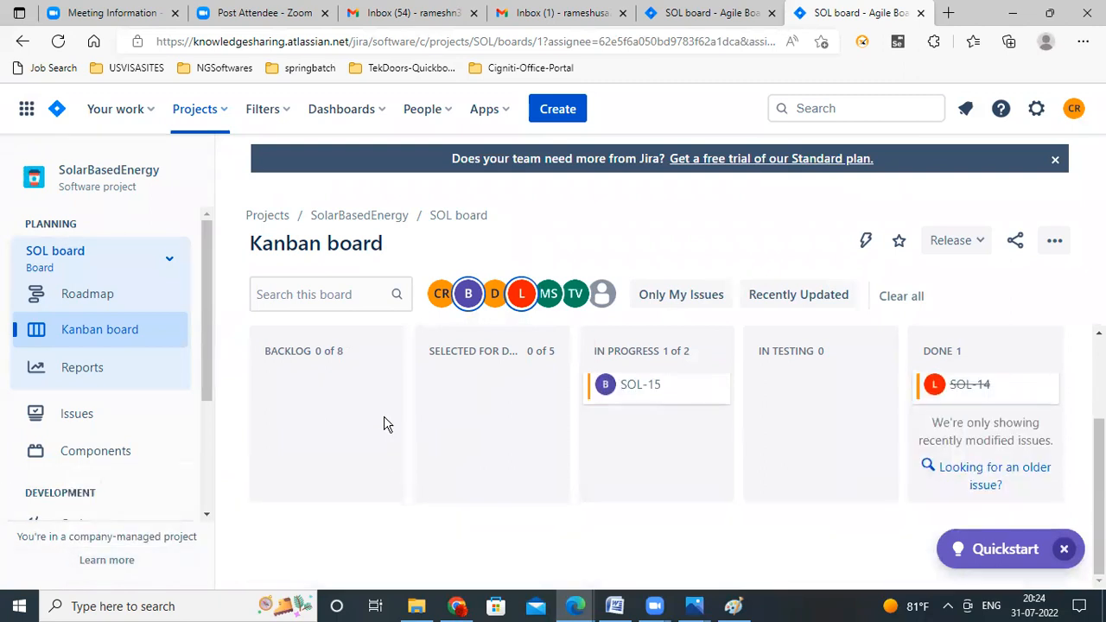
scroll(385, 422, "up", 2)
scroll(314, 375, "down", 2)
scroll(313, 375, "up", 2)
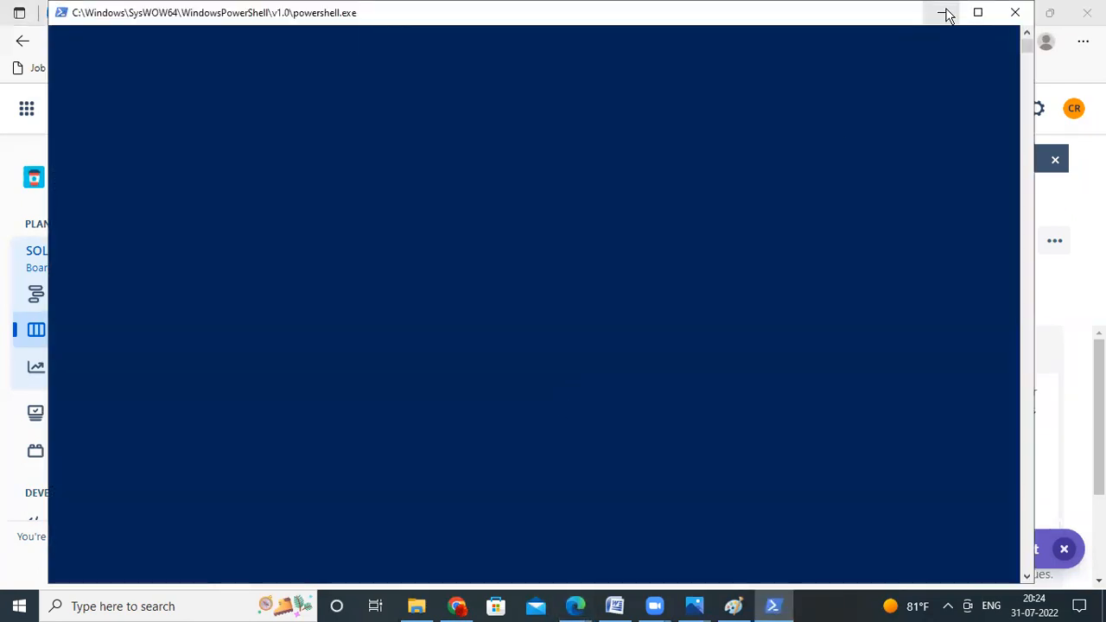
left_click(946, 14)
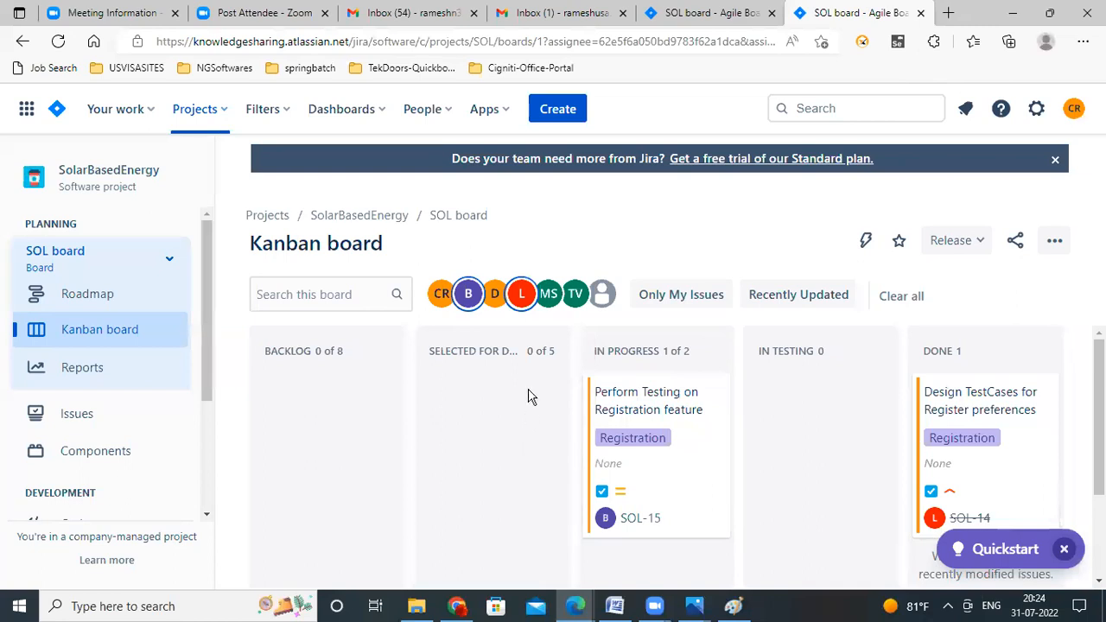
- Add the new bug's assignee to the board filter and move the "GitHub page picture is not showing" bug to In Progress
left_click(491, 296)
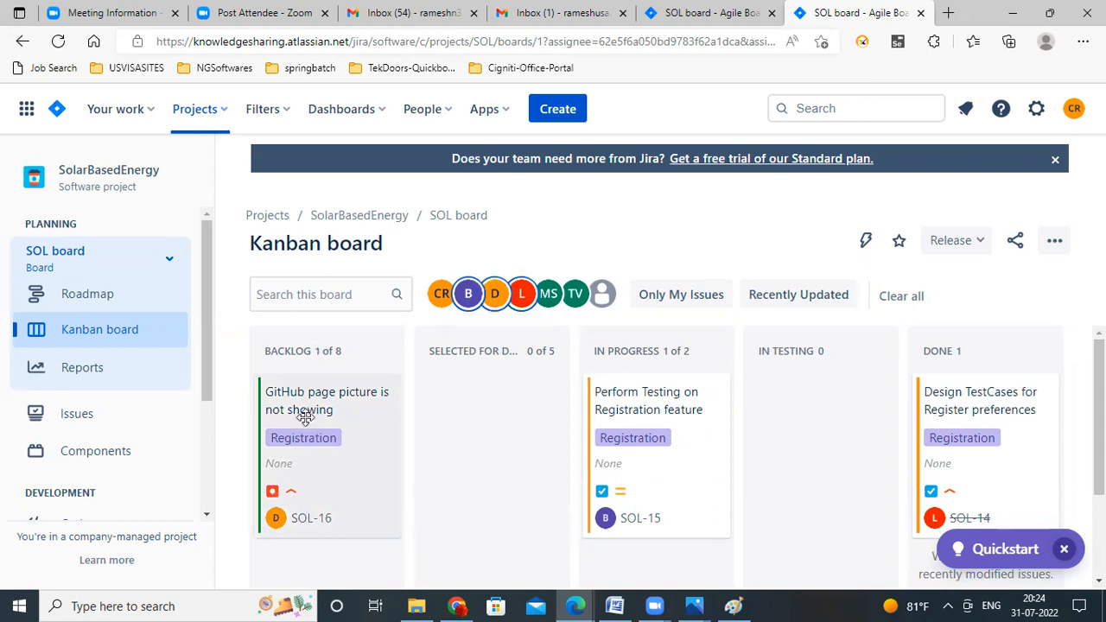
left_click_drag(309, 413, 641, 473)
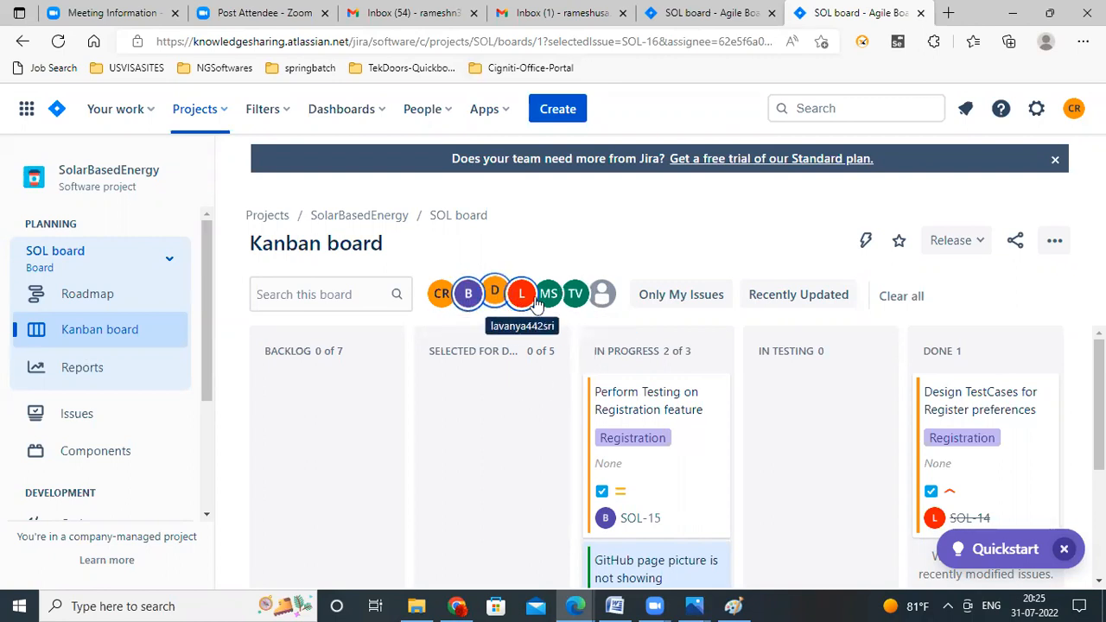
- Include the assignee of "Design TestCases for Registration page" in the board filter and open that issue, SOL-12, in a new browser tab
left_click(576, 297)
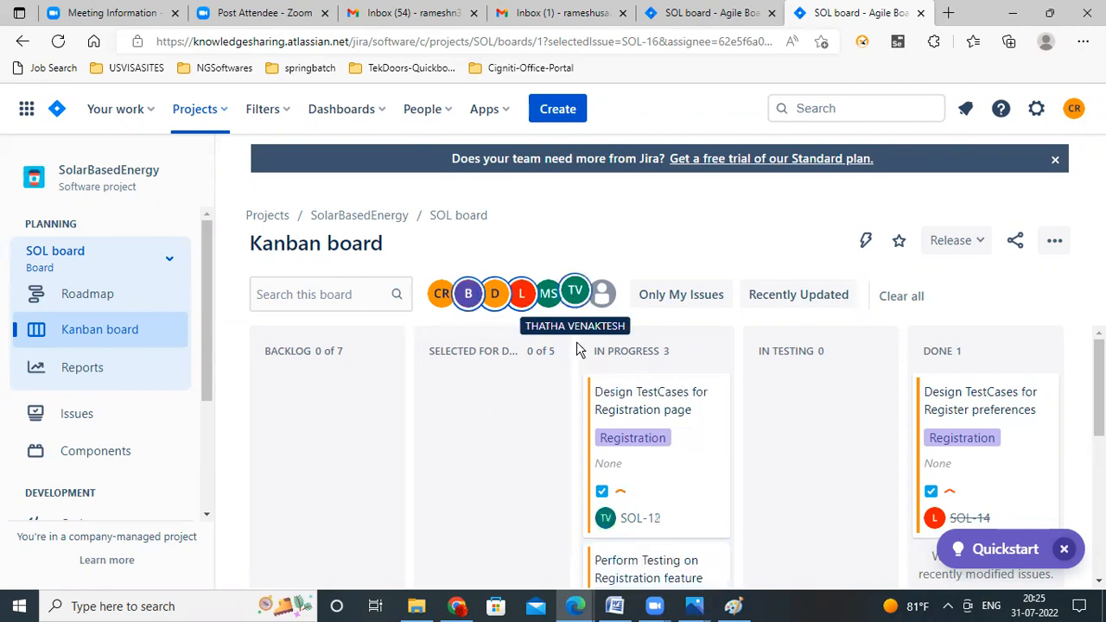
scroll(733, 446, "down", 1)
scroll(733, 446, "up", 1)
scroll(733, 446, "down", 1)
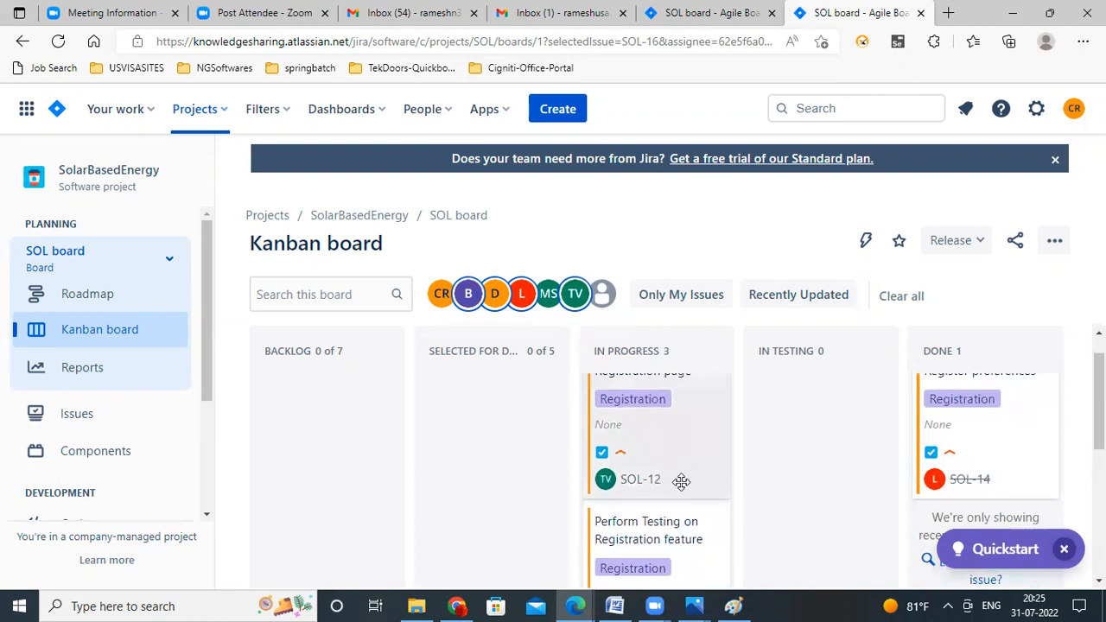
left_click(736, 15)
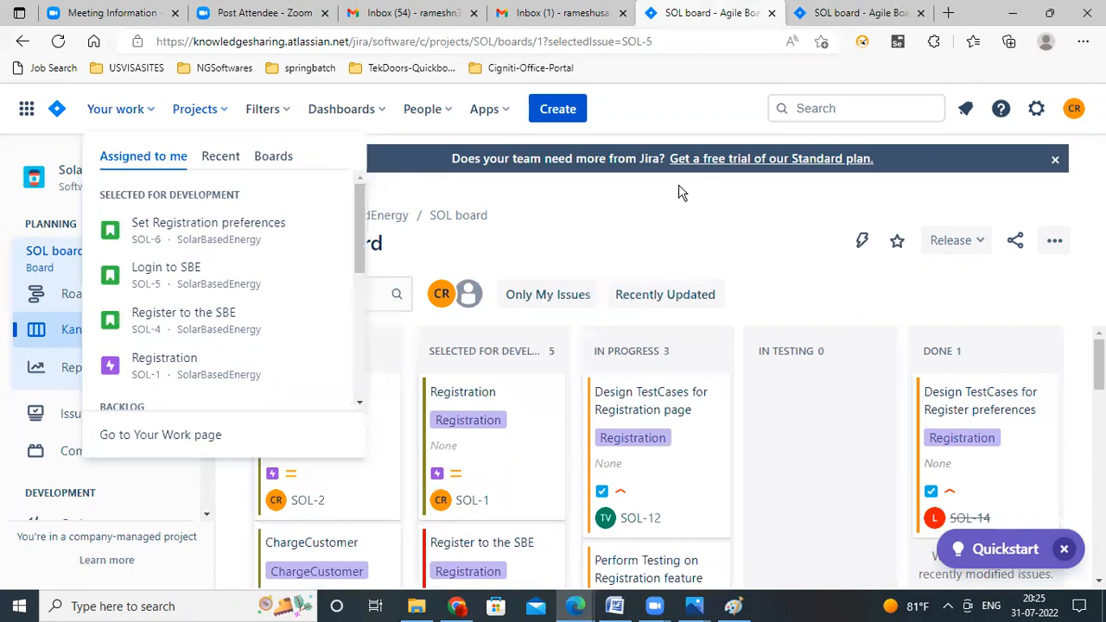
left_click(840, 19)
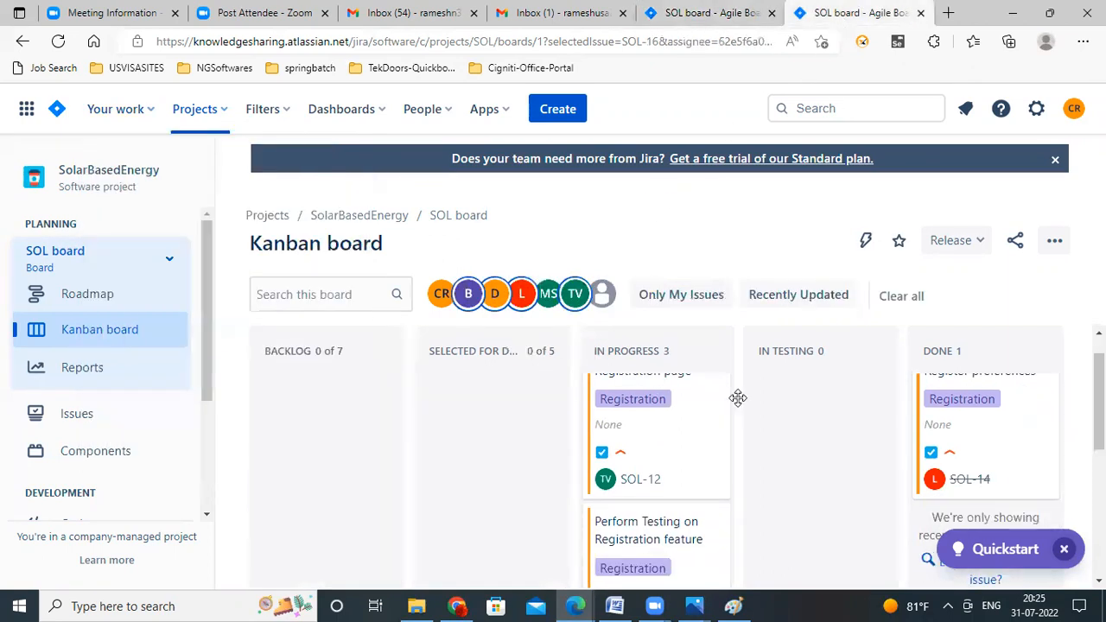
right_click(635, 483)
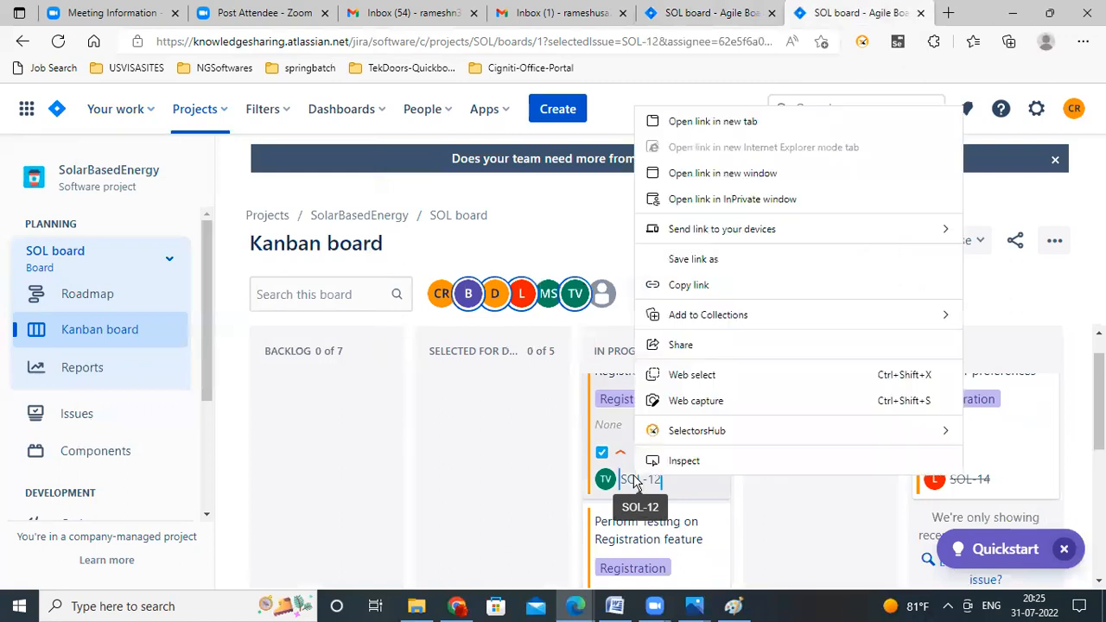
left_click(719, 122)
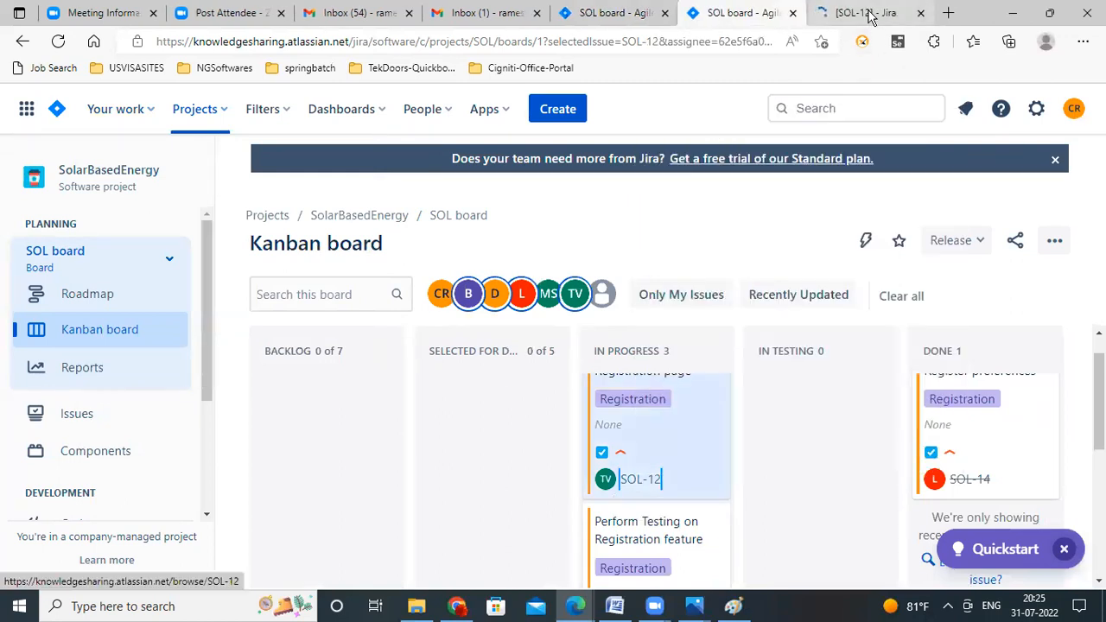
left_click(869, 16)
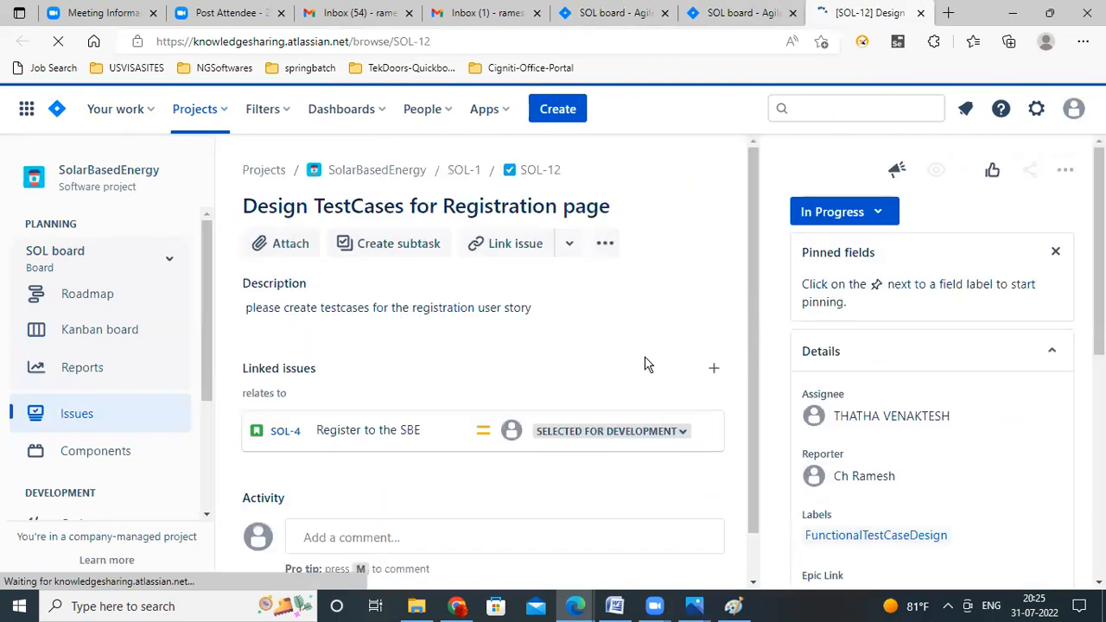
scroll(646, 364, "down", 1)
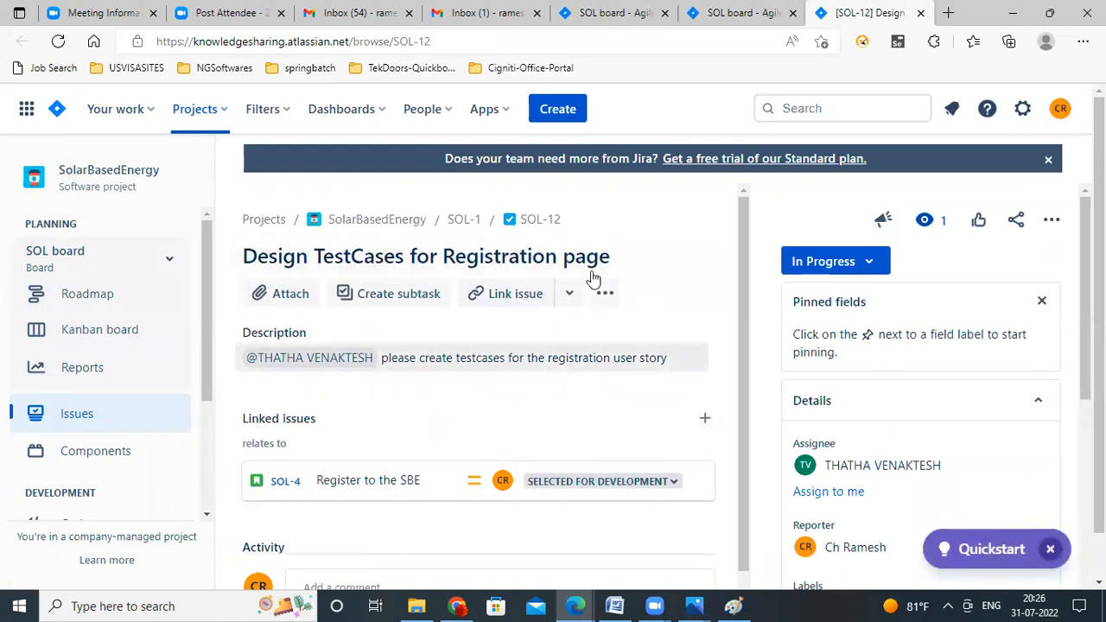
- Add the subtask "Get it approved by DevProduct owner by Review the Testcase" to SOL-12 and set its status to TODO
left_click(418, 296)
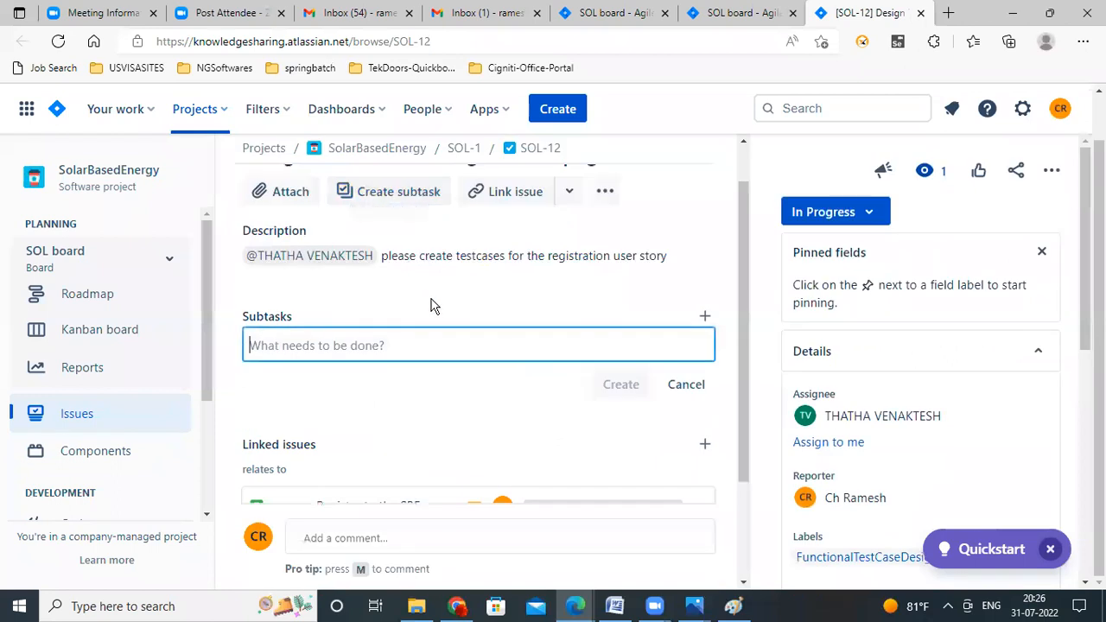
type("Re")
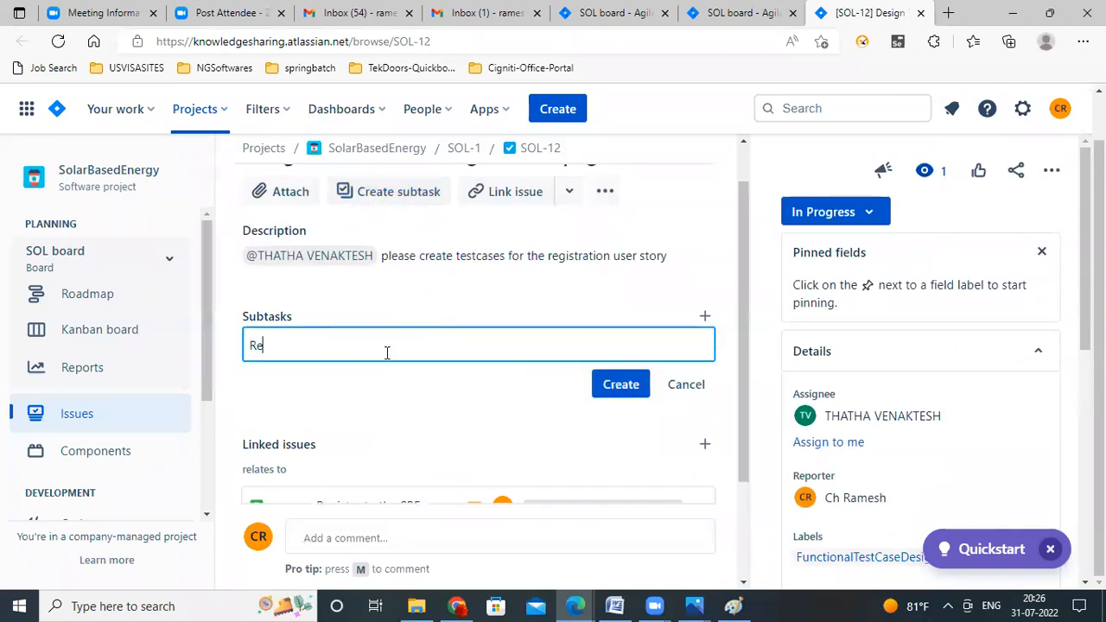
type("view the Testcase")
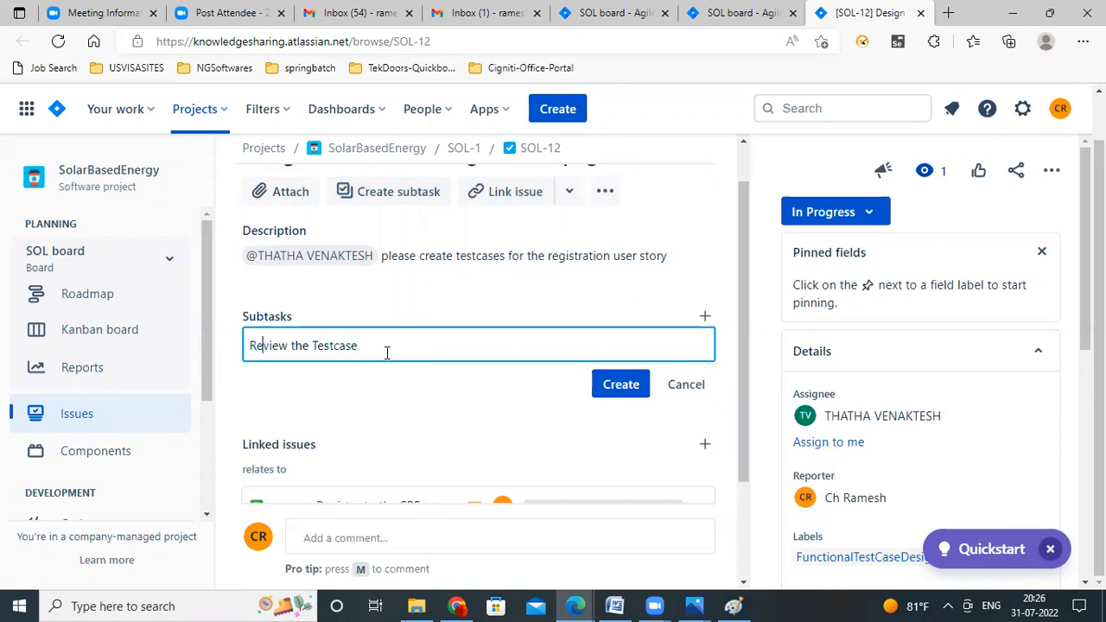
key("Home")
type("Get it approved by")
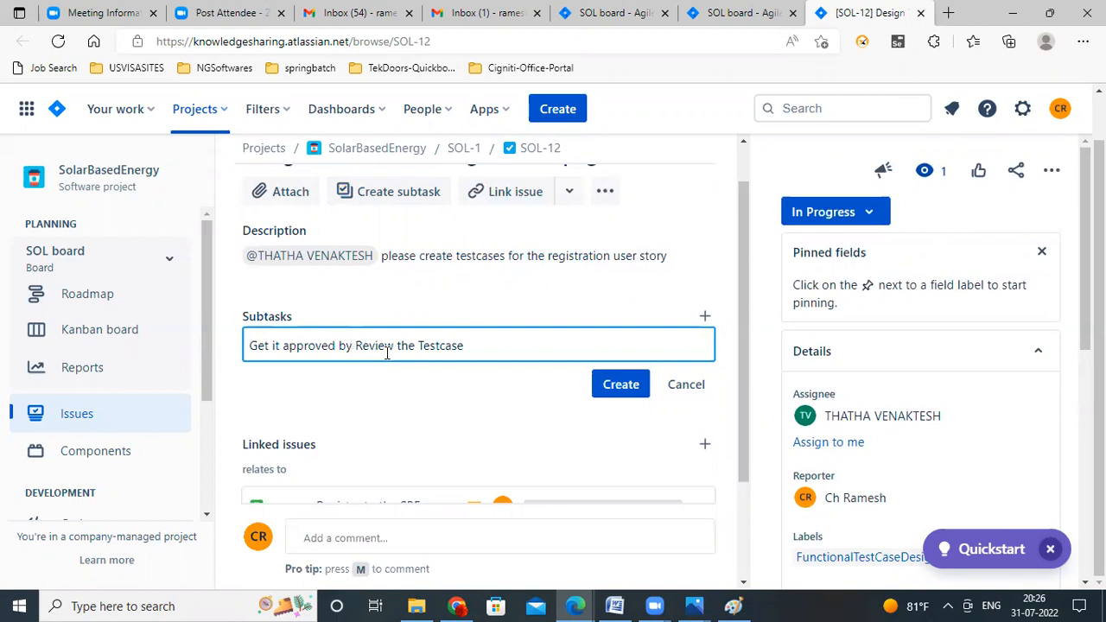
type(" Dev")
type("Product o")
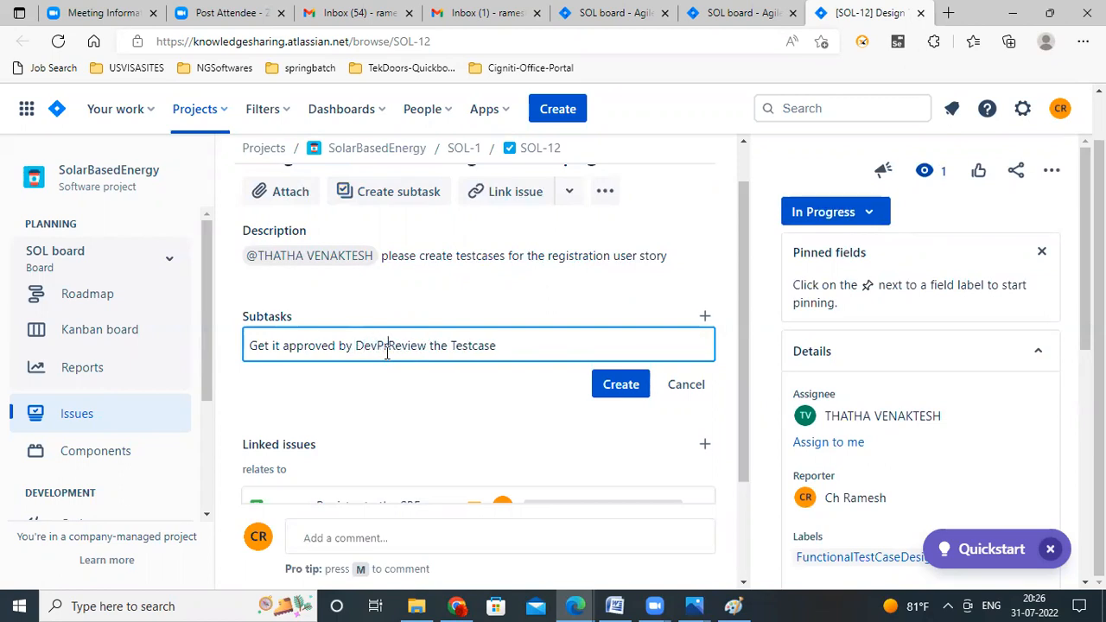
type("wner")
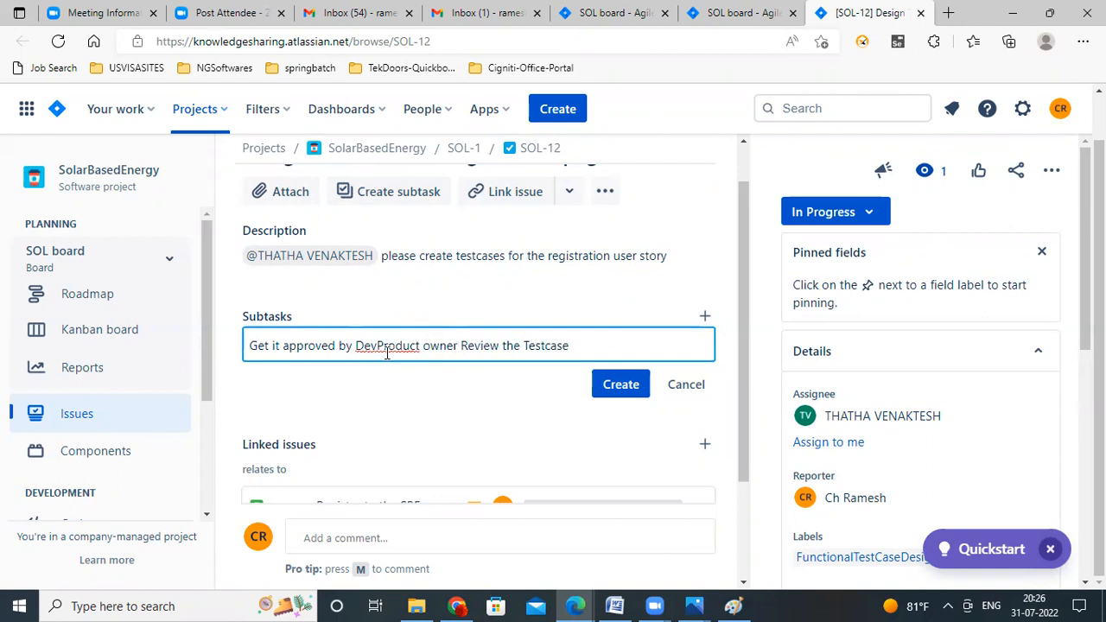
type(" by")
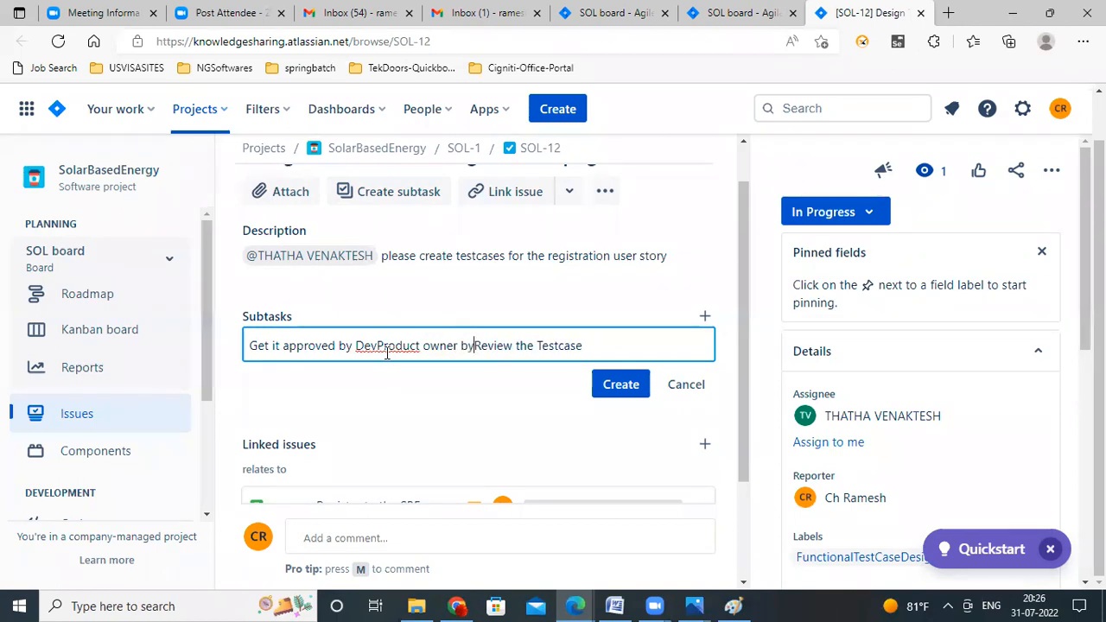
key("BackSpace")
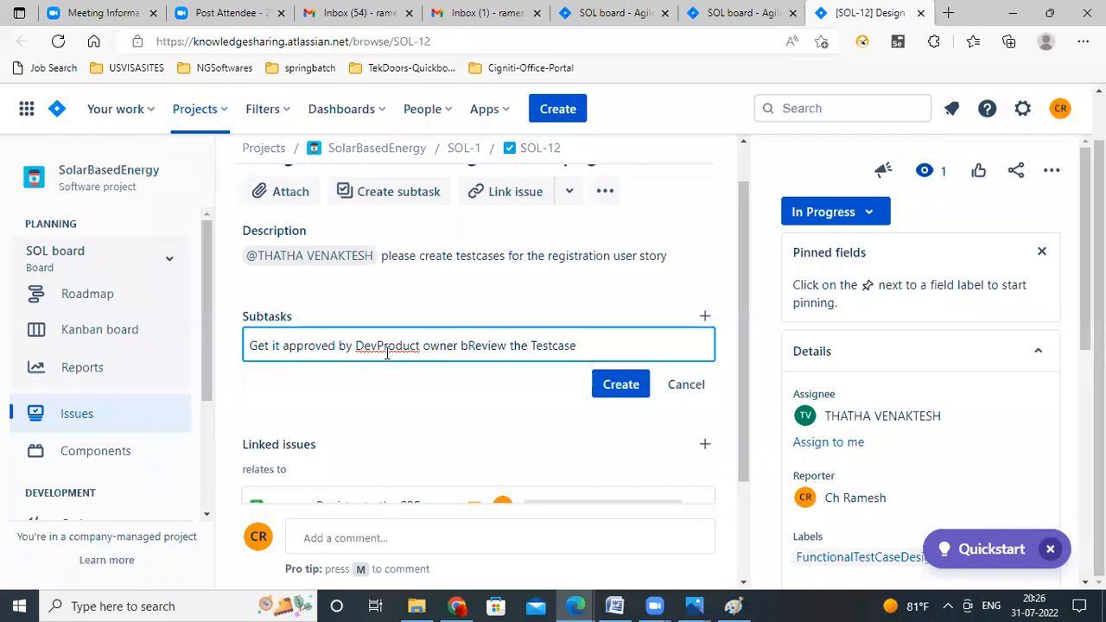
type("y")
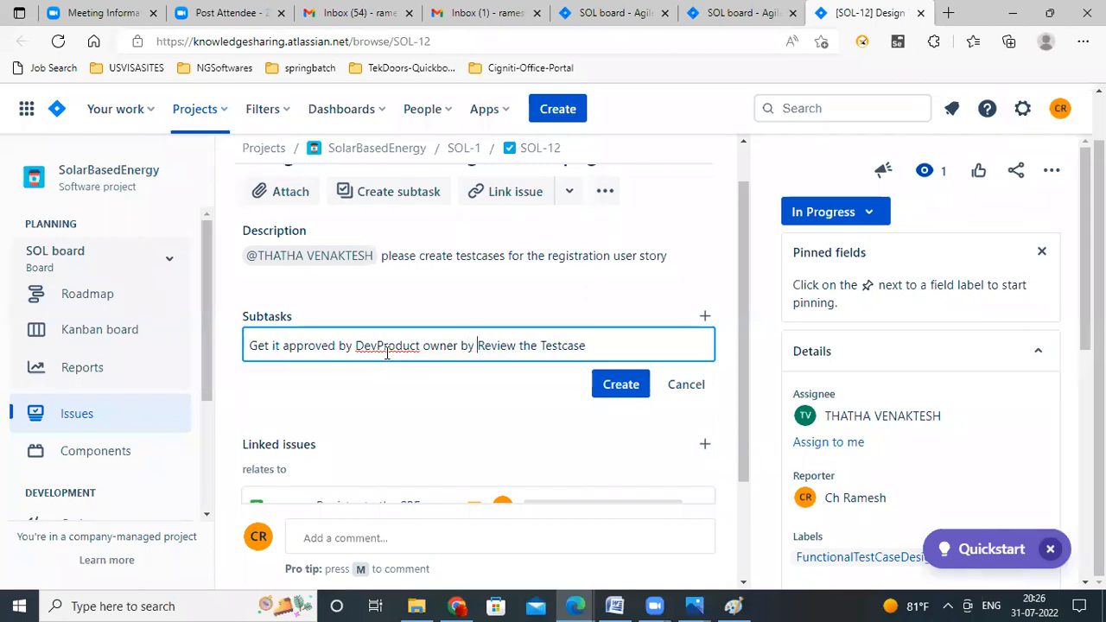
left_click(618, 386)
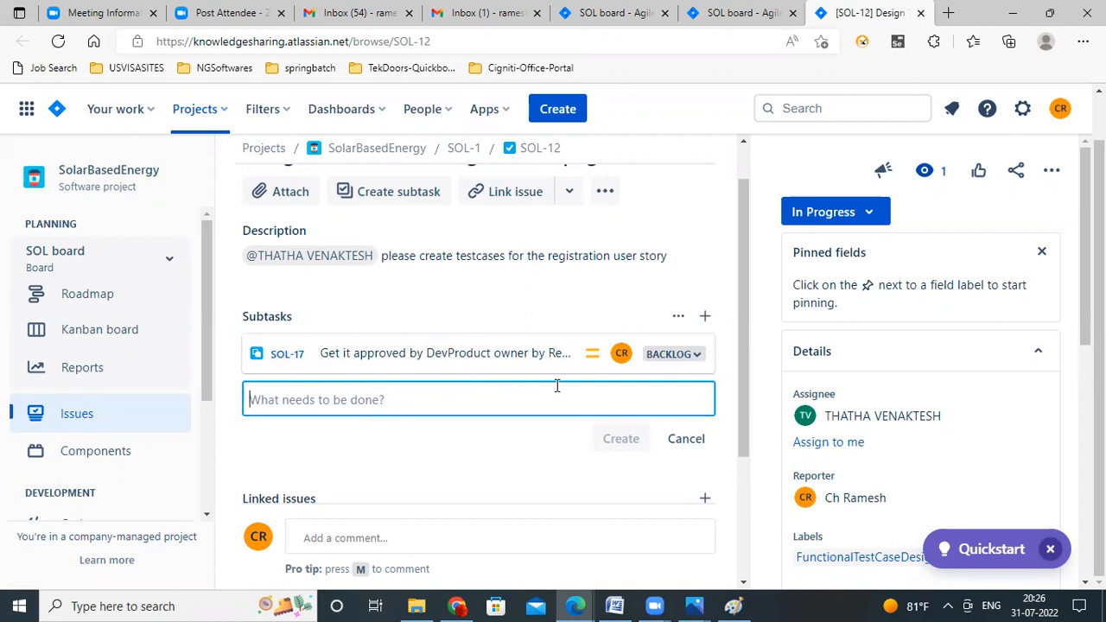
left_click(698, 362)
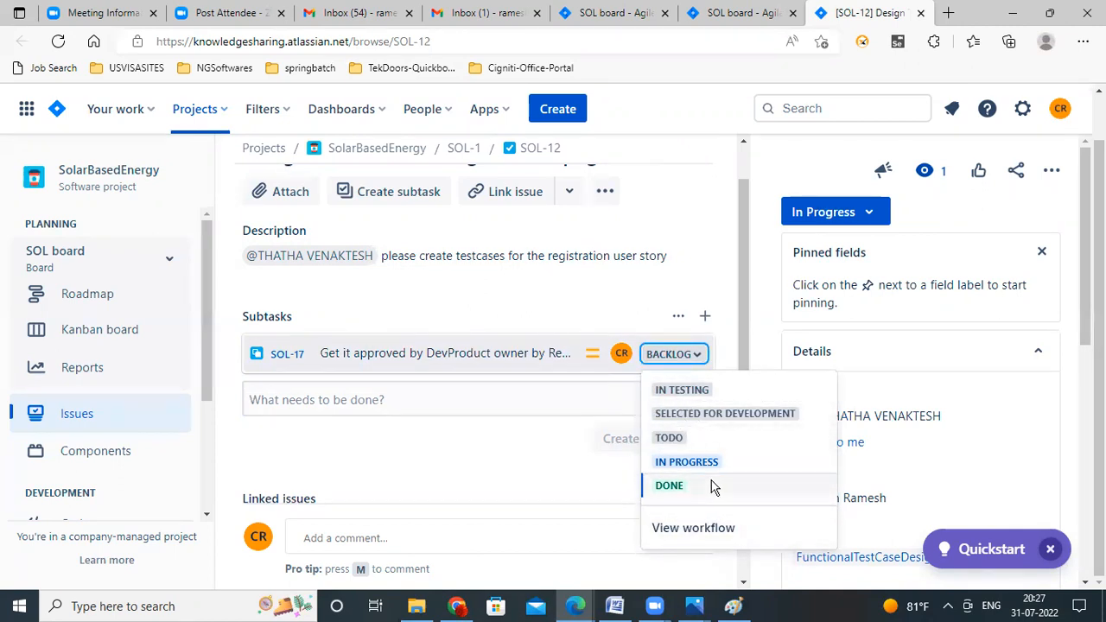
left_click(670, 441)
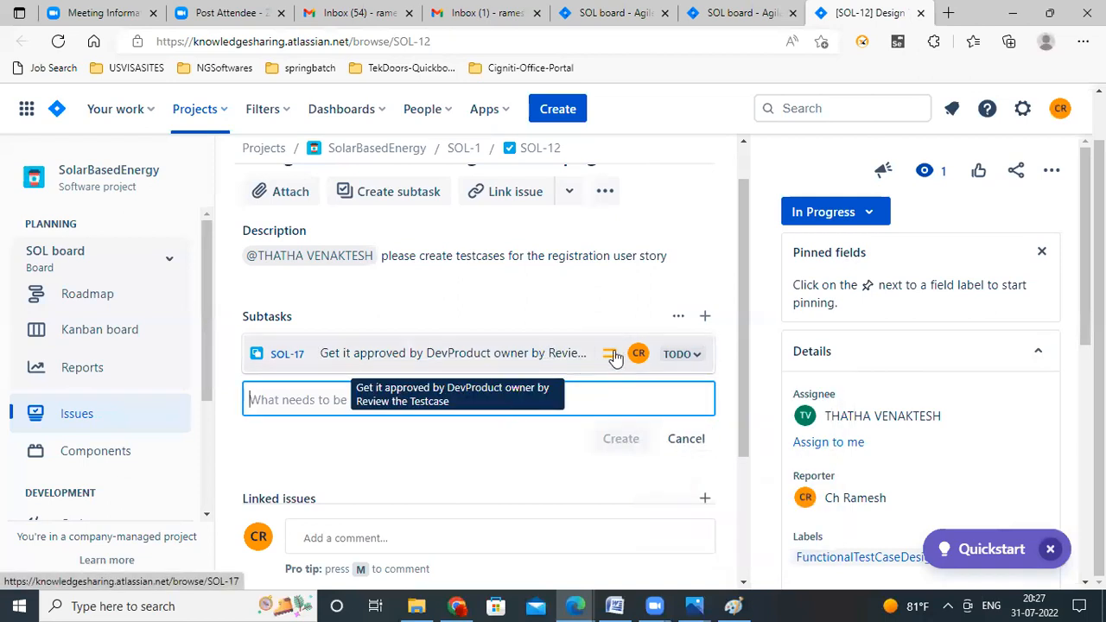
- Post a comment on SOL-12 that mentions the issue's reporter and says "please review the testcases"
scroll(478, 474, "down", 1)
scroll(480, 475, "down", 2)
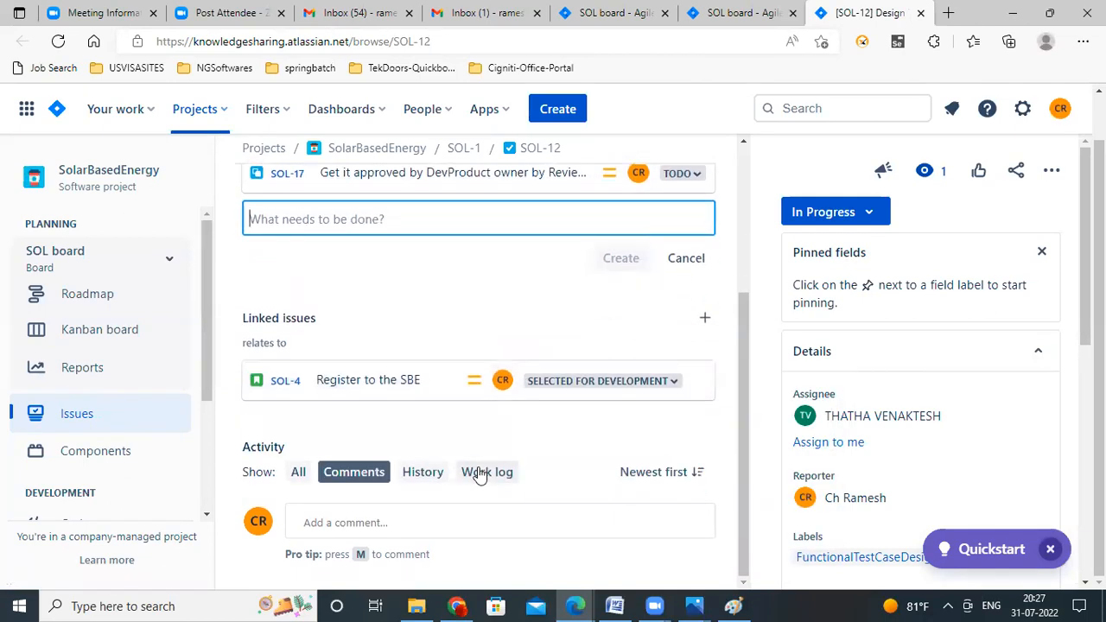
left_click(328, 522)
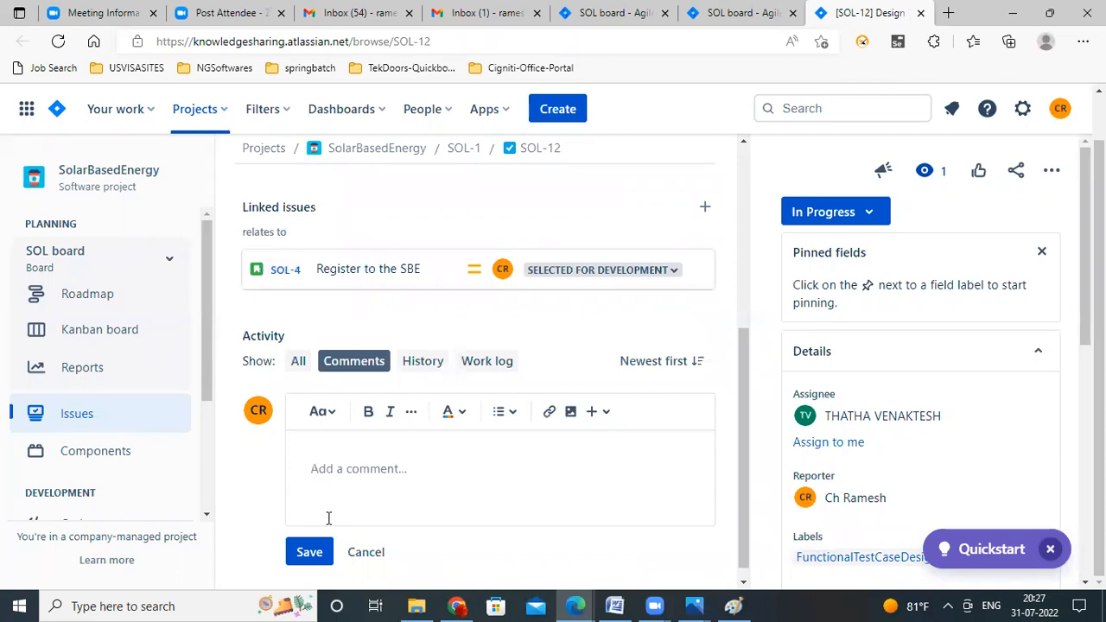
type("@")
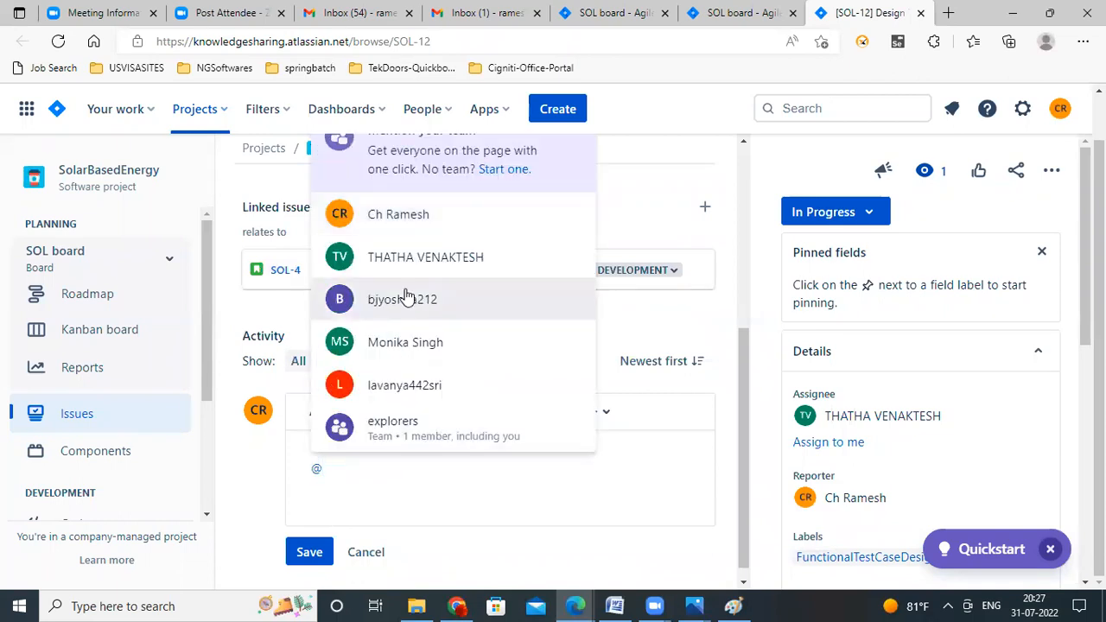
left_click(392, 215)
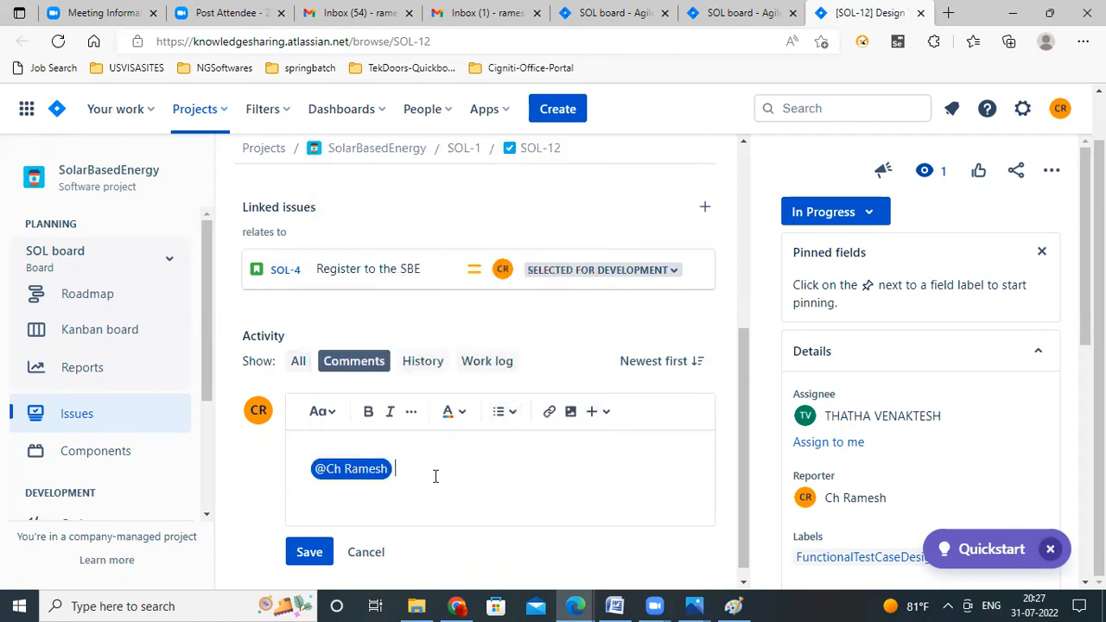
type("please review the testcases")
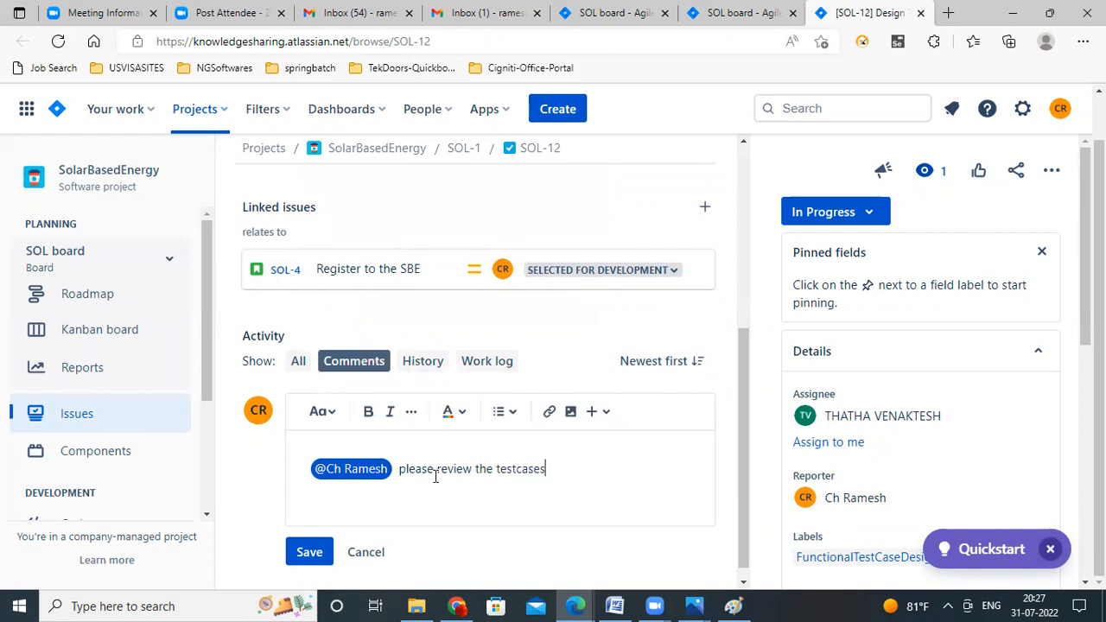
left_click(309, 551)
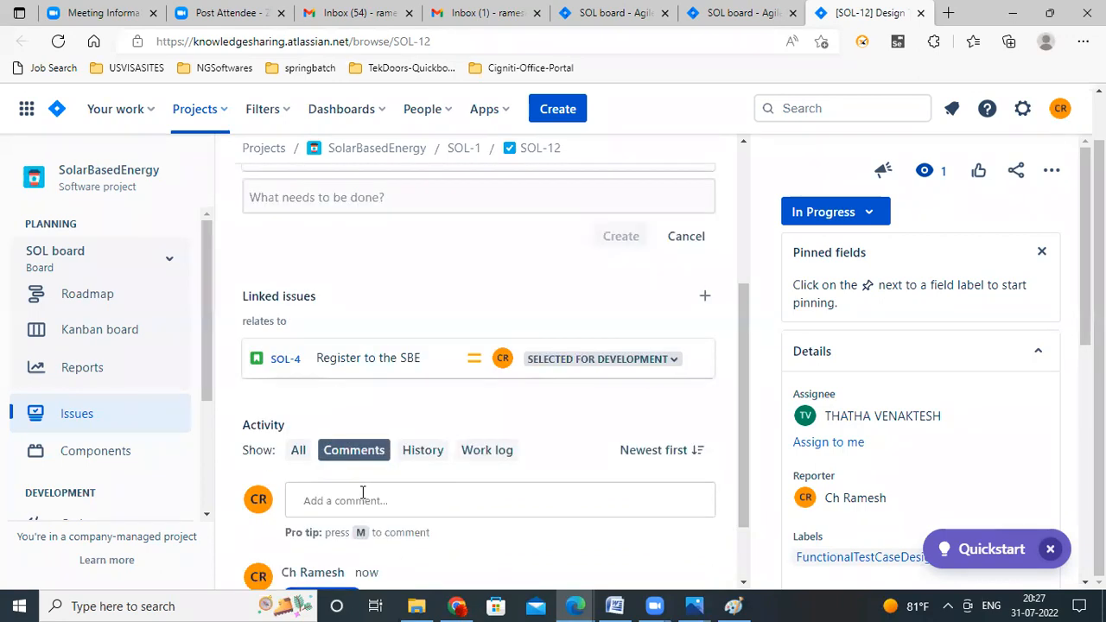
scroll(363, 492, "down", 1)
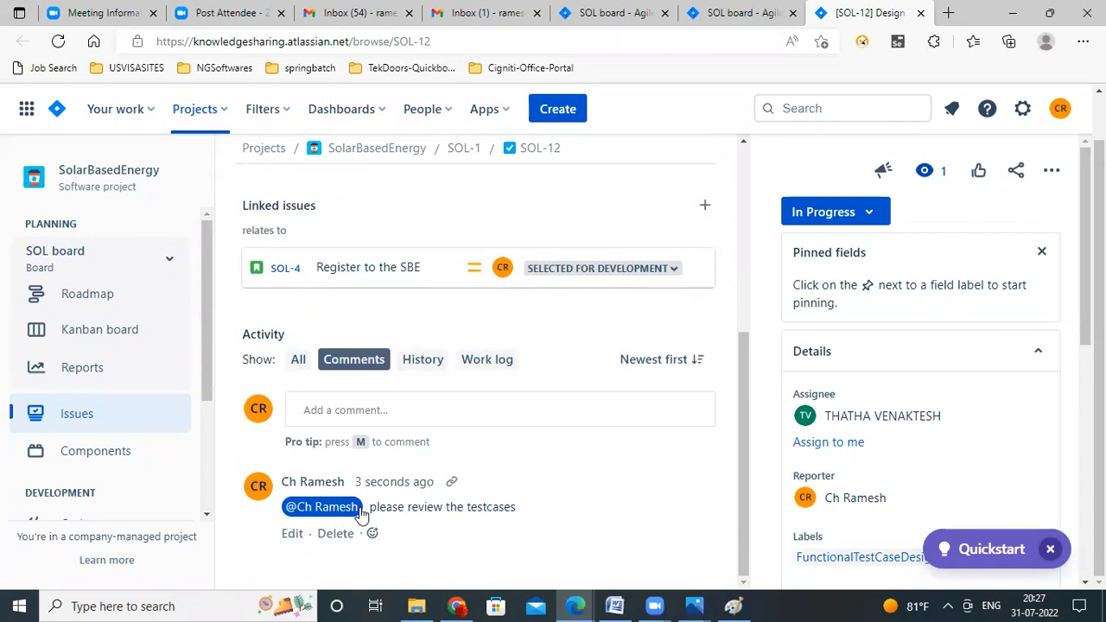
- Switch to Gmail, read the Jira notification about SOL-12 and return to the inbox
left_click(467, 14)
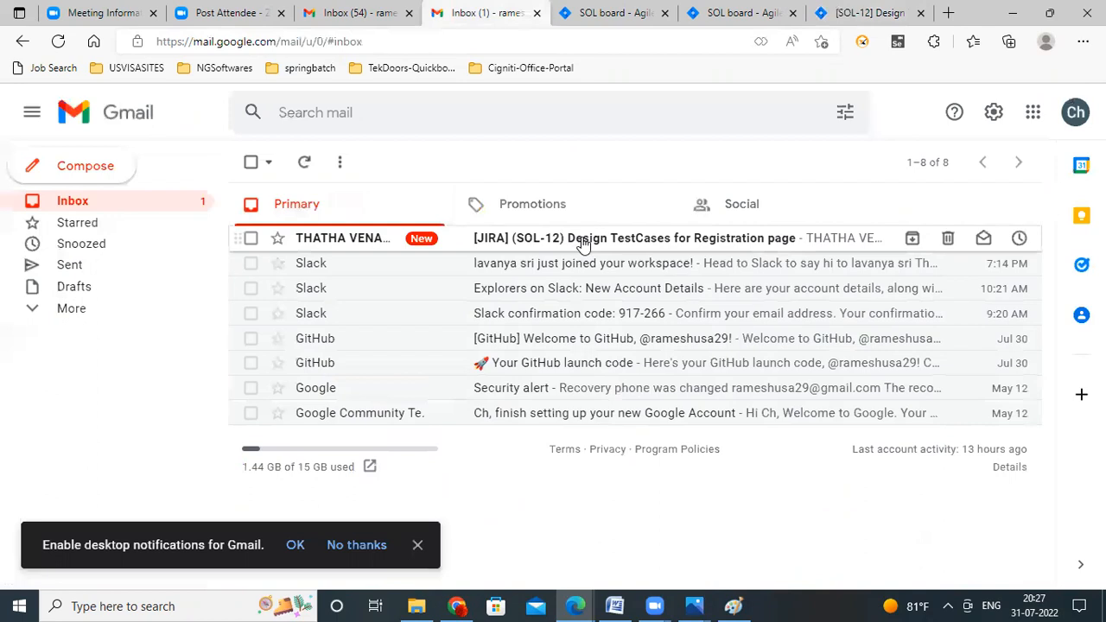
left_click(584, 244)
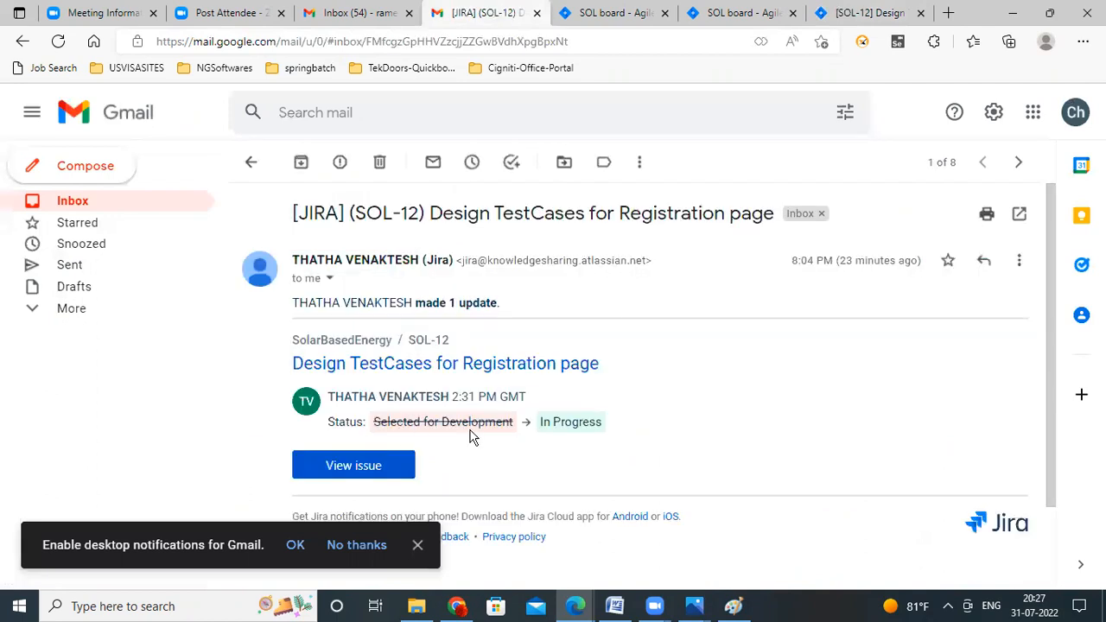
scroll(559, 439, "down", 1)
scroll(559, 439, "up", 1)
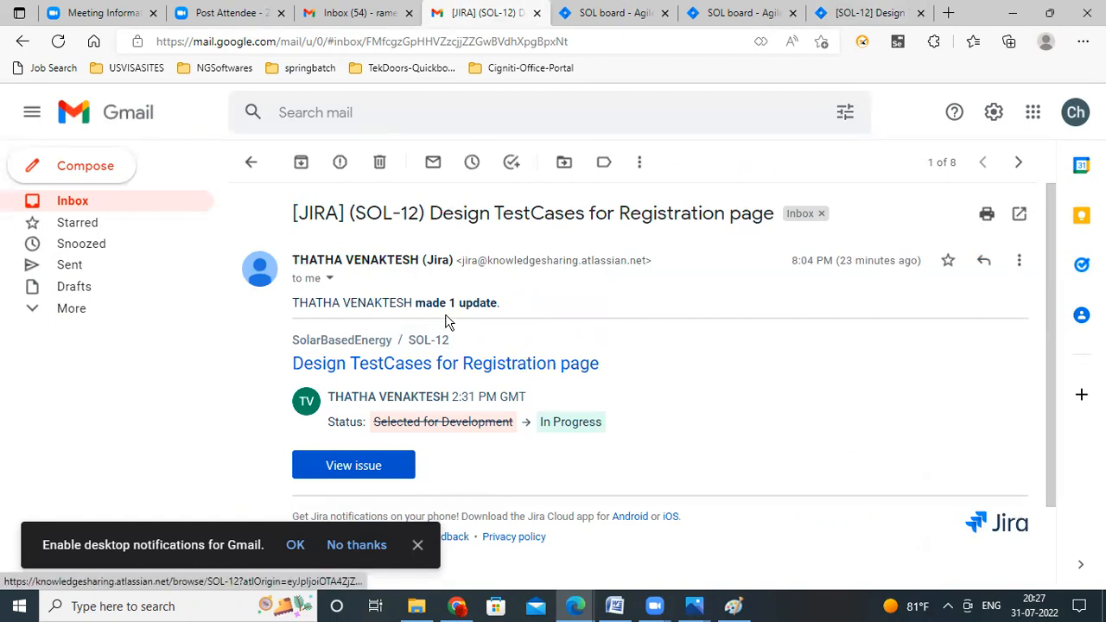
left_click(251, 163)
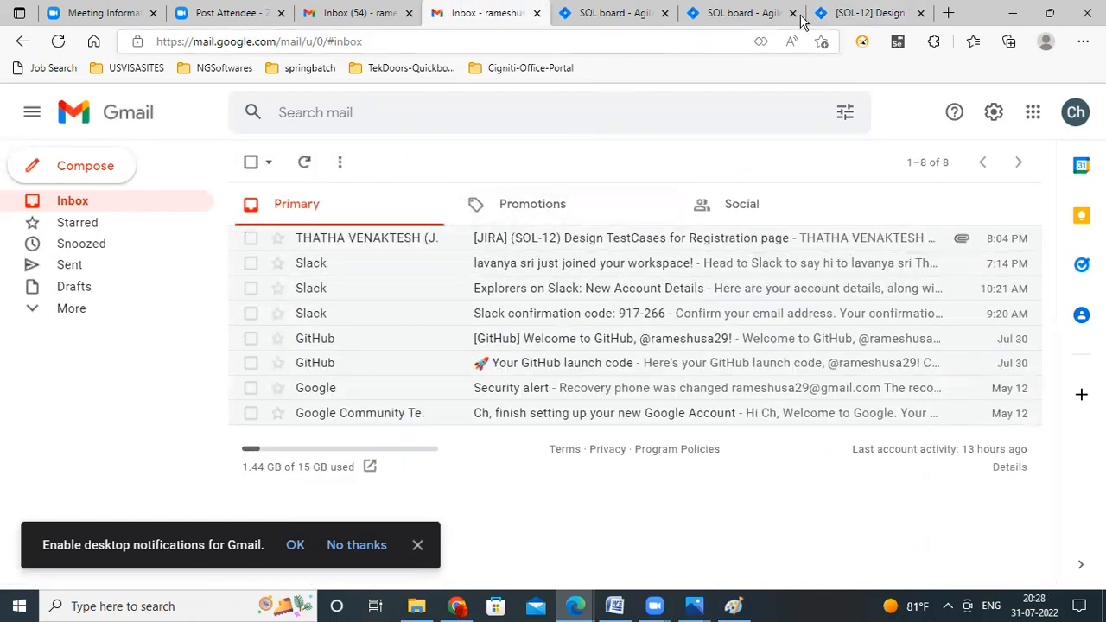
- Start a new issue from the SOL-12 page in Jira, and switch to Chrome's blog page with the missing GitHub pictures
left_click(862, 15)
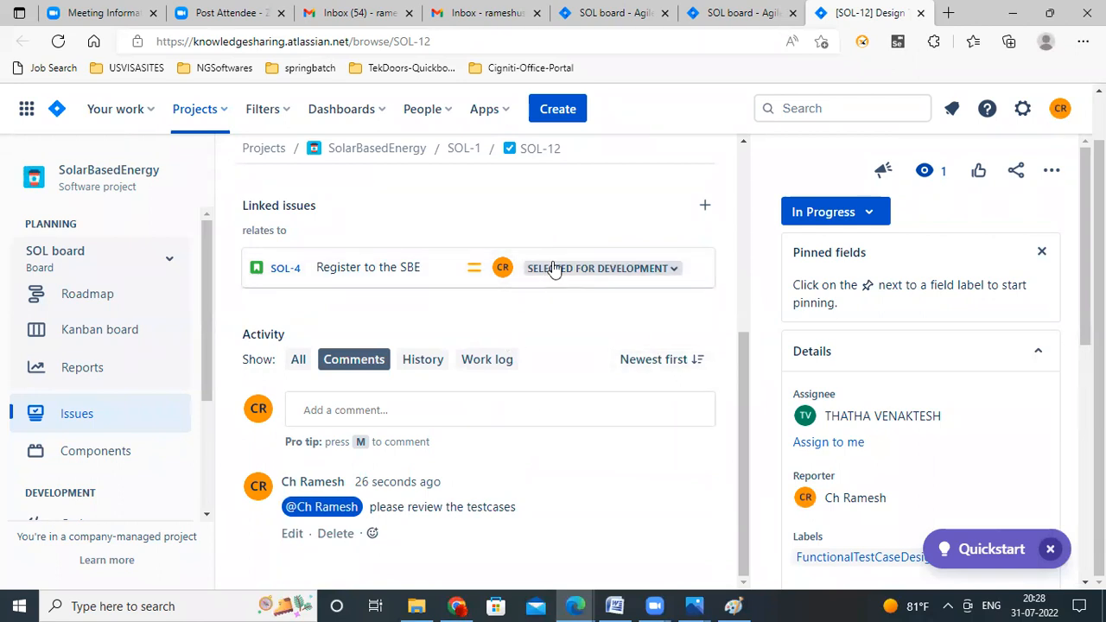
left_click(560, 108)
left_click(457, 606)
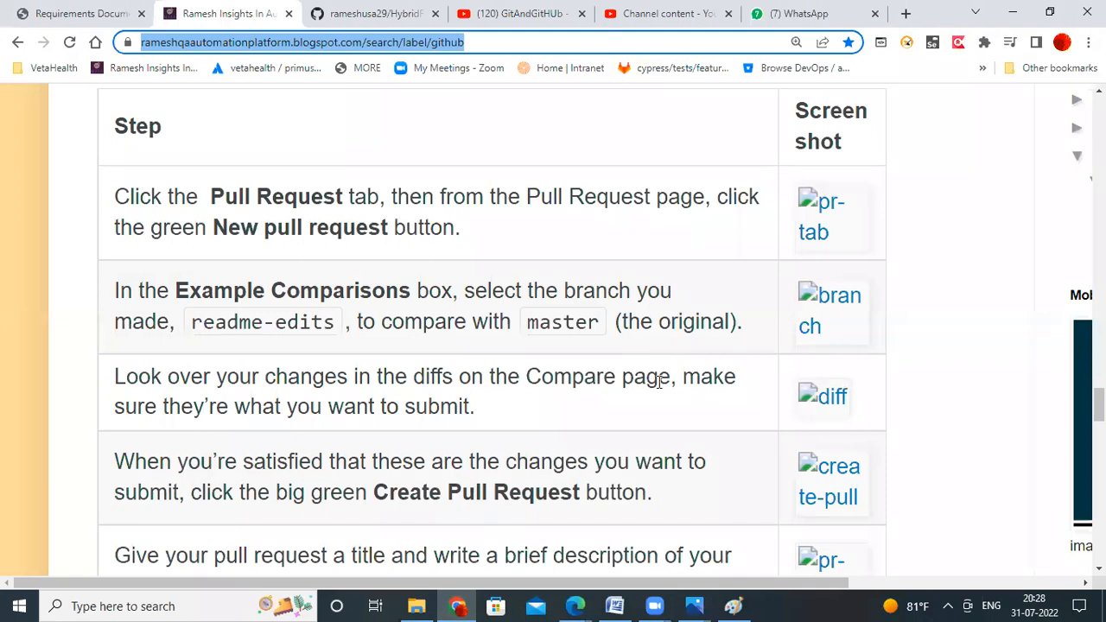
- Read the GitHub tutorial post from the pull request table through the merge step to its closing summary
scroll(659, 383, "down", 4)
scroll(719, 400, "down", 8)
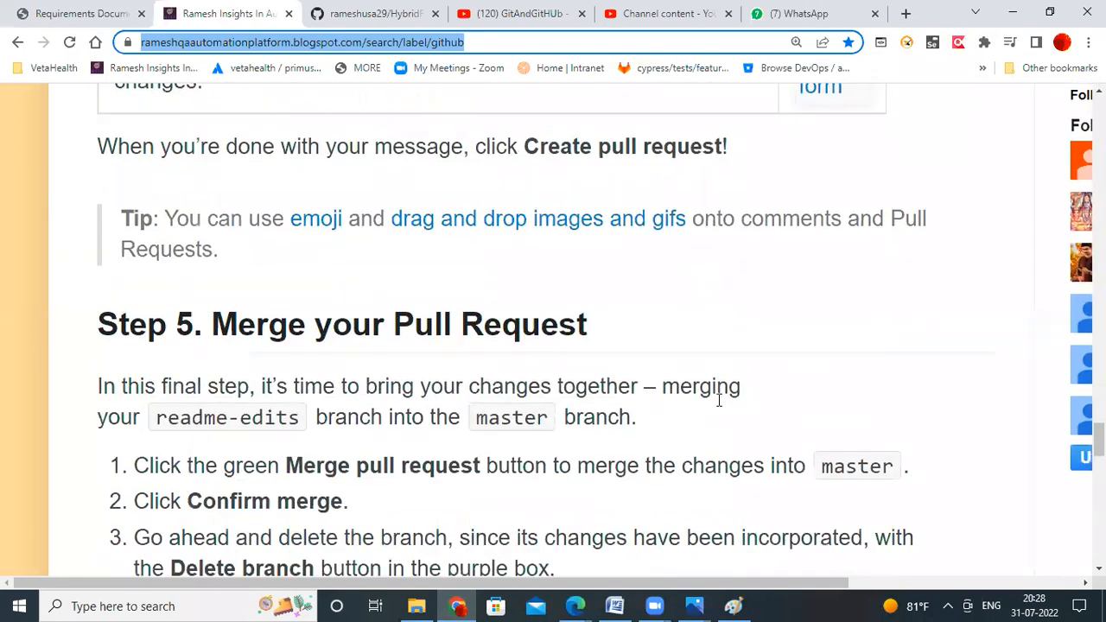
scroll(718, 400, "down", 3)
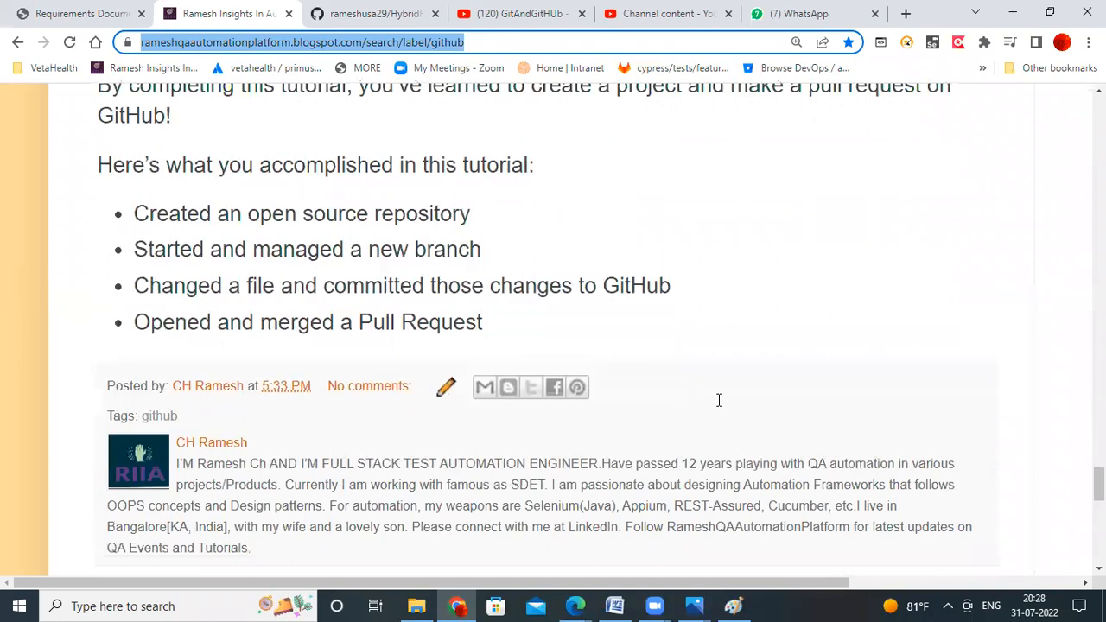
scroll(719, 400, "up", 13)
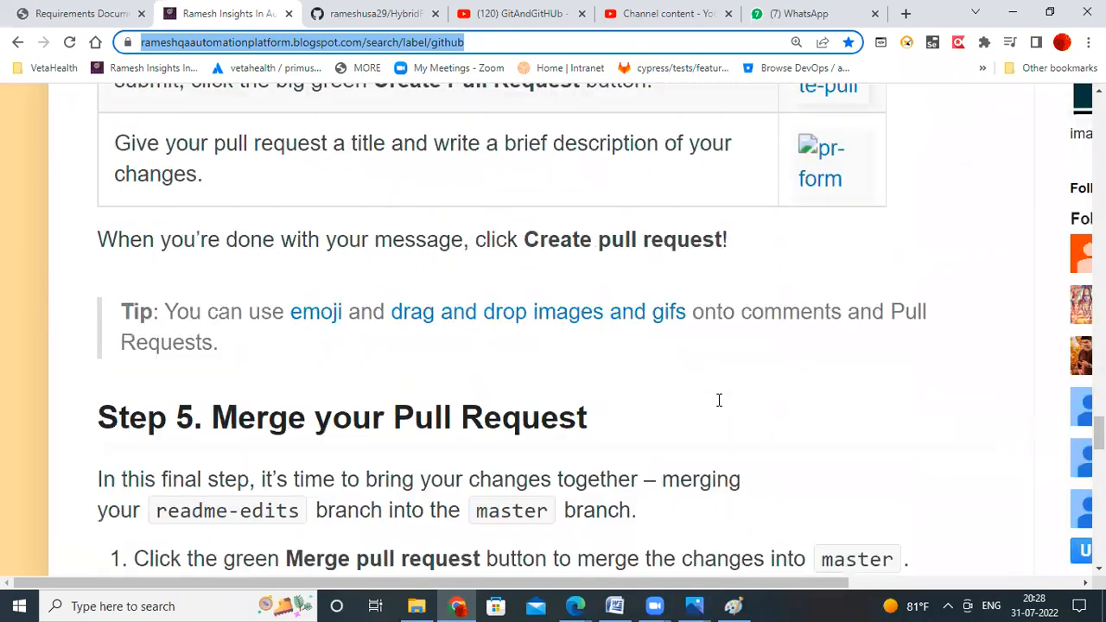
- Find the Collections label in the blog's label list and open its posts
scroll(708, 381, "right", 3)
scroll(700, 362, "up", 12)
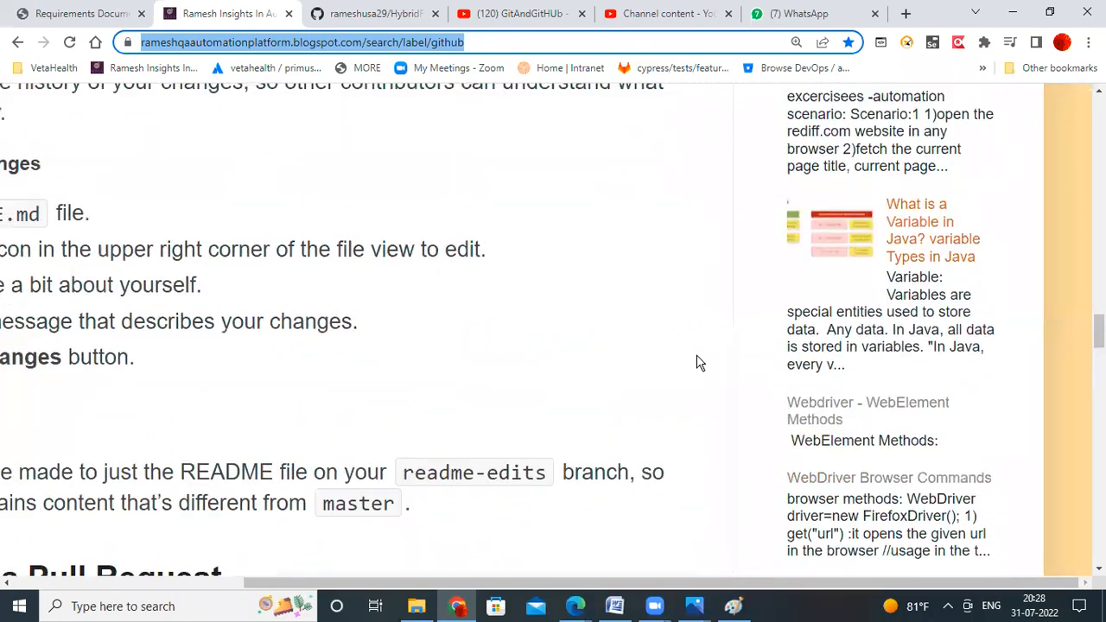
scroll(700, 363, "up", 5)
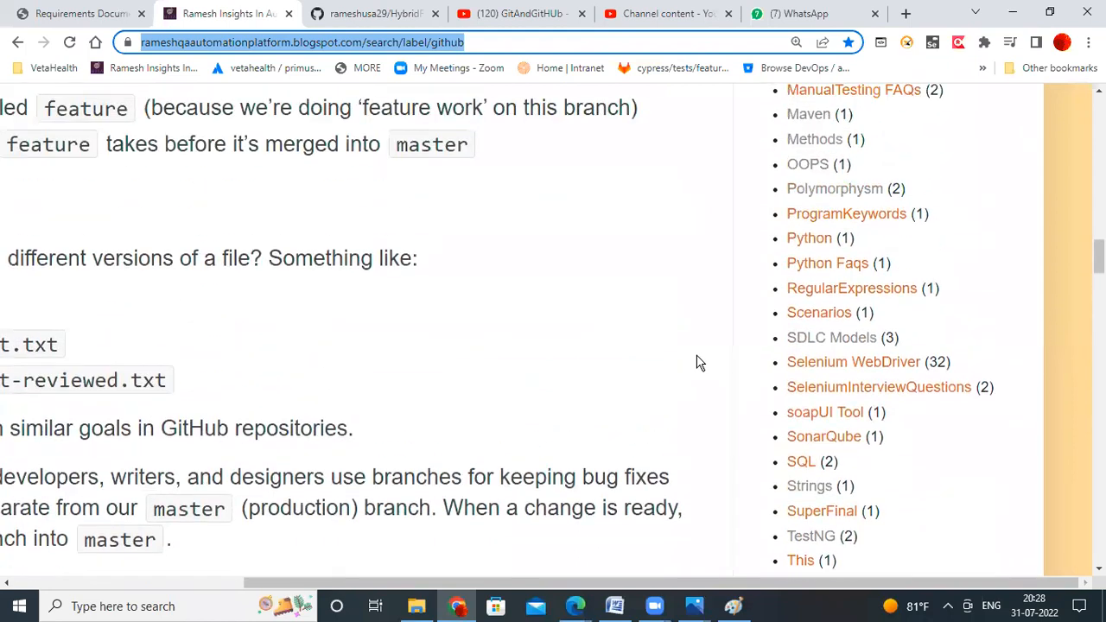
scroll(700, 363, "up", 8)
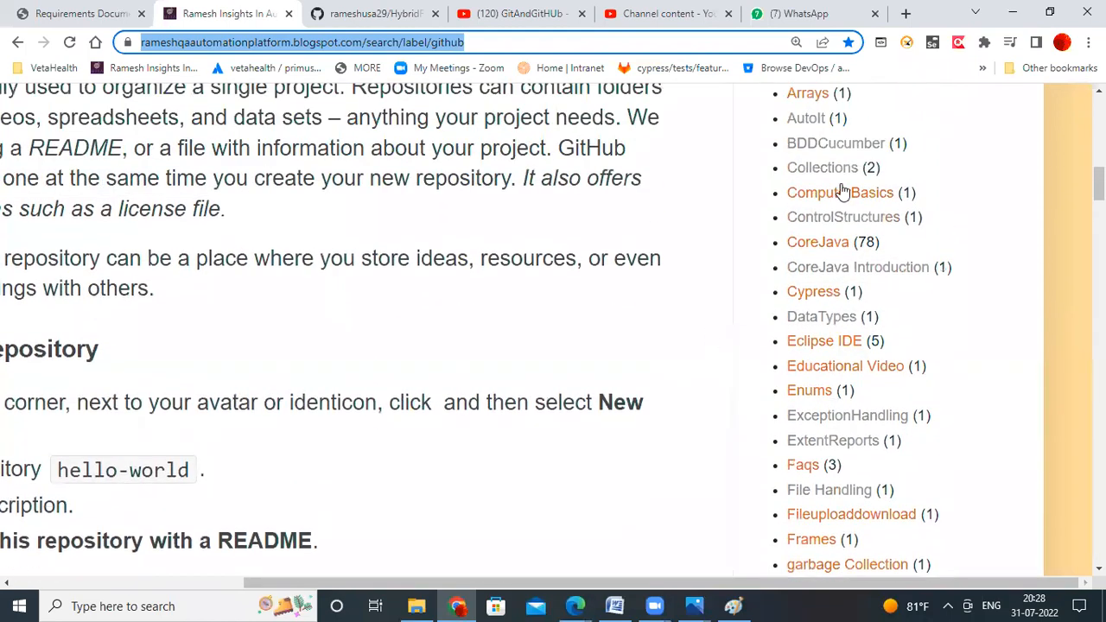
left_click(828, 169)
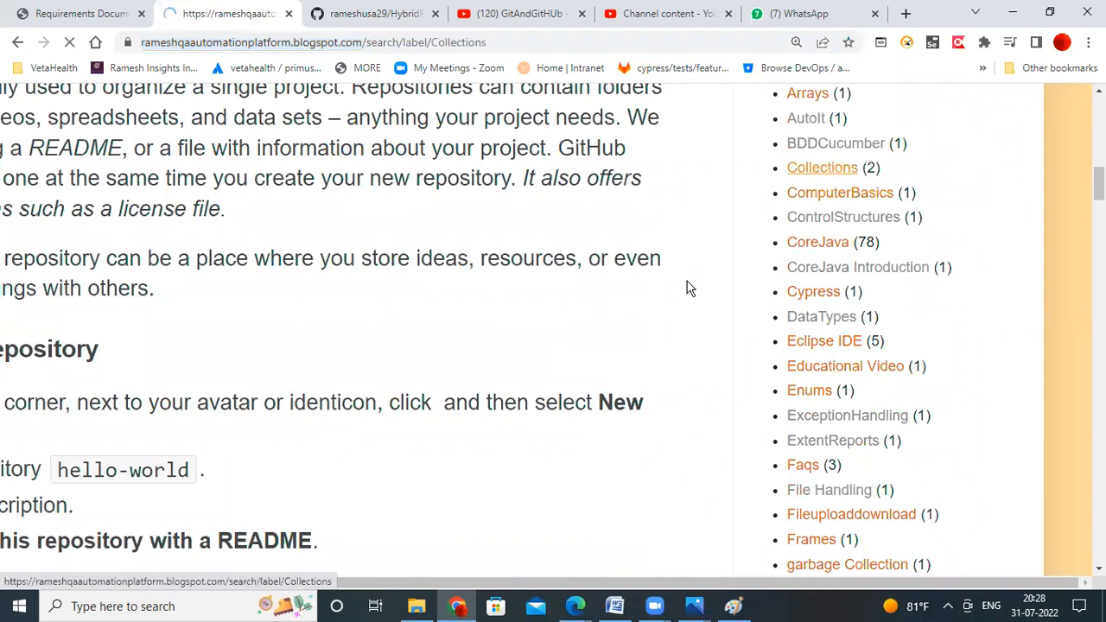
- Examine the Collections post, its framework hierarchy diagram and the blog's page and label lists
scroll(546, 407, "down", 8)
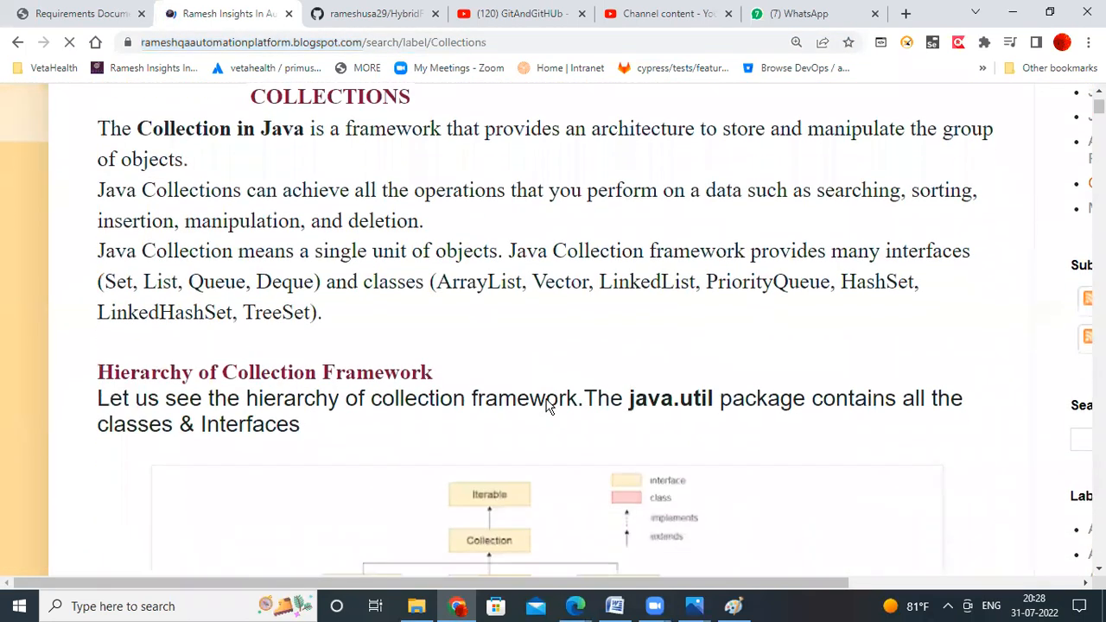
scroll(907, 309, "up", 8)
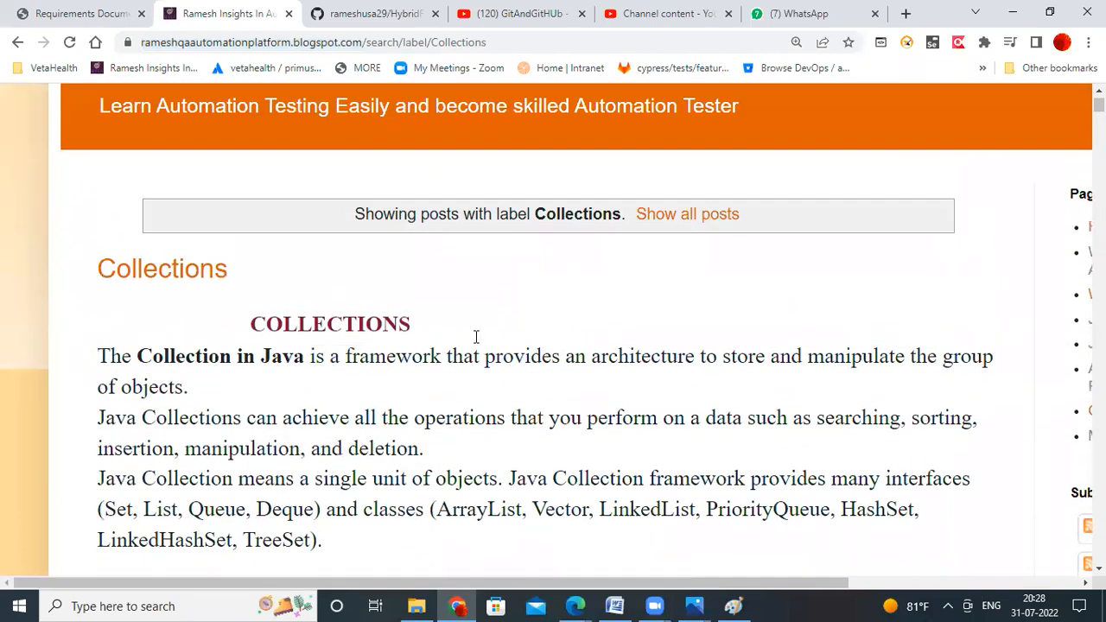
scroll(1047, 214, "right", 3)
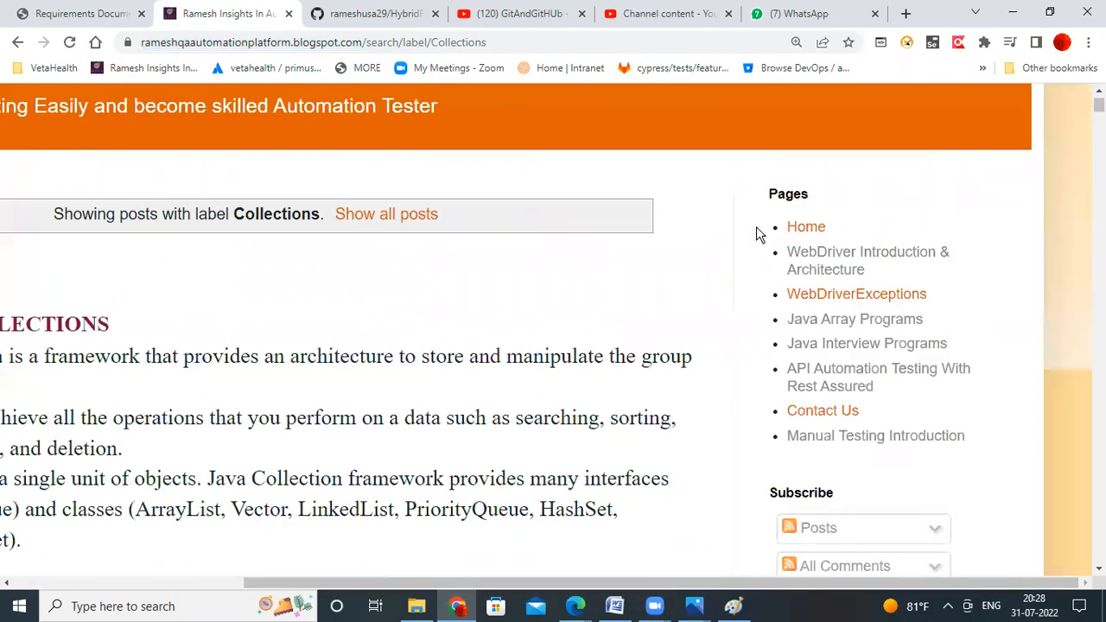
scroll(726, 445, "down", 10)
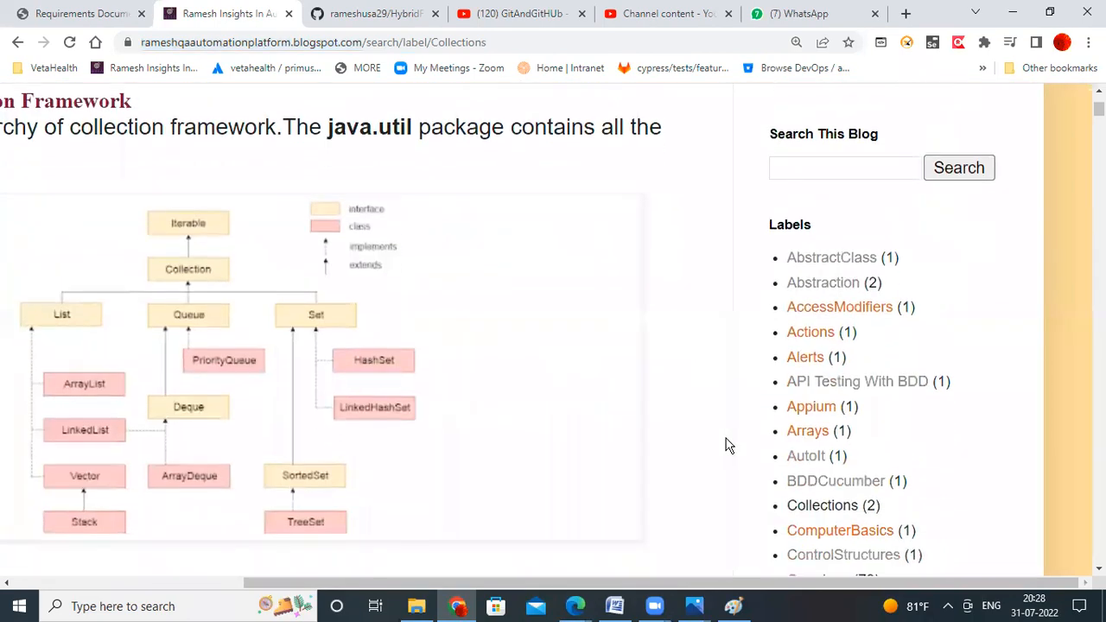
scroll(726, 445, "down", 9)
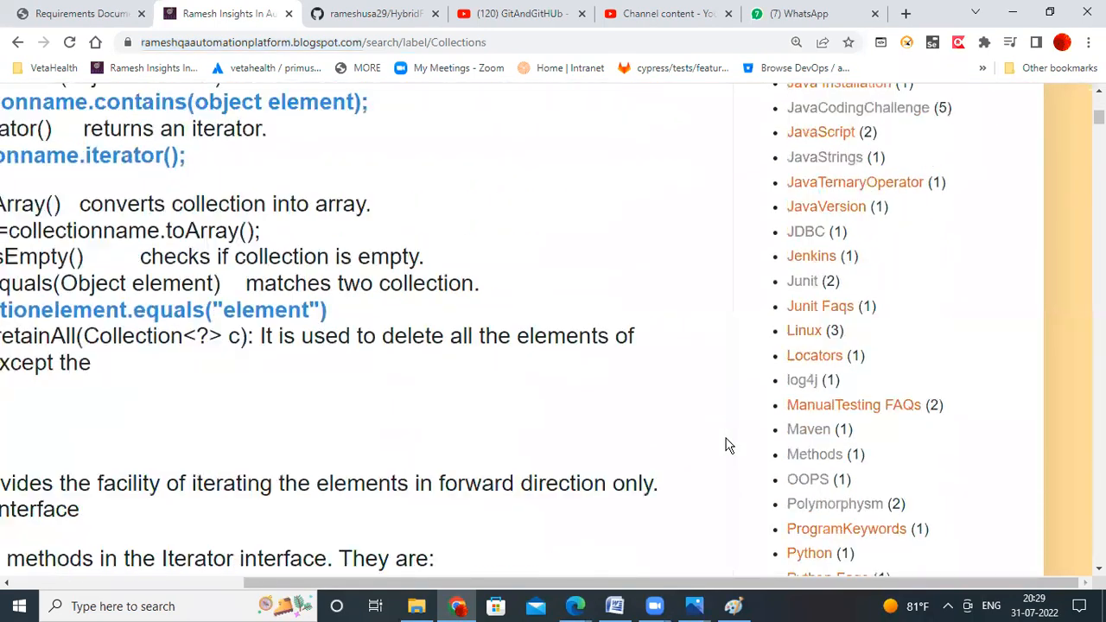
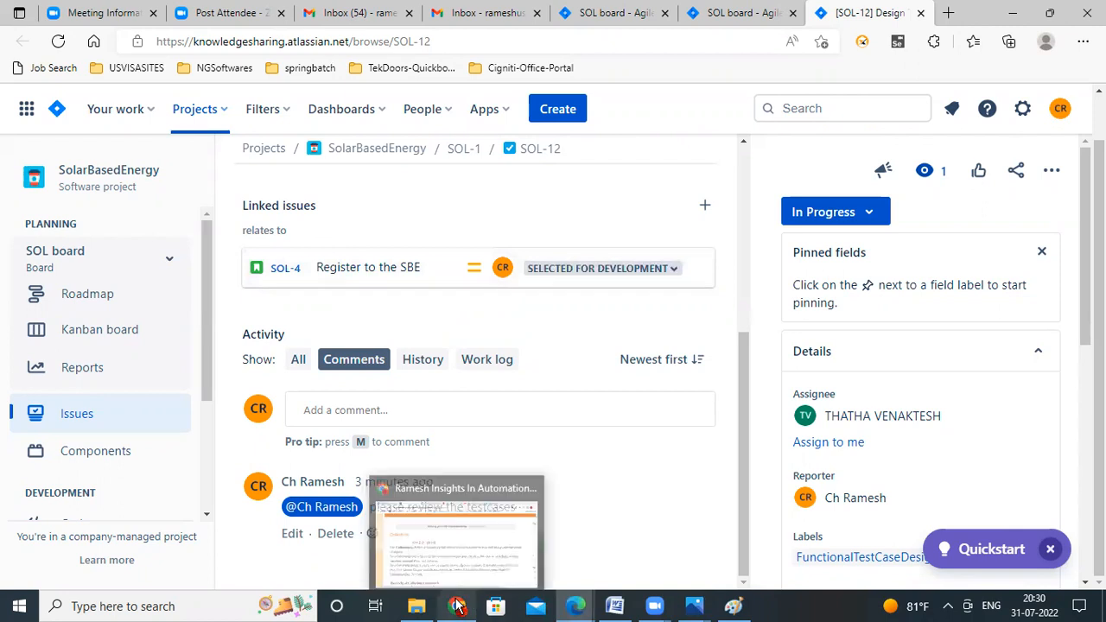
- Switch to Chrome and search Google for Palm Court Apartments in a new tab, using the suggested Phoenix listing
left_click(458, 607)
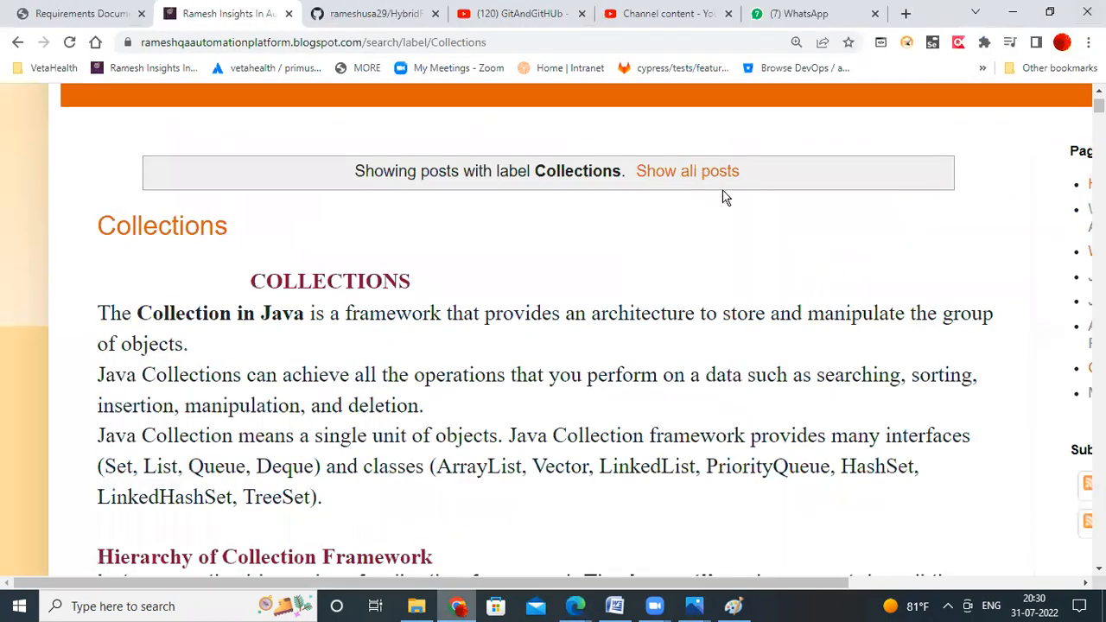
left_click(904, 14)
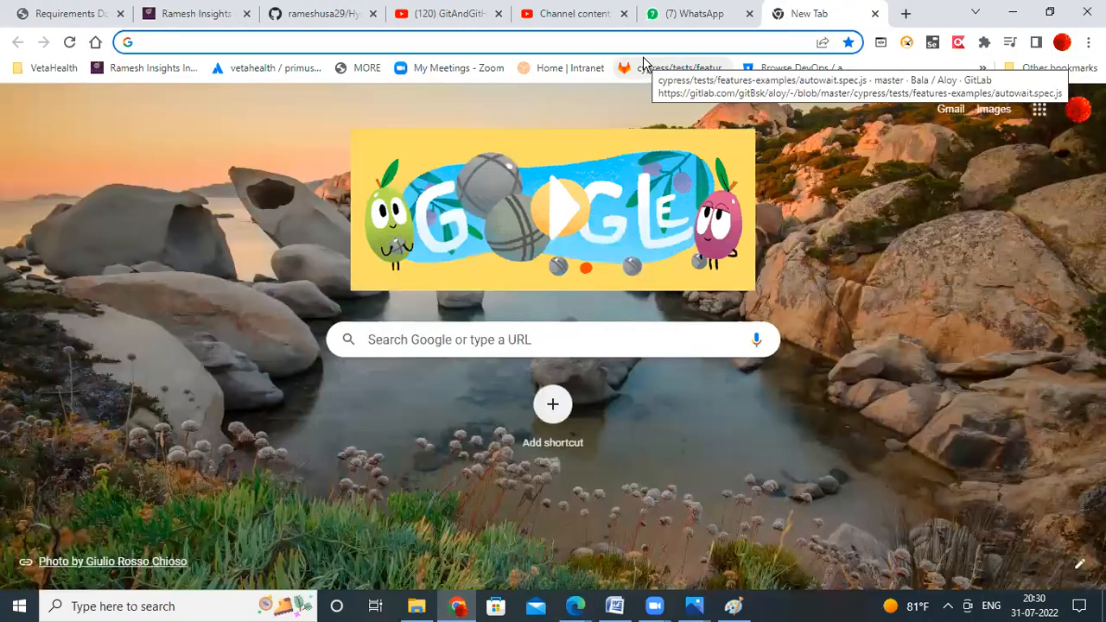
type("pal cou")
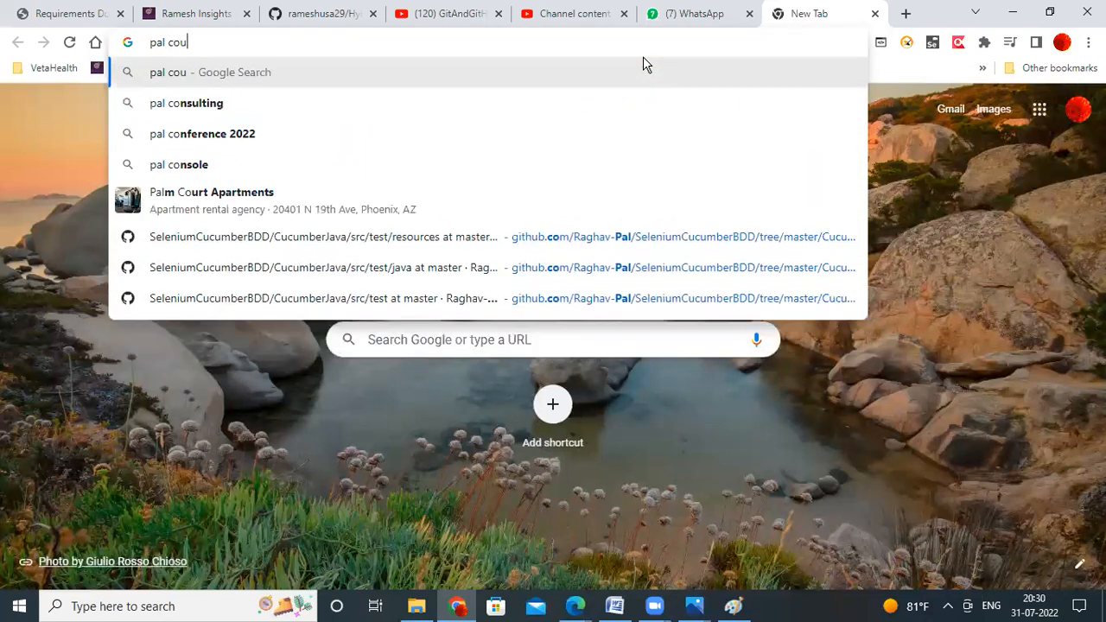
type("rt")
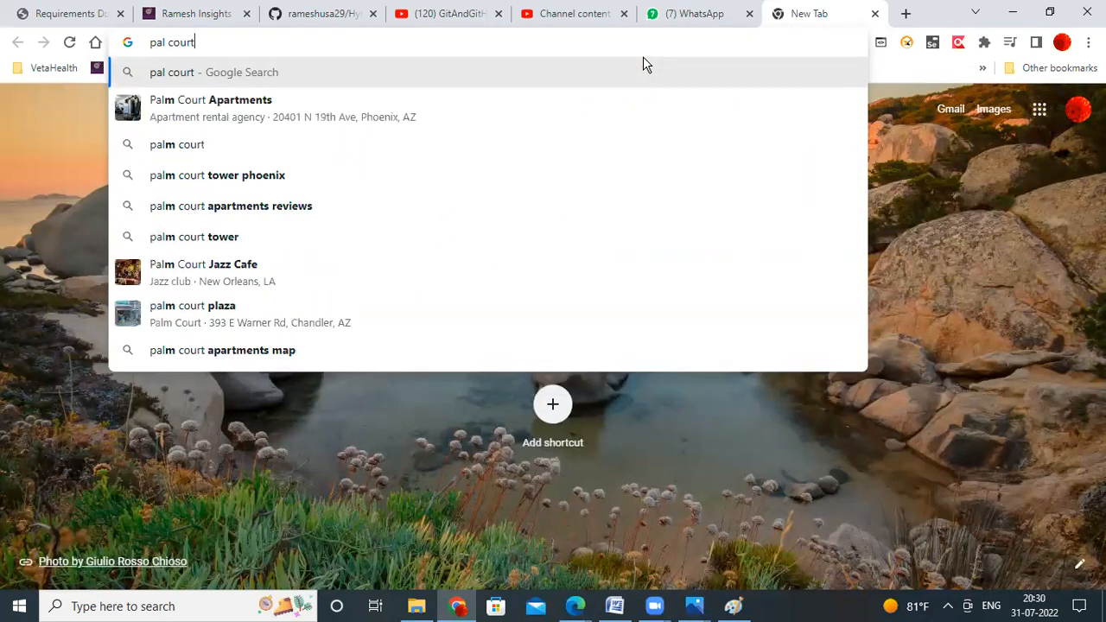
left_click(329, 116)
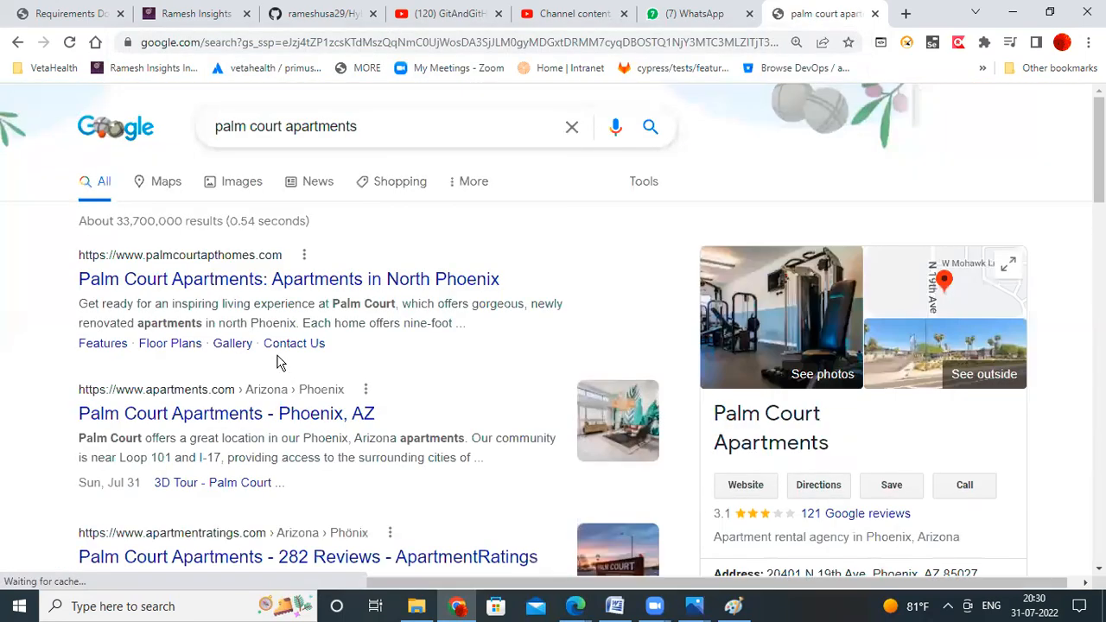
- Open the palmcourtapthomes.com website from the search results and dismiss its Schedule a Tour notice
scroll(277, 362, "down", 1)
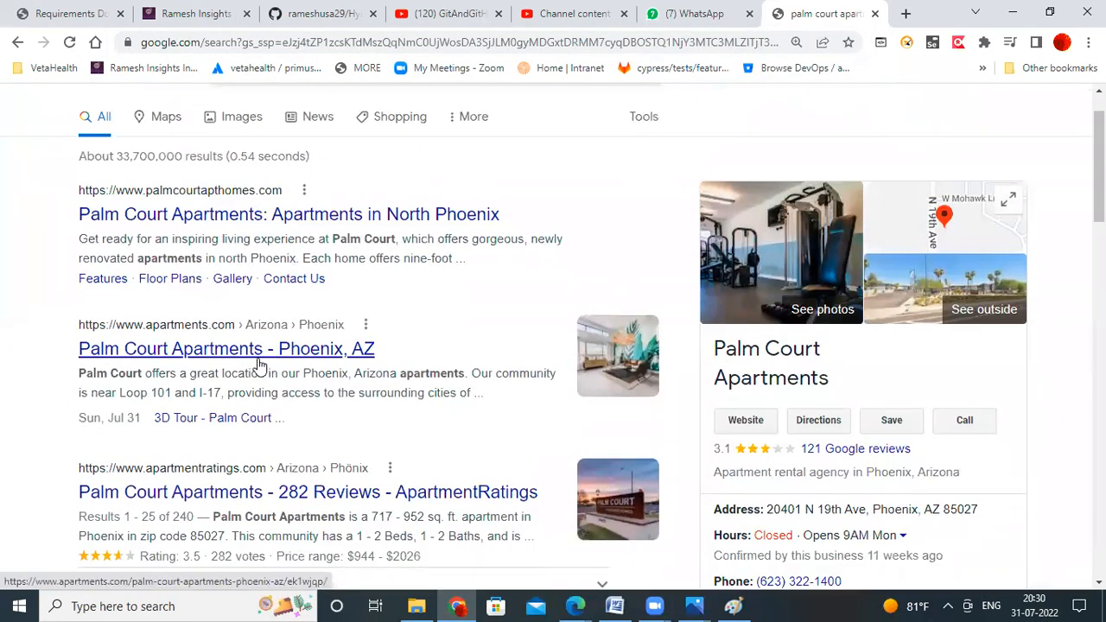
left_click(246, 218)
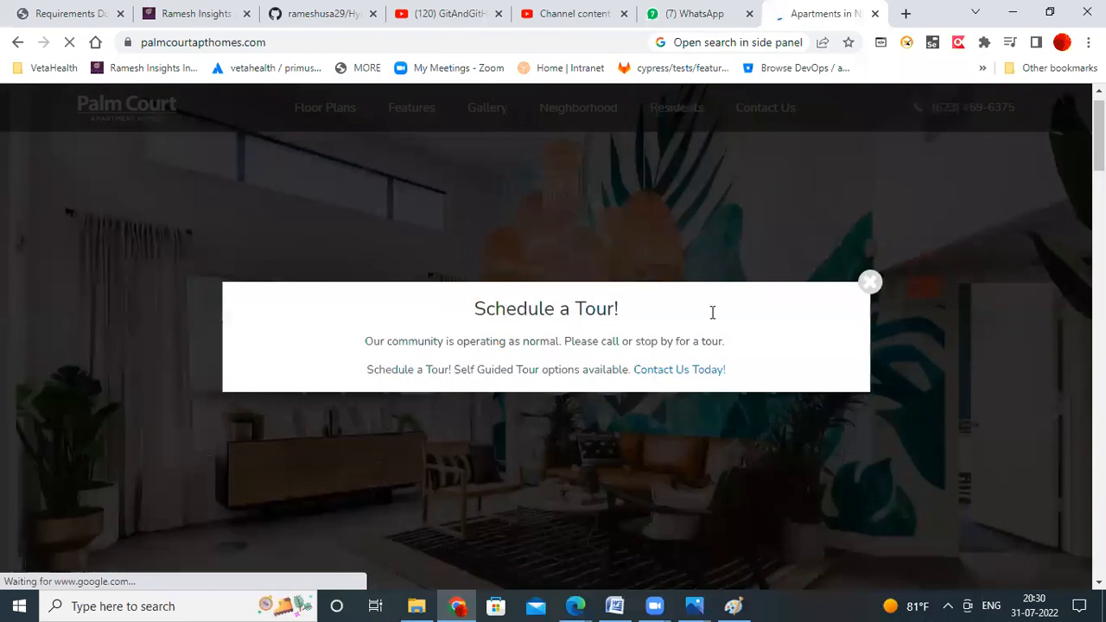
left_click(871, 286)
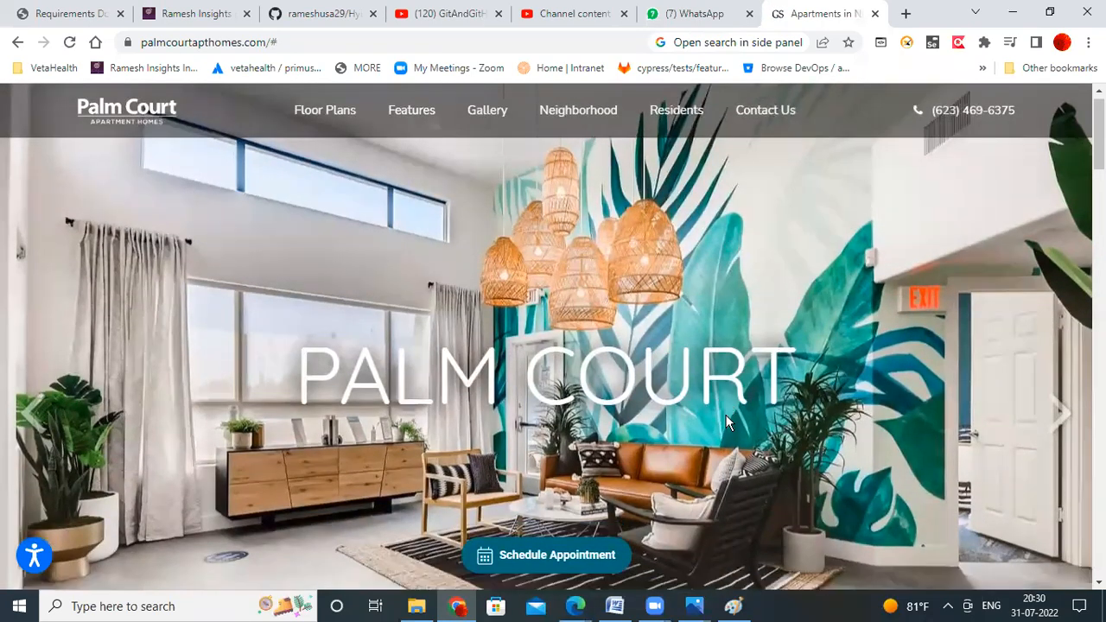
- Examine the Palm Court home page from the welcome text through office hours, contact form and map to the footer
scroll(726, 415, "down", 9)
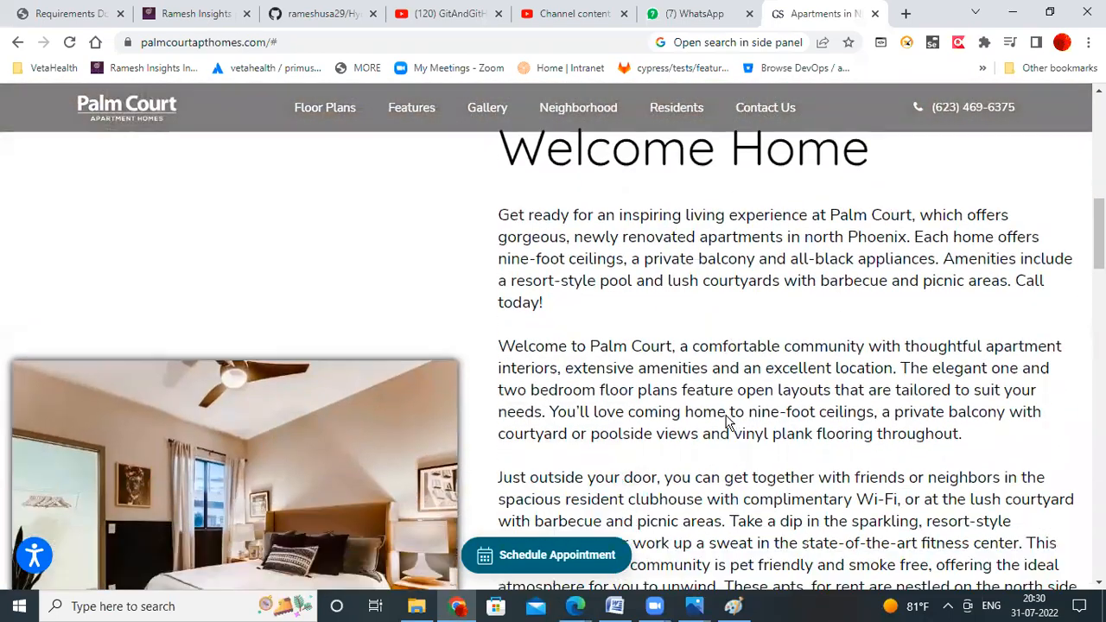
scroll(725, 422, "down", 7)
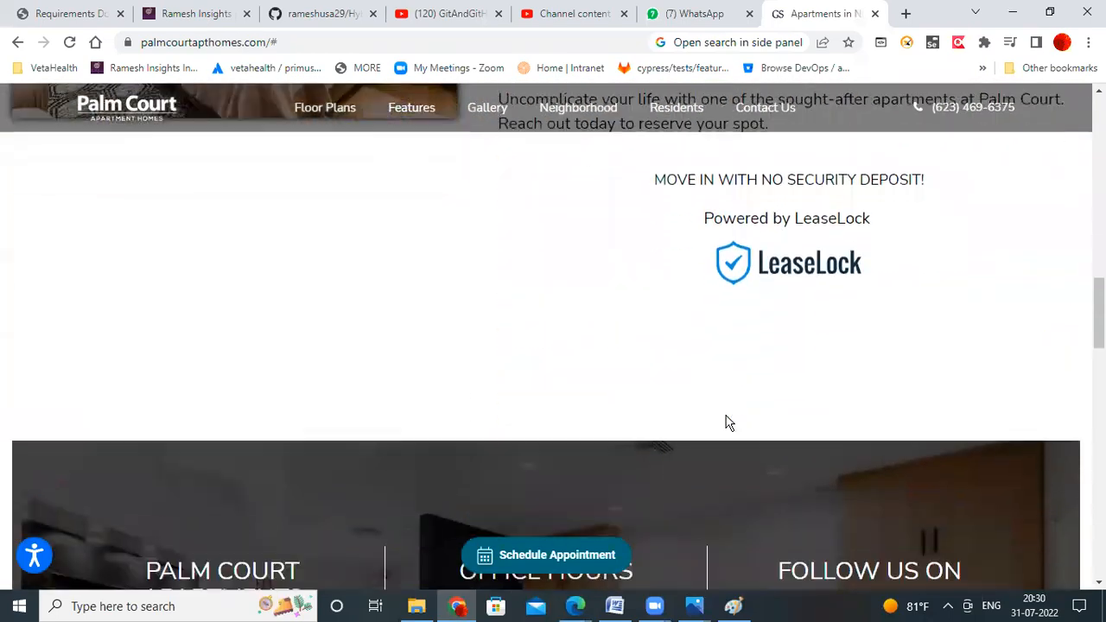
scroll(725, 421, "down", 4)
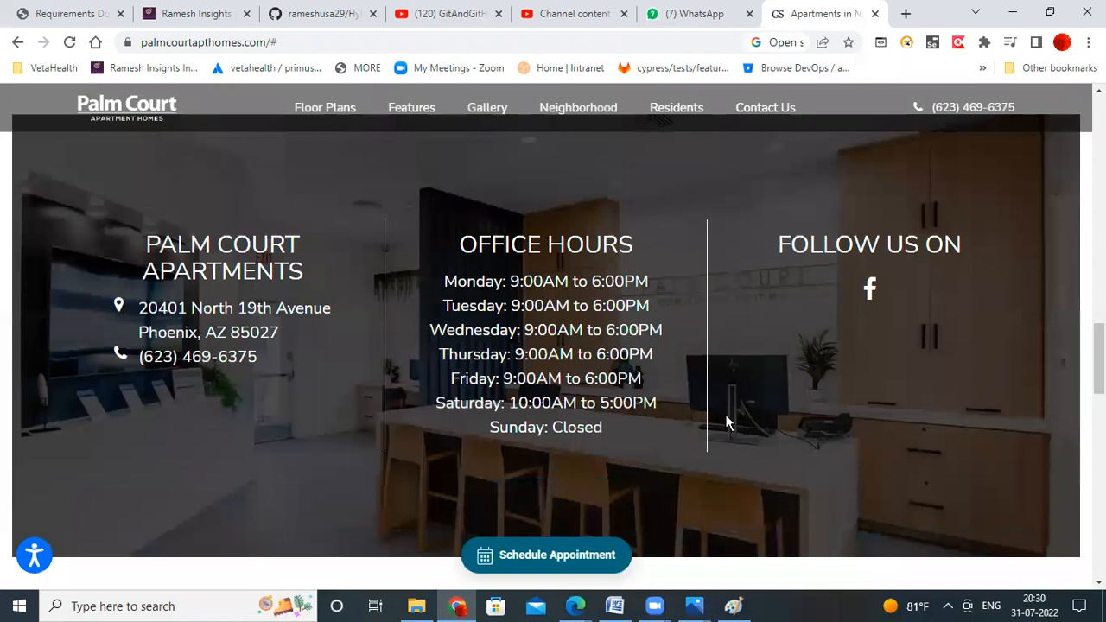
scroll(725, 414, "down", 4)
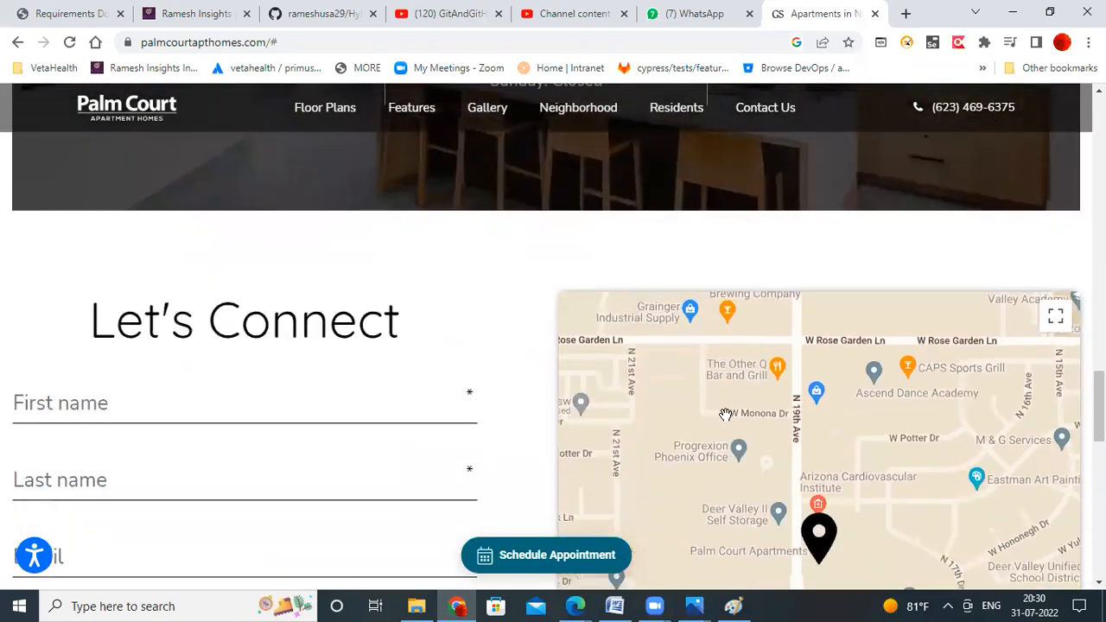
scroll(725, 414, "down", 2)
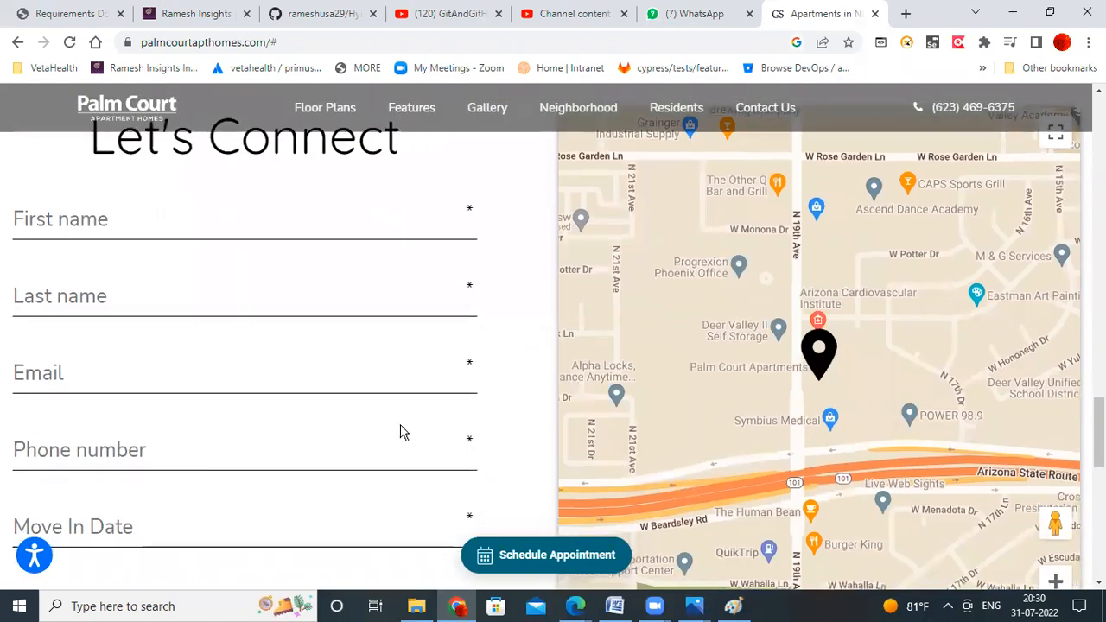
scroll(400, 432, "down", 3)
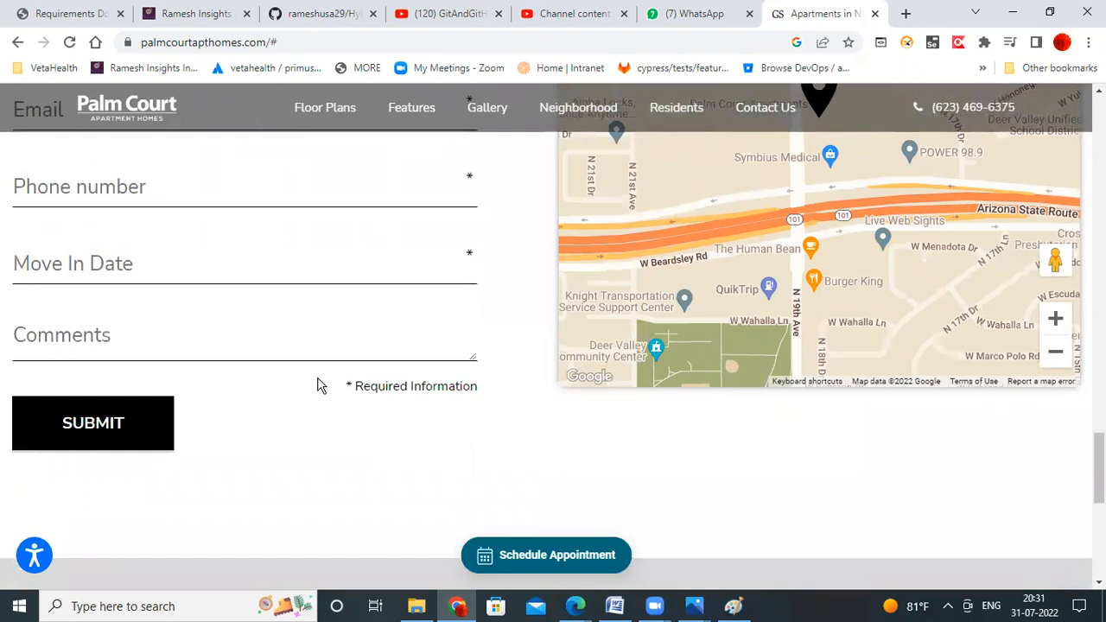
scroll(317, 385, "down", 5)
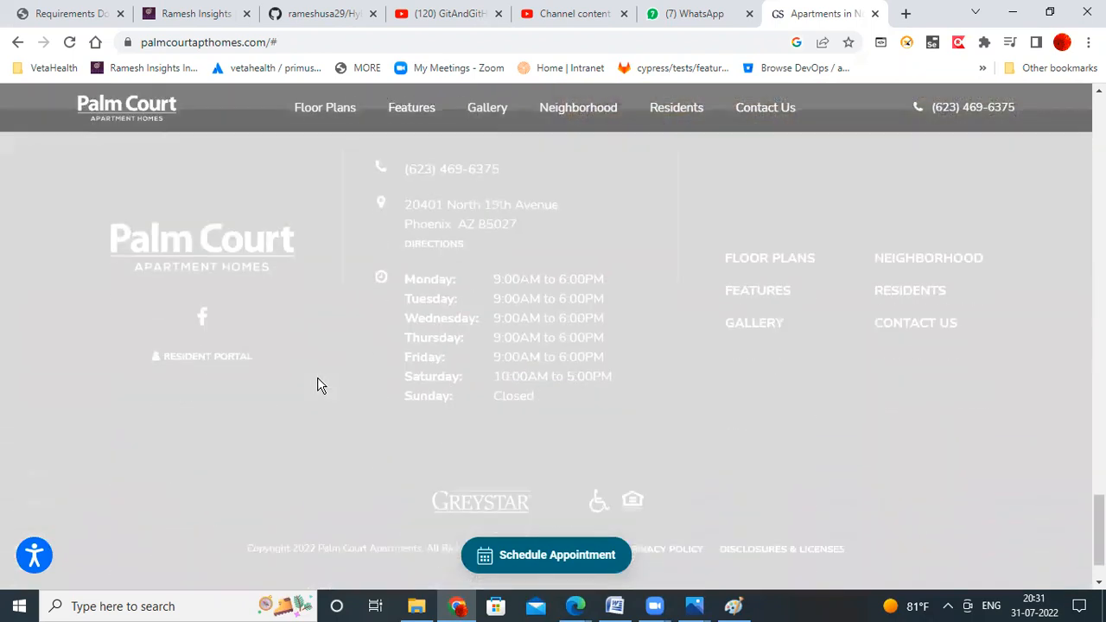
scroll(317, 385, "down", 1)
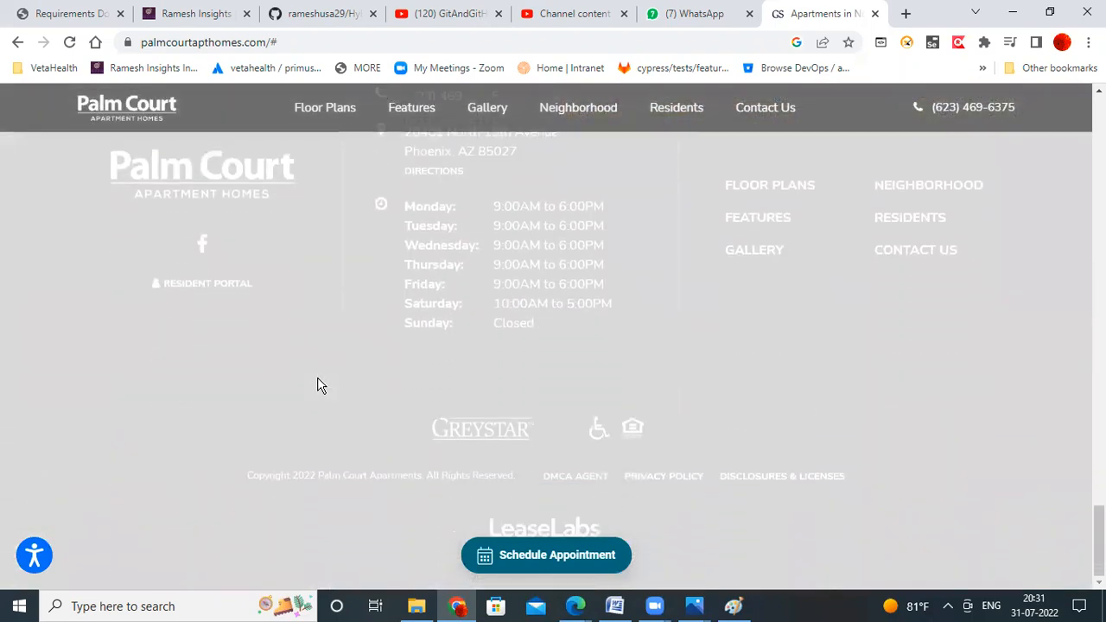
key("Home")
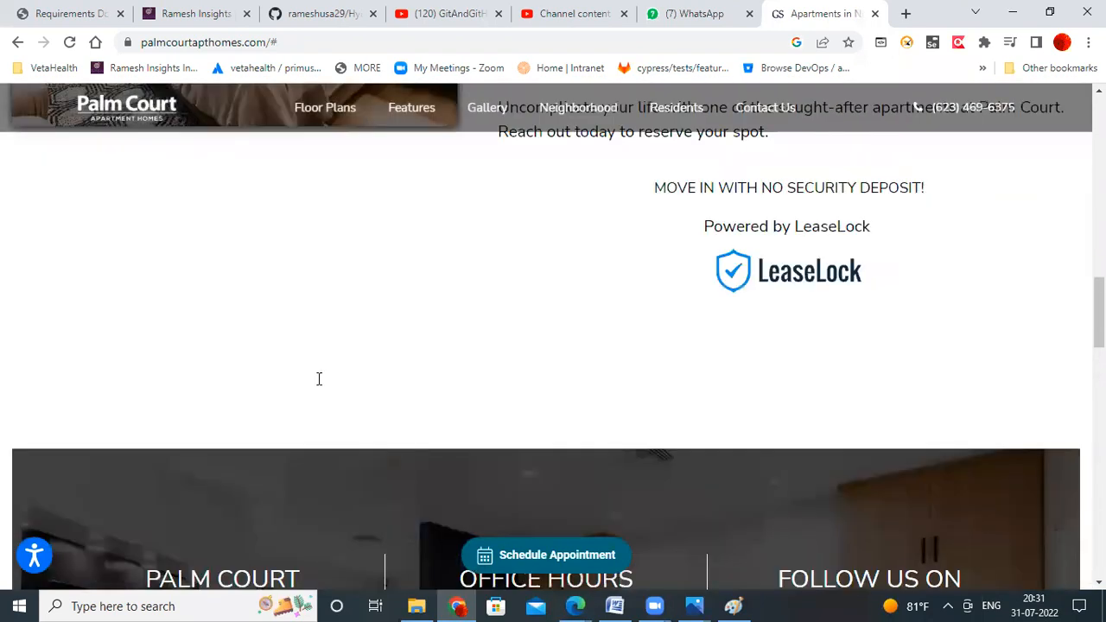
- Open the site's Features page and review the Community Amenities and Apartment Amenities sections
left_click(406, 117)
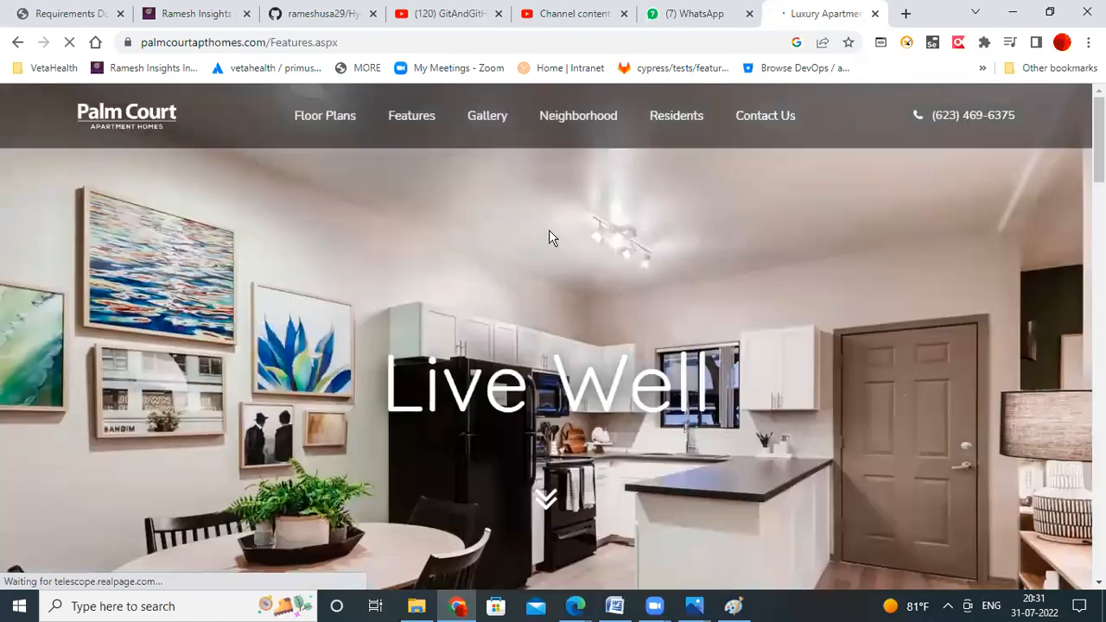
scroll(553, 238, "down", 7)
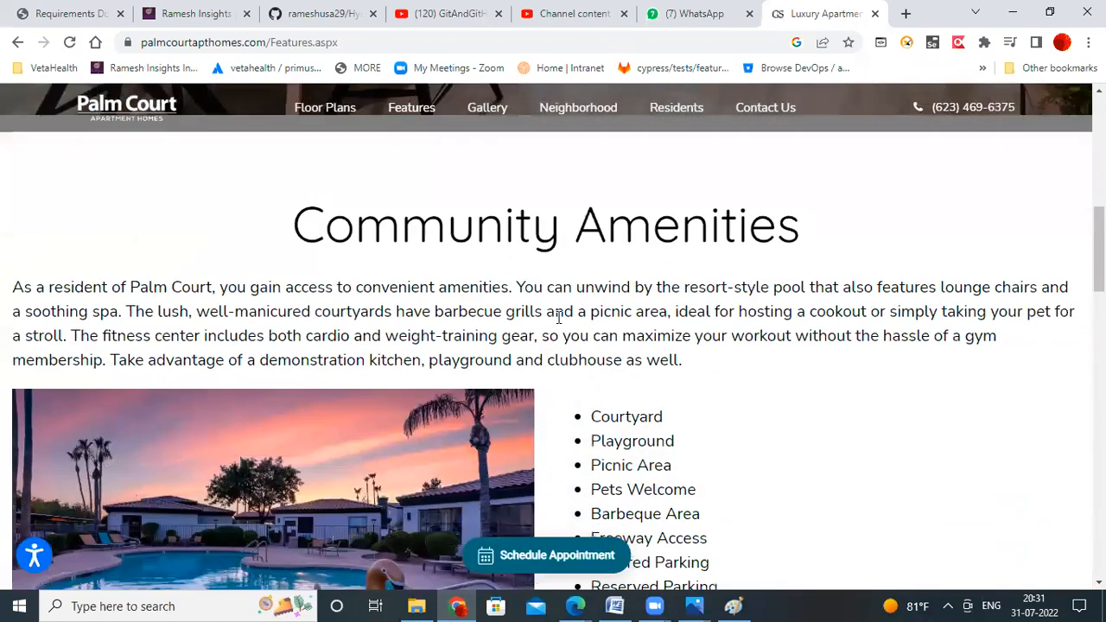
scroll(558, 334, "down", 4)
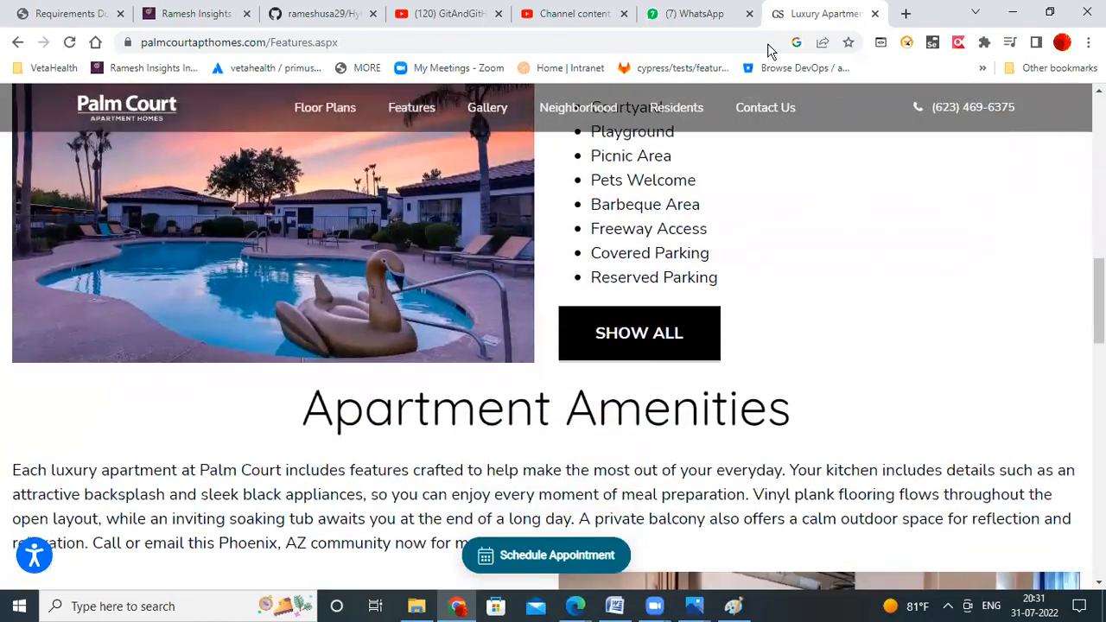
scroll(750, 283, "down", 4)
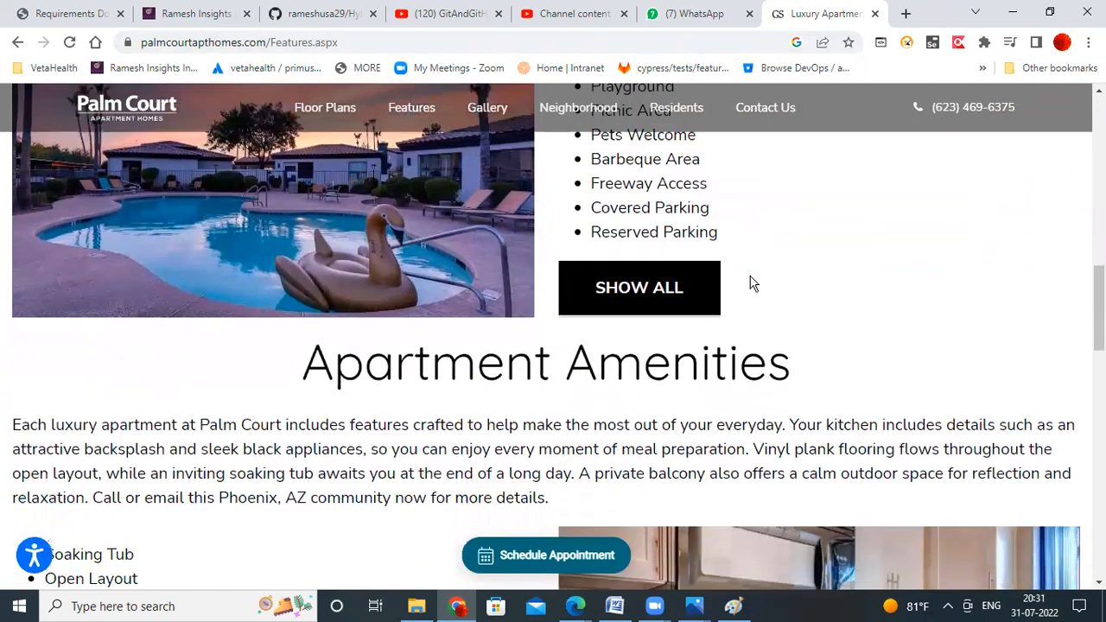
scroll(691, 320, "down", 1)
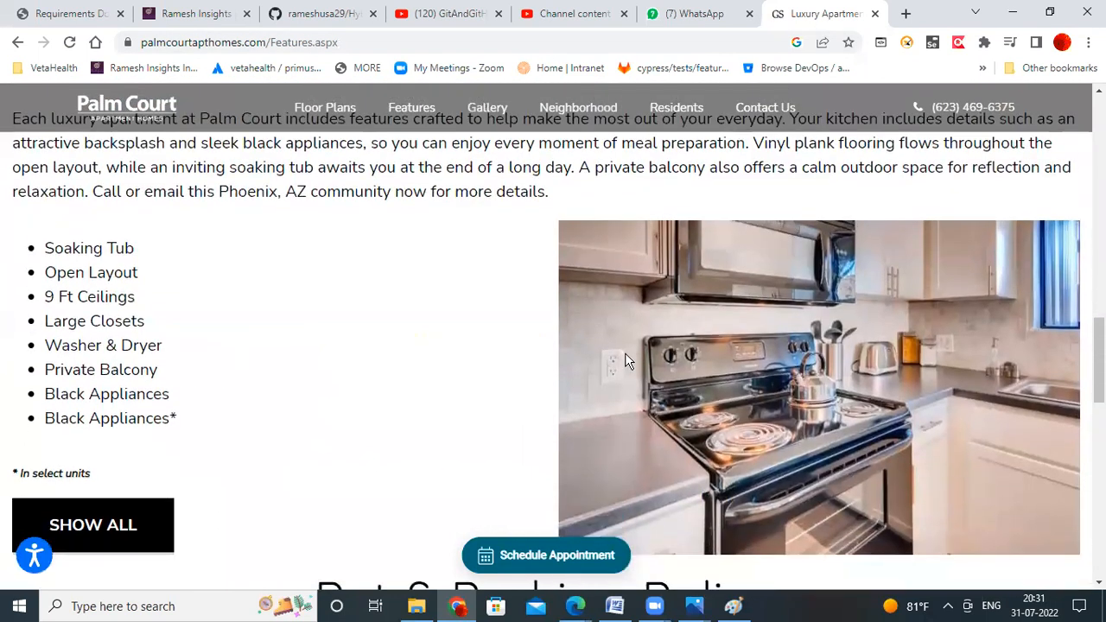
- Review the rest of the Palm Court Features page down to the footer, then close the site's tab
scroll(456, 406, "down", 3)
scroll(457, 408, "down", 8)
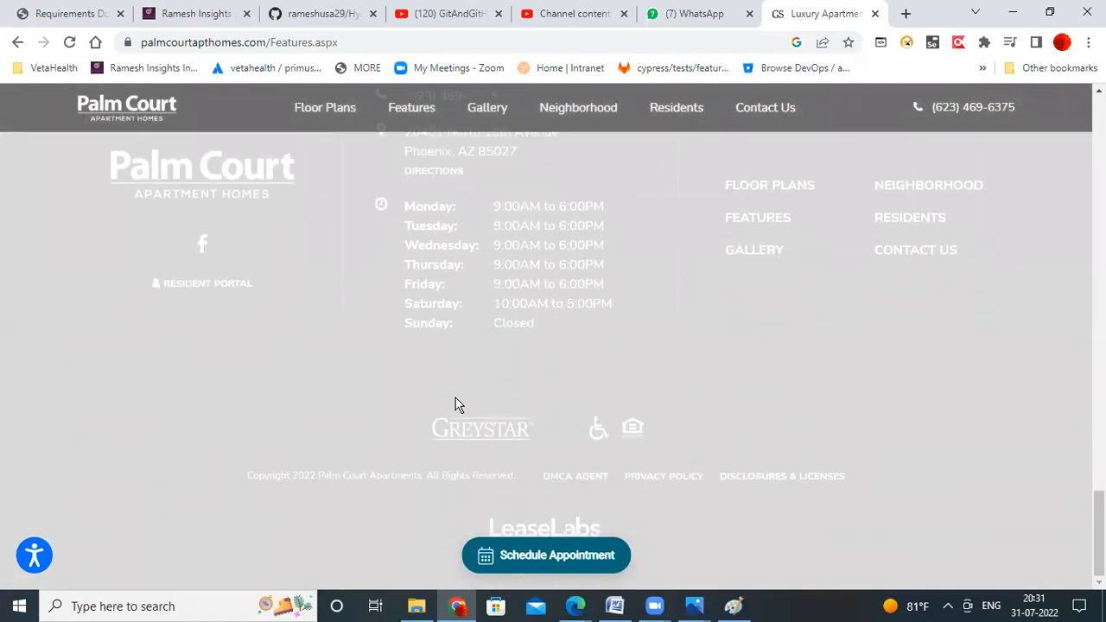
scroll(456, 404, "up", 2)
scroll(457, 404, "down", 2)
scroll(456, 404, "up", 12)
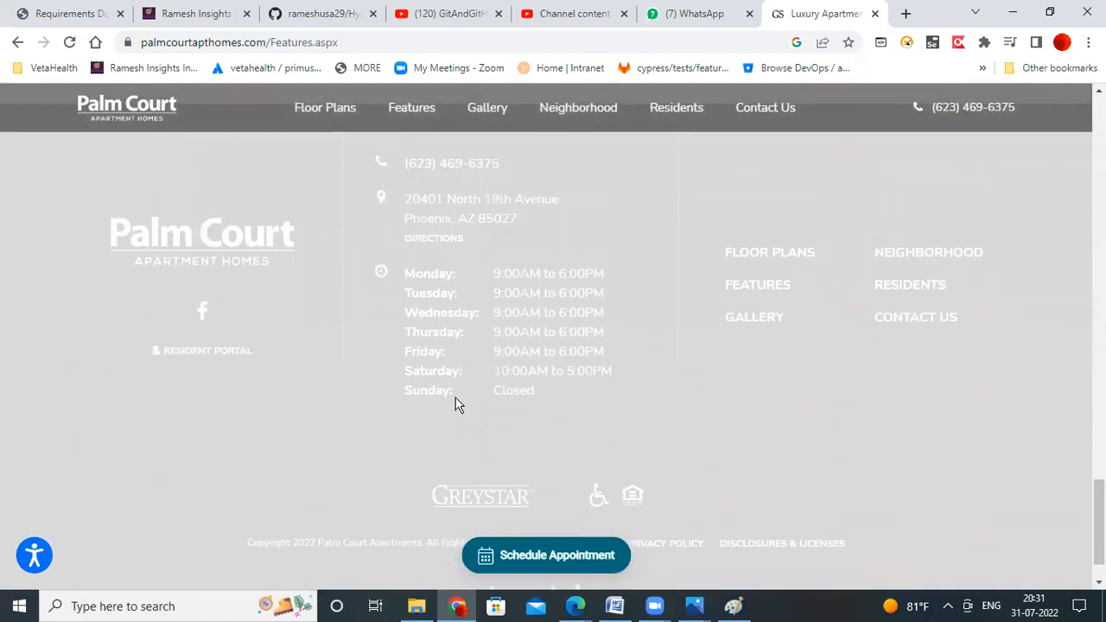
scroll(871, 86, "down", 5)
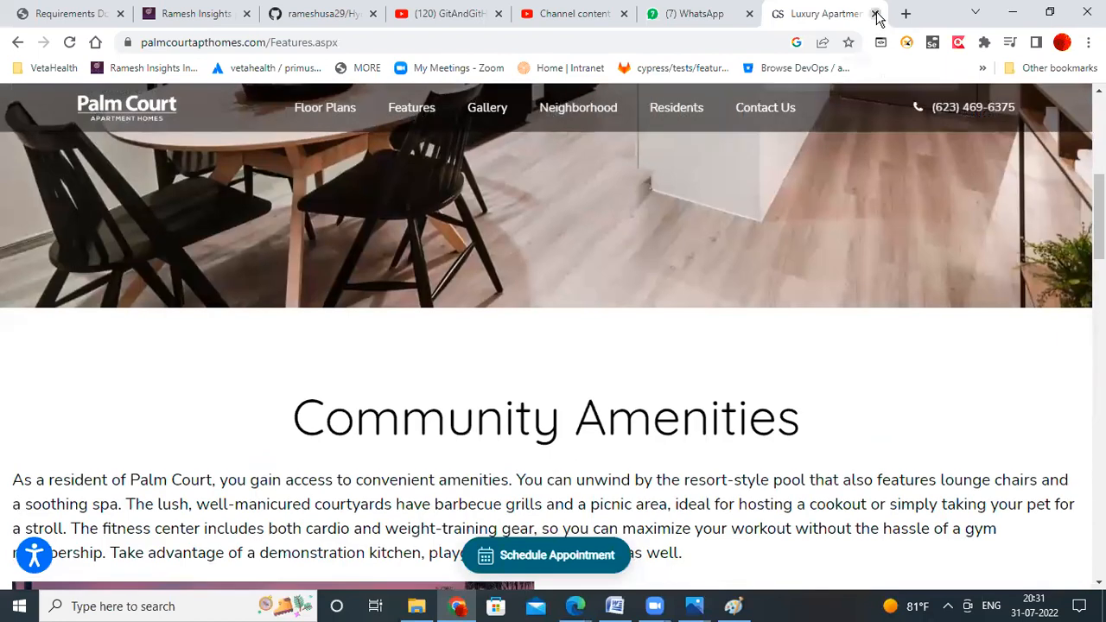
left_click(874, 13)
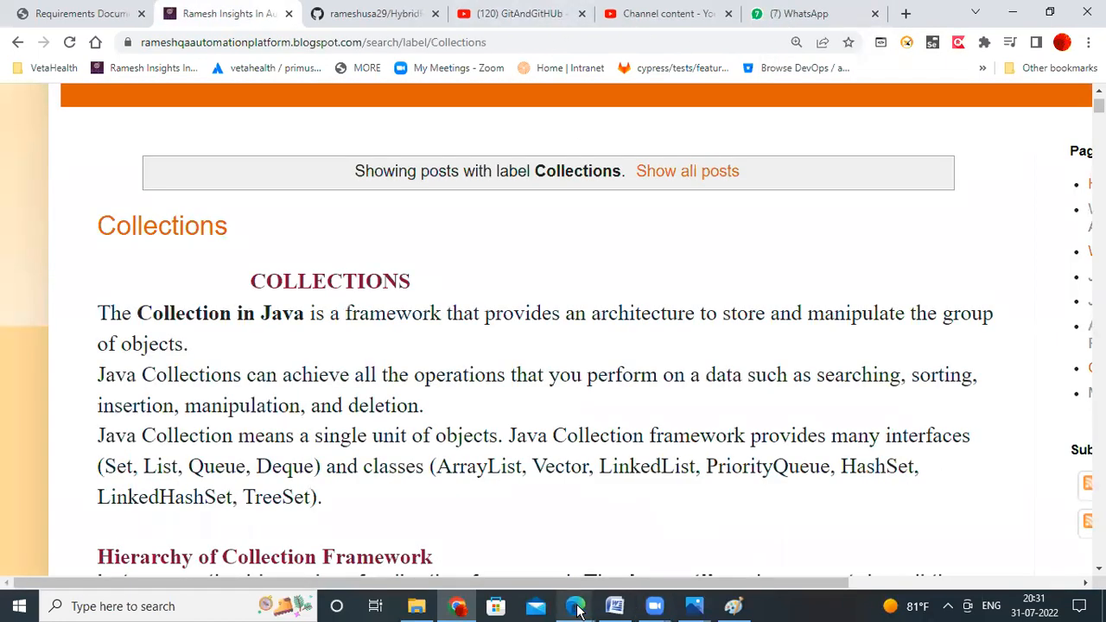
- Switch to the Edge window with Jira and search its first Gmail inbox for the suggested "defect/bug example"
mouse_move(577, 609)
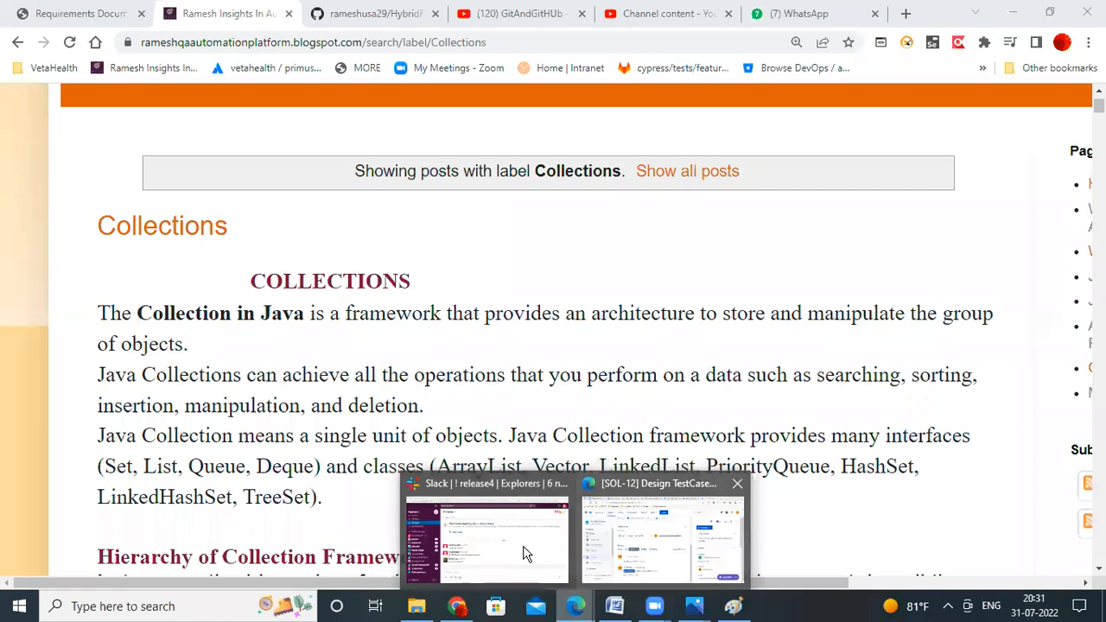
left_click(661, 531)
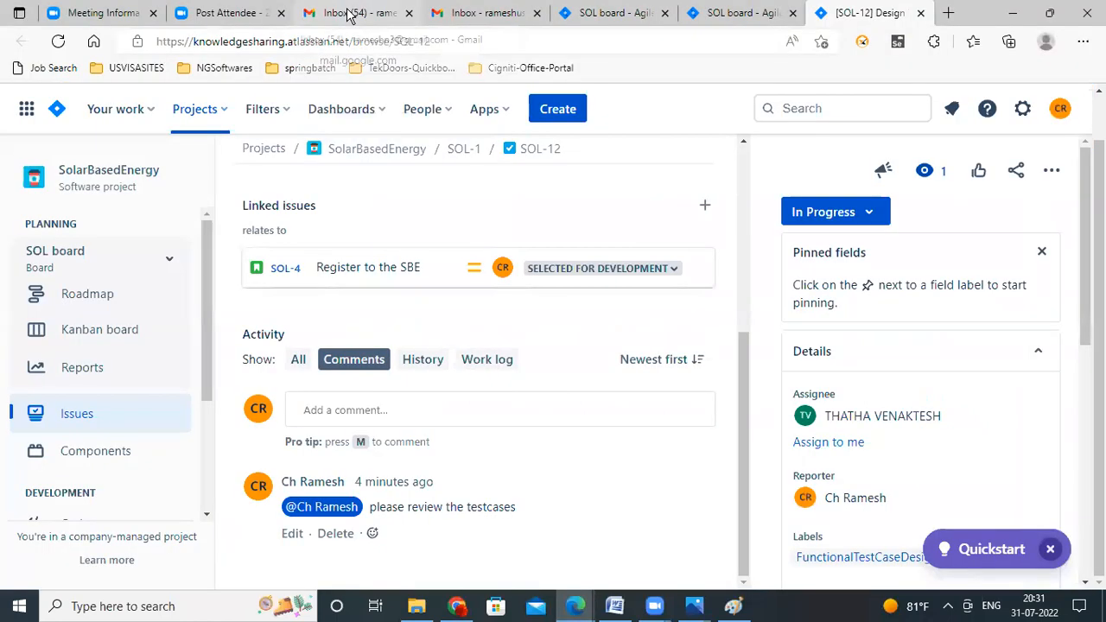
left_click(359, 13)
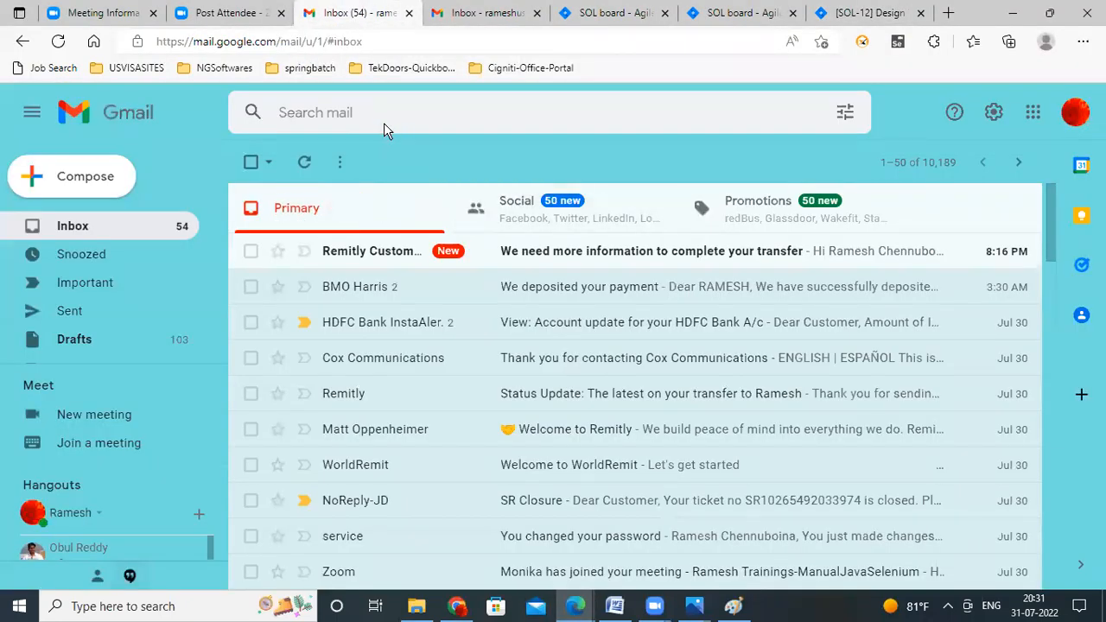
left_click(345, 111)
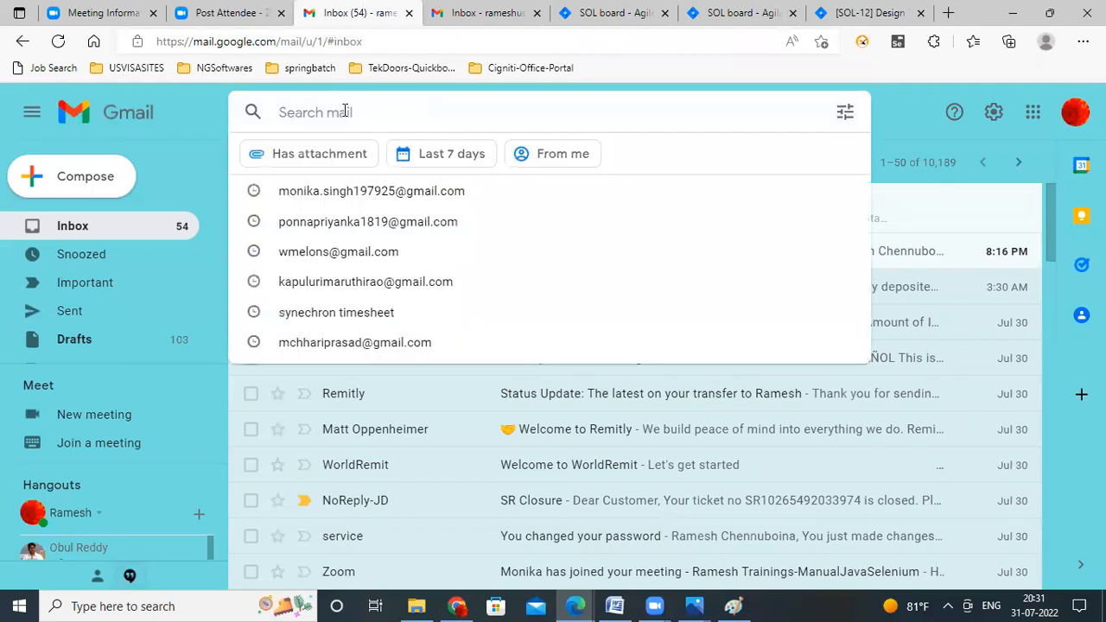
type("defect")
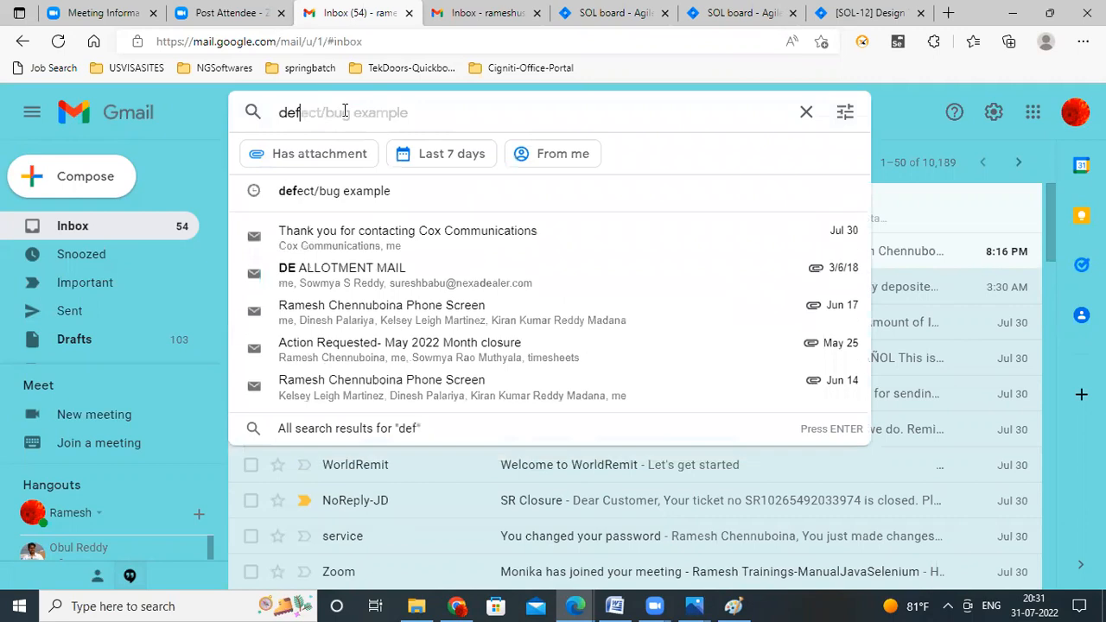
left_click(344, 200)
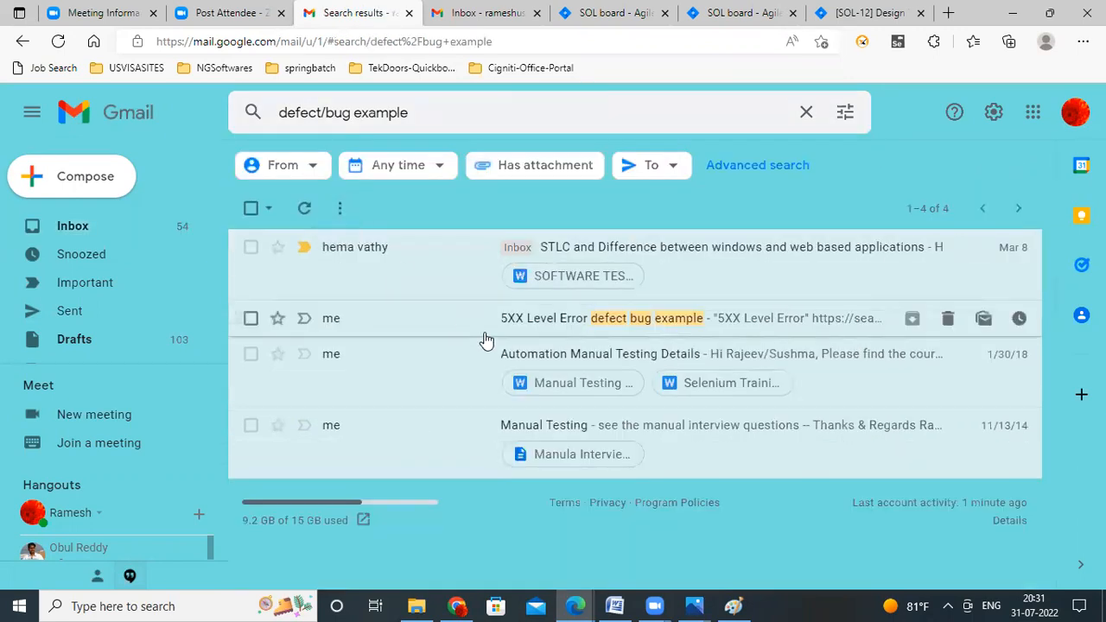
- Open the "5XX Level Error defect bug example" email, skim its linked cloud migration testing article, and return to the search results
left_click(577, 325)
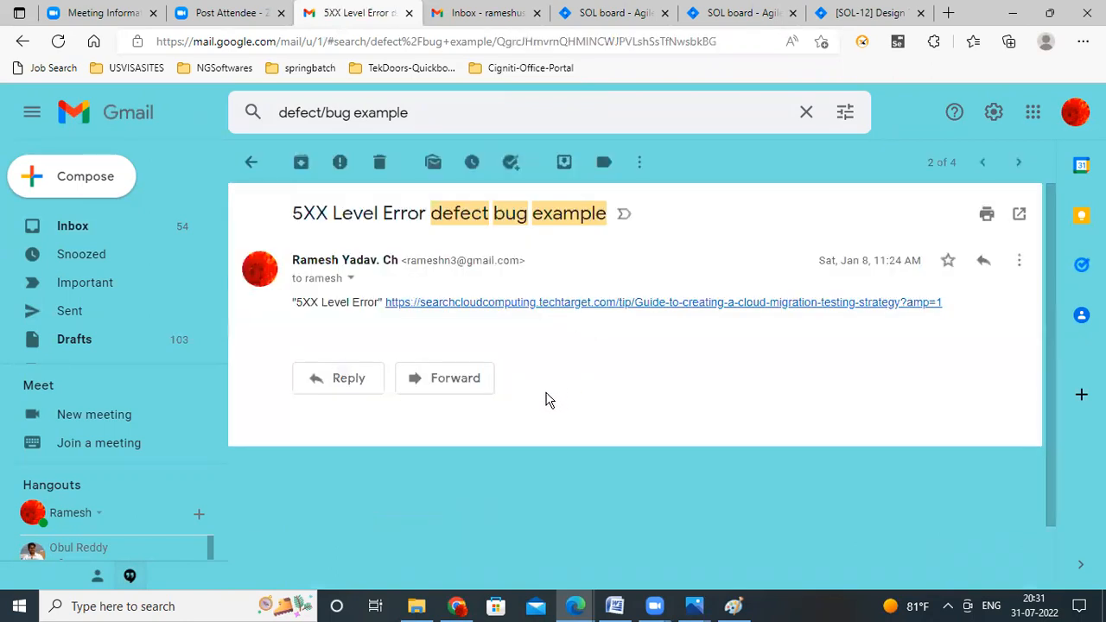
left_click(508, 304)
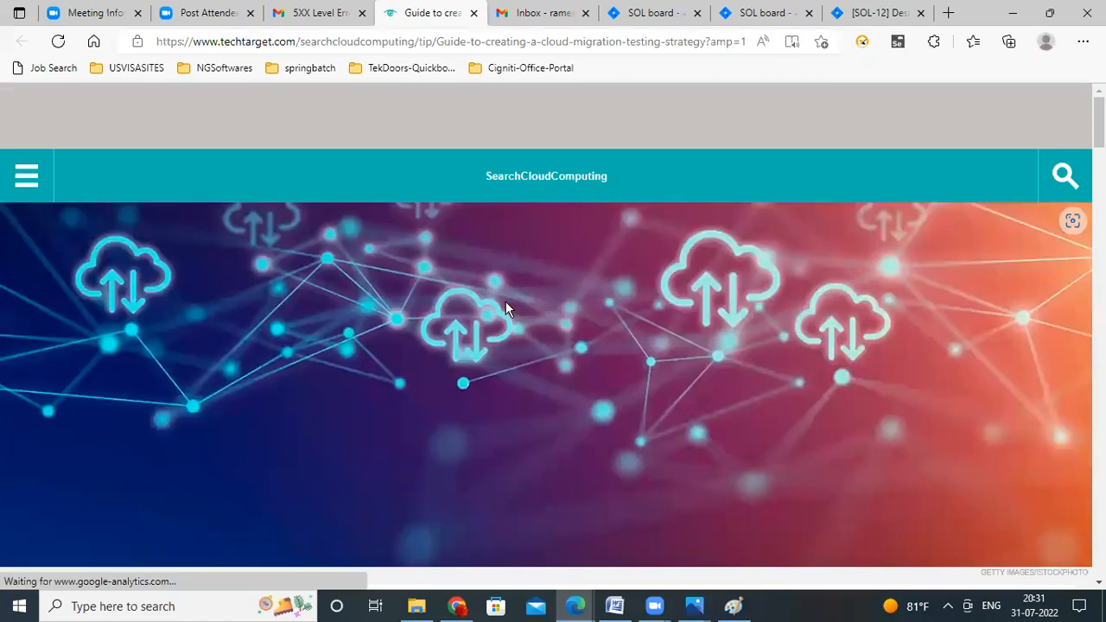
scroll(582, 301, "down", 5)
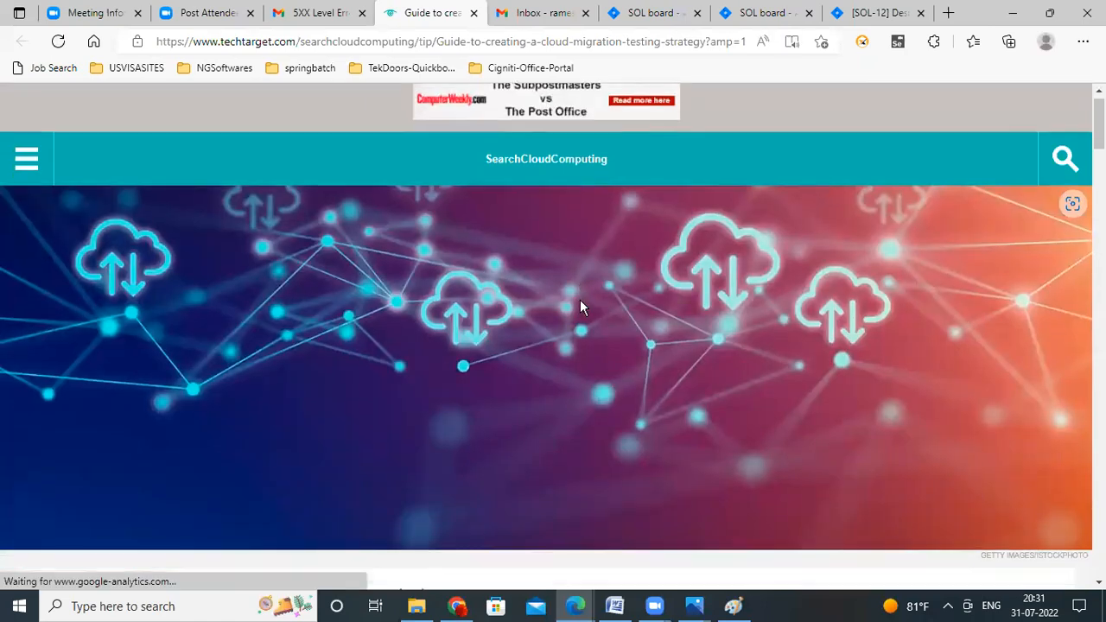
scroll(580, 302, "down", 3)
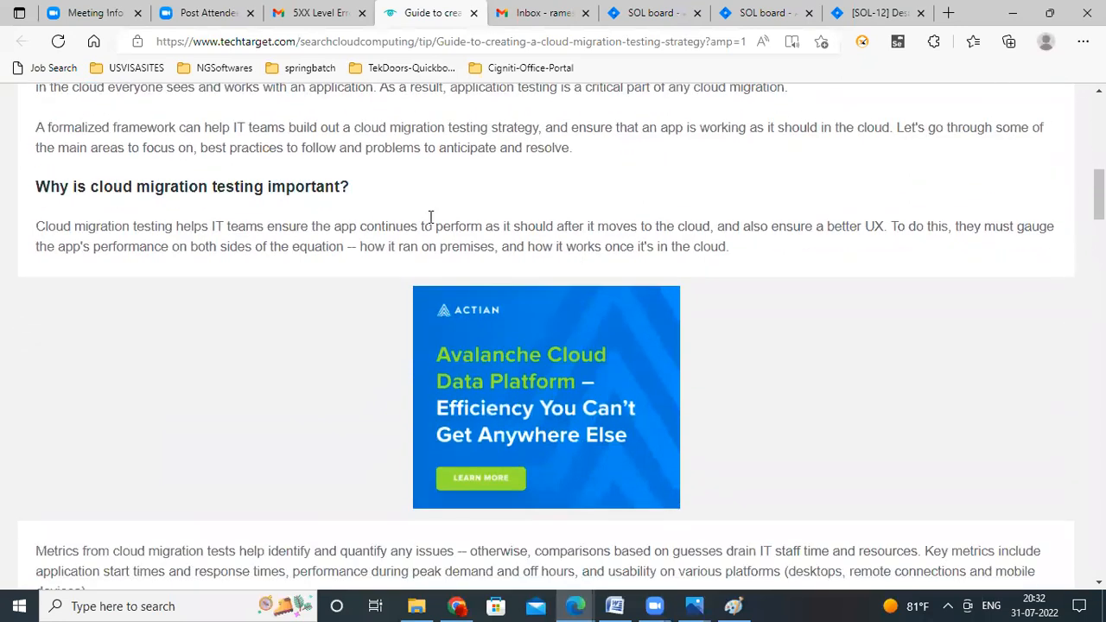
left_click(473, 13)
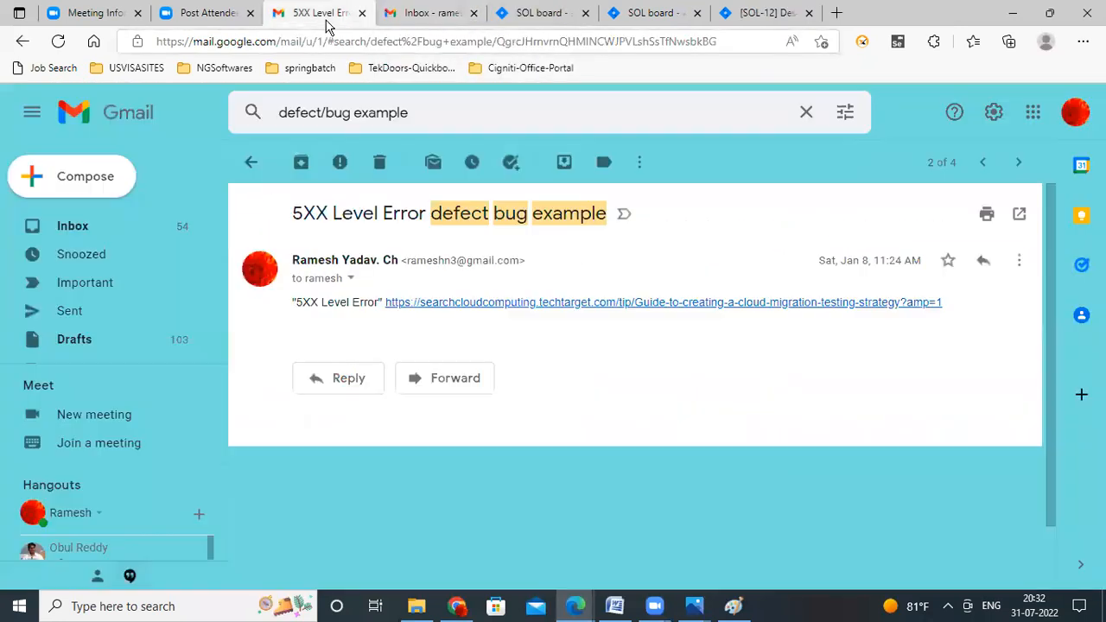
left_click(251, 164)
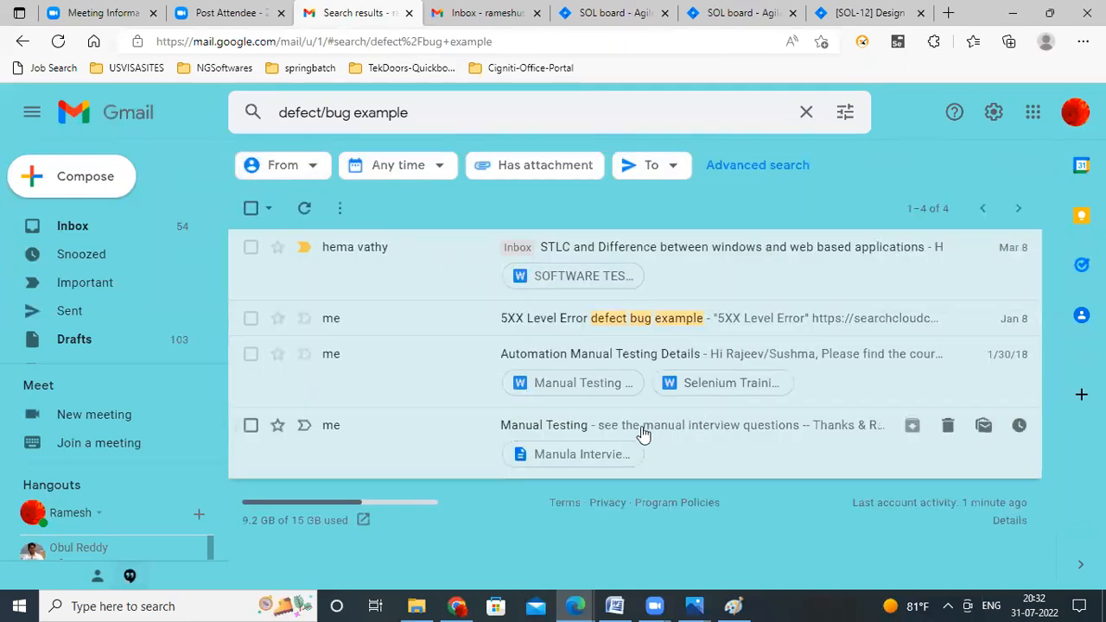
- Check the "Automation Manual Testing Details" email and its attachments, and return to the search results
left_click(726, 367)
scroll(722, 413, "down", 5)
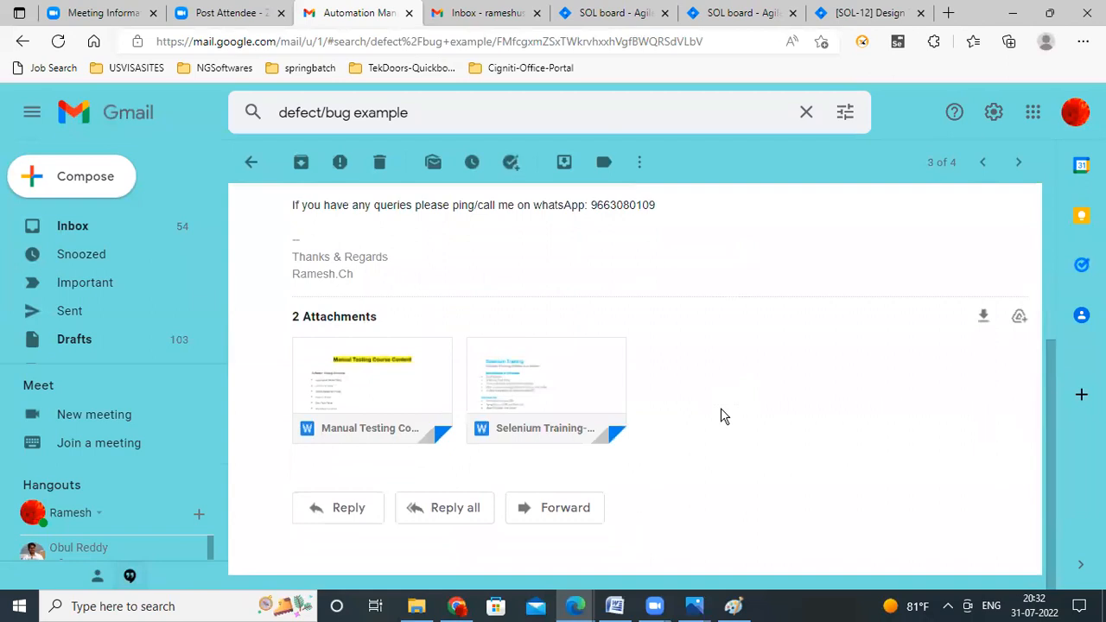
scroll(721, 413, "up", 3)
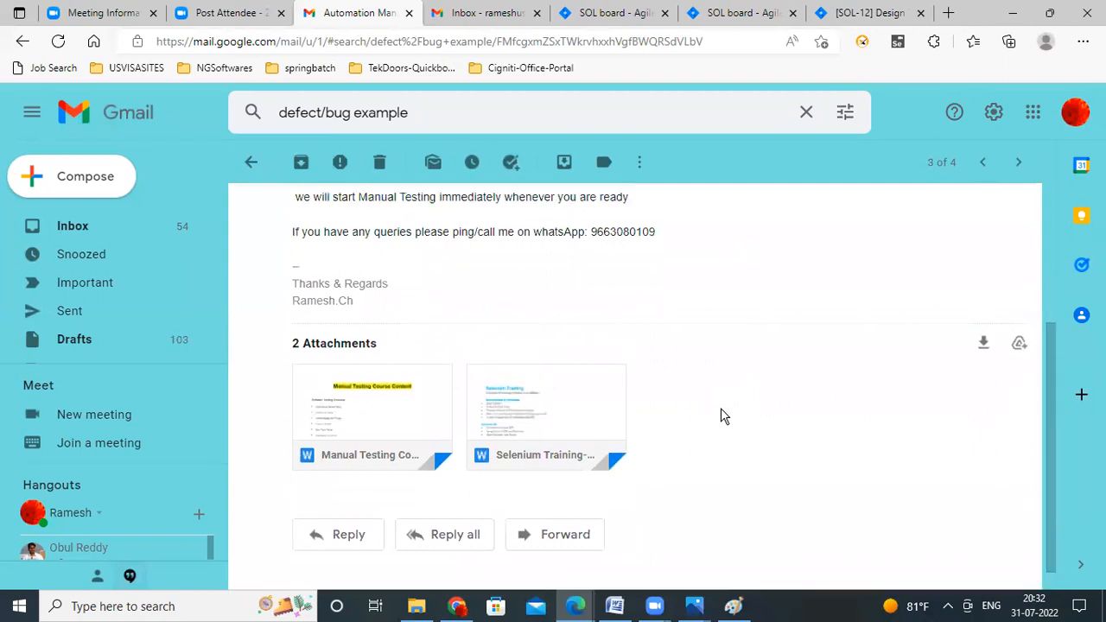
left_click(250, 162)
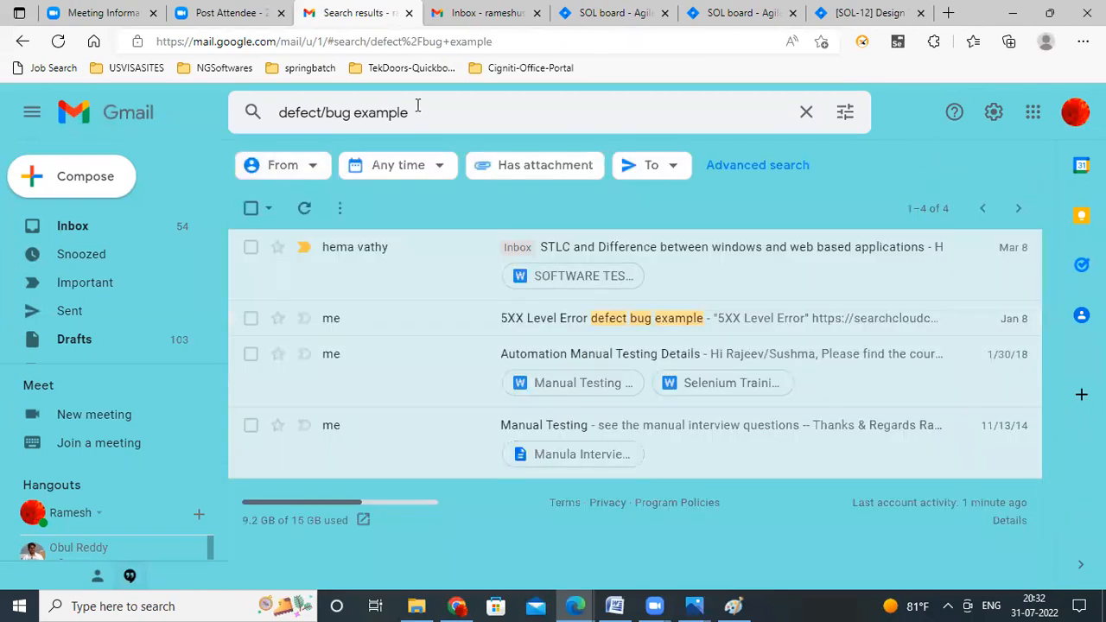
- Change the Gmail search to "defect examples" and run it
left_click(421, 117)
key("BackSpace")
key("BackSpace")
key("BackSpace")
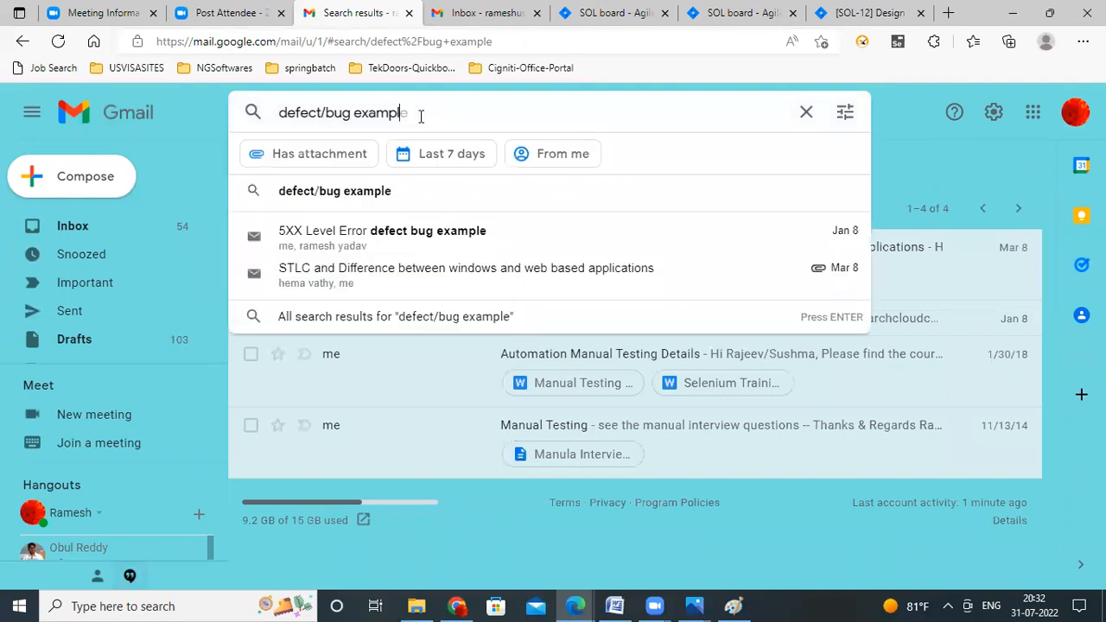
key("BackSpace")
key("BackSpace")
key("BackSpace")
key("BackSpace")
key("BackSpace")
key("BackSpace")
key("BackSpace")
key("BackSpace")
key("BackSpace")
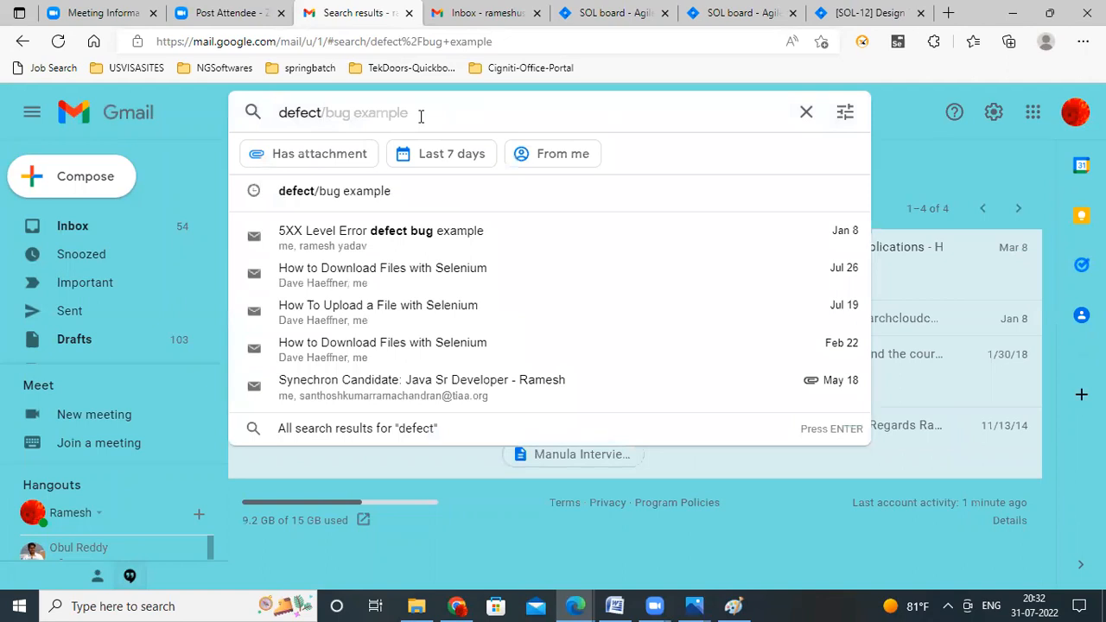
type("examples")
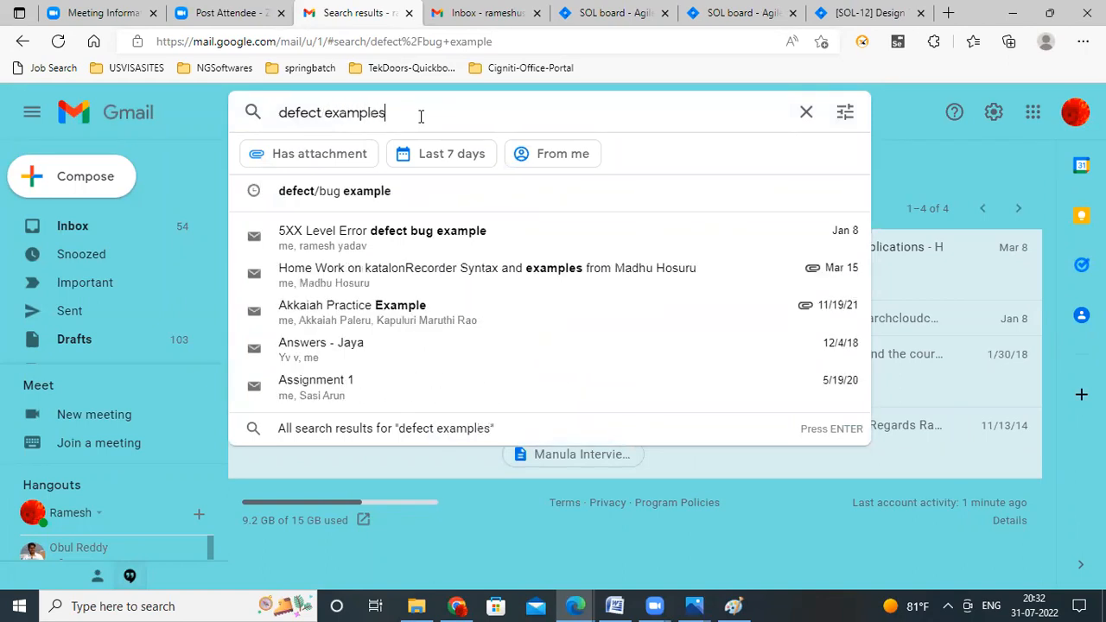
key("Return")
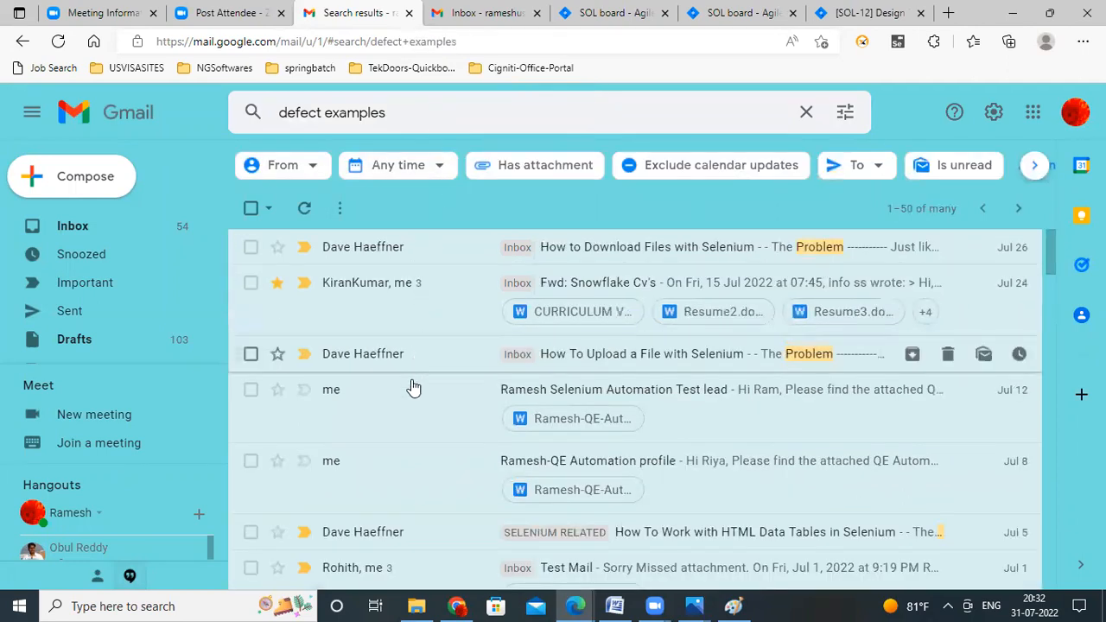
- Examine the "defect examples" search results for an email containing sample defects
scroll(413, 391, "down", 3)
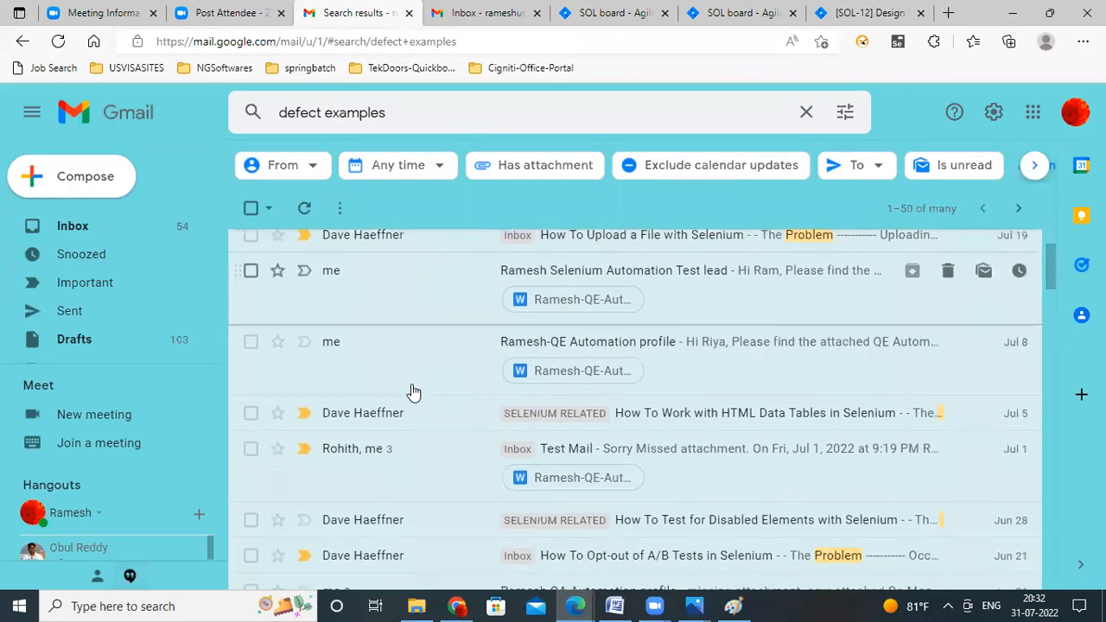
scroll(413, 392, "down", 2)
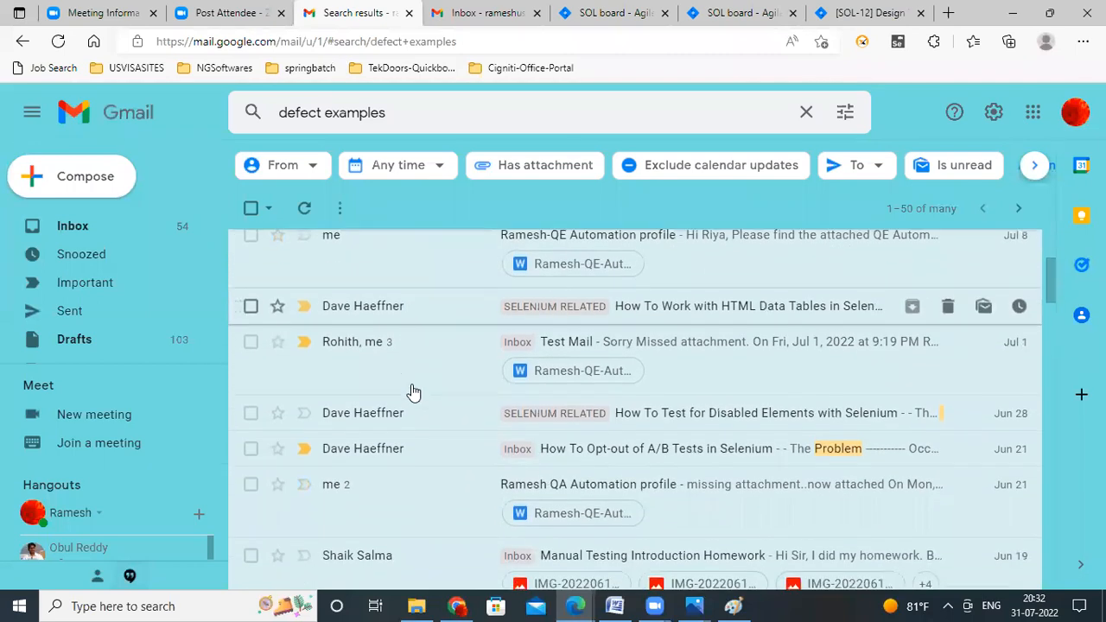
scroll(413, 391, "down", 2)
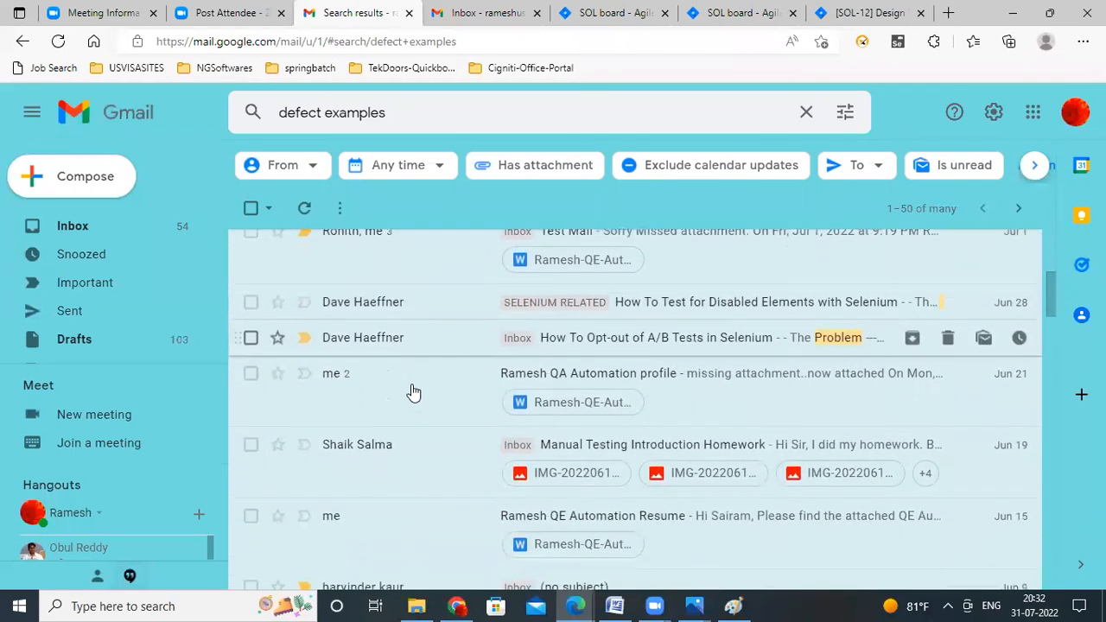
scroll(413, 392, "down", 2)
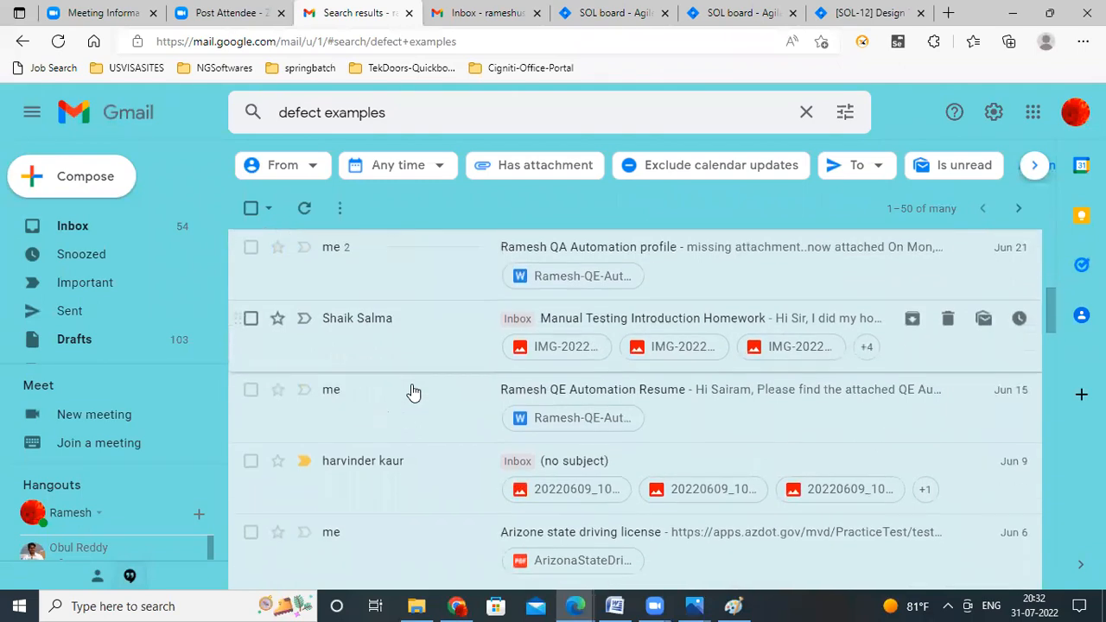
scroll(413, 391, "down", 2)
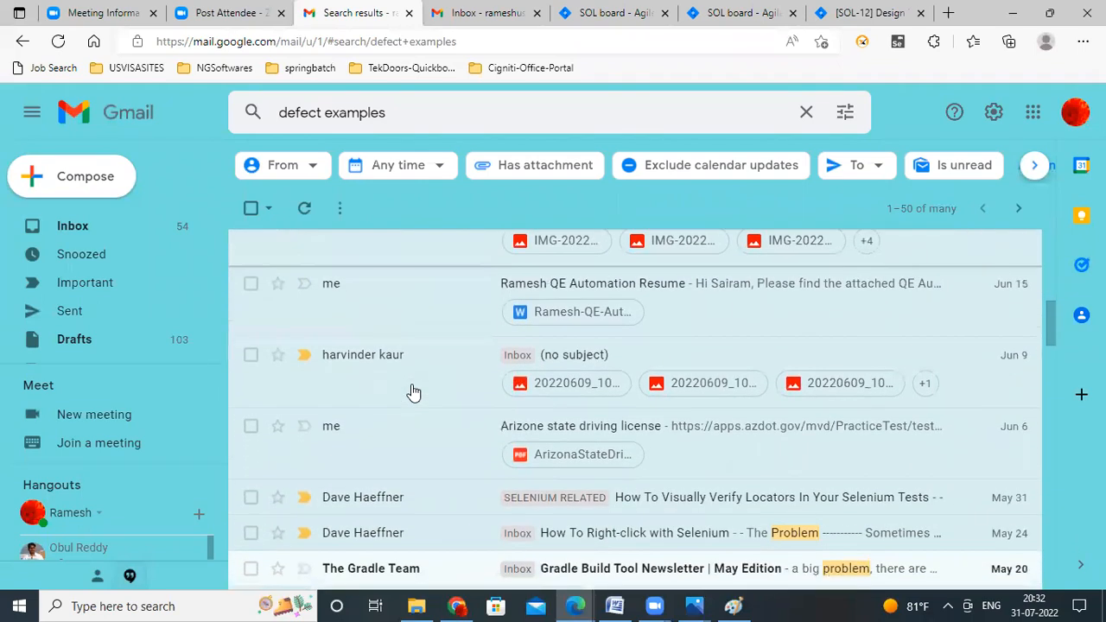
scroll(413, 391, "down", 1)
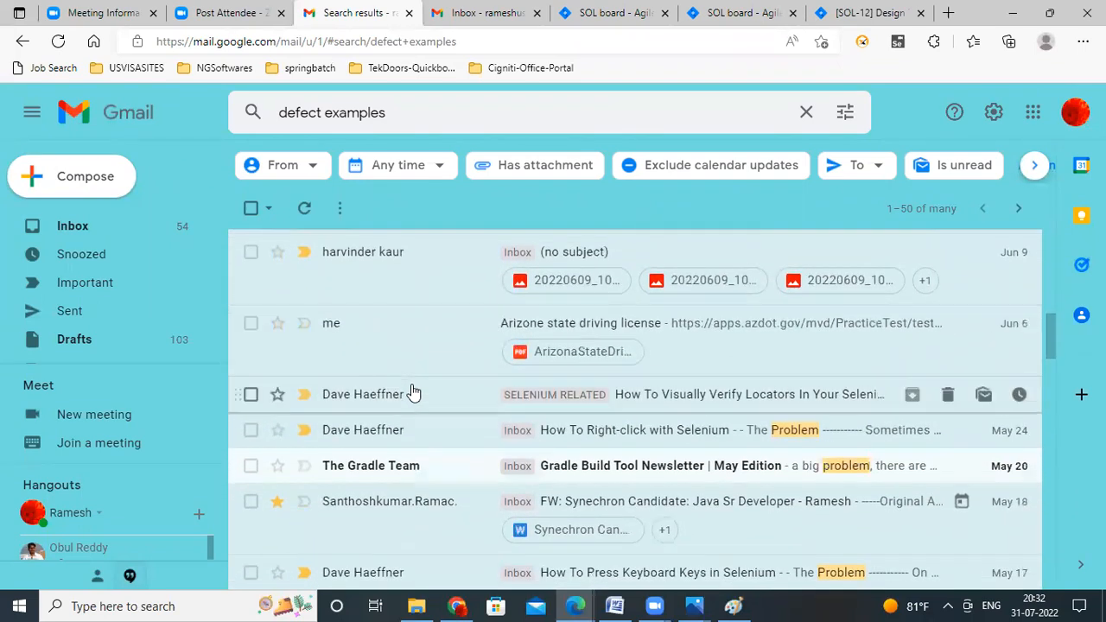
scroll(413, 391, "down", 2)
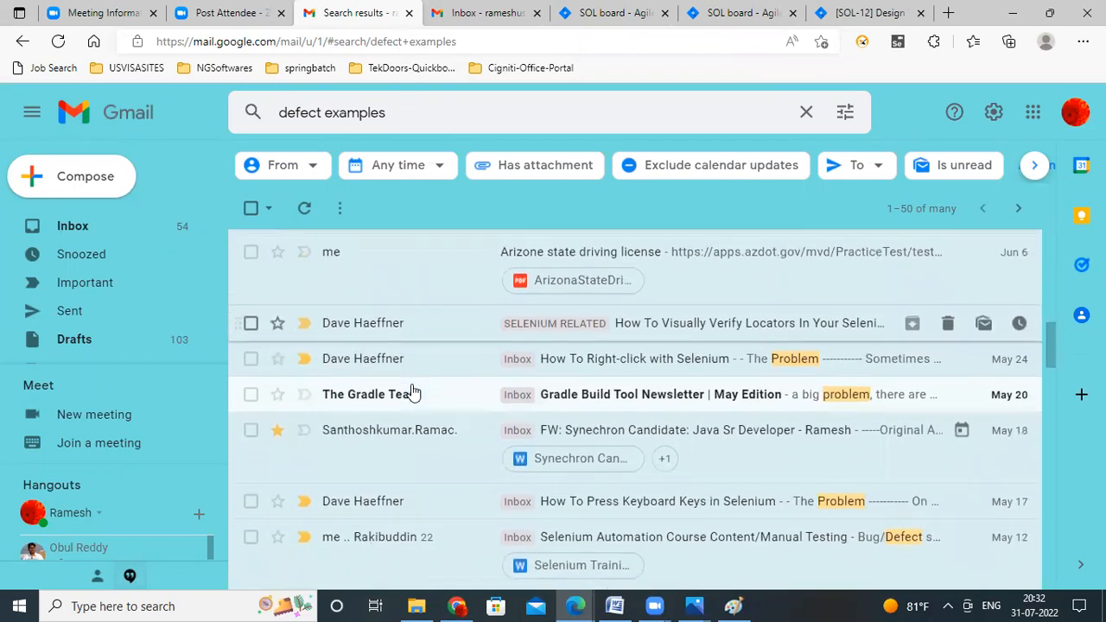
scroll(413, 391, "down", 3)
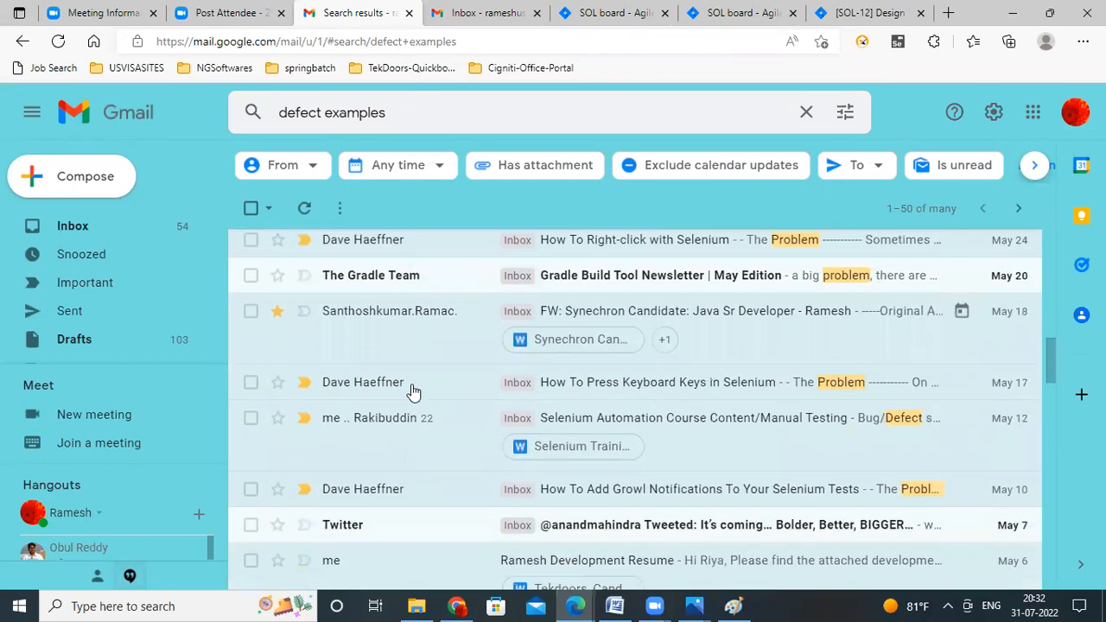
scroll(413, 391, "down", 3)
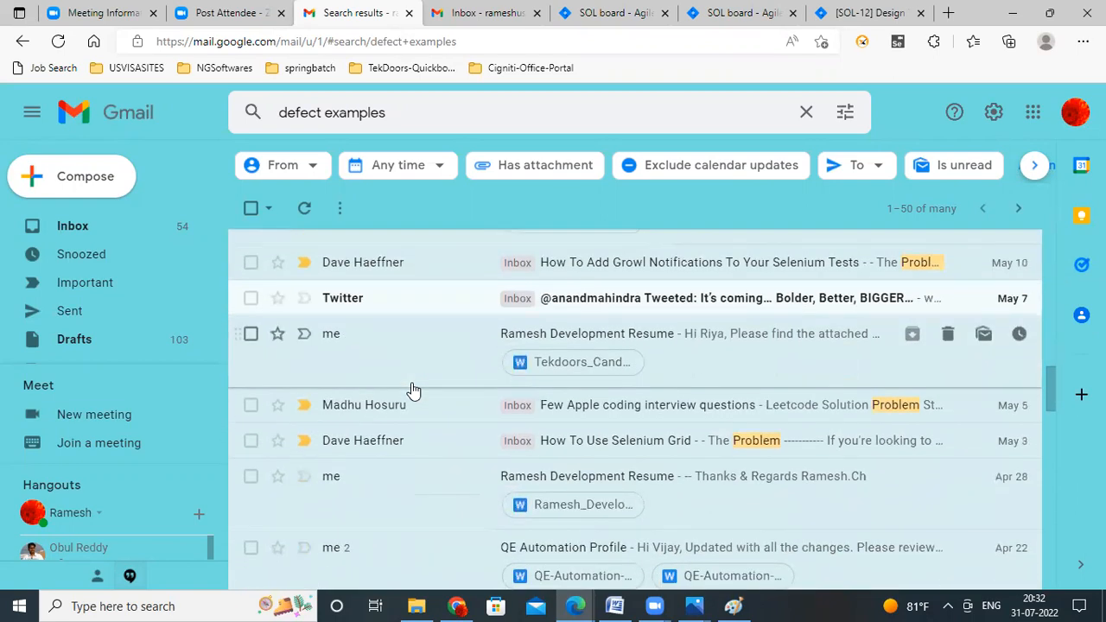
- Return to the SOL-12 issue in Jira and open the list of all filters
left_click(855, 15)
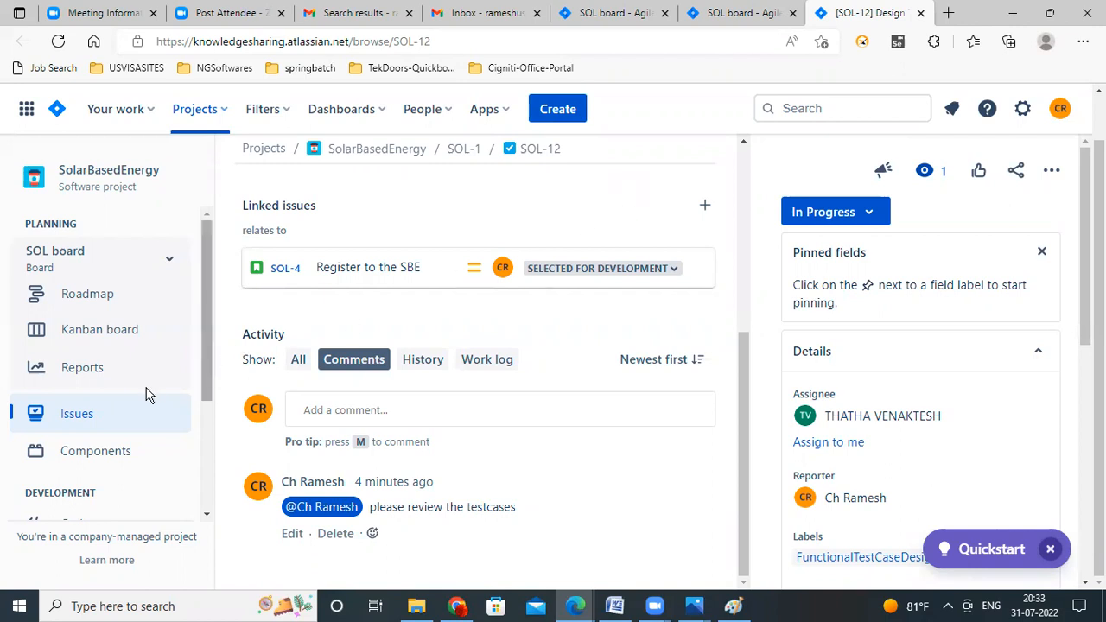
left_click(76, 414)
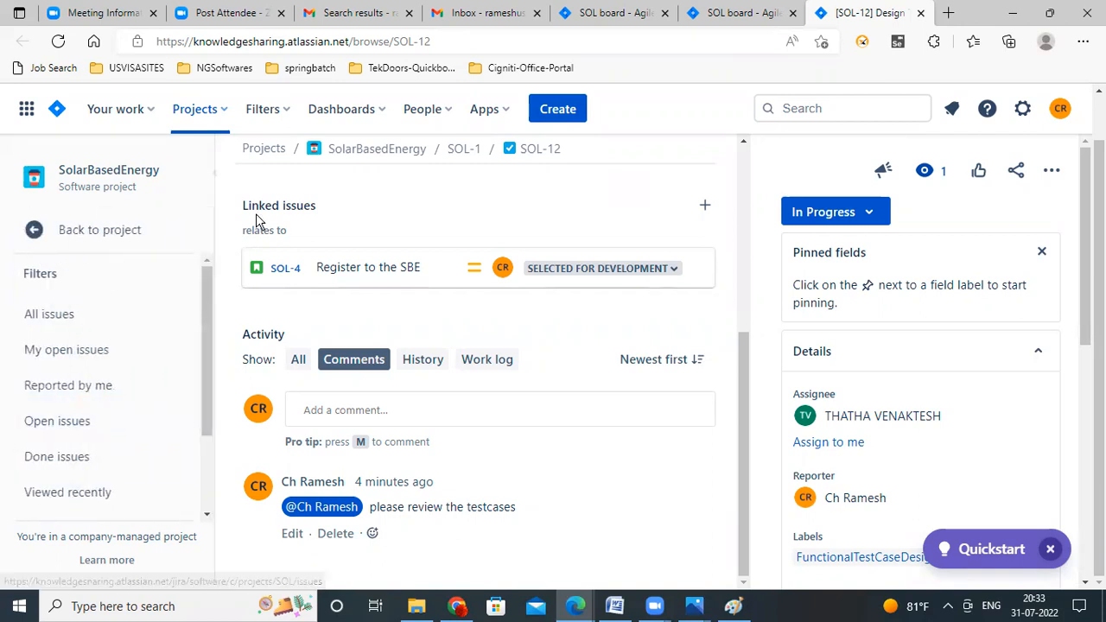
left_click(287, 112)
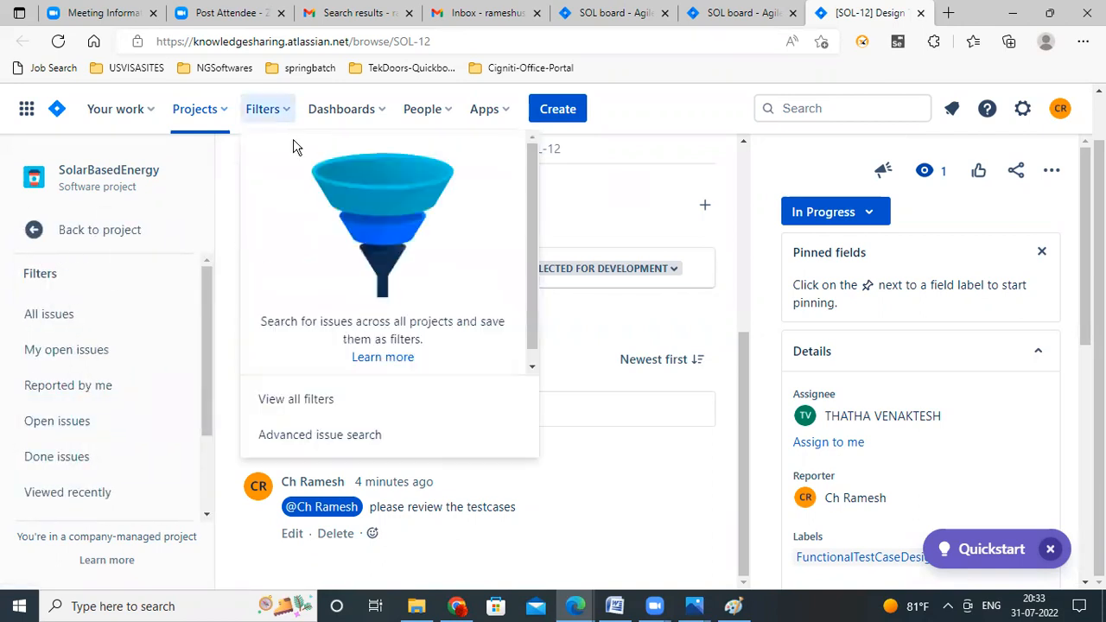
left_click(306, 399)
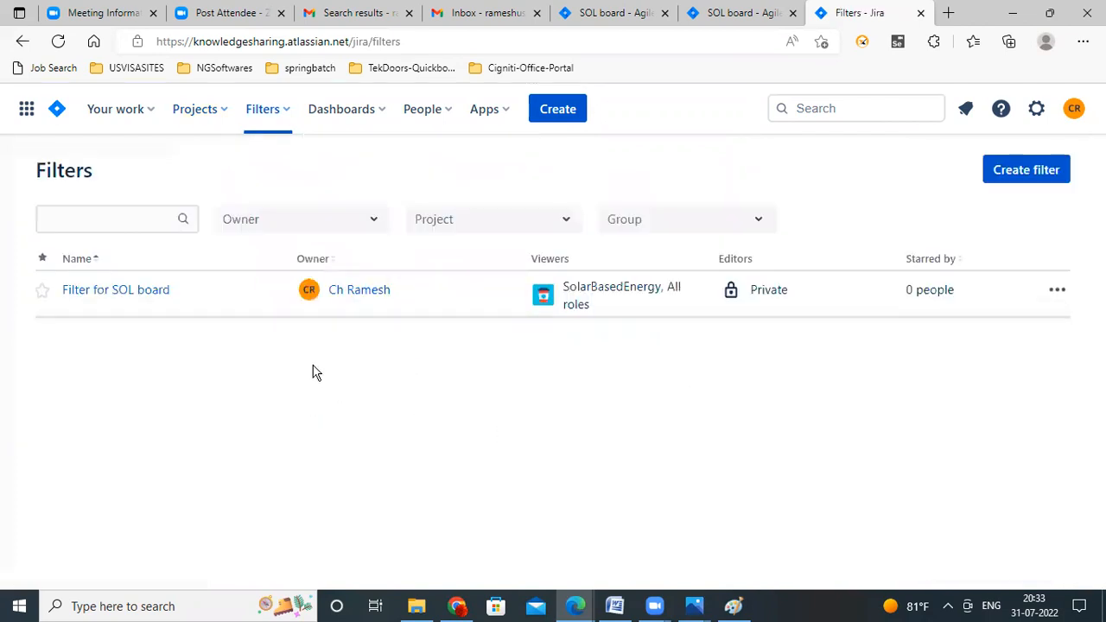